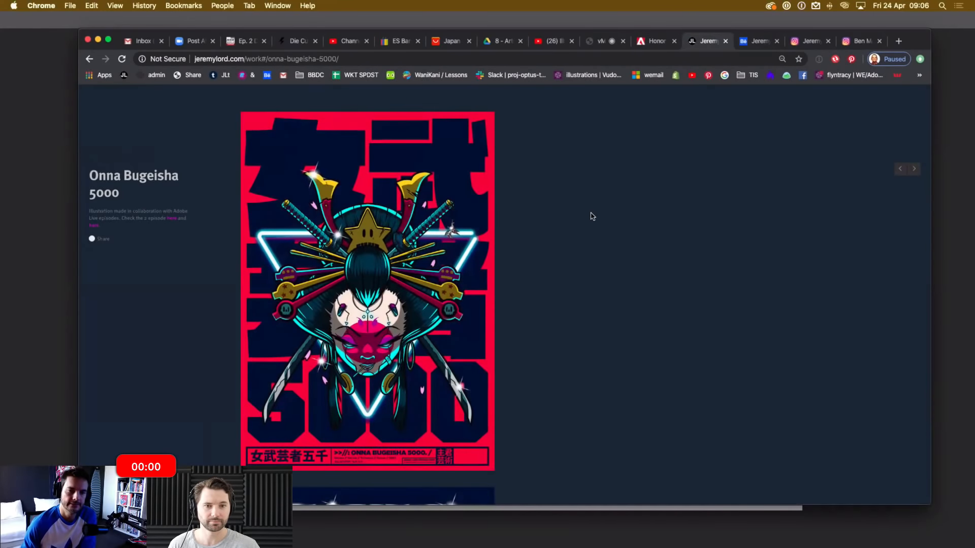
# View the poster and lettering images of the Onna Bugeisha 5000 project and return to the work gallery.
pyautogui.scroll(-10, 591, 215)
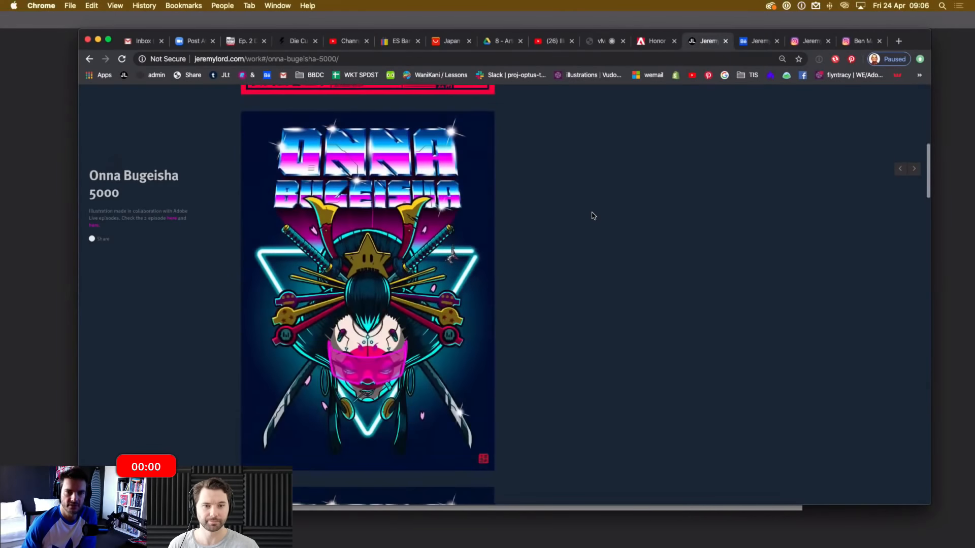
pyautogui.scroll(-15, 561, 212)
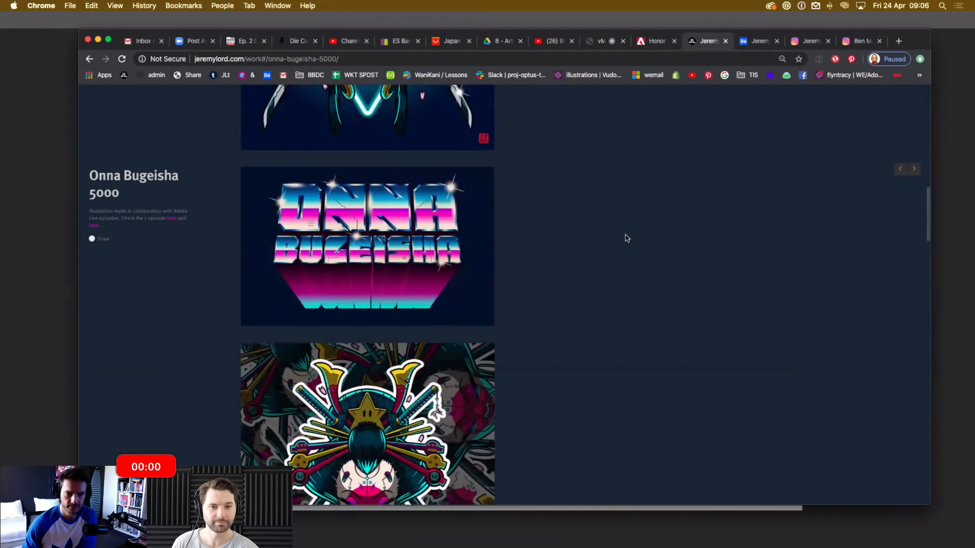
pyautogui.scroll(20, 629, 245)
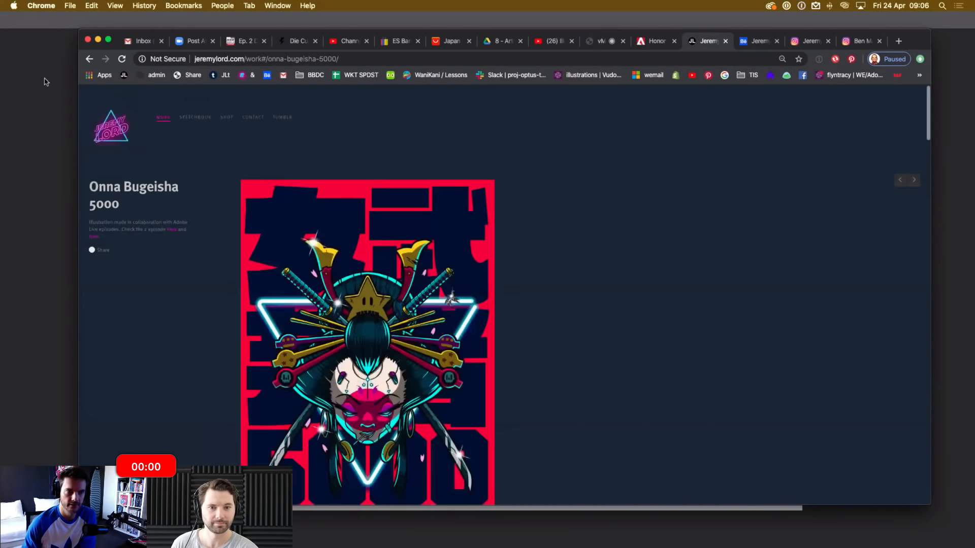
pyautogui.click(89, 59)
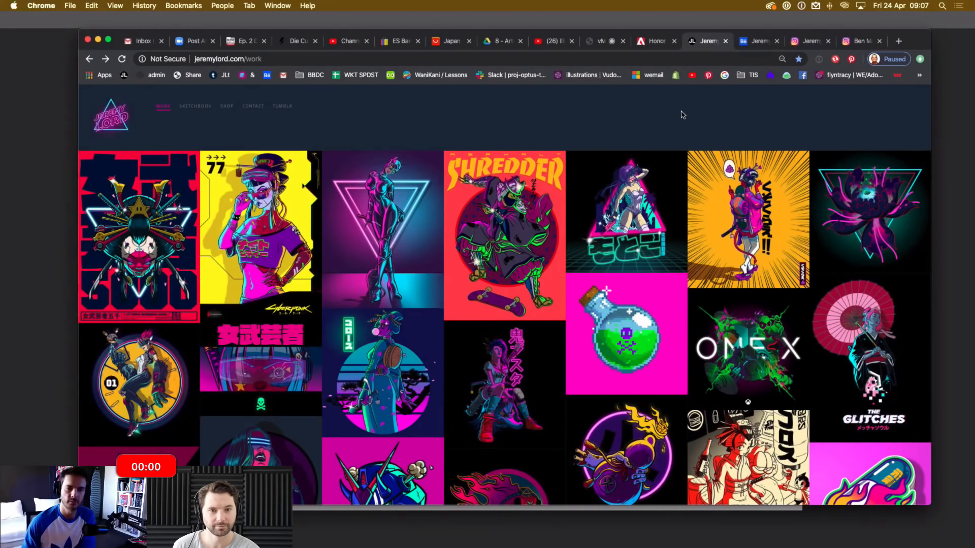
# Open the 8Bit potions project, view its pixel-art images and return to the work gallery.
pyautogui.click(660, 310)
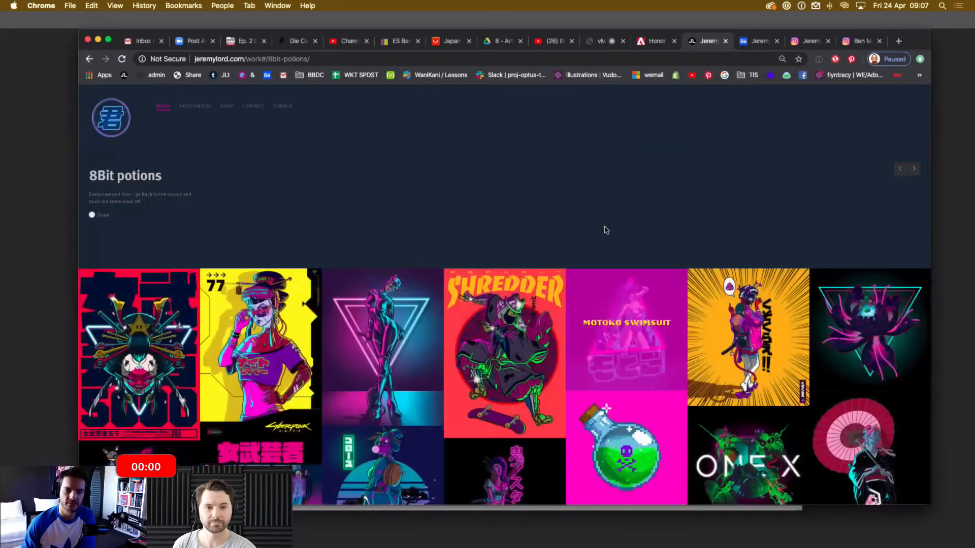
pyautogui.scroll(-8, 604, 228)
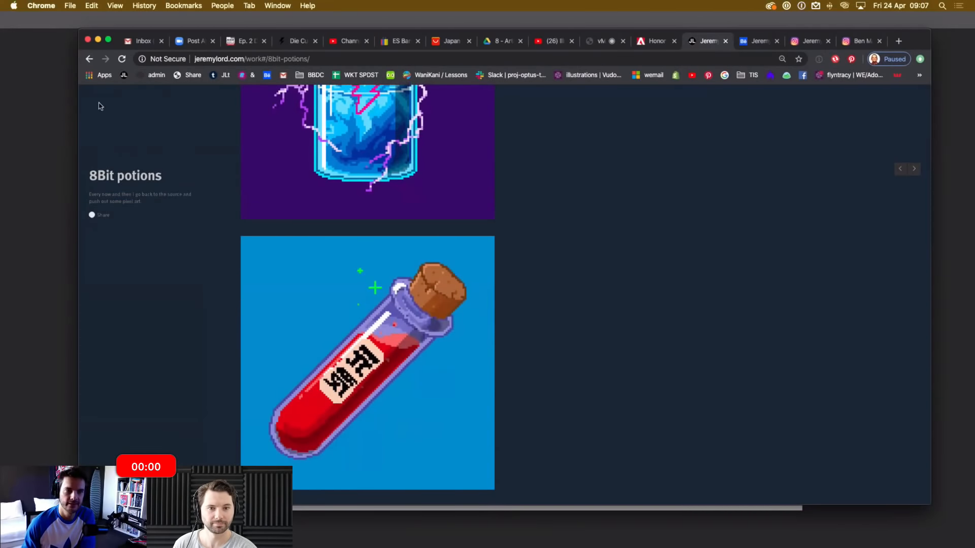
pyautogui.click(89, 59)
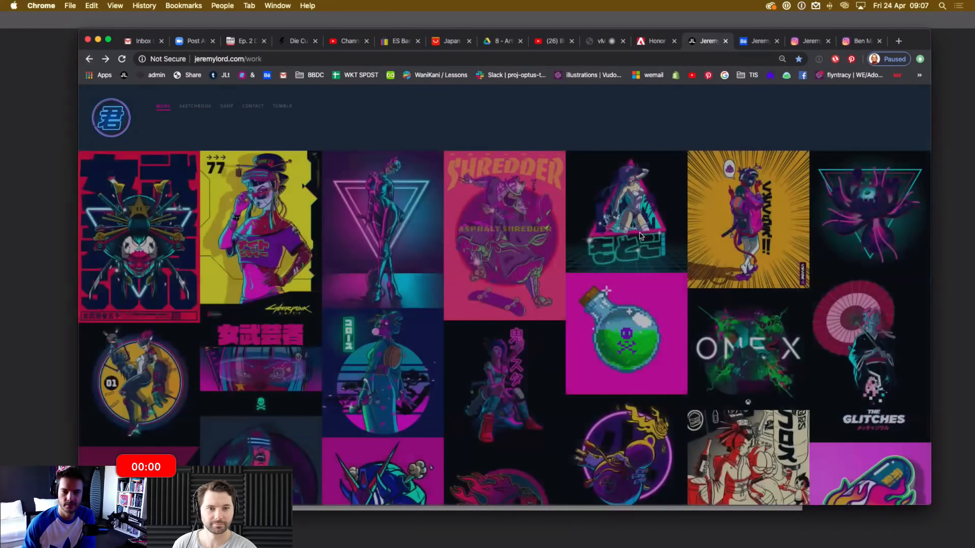
# Open the Goros Manga project, view its comic pages, and return to the work gallery to browse the other artworks.
pyautogui.scroll(-1, 641, 236)
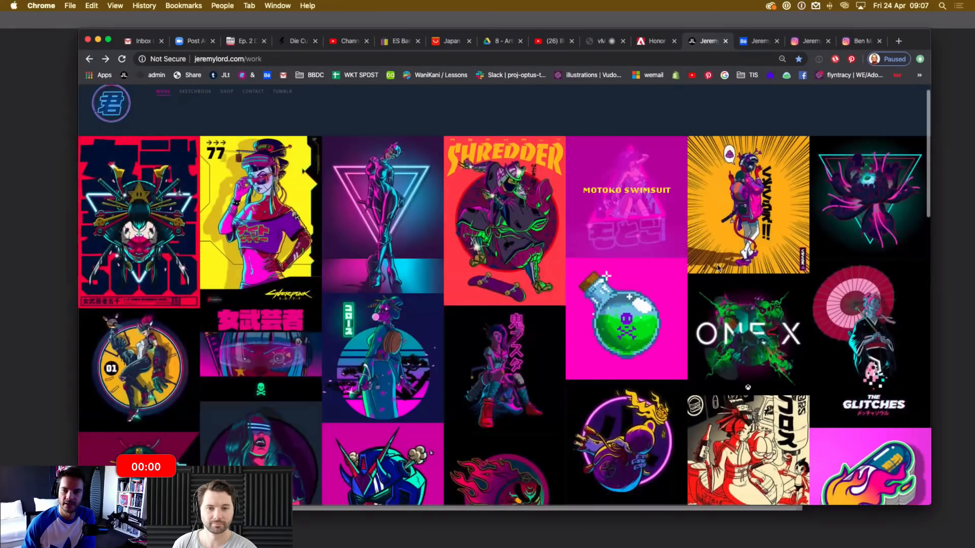
pyautogui.scroll(-5, 779, 258)
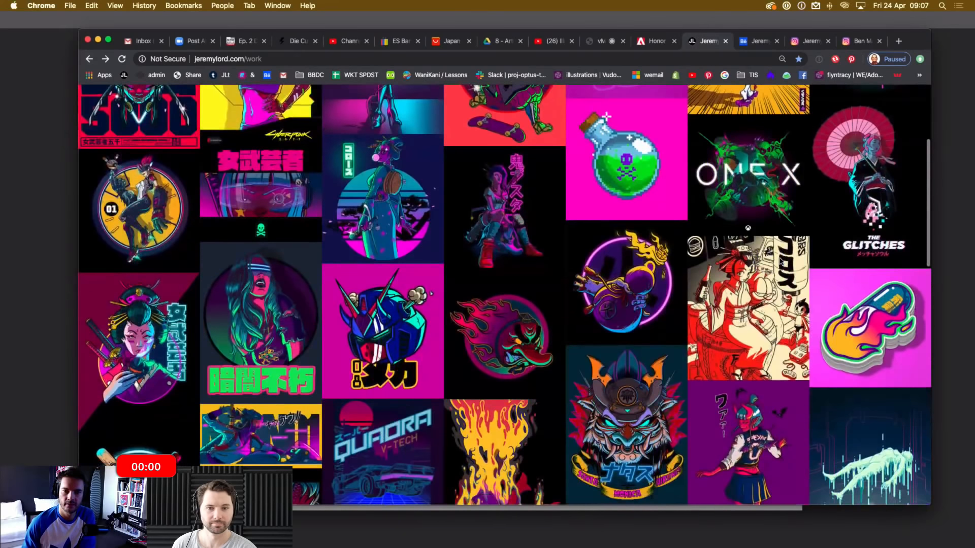
pyautogui.scroll(-2, 780, 260)
pyautogui.click(781, 259)
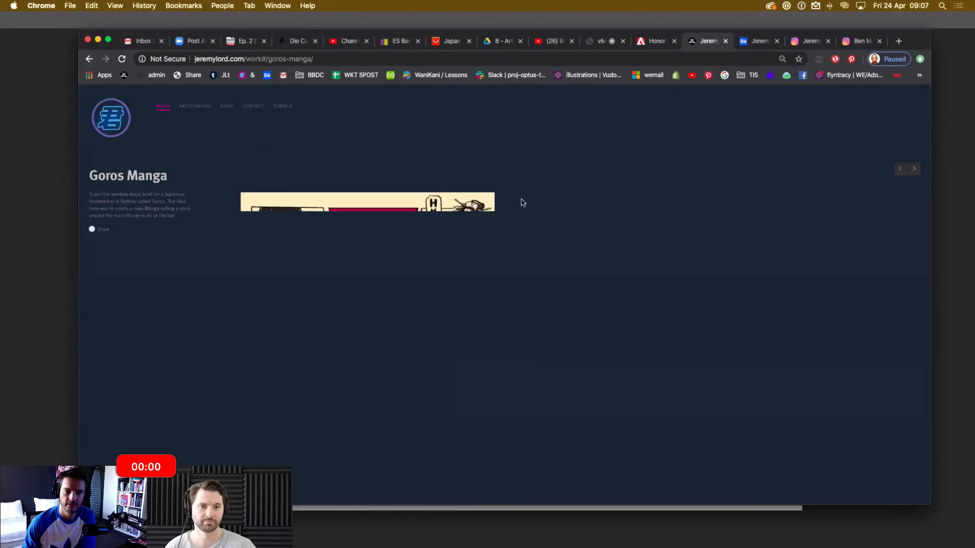
pyautogui.scroll(-10, 604, 212)
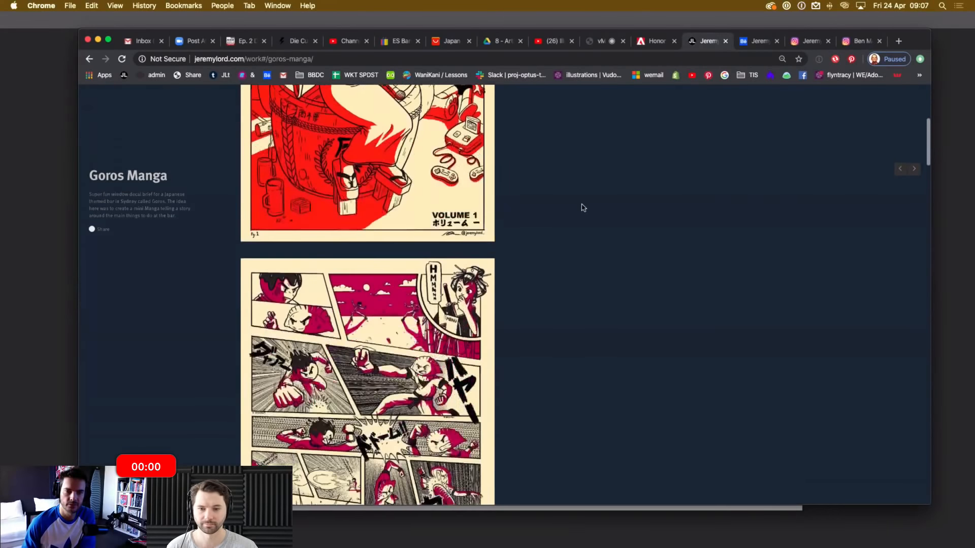
pyautogui.scroll(-6, 587, 210)
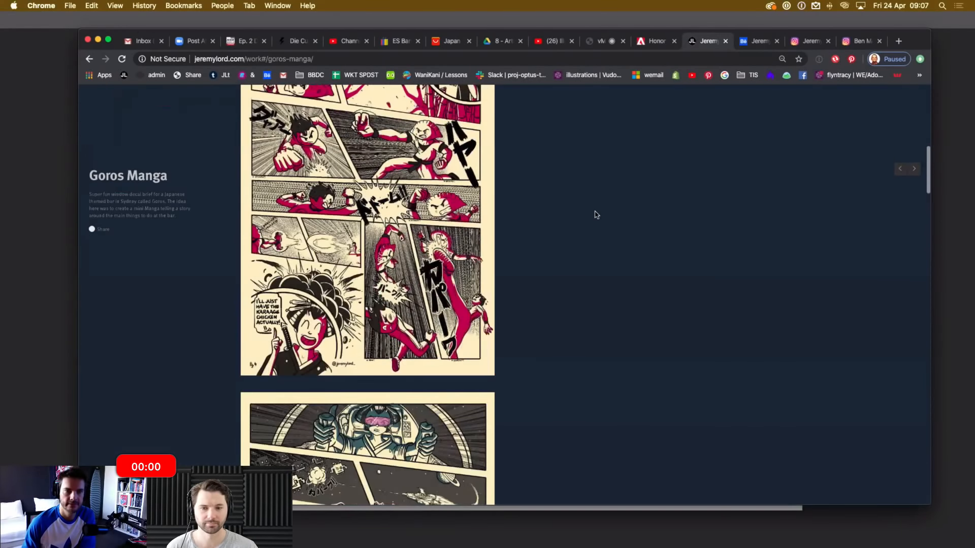
pyautogui.click(88, 59)
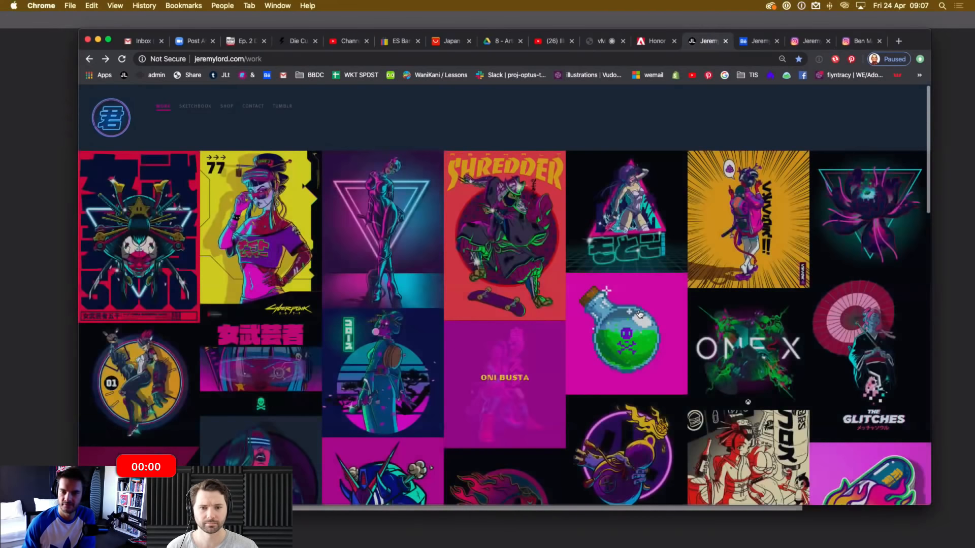
pyautogui.scroll(-6, 639, 314)
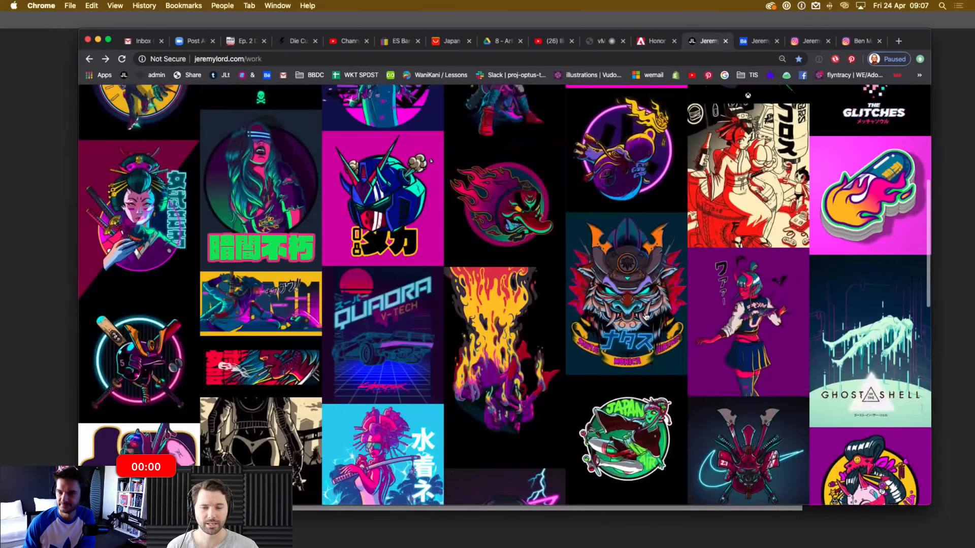
pyautogui.scroll(6, 646, 317)
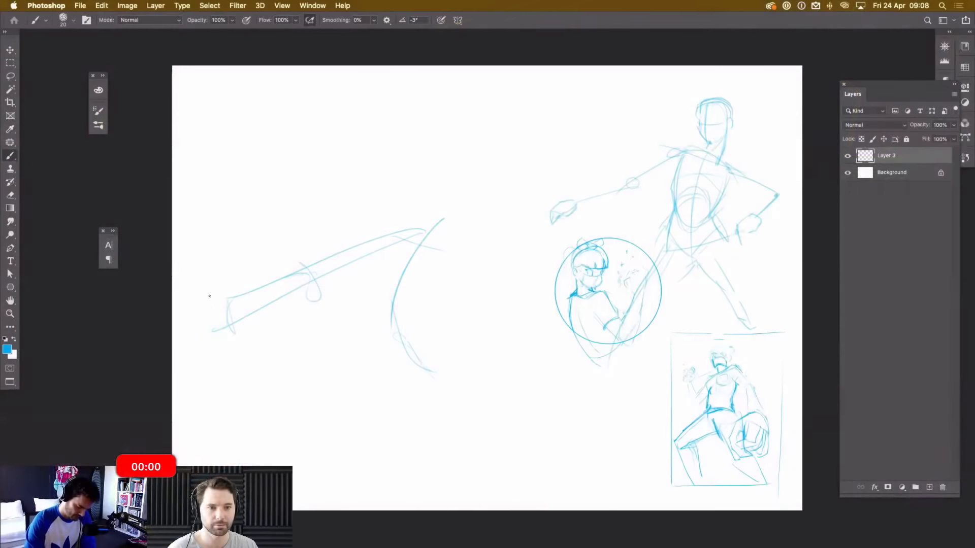
# Sketch a large blocky fist at the end of the outstretched arm and add the arm's lower contour.
pyautogui.moveTo(205, 292)
pyautogui.mouseDown()
pyautogui.moveTo(226, 347)
pyautogui.moveTo(257, 342)
pyautogui.mouseUp()
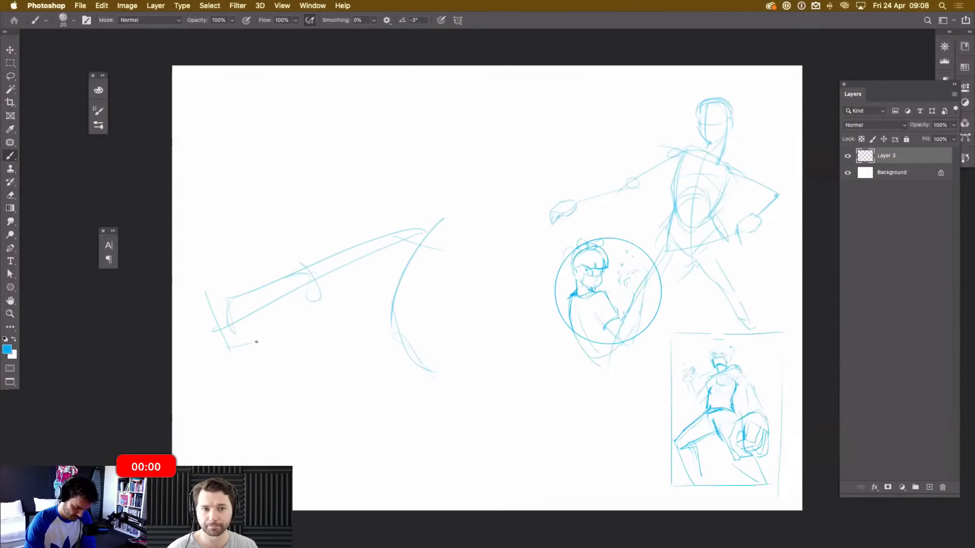
pyautogui.moveTo(199, 290)
pyautogui.mouseDown()
pyautogui.moveTo(256, 265)
pyautogui.moveTo(279, 330)
pyautogui.moveTo(254, 298)
pyautogui.moveTo(279, 375)
pyautogui.moveTo(281, 303)
pyautogui.mouseUp()
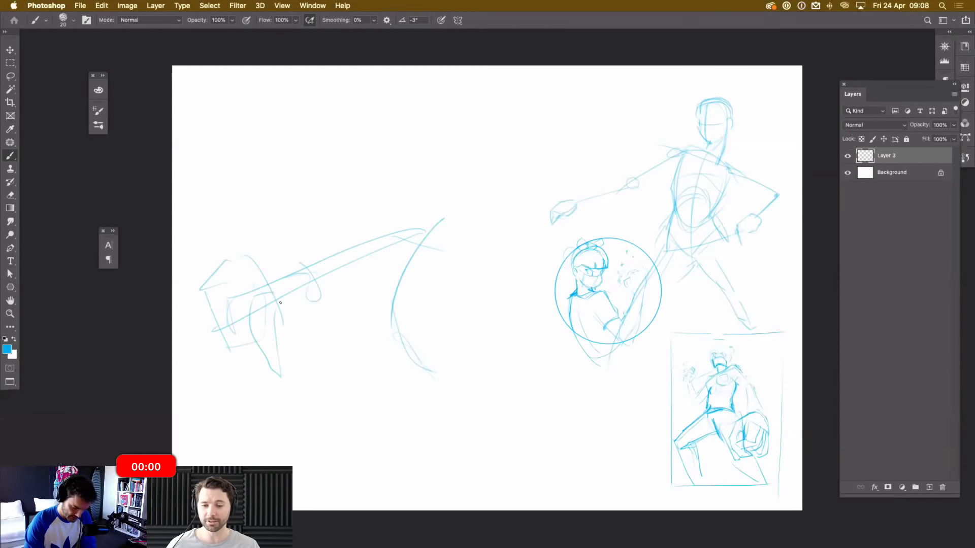
pyautogui.moveTo(297, 307)
pyautogui.mouseDown()
pyautogui.moveTo(426, 249)
pyautogui.moveTo(371, 327)
pyautogui.moveTo(407, 277)
pyautogui.mouseUp()
# Sketch the large figure's shoulder and chest contours and the sweeping upper line of the other arm.
pyautogui.moveTo(371, 306)
pyautogui.mouseDown()
pyautogui.moveTo(407, 284)
pyautogui.moveTo(468, 283)
pyautogui.moveTo(431, 332)
pyautogui.mouseUp()
pyautogui.moveTo(368, 234); pyautogui.dragTo(431, 334)
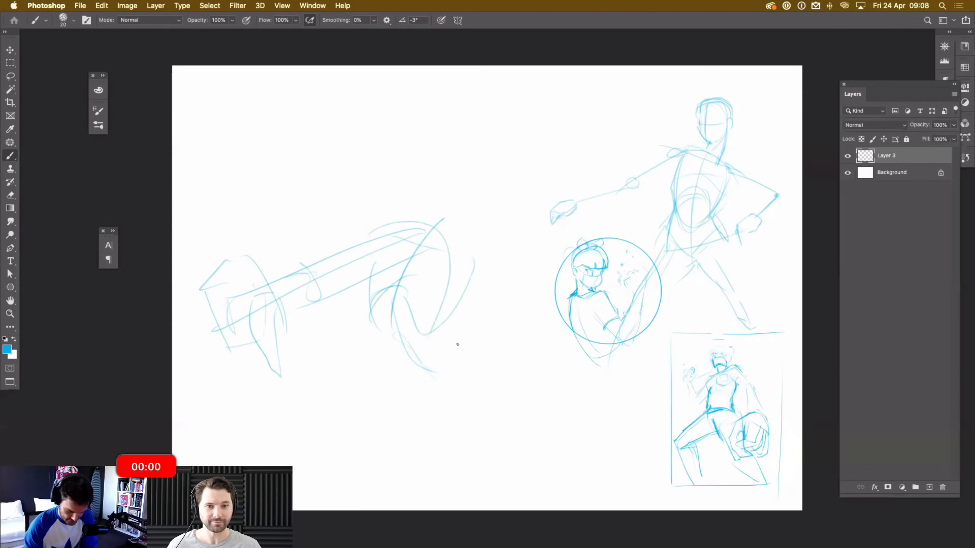
pyautogui.moveTo(448, 251); pyautogui.dragTo(518, 330)
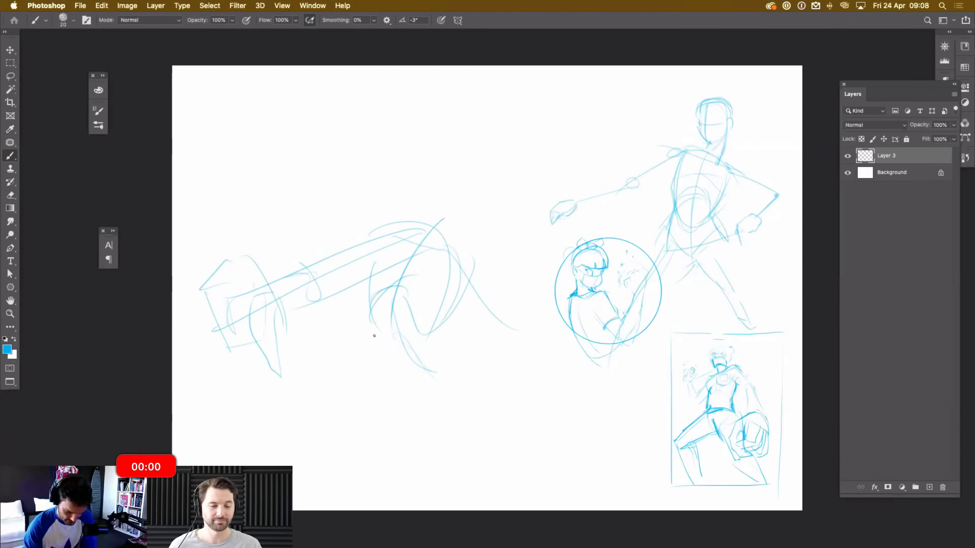
# Rough in the large figure's waist and hips with side contours and curved lines wrapping around the pelvis.
pyautogui.moveTo(415, 359); pyautogui.dragTo(368, 339)
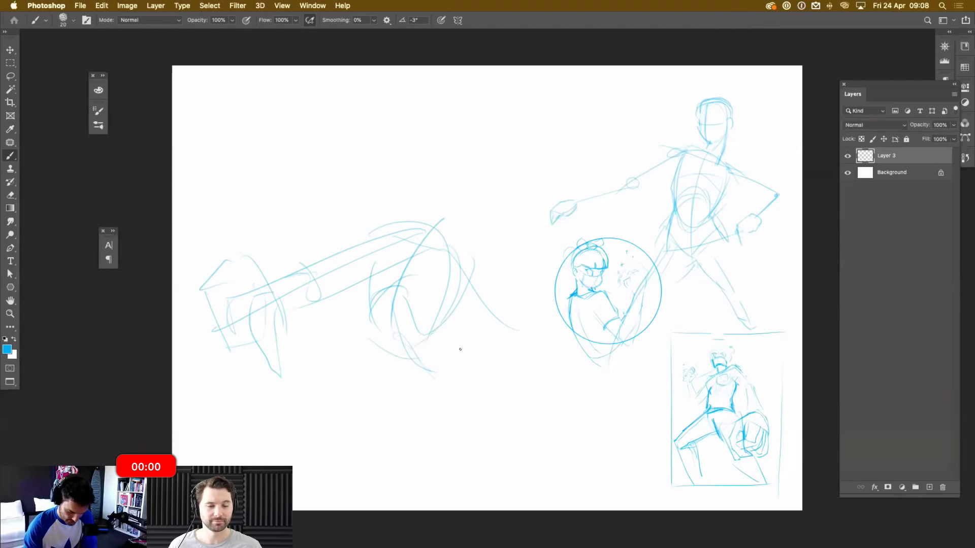
pyautogui.moveTo(458, 294); pyautogui.dragTo(446, 366)
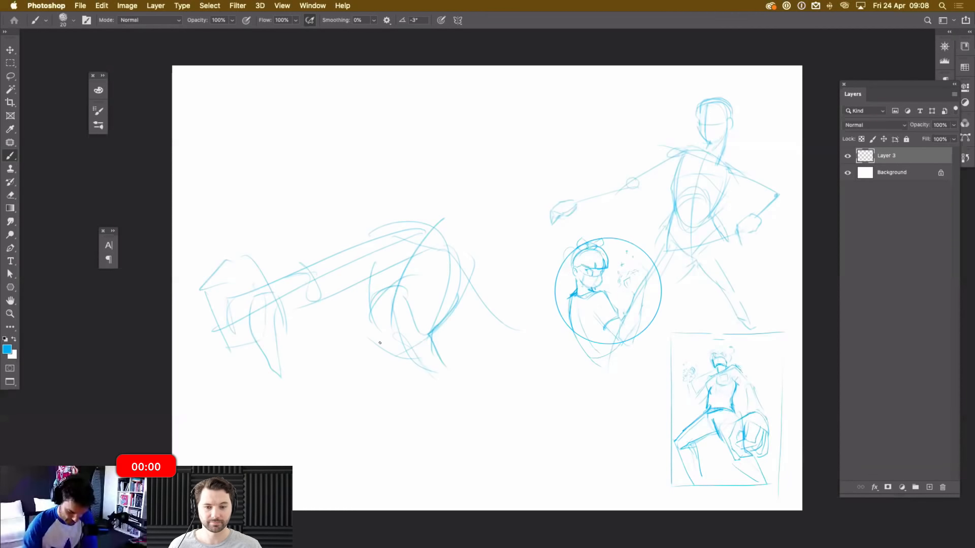
pyautogui.moveTo(376, 311)
pyautogui.mouseDown()
pyautogui.moveTo(371, 364)
pyautogui.moveTo(406, 406)
pyautogui.mouseUp()
pyautogui.moveTo(472, 341); pyautogui.dragTo(384, 390)
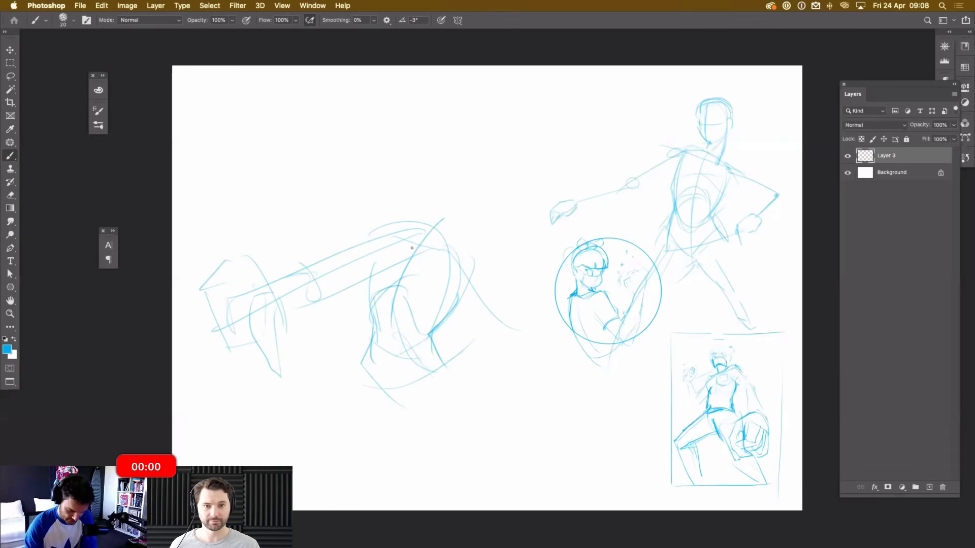
pyautogui.moveTo(435, 340); pyautogui.dragTo(472, 392)
pyautogui.moveTo(348, 392); pyautogui.dragTo(471, 387)
pyautogui.moveTo(367, 432); pyautogui.dragTo(468, 399)
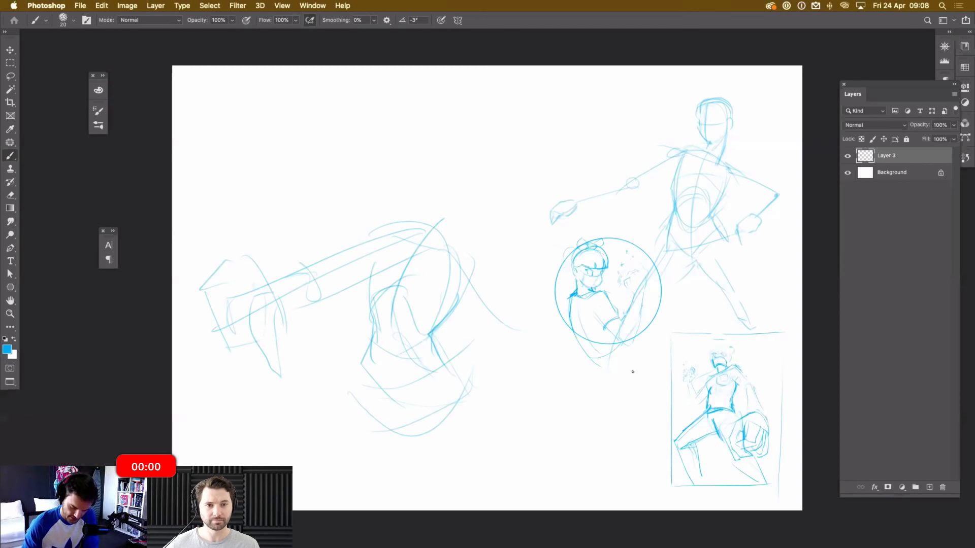
pyautogui.moveTo(541, 378)
pyautogui.mouseDown()
pyautogui.moveTo(496, 460)
pyautogui.moveTo(665, 383)
pyautogui.mouseUp()
pyautogui.moveTo(551, 354)
pyautogui.mouseDown()
pyautogui.moveTo(570, 353)
pyautogui.moveTo(453, 408)
pyautogui.mouseUp()
pyautogui.moveTo(527, 421)
pyautogui.mouseDown()
pyautogui.moveTo(635, 383)
pyautogui.moveTo(467, 391)
pyautogui.mouseUp()
pyautogui.moveTo(664, 391)
pyautogui.mouseDown()
pyautogui.moveTo(491, 458)
pyautogui.moveTo(698, 384)
pyautogui.mouseUp()
pyautogui.moveTo(625, 366)
pyautogui.mouseDown()
pyautogui.moveTo(569, 302)
pyautogui.moveTo(556, 361)
pyautogui.mouseUp()
pyautogui.moveTo(497, 312)
pyautogui.mouseDown()
pyautogui.moveTo(464, 351)
pyautogui.moveTo(503, 413)
pyautogui.mouseUp()
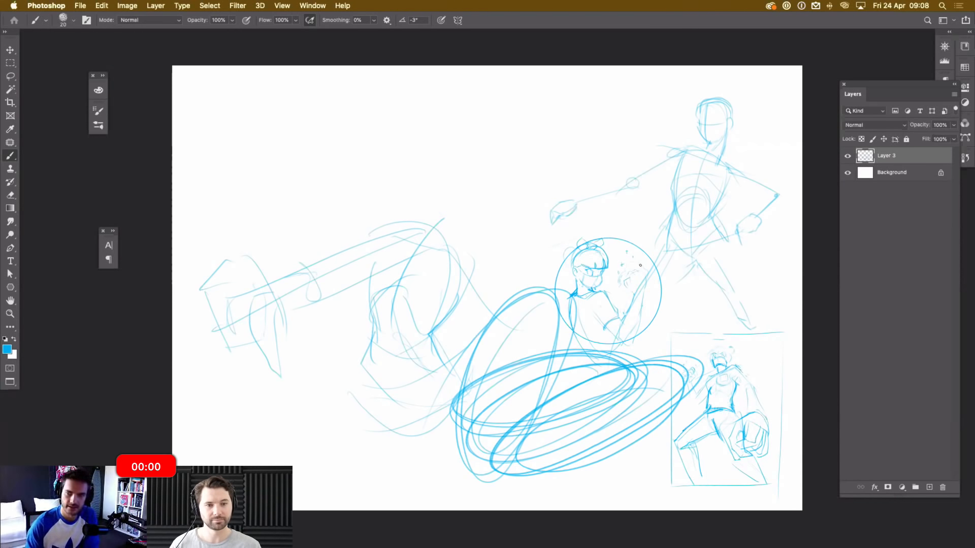
pyautogui.press('super+a')
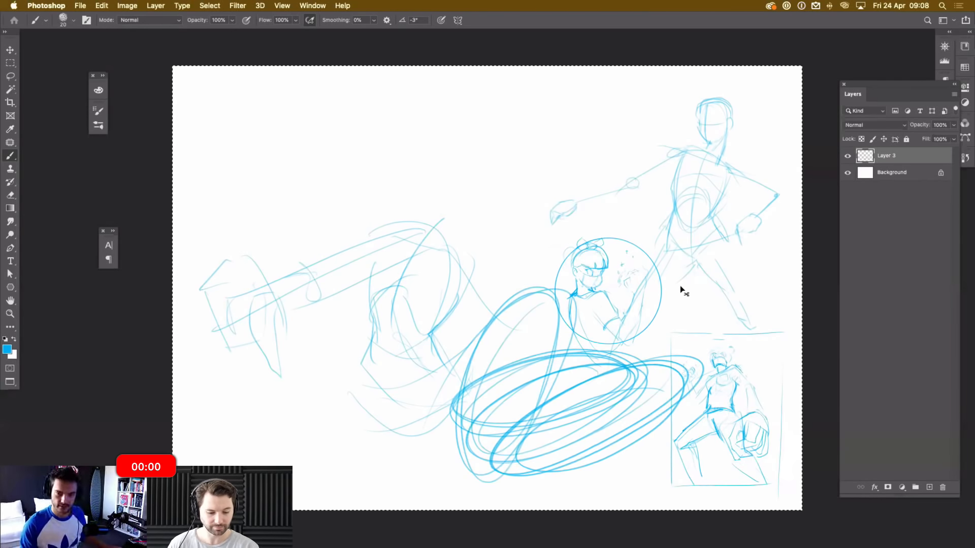
pyautogui.press('super+x')
pyautogui.press('super+z')
pyautogui.press('super+z')
pyautogui.press('super+z')
pyautogui.press('super+z')
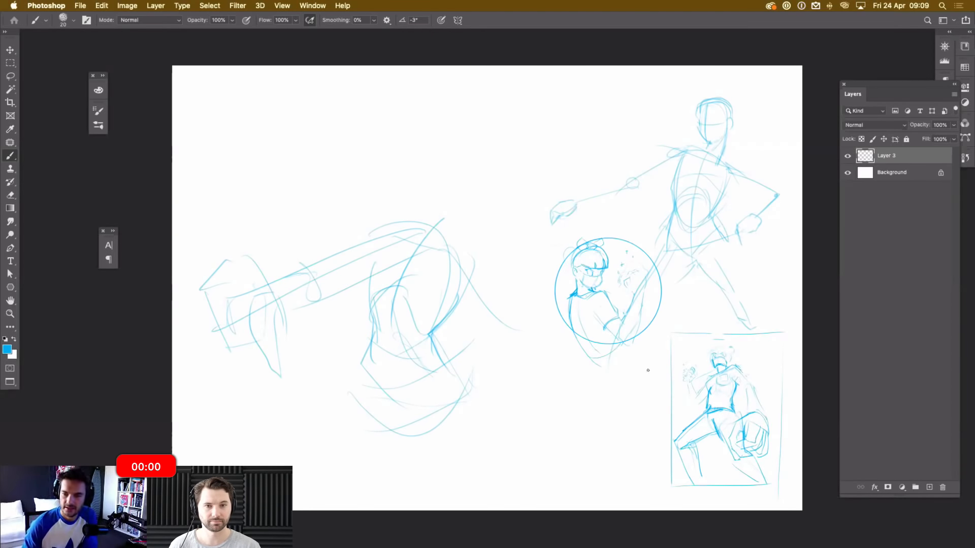
# Strengthen the left edge of the framed thumbnail and handwrite "WE" above the circular portrait sketch.
pyautogui.moveTo(669, 325); pyautogui.dragTo(666, 439)
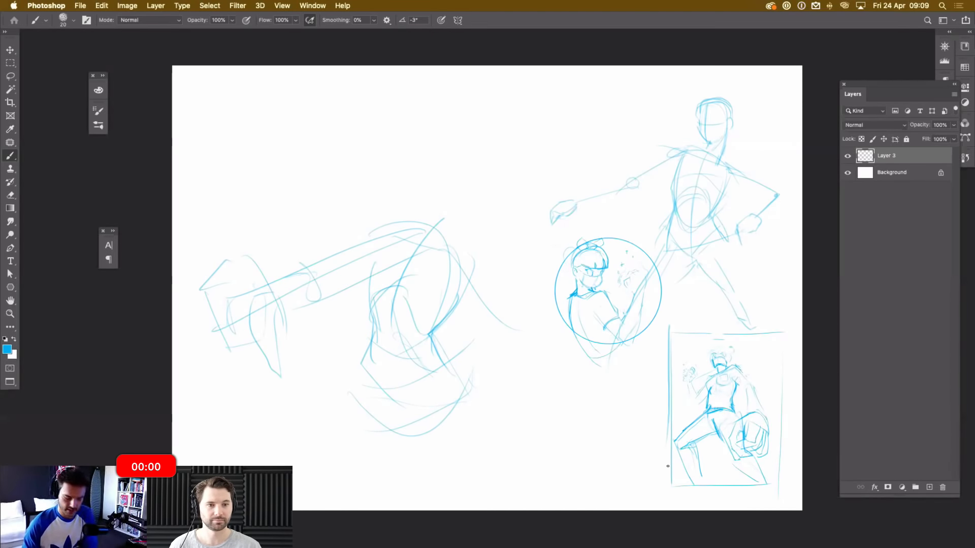
pyautogui.press('super+equal')
pyautogui.press('super+equal')
pyautogui.press('super+equal')
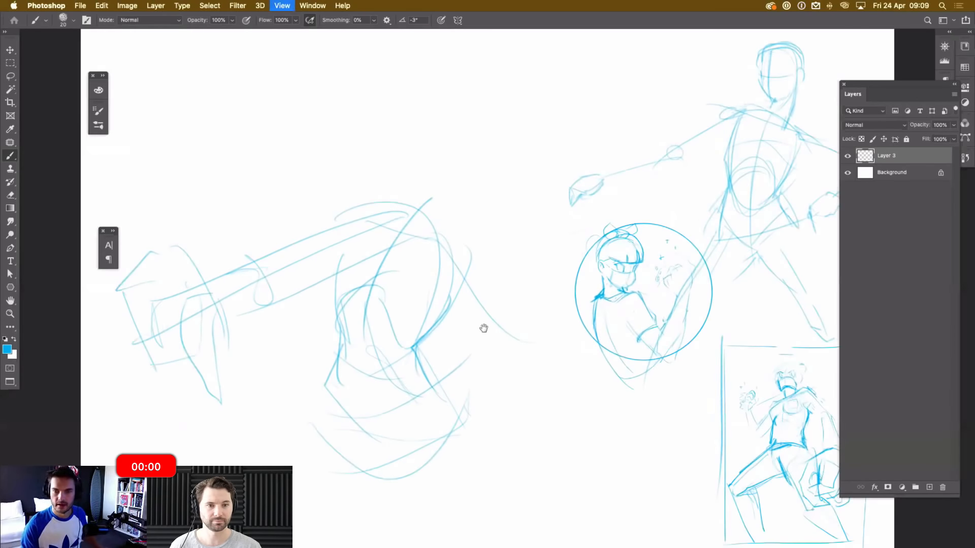
pyautogui.press('super+equal')
pyautogui.press('super+equal')
pyautogui.moveTo(808, 348); pyautogui.dragTo(465, 280)
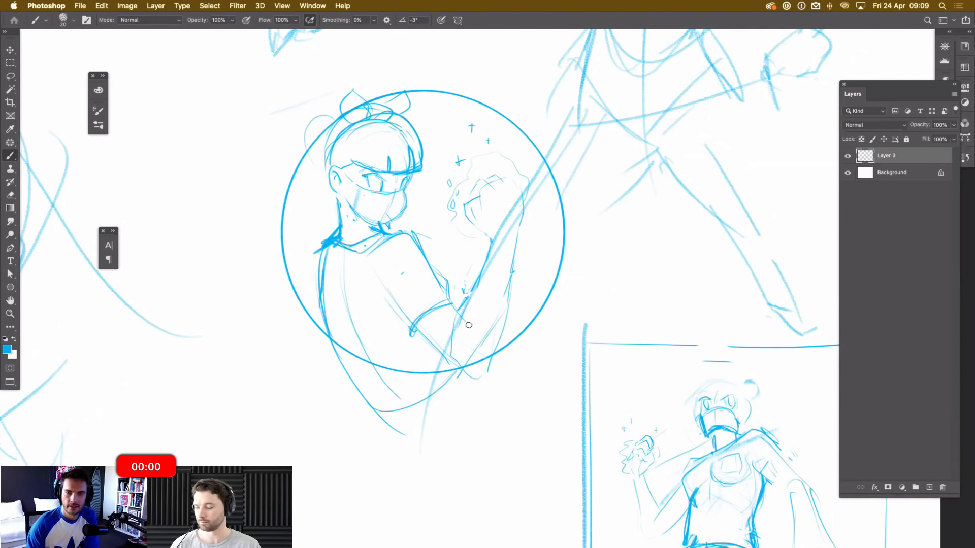
pyautogui.moveTo(311, 61)
pyautogui.mouseDown()
pyautogui.moveTo(320, 92)
pyautogui.moveTo(327, 67)
pyautogui.moveTo(332, 82)
pyautogui.mouseUp()
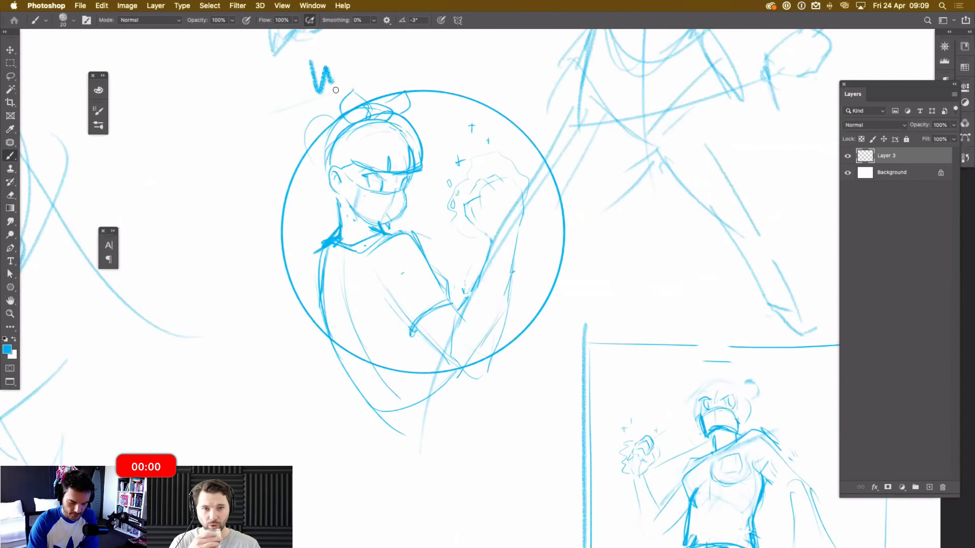
pyautogui.moveTo(381, 54)
pyautogui.mouseDown()
pyautogui.moveTo(379, 83)
pyautogui.moveTo(378, 70)
pyautogui.mouseUp()
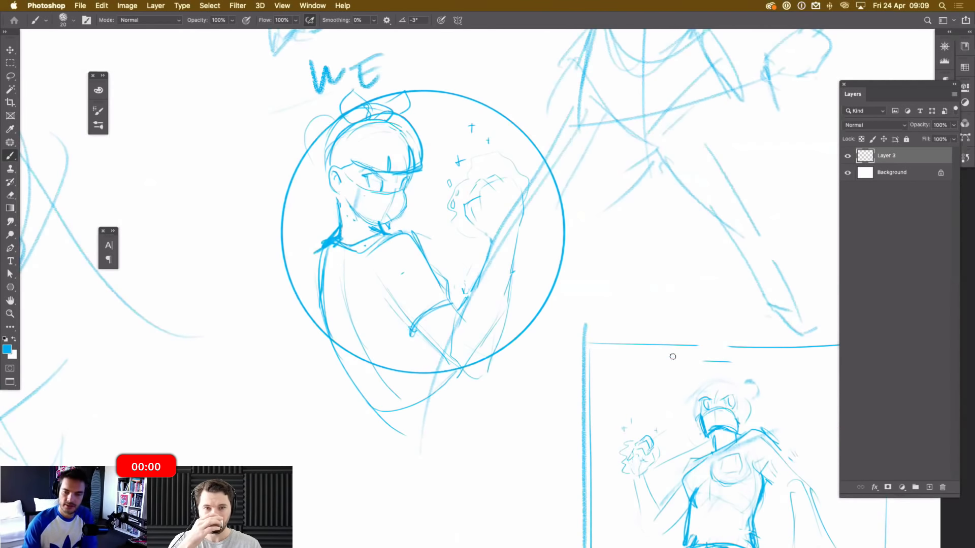
# Examine the framed full-body thumbnail up close and compare it with the other sketches across the whole canvas.
pyautogui.scroll(-10, 531, 222)
pyautogui.hscroll(6, 531, 222)
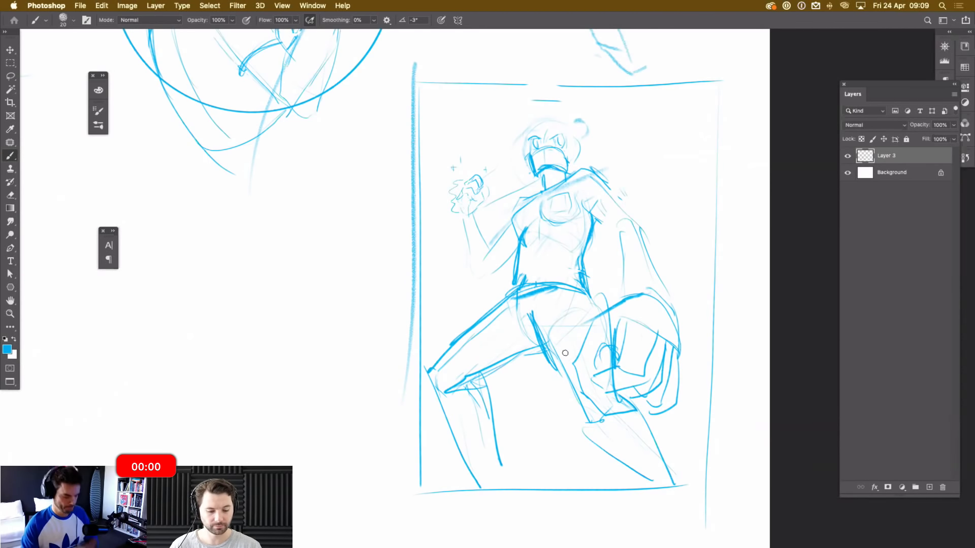
pyautogui.press('super+minus')
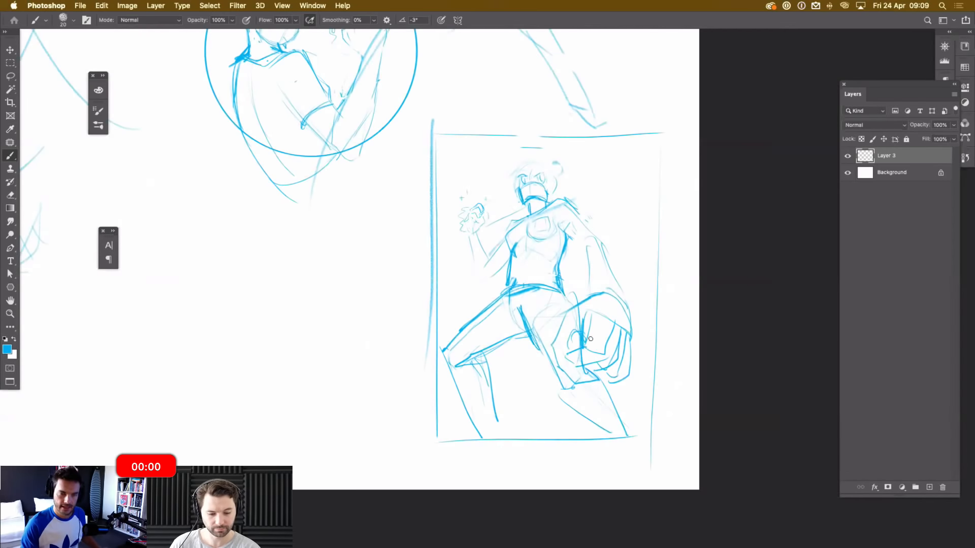
pyautogui.scroll(5, 604, 361)
pyautogui.hscroll(-4, 604, 360)
pyautogui.press('super+minus')
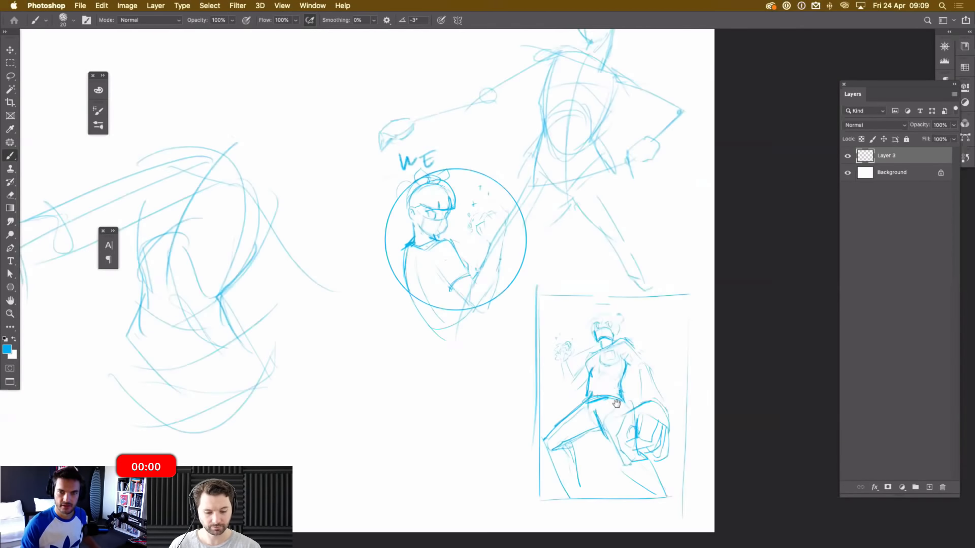
pyautogui.hscroll(-5, 612, 404)
pyautogui.scroll(3, 612, 403)
pyautogui.press('super+minus')
pyautogui.scroll(-1, 544, 291)
pyautogui.hscroll(-1, 544, 291)
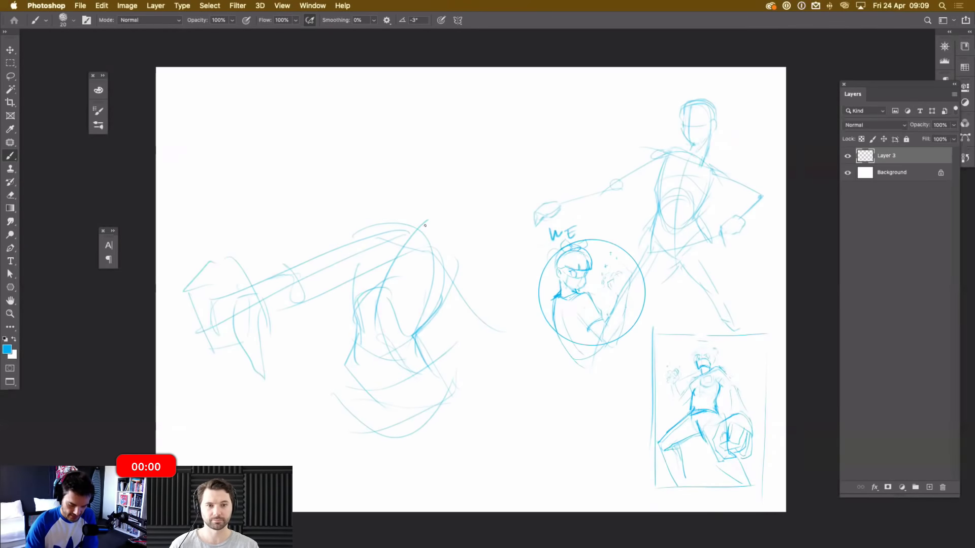
# Draw a rectangular frame for a new thumbnail above the circular portrait sketch.
pyautogui.moveTo(449, 121)
pyautogui.mouseDown()
pyautogui.moveTo(455, 228)
pyautogui.moveTo(543, 236)
pyautogui.moveTo(544, 107)
pyautogui.mouseUp()
pyautogui.moveTo(546, 102); pyautogui.dragTo(544, 247)
pyautogui.moveTo(466, 237); pyautogui.dragTo(472, 182)
# Sketch a head-and-shoulders bust inside the new frame, with a neck line sweeping down toward the large figure.
pyautogui.moveTo(466, 177)
pyautogui.mouseDown()
pyautogui.moveTo(506, 173)
pyautogui.moveTo(542, 234)
pyautogui.mouseUp()
pyautogui.moveTo(484, 128); pyautogui.dragTo(486, 169)
pyautogui.moveTo(495, 120); pyautogui.dragTo(513, 159)
pyautogui.moveTo(487, 125); pyautogui.dragTo(490, 174)
pyautogui.moveTo(515, 133); pyautogui.dragTo(505, 175)
pyautogui.moveTo(505, 123); pyautogui.dragTo(457, 264)
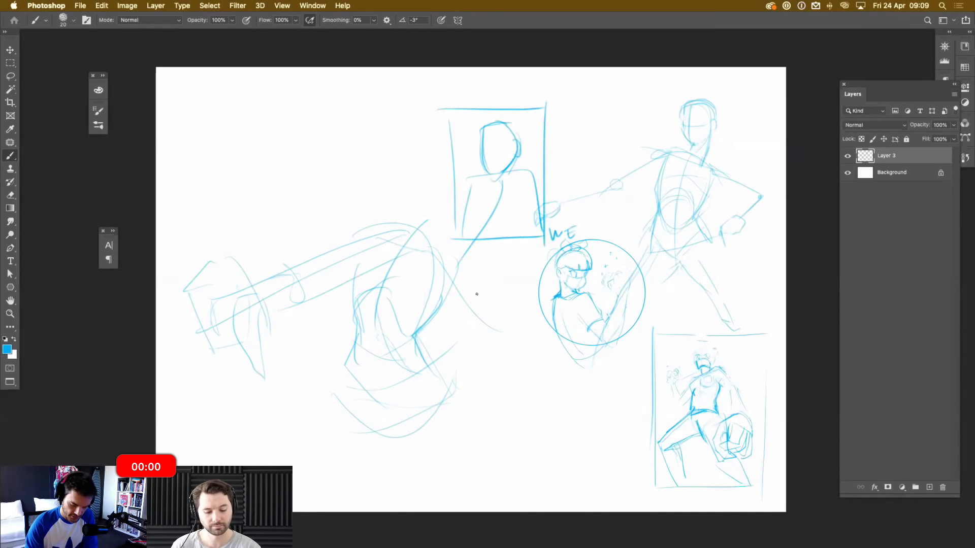
pyautogui.moveTo(489, 179); pyautogui.dragTo(456, 190)
pyautogui.moveTo(502, 179); pyautogui.dragTo(469, 186)
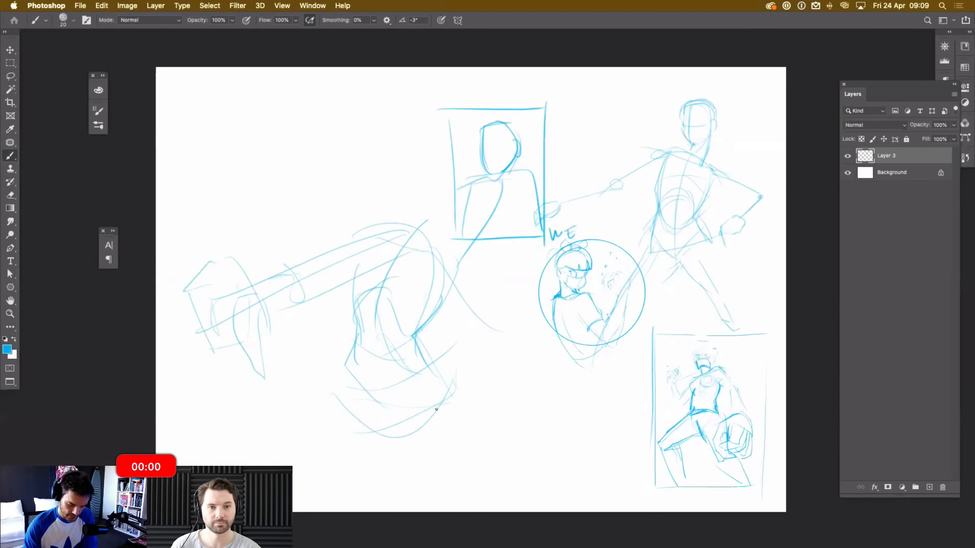
# Strengthen the standing figure's elbow oval, slanted shoulder line and curved center line, and add a light diagonal across the circular portrait.
pyautogui.moveTo(618, 179); pyautogui.dragTo(622, 181)
pyautogui.moveTo(655, 151); pyautogui.dragTo(726, 179)
pyautogui.moveTo(693, 135); pyautogui.dragTo(683, 295)
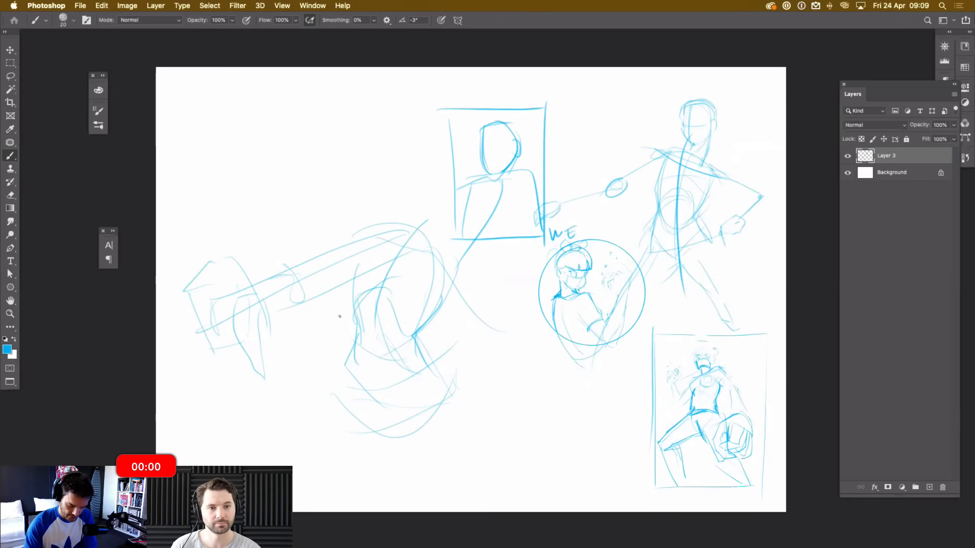
pyautogui.moveTo(516, 303); pyautogui.dragTo(622, 351)
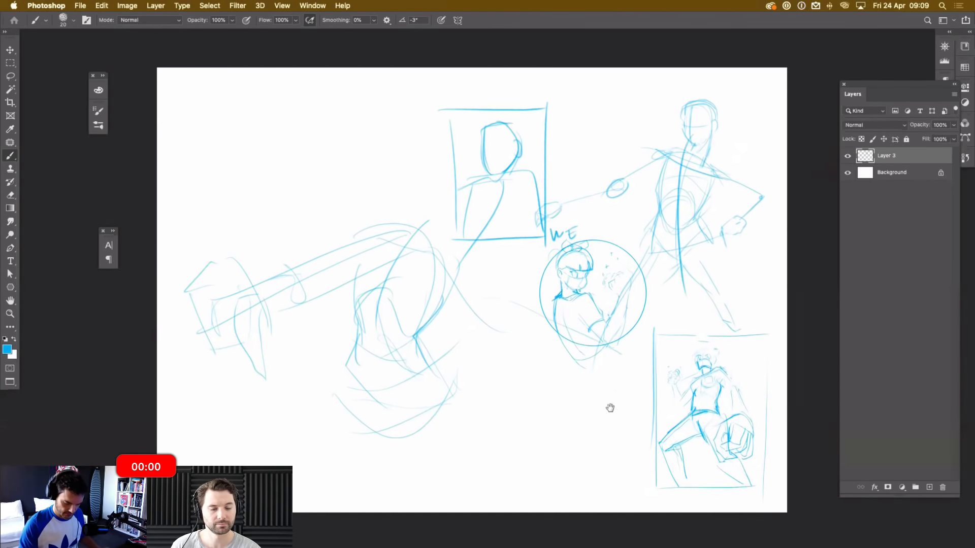
pyautogui.hscroll(-2, 533, 330)
pyautogui.scroll(1, 533, 330)
pyautogui.hscroll(-10, 503, 254)
pyautogui.scroll(2, 545, 243)
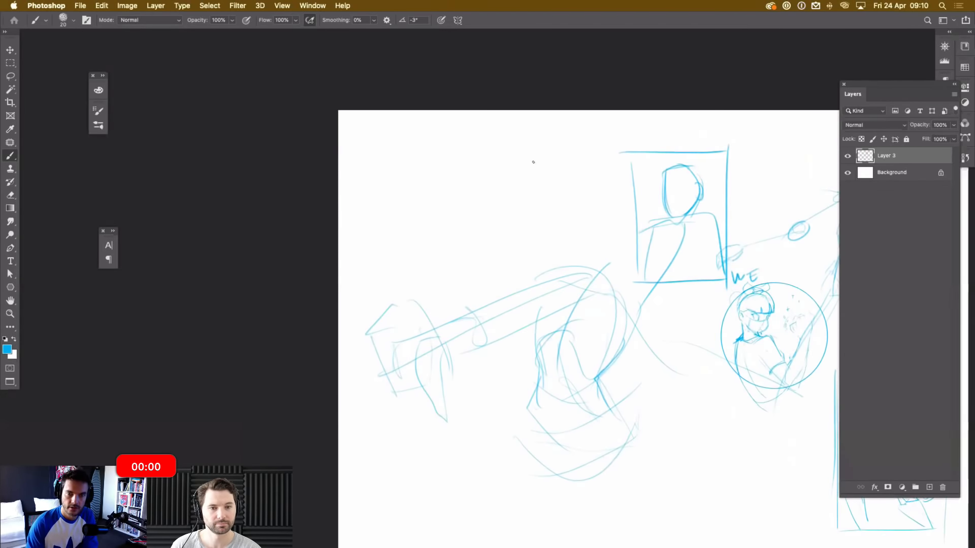
pyautogui.moveTo(552, 136)
pyautogui.mouseDown()
pyautogui.moveTo(491, 341)
pyautogui.moveTo(500, 381)
pyautogui.mouseUp()
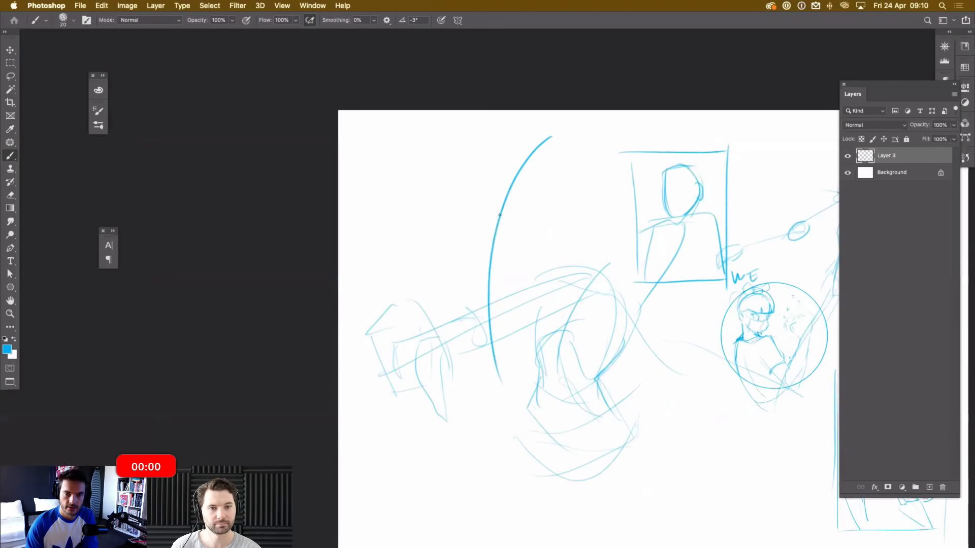
pyautogui.press('super+z')
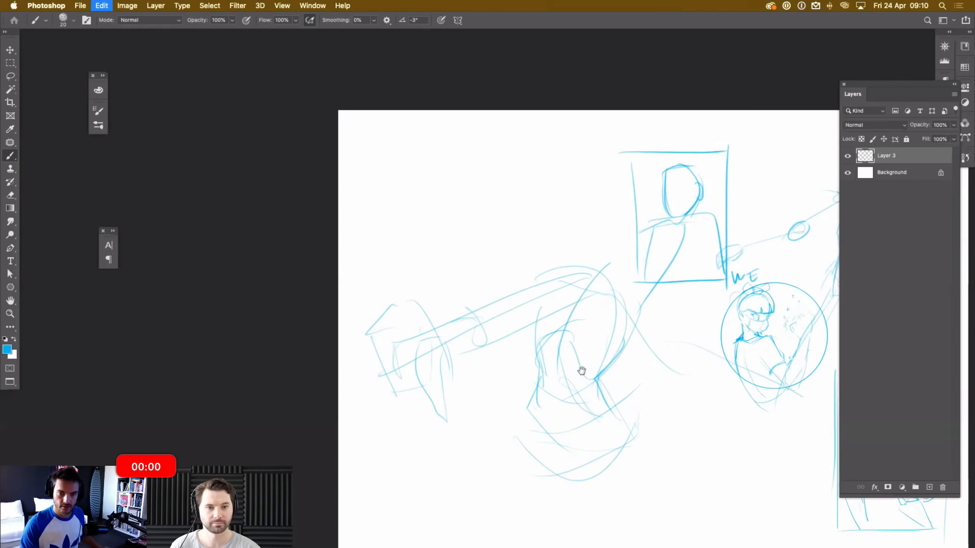
# Draw a bold arc above the large figure's outstretched arm with an X as its target and a lighter arc over it.
pyautogui.hscroll(1, 559, 351)
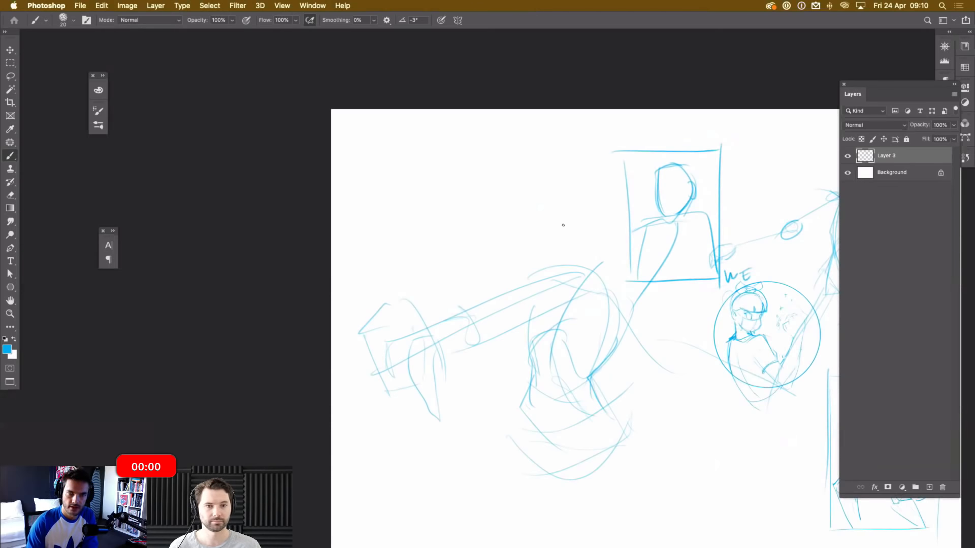
pyautogui.moveTo(560, 242)
pyautogui.mouseDown()
pyautogui.moveTo(522, 158)
pyautogui.moveTo(412, 187)
pyautogui.mouseUp()
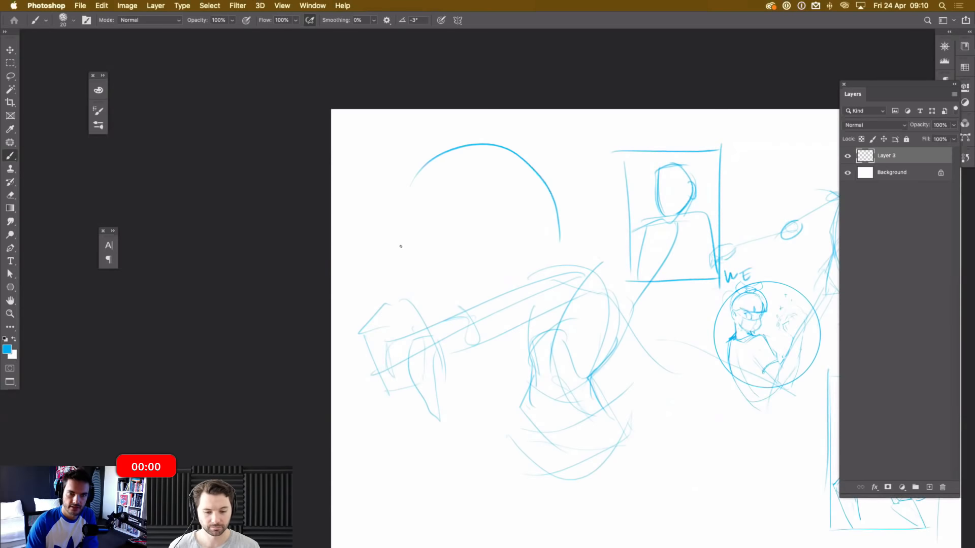
pyautogui.moveTo(403, 239); pyautogui.dragTo(390, 253)
pyautogui.moveTo(391, 239); pyautogui.dragTo(405, 259)
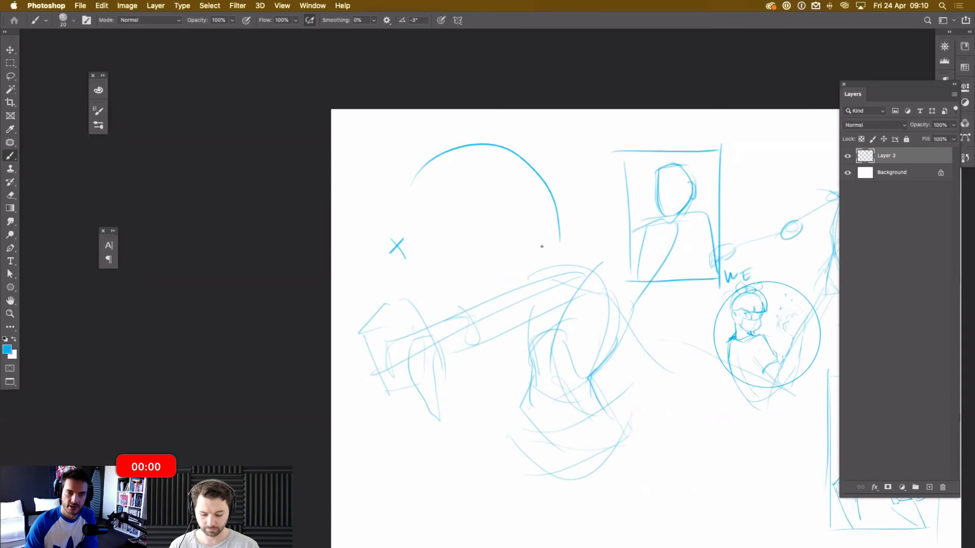
pyautogui.moveTo(557, 219); pyautogui.dragTo(436, 130)
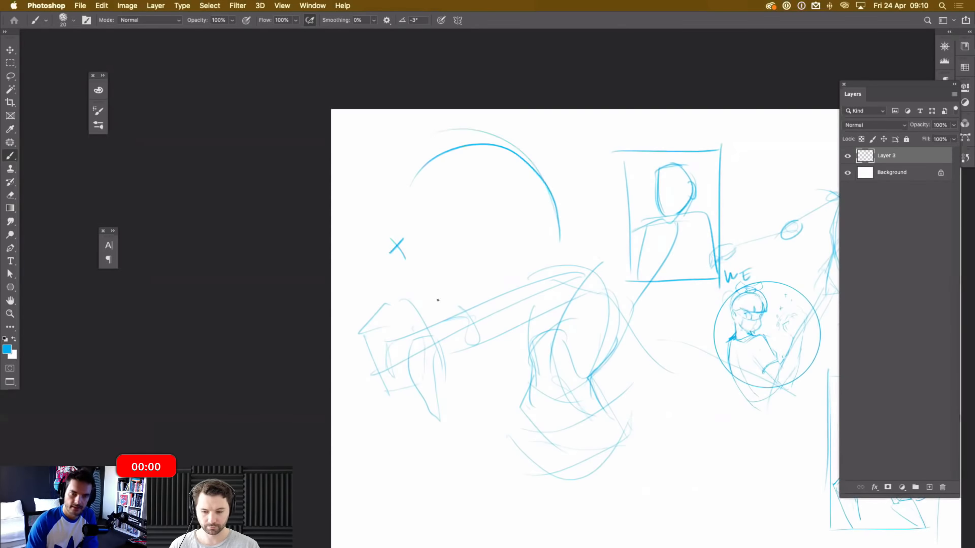
# Build a leaping animal along the arc with ovals for head, chest and hips plus reaching front and trailing hind legs.
pyautogui.moveTo(486, 171)
pyautogui.mouseDown()
pyautogui.moveTo(541, 195)
pyautogui.moveTo(466, 151)
pyautogui.moveTo(554, 214)
pyautogui.moveTo(563, 239)
pyautogui.mouseUp()
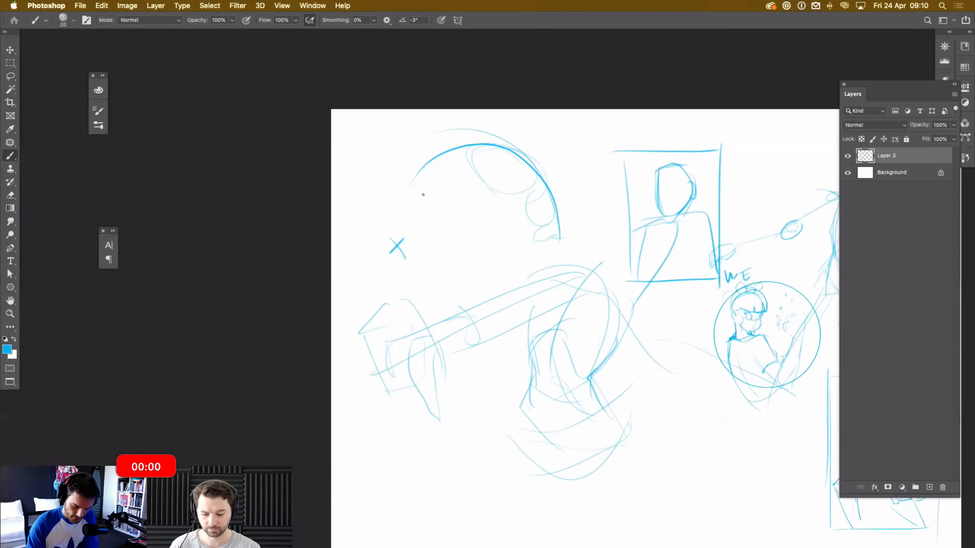
pyautogui.moveTo(439, 155); pyautogui.dragTo(443, 148)
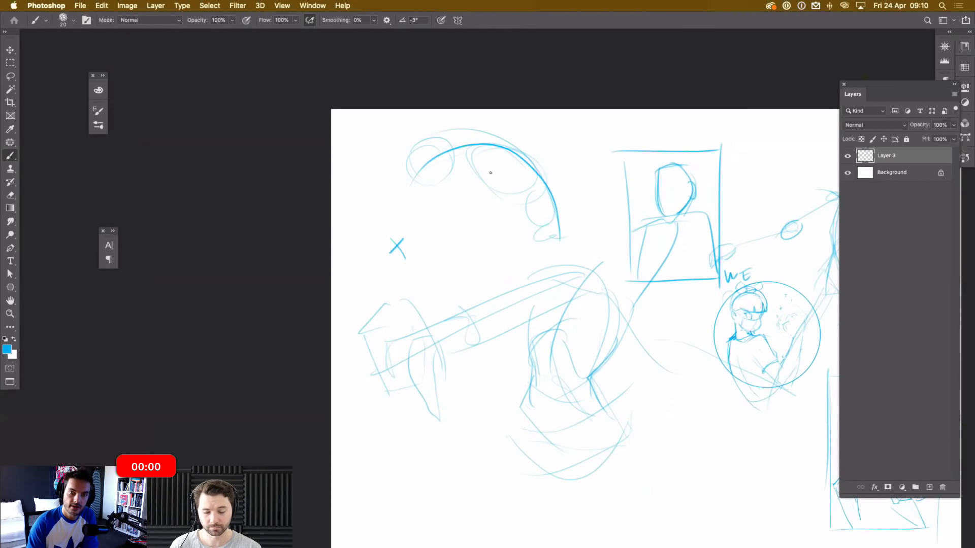
pyautogui.moveTo(438, 174); pyautogui.dragTo(409, 227)
pyautogui.moveTo(490, 147); pyautogui.dragTo(592, 260)
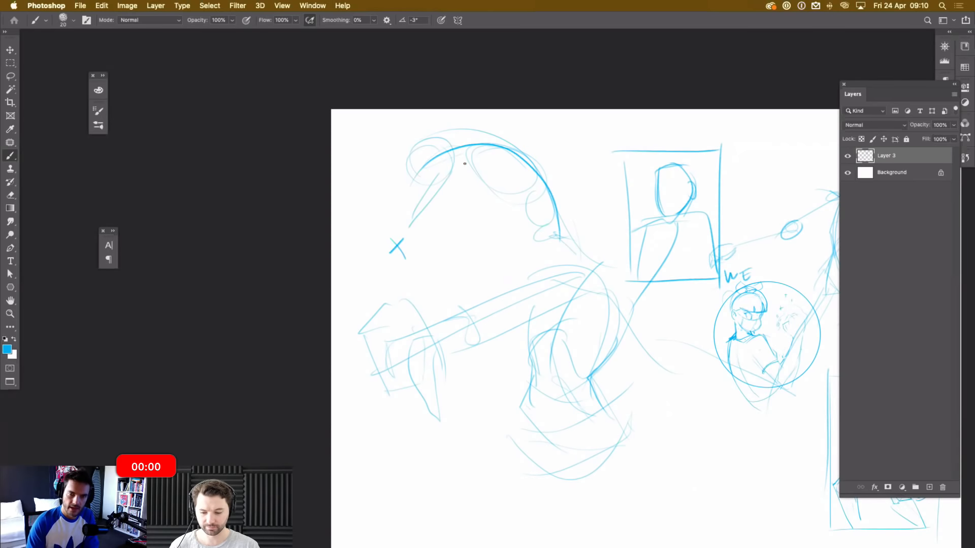
pyautogui.moveTo(506, 181); pyautogui.dragTo(519, 156)
pyautogui.moveTo(546, 200); pyautogui.dragTo(530, 223)
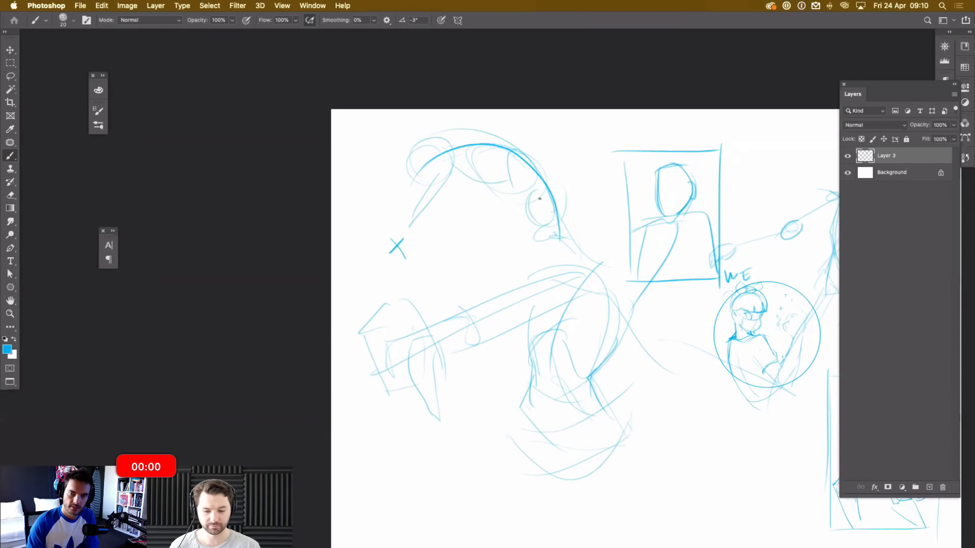
# Add the leaping animal's ears, face marks, outstretched front paws and a curved tail.
pyautogui.moveTo(429, 148); pyautogui.dragTo(442, 144)
pyautogui.moveTo(399, 150)
pyautogui.mouseDown()
pyautogui.moveTo(412, 152)
pyautogui.moveTo(414, 224)
pyautogui.mouseUp()
pyautogui.moveTo(420, 187)
pyautogui.mouseDown()
pyautogui.moveTo(388, 224)
pyautogui.moveTo(395, 231)
pyautogui.mouseUp()
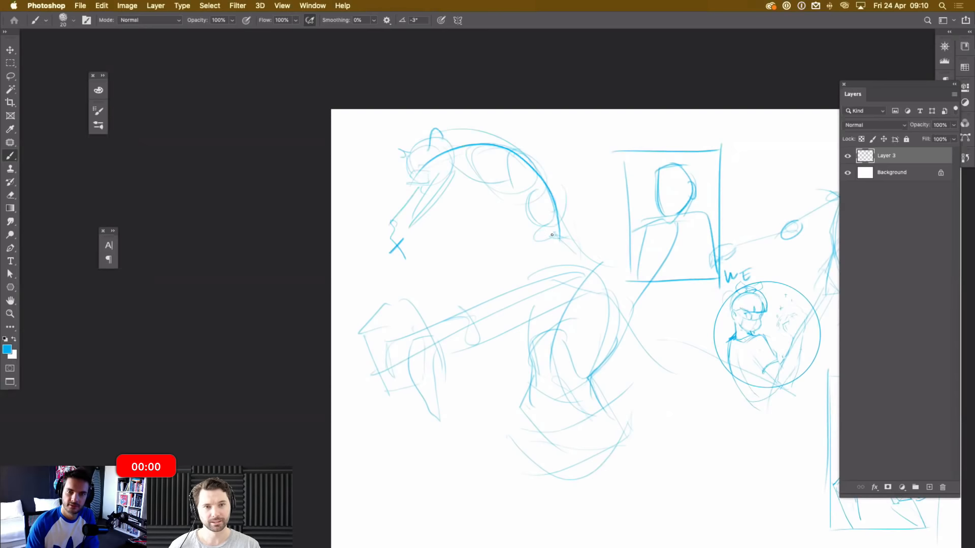
pyautogui.moveTo(557, 203); pyautogui.dragTo(616, 205)
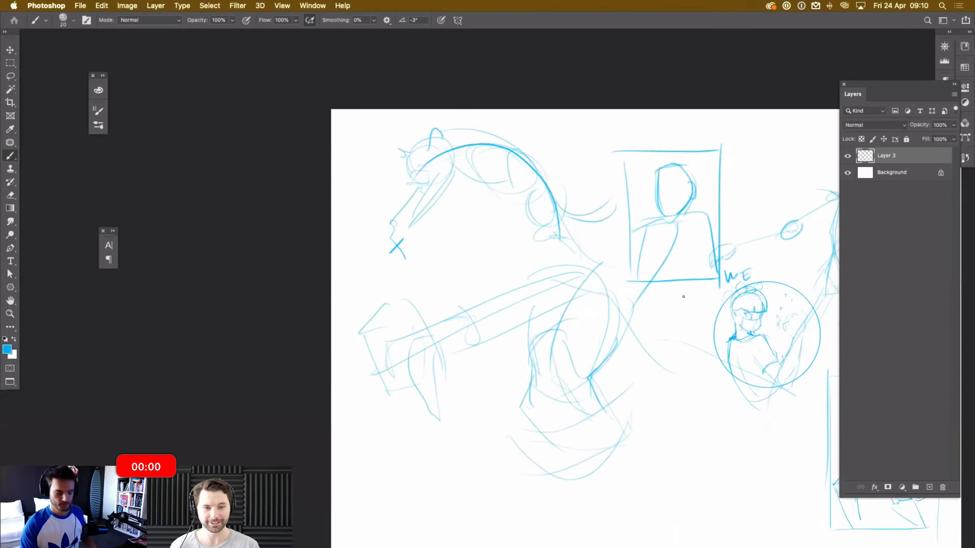
# Add curved facial guide lines and an ear to the head in the framed bust.
pyautogui.hscroll(5, 691, 297)
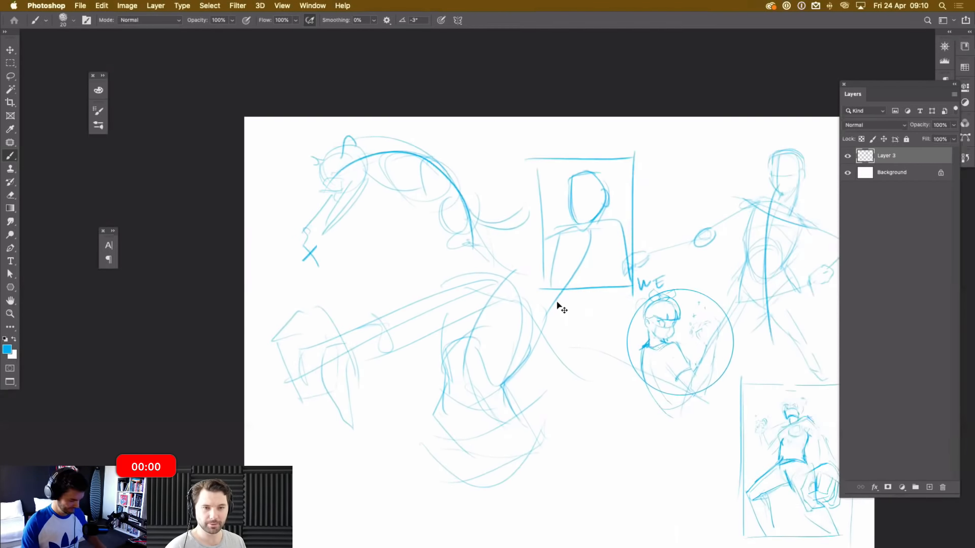
pyautogui.press('super+minus')
pyautogui.press('super+minus')
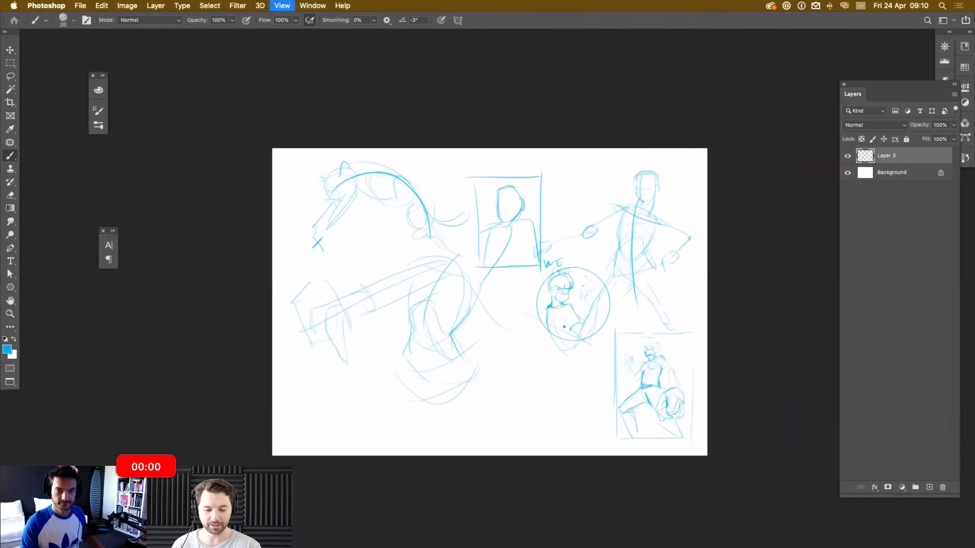
pyautogui.press('super+plus')
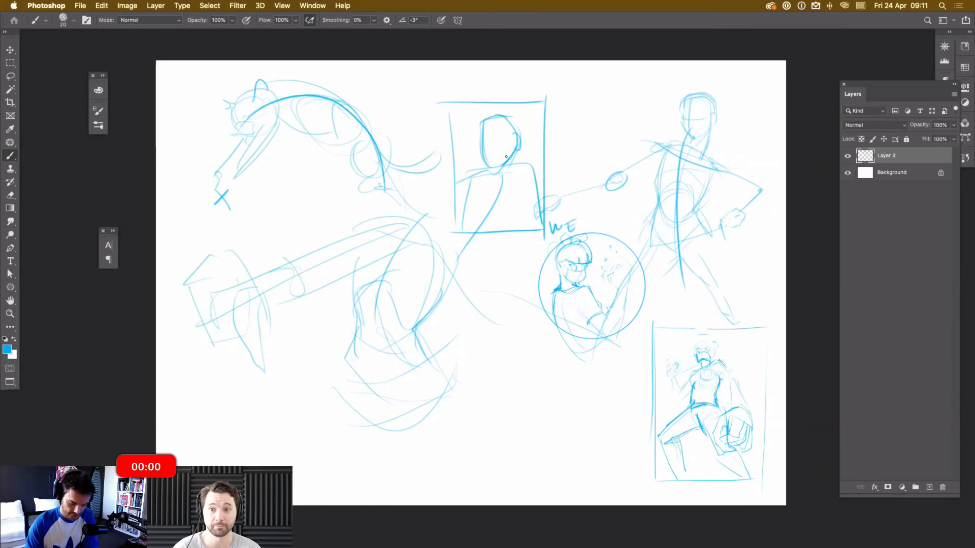
pyautogui.moveTo(494, 117); pyautogui.dragTo(493, 167)
pyautogui.moveTo(518, 130); pyautogui.dragTo(516, 153)
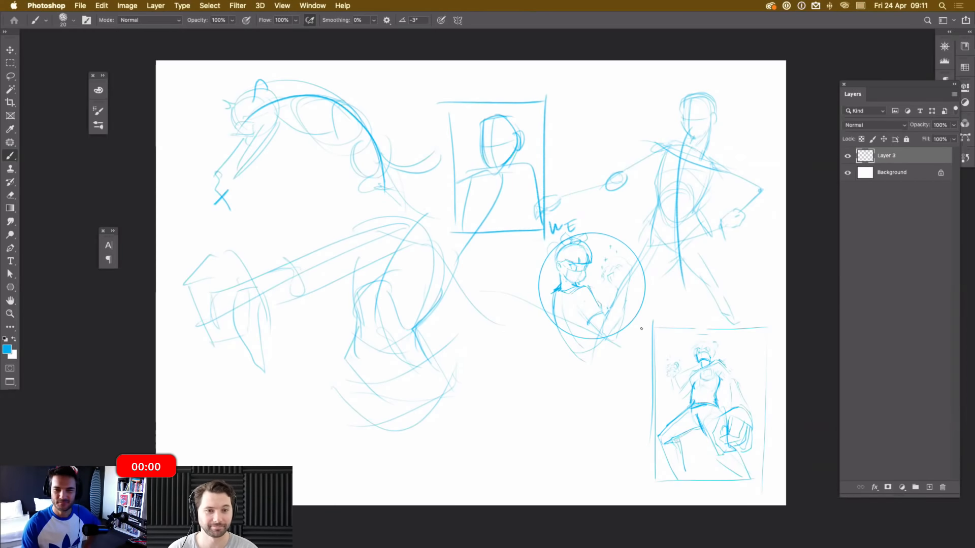
# Rough in the large figure's pelvis with looping ellipses, crossing curves and a line down the outer hip.
pyautogui.moveTo(414, 331); pyautogui.dragTo(448, 416)
pyautogui.moveTo(347, 340)
pyautogui.mouseDown()
pyautogui.moveTo(393, 417)
pyautogui.moveTo(448, 415)
pyautogui.mouseUp()
pyautogui.moveTo(435, 377)
pyautogui.mouseDown()
pyautogui.moveTo(357, 373)
pyautogui.moveTo(378, 372)
pyautogui.mouseUp()
pyautogui.moveTo(362, 411); pyautogui.dragTo(440, 350)
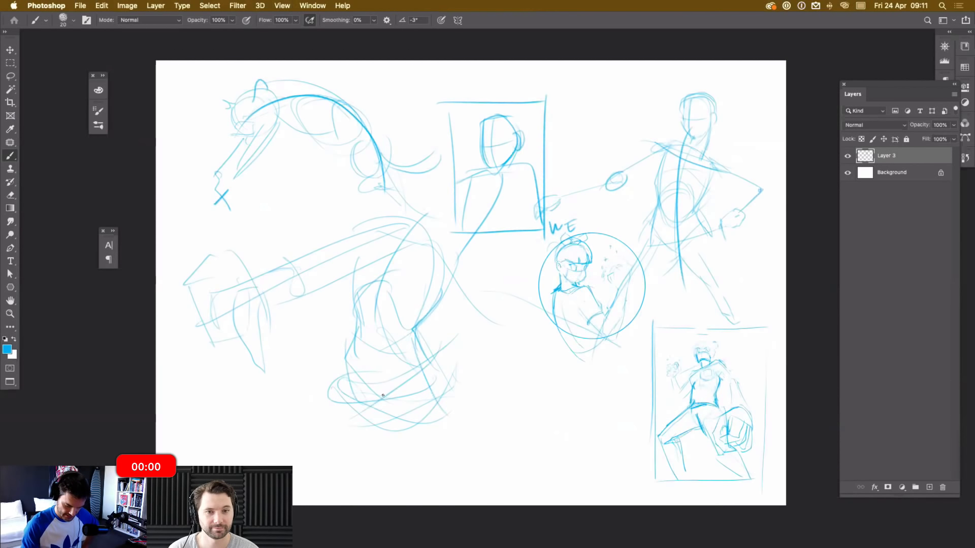
pyautogui.moveTo(436, 403); pyautogui.dragTo(411, 341)
# Add the large figure's shoulder slant and forearm curve, and outline the top's front edge and hem.
pyautogui.moveTo(369, 209); pyautogui.dragTo(478, 264)
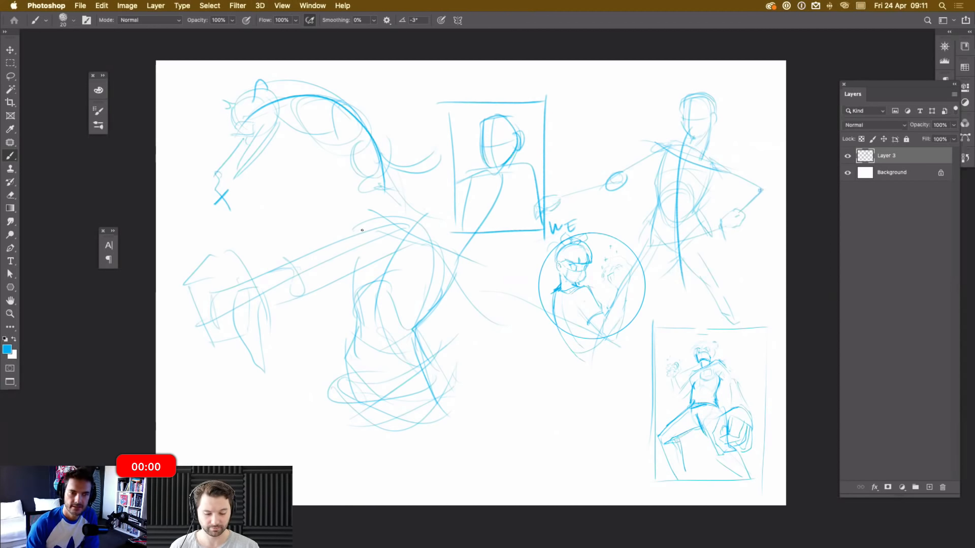
pyautogui.moveTo(296, 253)
pyautogui.mouseDown()
pyautogui.moveTo(306, 308)
pyautogui.moveTo(319, 293)
pyautogui.mouseUp()
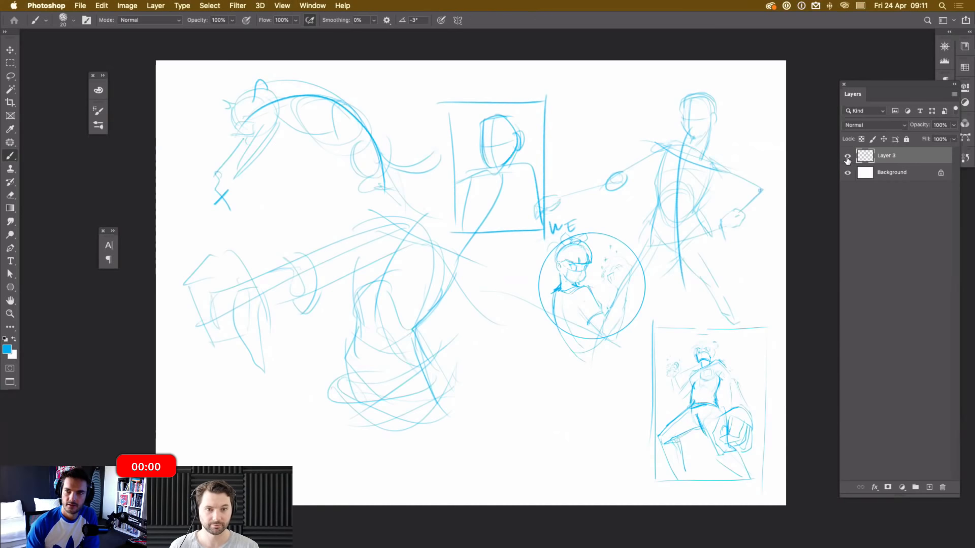
pyautogui.moveTo(384, 233)
pyautogui.mouseDown()
pyautogui.moveTo(350, 257)
pyautogui.moveTo(344, 323)
pyautogui.mouseUp()
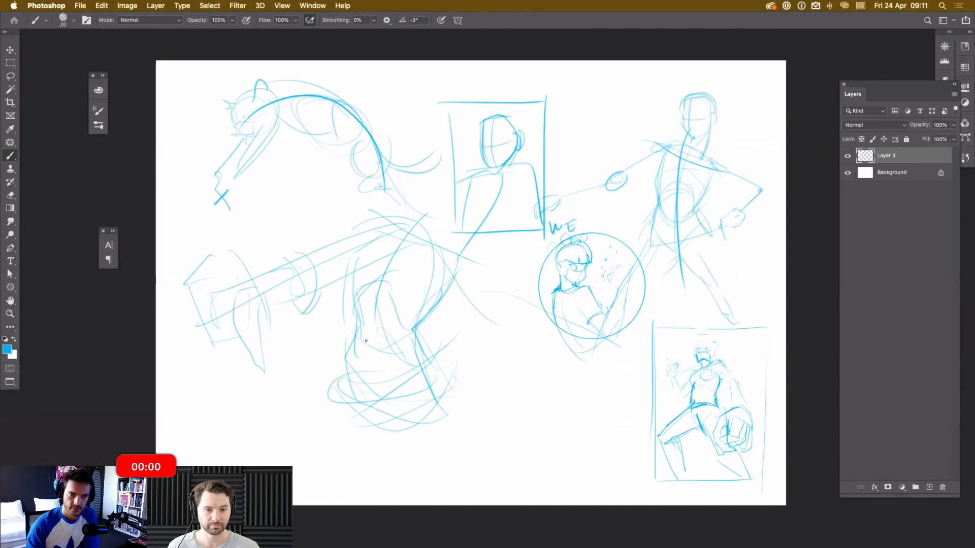
pyautogui.moveTo(350, 284); pyautogui.dragTo(414, 350)
# Sketch the large figure's legs in a wide stance with a bent knee, and strengthen its shoulder and back contour.
pyautogui.moveTo(345, 336)
pyautogui.mouseDown()
pyautogui.moveTo(332, 416)
pyautogui.moveTo(301, 394)
pyautogui.mouseUp()
pyautogui.moveTo(436, 405)
pyautogui.mouseDown()
pyautogui.moveTo(416, 343)
pyautogui.moveTo(445, 430)
pyautogui.mouseUp()
pyautogui.moveTo(345, 340); pyautogui.dragTo(269, 424)
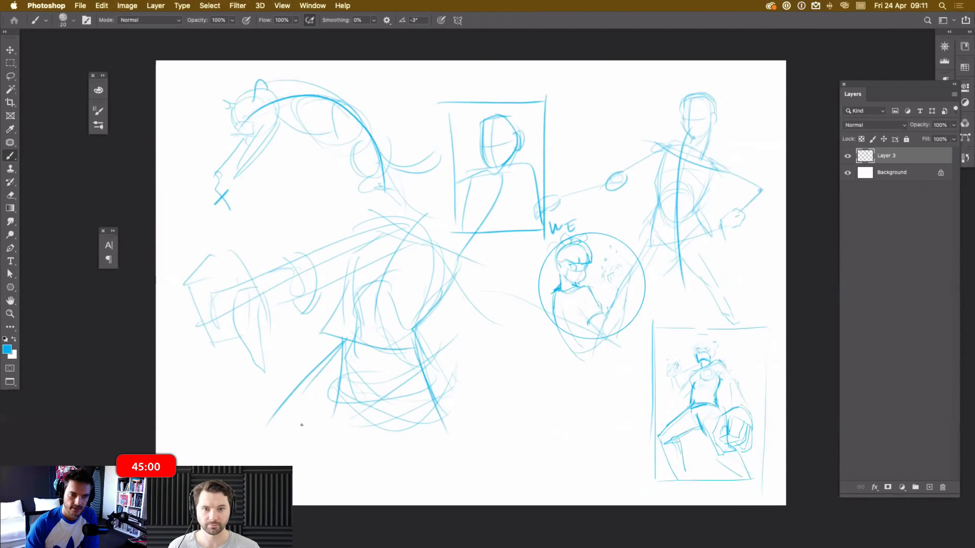
pyautogui.moveTo(372, 394); pyautogui.dragTo(258, 463)
pyautogui.moveTo(274, 418); pyautogui.dragTo(231, 464)
pyautogui.moveTo(364, 378)
pyautogui.mouseDown()
pyautogui.moveTo(409, 459)
pyautogui.moveTo(465, 482)
pyautogui.mouseUp()
pyautogui.moveTo(446, 406)
pyautogui.mouseDown()
pyautogui.moveTo(469, 474)
pyautogui.moveTo(448, 505)
pyautogui.mouseUp()
pyautogui.moveTo(476, 469); pyautogui.dragTo(480, 503)
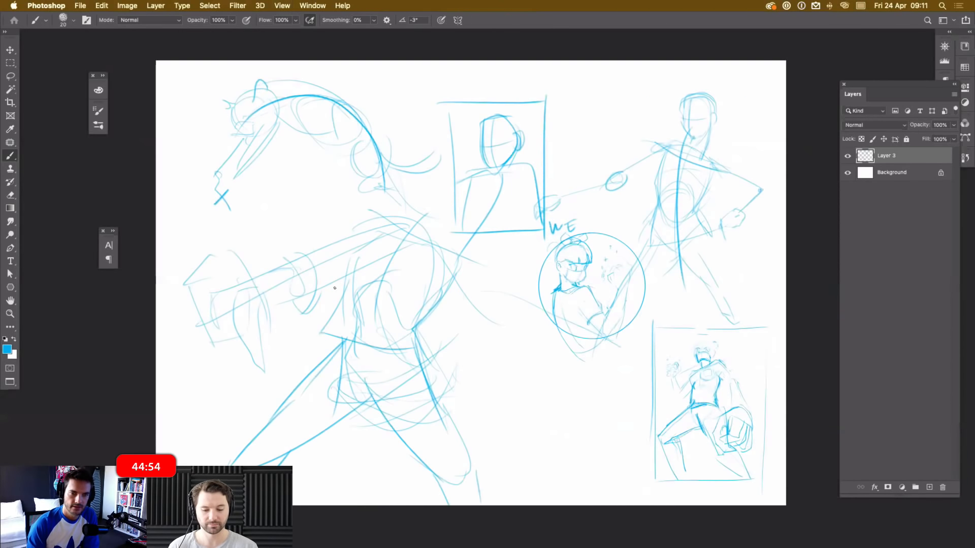
pyautogui.moveTo(348, 264)
pyautogui.mouseDown()
pyautogui.moveTo(389, 235)
pyautogui.moveTo(424, 321)
pyautogui.moveTo(426, 240)
pyautogui.moveTo(390, 244)
pyautogui.moveTo(436, 239)
pyautogui.mouseUp()
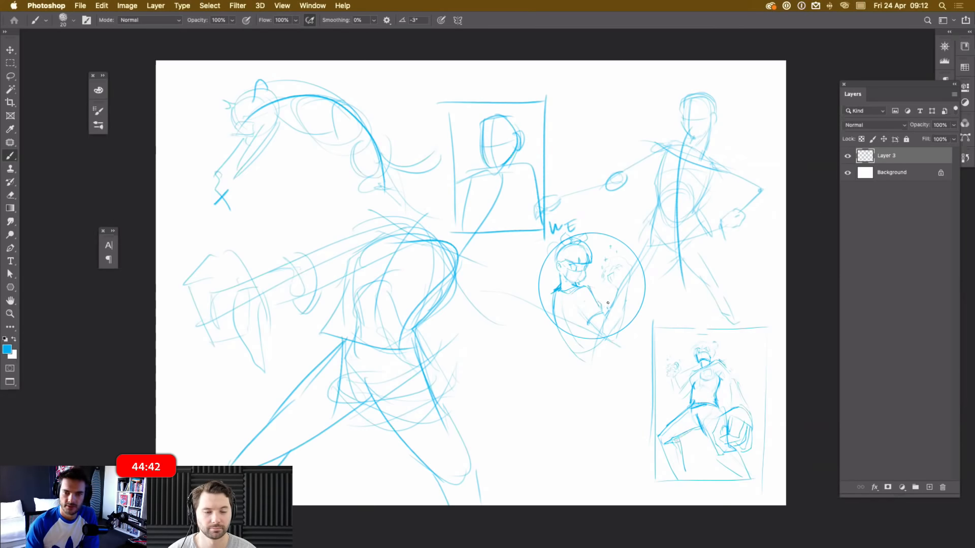
# Strengthen the wavy outline around the raised fist in the circular portrait.
pyautogui.press('super+equal')
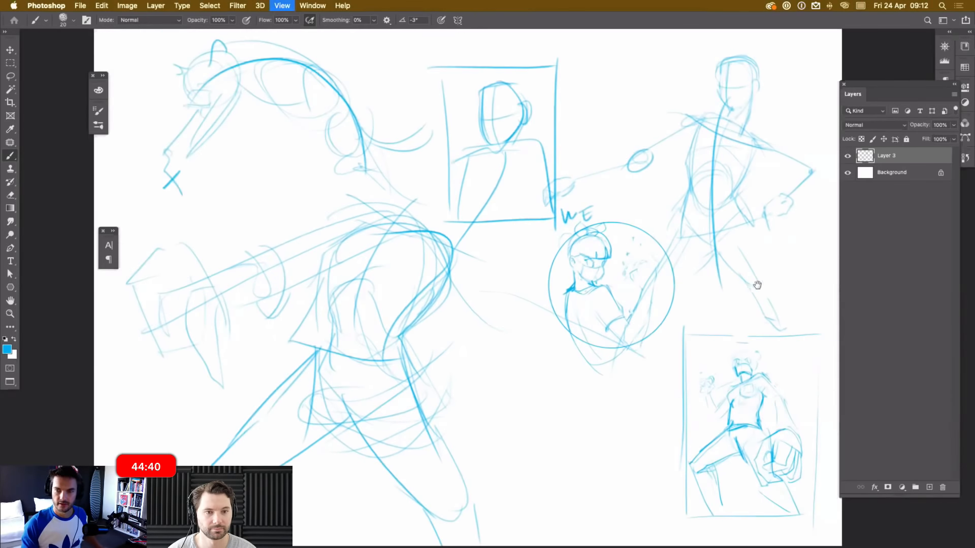
pyautogui.press('super+equal')
pyautogui.press('super+equal')
pyautogui.press('super+equal')
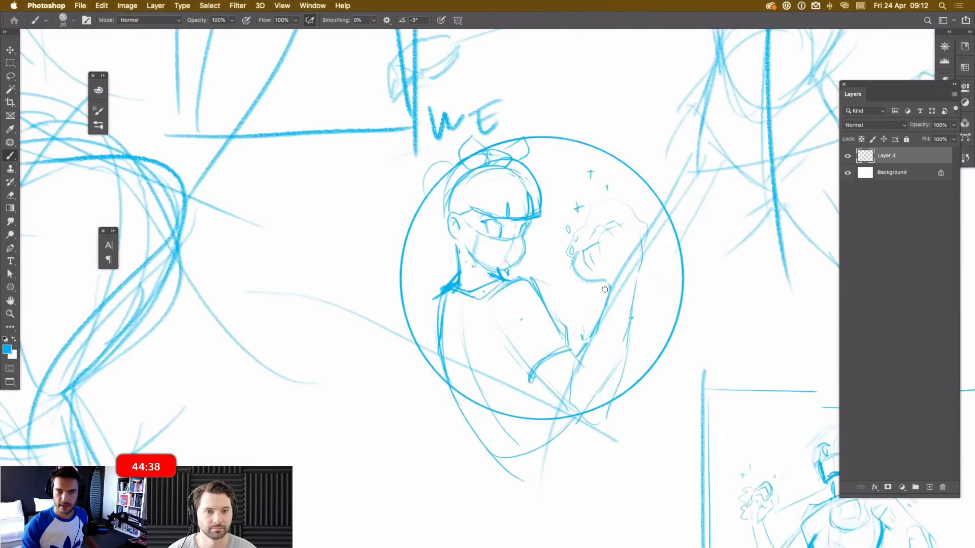
pyautogui.moveTo(586, 226); pyautogui.dragTo(644, 237)
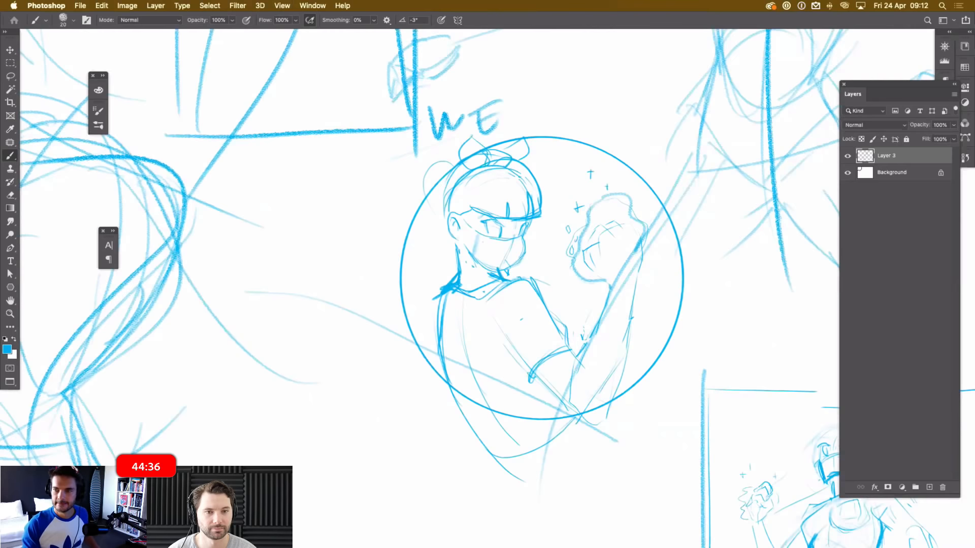
# Hide the Layer 3 sketches and create a new empty layer above them for a fresh drawing.
pyautogui.press('super+minus')
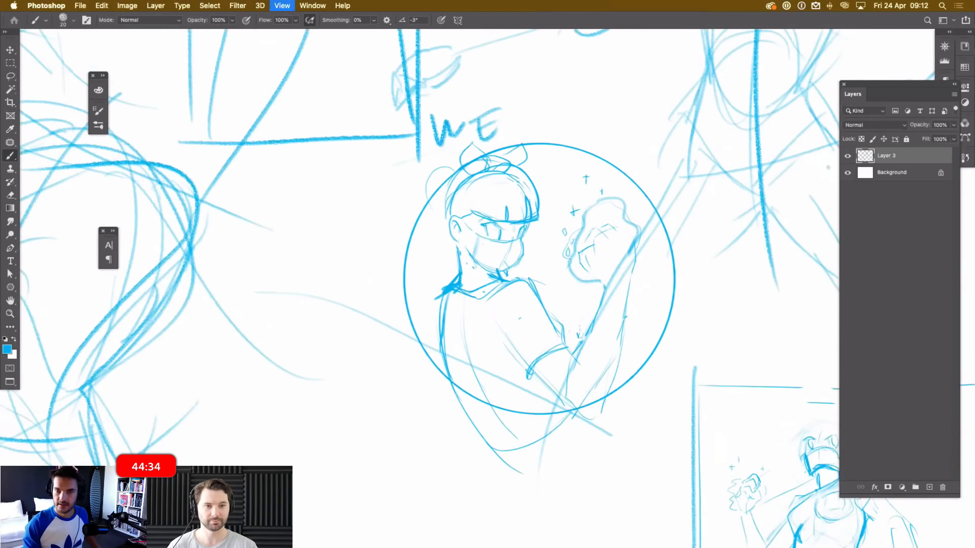
pyautogui.press('super+minus')
pyautogui.press('super+minus')
pyautogui.moveTo(677, 296); pyautogui.dragTo(701, 290)
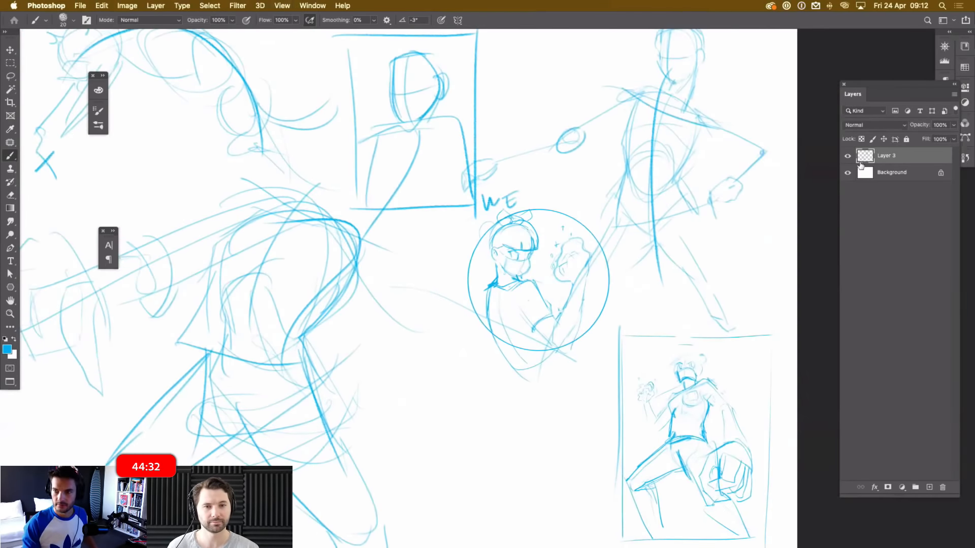
pyautogui.press('super+minus')
pyautogui.press('super+minus')
pyautogui.press('super+comma')
pyautogui.press('super+shift+alt+n')
pyautogui.hscroll(-3, 516, 302)
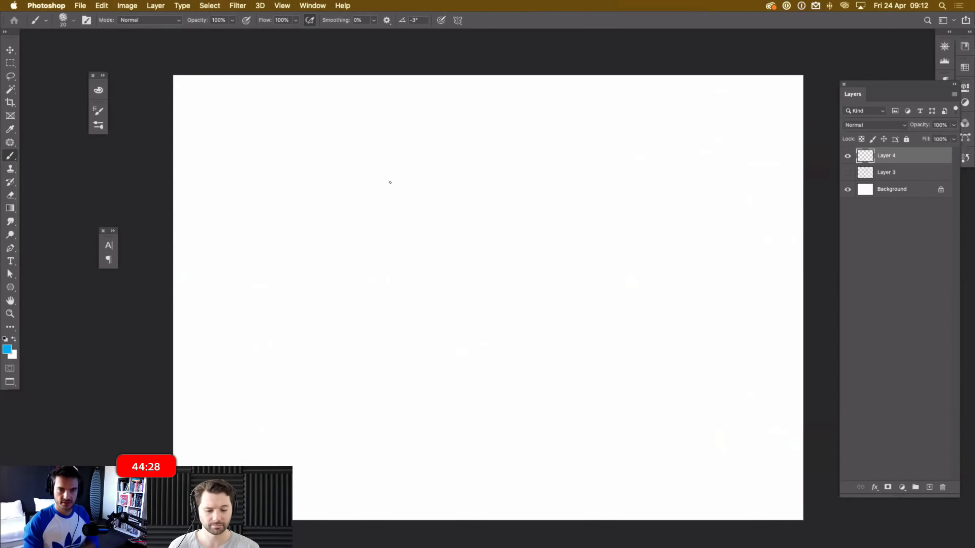
# Draw a long freehand winding brush stroke across the blank canvas and examine its texture up close.
pyautogui.moveTo(423, 150)
pyautogui.mouseDown()
pyautogui.moveTo(533, 287)
pyautogui.moveTo(637, 365)
pyautogui.mouseUp()
pyautogui.press('super+plus')
pyautogui.press('super+plus')
pyautogui.press('super+plus')
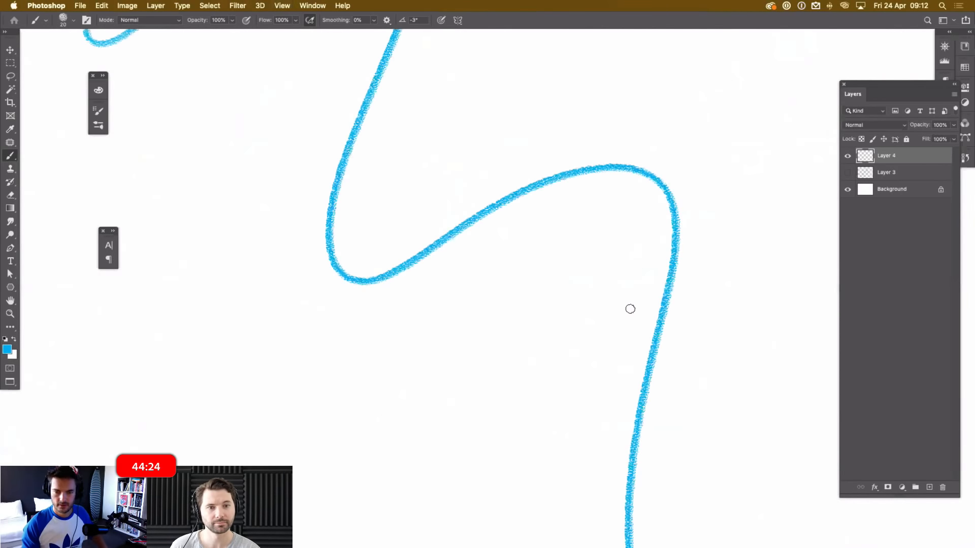
# Undo the winding brush stroke and bring the whole blank canvas back into view.
pyautogui.press('super+z')
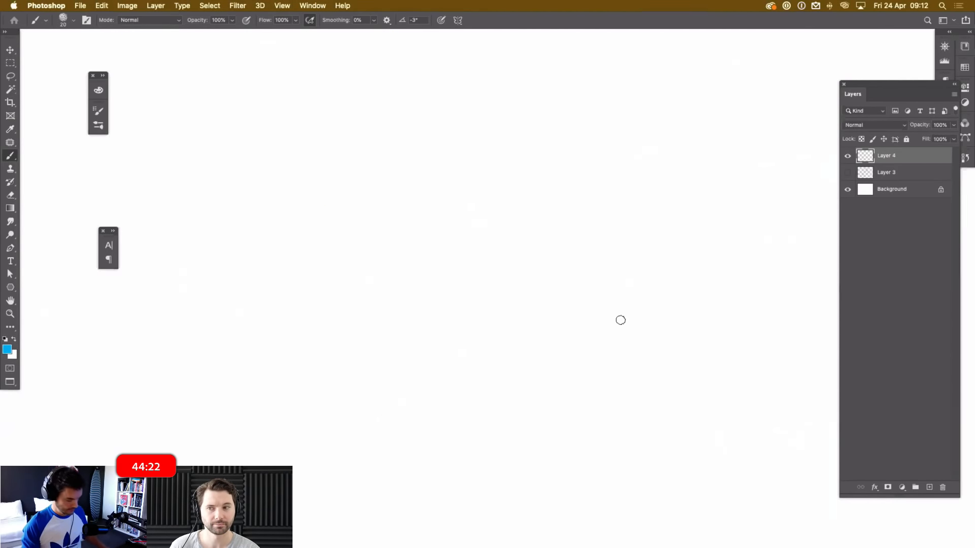
pyautogui.press('super+minus')
pyautogui.press('super+minus')
pyautogui.press('super+minus')
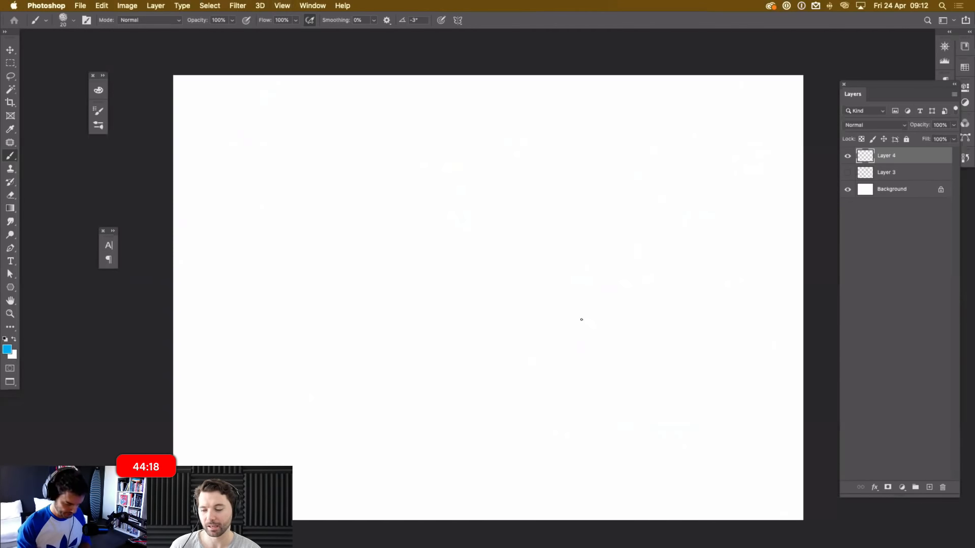
pyautogui.press('super+minus')
pyautogui.press('super+plus')
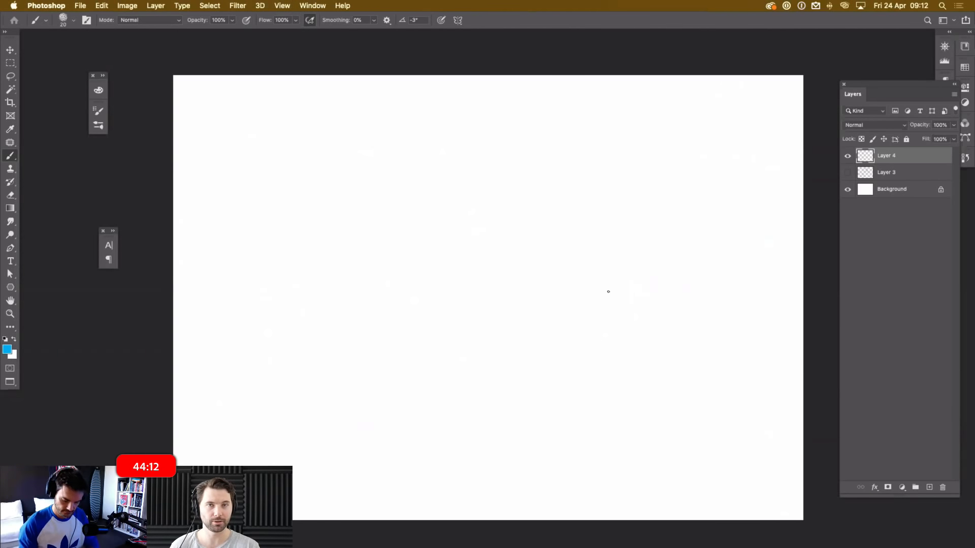
pyautogui.moveTo(708, 188)
pyautogui.mouseDown()
pyautogui.moveTo(727, 211)
pyautogui.moveTo(640, 258)
pyautogui.moveTo(732, 183)
pyautogui.moveTo(709, 238)
pyautogui.moveTo(645, 269)
pyautogui.moveTo(679, 190)
pyautogui.moveTo(710, 266)
pyautogui.mouseUp()
pyautogui.moveTo(740, 220)
pyautogui.mouseDown()
pyautogui.moveTo(685, 257)
pyautogui.moveTo(683, 287)
pyautogui.moveTo(669, 275)
pyautogui.moveTo(681, 296)
pyautogui.moveTo(687, 287)
pyautogui.mouseUp()
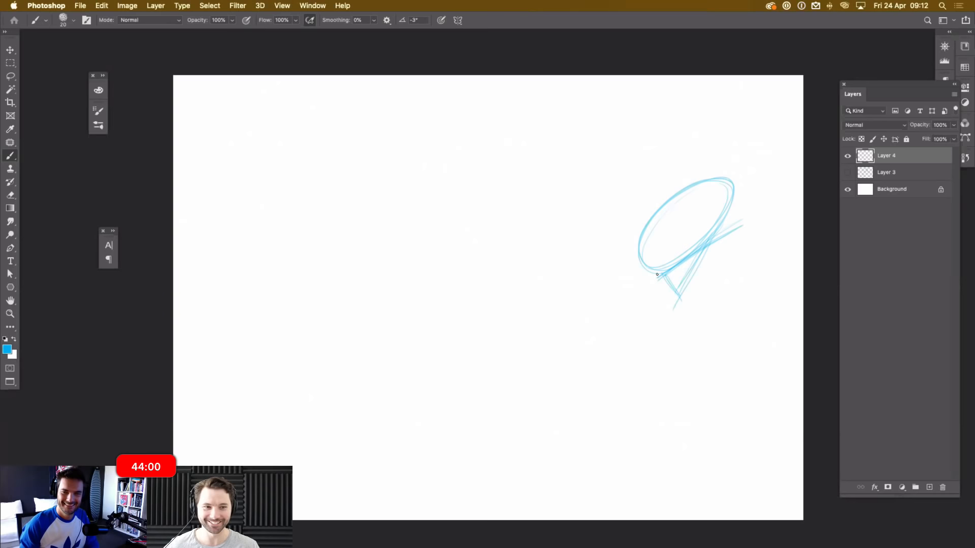
pyautogui.moveTo(715, 219); pyautogui.dragTo(706, 343)
pyautogui.moveTo(685, 290); pyautogui.dragTo(706, 350)
pyautogui.moveTo(714, 217); pyautogui.dragTo(704, 362)
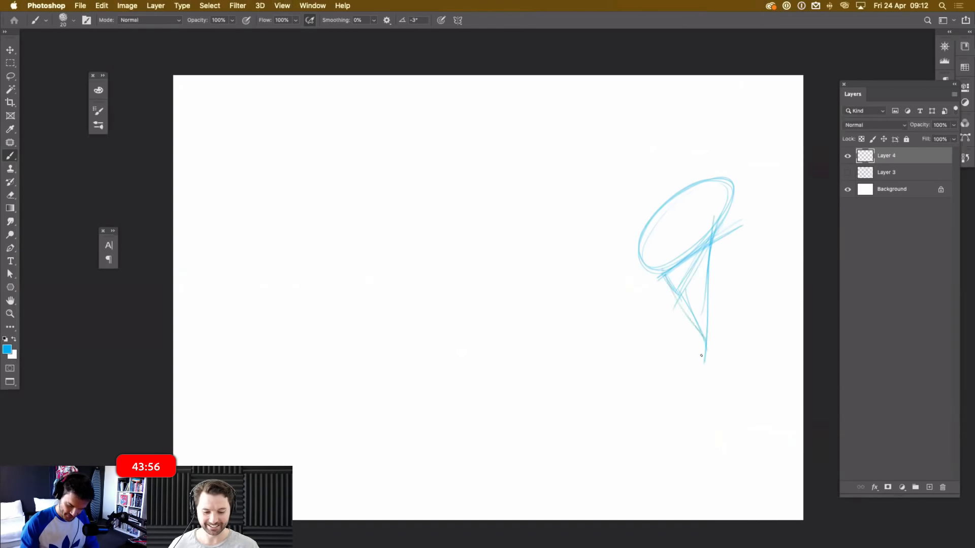
pyautogui.moveTo(645, 282); pyautogui.dragTo(691, 181)
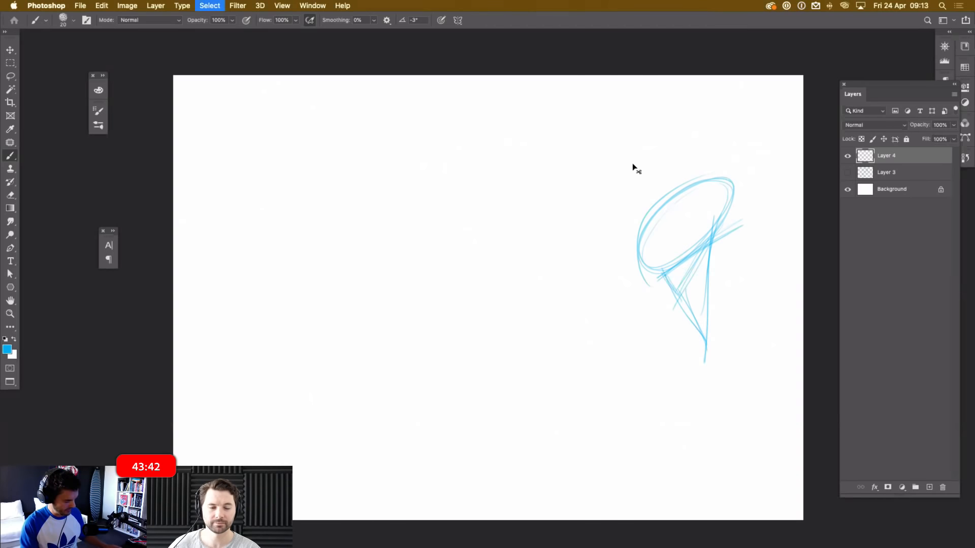
pyautogui.press('super+a')
pyautogui.press('BackSpace')
pyautogui.press('super+d')
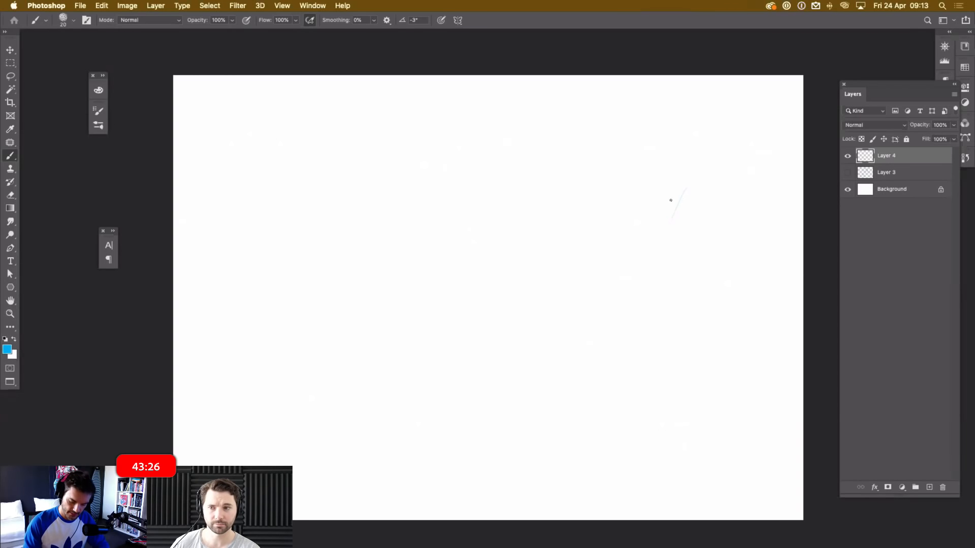
pyautogui.moveTo(687, 176); pyautogui.dragTo(664, 266)
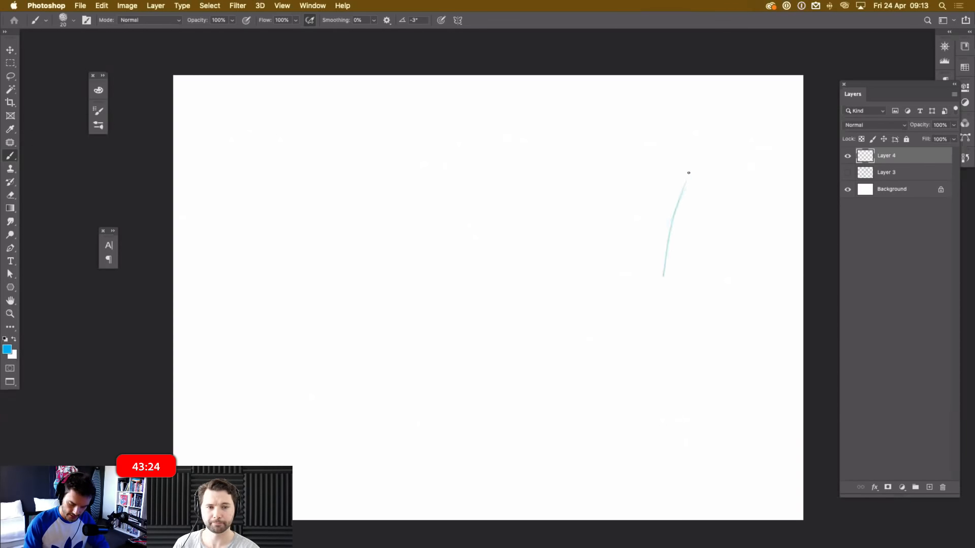
pyautogui.moveTo(688, 177)
pyautogui.mouseDown()
pyautogui.moveTo(666, 240)
pyautogui.moveTo(692, 173)
pyautogui.moveTo(655, 274)
pyautogui.mouseUp()
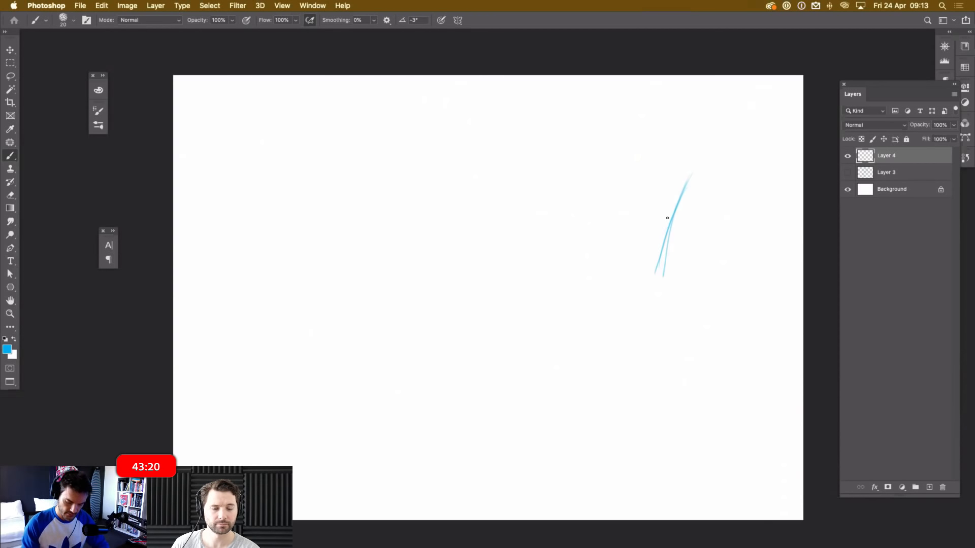
pyautogui.press('super+a')
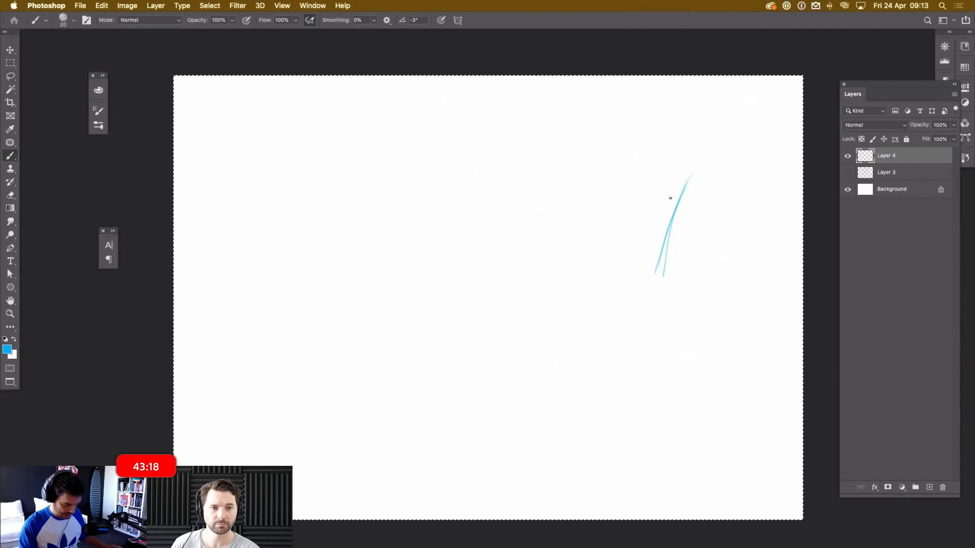
pyautogui.press('BackSpace')
pyautogui.press('super+d')
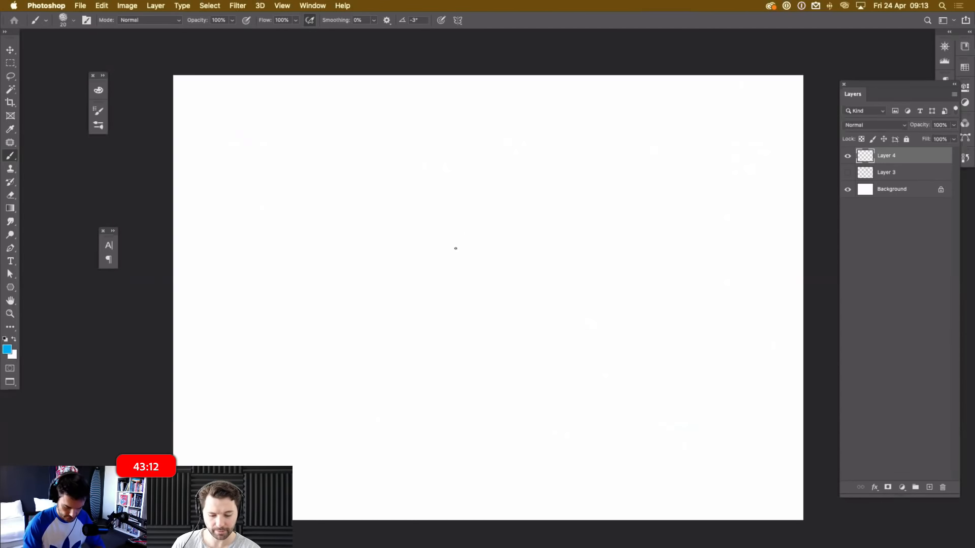
# Sketch a leaning figure from a sweeping action line, with the torso's lower edge and the first contours of an outstretched arm.
pyautogui.moveTo(503, 192); pyautogui.dragTo(398, 305)
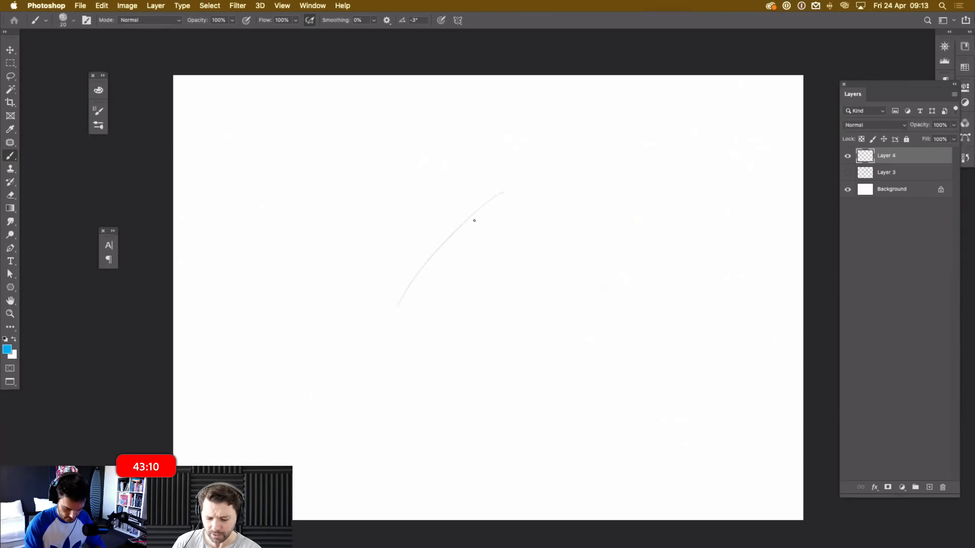
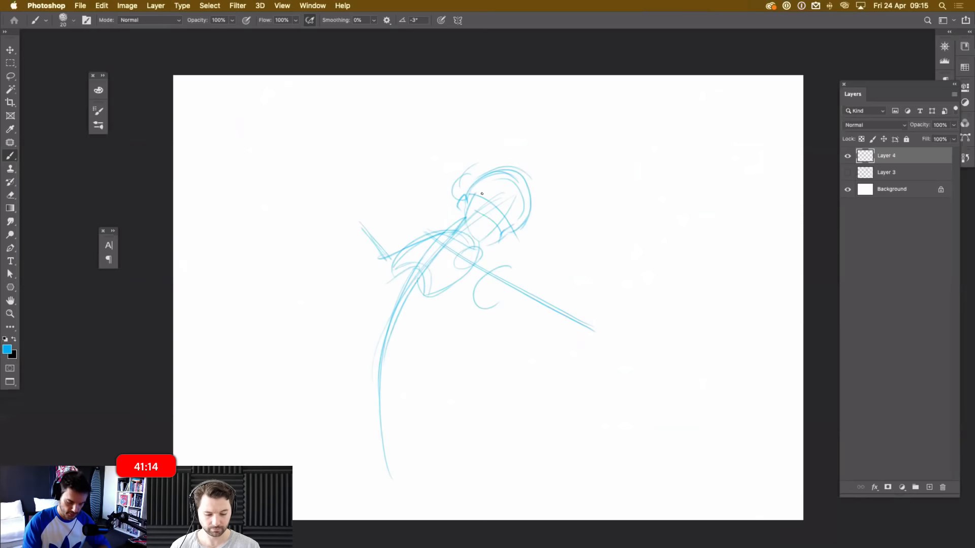
pyautogui.moveTo(450, 232)
pyautogui.mouseDown()
pyautogui.moveTo(403, 251)
pyautogui.moveTo(368, 297)
pyautogui.moveTo(447, 310)
pyautogui.moveTo(427, 299)
pyautogui.moveTo(477, 256)
pyautogui.moveTo(504, 264)
pyautogui.moveTo(468, 312)
pyautogui.mouseUp()
pyautogui.moveTo(466, 307); pyautogui.dragTo(451, 281)
pyautogui.moveTo(512, 297)
pyautogui.mouseDown()
pyautogui.moveTo(464, 355)
pyautogui.moveTo(541, 339)
pyautogui.mouseUp()
pyautogui.moveTo(583, 239)
pyautogui.mouseDown()
pyautogui.moveTo(531, 309)
pyautogui.moveTo(617, 380)
pyautogui.mouseUp()
# Sketch a tall pointed shape rising from the far end of the outstretched arm.
pyautogui.moveTo(566, 274); pyautogui.dragTo(610, 249)
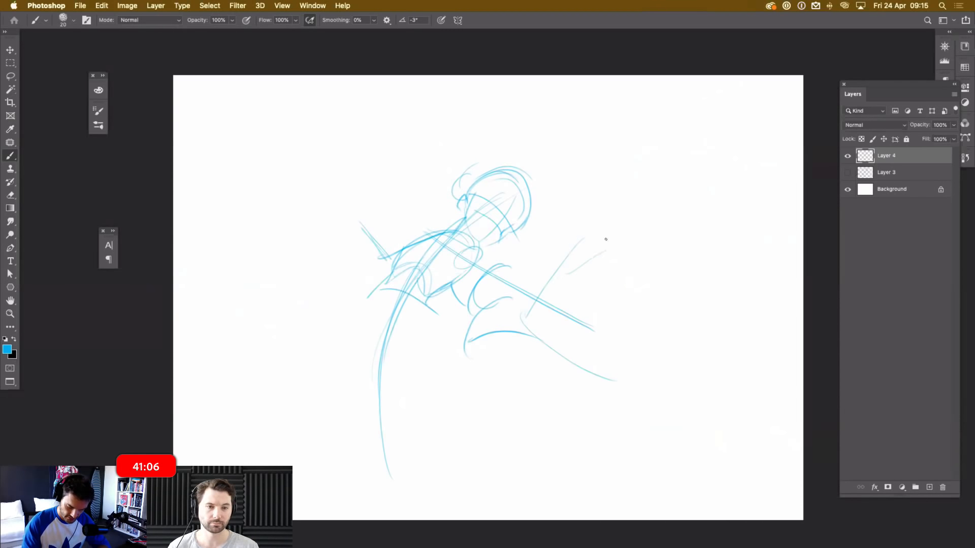
pyautogui.moveTo(564, 274)
pyautogui.mouseDown()
pyautogui.moveTo(631, 187)
pyautogui.moveTo(642, 142)
pyautogui.moveTo(669, 202)
pyautogui.mouseUp()
pyautogui.moveTo(659, 150); pyautogui.dragTo(640, 256)
pyautogui.moveTo(653, 160); pyautogui.dragTo(636, 270)
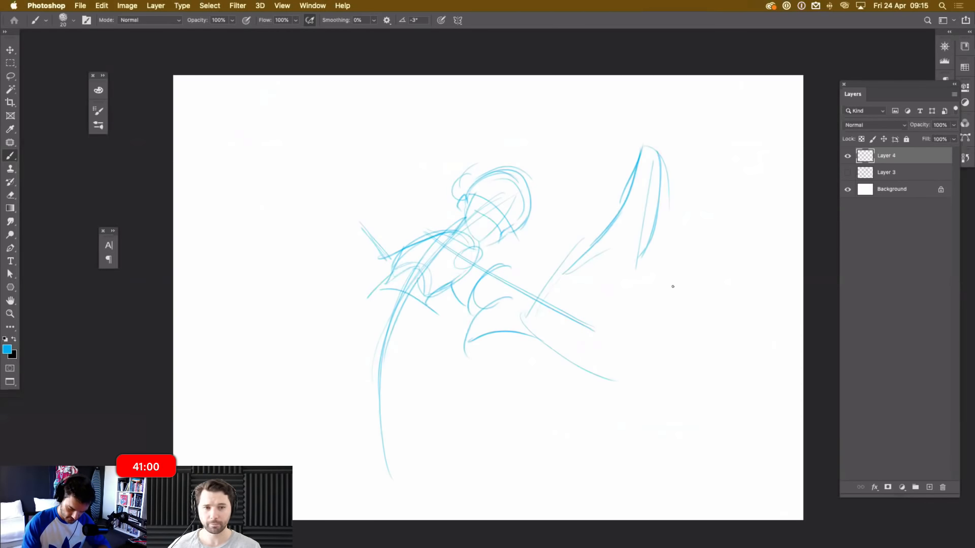
# Sketch the rounded, overlapping contours at the far end of the outstretched arm, below the pointed shape.
pyautogui.moveTo(656, 248)
pyautogui.mouseDown()
pyautogui.moveTo(687, 268)
pyautogui.moveTo(693, 295)
pyautogui.moveTo(638, 349)
pyautogui.mouseUp()
pyautogui.moveTo(649, 274); pyautogui.dragTo(614, 348)
pyautogui.moveTo(678, 334); pyautogui.dragTo(633, 370)
pyautogui.moveTo(622, 354)
pyautogui.mouseDown()
pyautogui.moveTo(613, 373)
pyautogui.moveTo(612, 357)
pyautogui.mouseUp()
pyautogui.moveTo(686, 328); pyautogui.dragTo(698, 340)
pyautogui.moveTo(698, 339); pyautogui.dragTo(643, 376)
pyautogui.moveTo(658, 341); pyautogui.dragTo(633, 384)
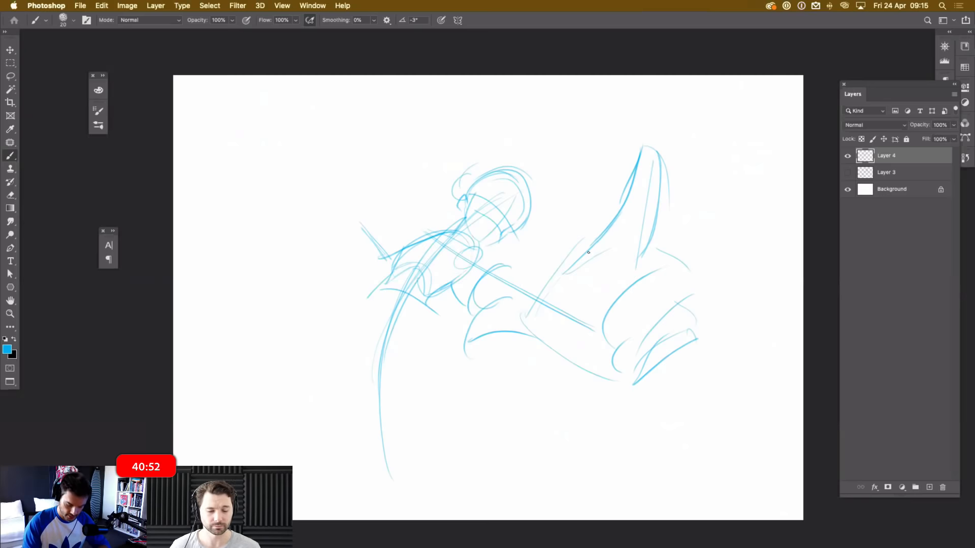
# Build up the oversized forearm with upper and lower edges, a rounded cuff and lines joining it to the shoulder.
pyautogui.moveTo(479, 255); pyautogui.dragTo(565, 263)
pyautogui.moveTo(452, 258)
pyautogui.mouseDown()
pyautogui.moveTo(485, 319)
pyautogui.moveTo(488, 309)
pyautogui.mouseUp()
pyautogui.moveTo(615, 237)
pyautogui.mouseDown()
pyautogui.moveTo(575, 215)
pyautogui.moveTo(507, 260)
pyautogui.mouseUp()
pyautogui.moveTo(537, 221)
pyautogui.mouseDown()
pyautogui.moveTo(526, 304)
pyautogui.moveTo(501, 296)
pyautogui.moveTo(609, 376)
pyautogui.mouseUp()
pyautogui.moveTo(508, 310); pyautogui.dragTo(637, 399)
pyautogui.moveTo(642, 391); pyautogui.dragTo(669, 372)
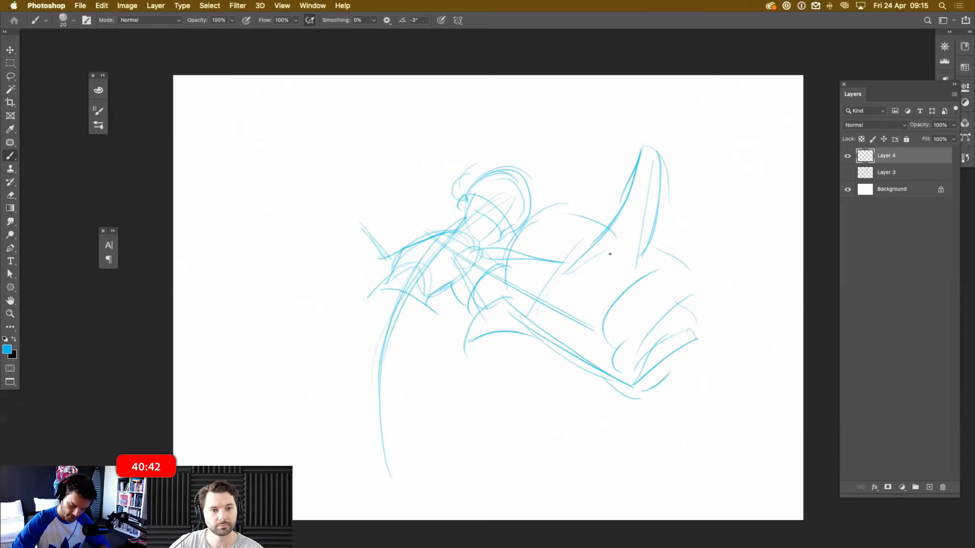
pyautogui.moveTo(565, 212); pyautogui.dragTo(655, 283)
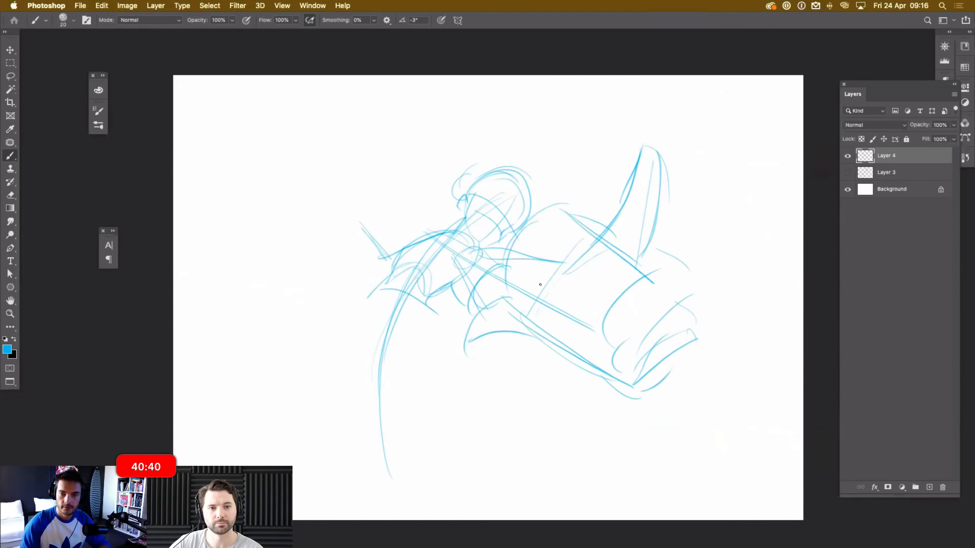
pyautogui.moveTo(564, 210)
pyautogui.mouseDown()
pyautogui.moveTo(545, 210)
pyautogui.moveTo(529, 230)
pyautogui.moveTo(503, 300)
pyautogui.mouseUp()
pyautogui.moveTo(510, 246)
pyautogui.mouseDown()
pyautogui.moveTo(563, 214)
pyautogui.moveTo(524, 298)
pyautogui.moveTo(475, 324)
pyautogui.moveTo(593, 369)
pyautogui.mouseUp()
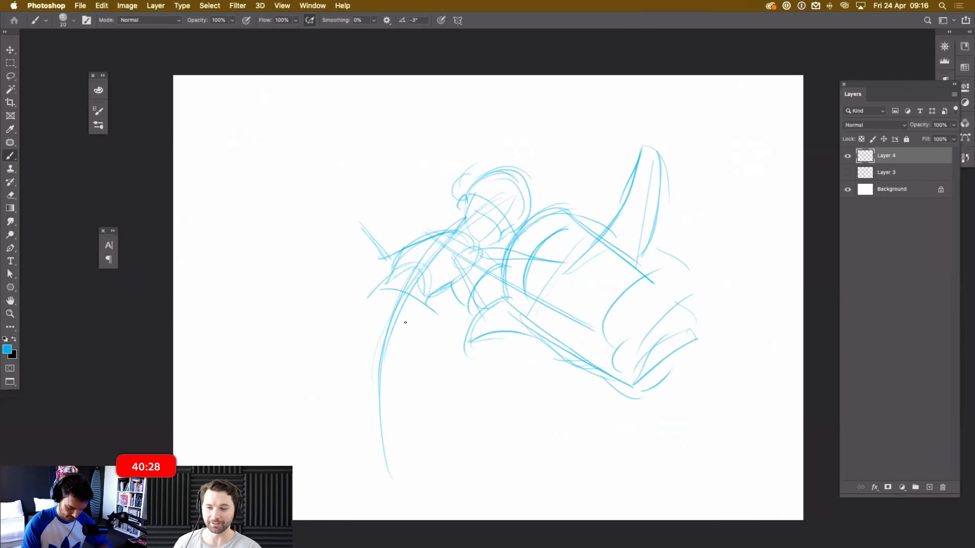
# Sketch the hips and two widely spread legs with knee marks, and add a hand to the raised rear arm.
pyautogui.moveTo(370, 300)
pyautogui.mouseDown()
pyautogui.moveTo(373, 341)
pyautogui.moveTo(432, 314)
pyautogui.moveTo(402, 293)
pyautogui.mouseUp()
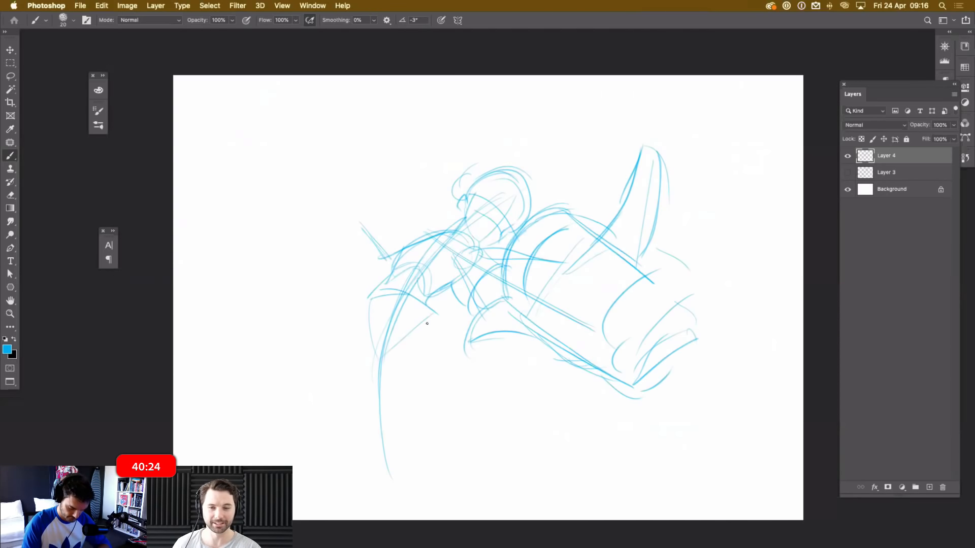
pyautogui.moveTo(400, 339); pyautogui.dragTo(469, 404)
pyautogui.moveTo(433, 369); pyautogui.dragTo(526, 496)
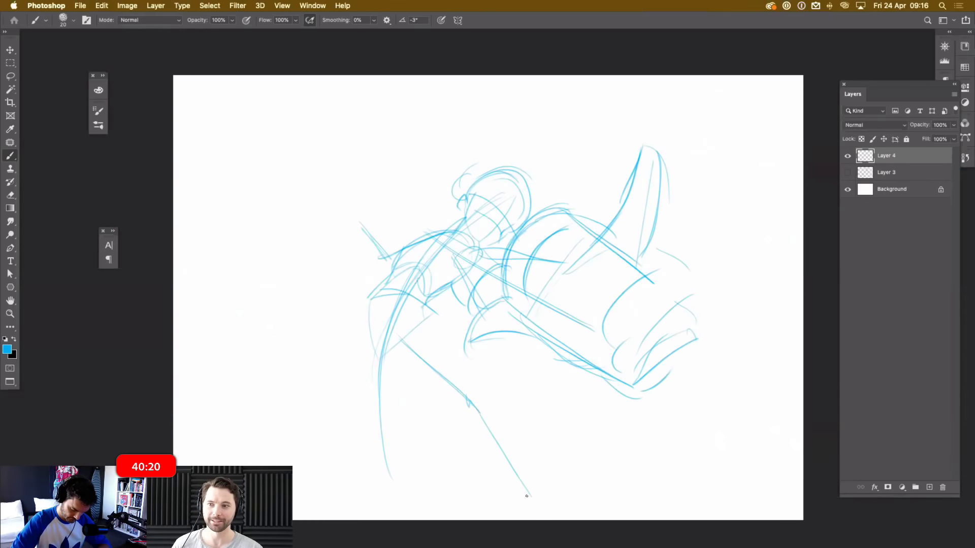
pyautogui.moveTo(364, 330)
pyautogui.mouseDown()
pyautogui.moveTo(321, 372)
pyautogui.moveTo(288, 440)
pyautogui.moveTo(309, 387)
pyautogui.moveTo(298, 399)
pyautogui.mouseUp()
pyautogui.moveTo(368, 327)
pyautogui.mouseDown()
pyautogui.moveTo(311, 386)
pyautogui.moveTo(289, 463)
pyautogui.mouseUp()
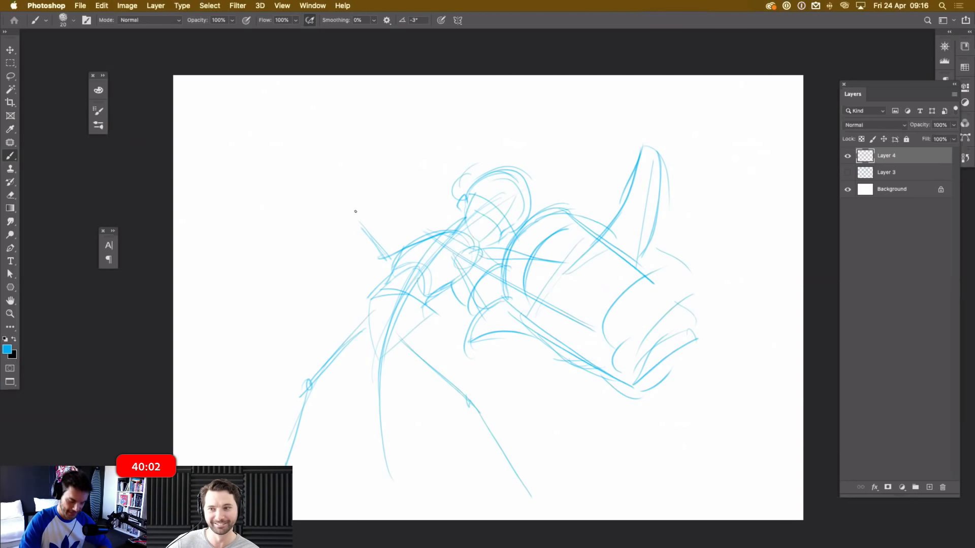
pyautogui.moveTo(361, 213)
pyautogui.mouseDown()
pyautogui.moveTo(339, 227)
pyautogui.moveTo(363, 243)
pyautogui.mouseUp()
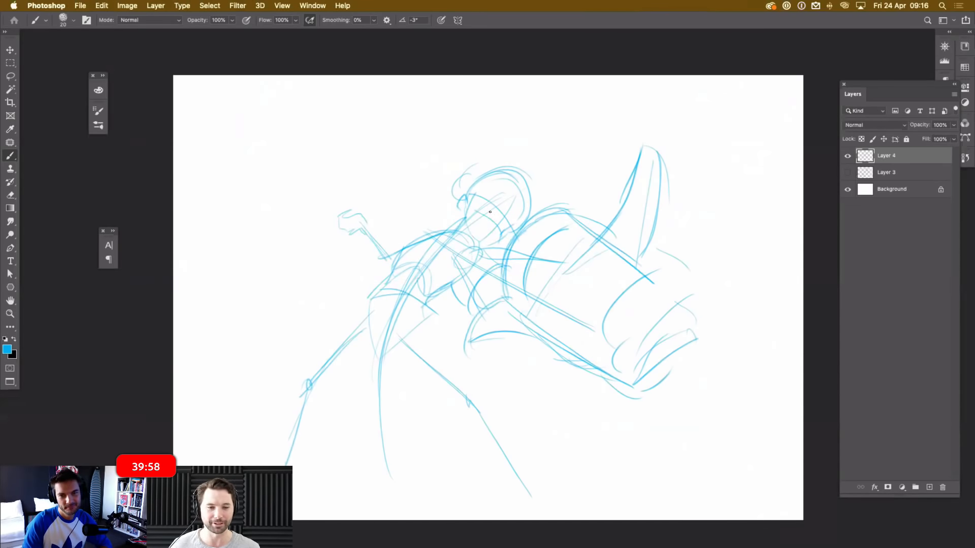
# Rough in the face and jaw on the tilted head, and add curled contours inside the oversized arm's end.
pyautogui.moveTo(488, 214)
pyautogui.mouseDown()
pyautogui.moveTo(483, 223)
pyautogui.moveTo(502, 234)
pyautogui.mouseUp()
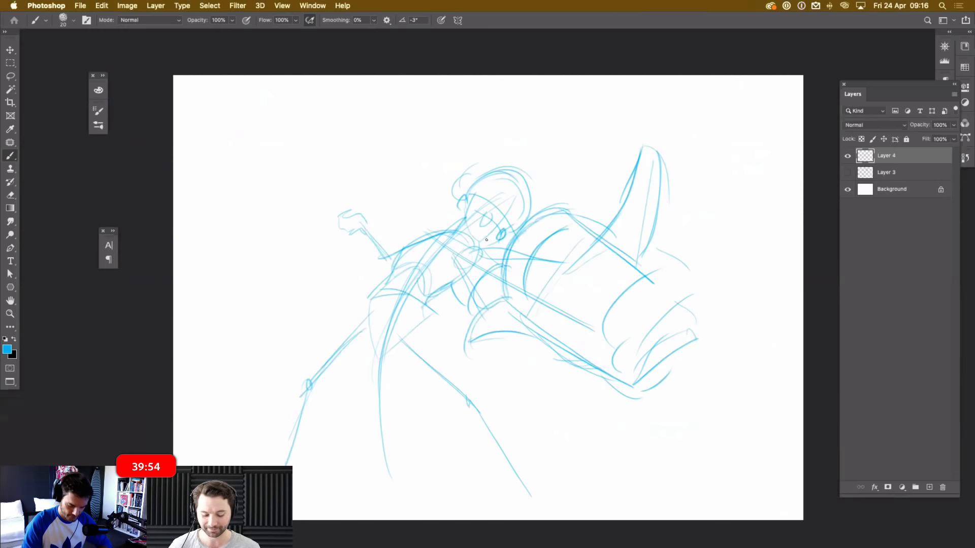
pyautogui.moveTo(465, 218); pyautogui.dragTo(500, 244)
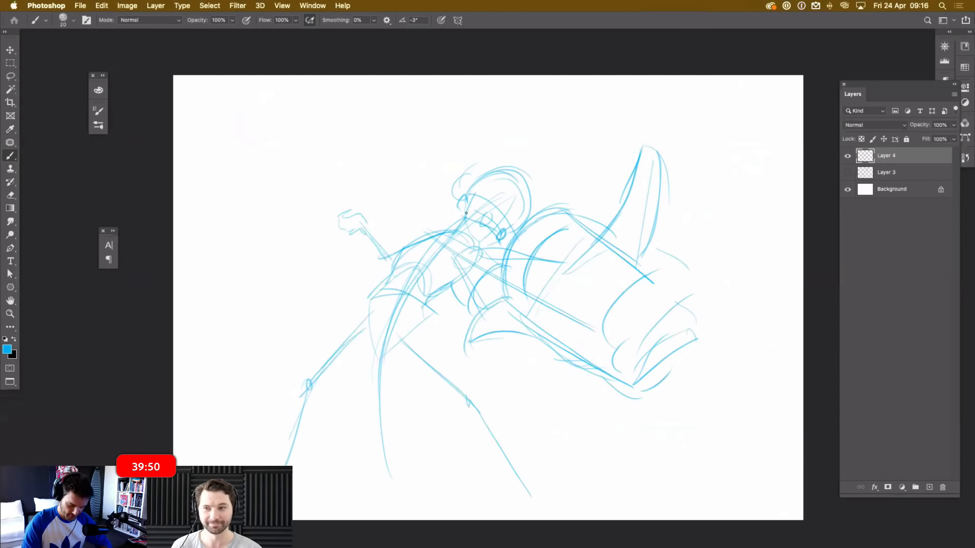
pyautogui.moveTo(465, 213); pyautogui.dragTo(482, 254)
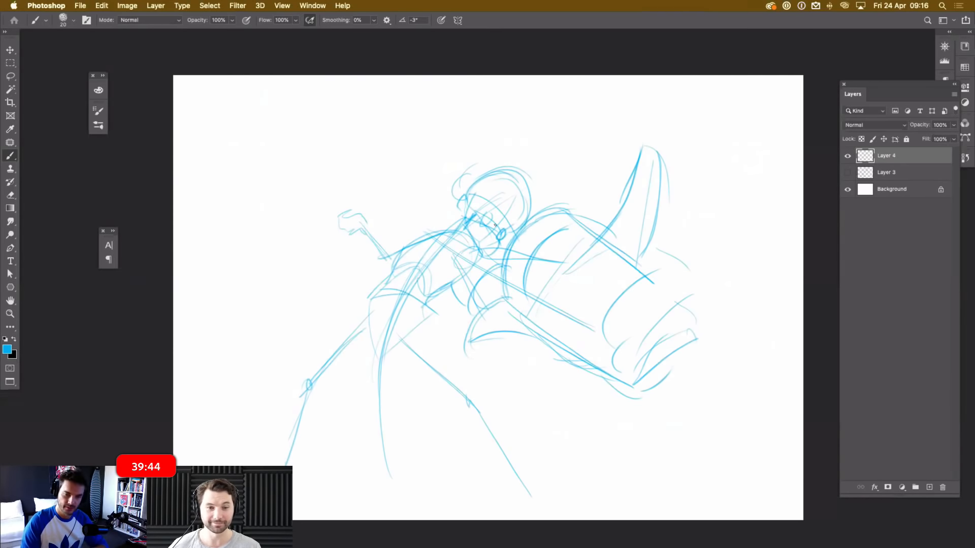
pyautogui.moveTo(458, 248)
pyautogui.mouseDown()
pyautogui.moveTo(479, 245)
pyautogui.moveTo(503, 269)
pyautogui.moveTo(482, 256)
pyautogui.mouseUp()
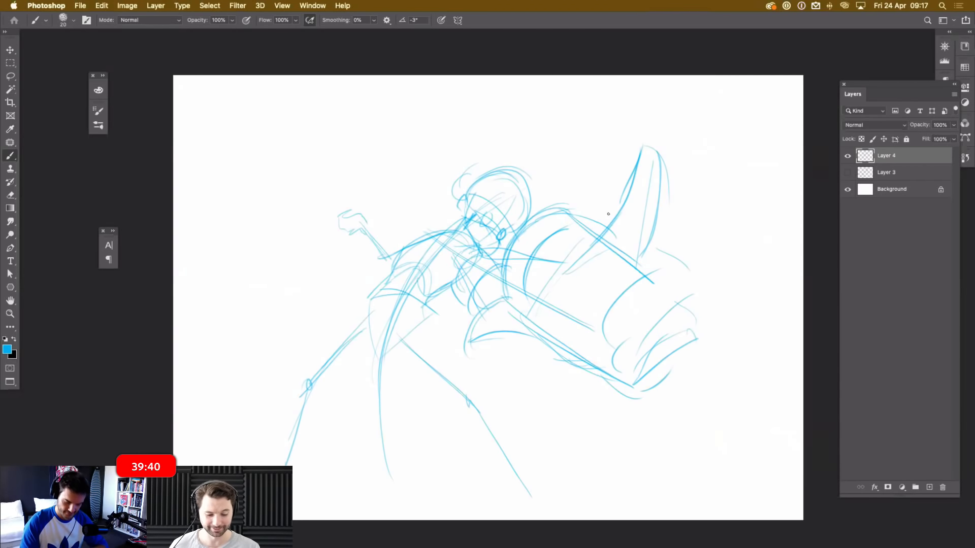
pyautogui.moveTo(630, 307); pyautogui.dragTo(614, 338)
pyautogui.moveTo(632, 304)
pyautogui.mouseDown()
pyautogui.moveTo(655, 310)
pyautogui.moveTo(637, 340)
pyautogui.moveTo(640, 354)
pyautogui.mouseUp()
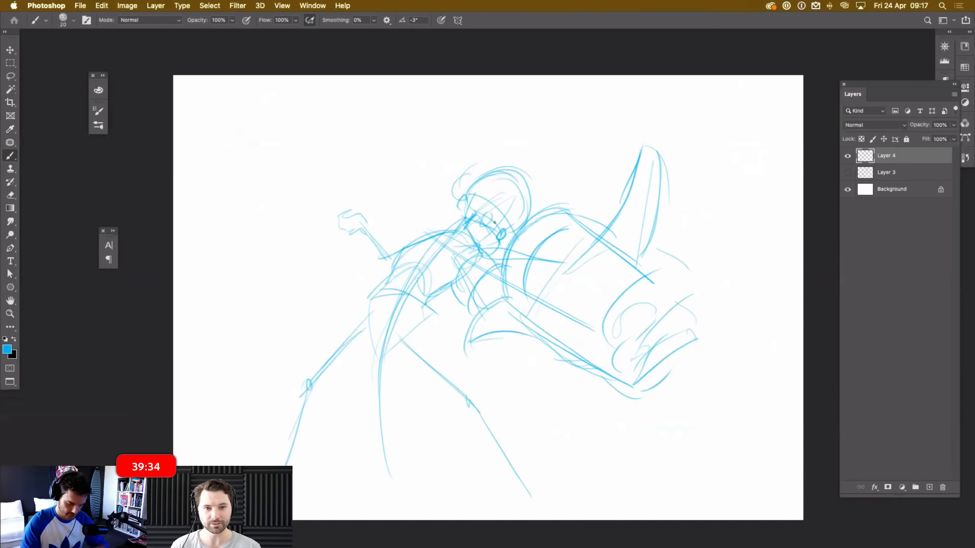
# Remove the figure's head from the sketch with a freehand selection around it, leaving the body in place.
pyautogui.moveTo(510, 189)
pyautogui.mouseDown()
pyautogui.moveTo(514, 166)
pyautogui.moveTo(517, 219)
pyautogui.moveTo(496, 165)
pyautogui.moveTo(498, 223)
pyautogui.moveTo(458, 175)
pyautogui.mouseUp()
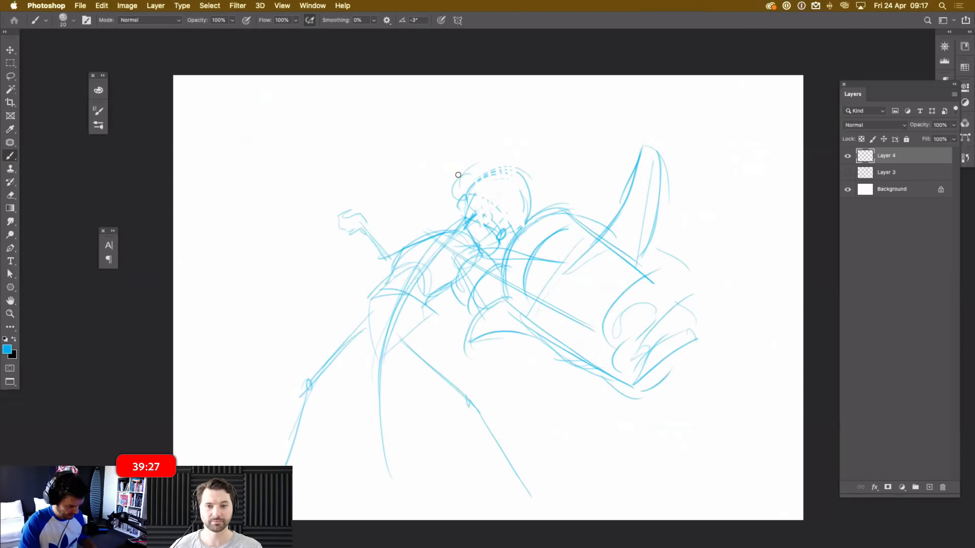
pyautogui.press('l')
pyautogui.moveTo(529, 177)
pyautogui.mouseDown()
pyautogui.moveTo(529, 221)
pyautogui.moveTo(482, 250)
pyautogui.moveTo(458, 169)
pyautogui.moveTo(528, 173)
pyautogui.mouseUp()
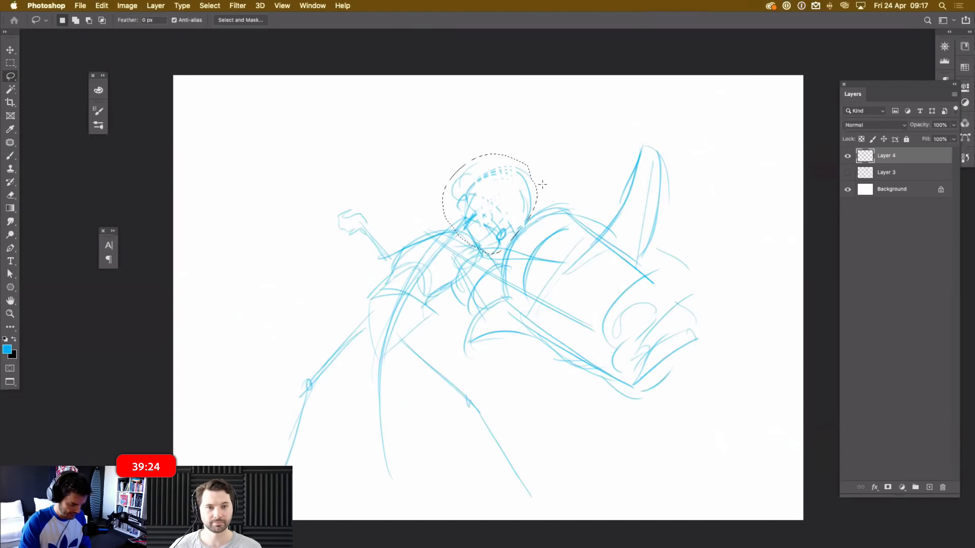
pyautogui.press('Delete')
pyautogui.press('super+d')
pyautogui.press('b')
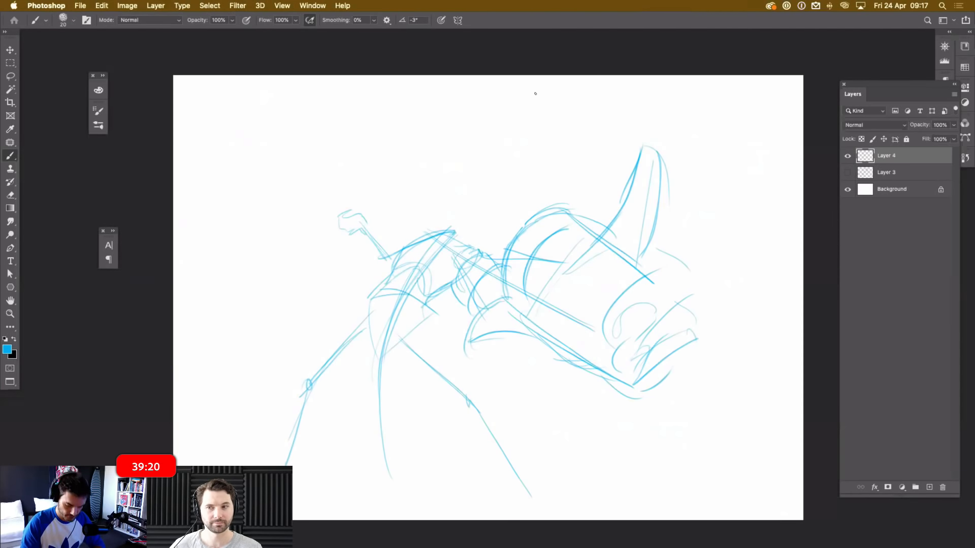
# Redraw the tilted head as a smooth oval with an ear, neck line, rounded shape behind it and simple facial features.
pyautogui.moveTo(470, 189)
pyautogui.mouseDown()
pyautogui.moveTo(466, 232)
pyautogui.moveTo(490, 247)
pyautogui.moveTo(476, 245)
pyautogui.moveTo(518, 216)
pyautogui.moveTo(509, 174)
pyautogui.moveTo(469, 196)
pyautogui.moveTo(472, 184)
pyautogui.moveTo(477, 198)
pyautogui.moveTo(461, 211)
pyautogui.mouseUp()
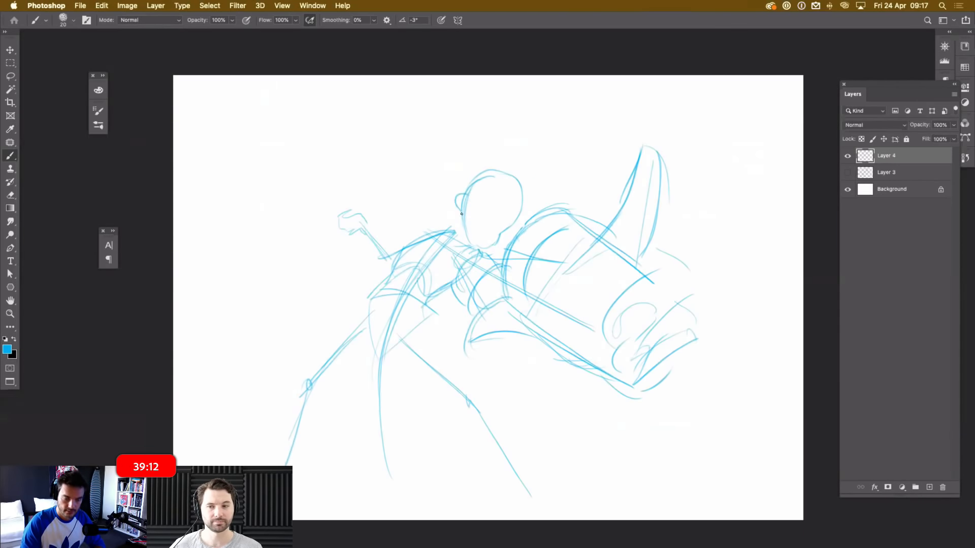
pyautogui.moveTo(460, 212)
pyautogui.mouseDown()
pyautogui.moveTo(475, 238)
pyautogui.moveTo(443, 240)
pyautogui.mouseUp()
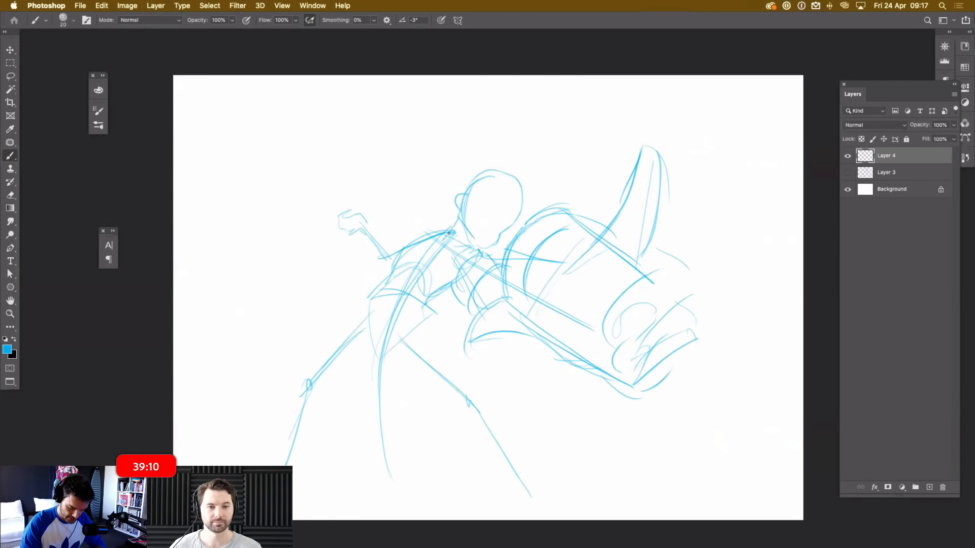
pyautogui.moveTo(454, 197)
pyautogui.mouseDown()
pyautogui.moveTo(472, 178)
pyautogui.moveTo(448, 197)
pyautogui.mouseUp()
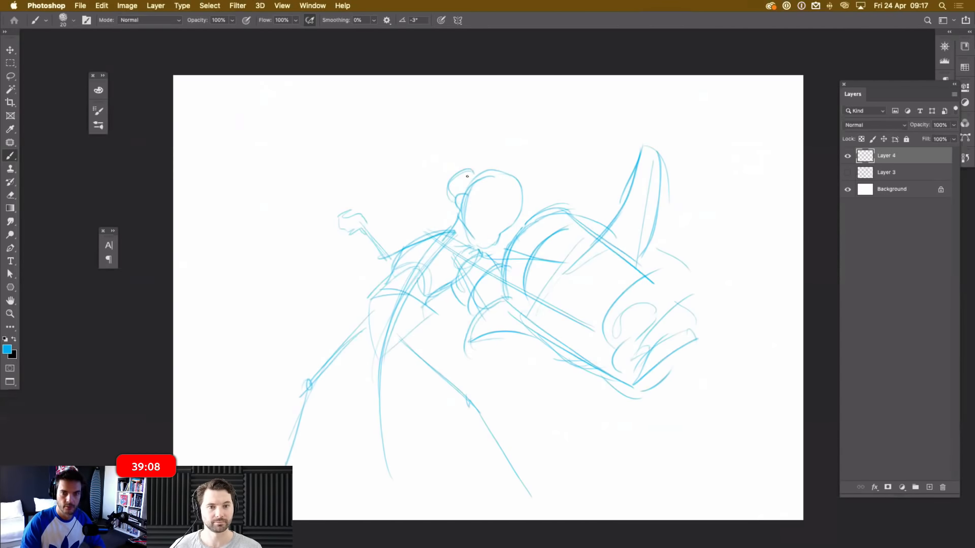
pyautogui.moveTo(484, 209)
pyautogui.mouseDown()
pyautogui.moveTo(482, 246)
pyautogui.moveTo(515, 227)
pyautogui.moveTo(518, 184)
pyautogui.moveTo(504, 175)
pyautogui.moveTo(488, 178)
pyautogui.moveTo(461, 219)
pyautogui.moveTo(463, 211)
pyautogui.moveTo(457, 230)
pyautogui.mouseUp()
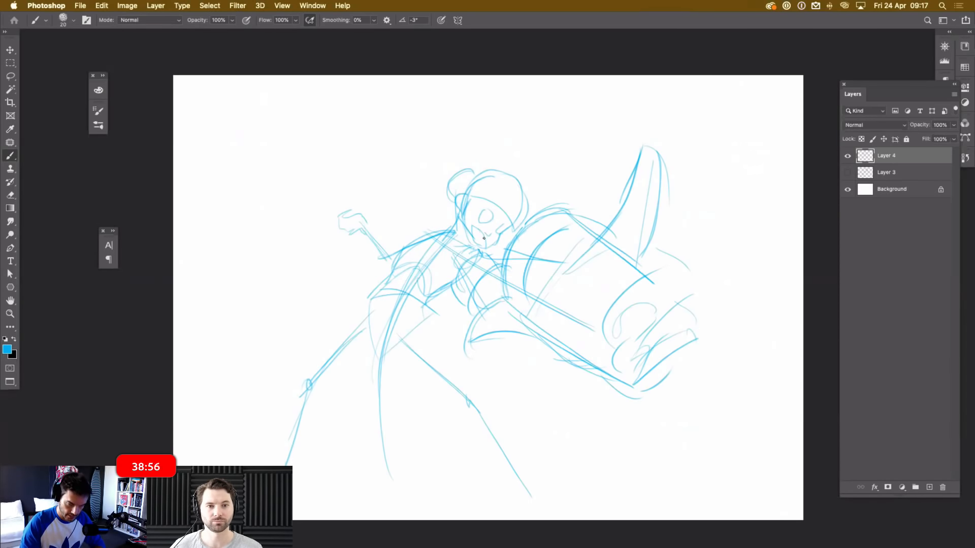
# Add a collar and jagged fringe to the figure, then strengthen the thumb, knuckles, curled fingers and lower forearm edge of the oversized arm.
pyautogui.moveTo(438, 244); pyautogui.dragTo(478, 242)
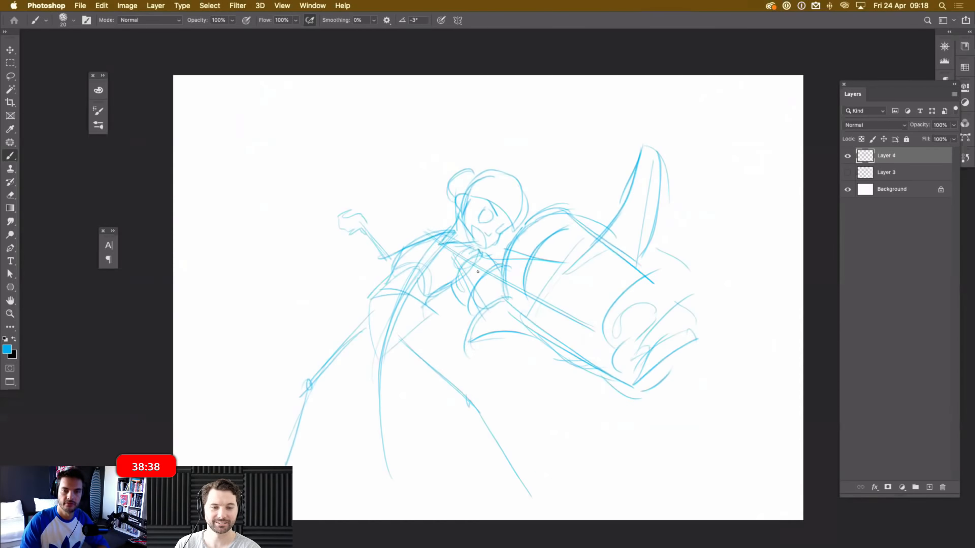
pyautogui.moveTo(499, 187)
pyautogui.mouseDown()
pyautogui.moveTo(493, 207)
pyautogui.moveTo(507, 226)
pyautogui.mouseUp()
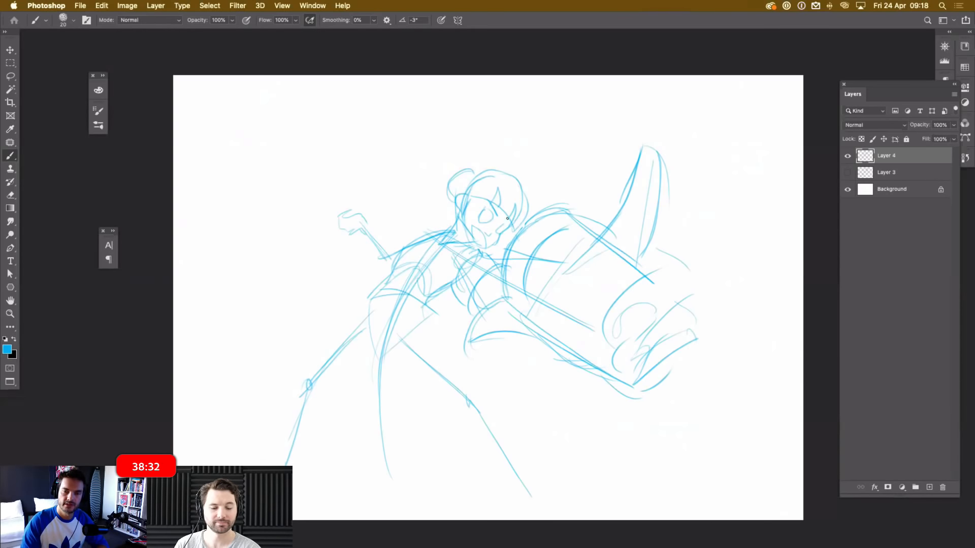
pyautogui.moveTo(603, 245)
pyautogui.mouseDown()
pyautogui.moveTo(636, 174)
pyautogui.moveTo(667, 183)
pyautogui.moveTo(637, 263)
pyautogui.moveTo(689, 271)
pyautogui.moveTo(694, 297)
pyautogui.moveTo(634, 350)
pyautogui.mouseUp()
pyautogui.moveTo(603, 319)
pyautogui.mouseDown()
pyautogui.moveTo(608, 343)
pyautogui.moveTo(634, 350)
pyautogui.mouseUp()
pyautogui.moveTo(652, 239)
pyautogui.mouseDown()
pyautogui.moveTo(680, 253)
pyautogui.moveTo(694, 303)
pyautogui.moveTo(631, 374)
pyautogui.moveTo(687, 329)
pyautogui.mouseUp()
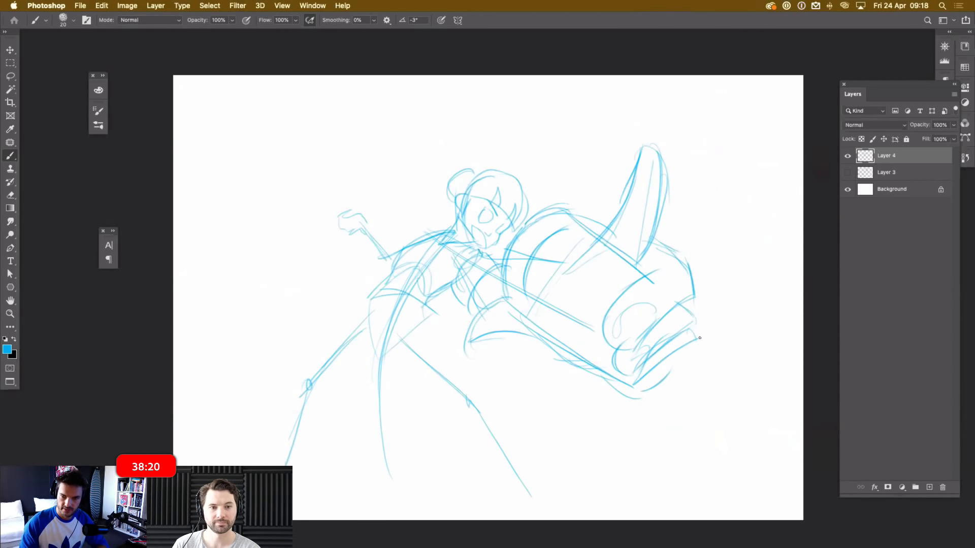
pyautogui.moveTo(620, 370)
pyautogui.mouseDown()
pyautogui.moveTo(632, 386)
pyautogui.moveTo(693, 326)
pyautogui.moveTo(688, 341)
pyautogui.mouseUp()
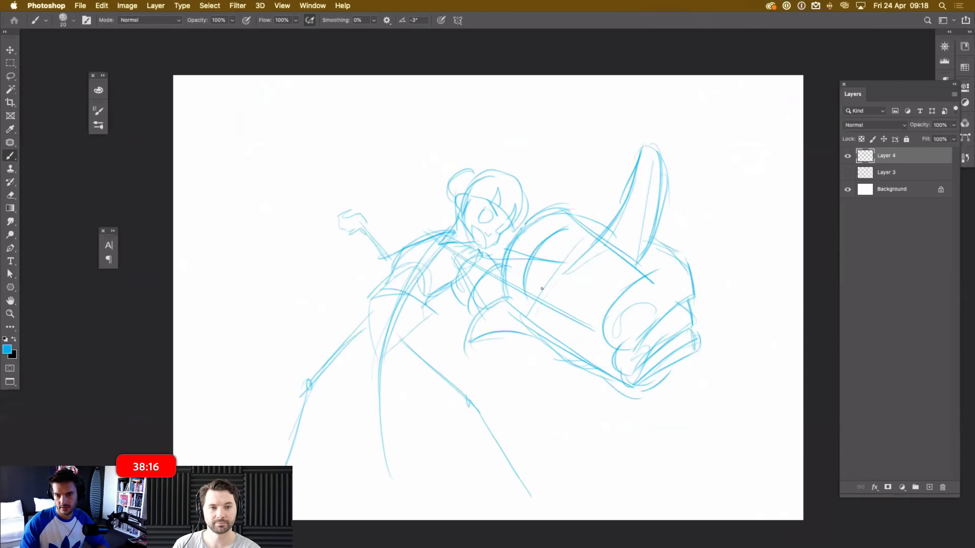
pyautogui.moveTo(518, 311)
pyautogui.mouseDown()
pyautogui.moveTo(471, 327)
pyautogui.moveTo(497, 352)
pyautogui.moveTo(584, 368)
pyautogui.mouseUp()
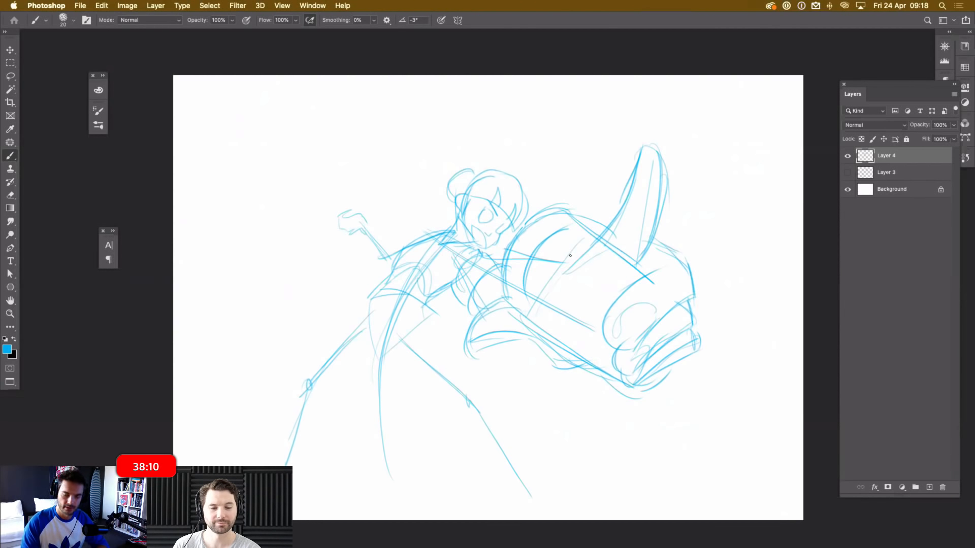
# Sketch a small thumbs-up hand beside the oversized thumb, with a crossed box over its thumb and an enlarged, outstretched thumb shape.
pyautogui.moveTo(723, 196)
pyautogui.mouseDown()
pyautogui.moveTo(739, 230)
pyautogui.moveTo(725, 195)
pyautogui.moveTo(751, 203)
pyautogui.moveTo(698, 206)
pyautogui.mouseUp()
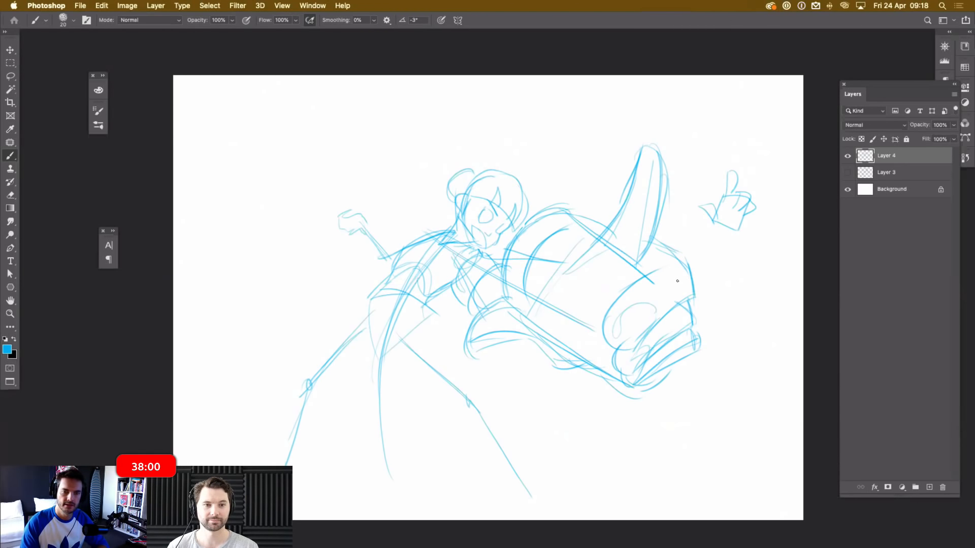
pyautogui.moveTo(713, 118); pyautogui.dragTo(709, 177)
pyautogui.moveTo(709, 177); pyautogui.dragTo(763, 172)
pyautogui.moveTo(712, 112); pyautogui.dragTo(766, 107)
pyautogui.moveTo(766, 107); pyautogui.dragTo(763, 183)
pyautogui.moveTo(711, 167); pyautogui.dragTo(764, 109)
pyautogui.moveTo(715, 116); pyautogui.dragTo(762, 175)
pyautogui.moveTo(729, 173); pyautogui.dragTo(742, 213)
pyautogui.moveTo(707, 184)
pyautogui.mouseDown()
pyautogui.moveTo(695, 197)
pyautogui.moveTo(712, 209)
pyautogui.mouseUp()
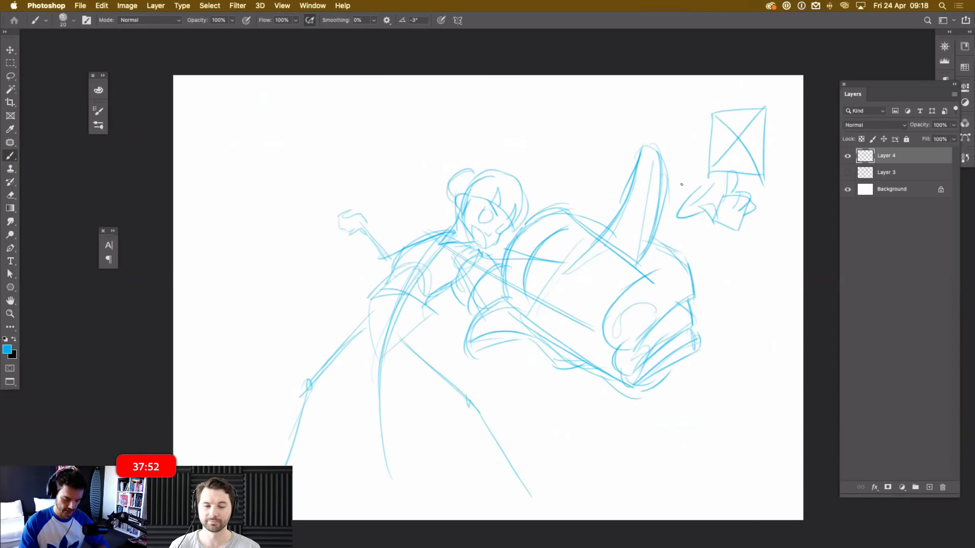
# Remove the small hand and crossed box with a freehand selection around them, and clear the selection.
pyautogui.press('l')
pyautogui.moveTo(706, 110)
pyautogui.mouseDown()
pyautogui.moveTo(673, 221)
pyautogui.moveTo(761, 235)
pyautogui.moveTo(710, 101)
pyautogui.mouseUp()
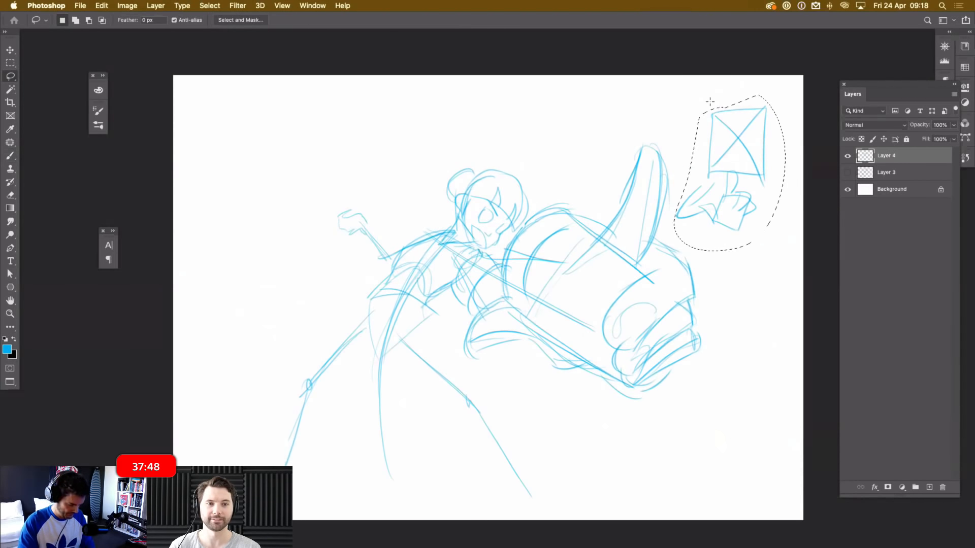
pyautogui.press('BackSpace')
pyautogui.press('super+d')
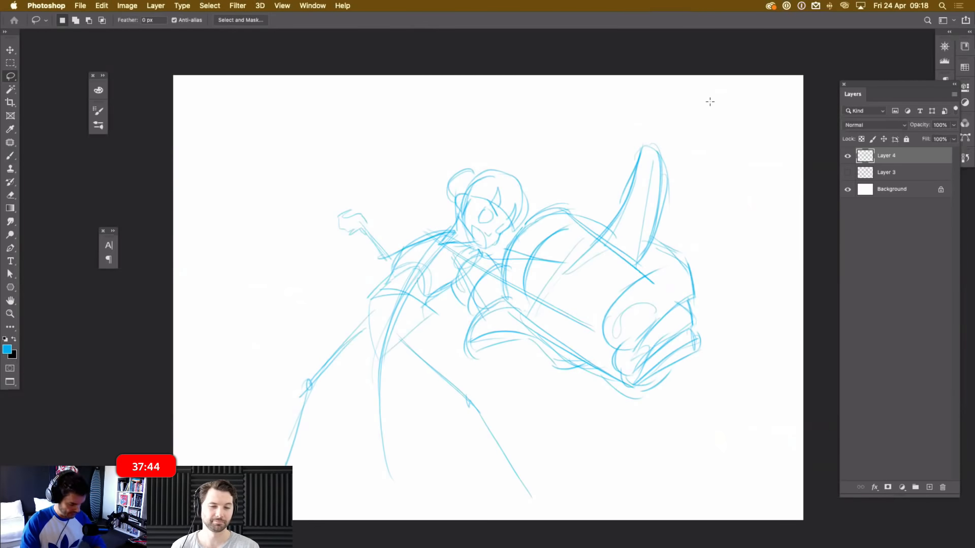
# Flesh out both spread legs with the brush, adding thigh, knee and shin contours around their centre lines.
pyautogui.press('b')
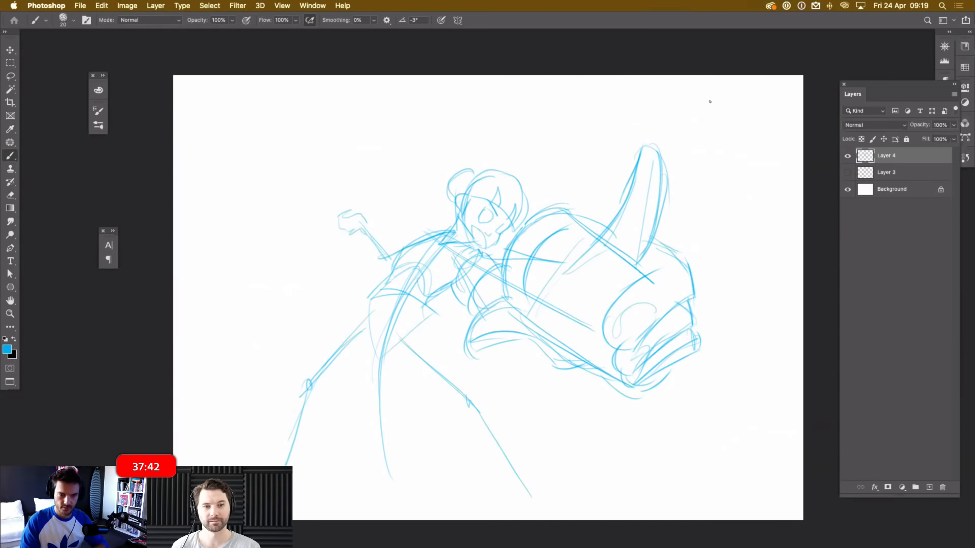
pyautogui.moveTo(382, 361); pyautogui.dragTo(347, 391)
pyautogui.moveTo(356, 320)
pyautogui.mouseDown()
pyautogui.moveTo(314, 369)
pyautogui.moveTo(347, 391)
pyautogui.moveTo(340, 394)
pyautogui.mouseUp()
pyautogui.moveTo(309, 373); pyautogui.dragTo(289, 463)
pyautogui.moveTo(346, 394); pyautogui.dragTo(319, 458)
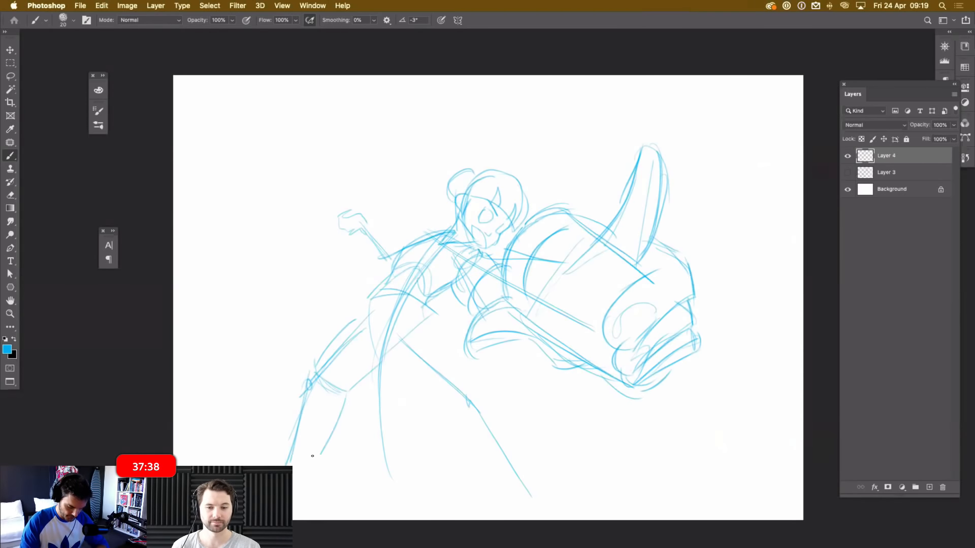
pyautogui.moveTo(459, 407); pyautogui.dragTo(490, 405)
pyautogui.moveTo(401, 350); pyautogui.dragTo(463, 406)
pyautogui.moveTo(430, 321)
pyautogui.mouseDown()
pyautogui.moveTo(502, 407)
pyautogui.moveTo(478, 421)
pyautogui.moveTo(516, 475)
pyautogui.mouseUp()
pyautogui.moveTo(500, 398)
pyautogui.mouseDown()
pyautogui.moveTo(553, 472)
pyautogui.moveTo(534, 490)
pyautogui.mouseUp()
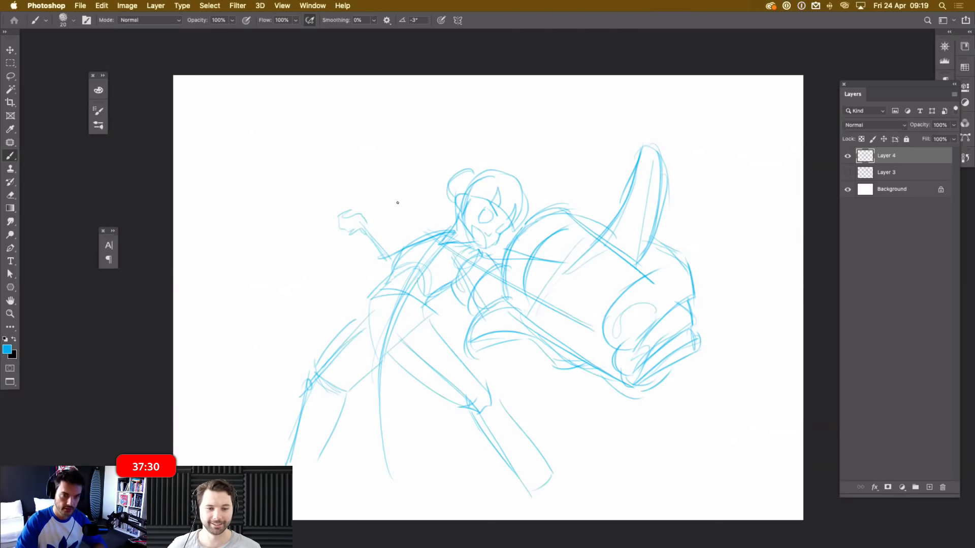
# Sketch a long staff through the raised rear hand, with a coil winding around its shaft and a round orb at the tip.
pyautogui.moveTo(324, 195); pyautogui.dragTo(342, 219)
pyautogui.moveTo(297, 145)
pyautogui.mouseDown()
pyautogui.moveTo(366, 253)
pyautogui.moveTo(355, 233)
pyautogui.mouseUp()
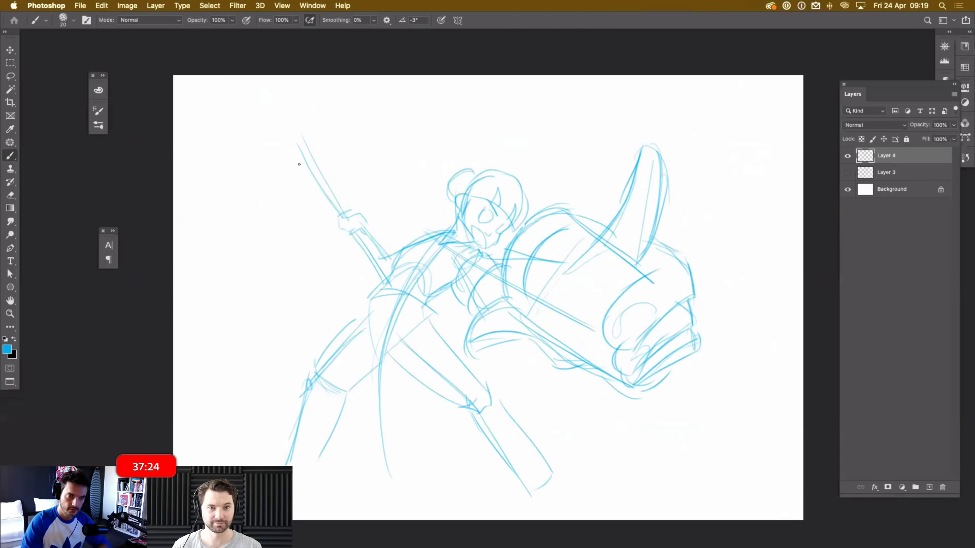
pyautogui.moveTo(300, 137); pyautogui.dragTo(304, 136)
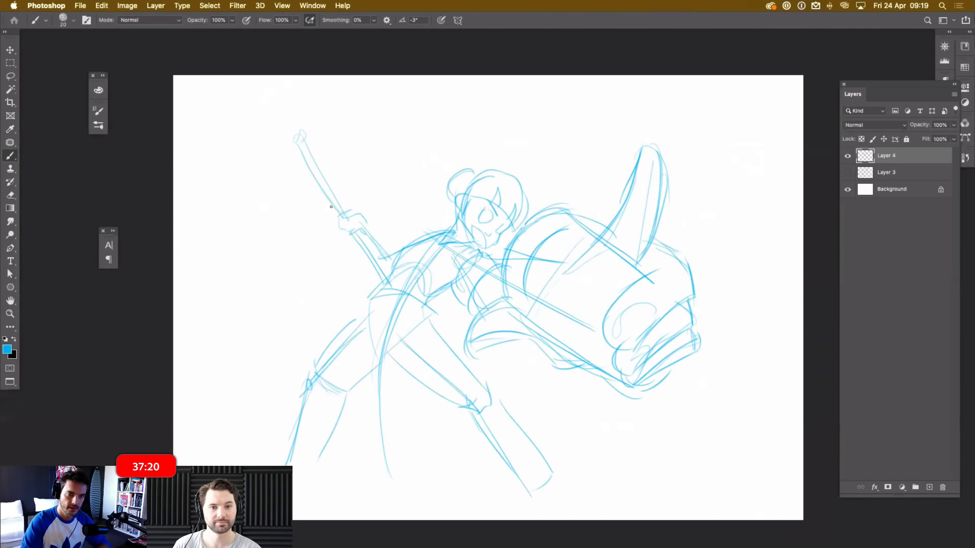
pyautogui.moveTo(322, 210)
pyautogui.mouseDown()
pyautogui.moveTo(332, 173)
pyautogui.moveTo(309, 134)
pyautogui.moveTo(293, 135)
pyautogui.moveTo(315, 166)
pyautogui.moveTo(303, 130)
pyautogui.mouseUp()
pyautogui.moveTo(332, 172); pyautogui.dragTo(328, 205)
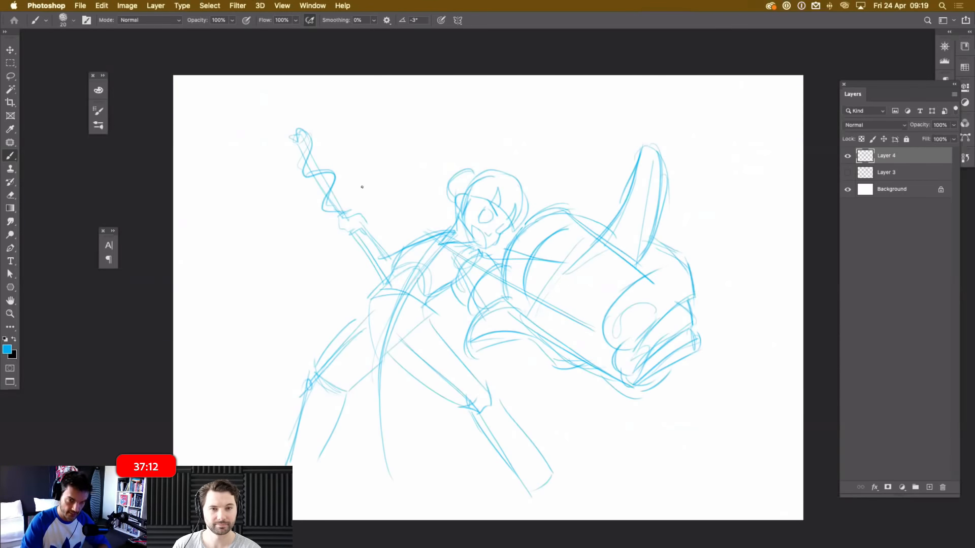
pyautogui.moveTo(293, 140)
pyautogui.mouseDown()
pyautogui.moveTo(304, 131)
pyautogui.moveTo(299, 138)
pyautogui.mouseUp()
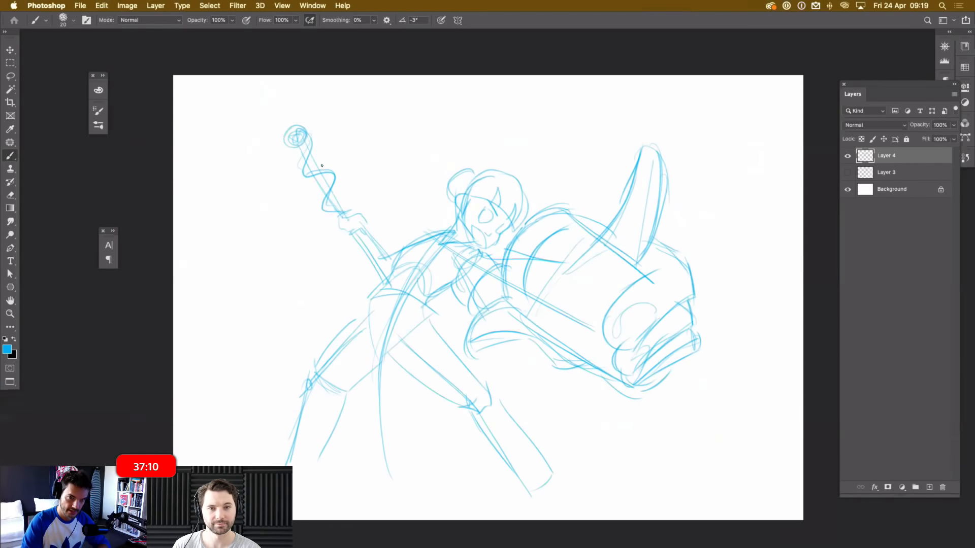
# Sketch a small winged caduceus above the figure, with a straight rod, round top and intertwined snakes.
pyautogui.moveTo(402, 98); pyautogui.dragTo(403, 172)
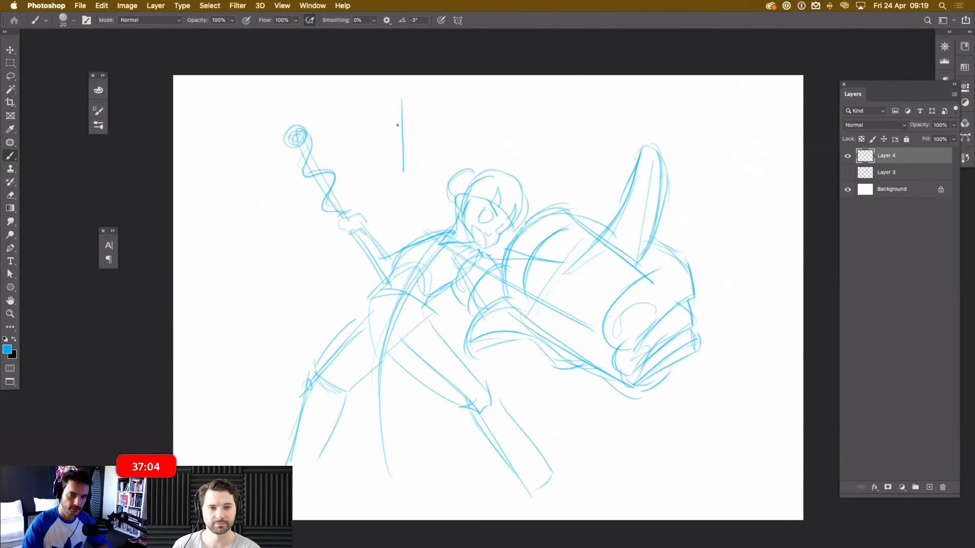
pyautogui.moveTo(408, 103); pyautogui.dragTo(406, 172)
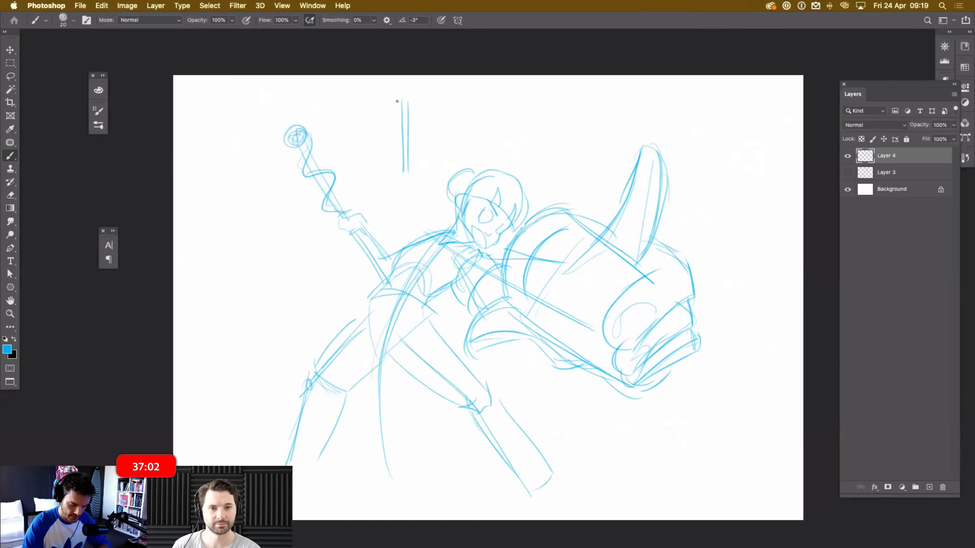
pyautogui.moveTo(379, 85)
pyautogui.mouseDown()
pyautogui.moveTo(356, 101)
pyautogui.moveTo(400, 100)
pyautogui.moveTo(435, 82)
pyautogui.moveTo(412, 104)
pyautogui.moveTo(436, 104)
pyautogui.moveTo(398, 82)
pyautogui.moveTo(395, 157)
pyautogui.mouseUp()
pyautogui.moveTo(406, 103)
pyautogui.mouseDown()
pyautogui.moveTo(413, 107)
pyautogui.moveTo(396, 123)
pyautogui.moveTo(406, 161)
pyautogui.mouseUp()
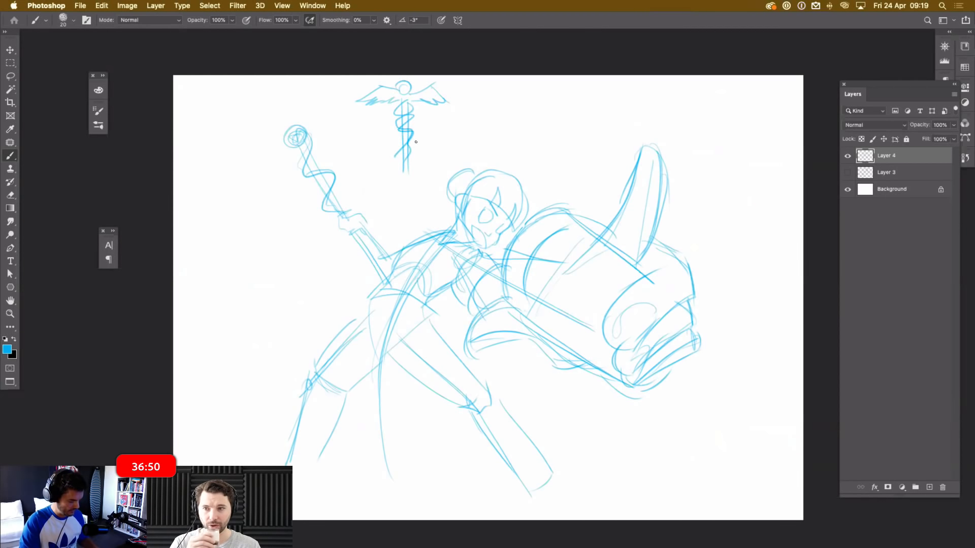
# Remove the caduceus sketch with a freehand selection around it, and clear the selection.
pyautogui.press('l')
pyautogui.moveTo(471, 77)
pyautogui.mouseDown()
pyautogui.moveTo(448, 170)
pyautogui.moveTo(375, 169)
pyautogui.moveTo(355, 131)
pyautogui.moveTo(449, 75)
pyautogui.mouseUp()
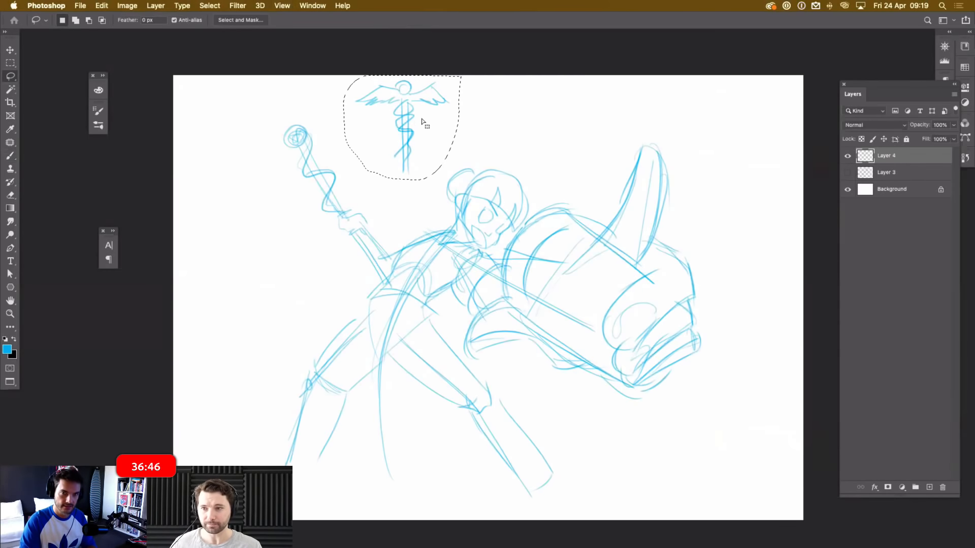
pyautogui.press('Delete')
pyautogui.press('super+d')
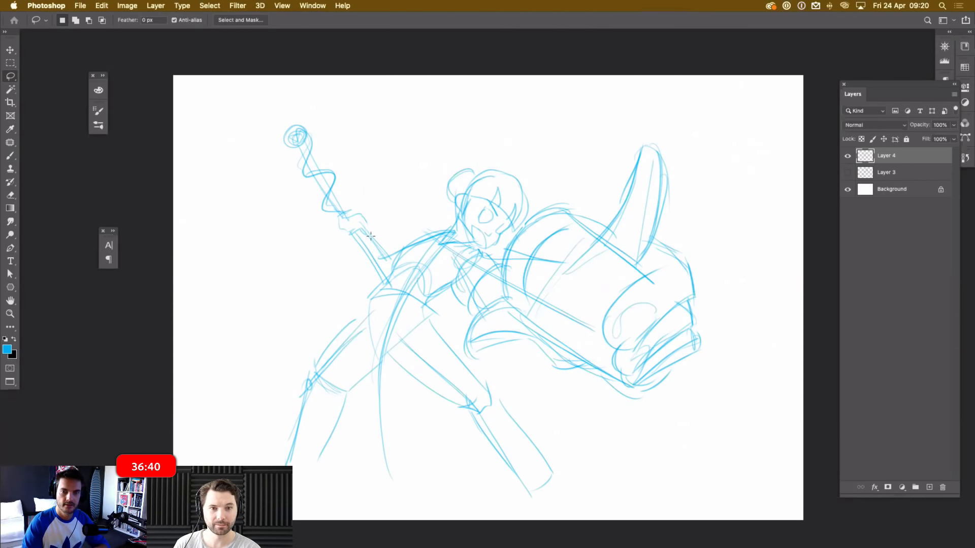
# Brush a loose contour above the oversized arm, and firm up the hip, waist hem, shoulders and open jacket edges.
pyautogui.press('b')
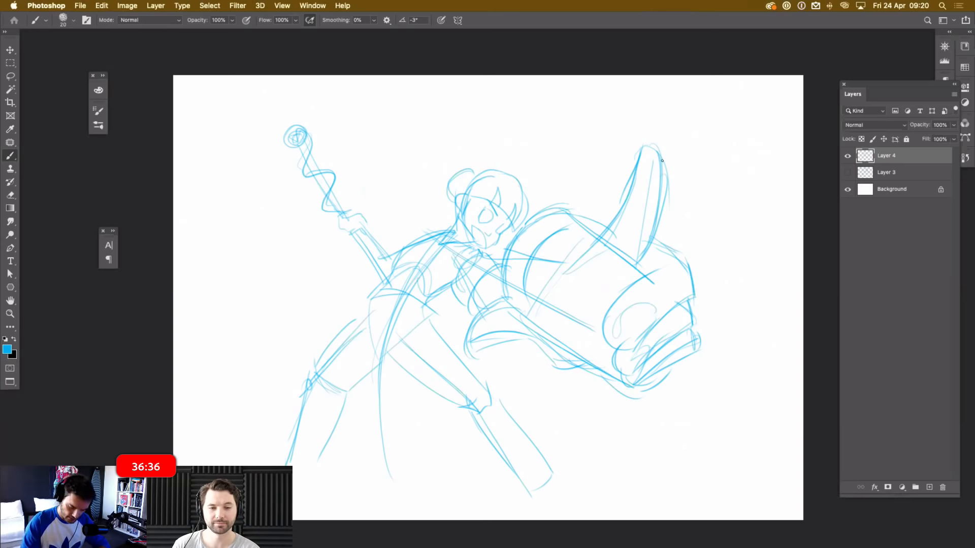
pyautogui.moveTo(633, 205)
pyautogui.mouseDown()
pyautogui.moveTo(597, 198)
pyautogui.moveTo(578, 207)
pyautogui.moveTo(584, 213)
pyautogui.moveTo(591, 196)
pyautogui.moveTo(567, 189)
pyautogui.moveTo(539, 216)
pyautogui.mouseUp()
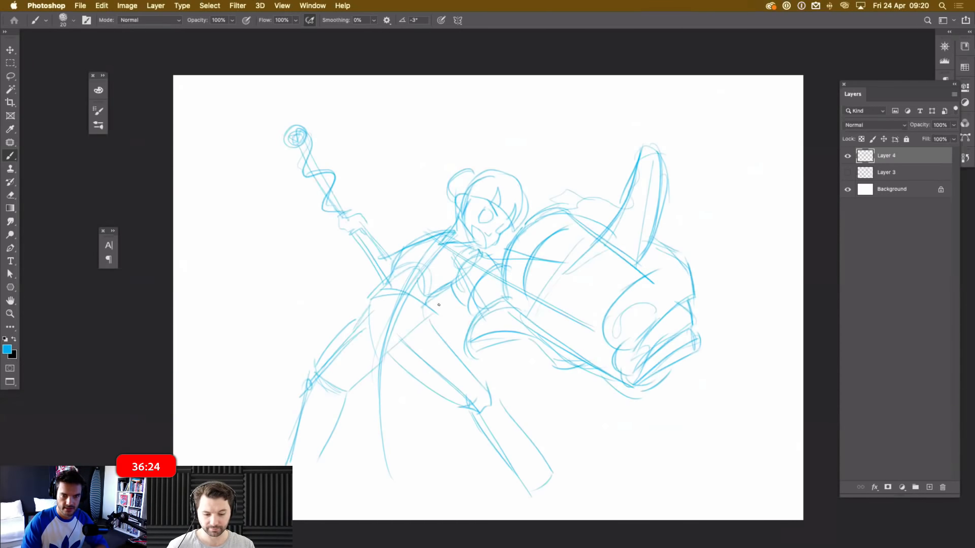
pyautogui.moveTo(427, 309); pyautogui.dragTo(438, 341)
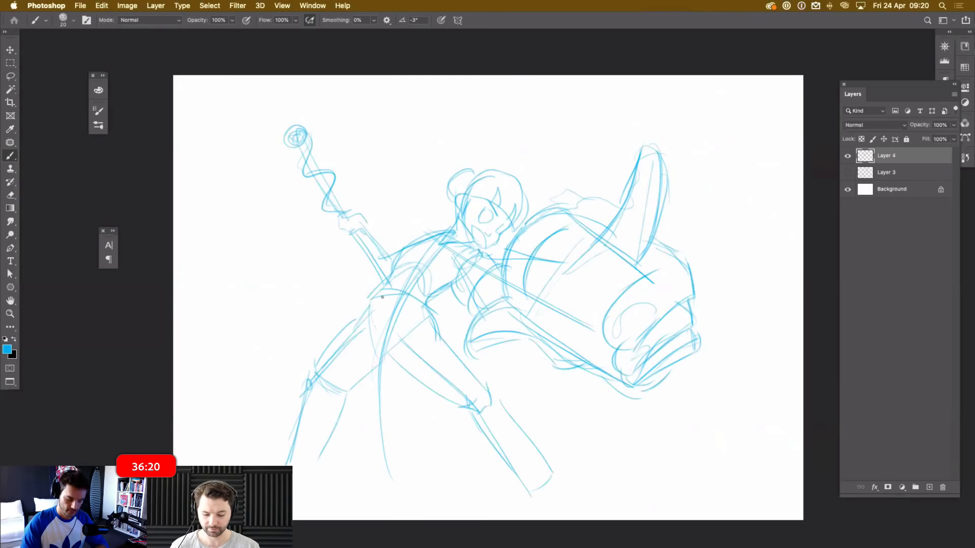
pyautogui.moveTo(368, 293); pyautogui.dragTo(431, 309)
pyautogui.moveTo(388, 281)
pyautogui.mouseDown()
pyautogui.moveTo(403, 246)
pyautogui.moveTo(441, 235)
pyautogui.moveTo(427, 229)
pyautogui.moveTo(462, 250)
pyautogui.moveTo(460, 286)
pyautogui.moveTo(446, 268)
pyautogui.moveTo(466, 304)
pyautogui.moveTo(478, 305)
pyautogui.moveTo(476, 295)
pyautogui.moveTo(484, 307)
pyautogui.moveTo(488, 291)
pyautogui.moveTo(471, 297)
pyautogui.moveTo(504, 255)
pyautogui.mouseUp()
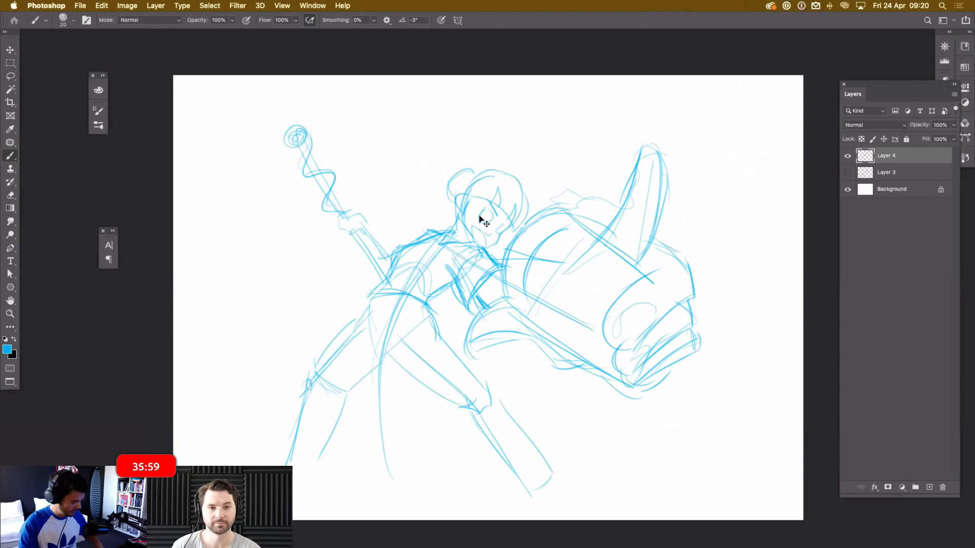
# Add a new layer above the blue sketch with the default settings and make black the brush colour.
pyautogui.press('super+shift+n')
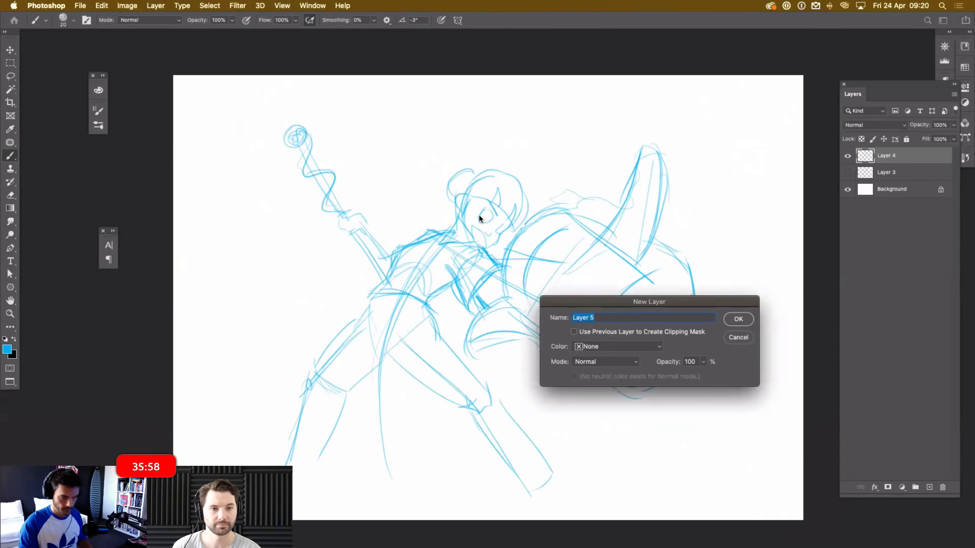
pyautogui.press('Return')
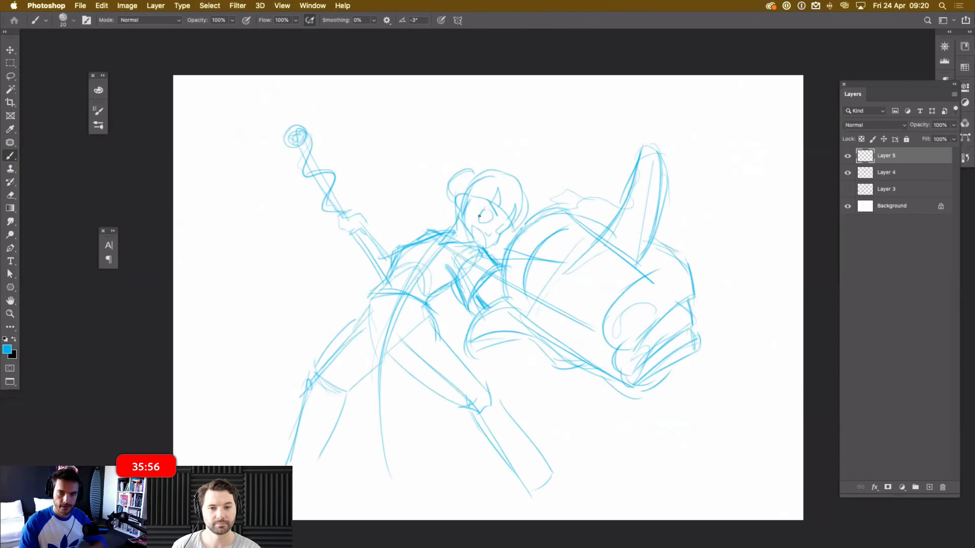
pyautogui.press('x')
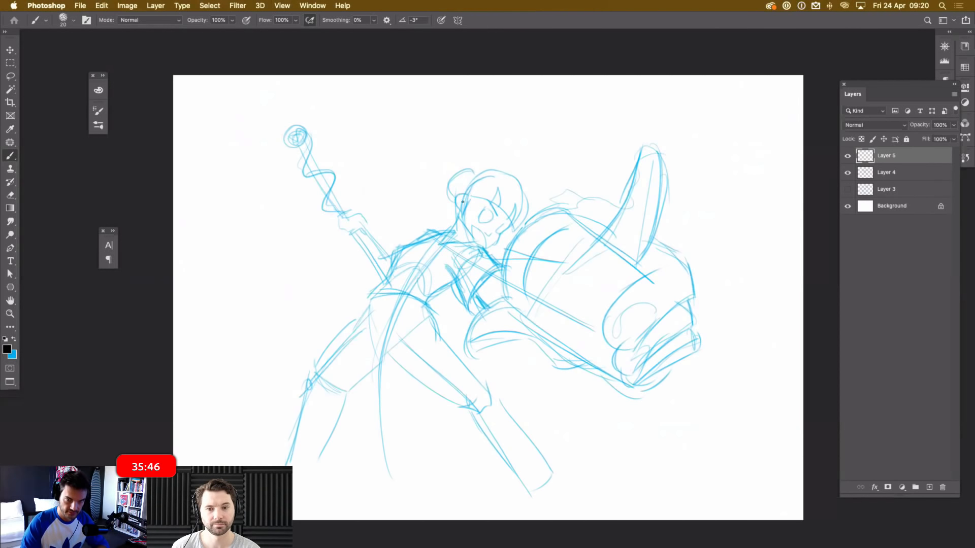
# Outline the head in black over the blue sketch, tracing the hair, fringe, bun, facial features, jaw, grin and neckline.
pyautogui.moveTo(463, 195)
pyautogui.mouseDown()
pyautogui.moveTo(459, 208)
pyautogui.moveTo(498, 190)
pyautogui.moveTo(518, 227)
pyautogui.moveTo(494, 166)
pyautogui.moveTo(527, 193)
pyautogui.moveTo(515, 225)
pyautogui.mouseUp()
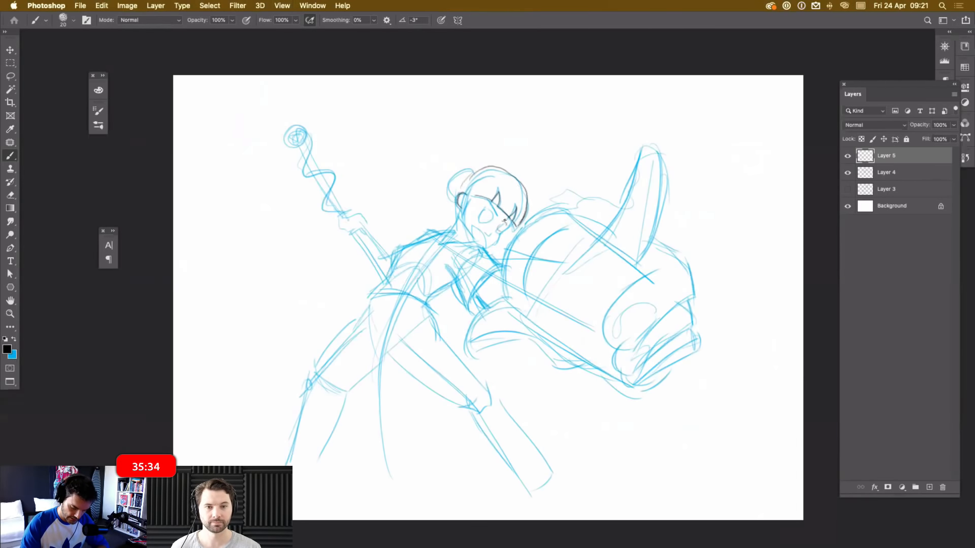
pyautogui.moveTo(500, 234)
pyautogui.mouseDown()
pyautogui.moveTo(457, 223)
pyautogui.moveTo(471, 236)
pyautogui.moveTo(466, 206)
pyautogui.moveTo(480, 238)
pyautogui.moveTo(483, 206)
pyautogui.moveTo(495, 230)
pyautogui.mouseUp()
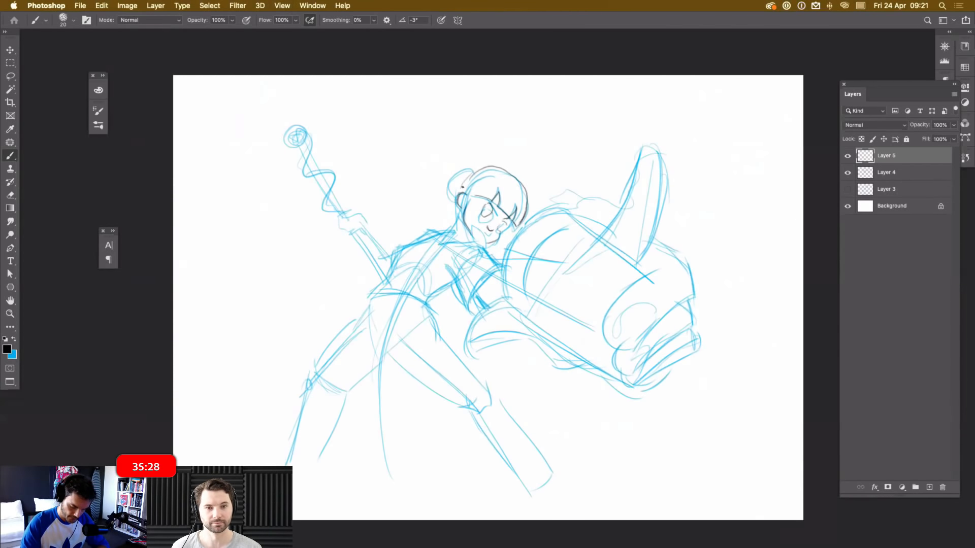
pyautogui.moveTo(468, 173)
pyautogui.mouseDown()
pyautogui.moveTo(453, 182)
pyautogui.moveTo(460, 194)
pyautogui.mouseUp()
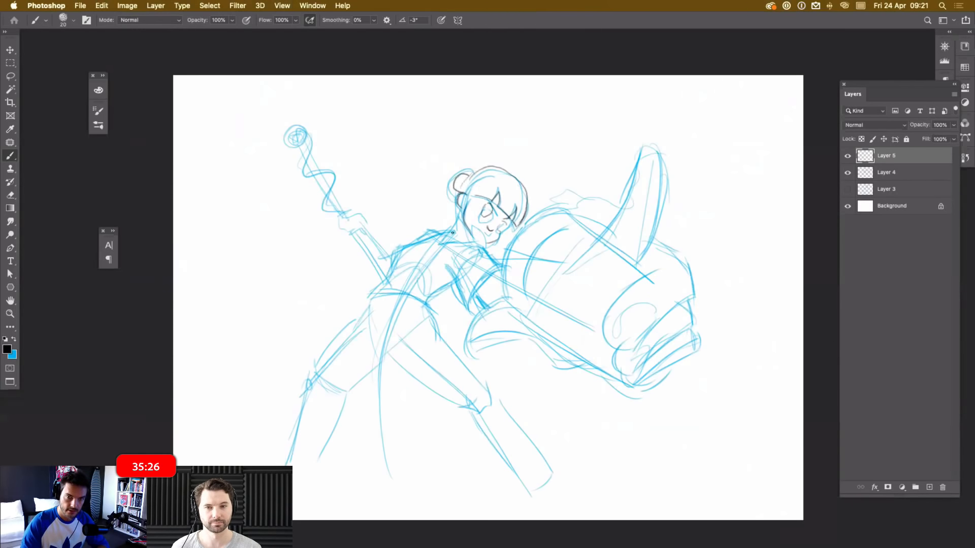
pyautogui.moveTo(481, 244); pyautogui.dragTo(500, 232)
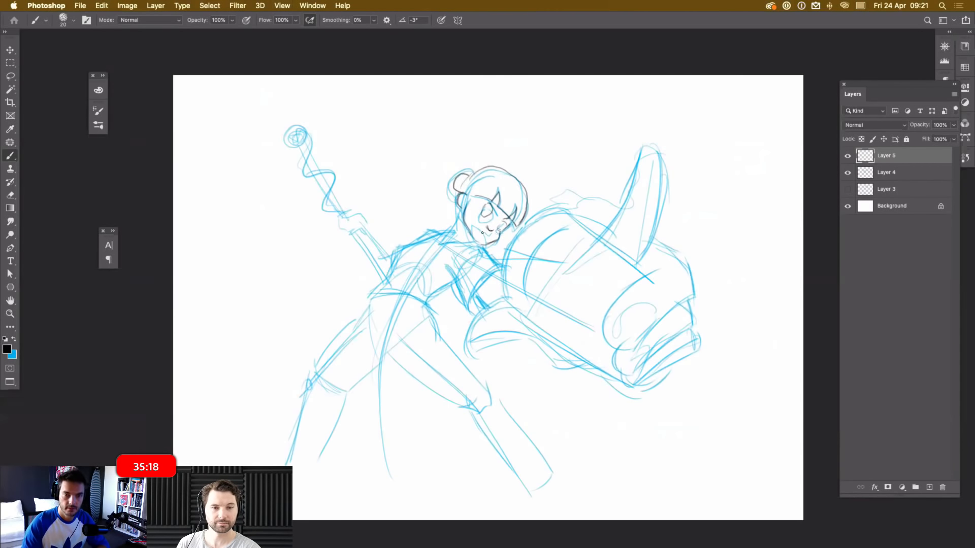
pyautogui.moveTo(478, 227)
pyautogui.mouseDown()
pyautogui.moveTo(495, 245)
pyautogui.moveTo(475, 232)
pyautogui.moveTo(442, 239)
pyautogui.moveTo(474, 235)
pyautogui.mouseUp()
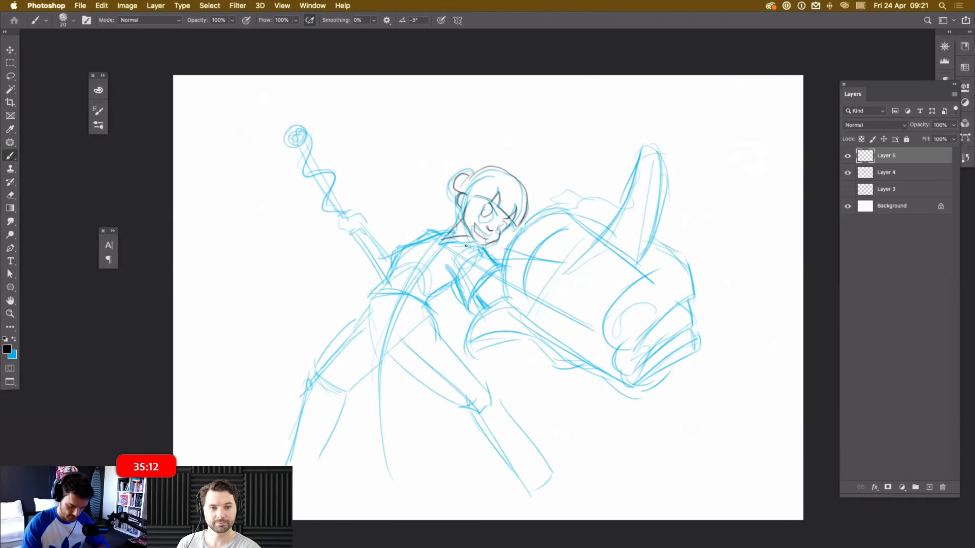
# Outline the cropped jacket in black, tracing its shoulder, sleeve edge, pointed waist hem and open front beside the oversized arm.
pyautogui.moveTo(432, 236)
pyautogui.mouseDown()
pyautogui.moveTo(409, 244)
pyautogui.moveTo(371, 294)
pyautogui.moveTo(429, 308)
pyautogui.moveTo(438, 290)
pyautogui.moveTo(459, 285)
pyautogui.moveTo(432, 299)
pyautogui.moveTo(469, 268)
pyautogui.moveTo(460, 267)
pyautogui.moveTo(470, 308)
pyautogui.mouseUp()
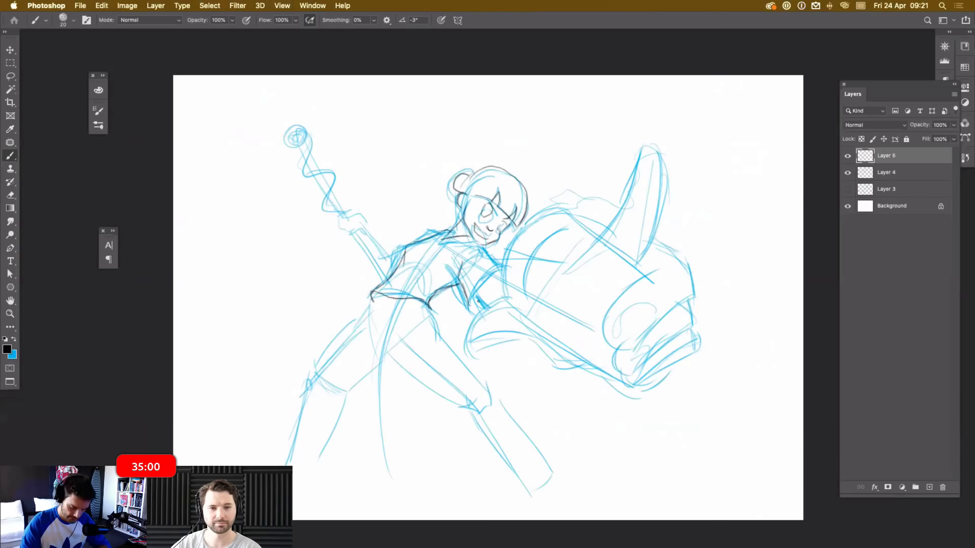
pyautogui.moveTo(471, 308)
pyautogui.mouseDown()
pyautogui.moveTo(491, 270)
pyautogui.moveTo(507, 266)
pyautogui.moveTo(492, 256)
pyautogui.moveTo(500, 261)
pyautogui.mouseUp()
pyautogui.moveTo(474, 296)
pyautogui.mouseDown()
pyautogui.moveTo(492, 305)
pyautogui.moveTo(508, 271)
pyautogui.mouseUp()
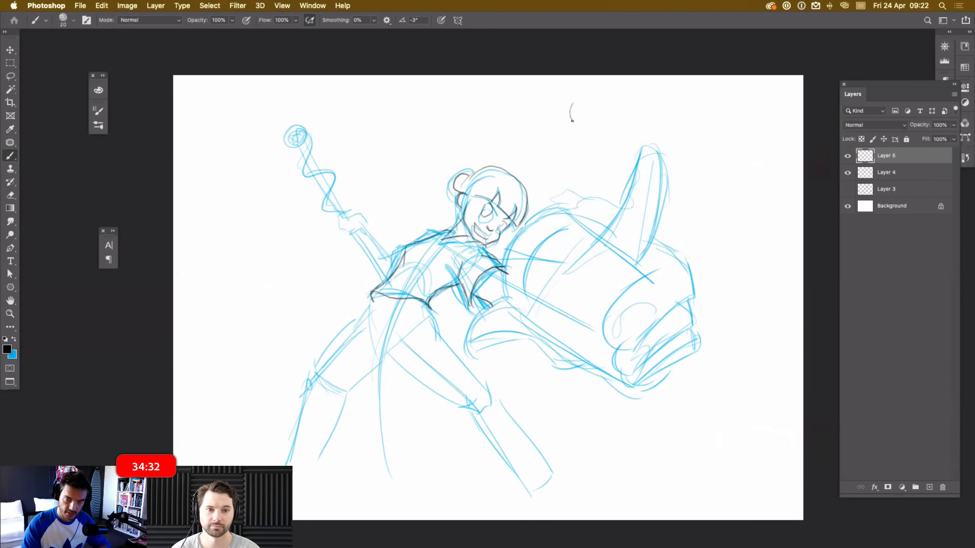
# Sketch a blocky cluster of packed rounded forms above the oversized arm and delete the doodle.
pyautogui.moveTo(572, 120); pyautogui.dragTo(570, 127)
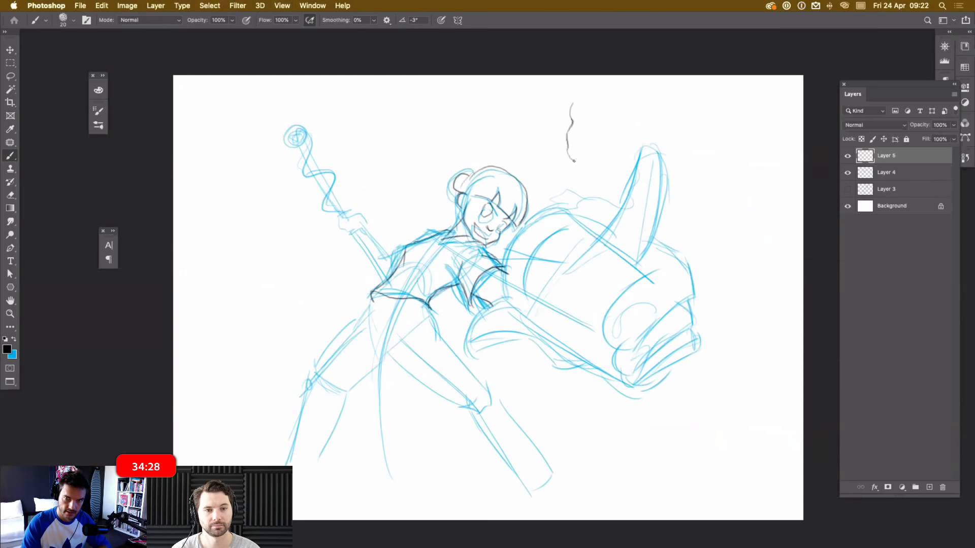
pyautogui.moveTo(570, 163)
pyautogui.mouseDown()
pyautogui.moveTo(610, 160)
pyautogui.moveTo(618, 150)
pyautogui.moveTo(623, 108)
pyautogui.moveTo(610, 97)
pyautogui.mouseUp()
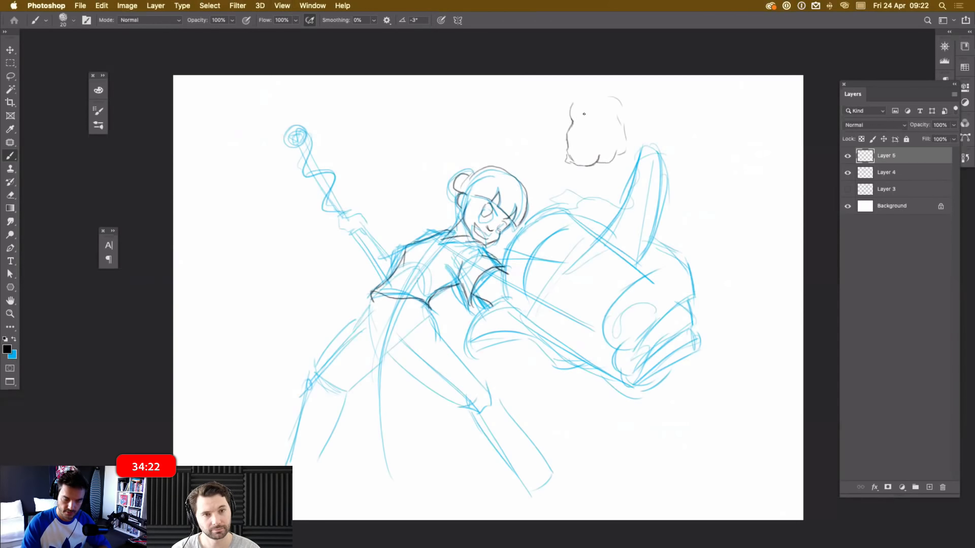
pyautogui.moveTo(579, 114)
pyautogui.mouseDown()
pyautogui.moveTo(592, 141)
pyautogui.moveTo(582, 127)
pyautogui.moveTo(595, 156)
pyautogui.moveTo(623, 130)
pyautogui.moveTo(600, 123)
pyautogui.moveTo(615, 108)
pyautogui.moveTo(574, 115)
pyautogui.moveTo(575, 100)
pyautogui.moveTo(567, 129)
pyautogui.moveTo(571, 161)
pyautogui.moveTo(610, 164)
pyautogui.moveTo(625, 149)
pyautogui.moveTo(617, 104)
pyautogui.mouseUp()
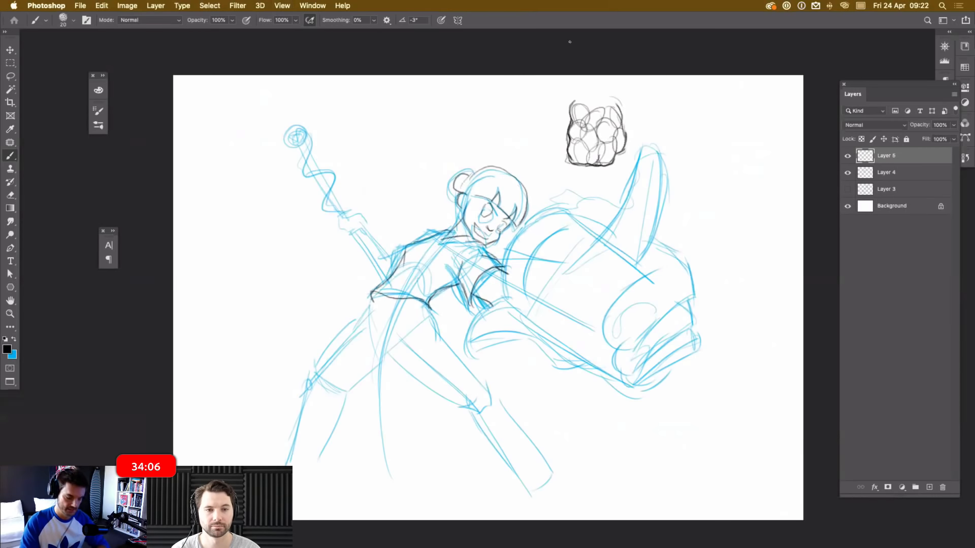
pyautogui.press('m')
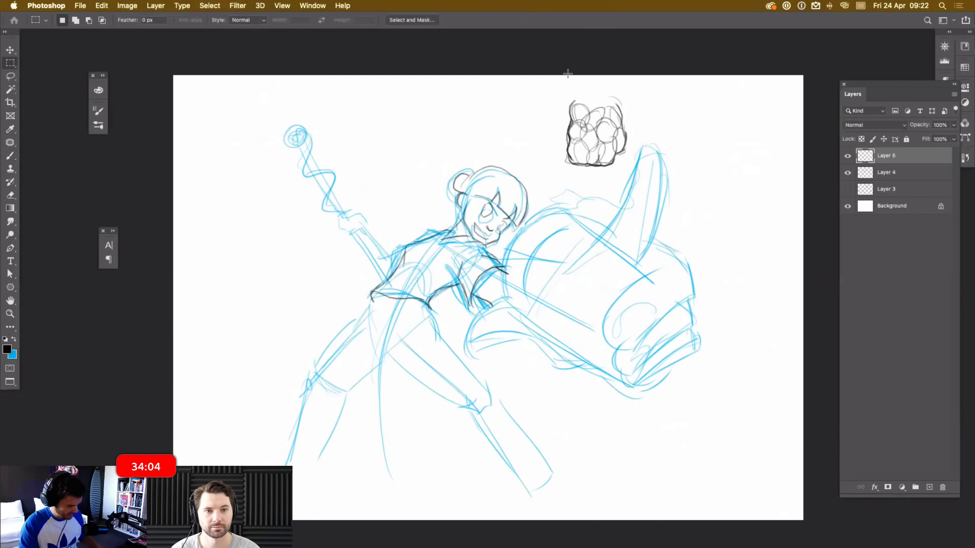
pyautogui.press('l')
pyautogui.moveTo(558, 126)
pyautogui.mouseDown()
pyautogui.moveTo(589, 182)
pyautogui.moveTo(632, 102)
pyautogui.moveTo(557, 109)
pyautogui.mouseUp()
pyautogui.press('Delete')
pyautogui.hotkey('ctrl', 'd')
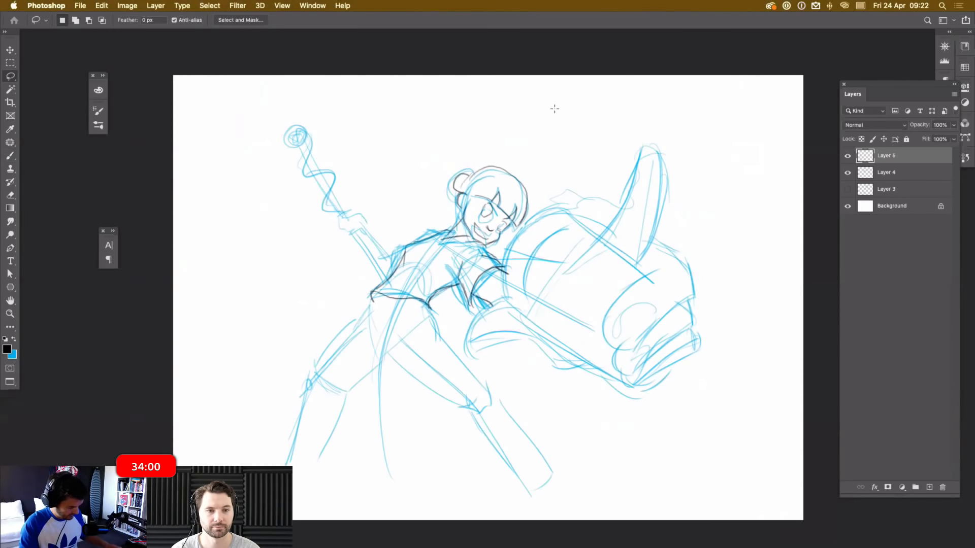
pyautogui.press('b')
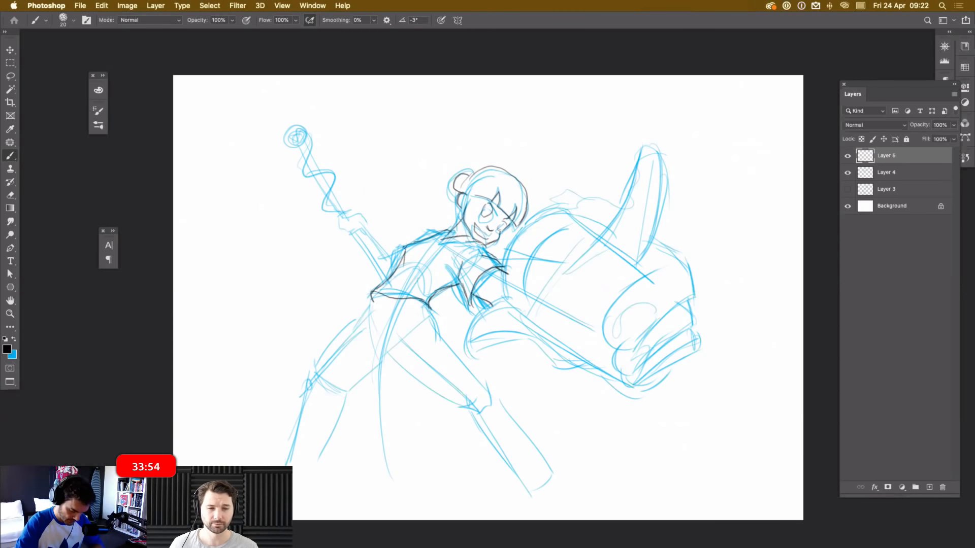
# Draw the raised back arm in black with its clenched fist gripping the thin shaft of the staff.
pyautogui.moveTo(400, 243)
pyautogui.mouseDown()
pyautogui.moveTo(383, 228)
pyautogui.moveTo(390, 216)
pyautogui.moveTo(421, 247)
pyautogui.moveTo(379, 230)
pyautogui.mouseUp()
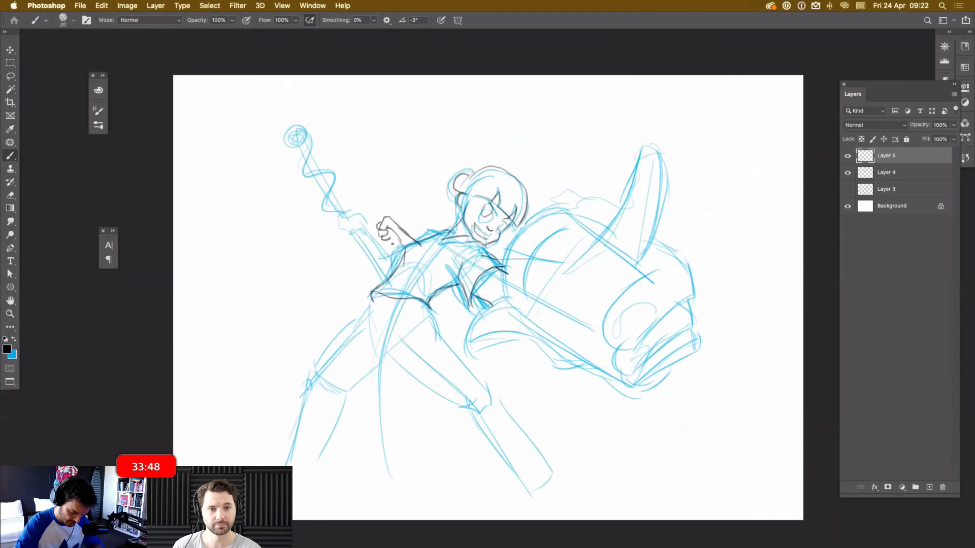
pyautogui.moveTo(377, 219)
pyautogui.mouseDown()
pyautogui.moveTo(351, 154)
pyautogui.moveTo(384, 217)
pyautogui.mouseUp()
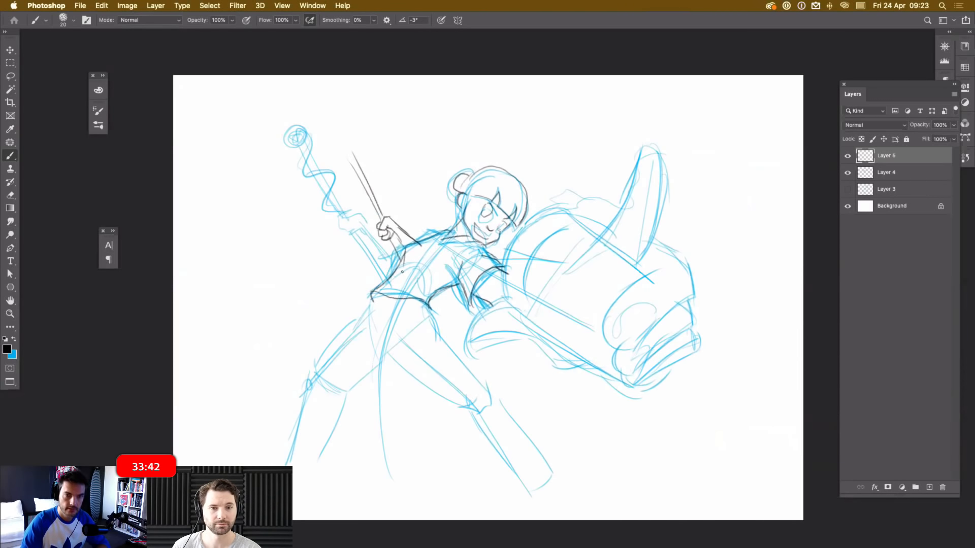
pyautogui.moveTo(379, 224); pyautogui.dragTo(385, 233)
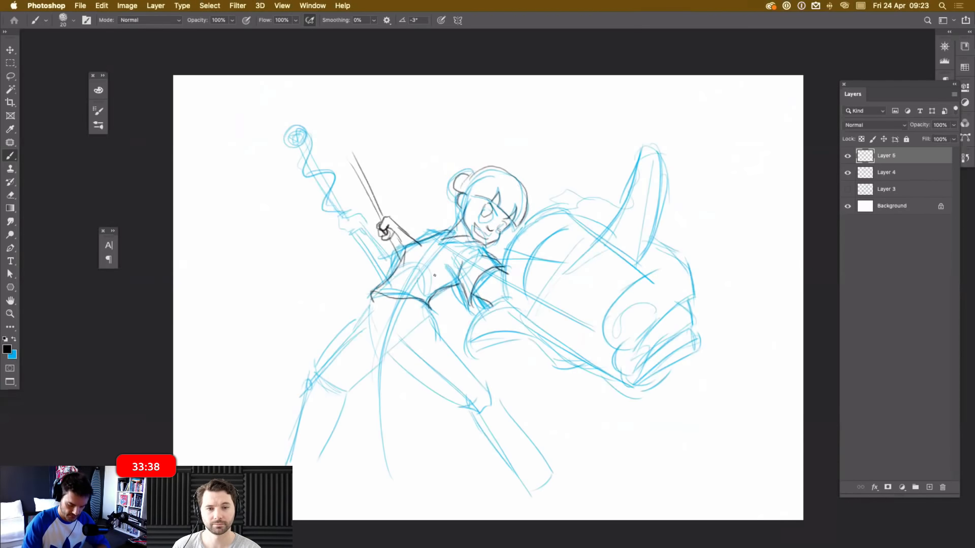
# Outline both spread legs in black, from the waist past the knees, and mark the hip below the jacket hem.
pyautogui.moveTo(382, 299)
pyautogui.mouseDown()
pyautogui.moveTo(316, 363)
pyautogui.moveTo(287, 449)
pyautogui.mouseUp()
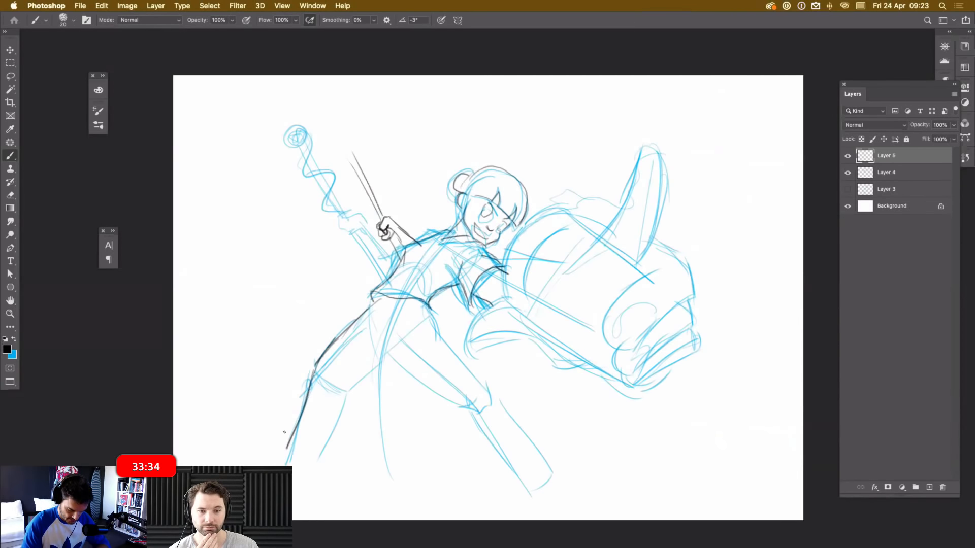
pyautogui.moveTo(384, 355)
pyautogui.mouseDown()
pyautogui.moveTo(350, 380)
pyautogui.moveTo(317, 446)
pyautogui.mouseUp()
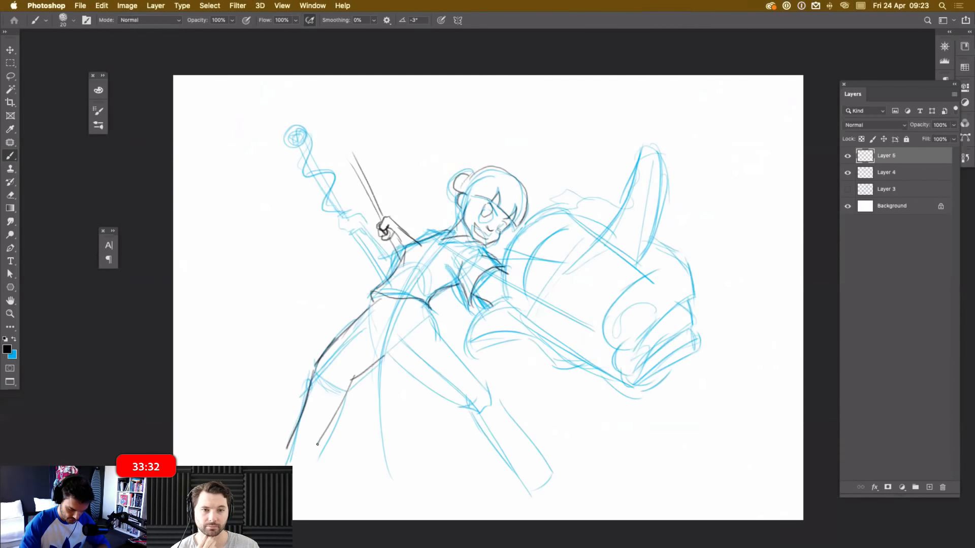
pyautogui.moveTo(373, 333)
pyautogui.mouseDown()
pyautogui.moveTo(456, 402)
pyautogui.moveTo(513, 474)
pyautogui.mouseUp()
pyautogui.moveTo(426, 324); pyautogui.dragTo(538, 441)
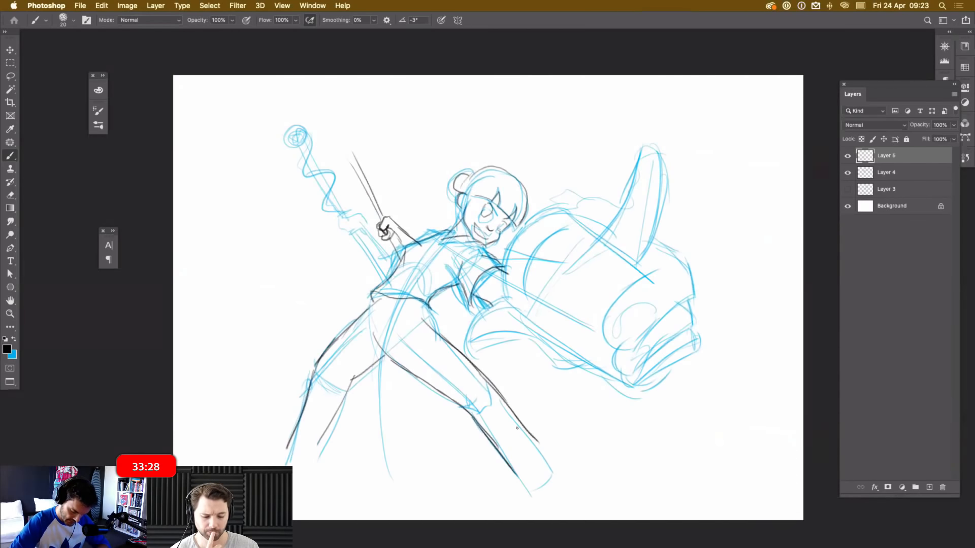
pyautogui.moveTo(422, 302); pyautogui.dragTo(435, 332)
# Outline the oversized foreshortened arm in black with its flared cuff, raised thumb and curled fingers, adding small loose shapes along its upper edge.
pyautogui.moveTo(512, 299)
pyautogui.mouseDown()
pyautogui.moveTo(475, 329)
pyautogui.moveTo(527, 333)
pyautogui.moveTo(564, 353)
pyautogui.moveTo(564, 338)
pyautogui.moveTo(543, 345)
pyautogui.moveTo(579, 370)
pyautogui.moveTo(607, 370)
pyautogui.mouseUp()
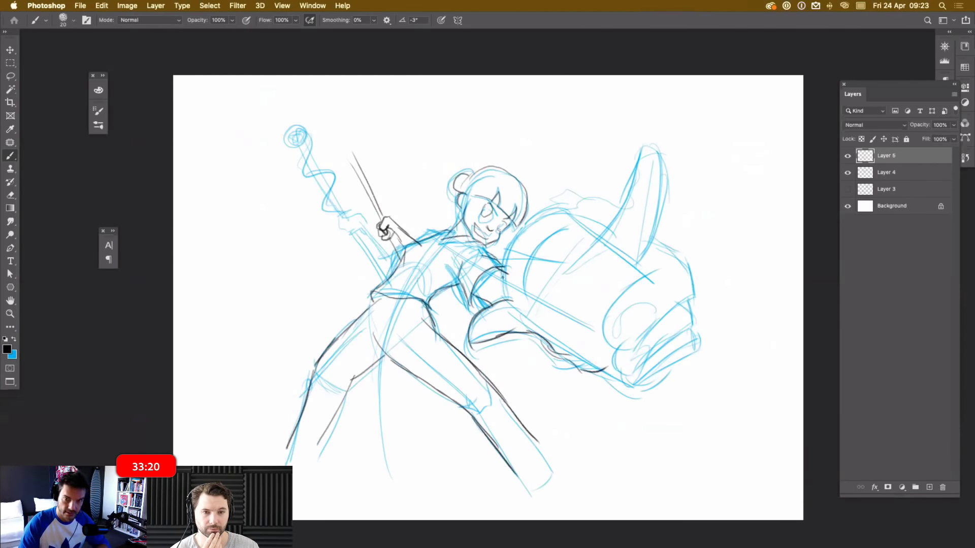
pyautogui.moveTo(505, 280)
pyautogui.mouseDown()
pyautogui.moveTo(507, 251)
pyautogui.moveTo(531, 216)
pyautogui.moveTo(567, 209)
pyautogui.moveTo(644, 269)
pyautogui.mouseUp()
pyautogui.moveTo(587, 222); pyautogui.dragTo(642, 267)
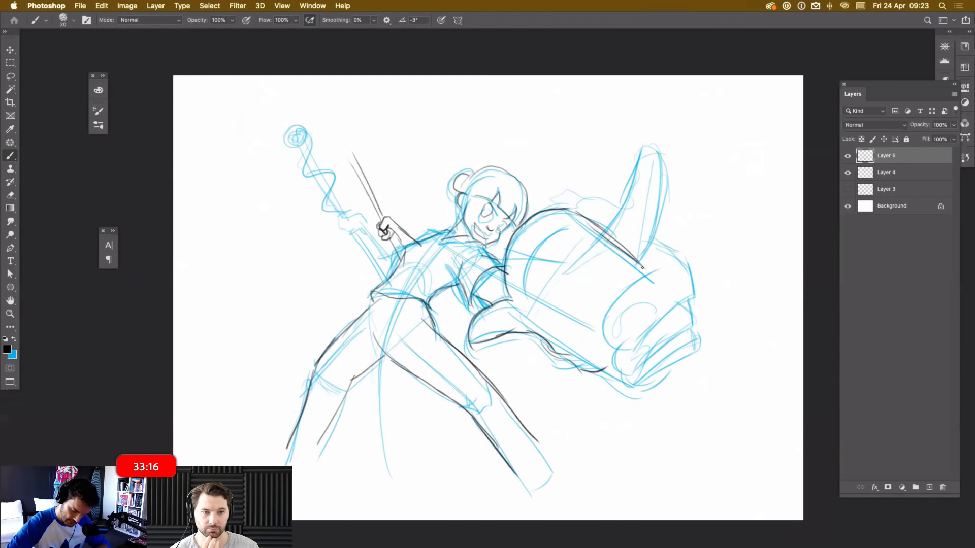
pyautogui.moveTo(617, 237)
pyautogui.mouseDown()
pyautogui.moveTo(643, 182)
pyautogui.moveTo(655, 171)
pyautogui.moveTo(675, 185)
pyautogui.moveTo(639, 260)
pyautogui.moveTo(662, 266)
pyautogui.moveTo(622, 304)
pyautogui.moveTo(627, 290)
pyautogui.moveTo(624, 330)
pyautogui.moveTo(640, 331)
pyautogui.moveTo(633, 338)
pyautogui.moveTo(690, 282)
pyautogui.moveTo(661, 250)
pyautogui.mouseUp()
pyautogui.moveTo(693, 293)
pyautogui.mouseDown()
pyautogui.moveTo(694, 314)
pyautogui.moveTo(646, 358)
pyautogui.moveTo(647, 338)
pyautogui.moveTo(643, 373)
pyautogui.moveTo(693, 311)
pyautogui.mouseUp()
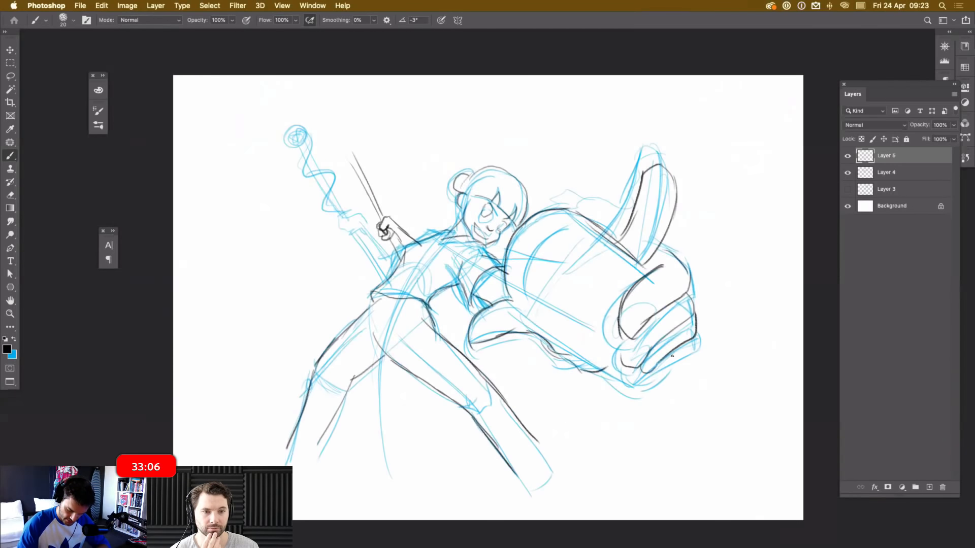
pyautogui.moveTo(618, 245); pyautogui.dragTo(651, 266)
pyautogui.moveTo(517, 304)
pyautogui.mouseDown()
pyautogui.moveTo(620, 378)
pyautogui.moveTo(655, 379)
pyautogui.moveTo(632, 378)
pyautogui.moveTo(648, 364)
pyautogui.mouseUp()
pyautogui.moveTo(524, 293)
pyautogui.mouseDown()
pyautogui.moveTo(523, 277)
pyautogui.moveTo(574, 231)
pyautogui.moveTo(613, 247)
pyautogui.moveTo(582, 213)
pyautogui.moveTo(577, 187)
pyautogui.mouseUp()
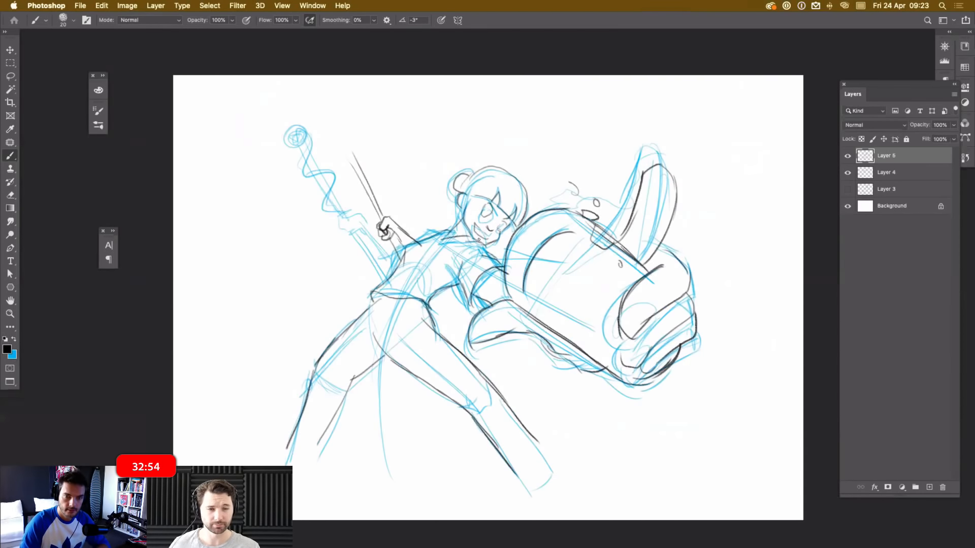
# Draw the staff's round knob and winding ribbon in black, checking the line art with the blue sketch layer hidden.
pyautogui.click(847, 174)
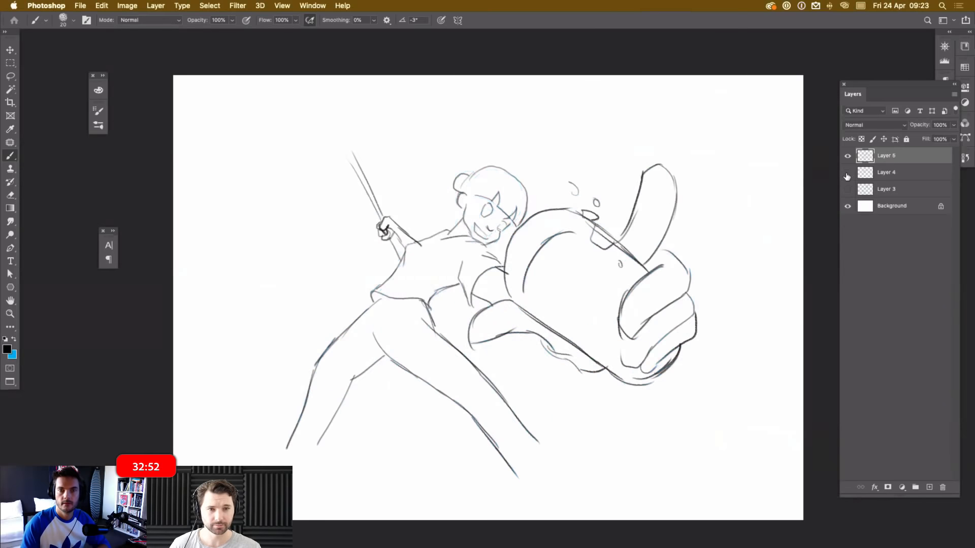
pyautogui.click(847, 173)
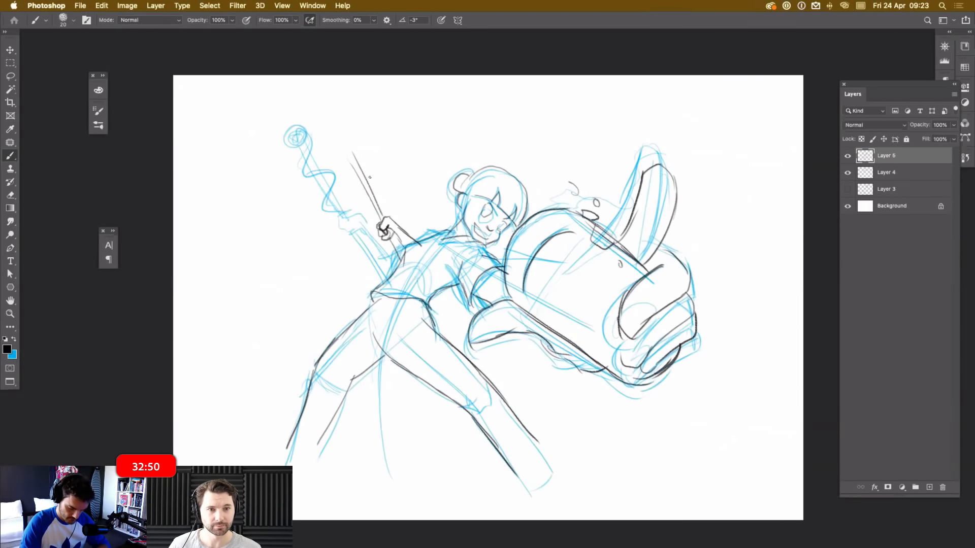
pyautogui.moveTo(381, 217)
pyautogui.mouseDown()
pyautogui.moveTo(357, 147)
pyautogui.moveTo(348, 158)
pyautogui.mouseUp()
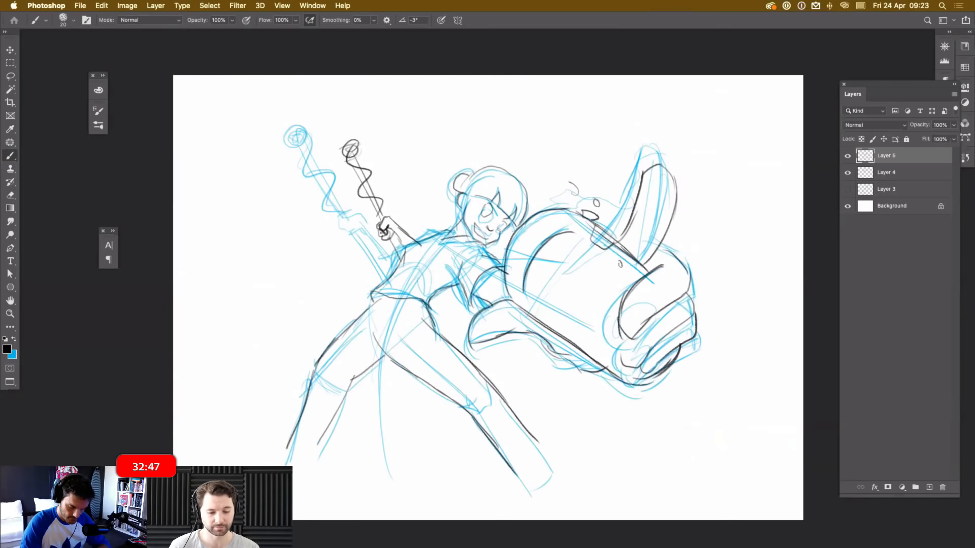
pyautogui.click(846, 173)
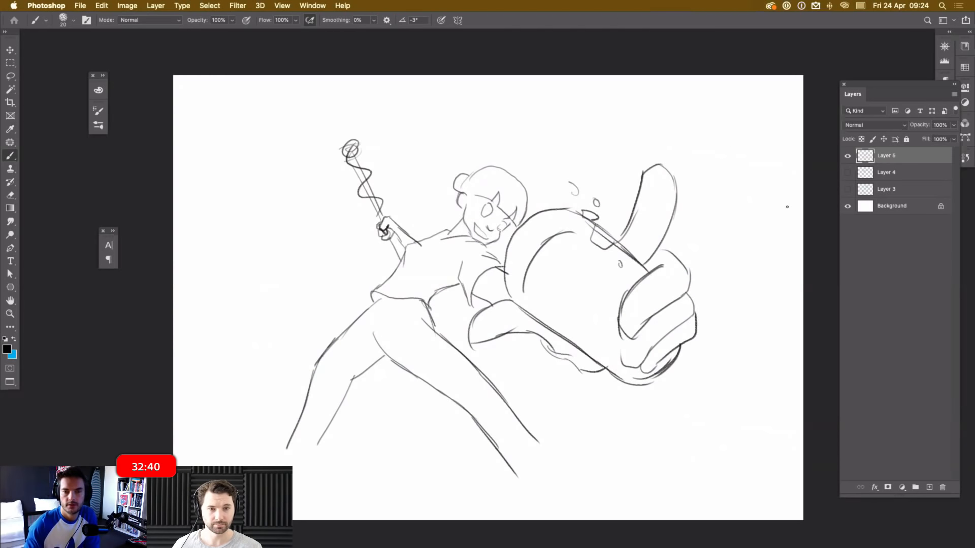
pyautogui.click(848, 172)
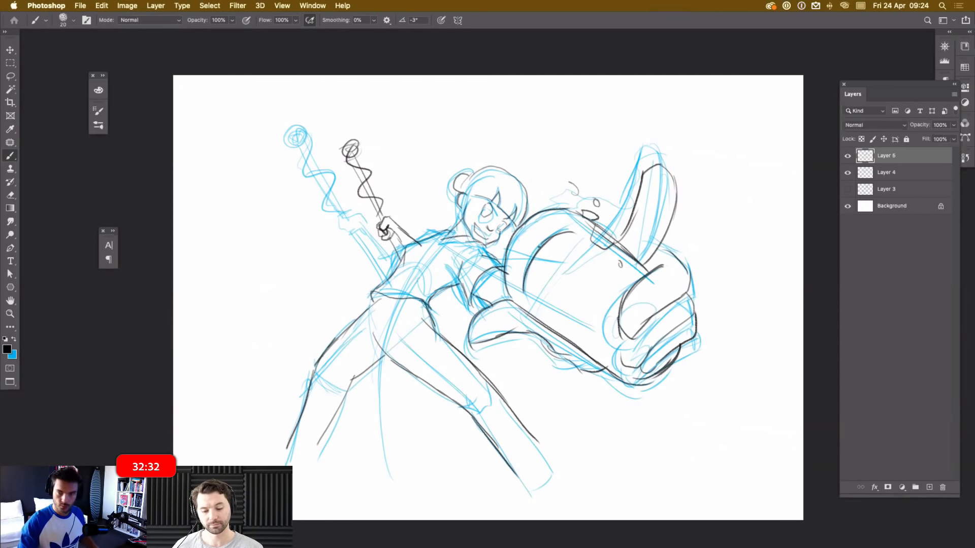
# Lower the blue sketch layer's opacity to 45% and make the black line layer active again.
pyautogui.click(913, 173)
pyautogui.click(953, 124)
pyautogui.moveTo(953, 137); pyautogui.dragTo(927, 138)
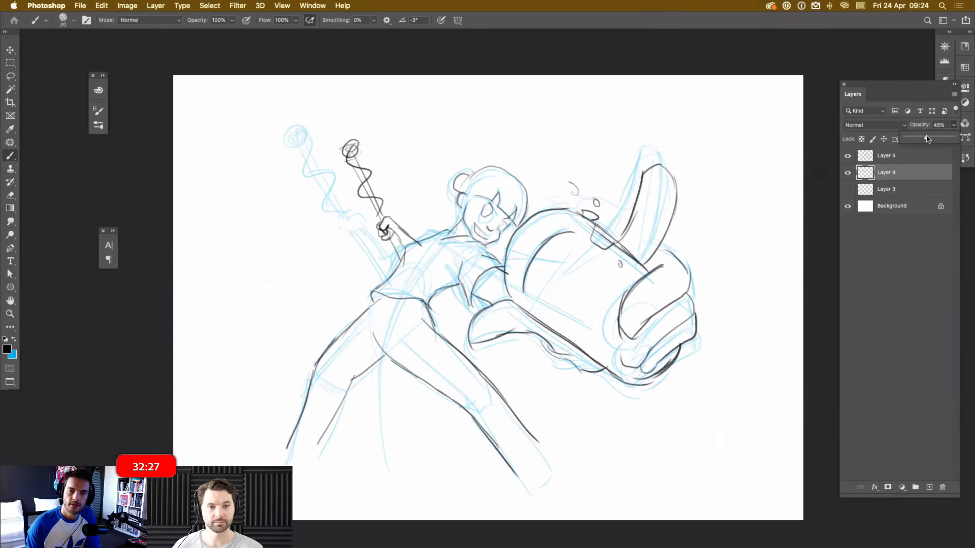
pyautogui.click(900, 158)
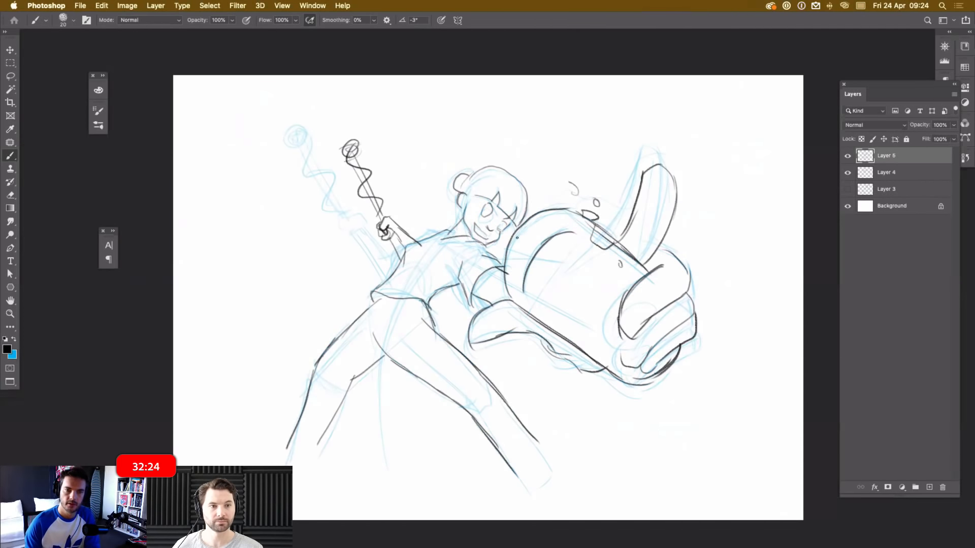
# Shift the black fist and staff outward towards the blue sketch, and redraw the forearm and sleeve joining them to the shoulder.
pyautogui.press('l')
pyautogui.moveTo(424, 228)
pyautogui.mouseDown()
pyautogui.moveTo(380, 265)
pyautogui.moveTo(321, 181)
pyautogui.moveTo(372, 116)
pyautogui.moveTo(378, 229)
pyautogui.moveTo(358, 235)
pyautogui.moveTo(361, 235)
pyautogui.mouseUp()
pyautogui.hotkey('ctrl', 'd')
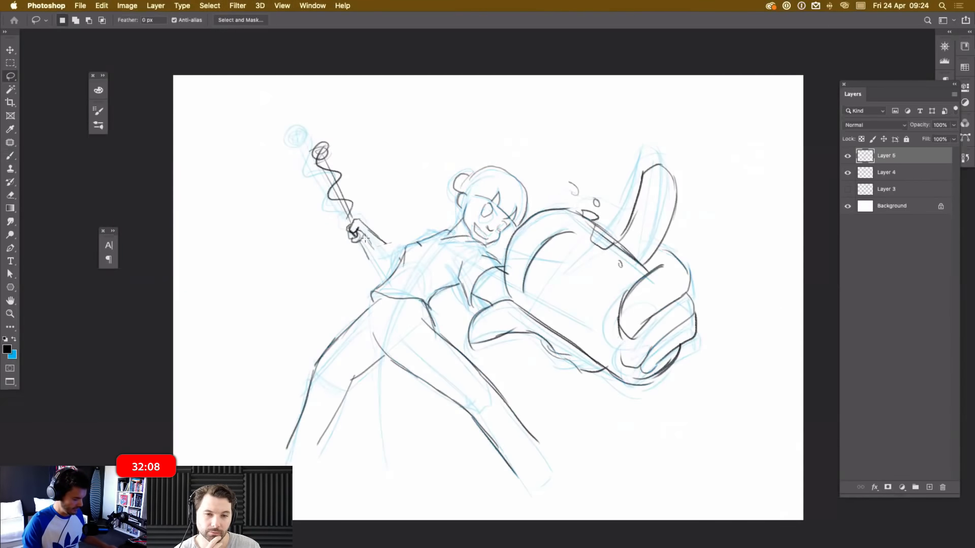
pyautogui.press('b')
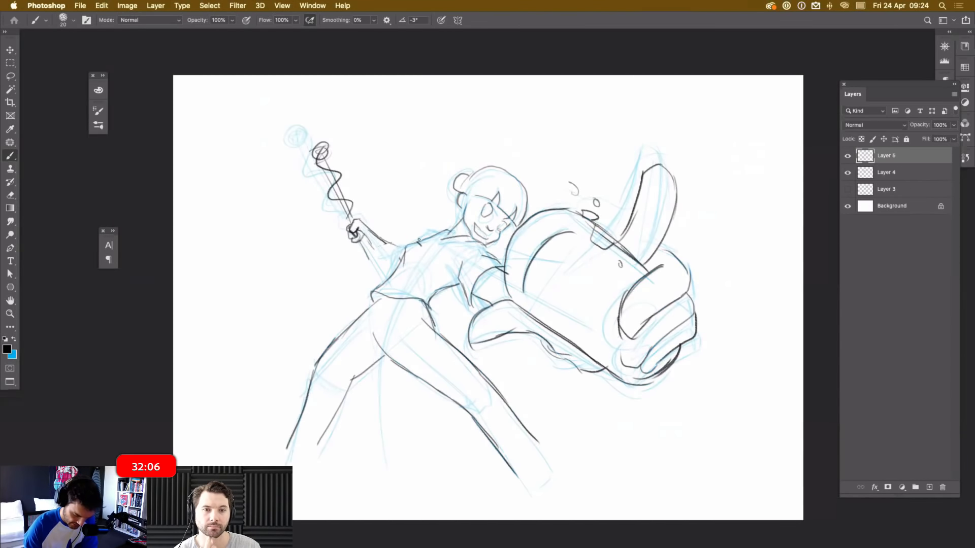
pyautogui.moveTo(422, 241)
pyautogui.mouseDown()
pyautogui.moveTo(448, 233)
pyautogui.moveTo(393, 255)
pyautogui.moveTo(367, 241)
pyautogui.moveTo(400, 264)
pyautogui.mouseUp()
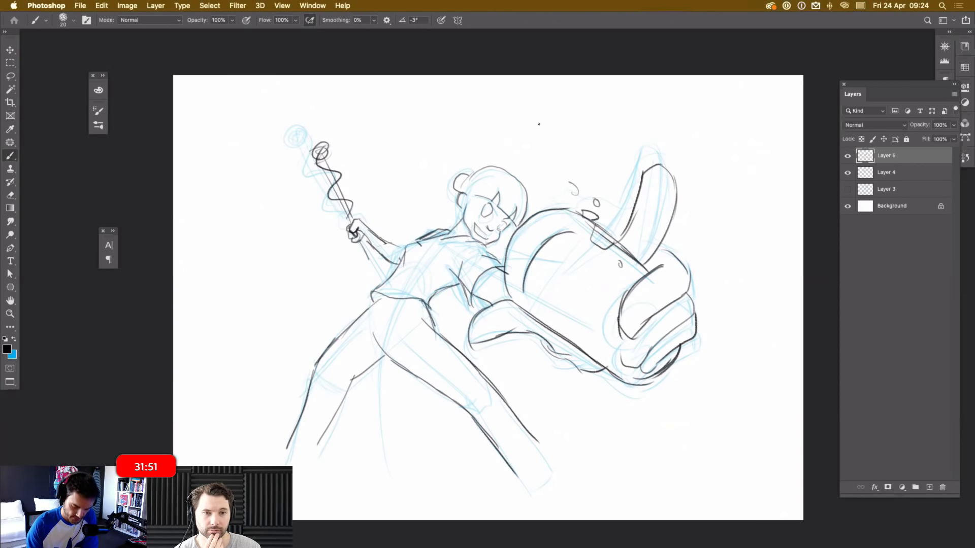
# Sketch a cone, a cylinder and a chain of growing ovals above the thumbs-up hand to demonstrate foreshortening.
pyautogui.moveTo(578, 103)
pyautogui.mouseDown()
pyautogui.moveTo(557, 122)
pyautogui.moveTo(587, 122)
pyautogui.moveTo(539, 122)
pyautogui.moveTo(567, 156)
pyautogui.moveTo(571, 99)
pyautogui.moveTo(563, 153)
pyautogui.mouseUp()
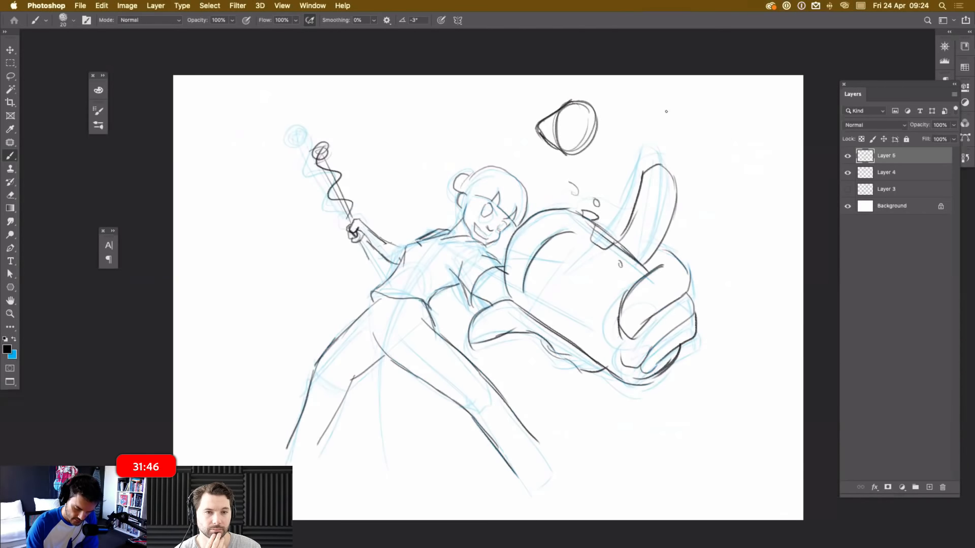
pyautogui.moveTo(636, 95)
pyautogui.mouseDown()
pyautogui.moveTo(637, 129)
pyautogui.moveTo(677, 123)
pyautogui.mouseUp()
pyautogui.moveTo(635, 95)
pyautogui.mouseDown()
pyautogui.moveTo(682, 101)
pyautogui.moveTo(687, 92)
pyautogui.moveTo(692, 113)
pyautogui.mouseUp()
pyautogui.moveTo(559, 108)
pyautogui.mouseDown()
pyautogui.moveTo(534, 124)
pyautogui.moveTo(539, 142)
pyautogui.mouseUp()
pyautogui.moveTo(534, 135); pyautogui.dragTo(562, 154)
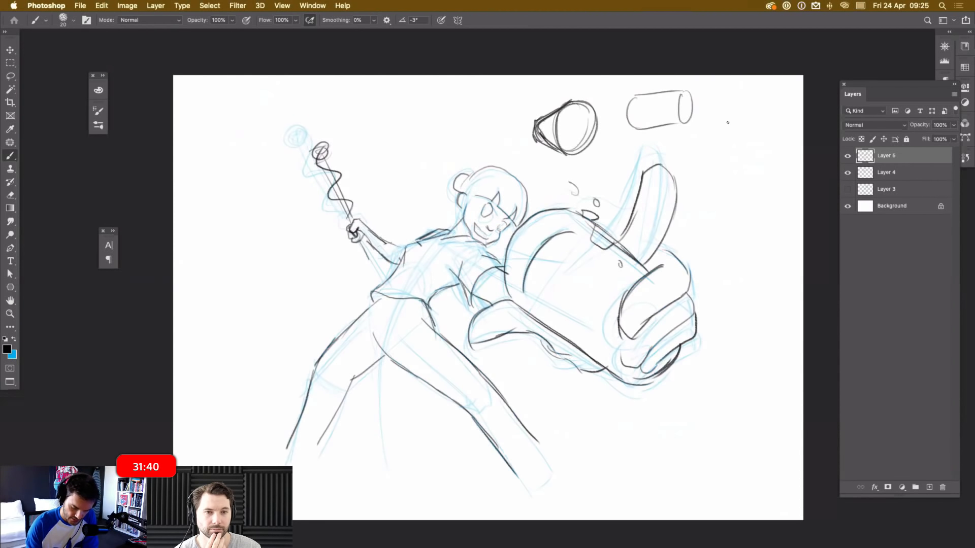
pyautogui.moveTo(727, 107); pyautogui.dragTo(727, 130)
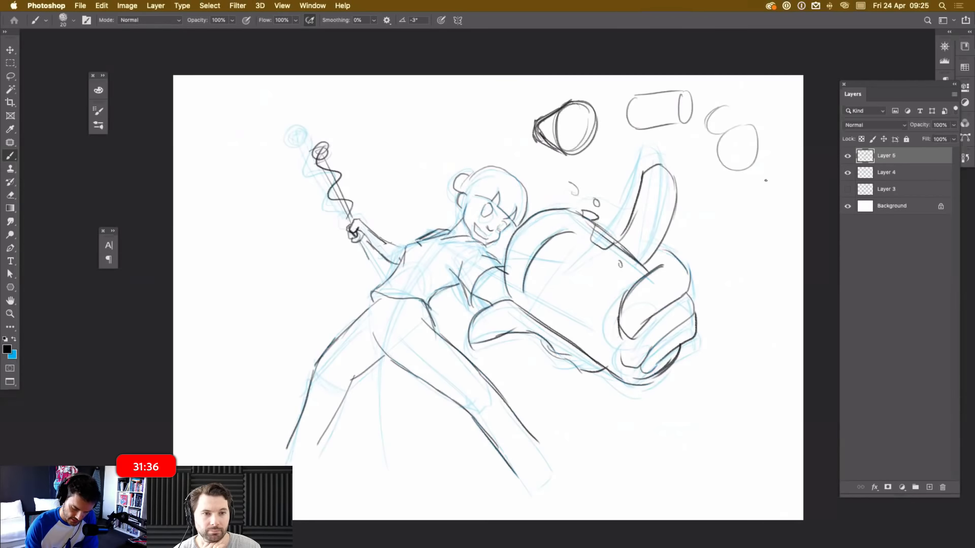
pyautogui.moveTo(764, 164); pyautogui.dragTo(772, 163)
pyautogui.moveTo(724, 218)
pyautogui.mouseDown()
pyautogui.moveTo(756, 131)
pyautogui.moveTo(785, 163)
pyautogui.mouseUp()
pyautogui.moveTo(756, 129); pyautogui.dragTo(722, 143)
pyautogui.moveTo(730, 108)
pyautogui.mouseDown()
pyautogui.moveTo(720, 148)
pyautogui.moveTo(705, 131)
pyautogui.mouseUp()
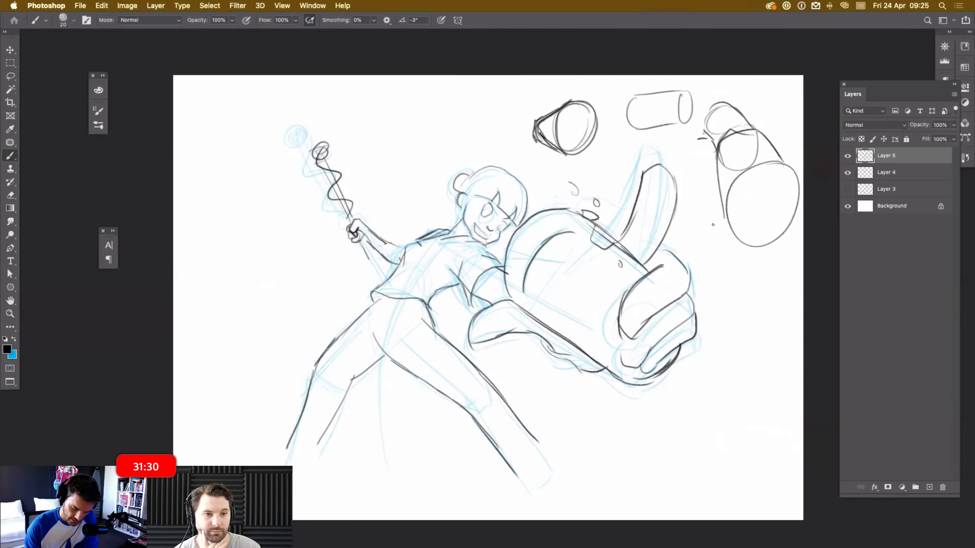
pyautogui.moveTo(757, 200)
pyautogui.mouseDown()
pyautogui.moveTo(694, 225)
pyautogui.moveTo(732, 275)
pyautogui.moveTo(800, 144)
pyautogui.mouseUp()
pyautogui.moveTo(801, 147); pyautogui.dragTo(792, 213)
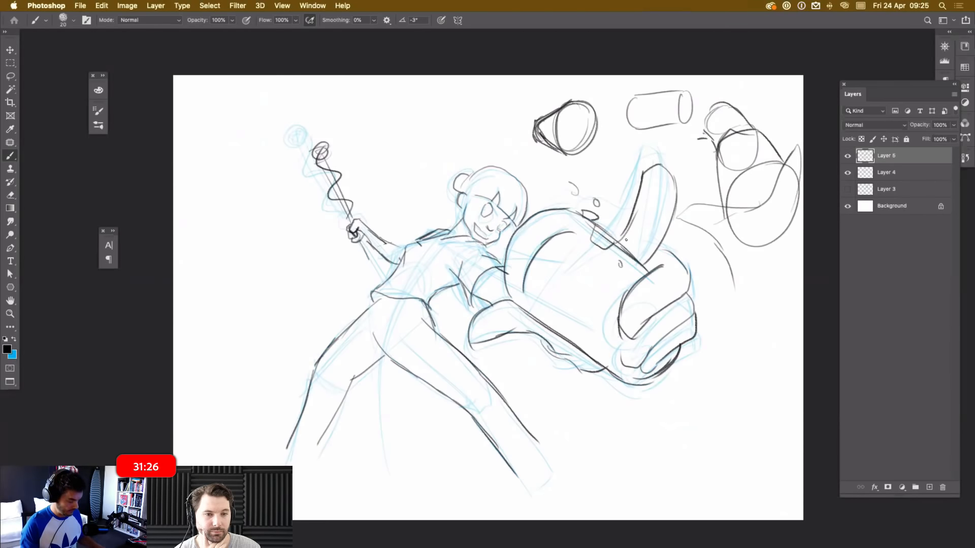
# Delete the foreshortening doodles around the thumbs-up hand.
pyautogui.press('l')
pyautogui.moveTo(794, 258)
pyautogui.mouseDown()
pyautogui.moveTo(723, 311)
pyautogui.moveTo(678, 210)
pyautogui.moveTo(537, 165)
pyautogui.moveTo(818, 139)
pyautogui.moveTo(797, 208)
pyautogui.mouseUp()
pyautogui.press('Delete')
pyautogui.press('super+d')
# Brush the staff's shaft in black from below the fist down to the jacket's waist hem.
pyautogui.press('b')
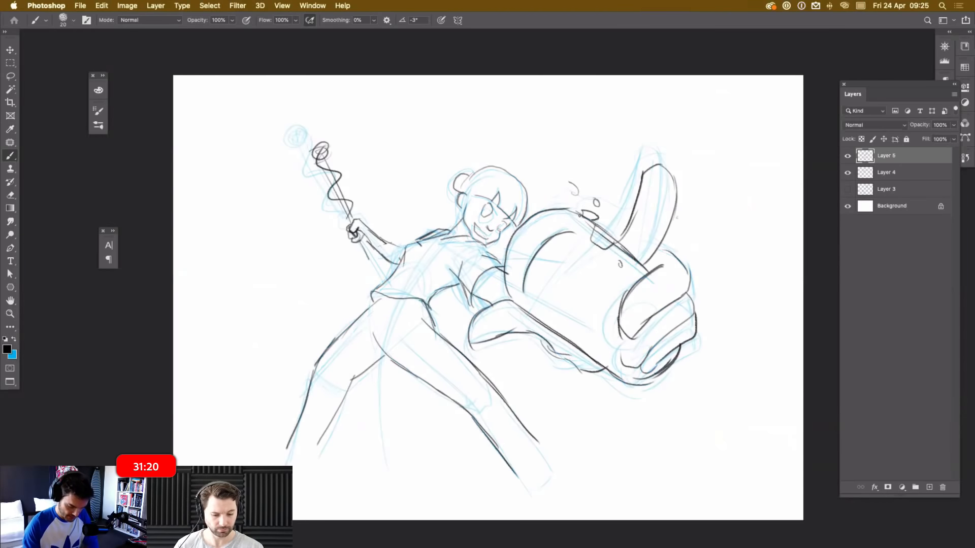
pyautogui.scroll(2, 579, 215)
pyautogui.scroll(2, 443, 243)
pyautogui.moveTo(443, 243)
pyautogui.mouseDown()
pyautogui.moveTo(463, 247)
pyautogui.moveTo(479, 322)
pyautogui.mouseUp()
pyautogui.moveTo(450, 250); pyautogui.dragTo(480, 308)
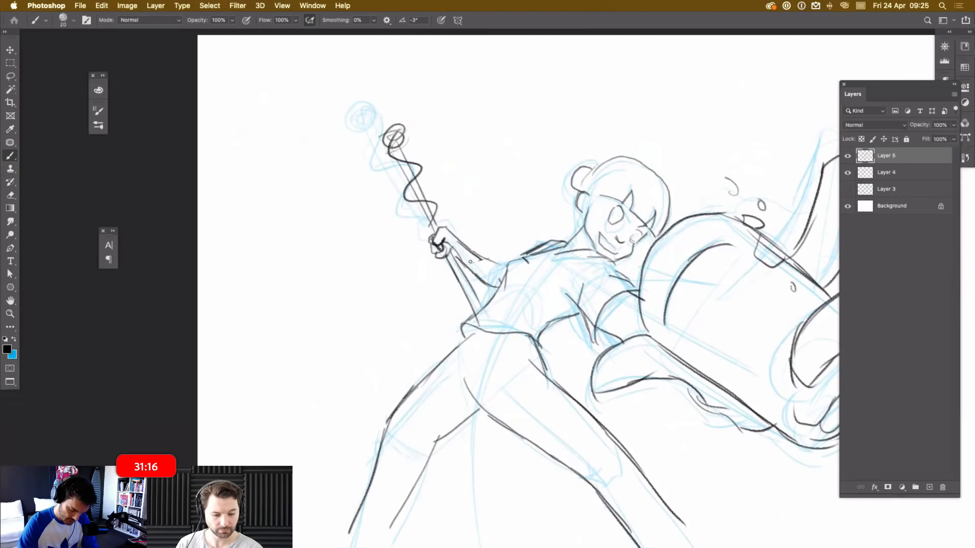
# Try to erase the overlapping lines just below the fist, and undo the latest changes.
pyautogui.press('super+equal')
pyautogui.press('super+plus')
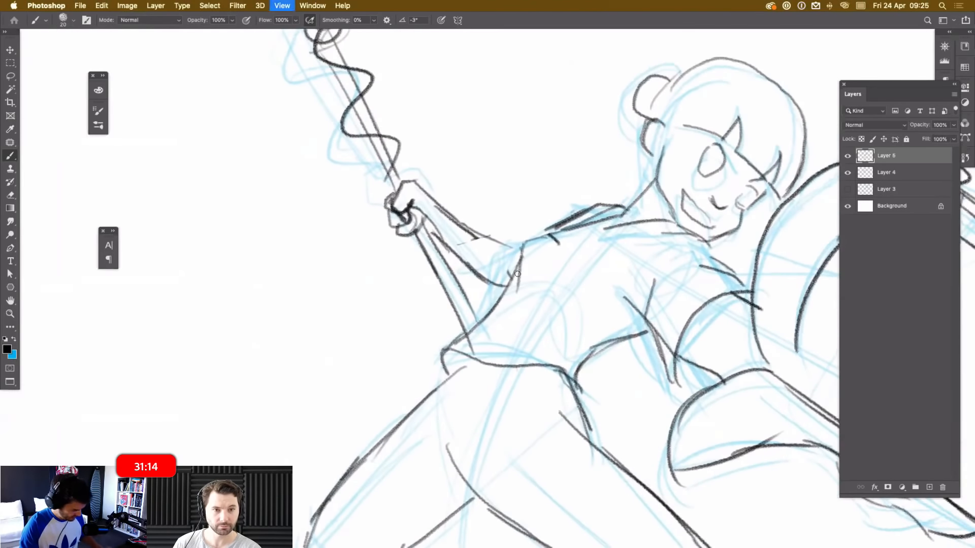
pyautogui.moveTo(515, 274); pyautogui.dragTo(584, 311)
pyautogui.press('e')
pyautogui.moveTo(472, 262)
pyautogui.mouseDown()
pyautogui.moveTo(445, 259)
pyautogui.moveTo(440, 247)
pyautogui.moveTo(464, 249)
pyautogui.moveTo(472, 280)
pyautogui.moveTo(442, 241)
pyautogui.moveTo(488, 270)
pyautogui.mouseUp()
pyautogui.press('b')
pyautogui.press('super+z')
pyautogui.press('super+z')
pyautogui.press('super+z')
pyautogui.press('super+z')
# Redraw the staff's edges between the fist and the jacket hem with heavier black strokes.
pyautogui.moveTo(450, 262)
pyautogui.mouseDown()
pyautogui.moveTo(472, 261)
pyautogui.moveTo(527, 346)
pyautogui.mouseUp()
pyautogui.moveTo(474, 227); pyautogui.dragTo(538, 381)
pyautogui.moveTo(469, 272); pyautogui.dragTo(529, 382)
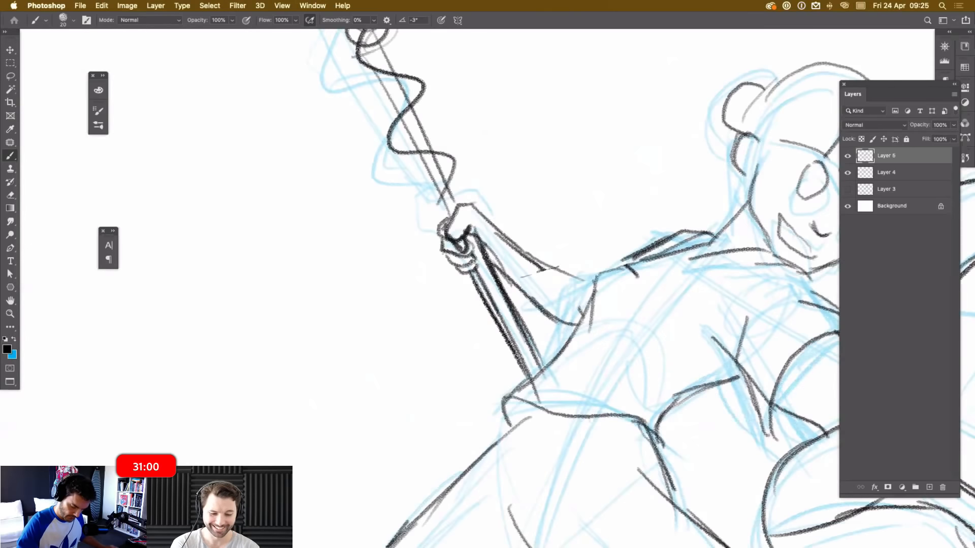
# Doodle a stick figure inside two circles above the thumbs-up arm, with a horizontal line on either side of it.
pyautogui.press('super+minus')
pyautogui.press('super+minus')
pyautogui.press('super+minus')
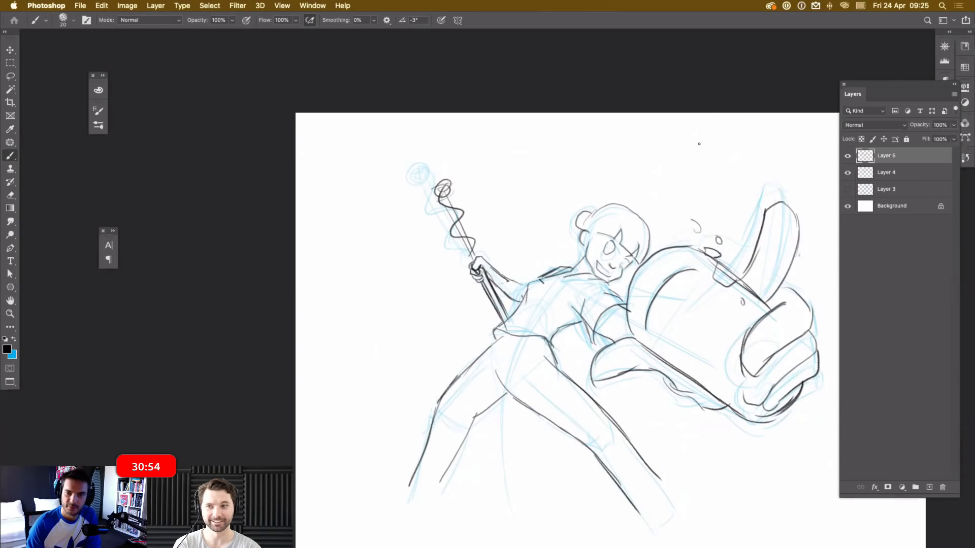
pyautogui.moveTo(700, 216)
pyautogui.mouseDown()
pyautogui.moveTo(665, 137)
pyautogui.moveTo(685, 156)
pyautogui.mouseUp()
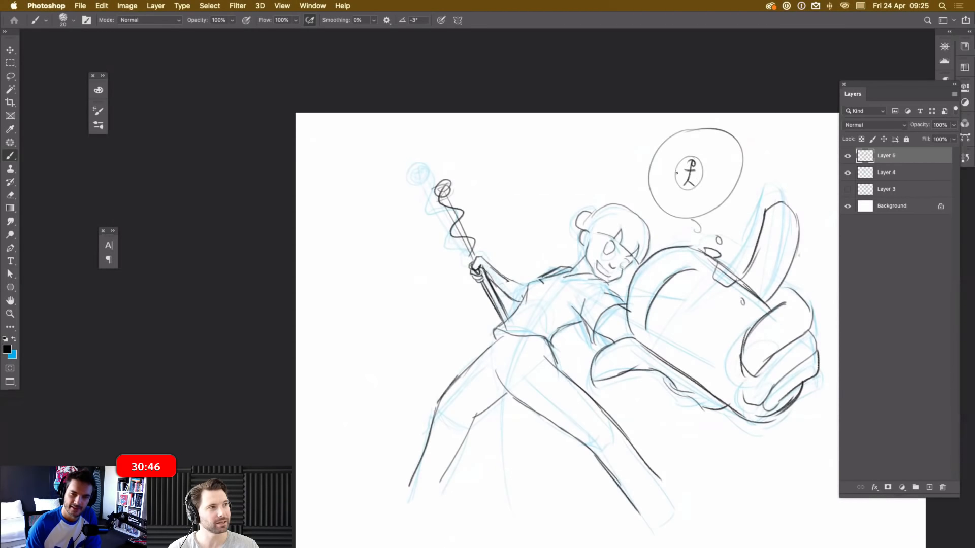
pyautogui.moveTo(702, 173); pyautogui.dragTo(746, 176)
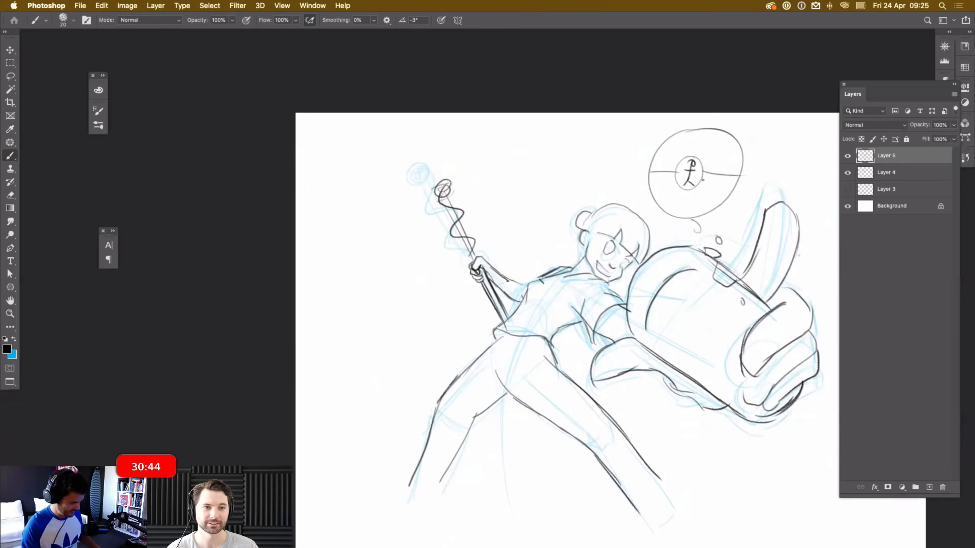
# Delete the circled stick-figure doodle above the thumbs-up arm and clear the selection.
pyautogui.press('l')
pyautogui.moveTo(764, 133)
pyautogui.mouseDown()
pyautogui.moveTo(739, 196)
pyautogui.moveTo(710, 218)
pyautogui.moveTo(678, 220)
pyautogui.moveTo(651, 206)
pyautogui.moveTo(654, 130)
pyautogui.moveTo(751, 122)
pyautogui.mouseUp()
pyautogui.press('Delete')
pyautogui.hotkey('ctrl', 'd')
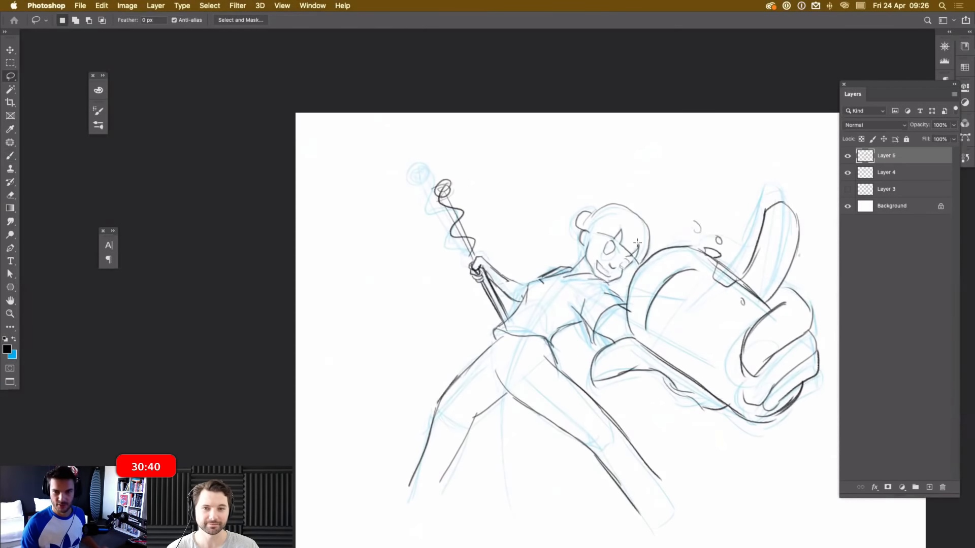
# Add a new layer between the blue sketch on Layer 4 and the black line art layer.
pyautogui.moveTo(646, 361); pyautogui.dragTo(564, 323)
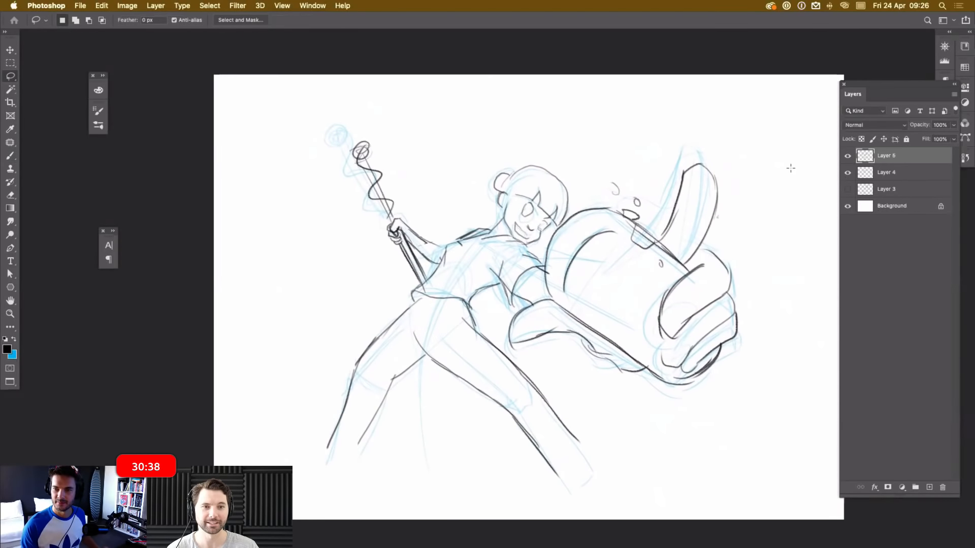
pyautogui.press('super+minus')
pyautogui.press('super+plus')
pyautogui.moveTo(531, 321); pyautogui.dragTo(508, 310)
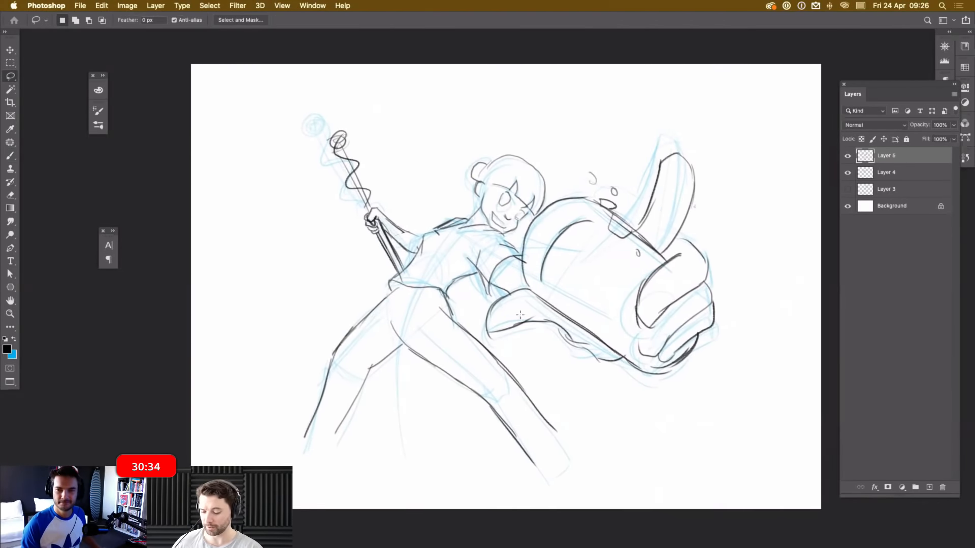
pyautogui.click(906, 178)
pyautogui.click(929, 487)
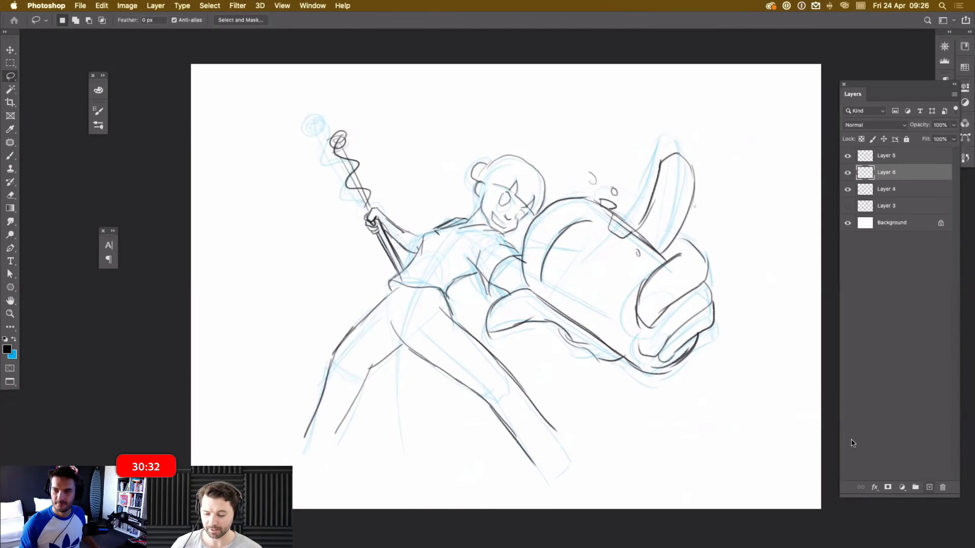
# Brush a four-sided perspective frame in loose black lines around the figure, narrow on the staff side and widening toward the thumbs-up hand.
pyautogui.press('b')
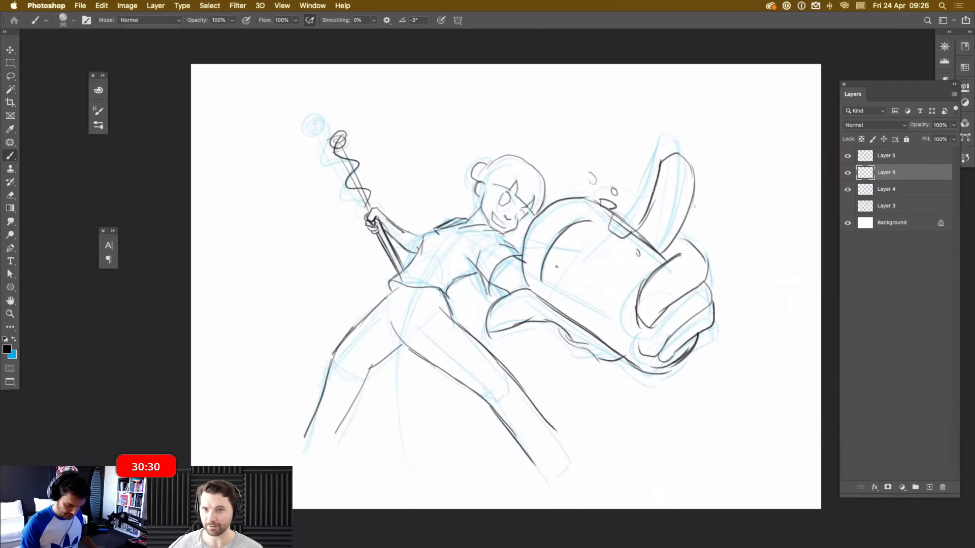
pyautogui.moveTo(598, 326); pyautogui.dragTo(513, 321)
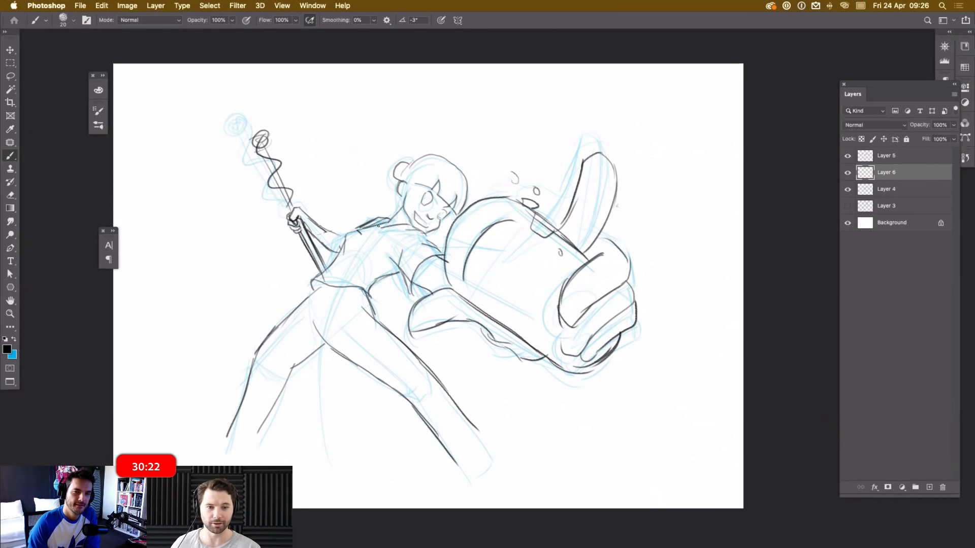
pyautogui.moveTo(245, 201)
pyautogui.mouseDown()
pyautogui.moveTo(227, 322)
pyautogui.moveTo(581, 162)
pyautogui.mouseUp()
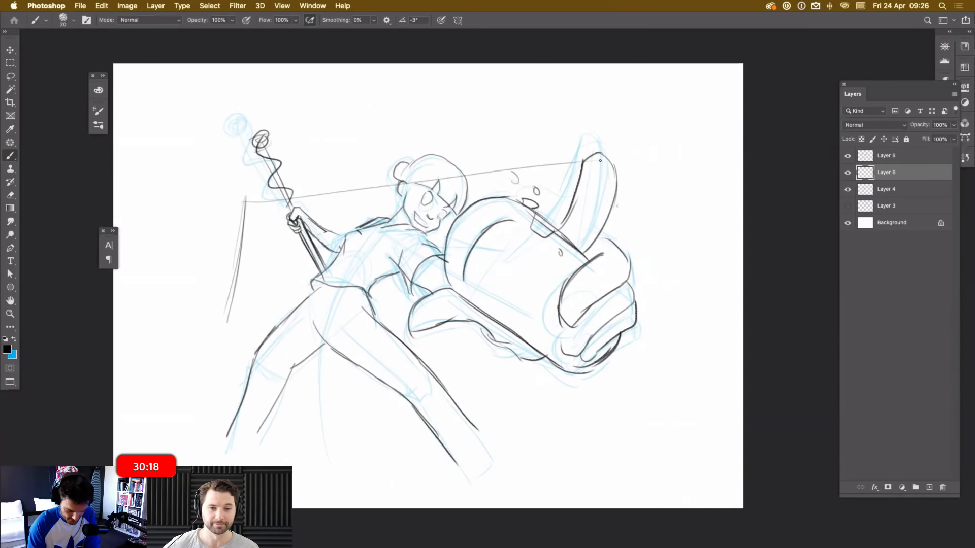
pyautogui.moveTo(252, 204); pyautogui.dragTo(634, 153)
pyautogui.moveTo(218, 322)
pyautogui.mouseDown()
pyautogui.moveTo(619, 436)
pyautogui.moveTo(378, 382)
pyautogui.moveTo(615, 444)
pyautogui.mouseUp()
pyautogui.moveTo(227, 208); pyautogui.dragTo(676, 139)
pyautogui.moveTo(547, 163)
pyautogui.mouseDown()
pyautogui.moveTo(704, 134)
pyautogui.moveTo(635, 446)
pyautogui.mouseUp()
pyautogui.moveTo(219, 318); pyautogui.dragTo(652, 440)
pyautogui.moveTo(239, 202); pyautogui.dragTo(215, 344)
pyautogui.moveTo(220, 216); pyautogui.dragTo(679, 142)
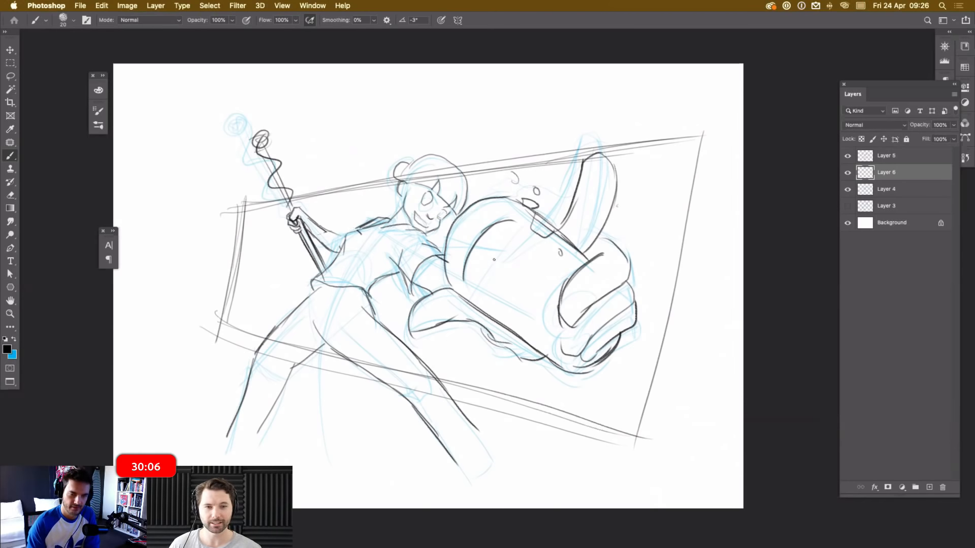
pyautogui.moveTo(215, 332); pyautogui.dragTo(641, 436)
pyautogui.moveTo(694, 142); pyautogui.dragTo(649, 461)
pyautogui.moveTo(245, 203)
pyautogui.mouseDown()
pyautogui.moveTo(220, 325)
pyautogui.moveTo(705, 133)
pyautogui.moveTo(644, 441)
pyautogui.mouseUp()
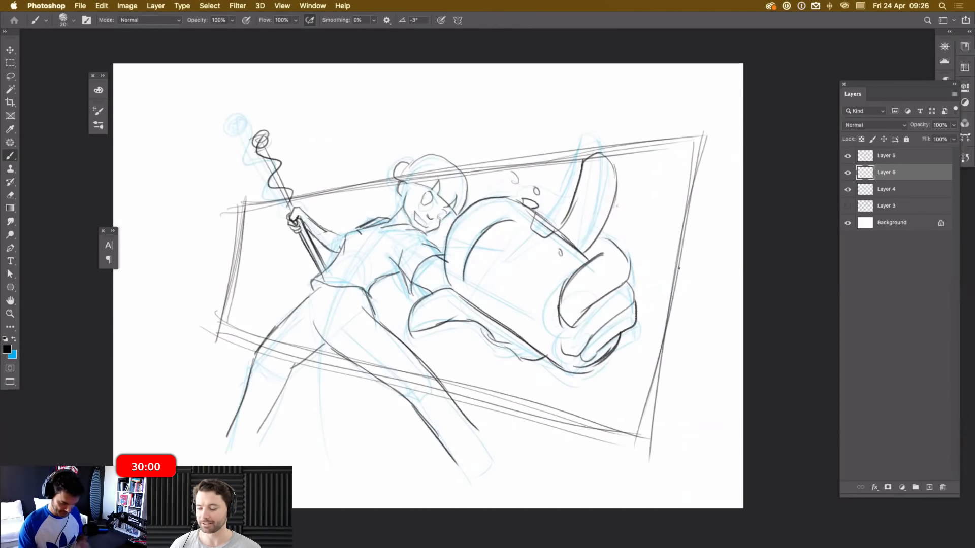
# Crop the canvas at its upper and lower edges to a wider landscape format, cutting off the figure's feet.
pyautogui.press('c')
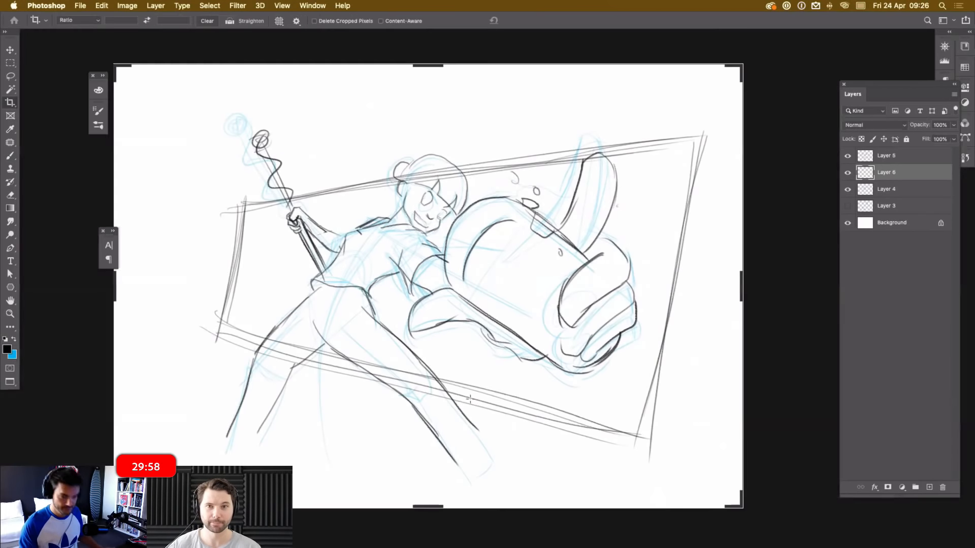
pyautogui.moveTo(428, 508); pyautogui.dragTo(428, 484)
pyautogui.moveTo(428, 90); pyautogui.dragTo(432, 104)
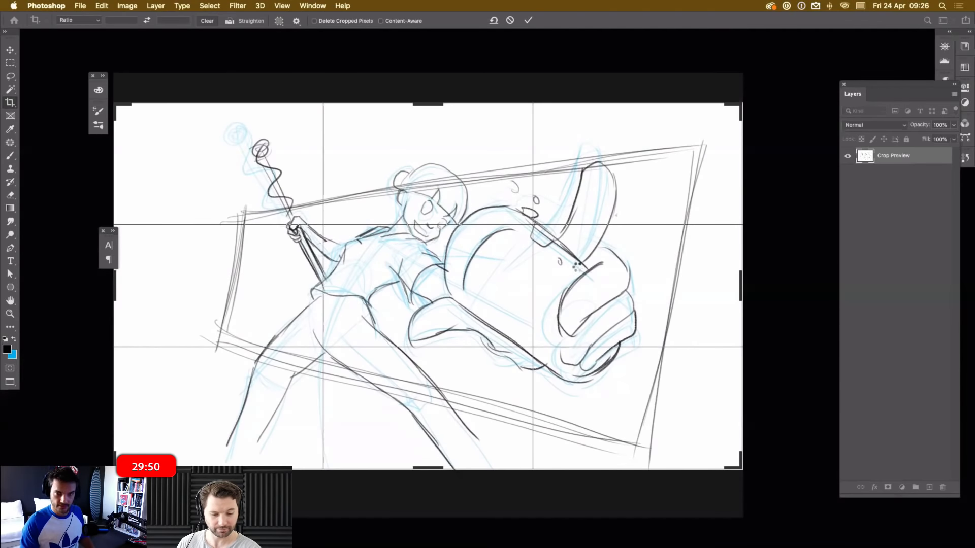
pyautogui.press('Return')
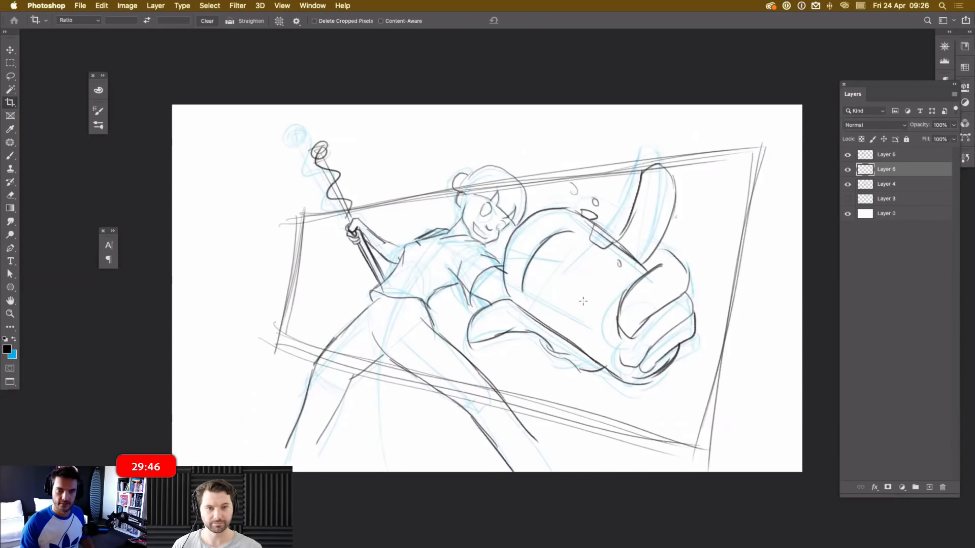
# Scale the perspective frame to 101.55% width and 115.27% height, and recentre it around the figure.
pyautogui.click(847, 170)
pyautogui.click(848, 169)
pyautogui.press('super+t')
pyautogui.moveTo(257, 137); pyautogui.dragTo(180, 80)
pyautogui.moveTo(430, 217)
pyautogui.mouseDown()
pyautogui.moveTo(437, 224)
pyautogui.moveTo(414, 220)
pyautogui.mouseUp()
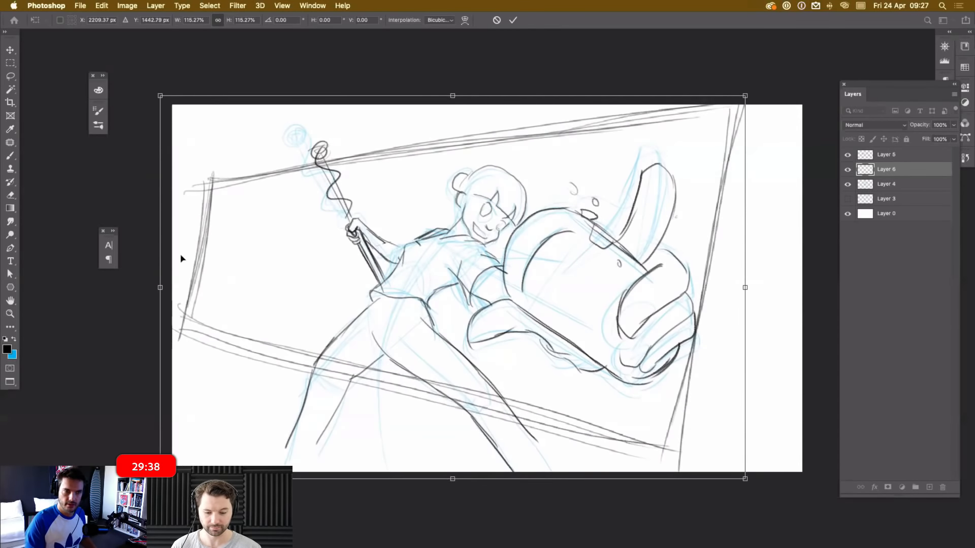
pyautogui.moveTo(160, 289); pyautogui.dragTo(228, 288)
pyautogui.moveTo(483, 269); pyautogui.dragTo(448, 265)
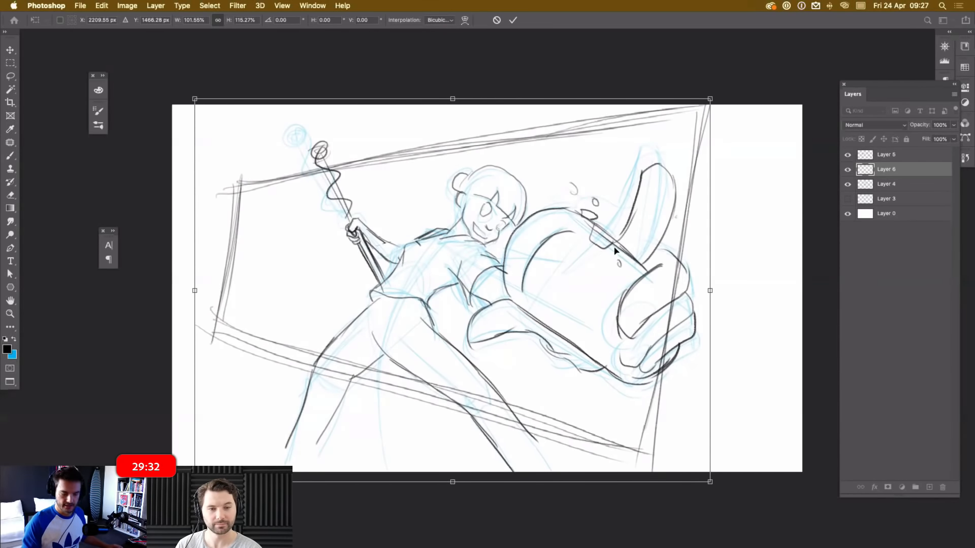
pyautogui.press('Return')
# Rotate the perspective frame slightly counter-clockwise and nudge it into place around the figure.
pyautogui.press('c')
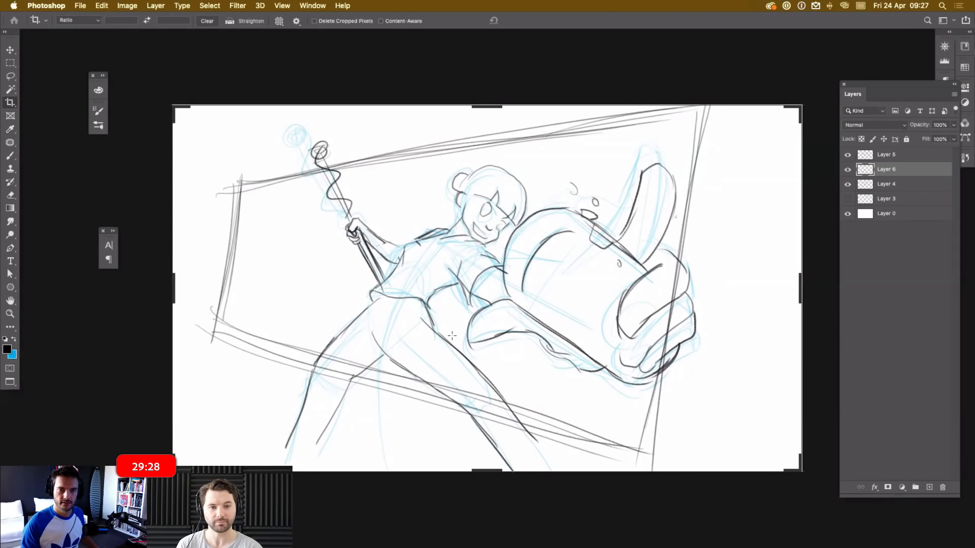
pyautogui.hotkey('ctrl', 't')
pyautogui.moveTo(738, 90); pyautogui.dragTo(727, 76)
pyautogui.moveTo(625, 173); pyautogui.dragTo(625, 177)
pyautogui.press('Return')
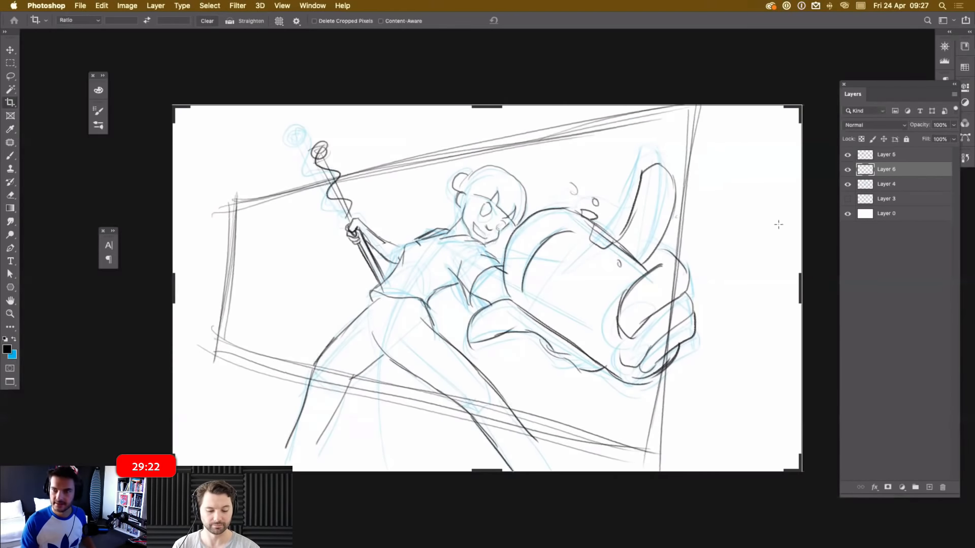
# Erase the figure's grinning mouth and the ear line on the black line art layer.
pyautogui.click(896, 158)
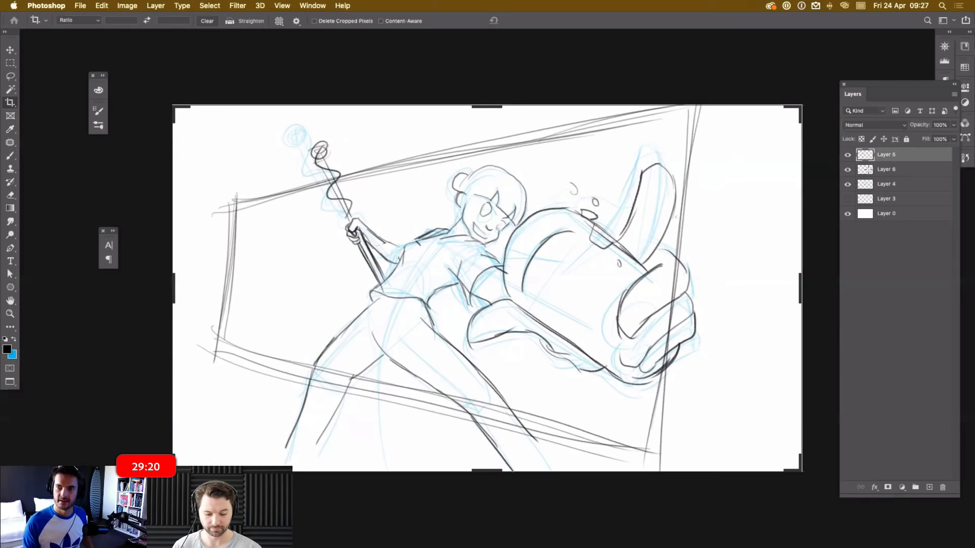
pyautogui.press('super+plus')
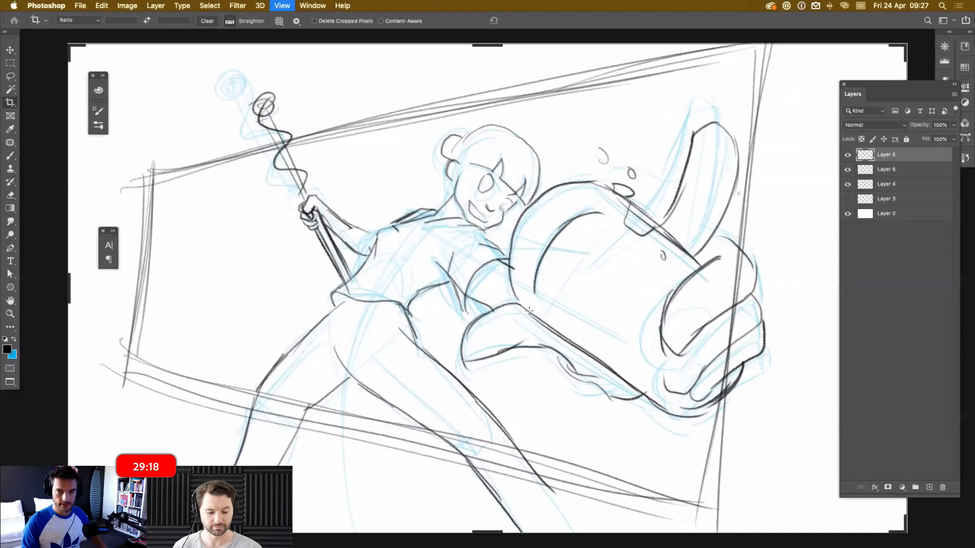
pyautogui.press('b')
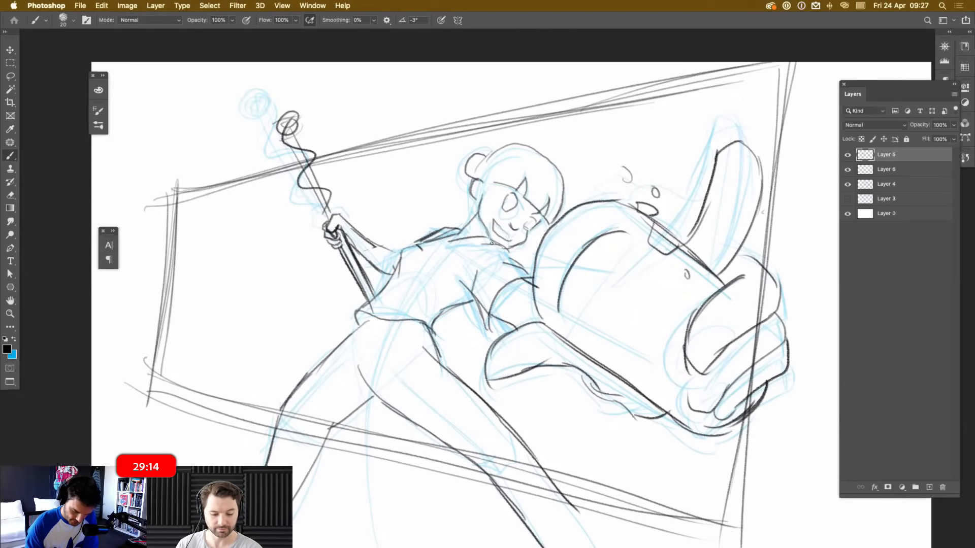
pyautogui.press('super+plus')
pyautogui.press('super+plus')
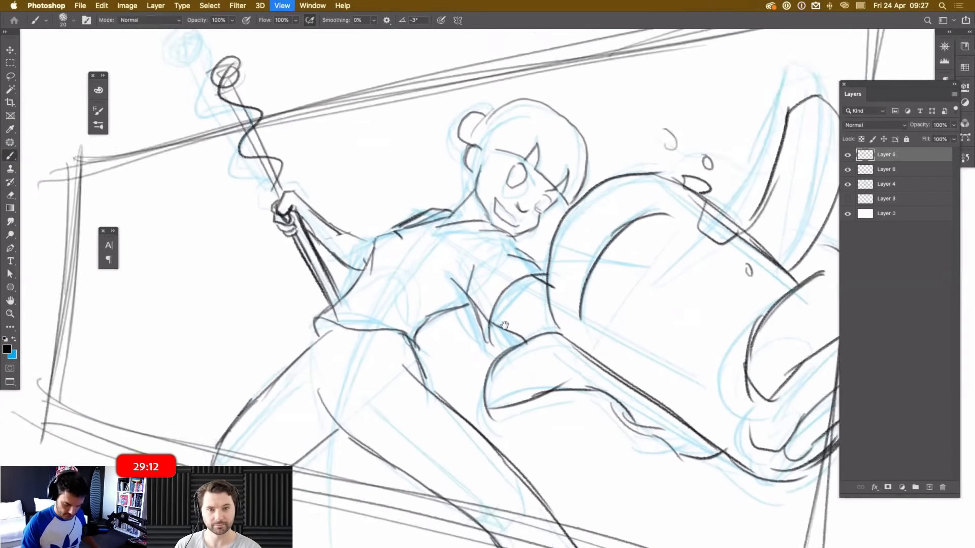
pyautogui.press('e')
pyautogui.moveTo(520, 165)
pyautogui.mouseDown()
pyautogui.moveTo(477, 254)
pyautogui.moveTo(492, 274)
pyautogui.moveTo(429, 225)
pyautogui.moveTo(435, 214)
pyautogui.moveTo(434, 235)
pyautogui.moveTo(485, 291)
pyautogui.mouseUp()
pyautogui.press('b')
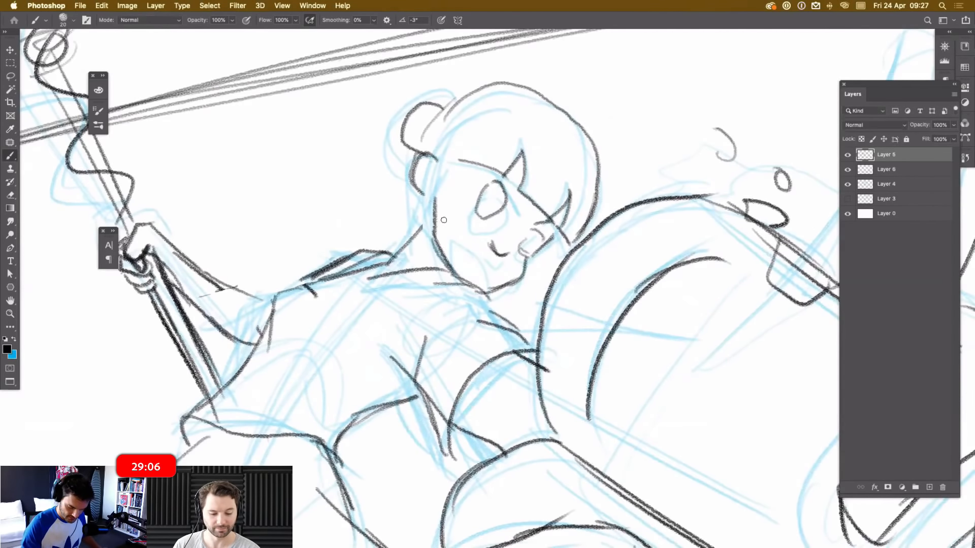
pyautogui.press('e')
pyautogui.moveTo(428, 195)
pyautogui.mouseDown()
pyautogui.moveTo(432, 162)
pyautogui.moveTo(419, 163)
pyautogui.mouseUp()
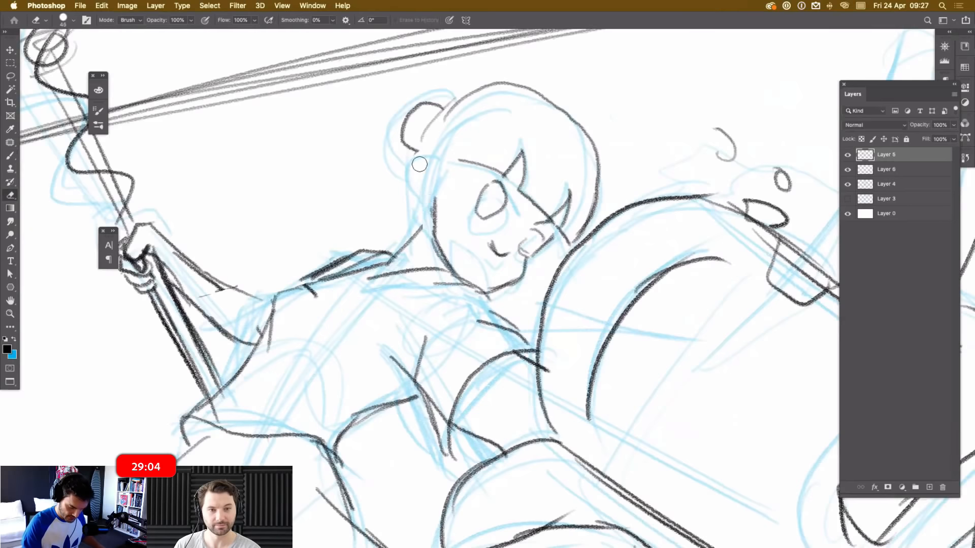
# Redraw the figure's ear and the line running down the back of the neck in black.
pyautogui.press('b')
pyautogui.moveTo(431, 206)
pyautogui.mouseDown()
pyautogui.moveTo(420, 171)
pyautogui.moveTo(439, 177)
pyautogui.mouseUp()
pyautogui.moveTo(428, 131)
pyautogui.mouseDown()
pyautogui.moveTo(415, 176)
pyautogui.moveTo(418, 236)
pyautogui.moveTo(432, 208)
pyautogui.moveTo(510, 287)
pyautogui.mouseUp()
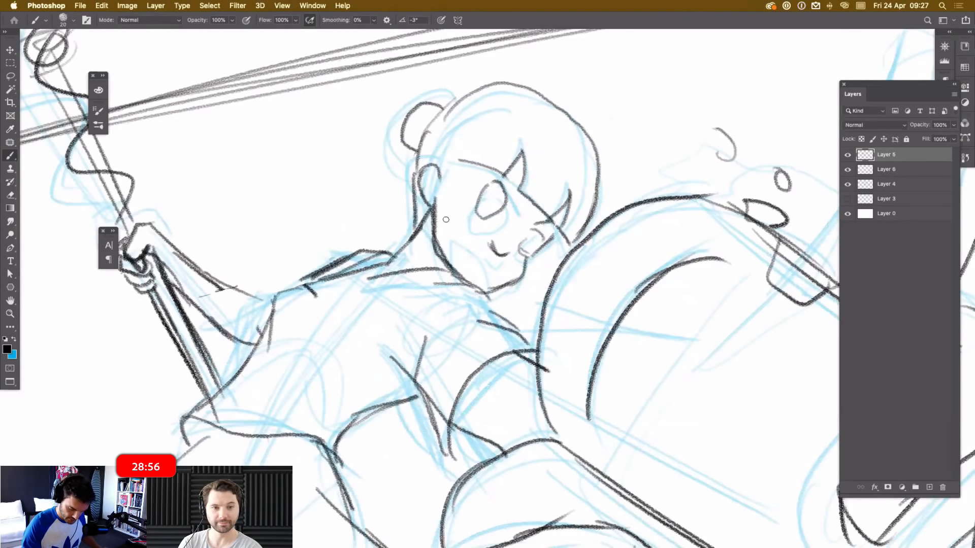
# Draw a face mask across the nose and jaw with straps running to the ear, and darken the winking eye.
pyautogui.moveTo(460, 209)
pyautogui.mouseDown()
pyautogui.moveTo(443, 234)
pyautogui.moveTo(479, 223)
pyautogui.moveTo(525, 274)
pyautogui.mouseUp()
pyautogui.moveTo(441, 178)
pyautogui.mouseDown()
pyautogui.moveTo(457, 205)
pyautogui.moveTo(427, 236)
pyautogui.mouseUp()
pyautogui.moveTo(497, 290); pyautogui.dragTo(525, 268)
pyautogui.moveTo(538, 228)
pyautogui.mouseDown()
pyautogui.moveTo(517, 248)
pyautogui.moveTo(547, 230)
pyautogui.mouseUp()
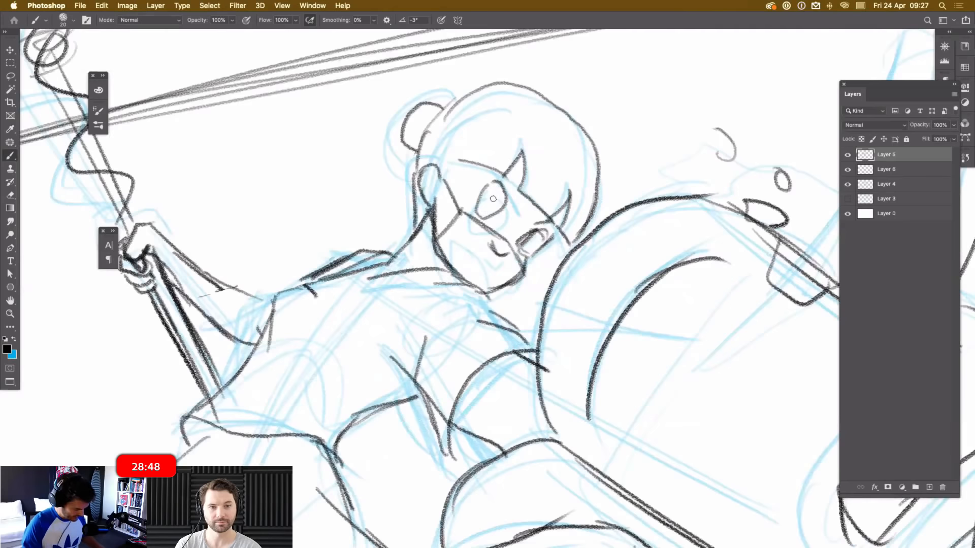
# Darken the outline of the figure's open eye with heavier black strokes.
pyautogui.moveTo(506, 202)
pyautogui.mouseDown()
pyautogui.moveTo(484, 221)
pyautogui.moveTo(474, 210)
pyautogui.moveTo(483, 193)
pyautogui.mouseUp()
pyautogui.moveTo(497, 181)
pyautogui.mouseDown()
pyautogui.moveTo(508, 198)
pyautogui.moveTo(490, 220)
pyautogui.mouseUp()
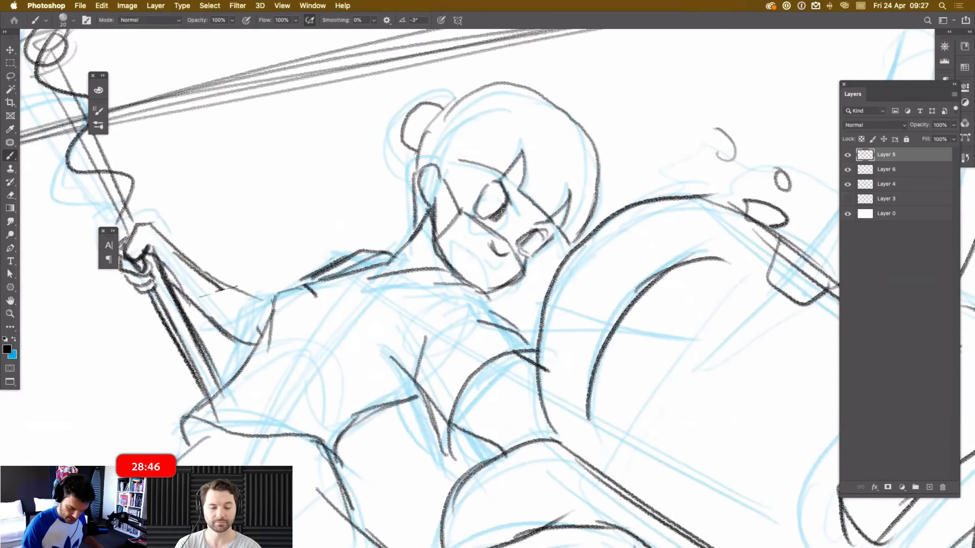
pyautogui.moveTo(495, 180); pyautogui.dragTo(481, 219)
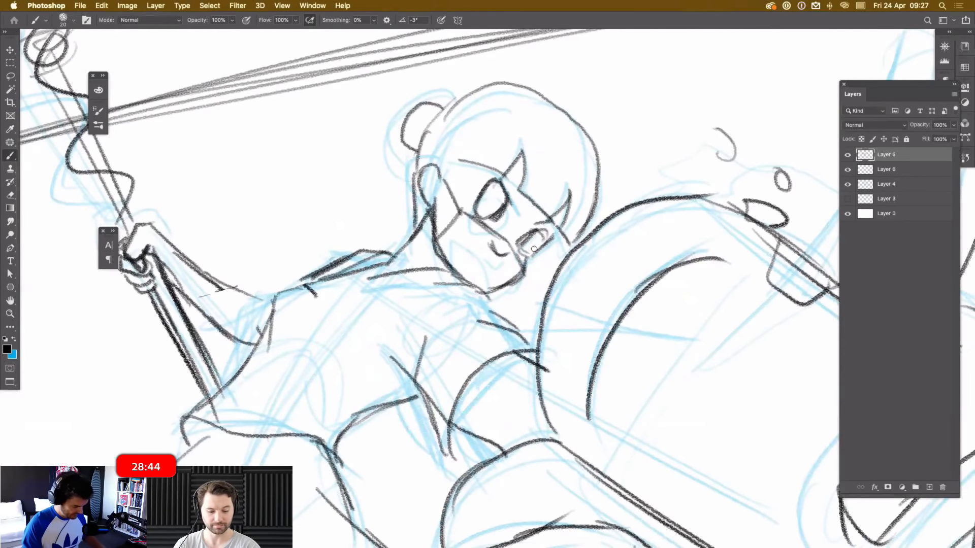
# Flip the whole canvas horizontally.
pyautogui.press('super+minus')
pyautogui.press('super+minus')
pyautogui.press('super+minus')
pyautogui.press('super+minus')
pyautogui.press('super+plus')
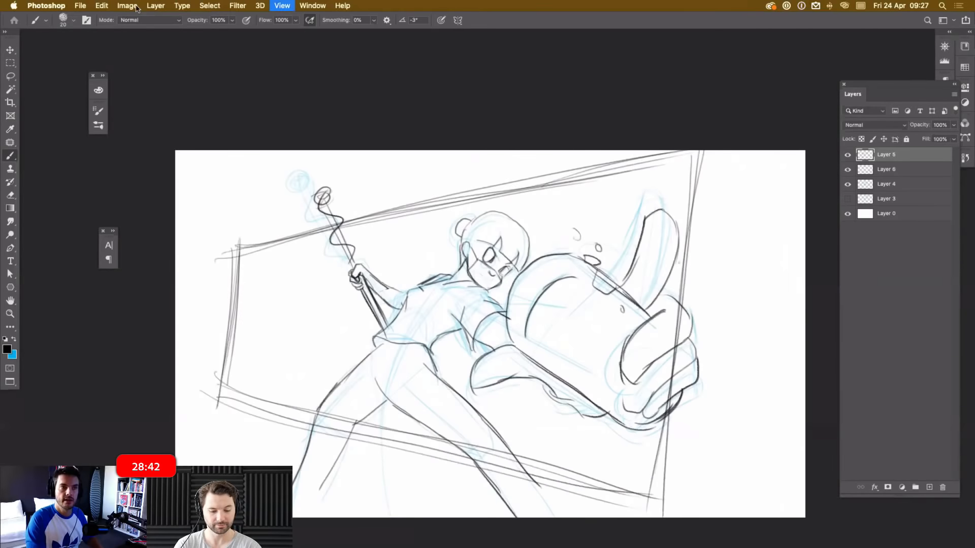
pyautogui.click(136, 7)
pyautogui.moveTo(184, 101)
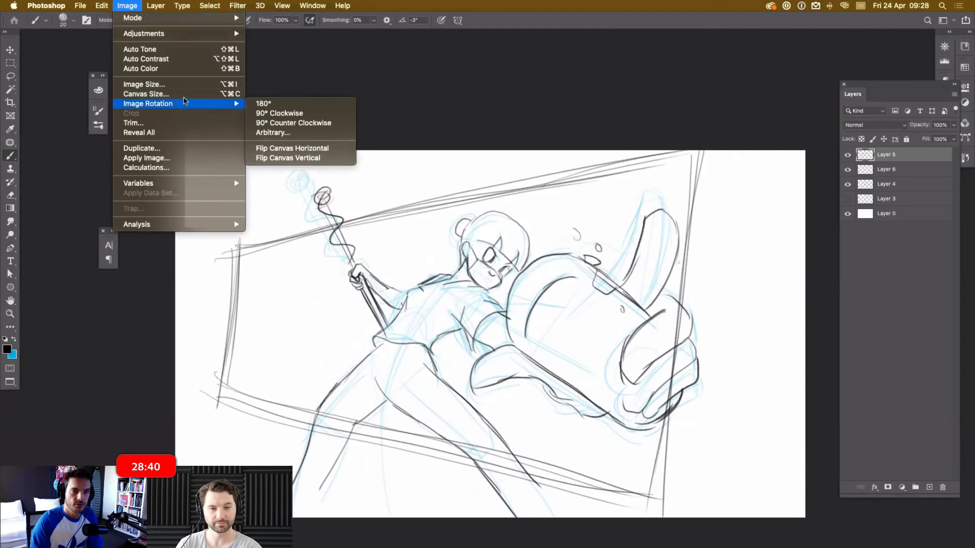
pyautogui.click(314, 148)
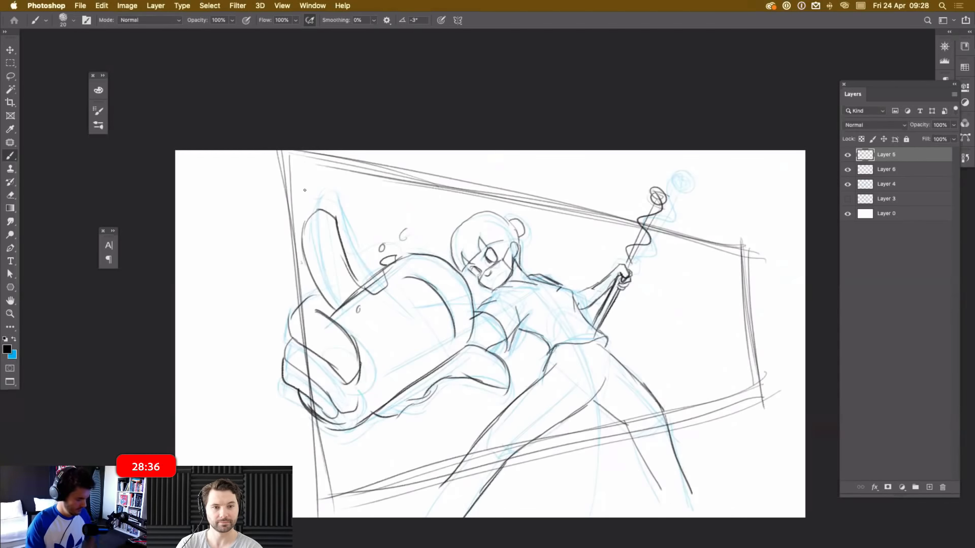
# Undo and redo the canvas flip to compare both orientations, ending on the mirrored one.
pyautogui.hotkey('ctrl', 'z')
pyautogui.hotkey('ctrl', 'shift', 'z')
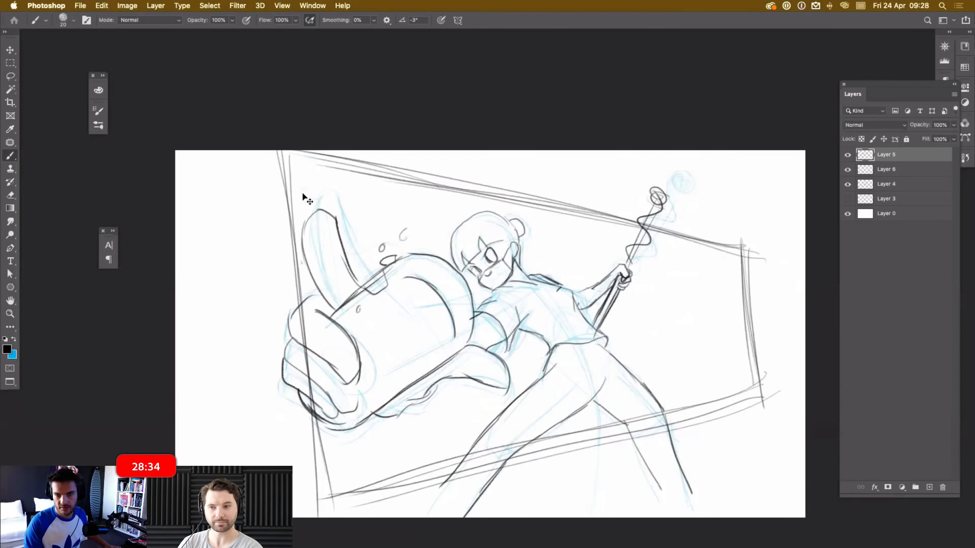
pyautogui.hotkey('ctrl', 'z')
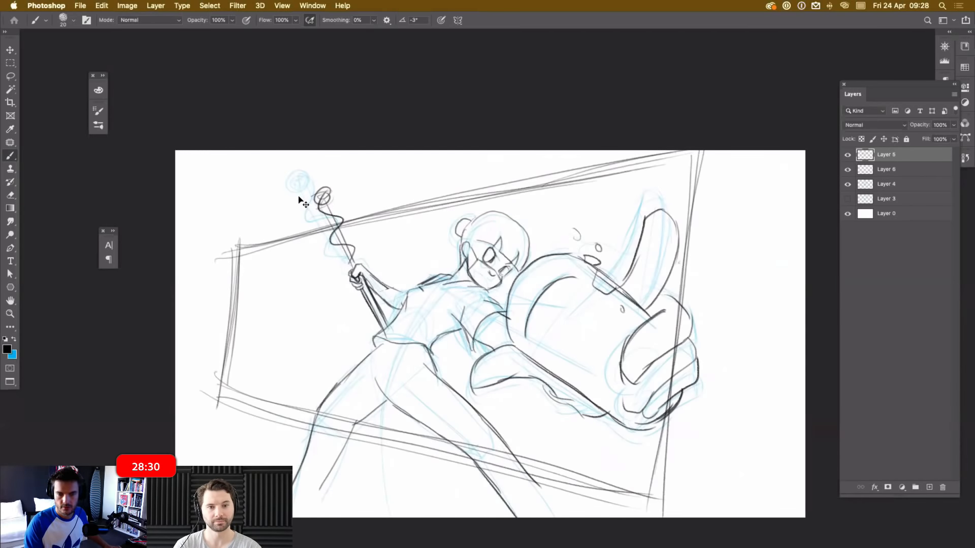
pyautogui.press('super+shift+z')
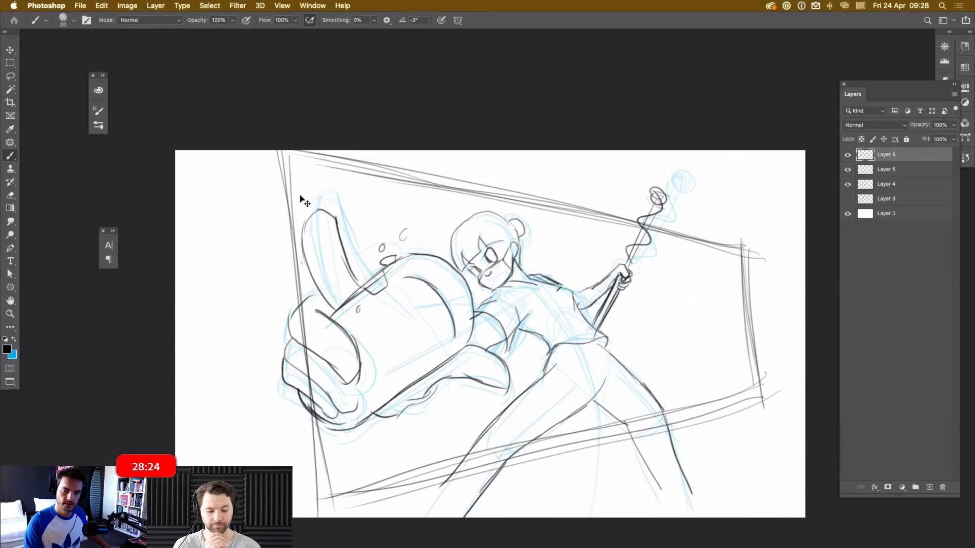
# Darken the outline of the figure's head on the side nearest the oversized arm.
pyautogui.press('super+plus')
pyautogui.moveTo(537, 355); pyautogui.dragTo(536, 322)
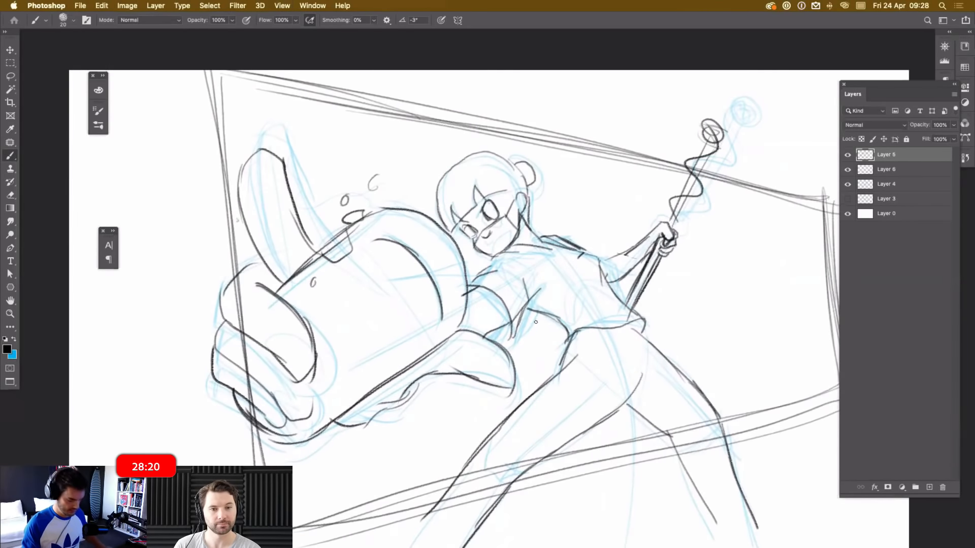
pyautogui.press('super+plus')
pyautogui.press('super+plus')
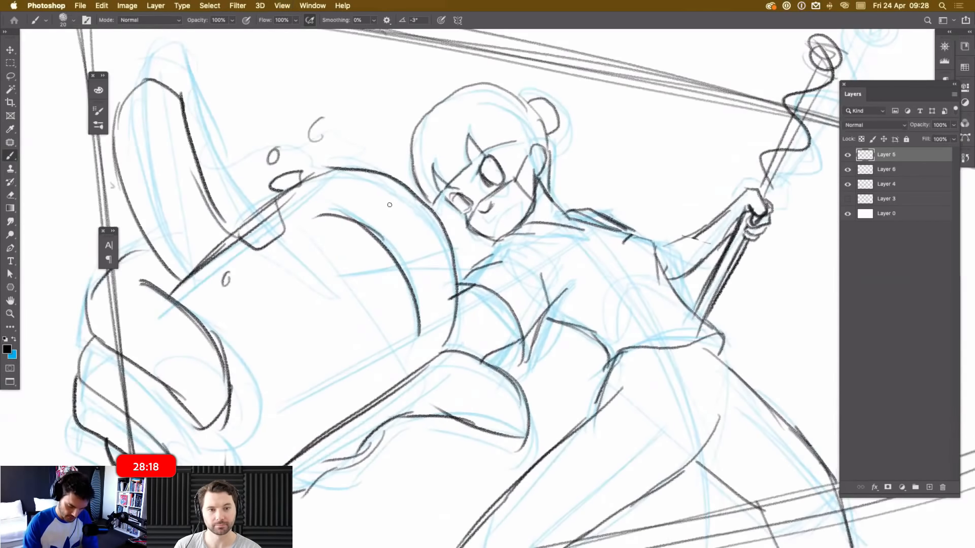
pyautogui.moveTo(384, 209); pyautogui.dragTo(357, 260)
pyautogui.moveTo(391, 176)
pyautogui.mouseDown()
pyautogui.moveTo(393, 247)
pyautogui.moveTo(402, 253)
pyautogui.mouseUp()
pyautogui.moveTo(389, 216); pyautogui.dragTo(406, 249)
pyautogui.moveTo(390, 213)
pyautogui.mouseDown()
pyautogui.moveTo(406, 254)
pyautogui.moveTo(424, 201)
pyautogui.moveTo(454, 185)
pyautogui.moveTo(464, 198)
pyautogui.mouseUp()
pyautogui.moveTo(385, 190)
pyautogui.mouseDown()
pyautogui.moveTo(401, 166)
pyautogui.moveTo(457, 142)
pyautogui.mouseUp()
pyautogui.moveTo(457, 175); pyautogui.dragTo(486, 199)
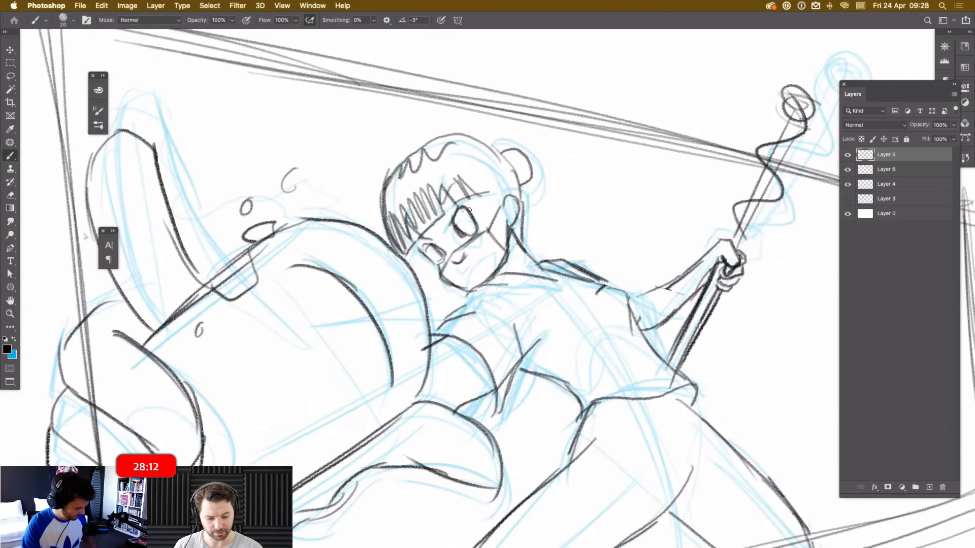
pyautogui.press('super+z')
pyautogui.press('super+z')
pyautogui.press('super+z')
pyautogui.press('super+z')
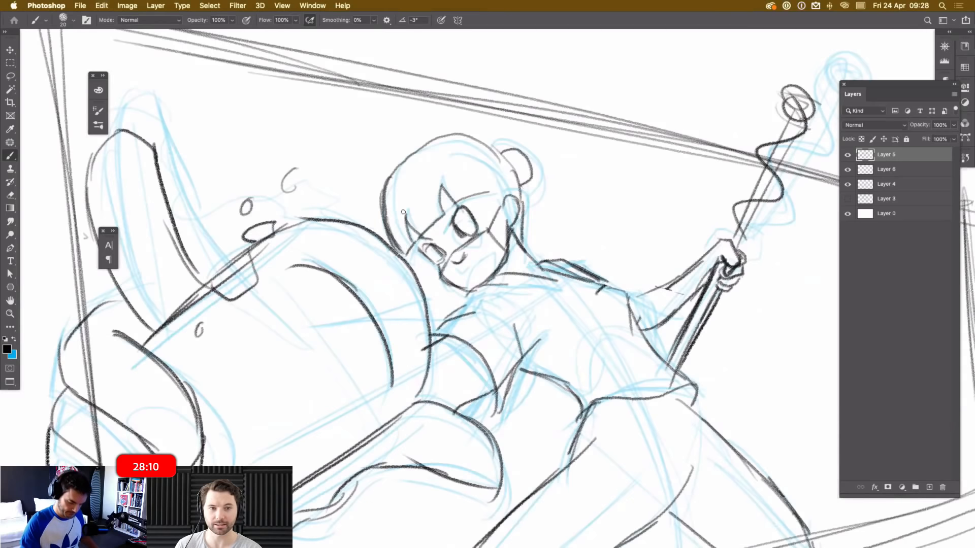
# Draw a curved hair line across the crown, then redraw the fringe edge and head outline up to the bun.
pyautogui.moveTo(392, 229)
pyautogui.mouseDown()
pyautogui.moveTo(443, 191)
pyautogui.moveTo(451, 153)
pyautogui.mouseUp()
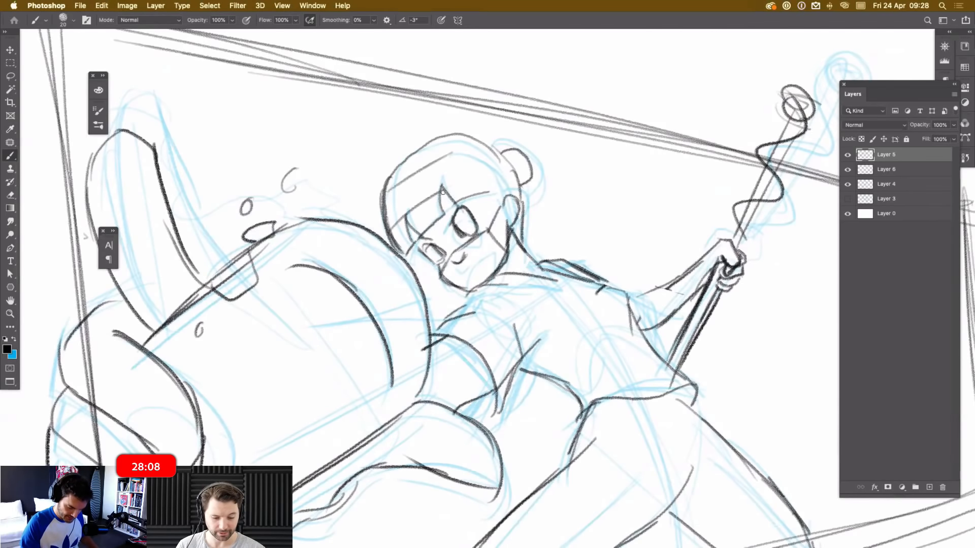
pyautogui.press('super+z')
pyautogui.moveTo(389, 190); pyautogui.dragTo(459, 136)
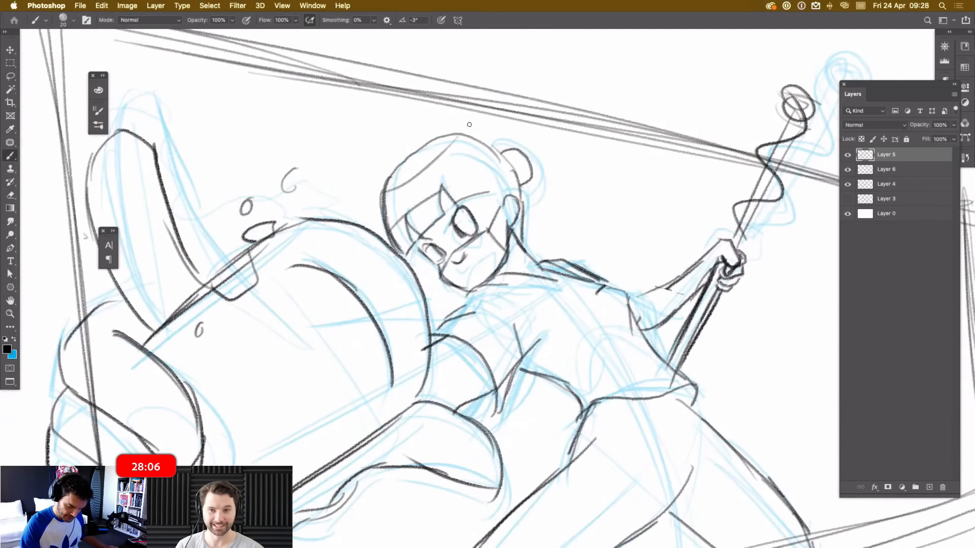
pyautogui.moveTo(431, 193)
pyautogui.mouseDown()
pyautogui.moveTo(486, 193)
pyautogui.moveTo(497, 206)
pyautogui.moveTo(513, 197)
pyautogui.mouseUp()
pyautogui.moveTo(391, 196)
pyautogui.mouseDown()
pyautogui.moveTo(422, 142)
pyautogui.moveTo(505, 156)
pyautogui.moveTo(520, 187)
pyautogui.mouseUp()
pyautogui.moveTo(507, 142)
pyautogui.mouseDown()
pyautogui.moveTo(531, 180)
pyautogui.moveTo(522, 222)
pyautogui.moveTo(504, 212)
pyautogui.mouseUp()
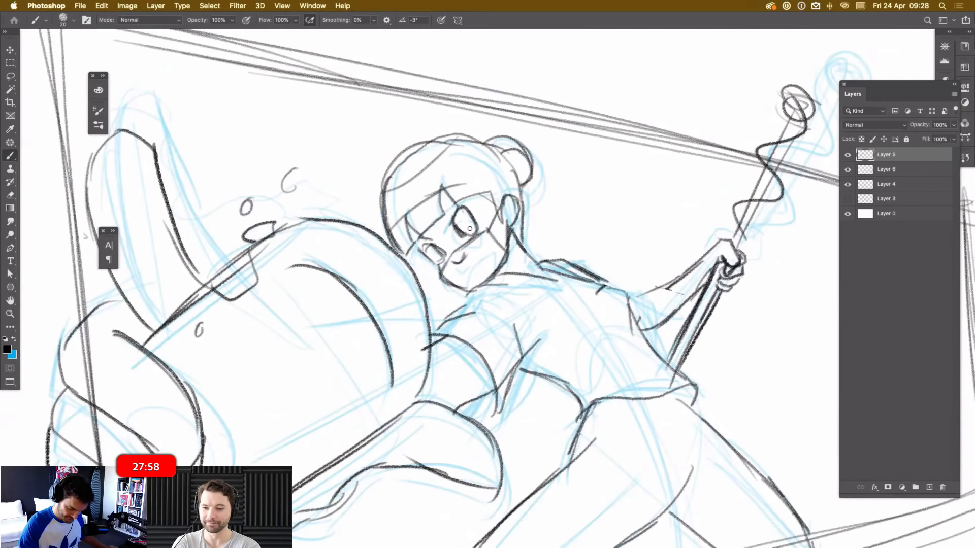
# Clean up the outer end of the fringe, then add pupils and brow strokes to the eyes.
pyautogui.scroll(3, 487, 253)
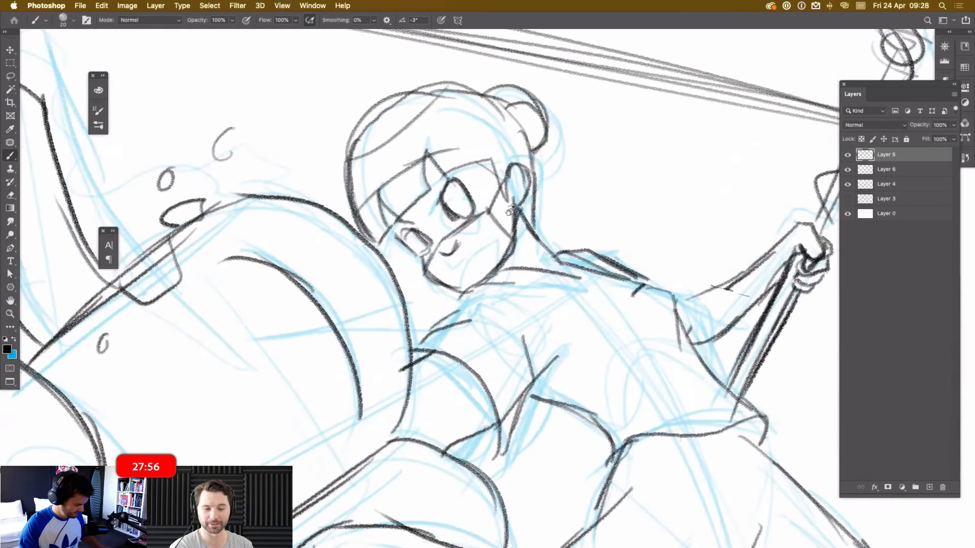
pyautogui.hscroll(-3, 509, 210)
pyautogui.press('r')
pyautogui.moveTo(509, 211); pyautogui.dragTo(523, 304)
pyautogui.moveTo(528, 303); pyautogui.dragTo(514, 282)
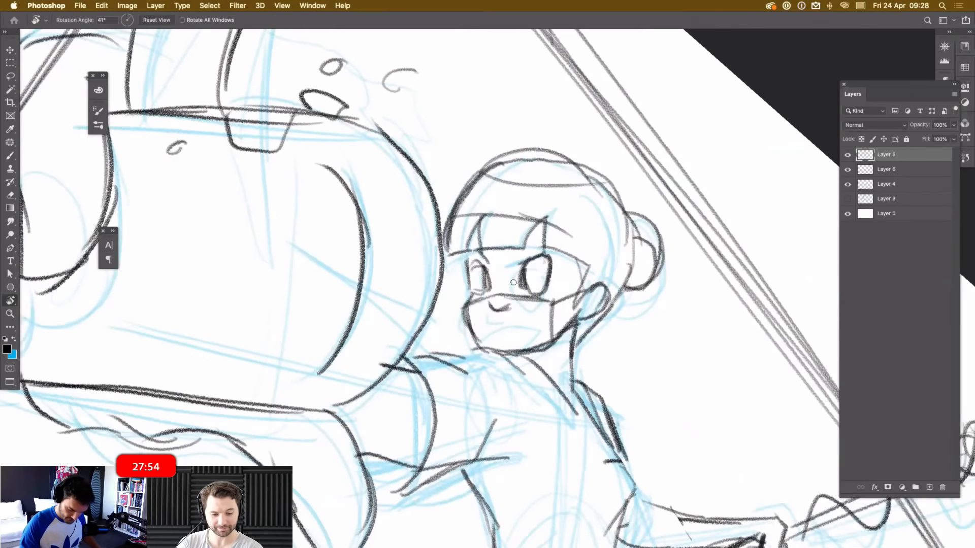
pyautogui.press('b')
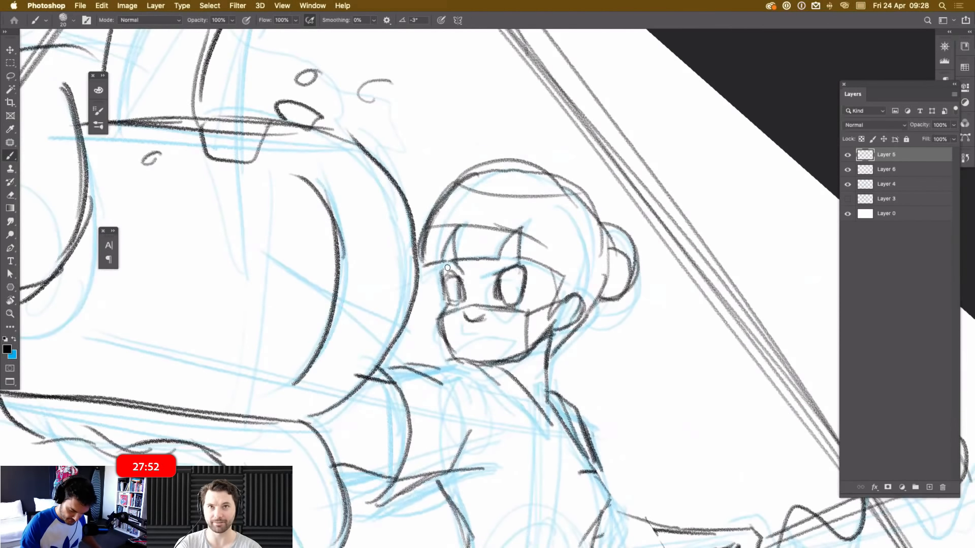
pyautogui.moveTo(424, 266)
pyautogui.mouseDown()
pyautogui.moveTo(430, 219)
pyautogui.moveTo(455, 181)
pyautogui.moveTo(428, 251)
pyautogui.mouseUp()
pyautogui.press('e')
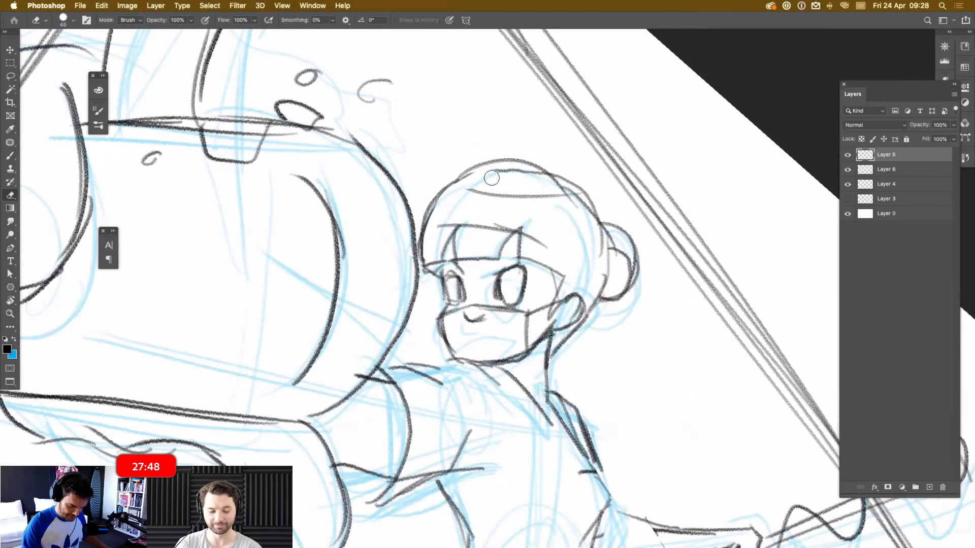
pyautogui.press('b')
pyautogui.moveTo(506, 289)
pyautogui.mouseDown()
pyautogui.moveTo(510, 281)
pyautogui.moveTo(509, 307)
pyautogui.mouseUp()
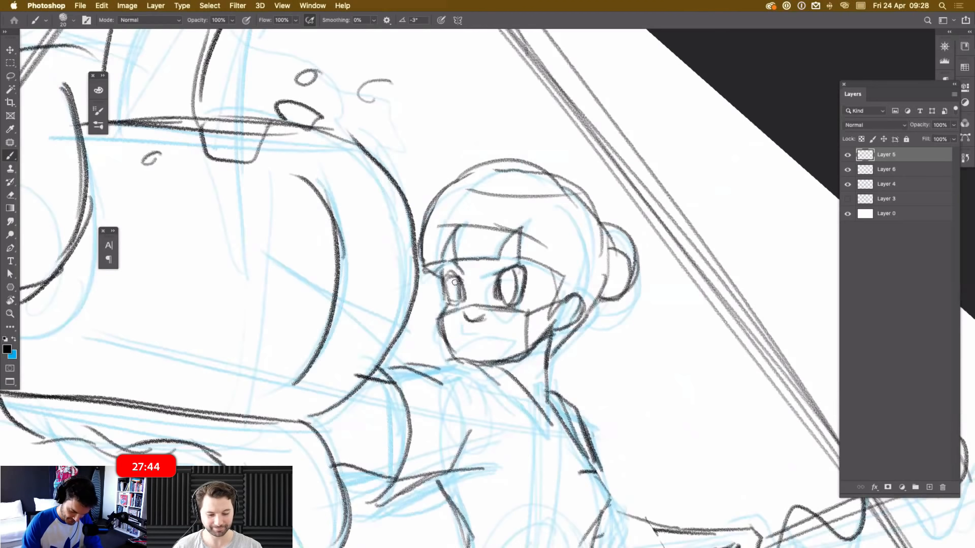
pyautogui.moveTo(515, 256); pyautogui.dragTo(495, 264)
# Erase the nose and the mask's front edges, then redraw the mask with its upper edge raised over the nose.
pyautogui.press('e')
pyautogui.moveTo(485, 318)
pyautogui.mouseDown()
pyautogui.moveTo(460, 320)
pyautogui.moveTo(533, 328)
pyautogui.moveTo(444, 319)
pyautogui.moveTo(481, 309)
pyautogui.mouseUp()
pyautogui.moveTo(445, 339); pyautogui.dragTo(454, 356)
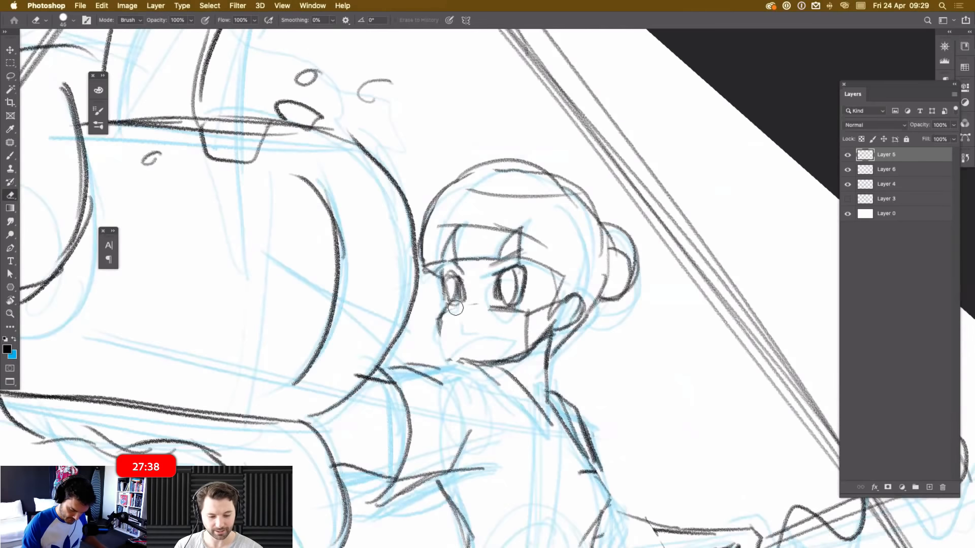
pyautogui.press('b')
pyautogui.moveTo(440, 319); pyautogui.dragTo(454, 361)
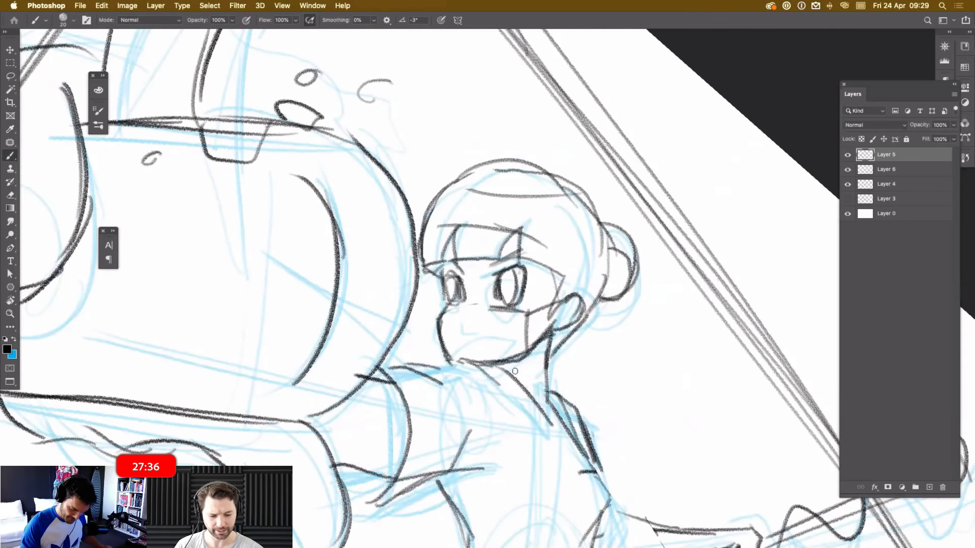
pyautogui.moveTo(438, 277)
pyautogui.mouseDown()
pyautogui.moveTo(436, 307)
pyautogui.moveTo(522, 315)
pyautogui.mouseUp()
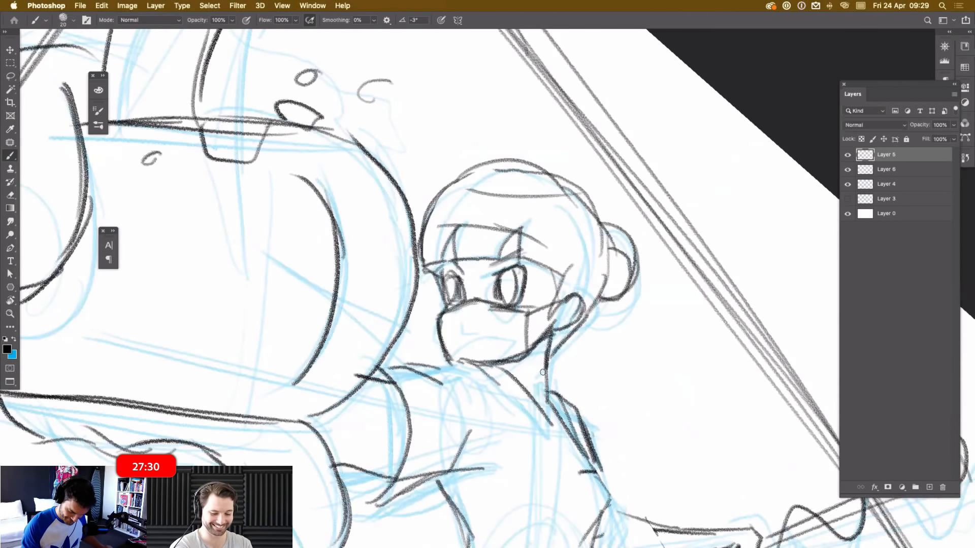
# Darken the nape line behind the ear and the outer curve of the hair bun.
pyautogui.moveTo(556, 349); pyautogui.dragTo(593, 317)
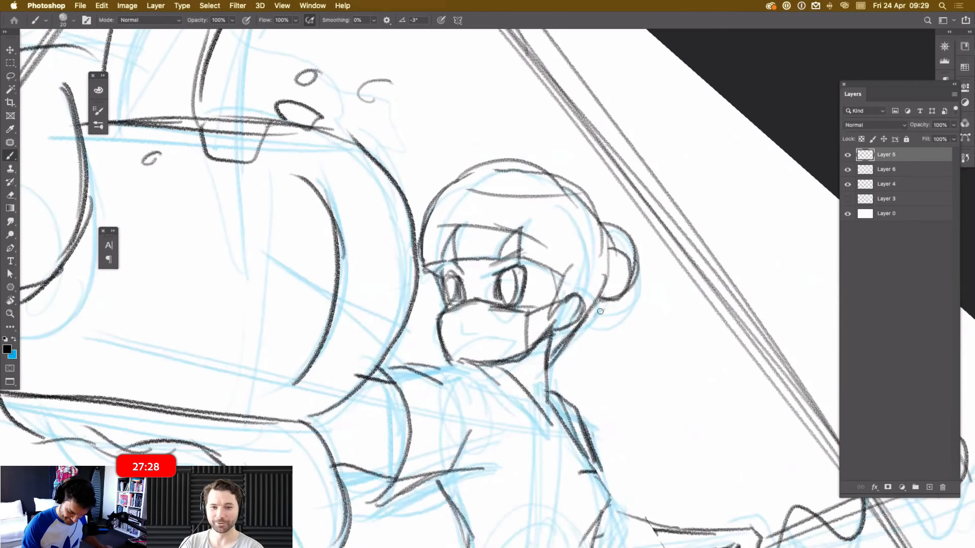
pyautogui.moveTo(608, 240)
pyautogui.mouseDown()
pyautogui.moveTo(632, 271)
pyautogui.moveTo(609, 307)
pyautogui.mouseUp()
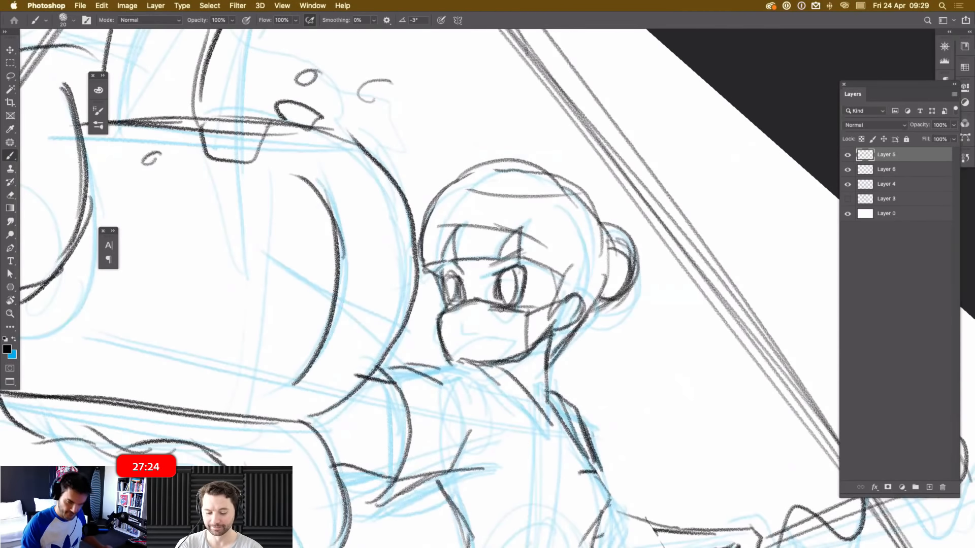
# Reinforce the shoulder and sleeve of the thumbs-up arm, including the cuff opening and the armpit fold.
pyautogui.moveTo(574, 376)
pyautogui.mouseDown()
pyautogui.moveTo(587, 349)
pyautogui.moveTo(616, 330)
pyautogui.mouseUp()
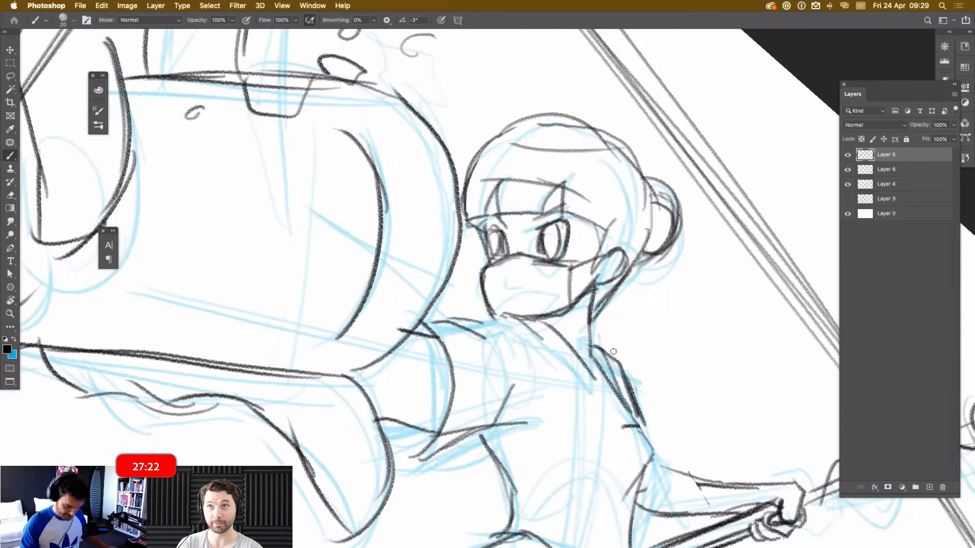
pyautogui.moveTo(546, 279); pyautogui.dragTo(521, 236)
pyautogui.moveTo(513, 303); pyautogui.dragTo(576, 274)
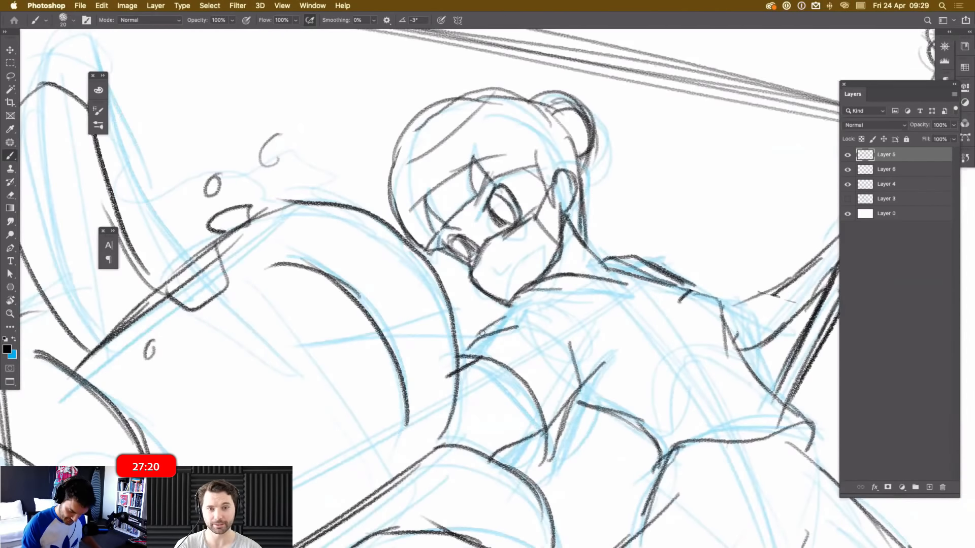
pyautogui.moveTo(481, 333)
pyautogui.mouseDown()
pyautogui.moveTo(538, 298)
pyautogui.moveTo(451, 359)
pyautogui.moveTo(541, 416)
pyautogui.moveTo(542, 464)
pyautogui.moveTo(505, 450)
pyautogui.moveTo(549, 472)
pyautogui.moveTo(584, 399)
pyautogui.mouseUp()
pyautogui.moveTo(552, 446); pyautogui.dragTo(613, 341)
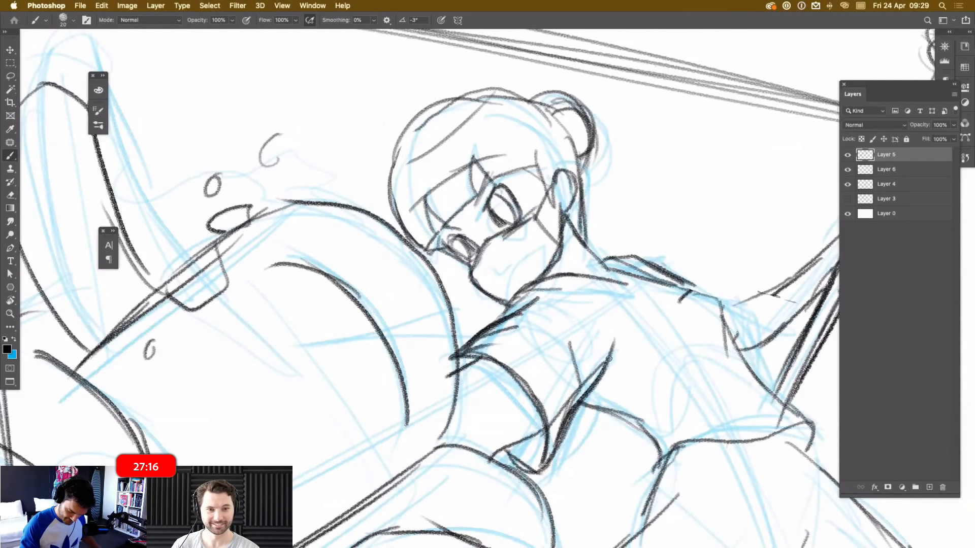
# Erase the rough upper line of the staff-holding forearm and redraw it from the sleeve to the hand.
pyautogui.press('super+minus')
pyautogui.press('super+minus')
pyautogui.press('super+minus')
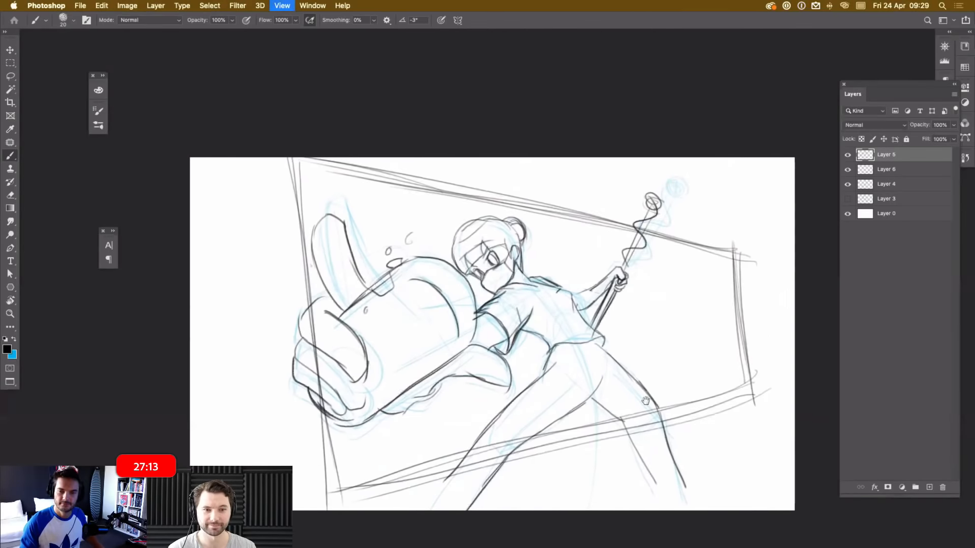
pyautogui.press('super+plus')
pyautogui.press('super+plus')
pyautogui.moveTo(630, 405)
pyautogui.mouseDown()
pyautogui.moveTo(517, 277)
pyautogui.moveTo(496, 307)
pyautogui.mouseUp()
pyautogui.moveTo(573, 405); pyautogui.dragTo(595, 448)
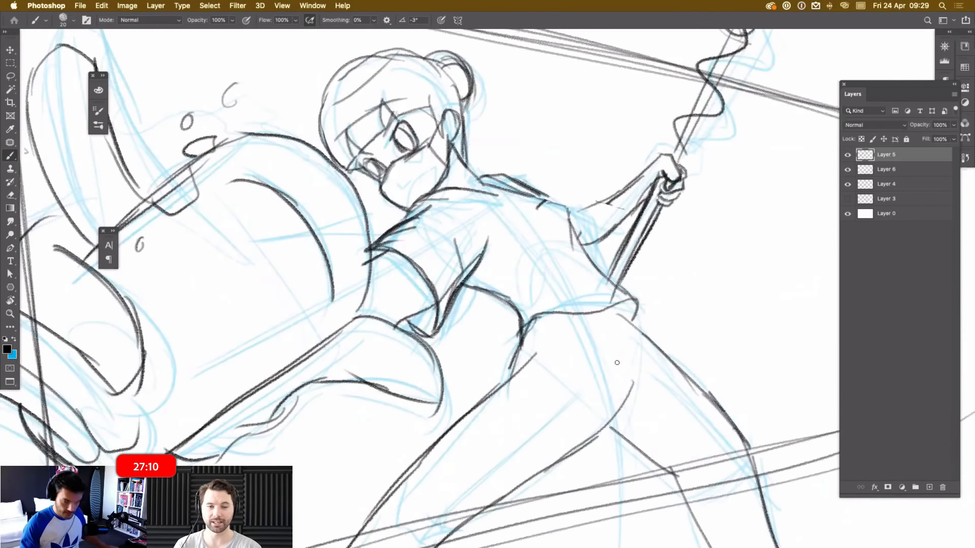
pyautogui.moveTo(616, 355); pyautogui.dragTo(637, 408)
pyautogui.moveTo(558, 284); pyautogui.dragTo(583, 353)
pyautogui.moveTo(678, 329)
pyautogui.mouseDown()
pyautogui.moveTo(586, 242)
pyautogui.moveTo(604, 228)
pyautogui.moveTo(590, 240)
pyautogui.mouseUp()
pyautogui.press('e')
pyautogui.press('b')
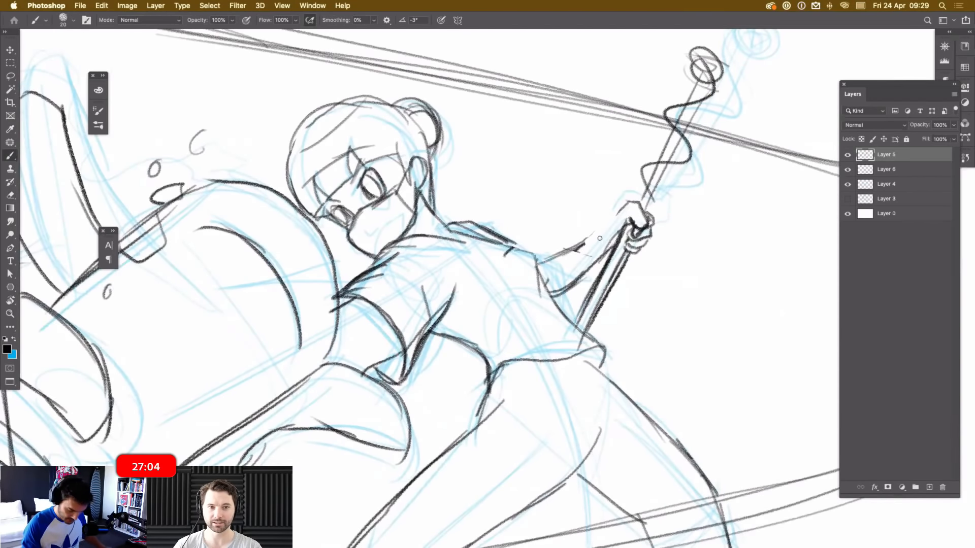
pyautogui.moveTo(590, 240); pyautogui.dragTo(635, 200)
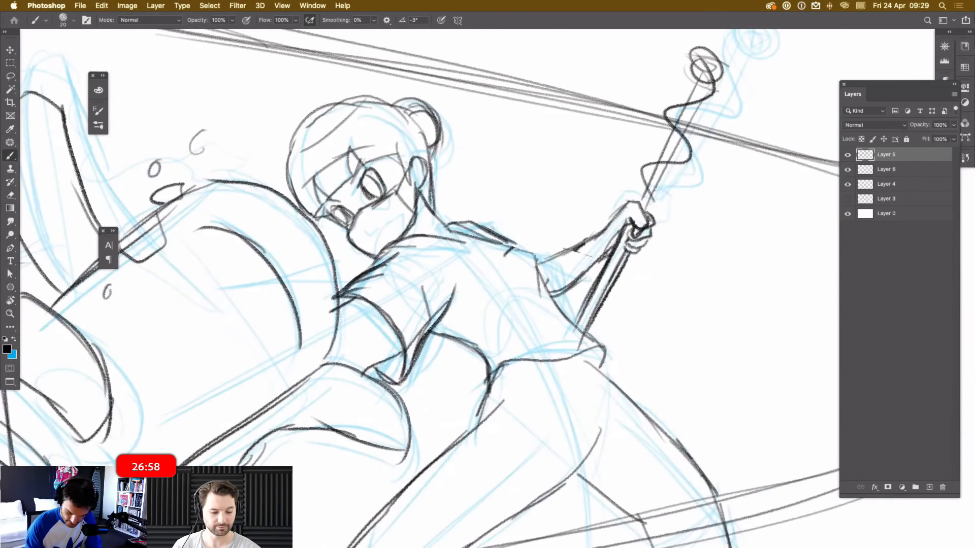
pyautogui.moveTo(599, 236); pyautogui.dragTo(536, 264)
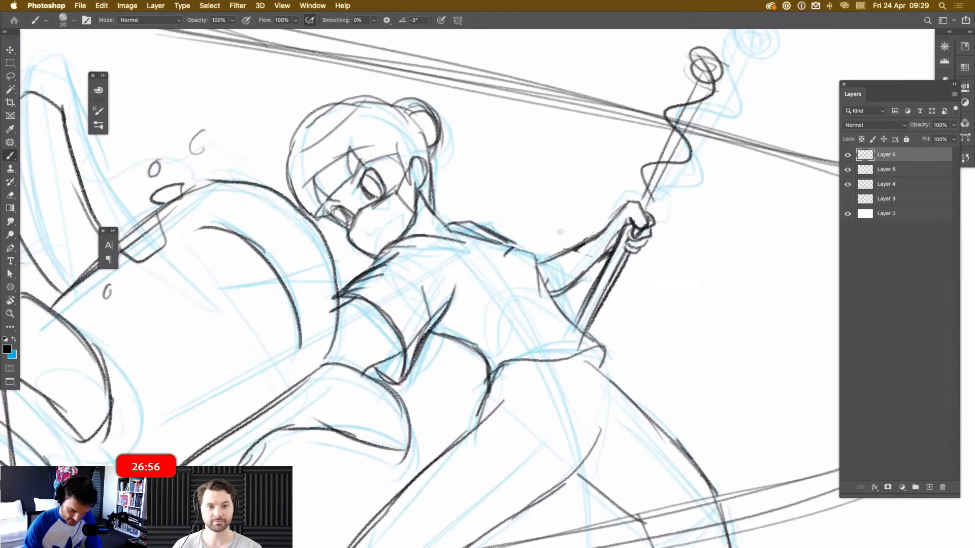
# Darken the shirt's shoulder, side and hem outlines, and add a small rectangular patch and fold lines on the torso.
pyautogui.moveTo(495, 236)
pyautogui.mouseDown()
pyautogui.moveTo(541, 249)
pyautogui.moveTo(563, 307)
pyautogui.mouseUp()
pyautogui.moveTo(448, 298); pyautogui.dragTo(477, 305)
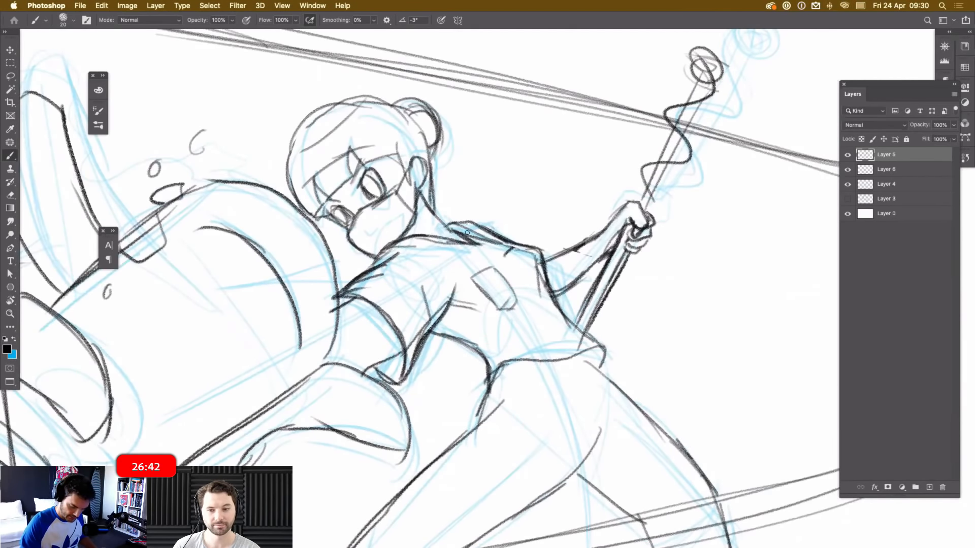
pyautogui.scroll(-2, 555, 404)
pyautogui.scroll(-3, 509, 308)
pyautogui.moveTo(519, 303)
pyautogui.mouseDown()
pyautogui.moveTo(617, 288)
pyautogui.moveTo(613, 307)
pyautogui.mouseUp()
pyautogui.moveTo(564, 304)
pyautogui.mouseDown()
pyautogui.moveTo(618, 288)
pyautogui.moveTo(612, 308)
pyautogui.mouseUp()
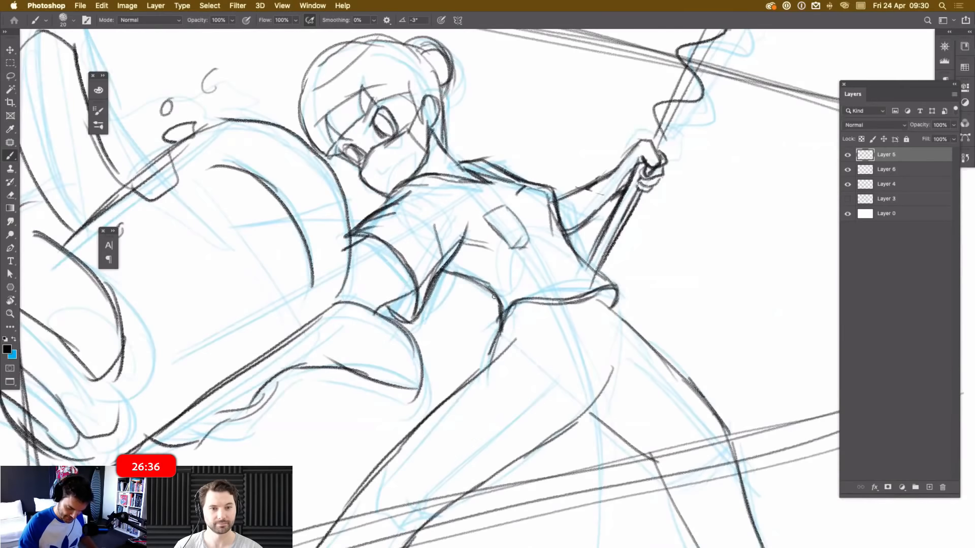
# Erase the stray fold lines beside the armpit and shade the inside of the sleeve opening.
pyautogui.press('e')
pyautogui.moveTo(424, 285)
pyautogui.mouseDown()
pyautogui.moveTo(449, 248)
pyautogui.moveTo(434, 262)
pyautogui.moveTo(449, 249)
pyautogui.mouseUp()
pyautogui.moveTo(435, 228)
pyautogui.mouseDown()
pyautogui.moveTo(424, 277)
pyautogui.moveTo(446, 250)
pyautogui.mouseUp()
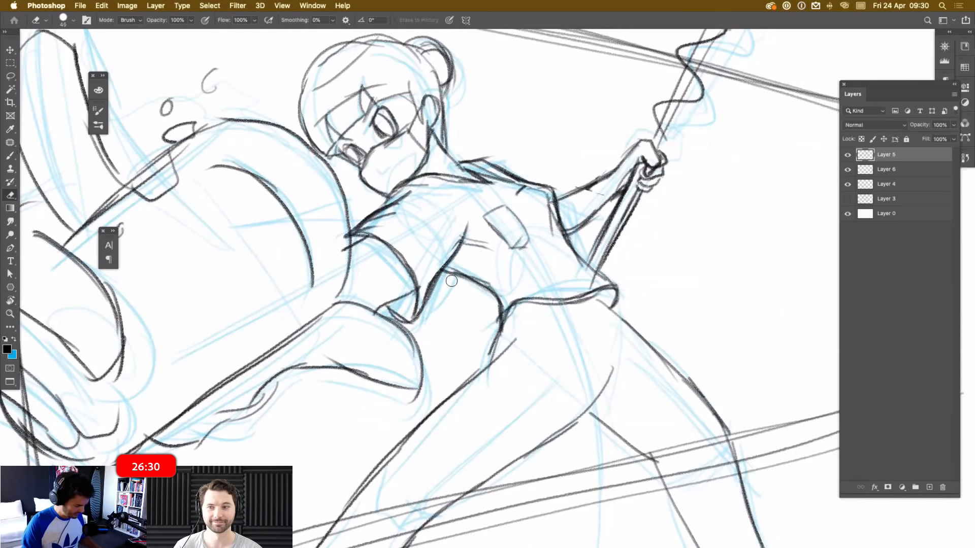
pyautogui.press('b')
pyautogui.moveTo(390, 308)
pyautogui.mouseDown()
pyautogui.moveTo(406, 304)
pyautogui.moveTo(411, 313)
pyautogui.mouseUp()
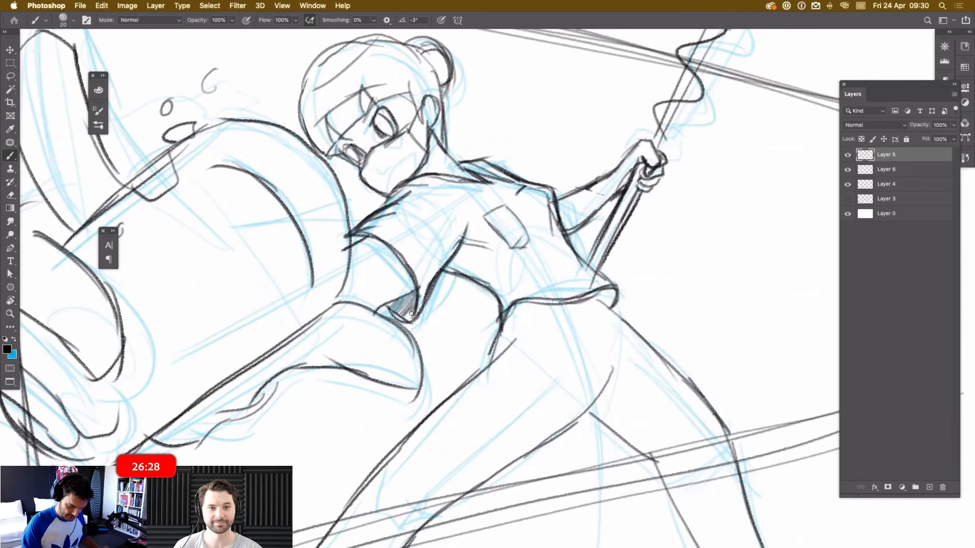
# Shade the turned-up corner of the shirt hem and darken the hip outlines below it.
pyautogui.scroll(-3, 411, 313)
pyautogui.moveTo(604, 255); pyautogui.dragTo(640, 294)
pyautogui.moveTo(505, 269); pyautogui.dragTo(491, 316)
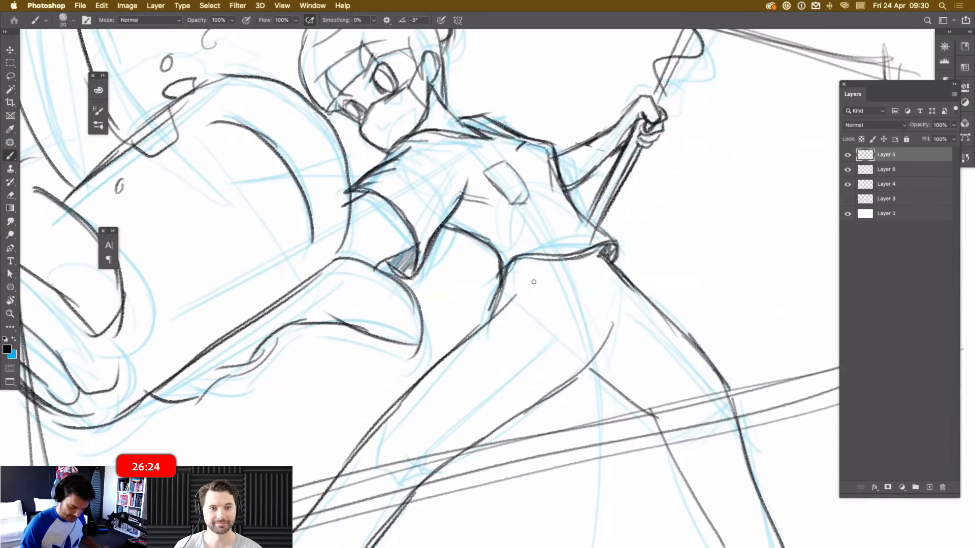
# Erase the stray line at the hip and reinforce the trouser outlines of both legs with heavier black strokes.
pyautogui.press('super+minus')
pyautogui.press('super+plus')
pyautogui.moveTo(578, 304); pyautogui.dragTo(606, 225)
pyautogui.press('e')
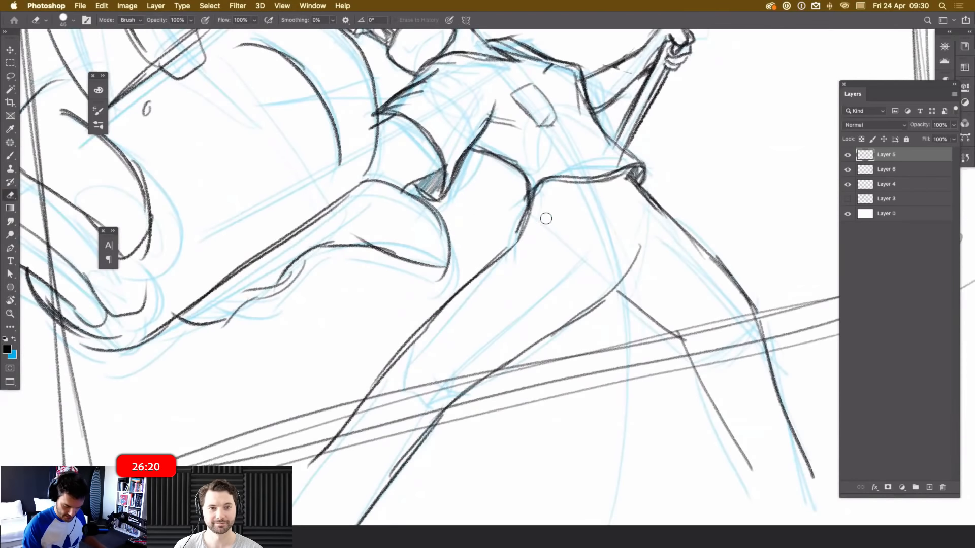
pyautogui.moveTo(533, 226); pyautogui.dragTo(501, 254)
pyautogui.press('b')
pyautogui.moveTo(530, 211)
pyautogui.mouseDown()
pyautogui.moveTo(504, 254)
pyautogui.moveTo(409, 337)
pyautogui.mouseUp()
pyautogui.moveTo(477, 271)
pyautogui.mouseDown()
pyautogui.moveTo(386, 372)
pyautogui.moveTo(382, 408)
pyautogui.moveTo(444, 398)
pyautogui.moveTo(553, 336)
pyautogui.moveTo(632, 265)
pyautogui.moveTo(568, 327)
pyautogui.moveTo(622, 282)
pyautogui.mouseUp()
pyautogui.moveTo(587, 301); pyautogui.dragTo(630, 281)
pyautogui.moveTo(564, 359); pyautogui.dragTo(400, 359)
pyautogui.moveTo(448, 297); pyautogui.dragTo(534, 357)
pyautogui.moveTo(497, 323); pyautogui.dragTo(547, 383)
pyautogui.moveTo(519, 345); pyautogui.dragTo(591, 469)
pyautogui.moveTo(470, 177); pyautogui.dragTo(587, 302)
pyautogui.moveTo(547, 255); pyautogui.dragTo(643, 442)
pyautogui.moveTo(644, 324); pyautogui.dragTo(682, 381)
pyautogui.moveTo(708, 330); pyautogui.dragTo(733, 355)
pyautogui.moveTo(560, 289)
pyautogui.mouseDown()
pyautogui.moveTo(594, 307)
pyautogui.moveTo(846, 312)
pyautogui.mouseUp()
pyautogui.moveTo(588, 300)
pyautogui.mouseDown()
pyautogui.moveTo(640, 381)
pyautogui.moveTo(526, 355)
pyautogui.moveTo(417, 406)
pyautogui.mouseUp()
pyautogui.moveTo(472, 392)
pyautogui.mouseDown()
pyautogui.moveTo(428, 401)
pyautogui.moveTo(397, 433)
pyautogui.mouseUp()
pyautogui.moveTo(436, 406)
pyautogui.mouseDown()
pyautogui.moveTo(353, 438)
pyautogui.moveTo(491, 377)
pyautogui.mouseUp()
pyautogui.moveTo(584, 372); pyautogui.dragTo(569, 301)
pyautogui.moveTo(450, 451); pyautogui.dragTo(446, 452)
pyautogui.moveTo(599, 388); pyautogui.dragTo(551, 408)
# Erase the rough outline along the top of the hand gripping the staff.
pyautogui.moveTo(832, 203); pyautogui.dragTo(623, 316)
pyautogui.press('super+plus')
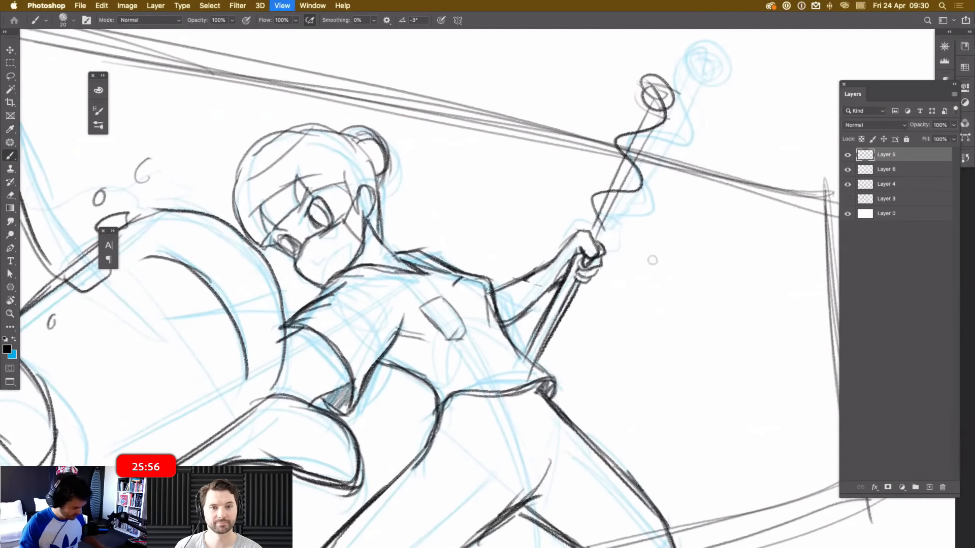
pyautogui.press('super+plus')
pyautogui.press('e')
pyautogui.moveTo(687, 181)
pyautogui.mouseDown()
pyautogui.moveTo(704, 209)
pyautogui.moveTo(714, 170)
pyautogui.mouseUp()
pyautogui.press('b')
pyautogui.moveTo(654, 189)
pyautogui.mouseDown()
pyautogui.moveTo(678, 175)
pyautogui.moveTo(703, 204)
pyautogui.moveTo(681, 171)
pyautogui.moveTo(690, 171)
pyautogui.mouseUp()
pyautogui.press('e')
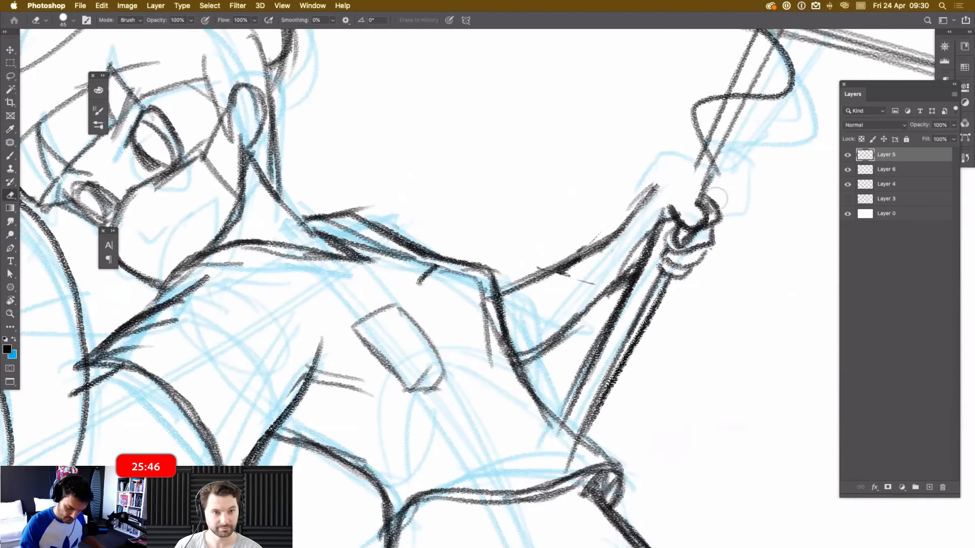
# Draw the back of the gripping hand, the near edge of the staff and the outer finger in black.
pyautogui.press('b')
pyautogui.moveTo(661, 189); pyautogui.dragTo(665, 180)
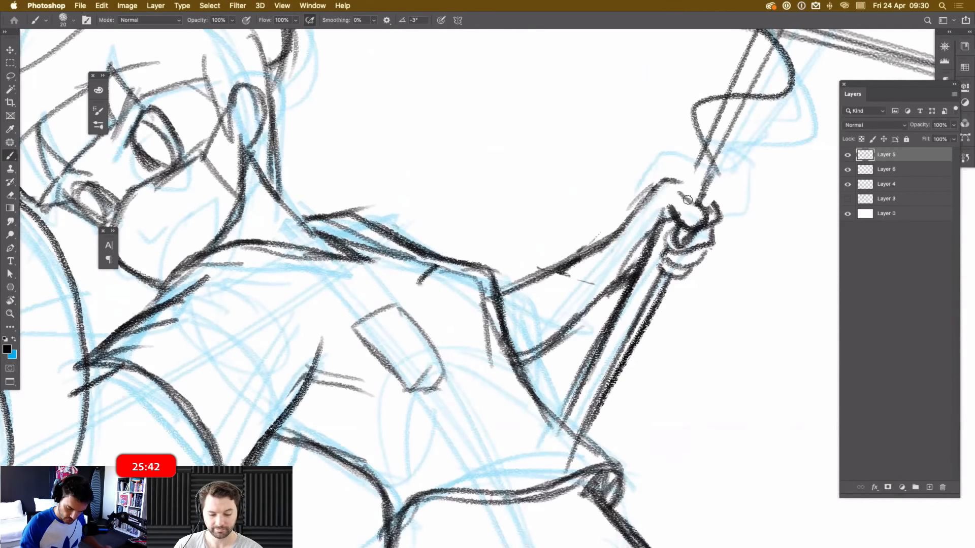
pyautogui.moveTo(712, 173)
pyautogui.mouseDown()
pyautogui.moveTo(699, 203)
pyautogui.moveTo(720, 214)
pyautogui.mouseUp()
# Erase the cluttered lines inside the fist and the rounded outline over the wrist and back of the hand.
pyautogui.press('e')
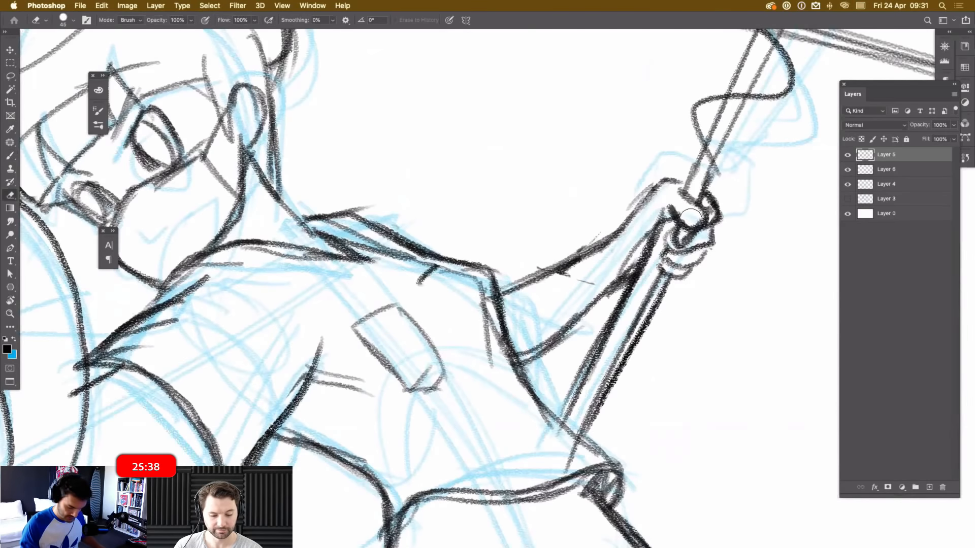
pyautogui.moveTo(682, 236); pyautogui.dragTo(690, 225)
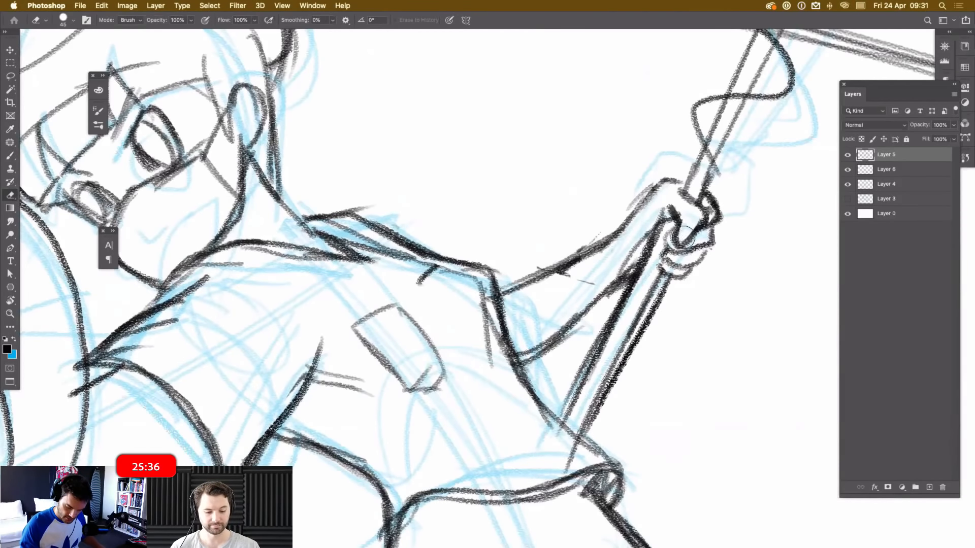
pyautogui.moveTo(634, 210); pyautogui.dragTo(672, 176)
pyautogui.moveTo(655, 210)
pyautogui.mouseDown()
pyautogui.moveTo(691, 219)
pyautogui.moveTo(630, 216)
pyautogui.mouseUp()
pyautogui.press('b')
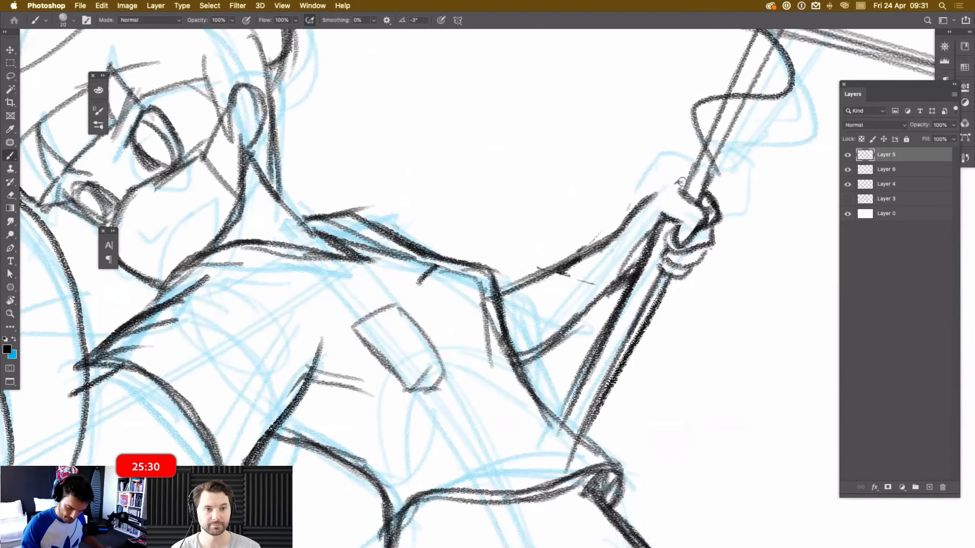
pyautogui.press('e')
pyautogui.moveTo(657, 191); pyautogui.dragTo(635, 213)
# Redraw the back of the hand with a flatter, angular line into the wrist and darken the lower fingers.
pyautogui.press('b')
pyautogui.moveTo(687, 185)
pyautogui.mouseDown()
pyautogui.moveTo(654, 189)
pyautogui.moveTo(609, 234)
pyautogui.mouseUp()
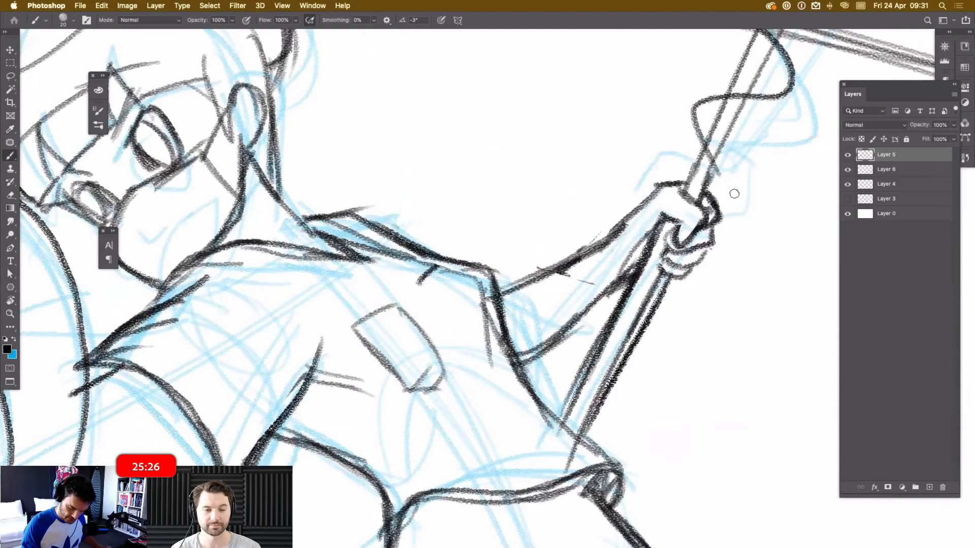
pyautogui.moveTo(674, 230); pyautogui.dragTo(680, 275)
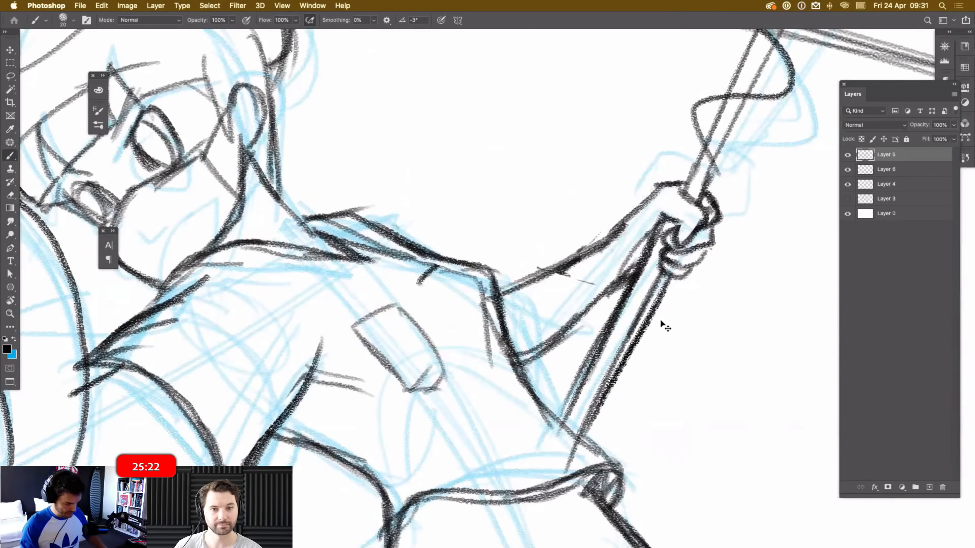
# Draw a second outline parallel to the wavy line around the upper staff, forming a thick snake-like coil up to the knob.
pyautogui.press('super+minus')
pyautogui.press('super+minus')
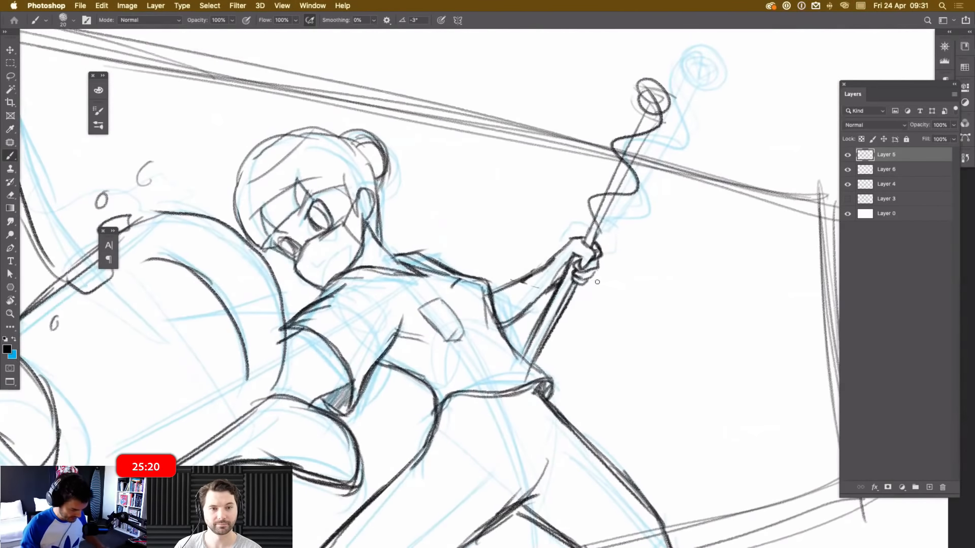
pyautogui.press('super+minus')
pyautogui.press('super+plus')
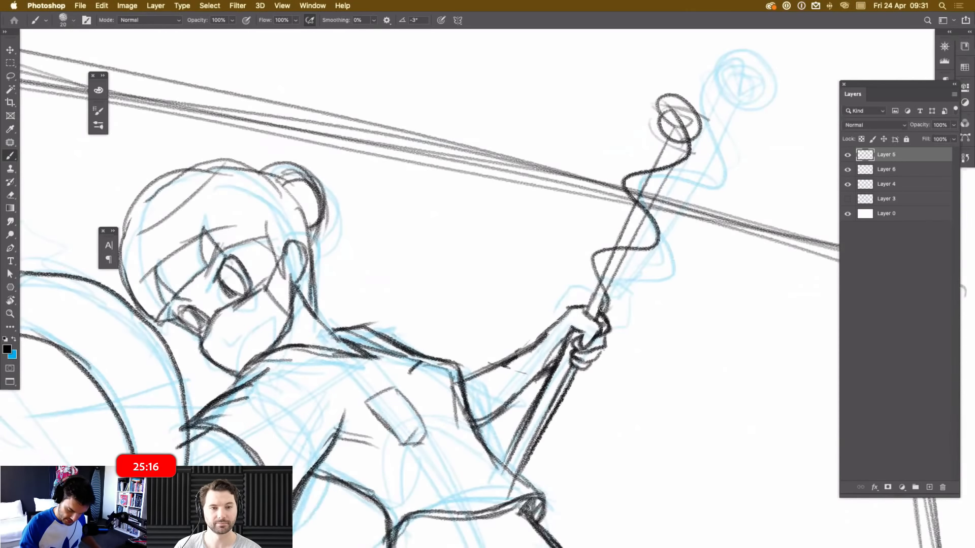
pyautogui.moveTo(598, 299)
pyautogui.mouseDown()
pyautogui.moveTo(581, 262)
pyautogui.moveTo(589, 247)
pyautogui.moveTo(584, 259)
pyautogui.moveTo(645, 229)
pyautogui.mouseUp()
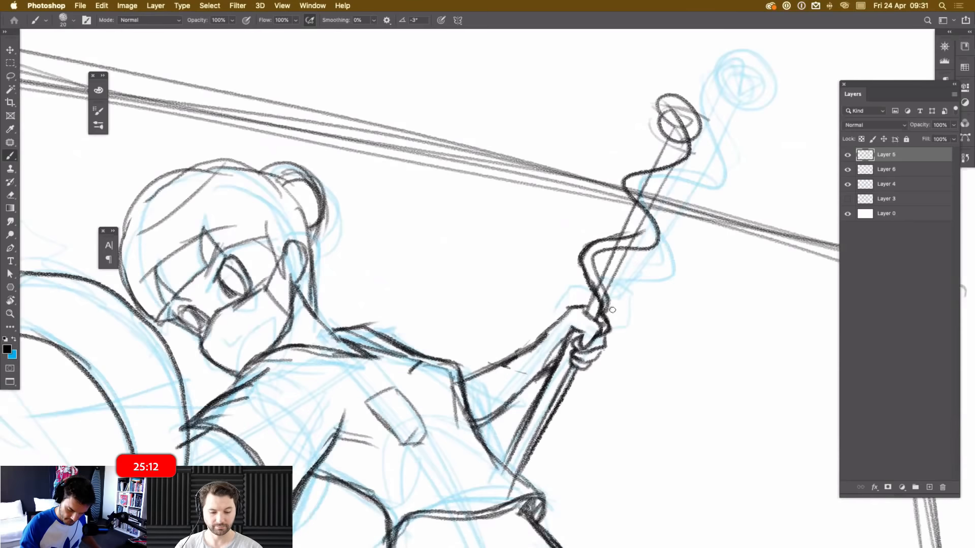
pyautogui.moveTo(609, 311)
pyautogui.mouseDown()
pyautogui.moveTo(660, 218)
pyautogui.moveTo(628, 193)
pyautogui.mouseUp()
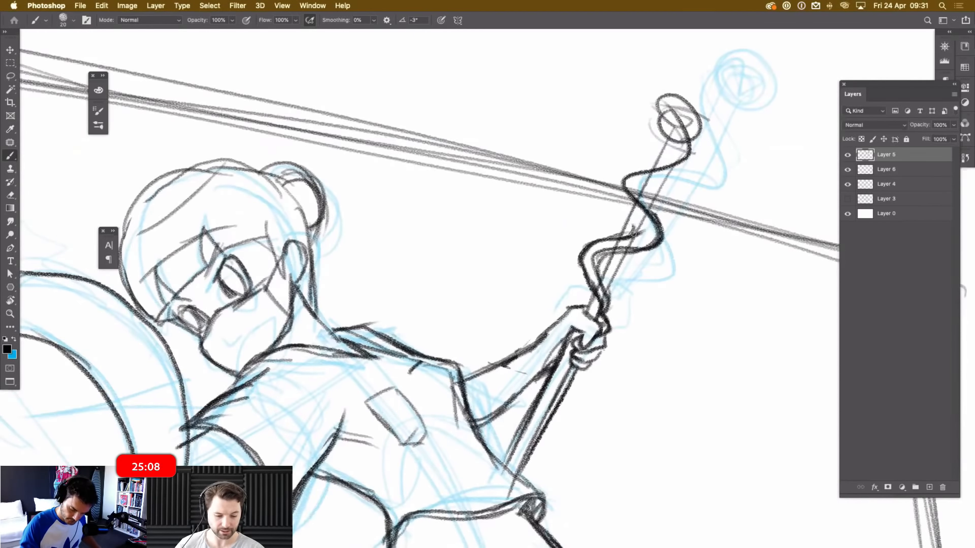
pyautogui.moveTo(638, 236)
pyautogui.mouseDown()
pyautogui.moveTo(609, 196)
pyautogui.moveTo(620, 174)
pyautogui.moveTo(664, 170)
pyautogui.mouseUp()
pyautogui.moveTo(605, 183)
pyautogui.mouseDown()
pyautogui.moveTo(634, 160)
pyautogui.moveTo(695, 152)
pyautogui.moveTo(698, 133)
pyautogui.mouseUp()
pyautogui.moveTo(629, 164); pyautogui.dragTo(675, 133)
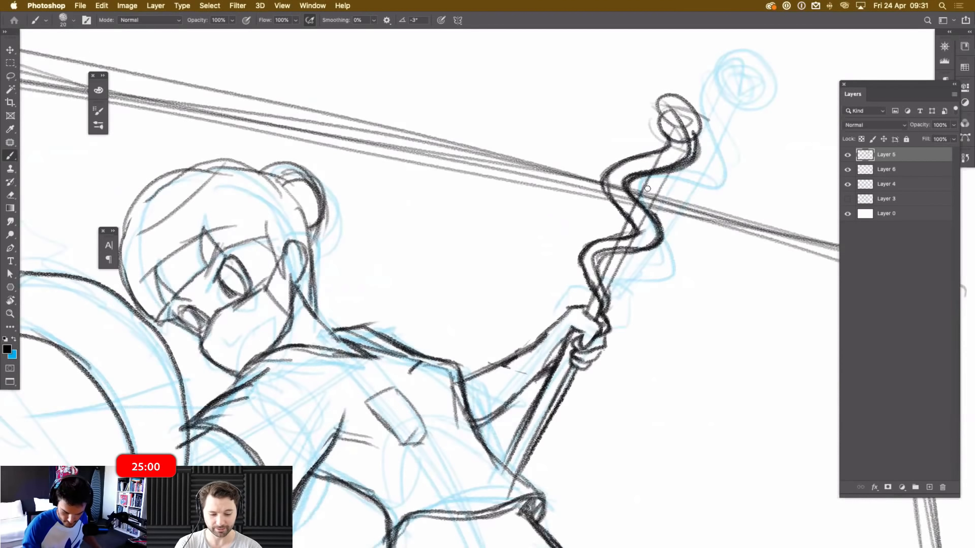
# Erase the overlapping lines where the middle of the coil crosses the staff and restore the staff's edges there.
pyautogui.press('e')
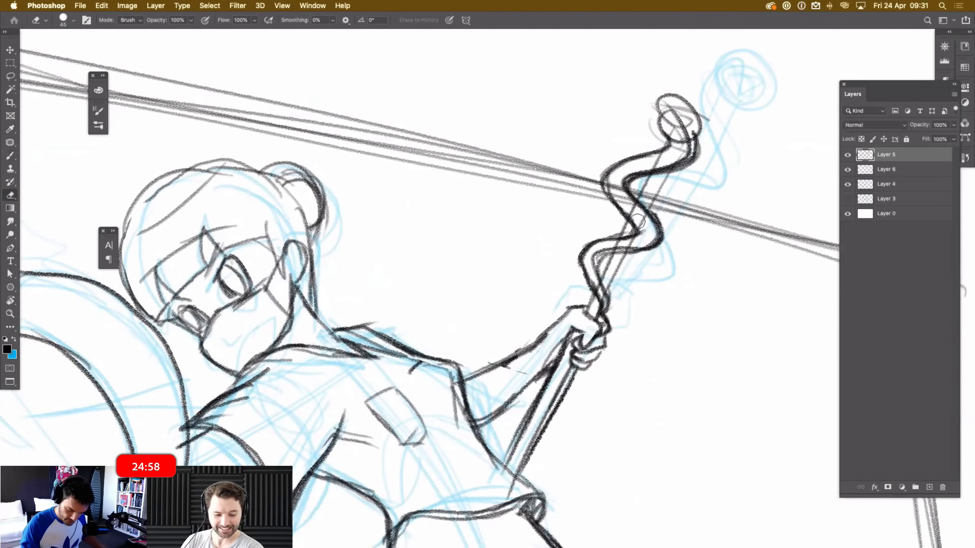
pyautogui.moveTo(631, 224)
pyautogui.mouseDown()
pyautogui.moveTo(647, 182)
pyautogui.moveTo(635, 203)
pyautogui.moveTo(655, 191)
pyautogui.mouseUp()
pyautogui.press('b')
pyautogui.moveTo(638, 235)
pyautogui.mouseDown()
pyautogui.moveTo(666, 178)
pyautogui.moveTo(640, 232)
pyautogui.mouseUp()
# Clear the staff lines inside the lower coil, tidy the coil's tail behind the staff and darken the staff edges above the hand.
pyautogui.press('e')
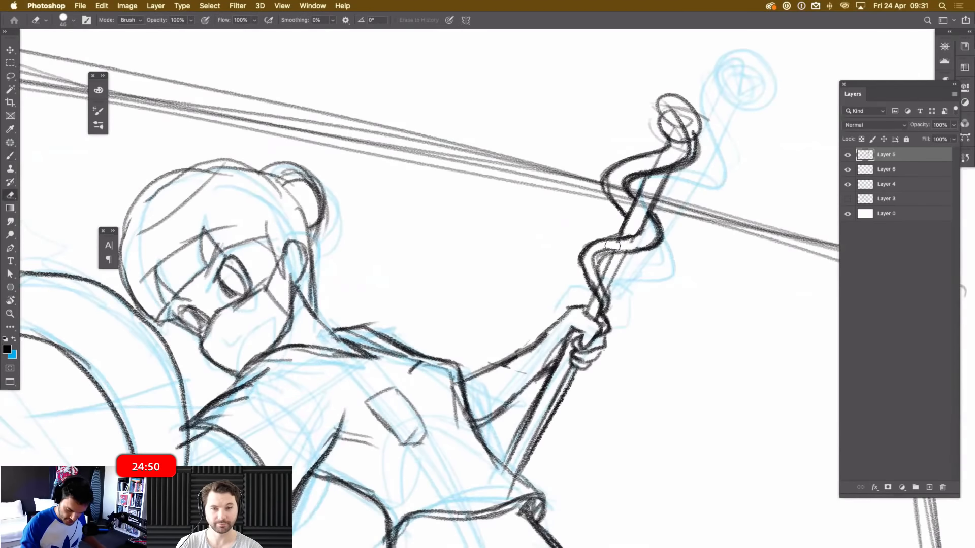
pyautogui.moveTo(640, 248)
pyautogui.mouseDown()
pyautogui.moveTo(599, 253)
pyautogui.moveTo(611, 256)
pyautogui.moveTo(602, 274)
pyautogui.moveTo(609, 320)
pyautogui.mouseUp()
pyautogui.press('b')
pyautogui.moveTo(587, 268); pyautogui.dragTo(601, 320)
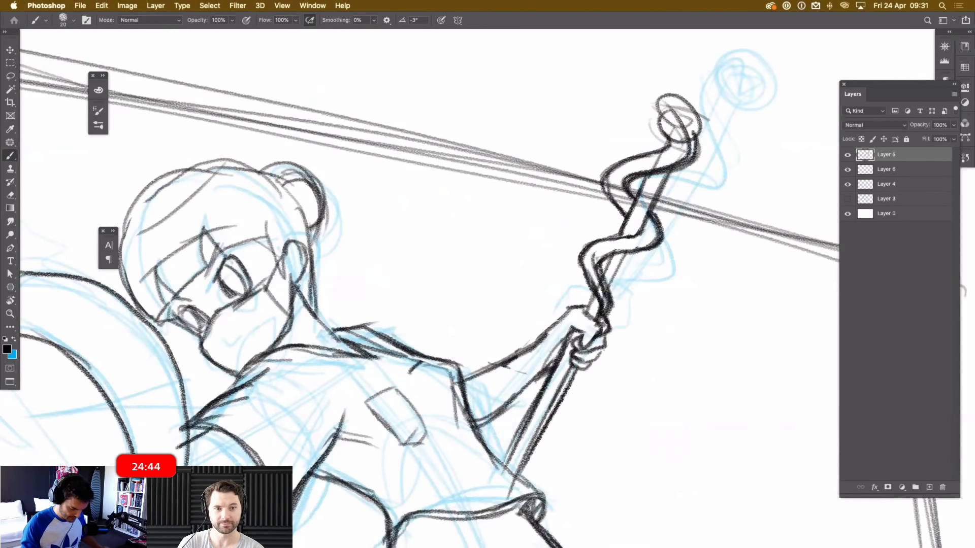
pyautogui.press('e')
pyautogui.moveTo(592, 268)
pyautogui.mouseDown()
pyautogui.moveTo(605, 315)
pyautogui.moveTo(608, 279)
pyautogui.moveTo(598, 305)
pyautogui.moveTo(600, 274)
pyautogui.moveTo(590, 310)
pyautogui.mouseUp()
pyautogui.press('b')
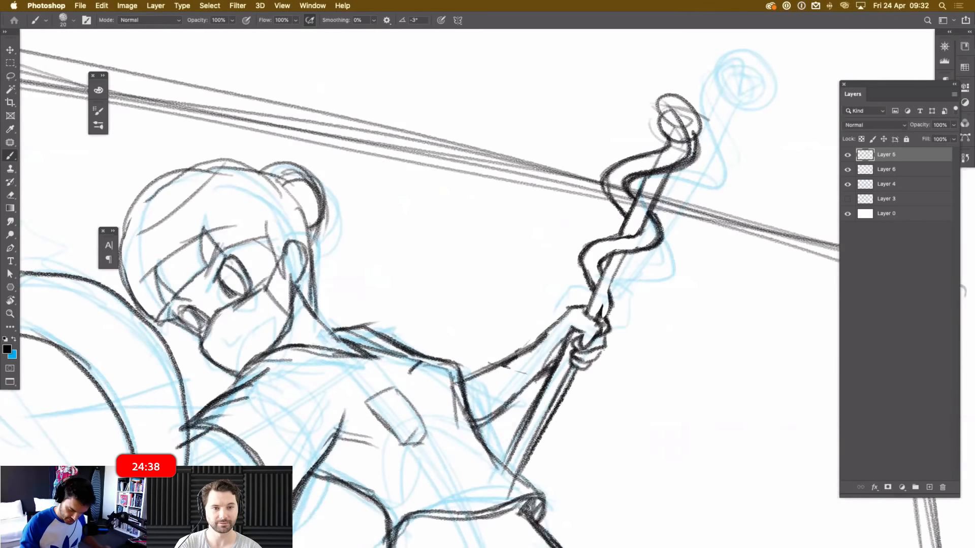
pyautogui.moveTo(626, 254); pyautogui.dragTo(592, 325)
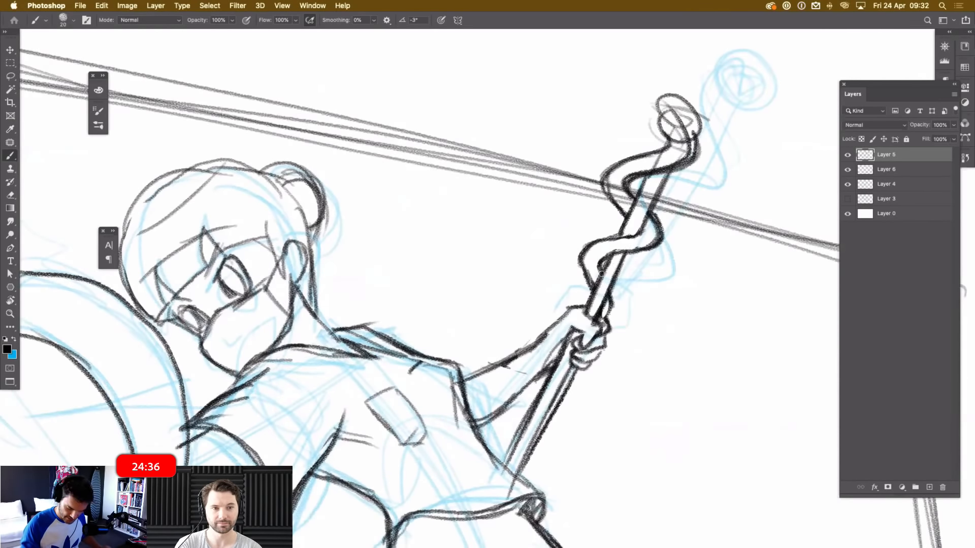
# Darken the staff's edges just below the knob and redraw the topmost coil with a wider outer bend.
pyautogui.press('super+minus')
pyautogui.press('super+minus')
pyautogui.press('super+minus')
pyautogui.press('super+minus')
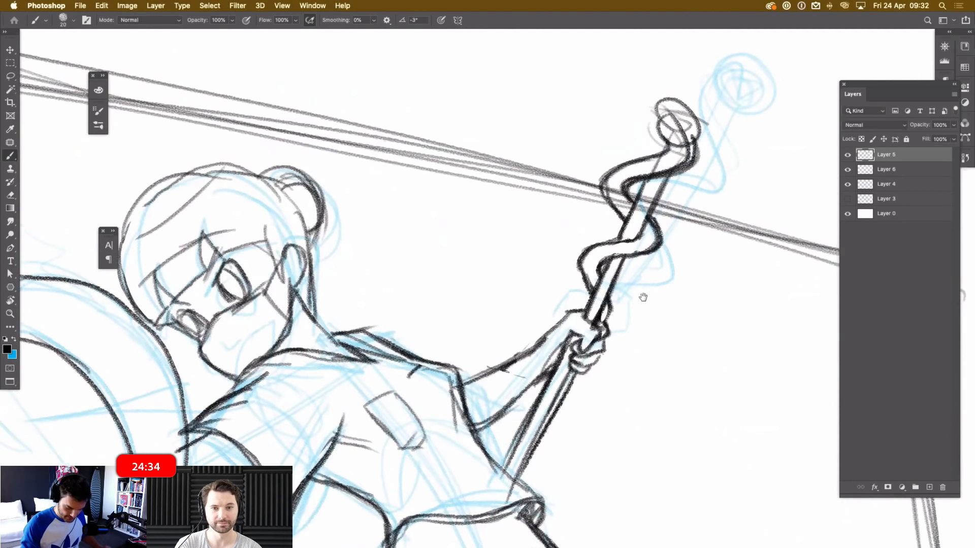
pyautogui.press('super+minus')
pyautogui.press('super+minus')
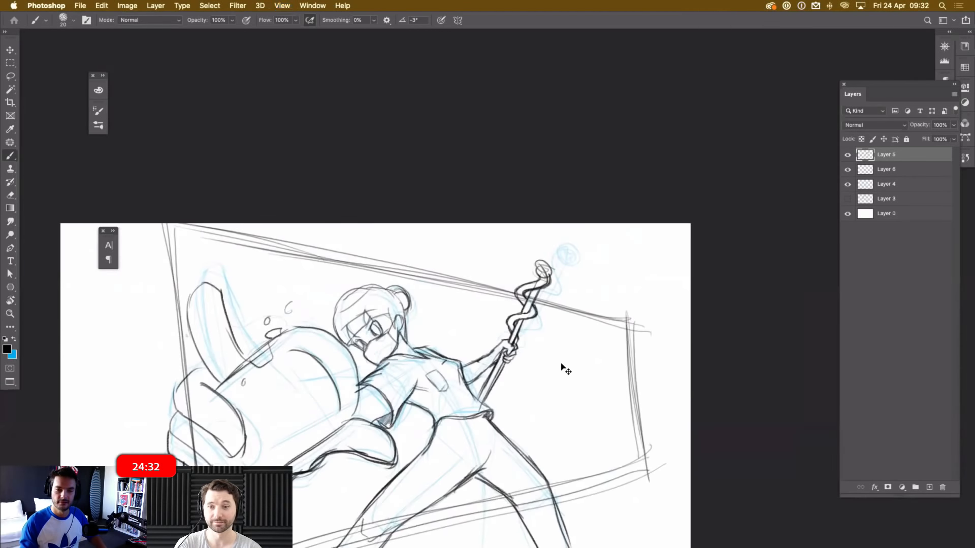
pyautogui.press('super+plus')
pyautogui.press('super+plus')
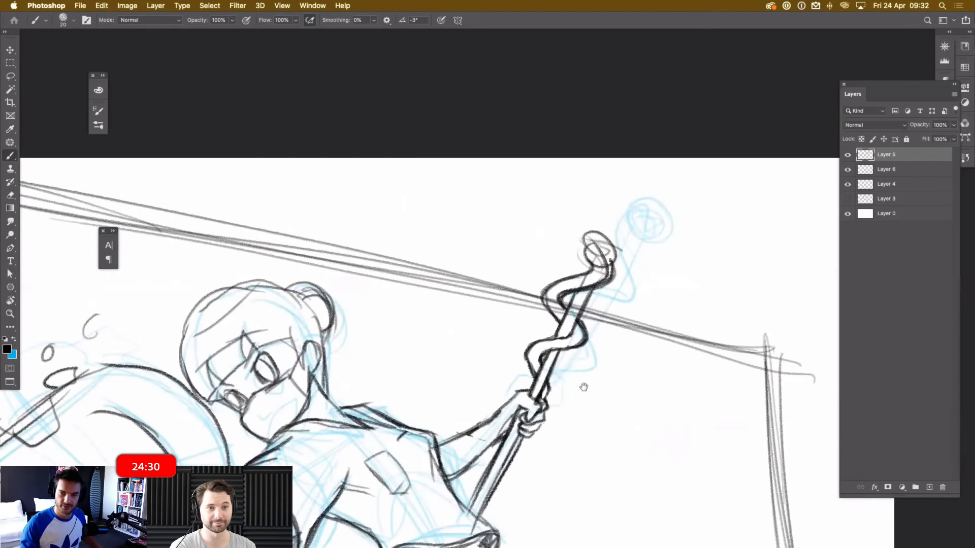
pyautogui.press('super+plus')
pyautogui.moveTo(624, 259)
pyautogui.mouseDown()
pyautogui.moveTo(613, 247)
pyautogui.moveTo(609, 261)
pyautogui.mouseUp()
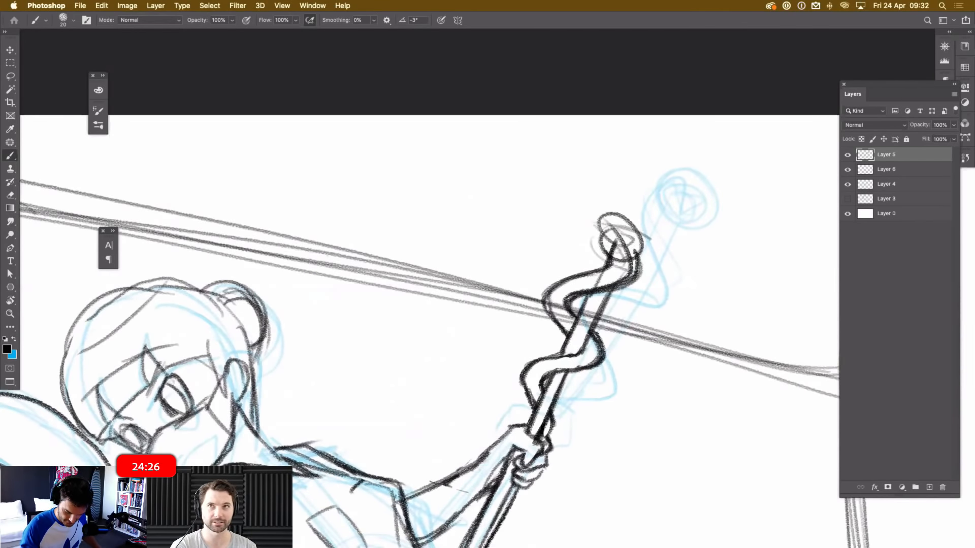
pyautogui.press('e')
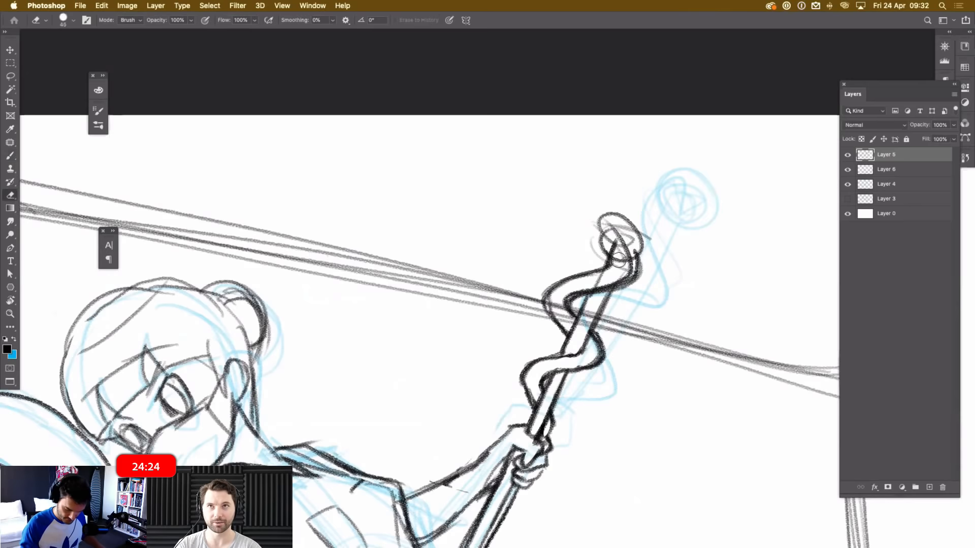
pyautogui.press('b')
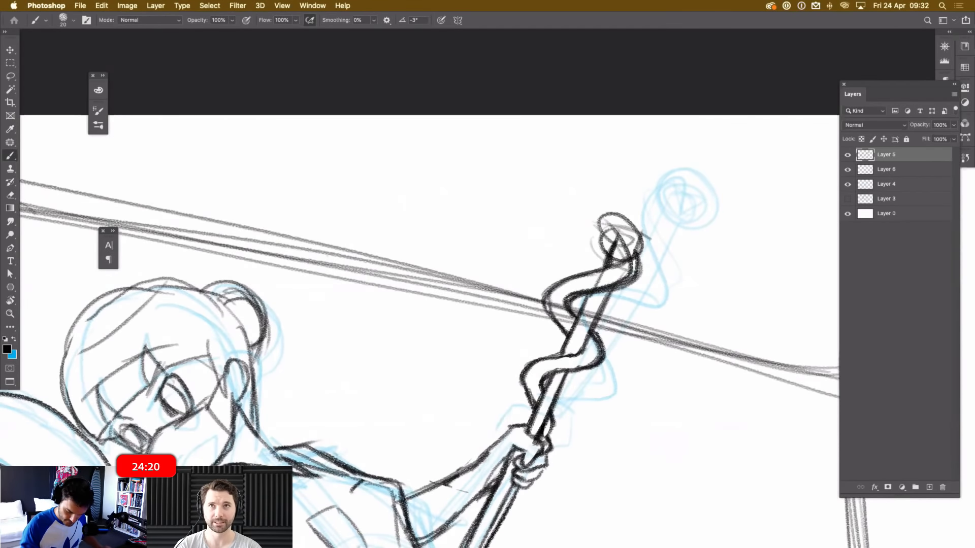
pyautogui.moveTo(648, 260)
pyautogui.mouseDown()
pyautogui.moveTo(635, 284)
pyautogui.moveTo(625, 249)
pyautogui.moveTo(635, 287)
pyautogui.moveTo(642, 260)
pyautogui.moveTo(594, 286)
pyautogui.moveTo(632, 271)
pyautogui.moveTo(629, 283)
pyautogui.moveTo(593, 289)
pyautogui.moveTo(640, 277)
pyautogui.mouseUp()
pyautogui.press('e')
pyautogui.press('b')
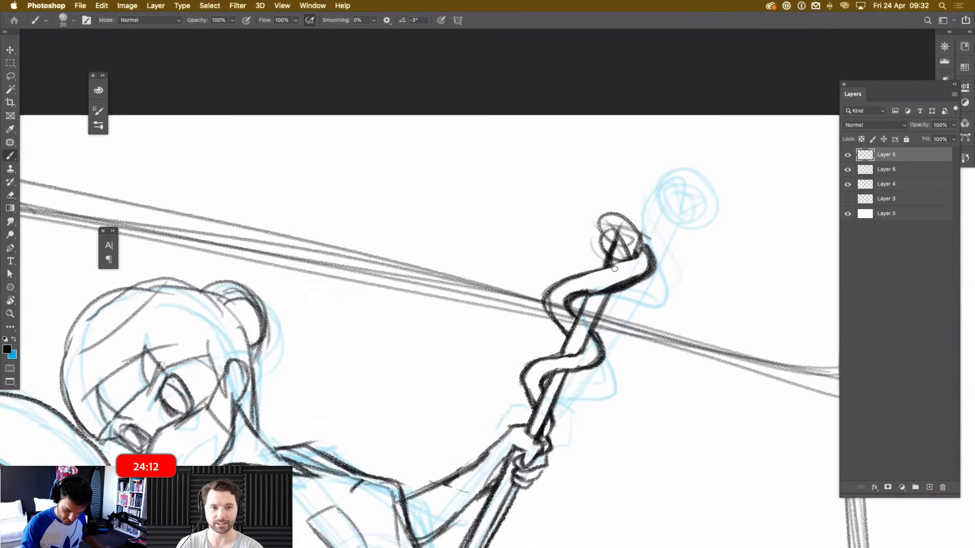
pyautogui.moveTo(636, 243); pyautogui.dragTo(654, 269)
# Replace the scribbled knob with a clean circle placed higher, extending the staff's edges up toward it.
pyautogui.press('e')
pyautogui.moveTo(614, 213)
pyautogui.mouseDown()
pyautogui.moveTo(632, 231)
pyautogui.moveTo(621, 246)
pyautogui.moveTo(641, 231)
pyautogui.mouseUp()
pyautogui.moveTo(596, 226)
pyautogui.mouseDown()
pyautogui.moveTo(620, 209)
pyautogui.moveTo(639, 243)
pyautogui.moveTo(574, 278)
pyautogui.moveTo(637, 255)
pyautogui.moveTo(641, 240)
pyautogui.moveTo(655, 279)
pyautogui.mouseUp()
pyautogui.press('b')
pyautogui.moveTo(632, 233)
pyautogui.mouseDown()
pyautogui.moveTo(622, 262)
pyautogui.moveTo(595, 272)
pyautogui.mouseUp()
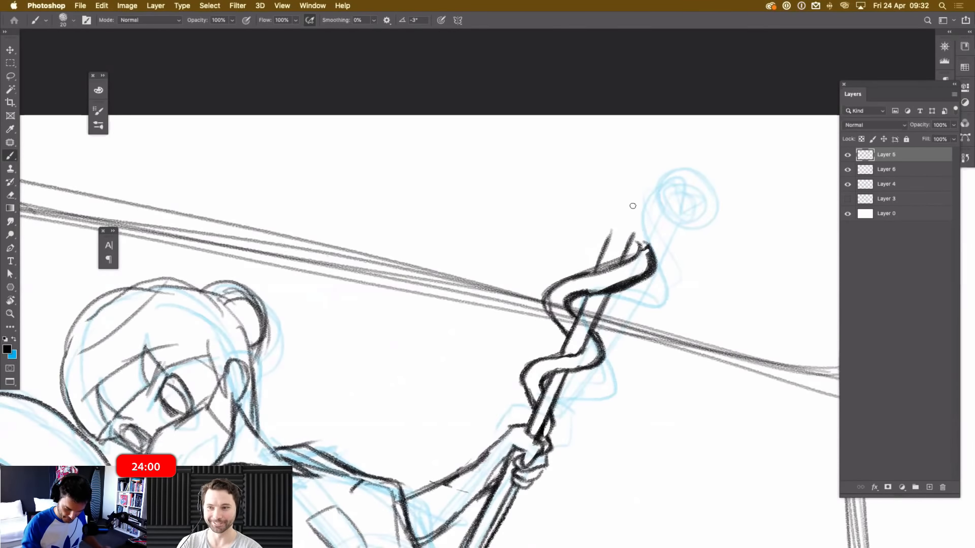
pyautogui.moveTo(625, 188)
pyautogui.mouseDown()
pyautogui.moveTo(617, 217)
pyautogui.moveTo(652, 199)
pyautogui.moveTo(633, 220)
pyautogui.moveTo(637, 179)
pyautogui.mouseUp()
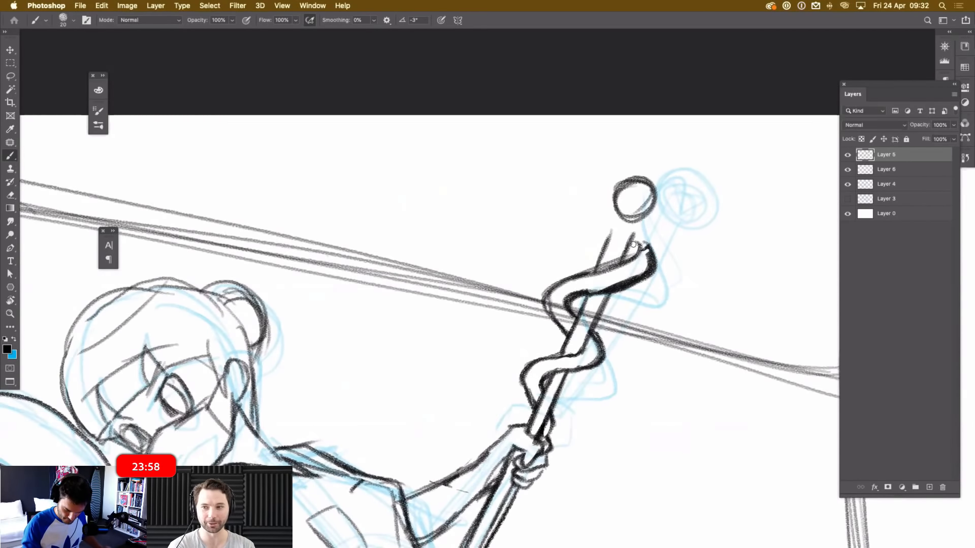
# Draw a small collar beneath the round knob and curve the coil's upper end up behind the staff.
pyautogui.moveTo(611, 234)
pyautogui.mouseDown()
pyautogui.moveTo(609, 219)
pyautogui.moveTo(639, 226)
pyautogui.moveTo(620, 270)
pyautogui.mouseUp()
pyautogui.moveTo(643, 226); pyautogui.dragTo(654, 259)
pyautogui.moveTo(643, 227); pyautogui.dragTo(653, 269)
pyautogui.moveTo(636, 241); pyautogui.dragTo(626, 265)
pyautogui.moveTo(641, 225); pyautogui.dragTo(654, 261)
# Erase the excess line thickness and stray marks inside the coil's uppermost bend.
pyautogui.press('e')
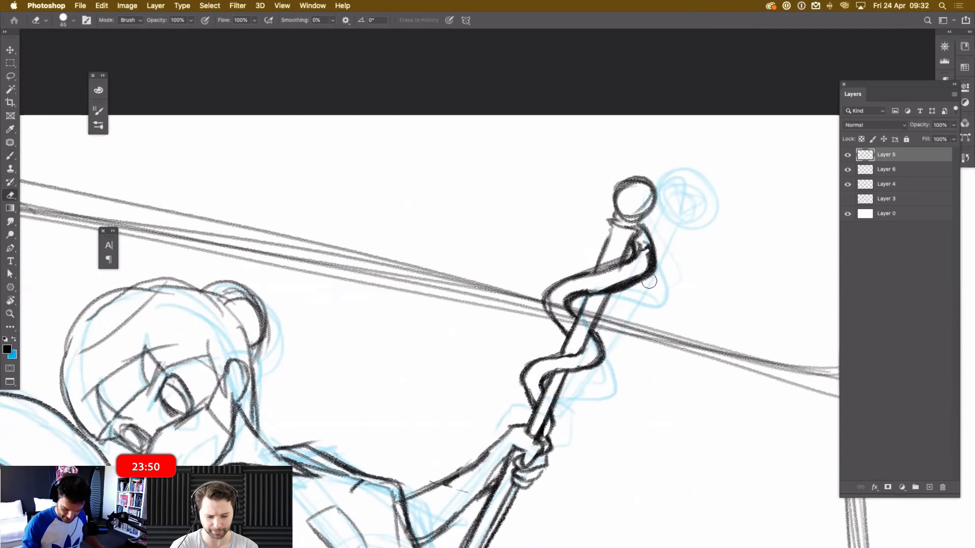
pyautogui.moveTo(637, 274); pyautogui.dragTo(602, 287)
pyautogui.moveTo(640, 246); pyautogui.dragTo(609, 279)
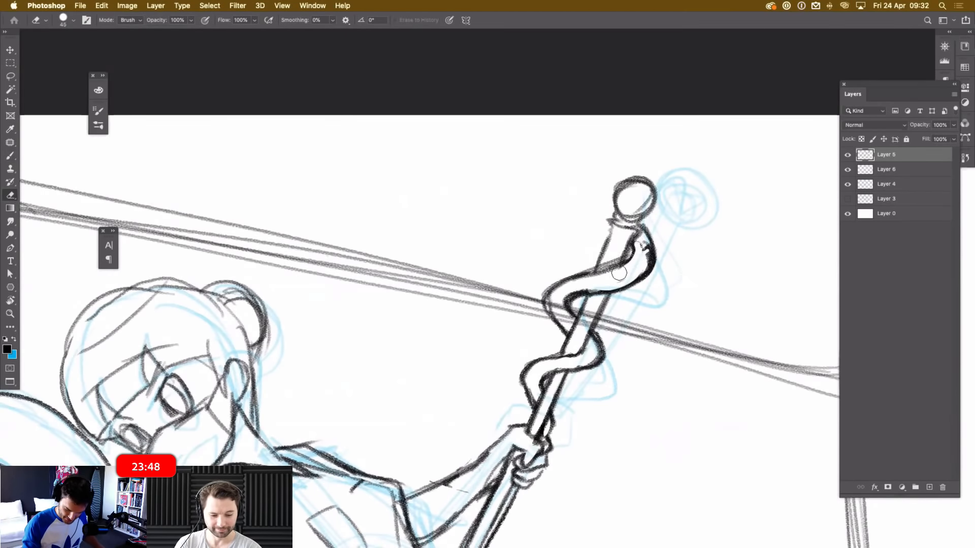
pyautogui.moveTo(645, 240)
pyautogui.mouseDown()
pyautogui.moveTo(602, 282)
pyautogui.moveTo(611, 299)
pyautogui.moveTo(629, 288)
pyautogui.moveTo(598, 292)
pyautogui.moveTo(642, 276)
pyautogui.mouseUp()
# Draw a snake's head with an eye and lower jaw emerging from behind the staff beside the knob.
pyautogui.press('b')
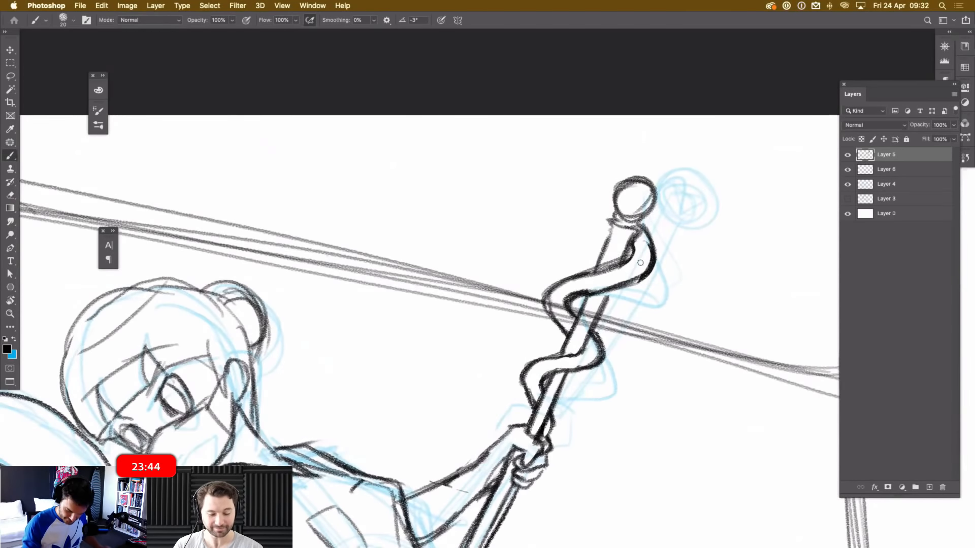
pyautogui.moveTo(599, 231)
pyautogui.mouseDown()
pyautogui.moveTo(645, 212)
pyautogui.moveTo(601, 240)
pyautogui.moveTo(590, 229)
pyautogui.moveTo(610, 208)
pyautogui.moveTo(588, 215)
pyautogui.moveTo(626, 236)
pyautogui.moveTo(571, 239)
pyautogui.moveTo(579, 218)
pyautogui.moveTo(565, 232)
pyautogui.moveTo(569, 241)
pyautogui.moveTo(634, 220)
pyautogui.moveTo(604, 223)
pyautogui.moveTo(596, 210)
pyautogui.moveTo(657, 243)
pyautogui.moveTo(644, 227)
pyautogui.moveTo(599, 249)
pyautogui.moveTo(571, 237)
pyautogui.moveTo(594, 234)
pyautogui.mouseUp()
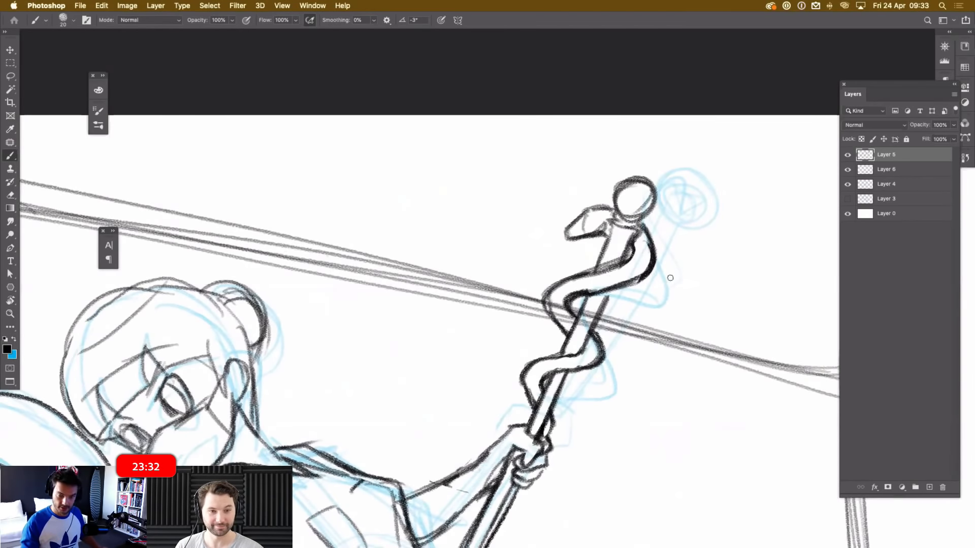
pyautogui.click(592, 221)
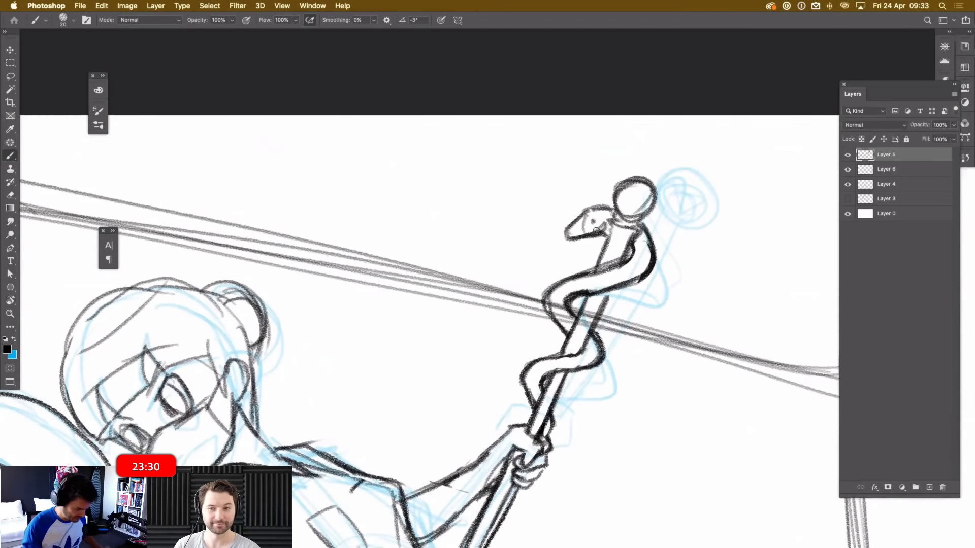
pyautogui.moveTo(584, 243); pyautogui.dragTo(577, 244)
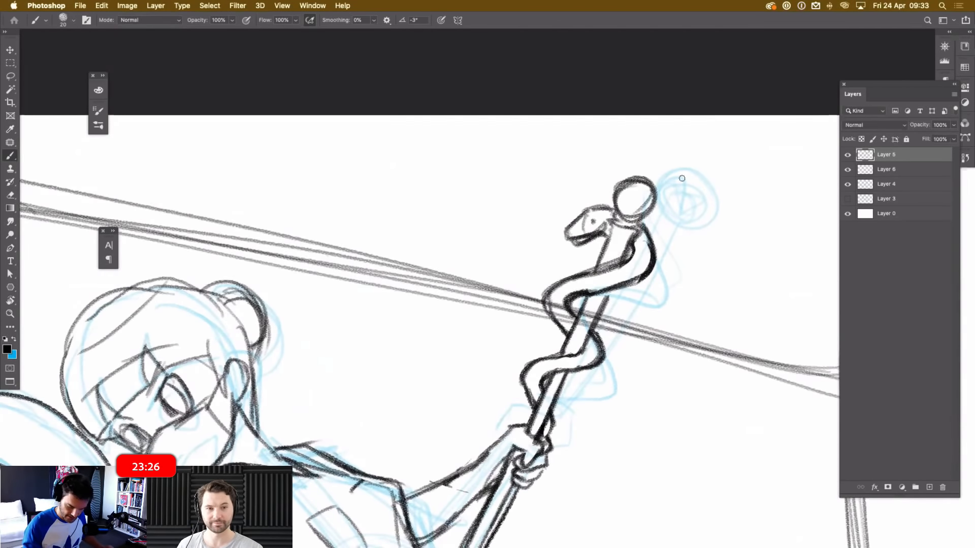
pyautogui.moveTo(591, 208)
pyautogui.mouseDown()
pyautogui.moveTo(569, 222)
pyautogui.moveTo(613, 205)
pyautogui.mouseUp()
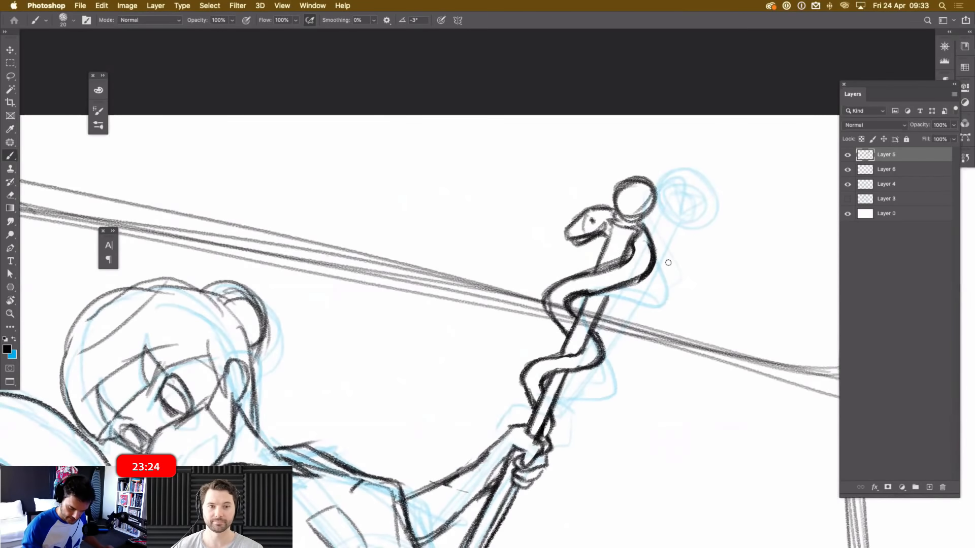
pyautogui.press('super+minus')
pyautogui.press('super+minus')
pyautogui.press('super+minus')
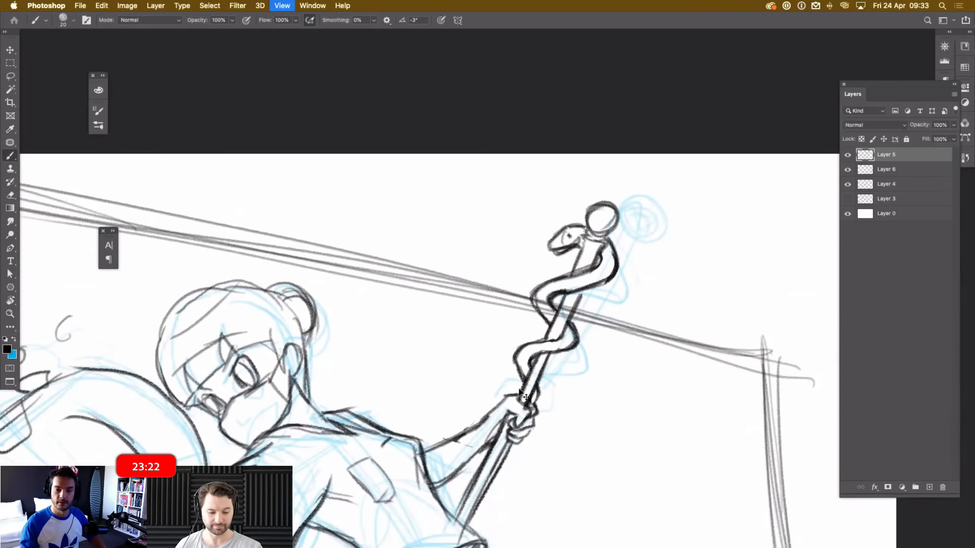
# Review the snake-entwined staff and the gripping hand up close, plus the overall pose of the whole figure.
pyautogui.press('super+equal')
pyautogui.press('super+equal')
pyautogui.press('super+equal')
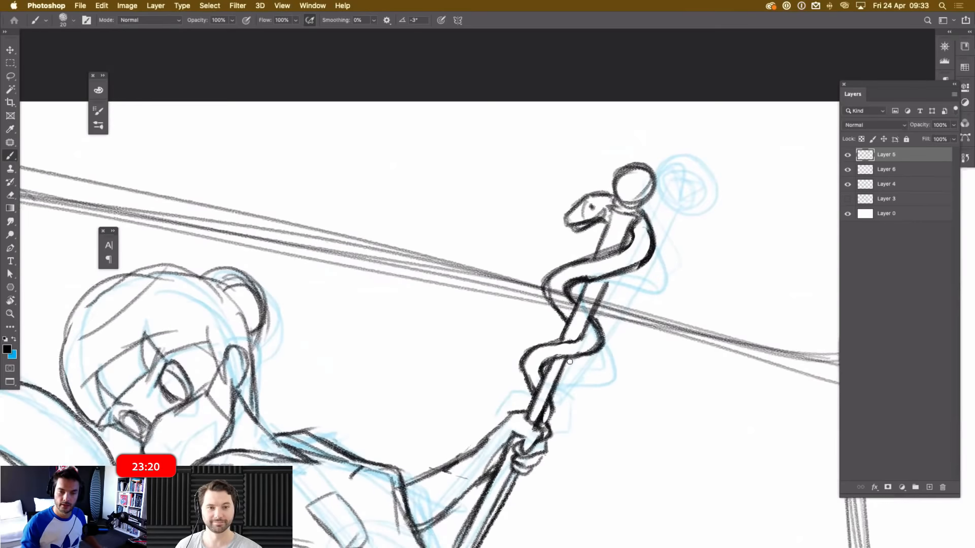
pyautogui.moveTo(594, 367); pyautogui.dragTo(774, 225)
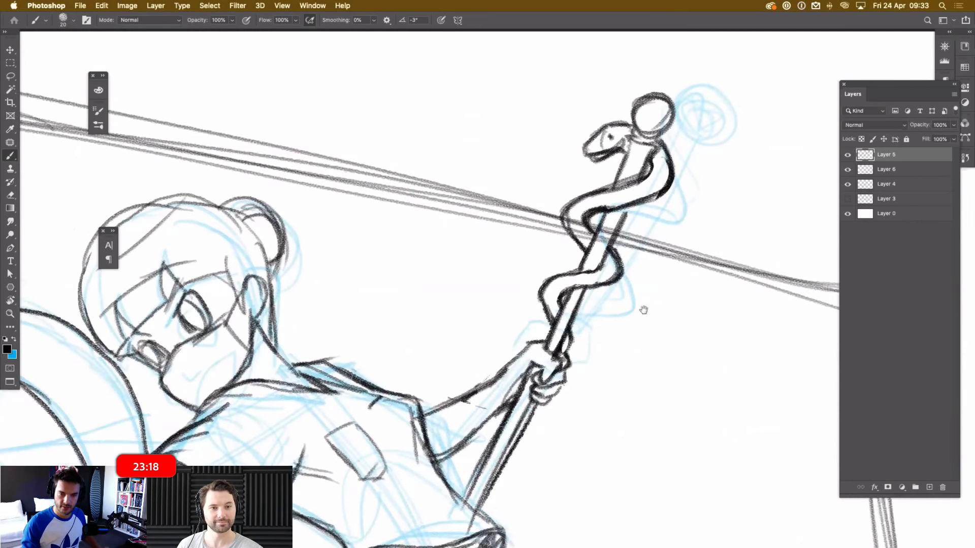
pyautogui.moveTo(643, 310); pyautogui.dragTo(683, 256)
pyautogui.press('super+1')
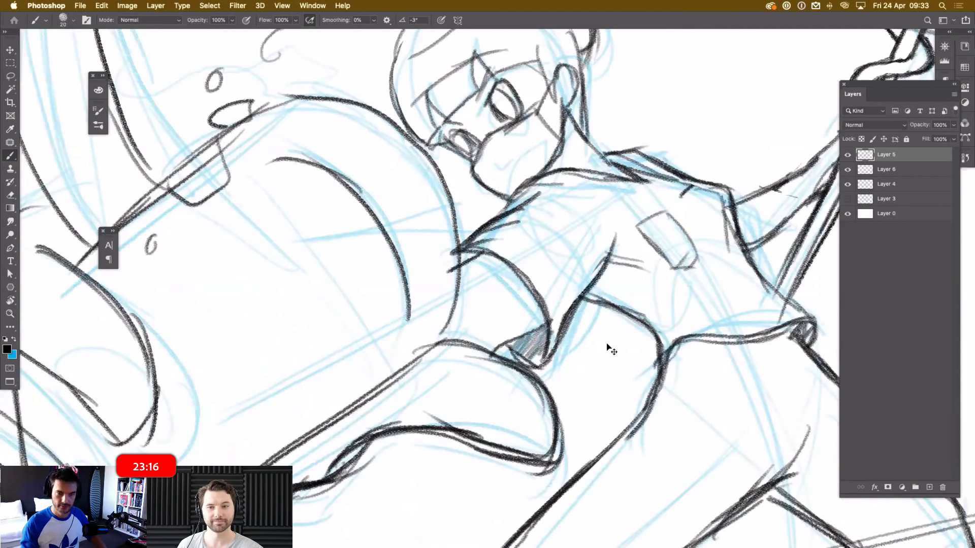
pyautogui.press('super+minus')
pyautogui.press('super+minus')
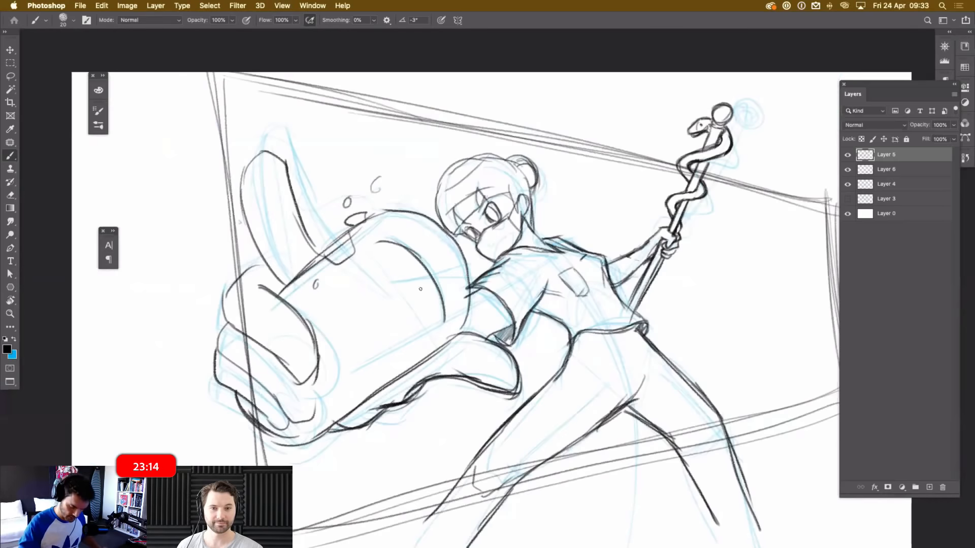
# Darken the outline of the oversized thumb and draw a rounded fingertip shape on the curled index finger.
pyautogui.moveTo(392, 242); pyautogui.dragTo(435, 319)
pyautogui.moveTo(404, 188); pyautogui.dragTo(414, 300)
pyautogui.moveTo(382, 239); pyautogui.dragTo(422, 179)
pyautogui.moveTo(389, 210)
pyautogui.mouseDown()
pyautogui.moveTo(432, 192)
pyautogui.moveTo(466, 290)
pyautogui.mouseUp()
pyautogui.moveTo(431, 191); pyautogui.dragTo(468, 291)
pyautogui.moveTo(426, 386)
pyautogui.mouseDown()
pyautogui.moveTo(449, 381)
pyautogui.moveTo(459, 400)
pyautogui.moveTo(446, 370)
pyautogui.moveTo(430, 368)
pyautogui.moveTo(443, 443)
pyautogui.moveTo(460, 440)
pyautogui.moveTo(459, 411)
pyautogui.moveTo(437, 438)
pyautogui.moveTo(441, 447)
pyautogui.moveTo(375, 396)
pyautogui.moveTo(377, 358)
pyautogui.moveTo(390, 421)
pyautogui.moveTo(373, 408)
pyautogui.mouseUp()
pyautogui.moveTo(372, 360)
pyautogui.mouseDown()
pyautogui.moveTo(365, 389)
pyautogui.moveTo(431, 436)
pyautogui.mouseUp()
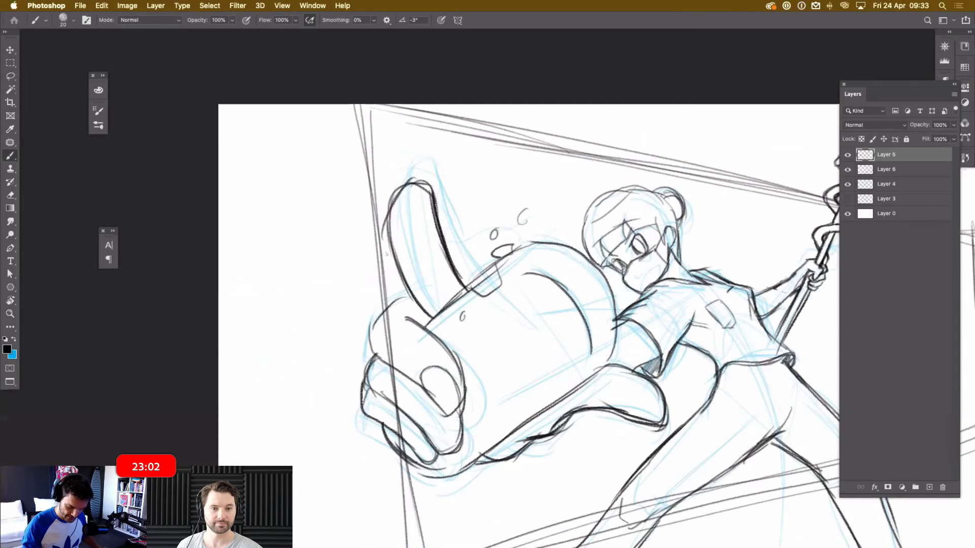
# Draw a round blob with small drops where the thumb meets the arm's upper edge, erasing the arm lines crossing it.
pyautogui.moveTo(477, 264); pyautogui.dragTo(466, 282)
pyautogui.moveTo(473, 267); pyautogui.dragTo(498, 258)
pyautogui.moveTo(469, 294)
pyautogui.mouseDown()
pyautogui.moveTo(503, 265)
pyautogui.moveTo(495, 236)
pyautogui.mouseUp()
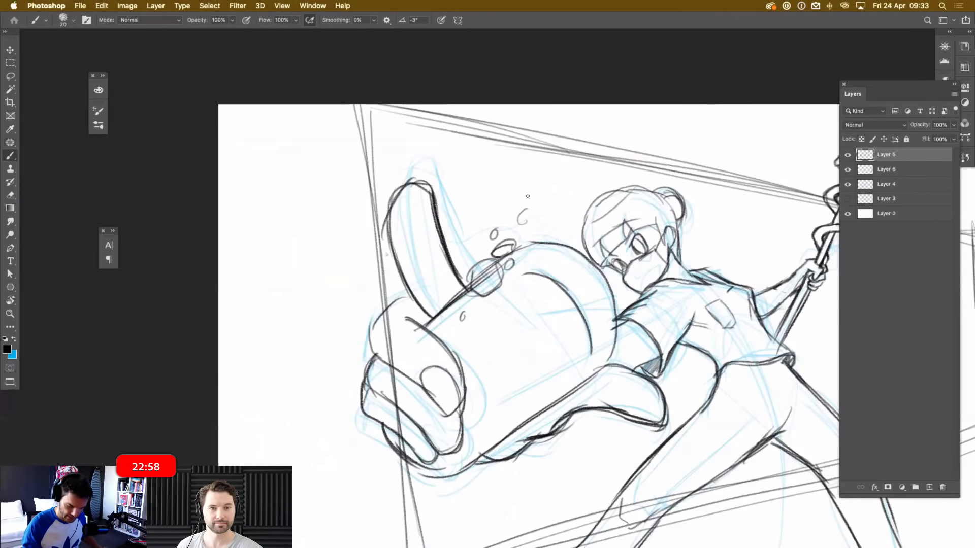
pyautogui.press('super+equal')
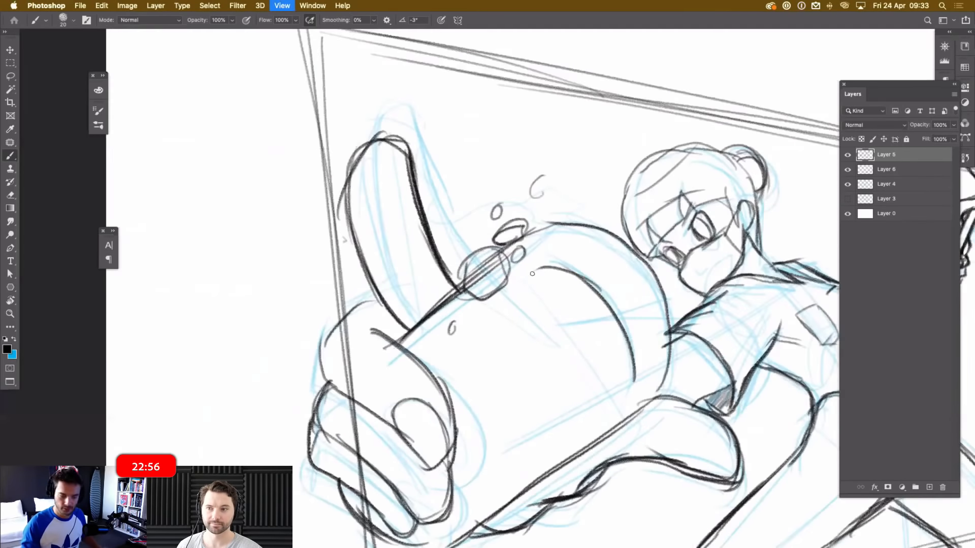
pyautogui.press('e')
pyautogui.moveTo(503, 279)
pyautogui.mouseDown()
pyautogui.moveTo(469, 302)
pyautogui.moveTo(512, 272)
pyautogui.moveTo(525, 278)
pyautogui.moveTo(513, 260)
pyautogui.mouseUp()
pyautogui.press('b')
pyautogui.moveTo(459, 293); pyautogui.dragTo(475, 315)
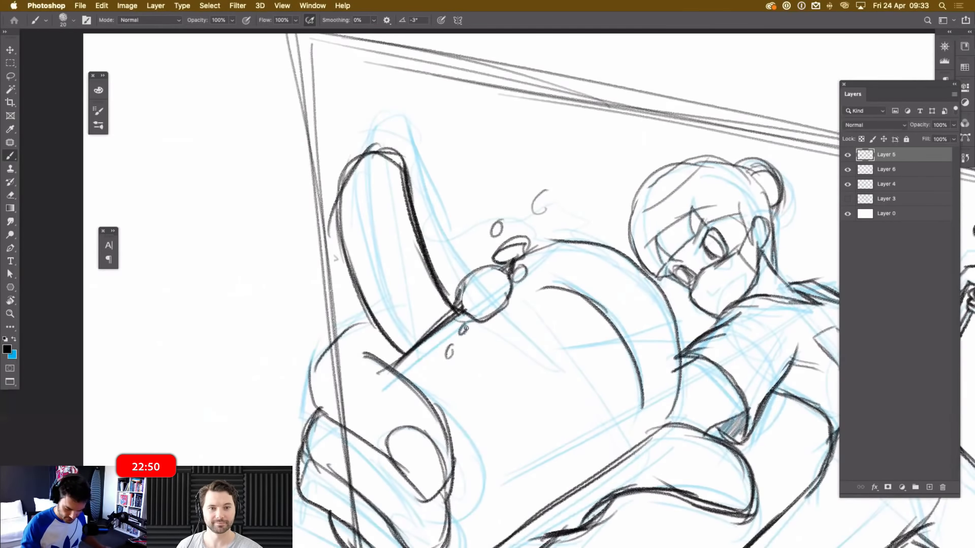
# Redraw the oversized arm's rounded upper contour and its long lower edge down to the fist in darker line.
pyautogui.moveTo(525, 259)
pyautogui.mouseDown()
pyautogui.moveTo(562, 235)
pyautogui.moveTo(641, 221)
pyautogui.moveTo(605, 259)
pyautogui.moveTo(644, 287)
pyautogui.moveTo(636, 268)
pyautogui.moveTo(679, 328)
pyautogui.moveTo(681, 387)
pyautogui.mouseUp()
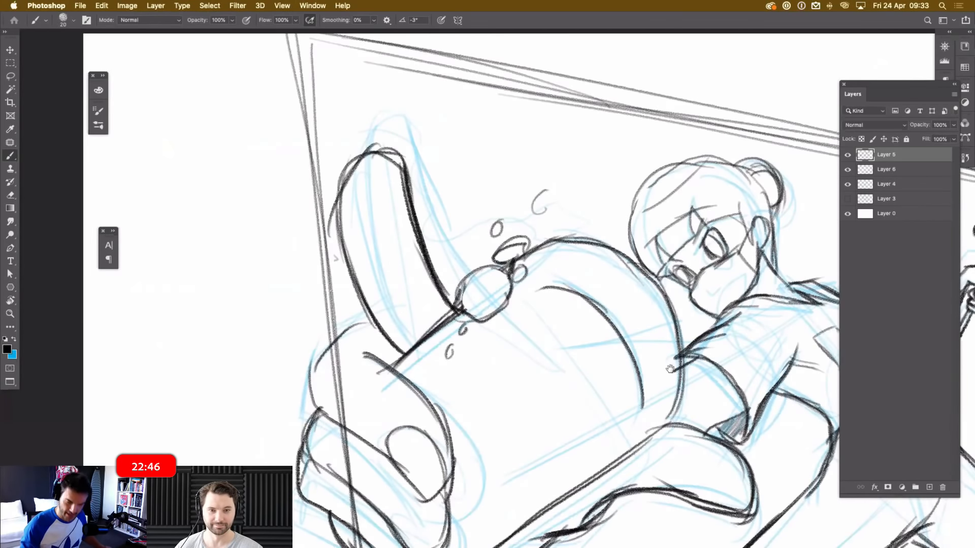
pyautogui.moveTo(672, 294); pyautogui.dragTo(667, 268)
pyautogui.scroll(-5, 645, 265)
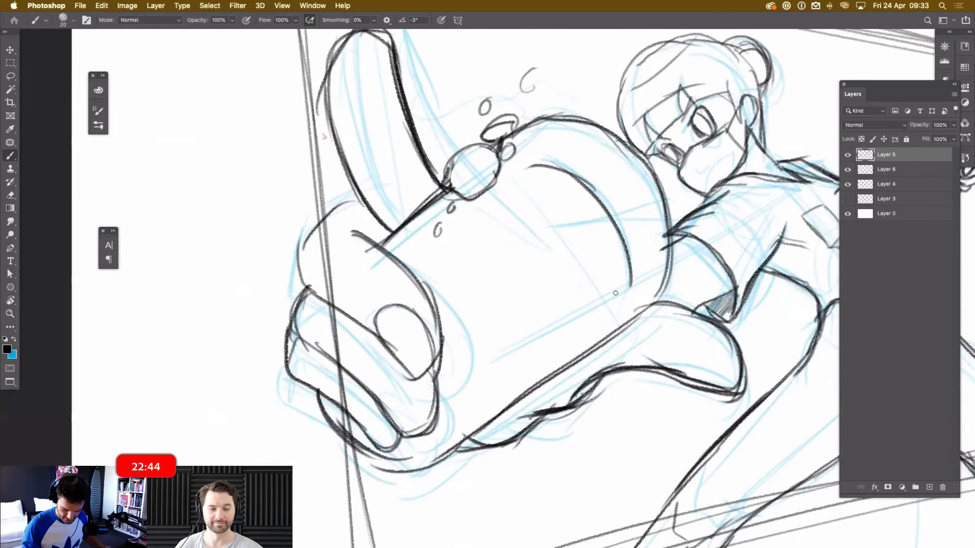
pyautogui.moveTo(370, 436); pyautogui.dragTo(656, 261)
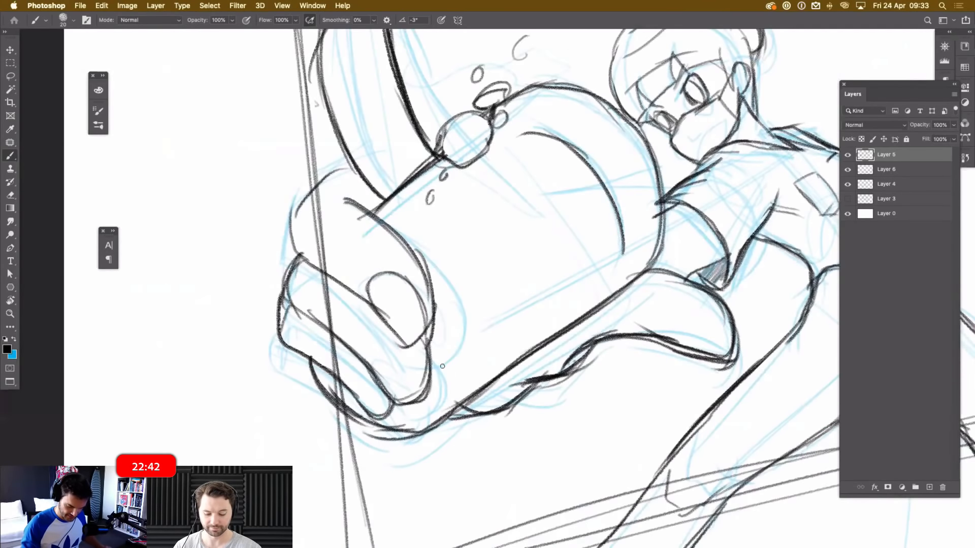
# Add another small drop on the arm's upper edge and link the round blob to the larger drop above it.
pyautogui.moveTo(535, 307); pyautogui.dragTo(533, 313)
pyautogui.moveTo(507, 223); pyautogui.dragTo(496, 274)
pyautogui.moveTo(445, 230); pyautogui.dragTo(440, 271)
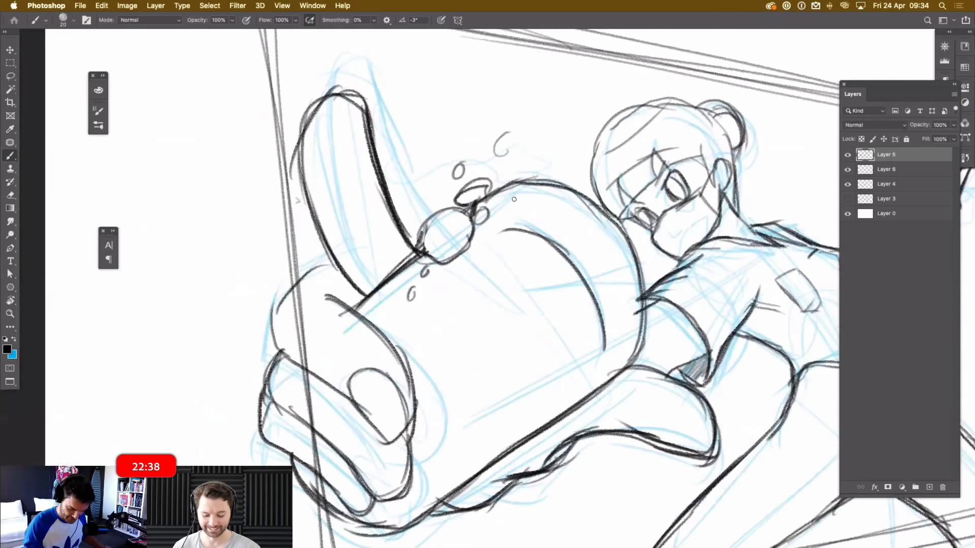
pyautogui.moveTo(505, 198); pyautogui.dragTo(504, 199)
pyautogui.moveTo(521, 204); pyautogui.dragTo(523, 227)
pyautogui.moveTo(459, 211); pyautogui.dragTo(437, 234)
# Review the drawing at several magnifications, from the thumbs-up arm to the torso, legs and staff.
pyautogui.press('super+minus')
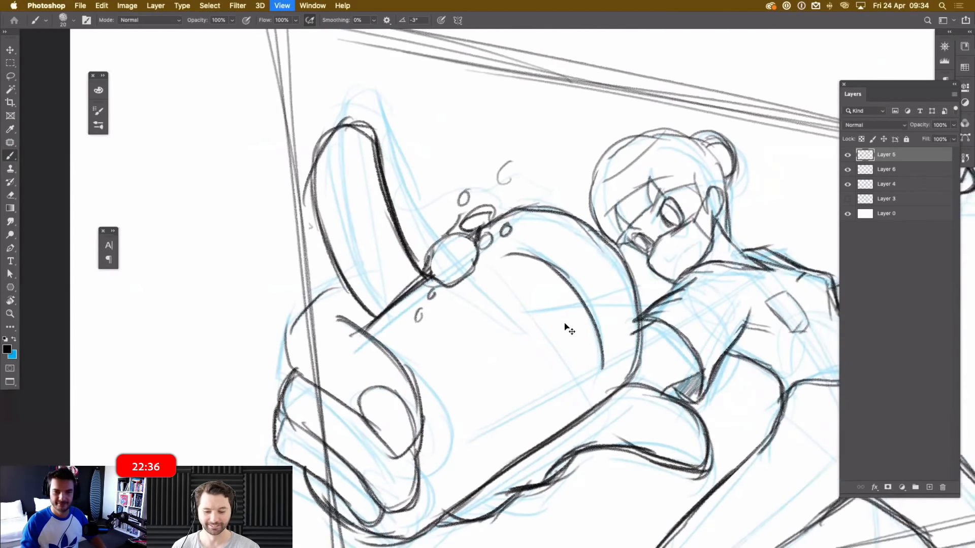
pyautogui.press('super+minus')
pyautogui.press('super+minus')
pyautogui.press('super+plus')
pyautogui.press('super+plus')
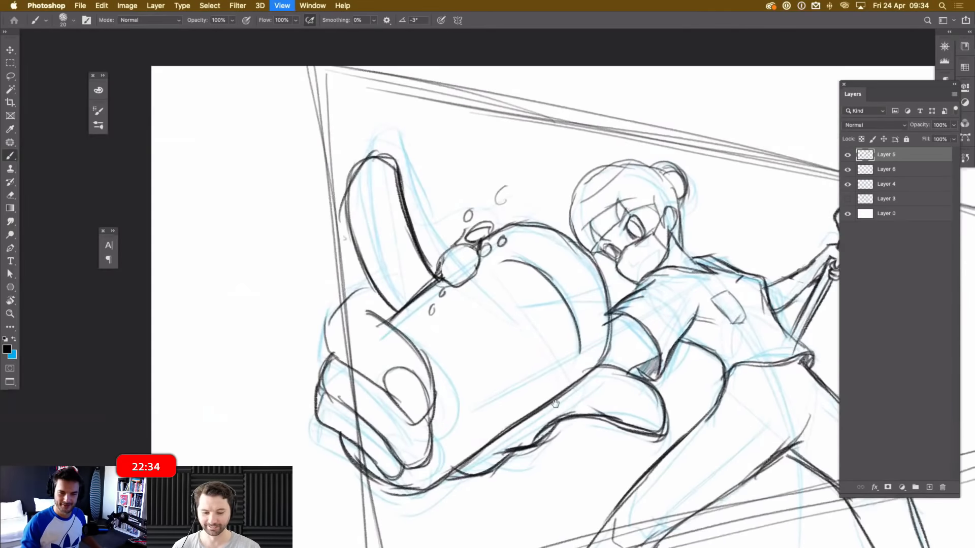
pyautogui.press('super+plus')
pyautogui.moveTo(776, 465); pyautogui.dragTo(629, 383)
pyautogui.press('super+minus')
pyautogui.press('super+minus')
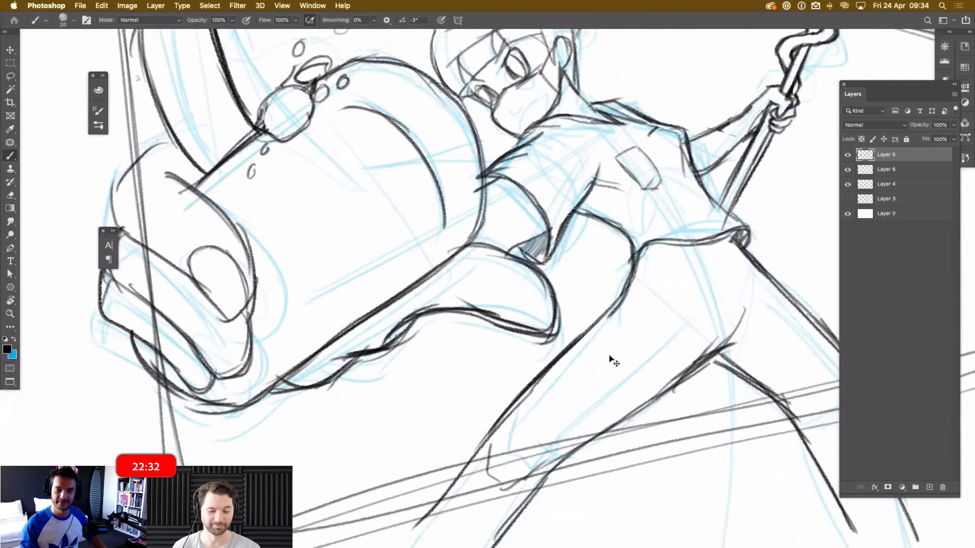
pyautogui.press('super+plus')
pyautogui.press('super+plus')
pyautogui.press('super+plus')
pyautogui.moveTo(544, 262); pyautogui.dragTo(494, 271)
pyautogui.moveTo(529, 297)
pyautogui.mouseDown()
pyautogui.moveTo(538, 267)
pyautogui.moveTo(612, 257)
pyautogui.mouseUp()
pyautogui.moveTo(604, 308)
pyautogui.mouseDown()
pyautogui.moveTo(627, 357)
pyautogui.moveTo(658, 343)
pyautogui.mouseUp()
pyautogui.press('super+equal')
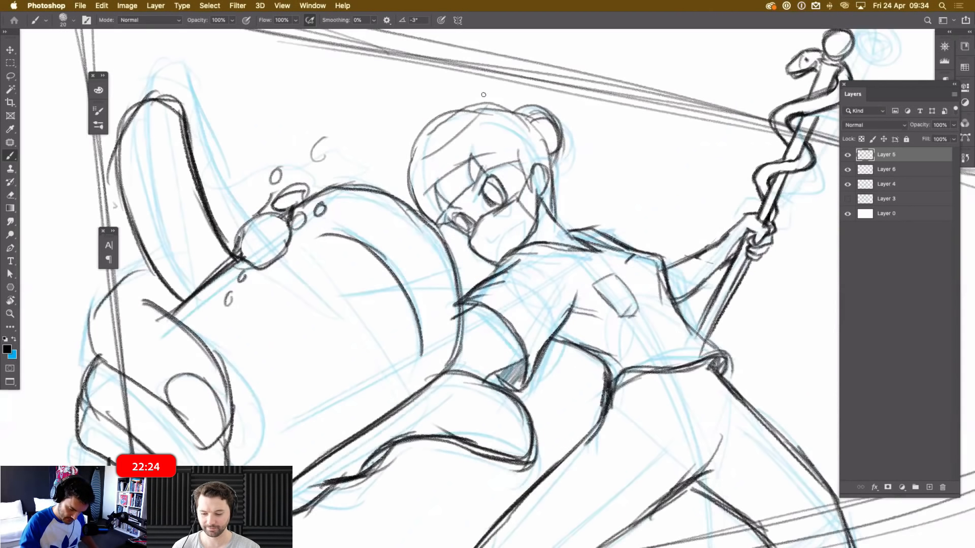
# Hatch the figure's fringe, crown and bun with dense dark strokes, leaving a light band across the hair.
pyautogui.moveTo(424, 127); pyautogui.dragTo(420, 200)
pyautogui.moveTo(422, 199)
pyautogui.mouseDown()
pyautogui.moveTo(429, 212)
pyautogui.moveTo(470, 172)
pyautogui.moveTo(511, 154)
pyautogui.mouseUp()
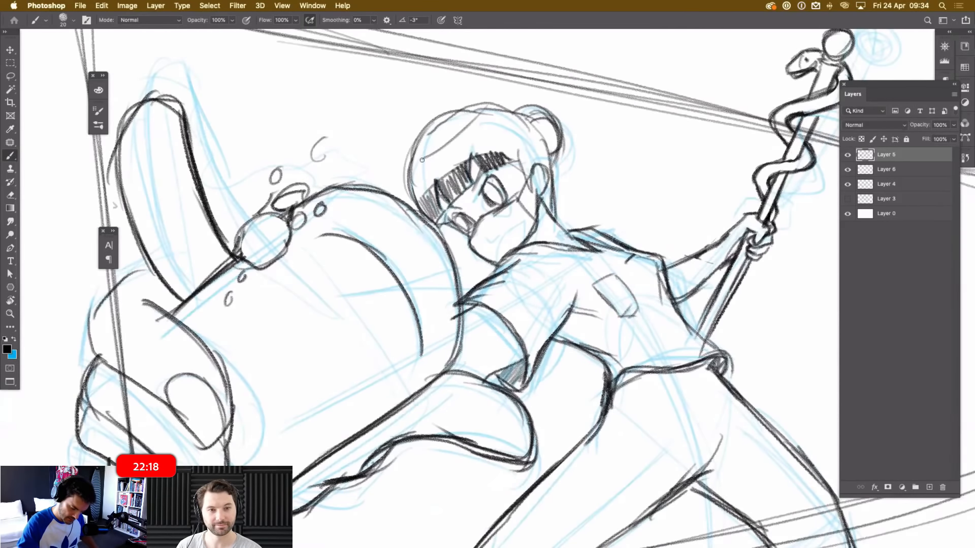
pyautogui.moveTo(419, 150)
pyautogui.mouseDown()
pyautogui.moveTo(440, 122)
pyautogui.moveTo(485, 111)
pyautogui.moveTo(528, 131)
pyautogui.moveTo(528, 167)
pyautogui.moveTo(539, 170)
pyautogui.moveTo(552, 150)
pyautogui.moveTo(547, 133)
pyautogui.moveTo(539, 173)
pyautogui.moveTo(537, 165)
pyautogui.mouseUp()
pyautogui.moveTo(533, 148); pyautogui.dragTo(529, 167)
pyautogui.moveTo(519, 121)
pyautogui.mouseDown()
pyautogui.moveTo(540, 106)
pyautogui.moveTo(554, 152)
pyautogui.mouseUp()
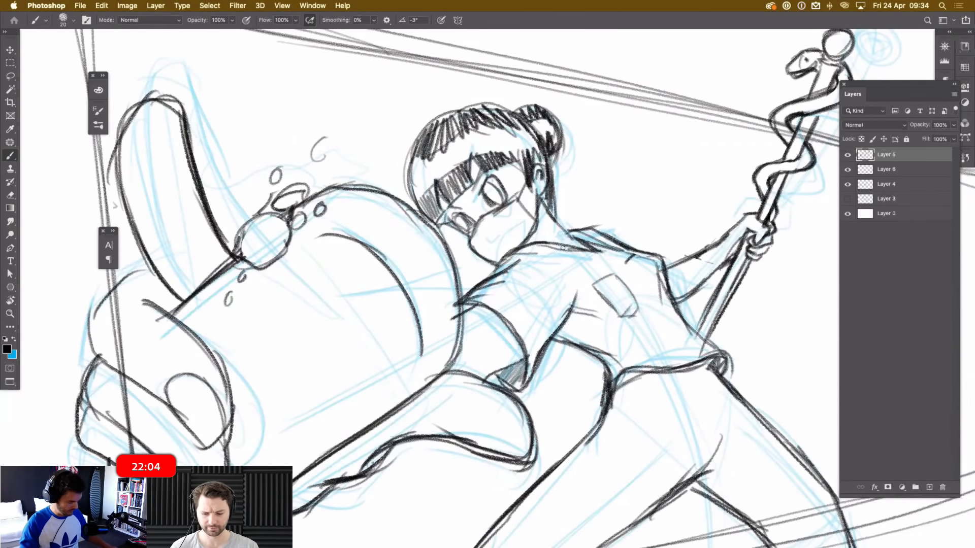
# Rotate the canvas so the face is upright and redraw the iris and pupil of the eye nearer the ear.
pyautogui.press('r')
pyautogui.moveTo(567, 168); pyautogui.dragTo(556, 271)
pyautogui.press('super+plus')
pyautogui.press('b')
pyautogui.moveTo(541, 223)
pyautogui.mouseDown()
pyautogui.moveTo(475, 320)
pyautogui.moveTo(535, 247)
pyautogui.mouseUp()
pyautogui.moveTo(541, 201)
pyautogui.mouseDown()
pyautogui.moveTo(546, 249)
pyautogui.moveTo(522, 254)
pyautogui.moveTo(563, 254)
pyautogui.mouseUp()
# Erase and redraw the mask's front edge as a rounder curve, adding a dark cheek line beside the far eye.
pyautogui.press('e')
pyautogui.moveTo(441, 274)
pyautogui.mouseDown()
pyautogui.moveTo(439, 284)
pyautogui.moveTo(508, 330)
pyautogui.mouseUp()
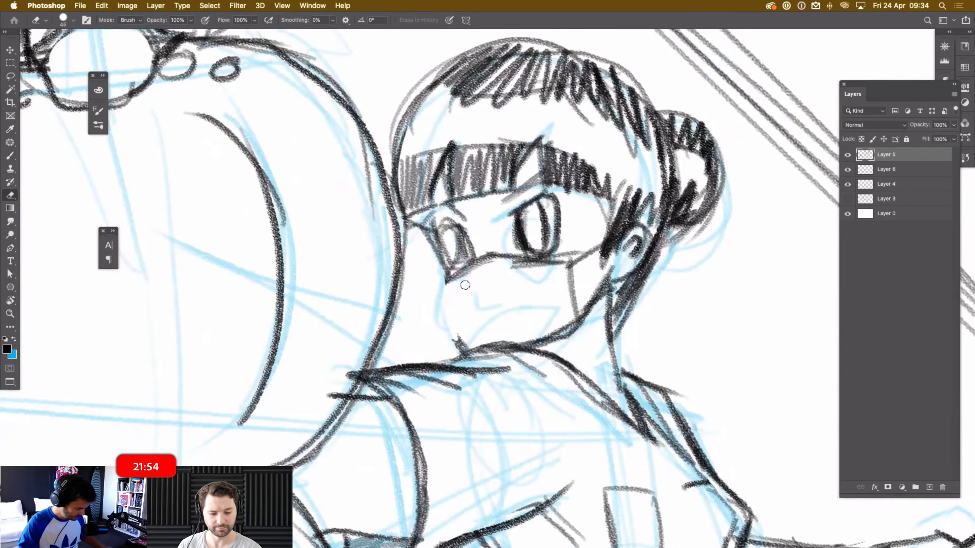
pyautogui.press('b')
pyautogui.moveTo(446, 279); pyautogui.dragTo(462, 350)
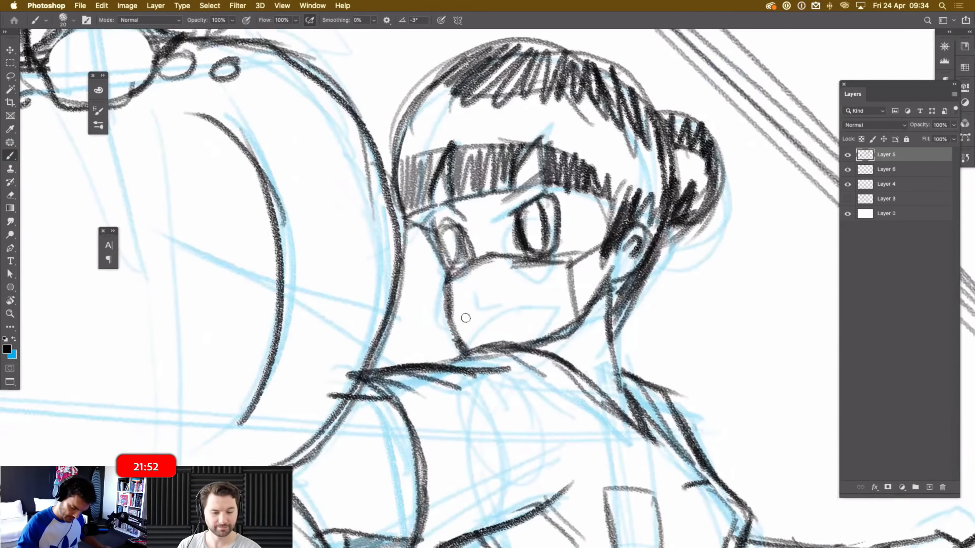
pyautogui.moveTo(445, 279); pyautogui.dragTo(459, 345)
pyautogui.moveTo(419, 231)
pyautogui.mouseDown()
pyautogui.moveTo(445, 285)
pyautogui.moveTo(441, 257)
pyautogui.moveTo(460, 345)
pyautogui.mouseUp()
pyautogui.press('e')
pyautogui.moveTo(442, 282); pyautogui.dragTo(452, 328)
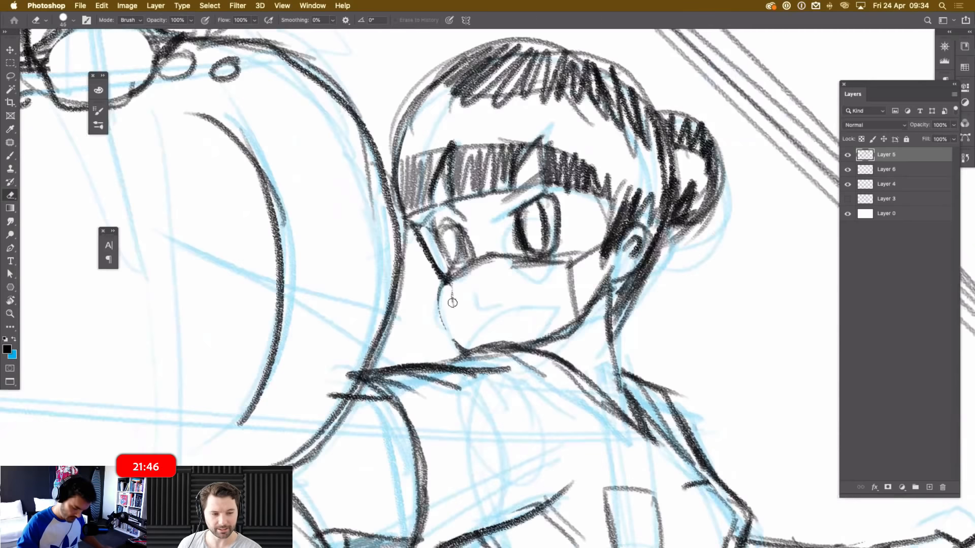
pyautogui.press('b')
pyautogui.moveTo(451, 287); pyautogui.dragTo(480, 359)
# Fill both irises with solid black and erase two small round highlights into each eye.
pyautogui.moveTo(529, 213)
pyautogui.mouseDown()
pyautogui.moveTo(535, 246)
pyautogui.moveTo(533, 218)
pyautogui.moveTo(531, 227)
pyautogui.mouseUp()
pyautogui.moveTo(448, 257)
pyautogui.mouseDown()
pyautogui.moveTo(444, 238)
pyautogui.moveTo(452, 256)
pyautogui.moveTo(446, 234)
pyautogui.moveTo(455, 231)
pyautogui.mouseUp()
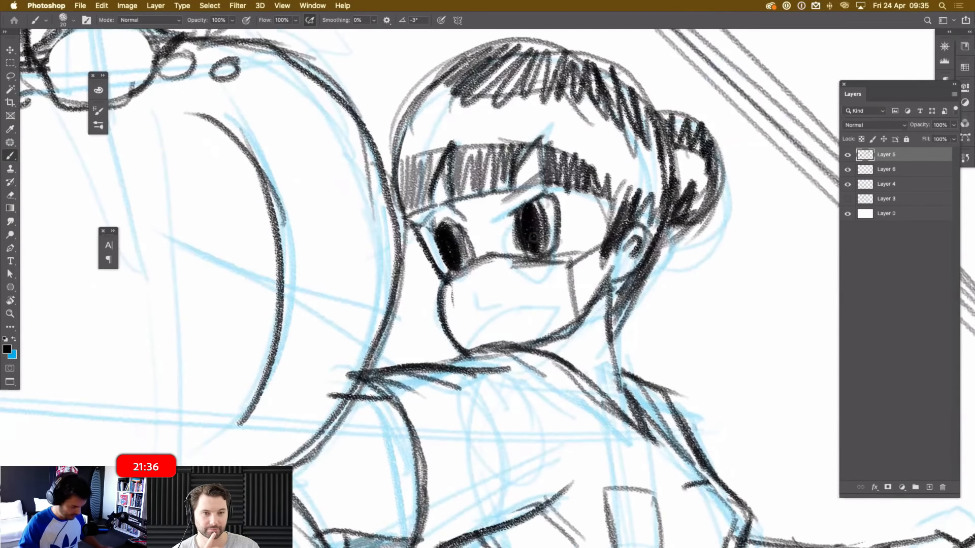
pyautogui.press('e')
pyautogui.click(522, 220)
pyautogui.click(540, 237)
pyautogui.click(525, 219)
pyautogui.click(444, 240)
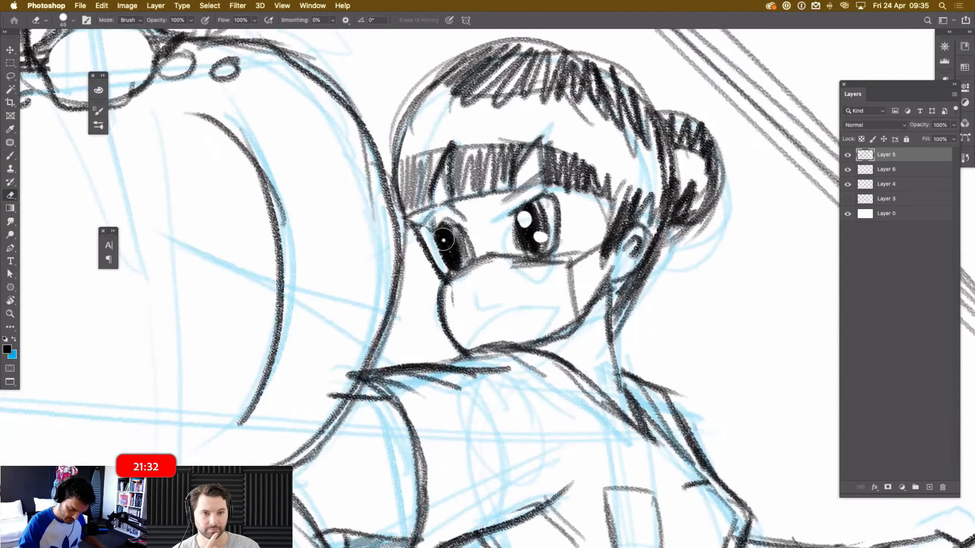
pyautogui.click(458, 256)
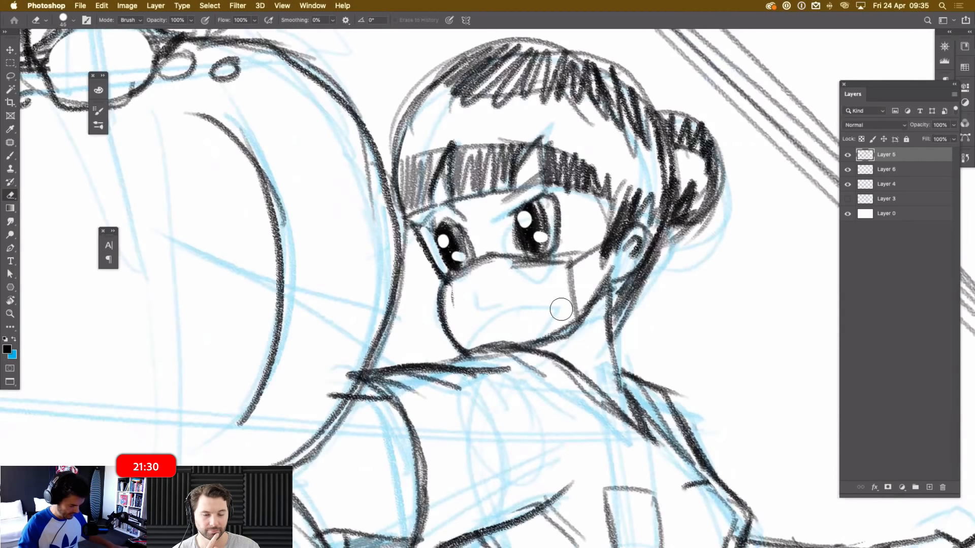
# Erase the stray lines across the unshaded highlight band of the hair and along its front outline.
pyautogui.press('super+minus')
pyautogui.press('super+minus')
pyautogui.press('super+minus')
pyautogui.press('super+minus')
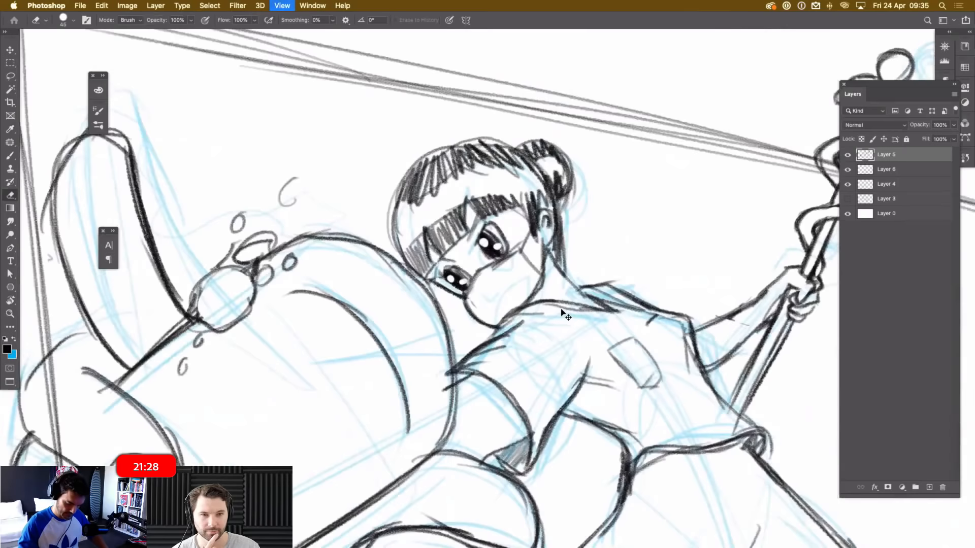
pyautogui.press('super+plus')
pyautogui.press('super+plus')
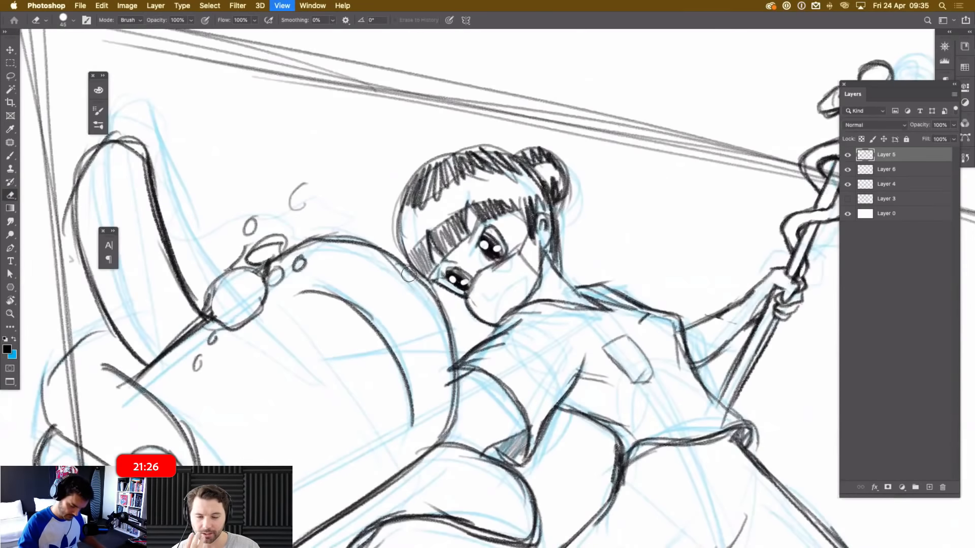
pyautogui.press('super+plus')
pyautogui.press('super+plus')
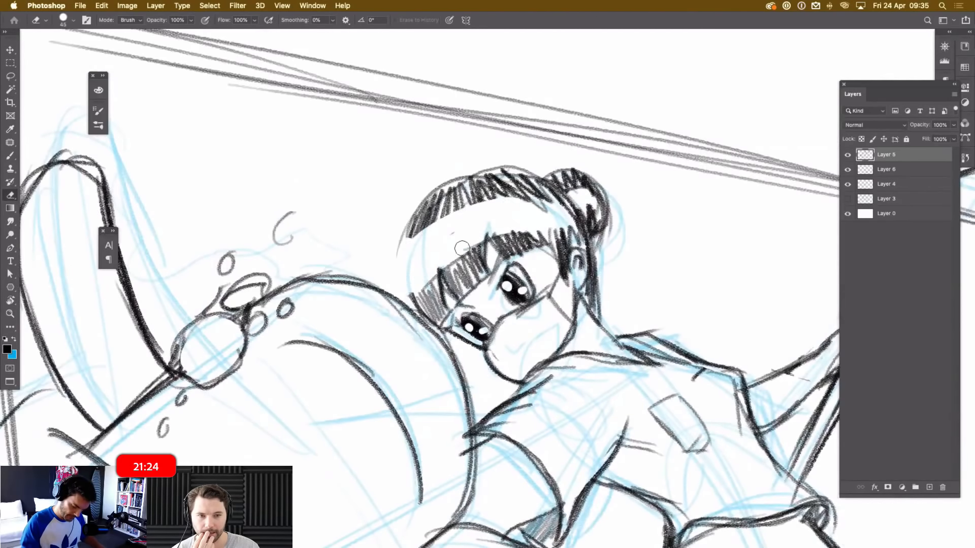
# Sketch a lighting-demo sphere above the head with a circular highlight, a light arrow, a ground line with a bounce arrow and a small reflection.
pyautogui.press('b')
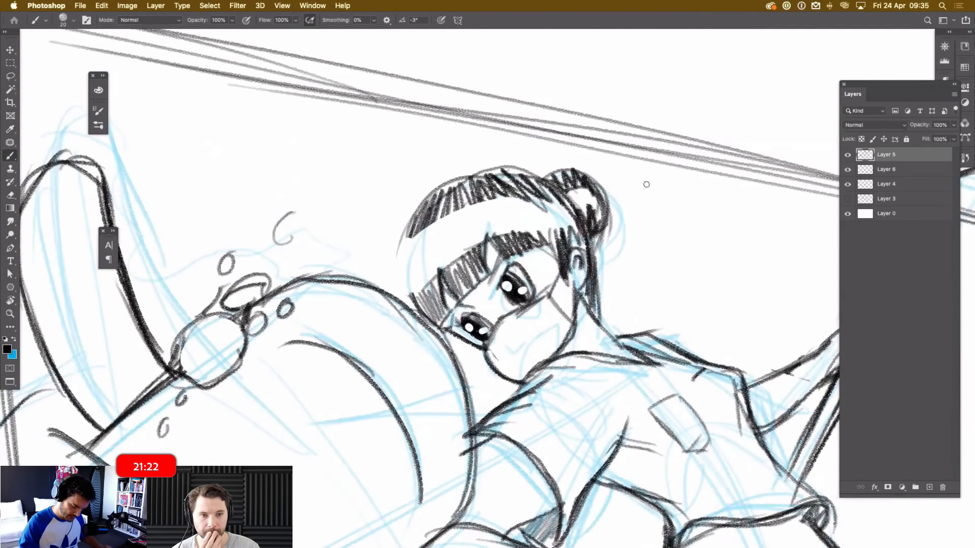
pyautogui.scroll(3, 620, 270)
pyautogui.hscroll(2, 620, 269)
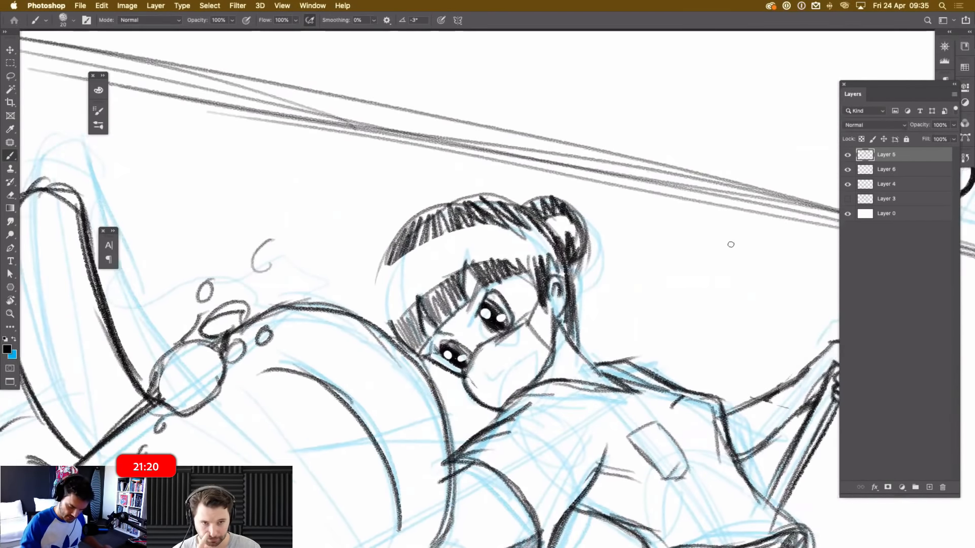
pyautogui.scroll(8, 730, 244)
pyautogui.hscroll(7, 730, 244)
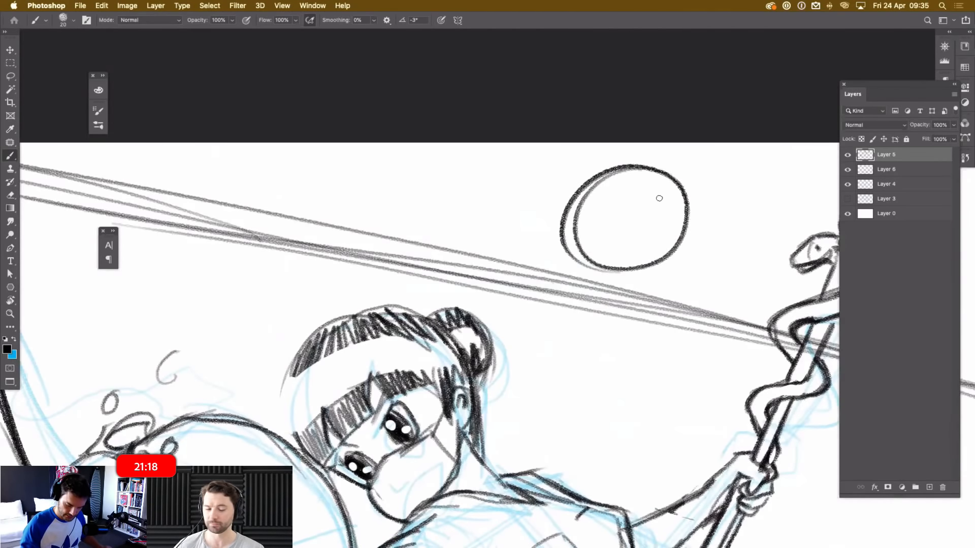
pyautogui.moveTo(680, 181)
pyautogui.mouseDown()
pyautogui.moveTo(731, 156)
pyautogui.moveTo(677, 196)
pyautogui.mouseUp()
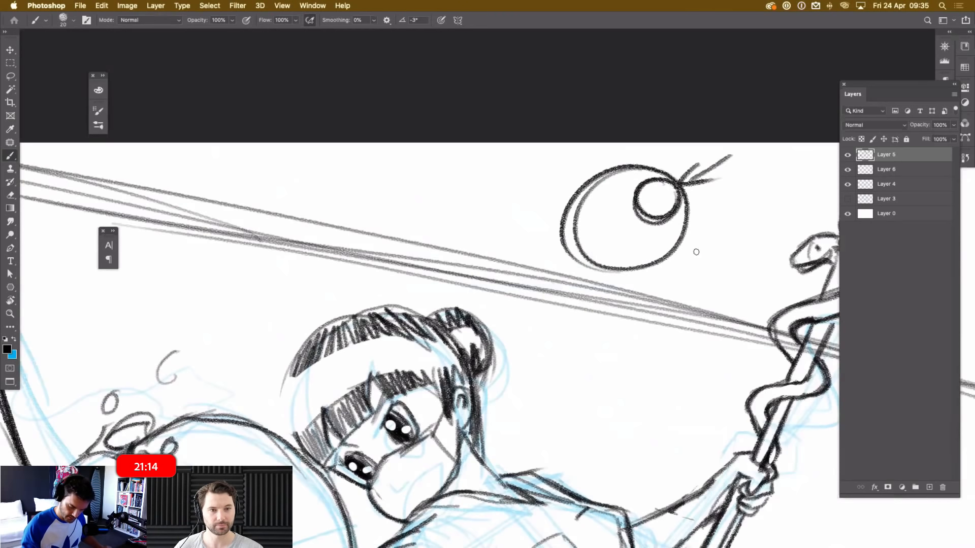
pyautogui.moveTo(713, 240)
pyautogui.mouseDown()
pyautogui.moveTo(562, 316)
pyautogui.moveTo(579, 283)
pyautogui.moveTo(552, 294)
pyautogui.moveTo(581, 276)
pyautogui.mouseUp()
pyautogui.moveTo(585, 238)
pyautogui.mouseDown()
pyautogui.moveTo(599, 260)
pyautogui.moveTo(587, 238)
pyautogui.mouseUp()
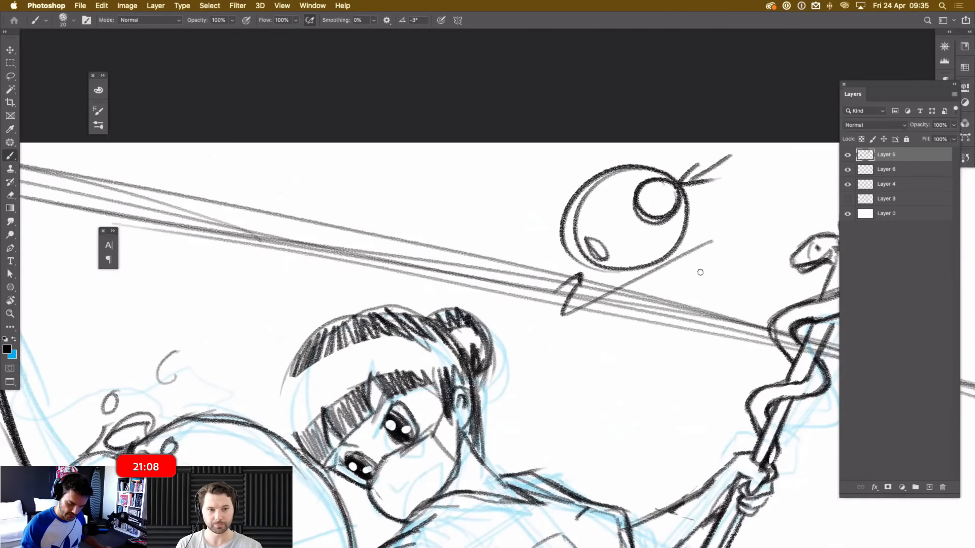
# Sketch a tilted ellipse on the blank area beyond the staff's knob, with a slanted line and a light-direction arrow.
pyautogui.moveTo(726, 295); pyautogui.dragTo(492, 315)
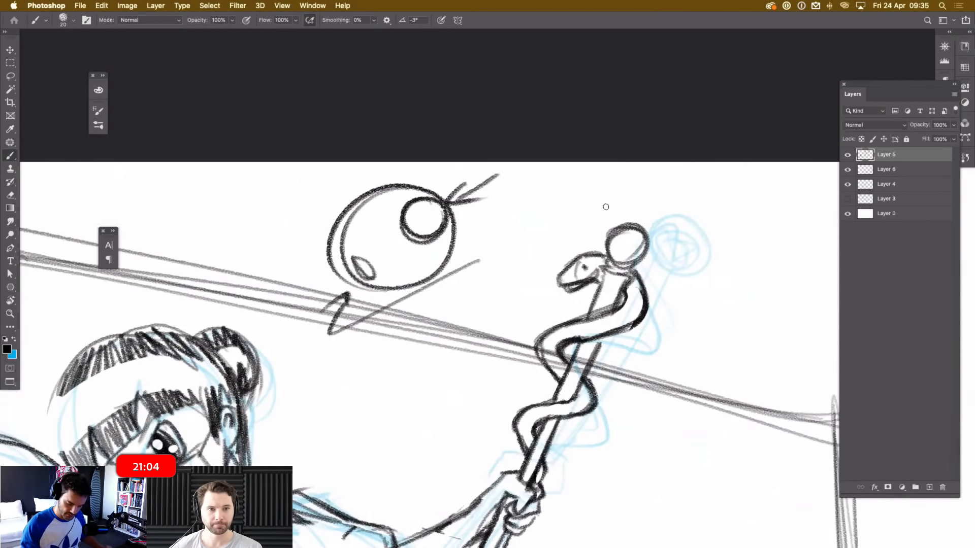
pyautogui.hscroll(5, 607, 208)
pyautogui.moveTo(648, 177)
pyautogui.mouseDown()
pyautogui.moveTo(591, 208)
pyautogui.moveTo(587, 234)
pyautogui.moveTo(636, 177)
pyautogui.moveTo(603, 248)
pyautogui.moveTo(658, 206)
pyautogui.moveTo(617, 252)
pyautogui.moveTo(683, 189)
pyautogui.mouseUp()
pyautogui.moveTo(578, 219); pyautogui.dragTo(506, 274)
pyautogui.moveTo(730, 144); pyautogui.dragTo(691, 170)
pyautogui.moveTo(692, 171); pyautogui.dragTo(723, 161)
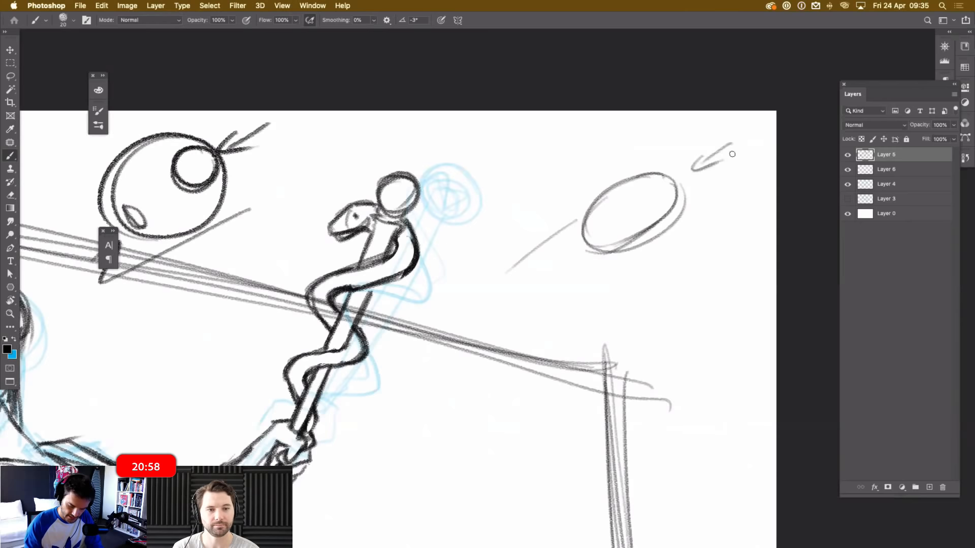
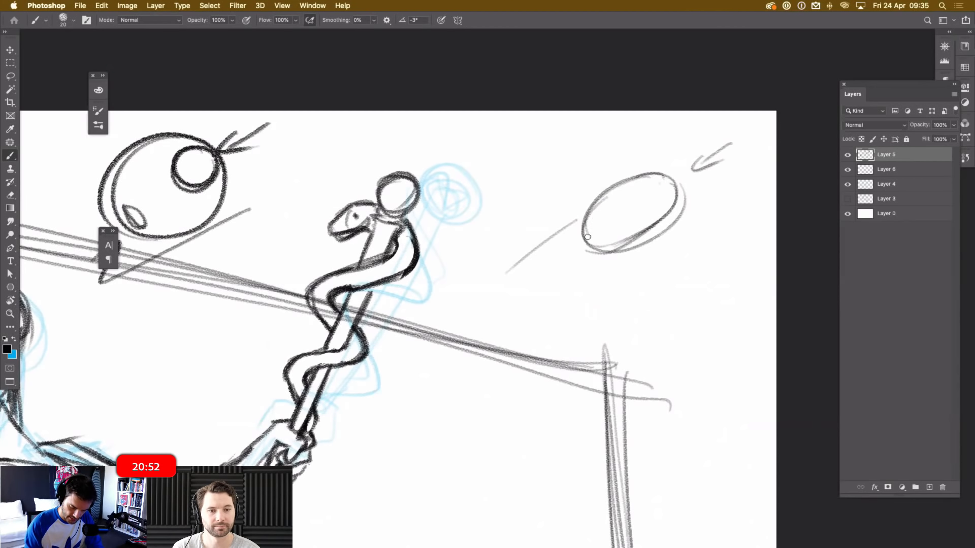
# Shade the oval study beside the staff with a dark gradient and cast shadow, and erase a small highlight into the dark area.
pyautogui.moveTo(610, 198)
pyautogui.mouseDown()
pyautogui.moveTo(656, 181)
pyautogui.moveTo(644, 212)
pyautogui.moveTo(664, 201)
pyautogui.moveTo(642, 225)
pyautogui.moveTo(658, 210)
pyautogui.moveTo(643, 205)
pyautogui.moveTo(656, 185)
pyautogui.moveTo(636, 187)
pyautogui.moveTo(603, 210)
pyautogui.moveTo(623, 234)
pyautogui.mouseUp()
pyautogui.moveTo(640, 186); pyautogui.dragTo(604, 204)
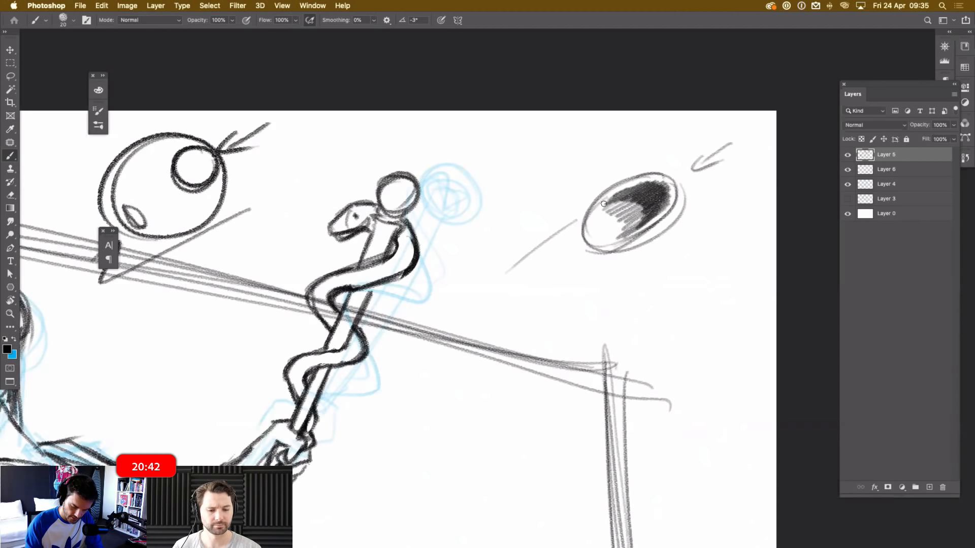
pyautogui.moveTo(610, 240); pyautogui.dragTo(630, 227)
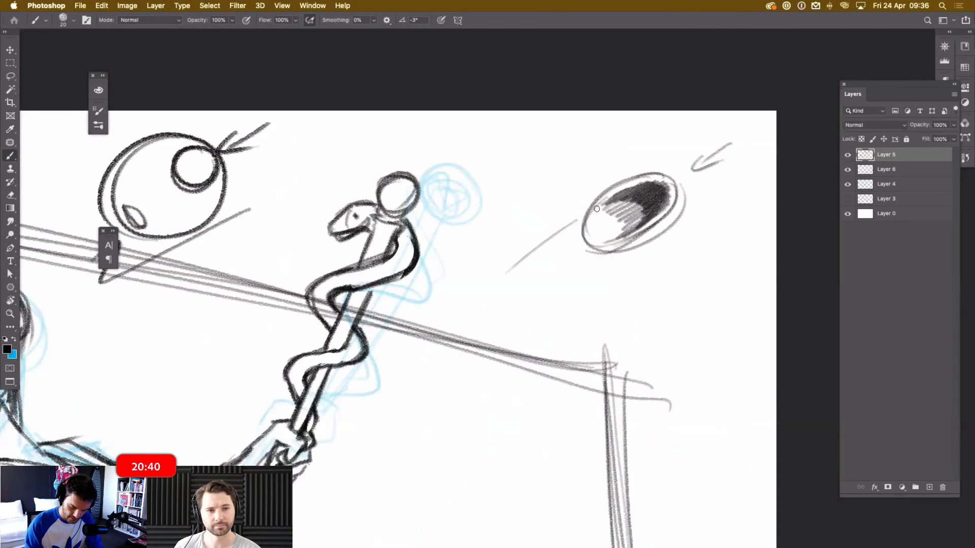
pyautogui.moveTo(642, 238)
pyautogui.mouseDown()
pyautogui.moveTo(599, 257)
pyautogui.moveTo(576, 254)
pyautogui.moveTo(570, 240)
pyautogui.moveTo(555, 254)
pyautogui.mouseUp()
pyautogui.press('e')
pyautogui.moveTo(644, 193)
pyautogui.mouseDown()
pyautogui.moveTo(655, 196)
pyautogui.moveTo(644, 191)
pyautogui.mouseUp()
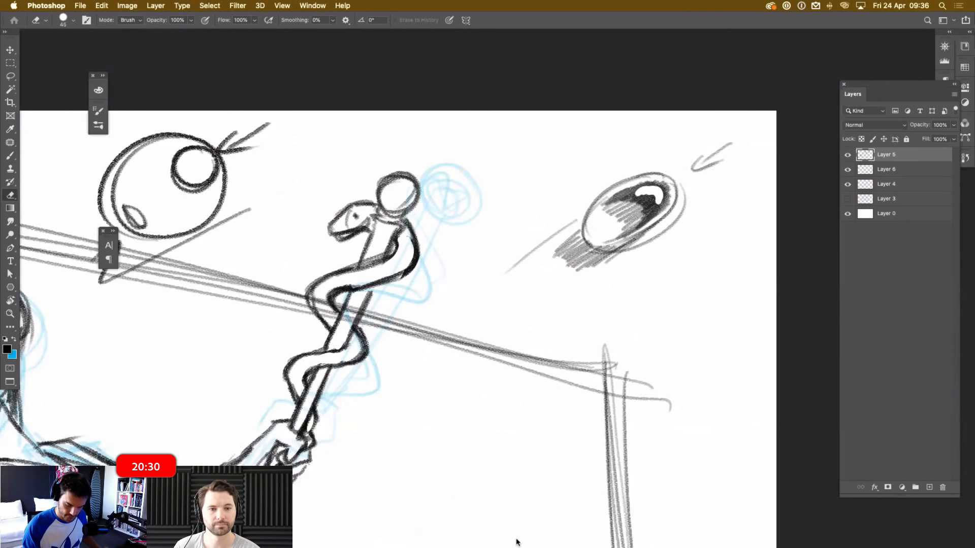
# Lasso the shaded oval study together with its arrow and shadow, delete it, and deselect.
pyautogui.press('super+minus')
pyautogui.press('super+minus')
pyautogui.press('super+minus')
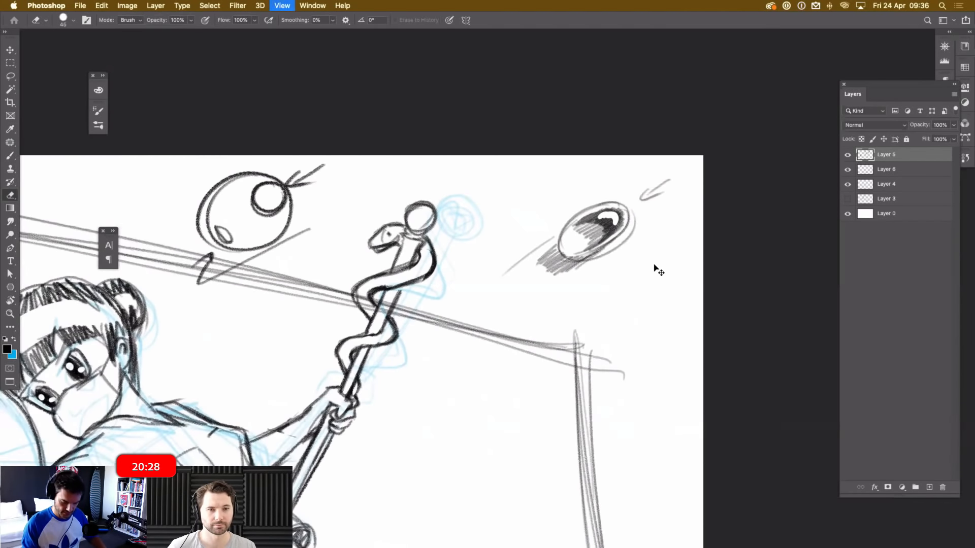
pyautogui.press('super+plus')
pyautogui.press('super+plus')
pyautogui.press('super+plus')
pyautogui.press('b')
pyautogui.moveTo(604, 300); pyautogui.dragTo(624, 307)
pyautogui.press('l')
pyautogui.moveTo(680, 162)
pyautogui.mouseDown()
pyautogui.moveTo(510, 292)
pyautogui.moveTo(708, 231)
pyautogui.mouseUp()
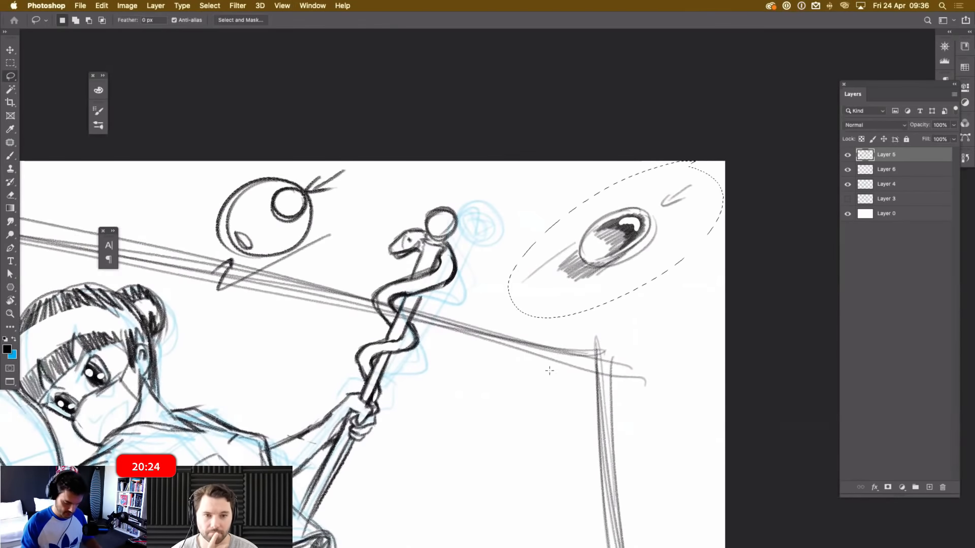
pyautogui.press('Delete')
pyautogui.press('super+d')
# Strengthen the head's outline on the side facing the raised arm and darken the hair above the headband there.
pyautogui.hscroll(-6, 660, 307)
pyautogui.scroll(-2, 660, 307)
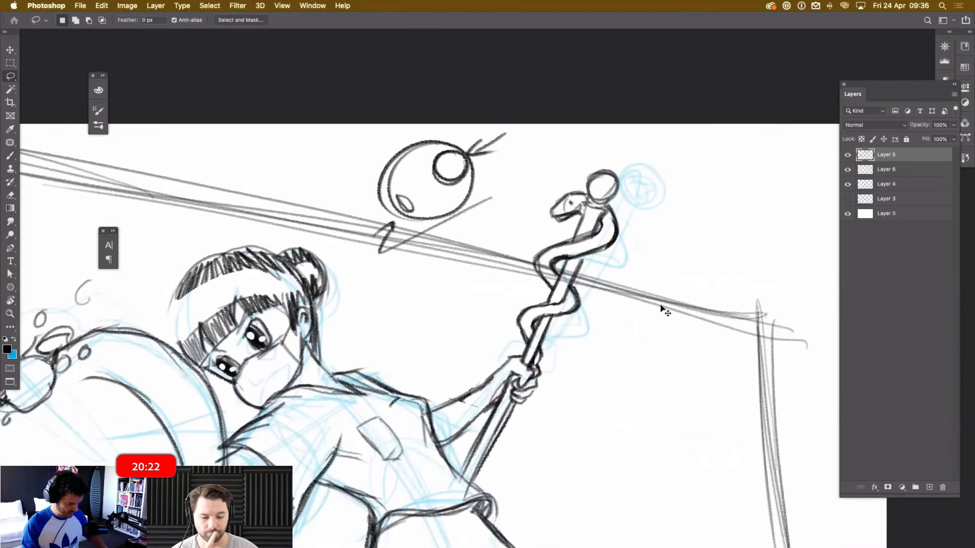
pyautogui.moveTo(407, 359); pyautogui.dragTo(583, 343)
pyautogui.press('super+plus')
pyautogui.press('super+plus')
pyautogui.press('super+plus')
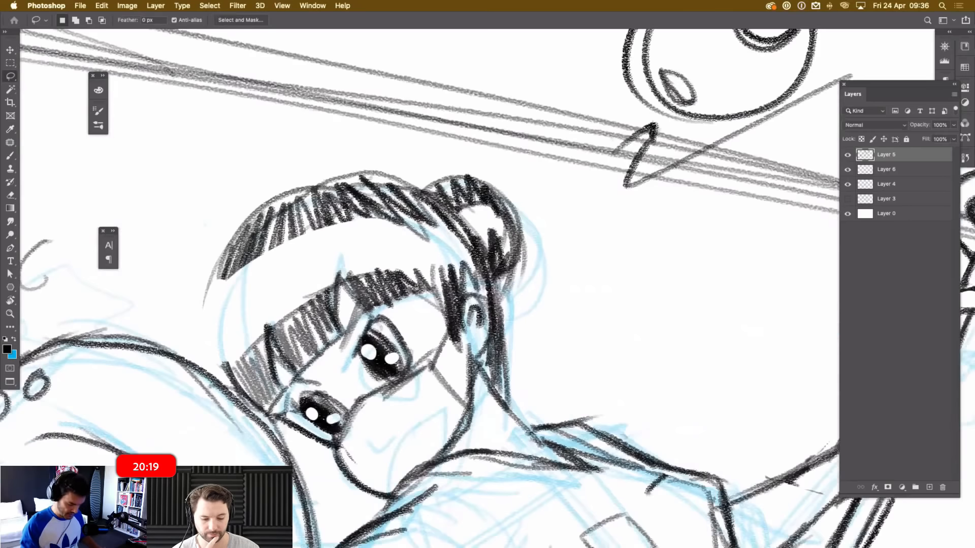
pyautogui.moveTo(406, 315); pyautogui.dragTo(563, 255)
pyautogui.press('b')
pyautogui.moveTo(366, 243); pyautogui.dragTo(399, 339)
pyautogui.moveTo(375, 213)
pyautogui.mouseDown()
pyautogui.moveTo(374, 311)
pyautogui.moveTo(394, 338)
pyautogui.mouseUp()
pyautogui.moveTo(408, 169); pyautogui.dragTo(401, 347)
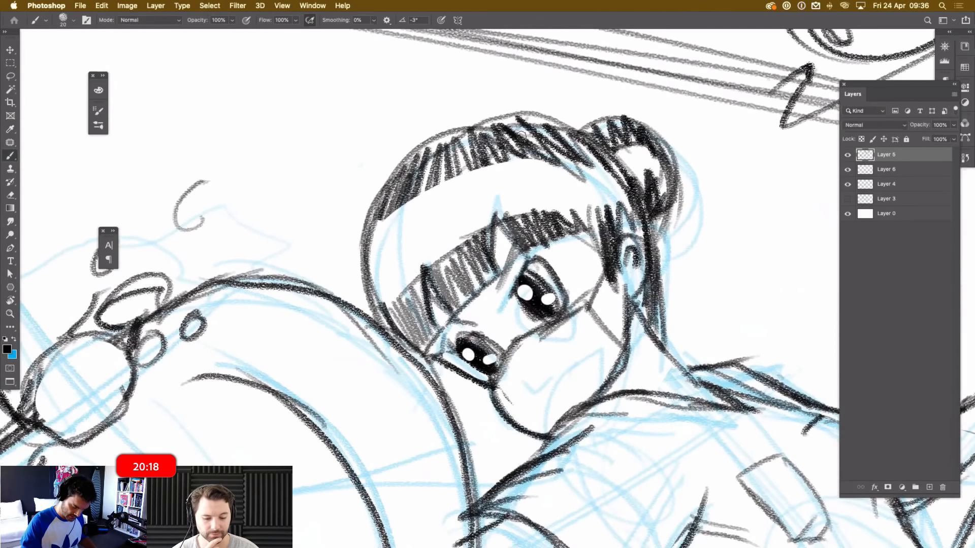
pyautogui.moveTo(361, 265)
pyautogui.mouseDown()
pyautogui.moveTo(437, 178)
pyautogui.moveTo(510, 157)
pyautogui.mouseUp()
pyautogui.moveTo(384, 219)
pyautogui.mouseDown()
pyautogui.moveTo(376, 231)
pyautogui.moveTo(477, 156)
pyautogui.mouseUp()
pyautogui.press('super+minus')
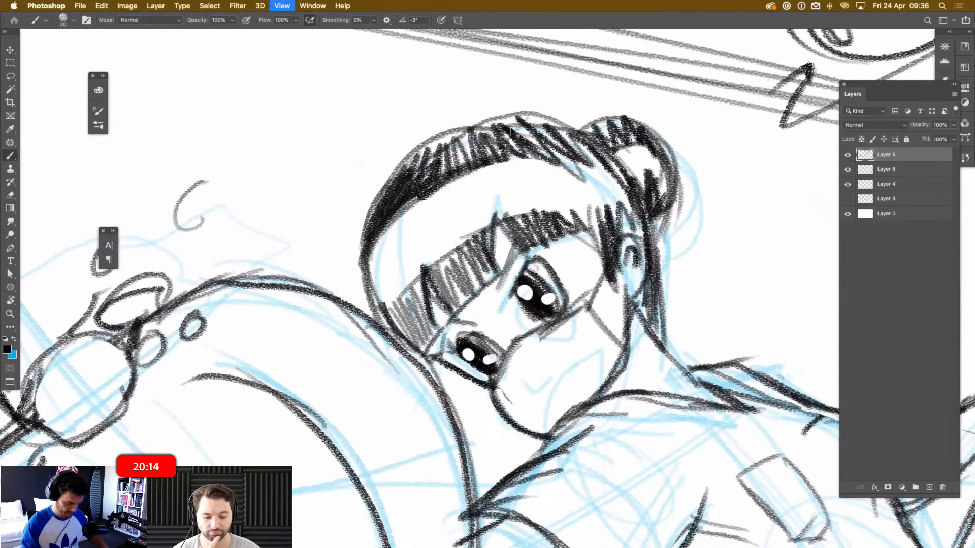
pyautogui.press('super+minus')
pyautogui.press('super+minus')
pyautogui.press('super+minus')
pyautogui.press('super+plus')
pyautogui.press('super+plus')
pyautogui.press('super+plus')
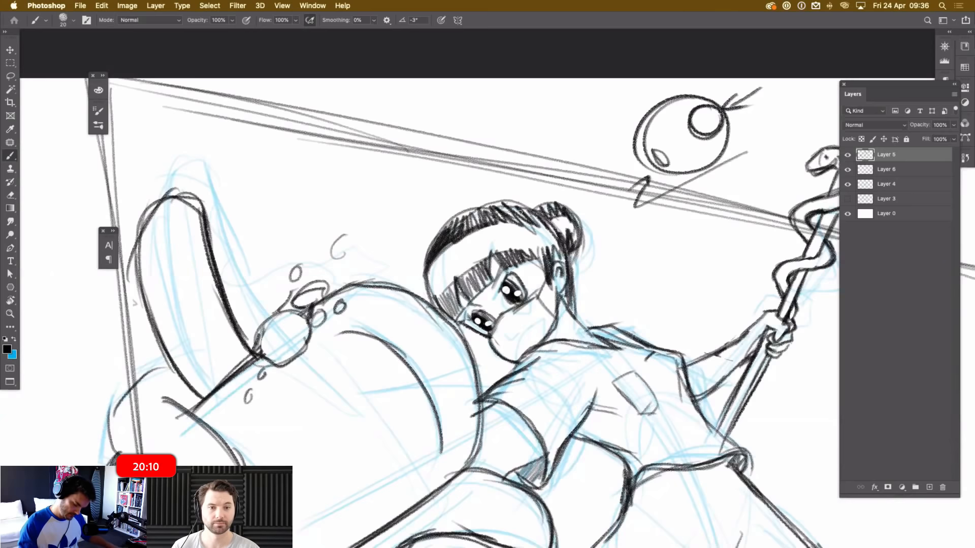
pyautogui.moveTo(636, 224); pyautogui.dragTo(526, 199)
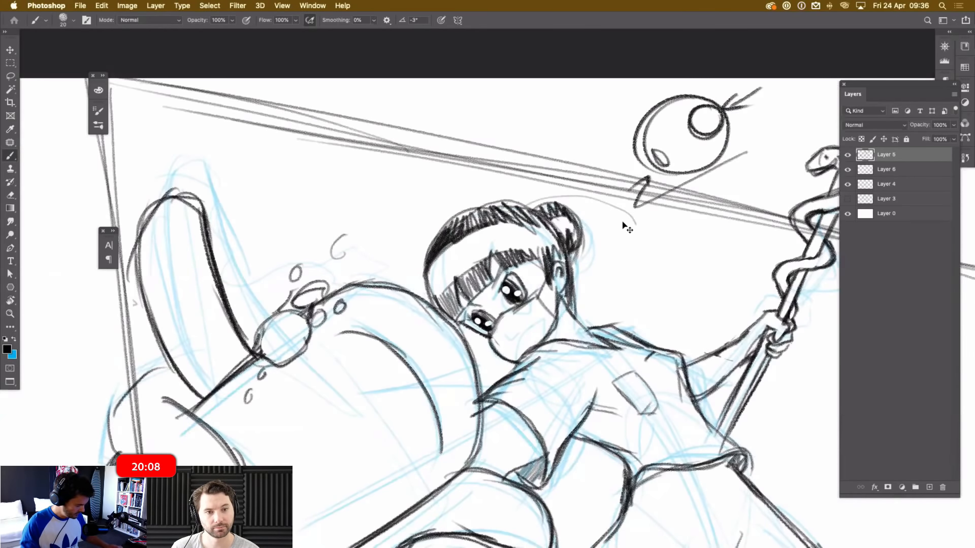
pyautogui.press('super+z')
# Erase the hair above the headband, the head's front outline and the front edge of the face mask.
pyautogui.press('r')
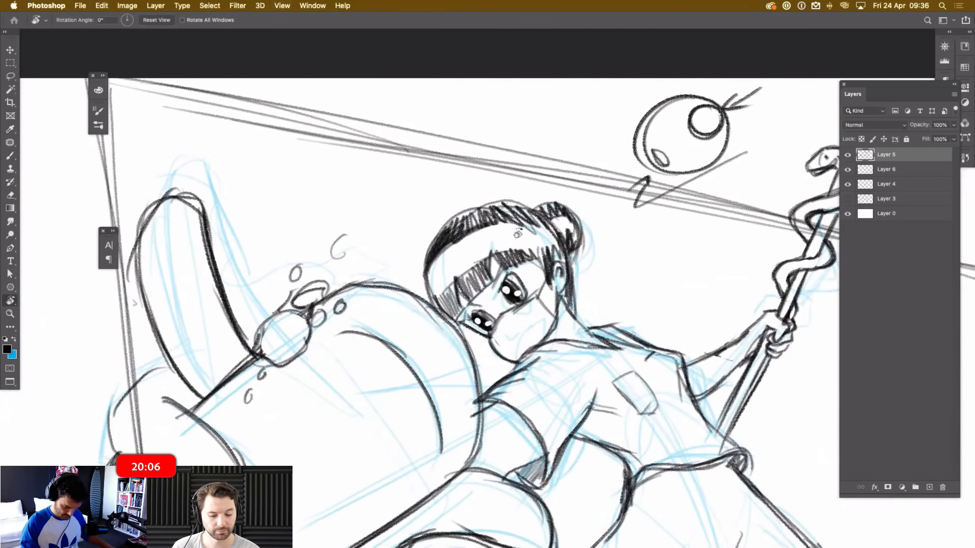
pyautogui.moveTo(545, 211); pyautogui.dragTo(617, 300)
pyautogui.press('super+plus')
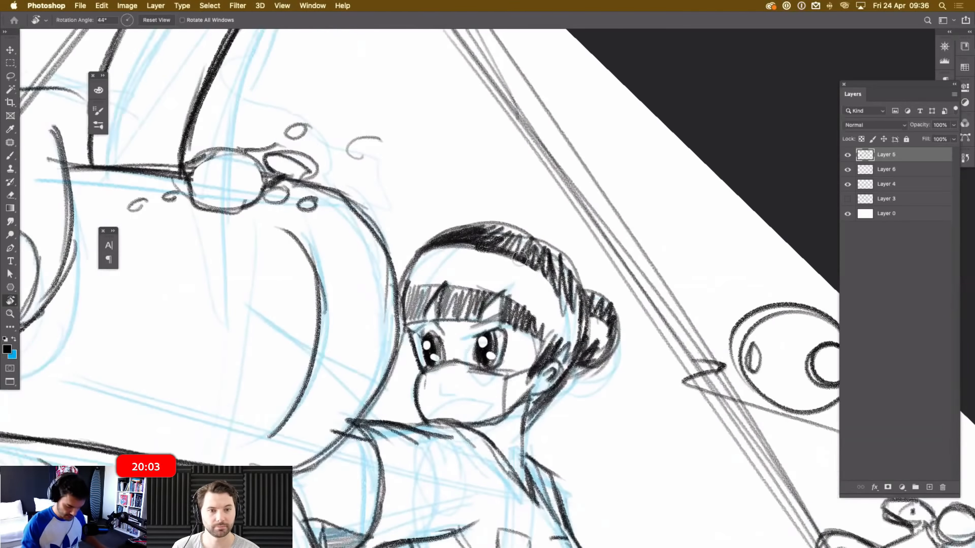
pyautogui.press('e')
pyautogui.moveTo(530, 241)
pyautogui.mouseDown()
pyautogui.moveTo(472, 256)
pyautogui.moveTo(416, 258)
pyautogui.mouseUp()
pyautogui.moveTo(519, 257)
pyautogui.mouseDown()
pyautogui.moveTo(461, 246)
pyautogui.moveTo(467, 266)
pyautogui.moveTo(498, 277)
pyautogui.mouseUp()
pyautogui.press('b')
pyautogui.moveTo(405, 320)
pyautogui.mouseDown()
pyautogui.moveTo(415, 274)
pyautogui.moveTo(441, 247)
pyautogui.moveTo(406, 324)
pyautogui.moveTo(436, 289)
pyautogui.moveTo(415, 355)
pyautogui.moveTo(410, 326)
pyautogui.mouseUp()
pyautogui.press('e')
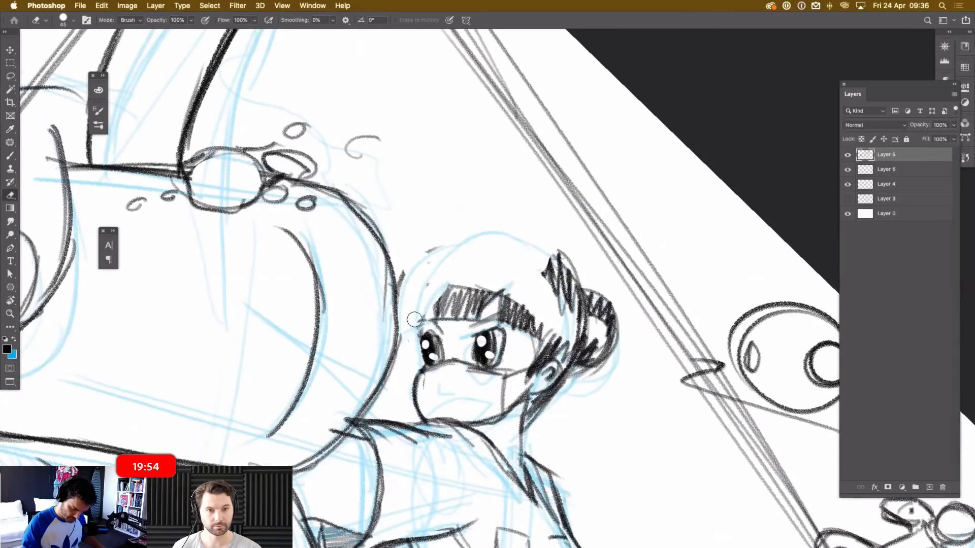
pyautogui.moveTo(412, 403); pyautogui.dragTo(425, 339)
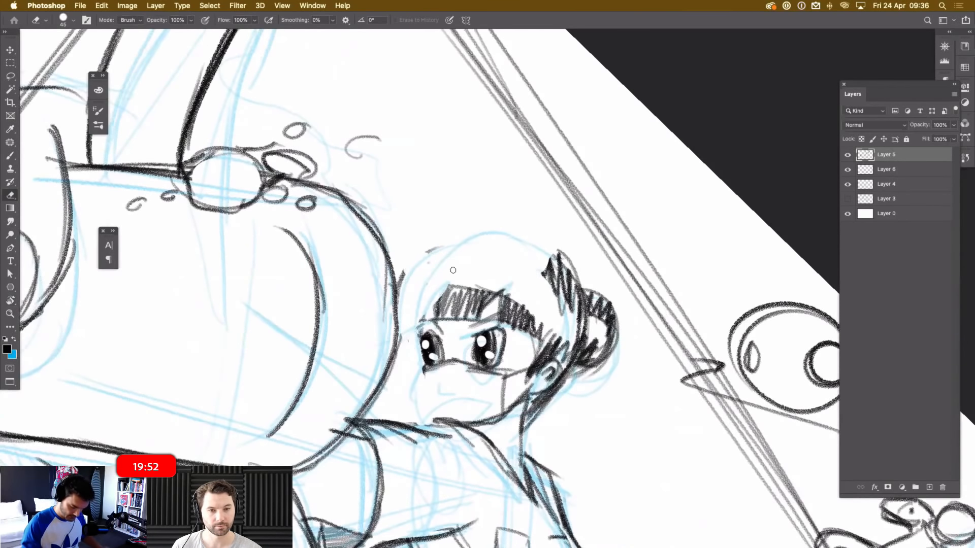
# Sketch a pointed nurse cap with a cross on top of the character's head.
pyautogui.press('b')
pyautogui.moveTo(431, 259)
pyautogui.mouseDown()
pyautogui.moveTo(495, 195)
pyautogui.moveTo(445, 216)
pyautogui.moveTo(494, 193)
pyautogui.moveTo(558, 251)
pyautogui.mouseUp()
pyautogui.moveTo(501, 204); pyautogui.dragTo(548, 248)
pyautogui.moveTo(439, 253); pyautogui.dragTo(541, 251)
pyautogui.moveTo(479, 210)
pyautogui.mouseDown()
pyautogui.moveTo(481, 237)
pyautogui.moveTo(505, 221)
pyautogui.moveTo(555, 264)
pyautogui.moveTo(576, 301)
pyautogui.mouseUp()
pyautogui.moveTo(543, 244); pyautogui.dragTo(577, 290)
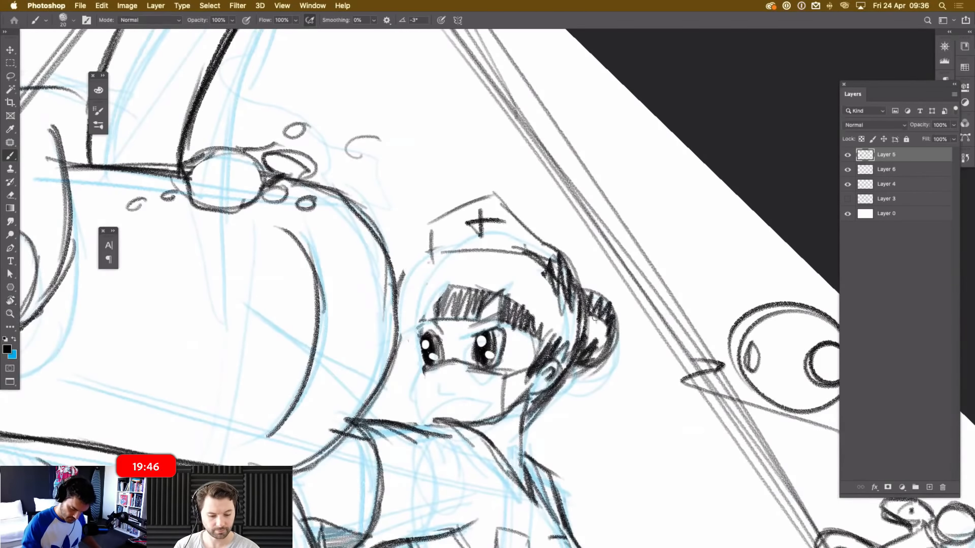
# Redraw the front edge of the face mask and the curved outline of the forehead and crown under the cap.
pyautogui.moveTo(429, 421); pyautogui.dragTo(423, 373)
pyautogui.moveTo(419, 320)
pyautogui.mouseDown()
pyautogui.moveTo(443, 245)
pyautogui.moveTo(518, 244)
pyautogui.mouseUp()
pyautogui.moveTo(443, 251)
pyautogui.mouseDown()
pyautogui.moveTo(554, 259)
pyautogui.moveTo(578, 277)
pyautogui.mouseUp()
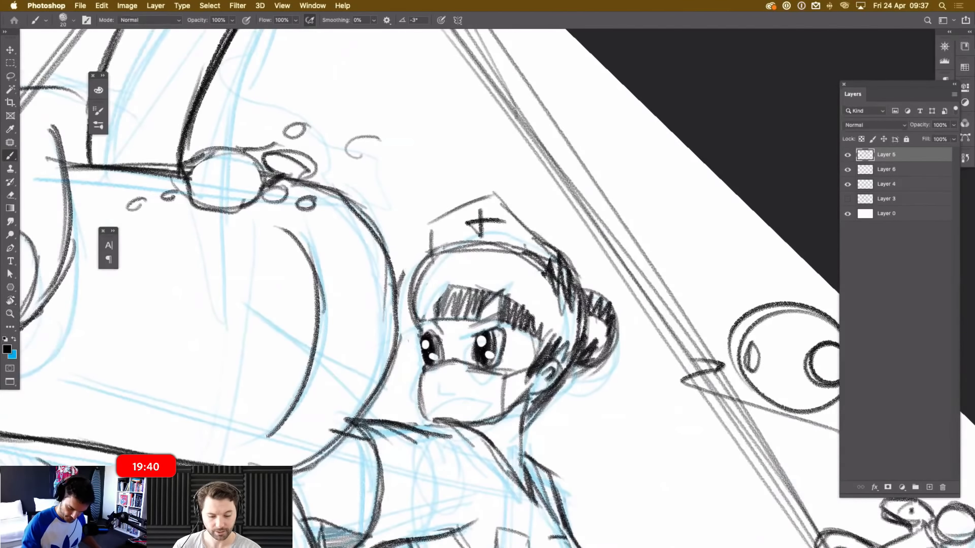
# Check the nurse cap against the whole composition with the canvas rotation reset.
pyautogui.press('Escape')
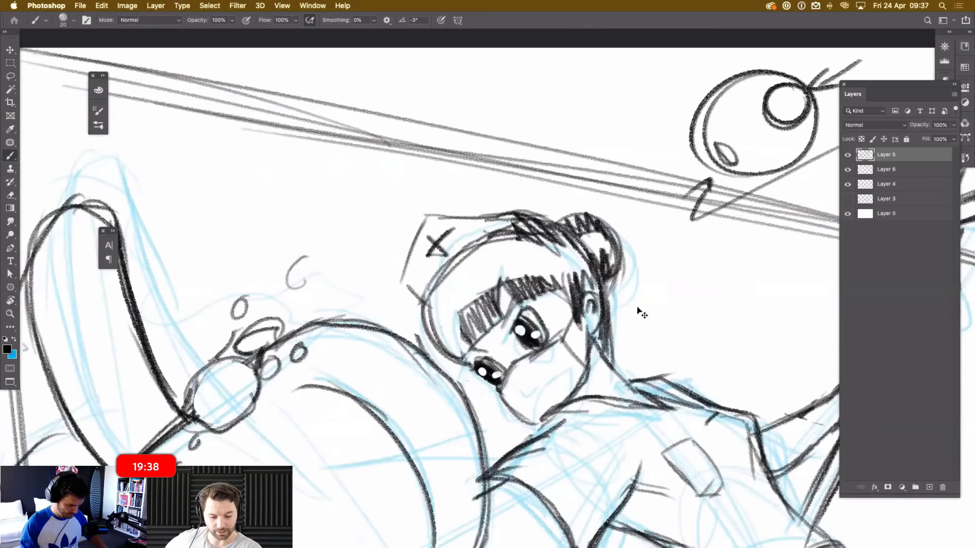
pyautogui.press('super+minus')
pyautogui.press('super+minus')
pyautogui.press('super+minus')
pyautogui.press('super+minus')
pyautogui.press('super+plus')
pyautogui.press('super+plus')
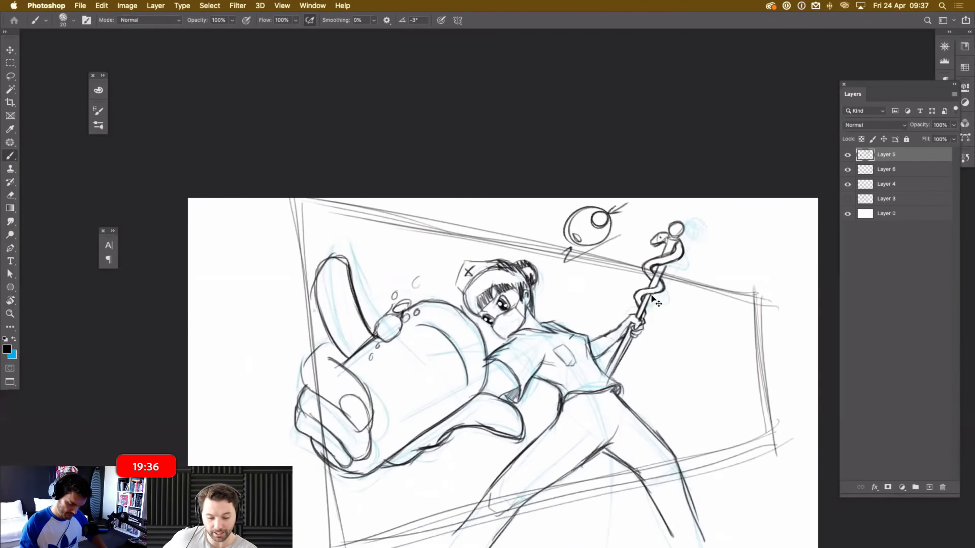
pyautogui.press('super+plus')
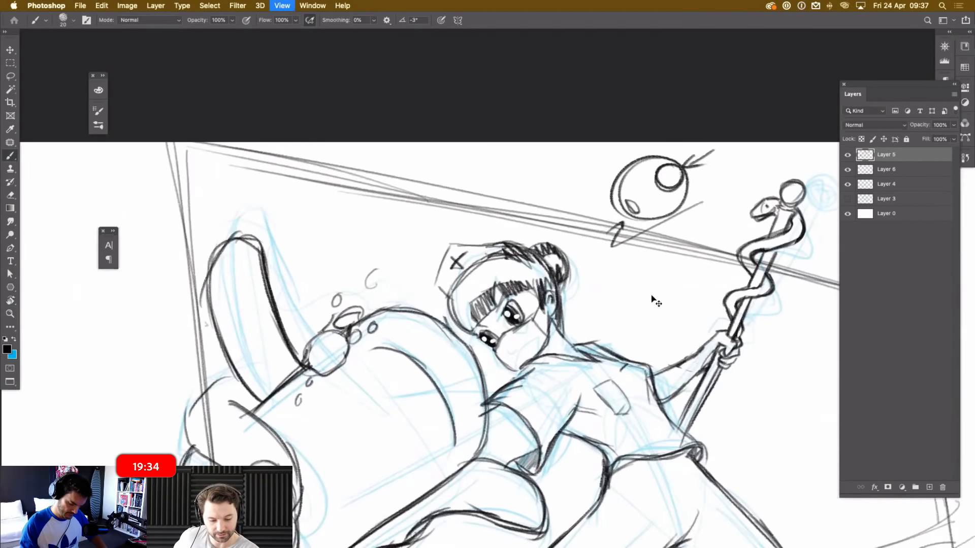
pyautogui.press('super+minus')
pyautogui.press('super+plus')
pyautogui.press('super+plus')
pyautogui.press('super+plus')
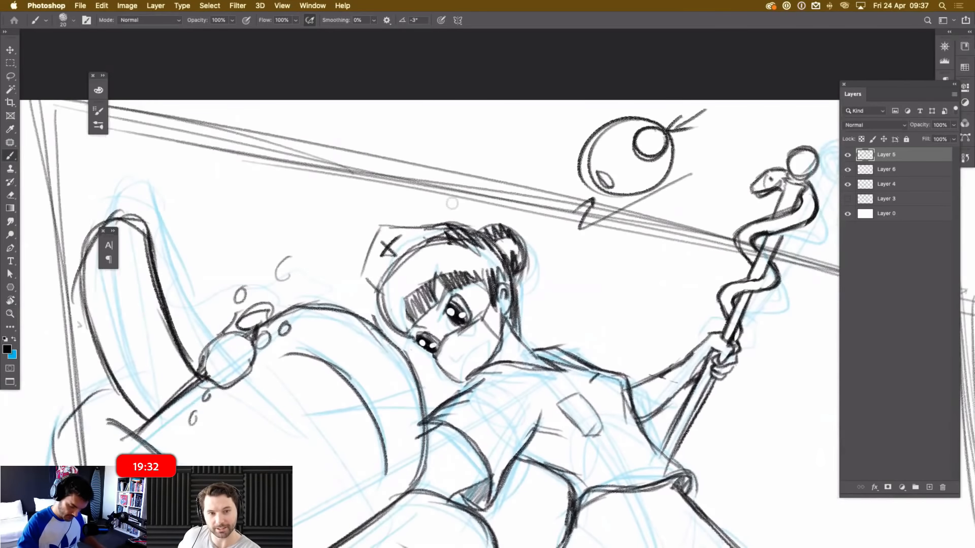
# Erase the nurse cap and its cross from the character's head, leaving the hair bun in place.
pyautogui.press('e')
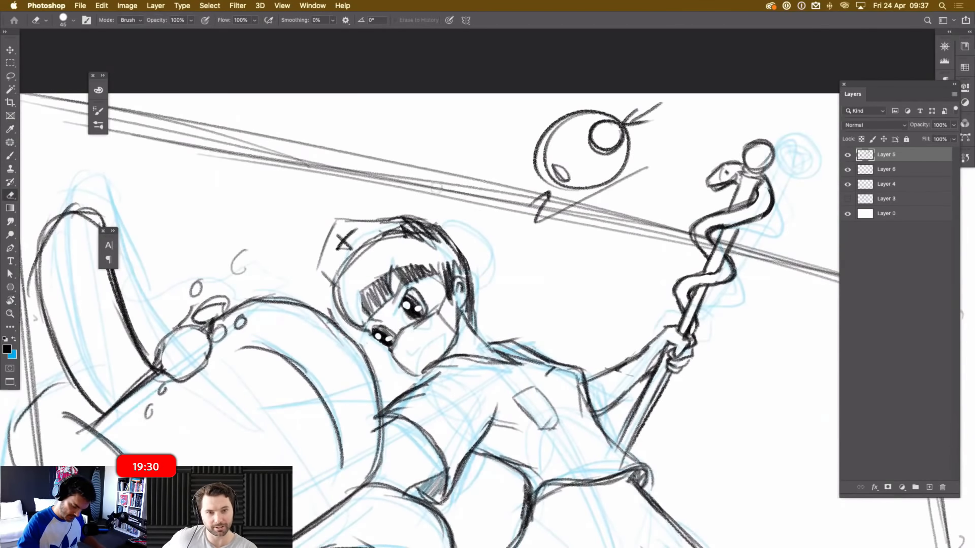
pyautogui.moveTo(312, 259)
pyautogui.mouseDown()
pyautogui.moveTo(342, 210)
pyautogui.moveTo(371, 210)
pyautogui.moveTo(330, 257)
pyautogui.mouseUp()
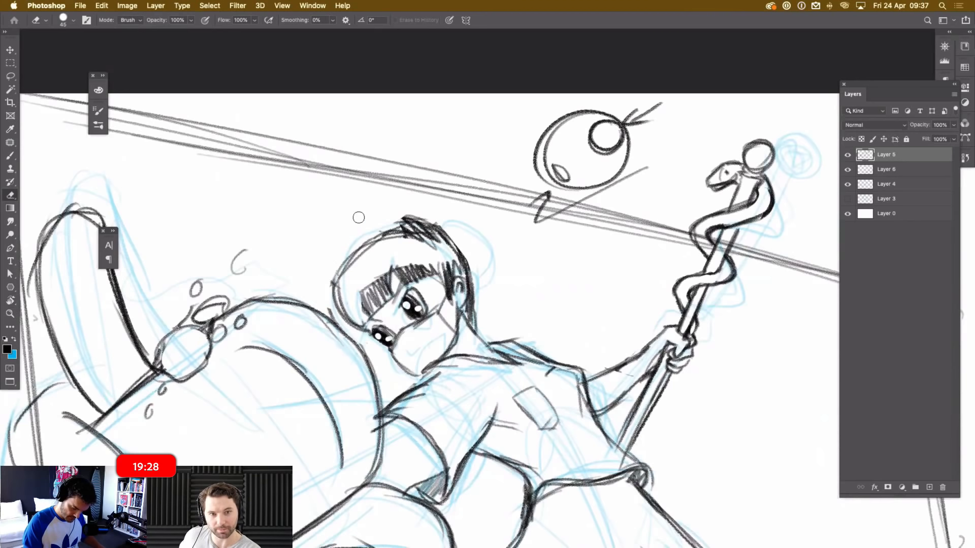
pyautogui.moveTo(369, 226)
pyautogui.mouseDown()
pyautogui.moveTo(421, 219)
pyautogui.moveTo(494, 236)
pyautogui.mouseUp()
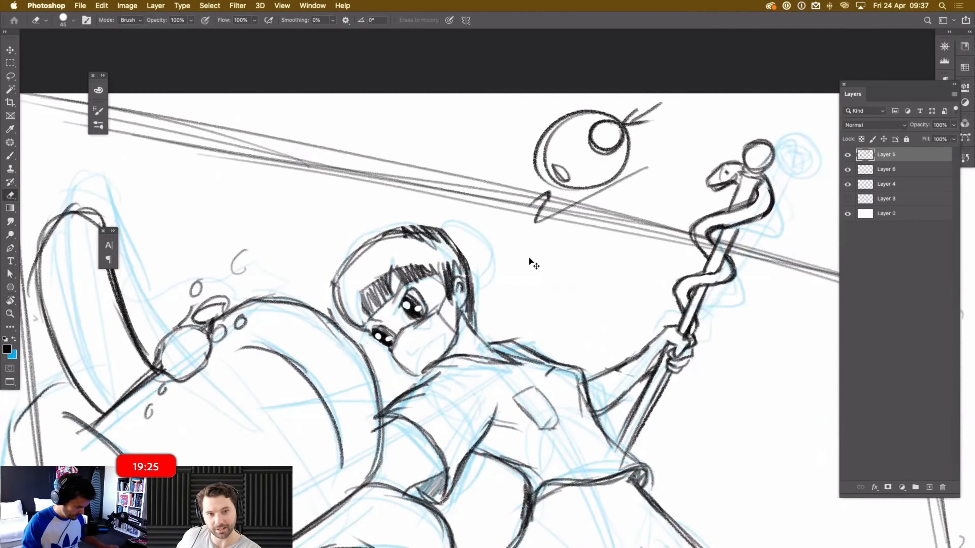
pyautogui.press('super+z')
pyautogui.press('super+z')
pyautogui.moveTo(315, 268)
pyautogui.mouseDown()
pyautogui.moveTo(351, 239)
pyautogui.moveTo(416, 219)
pyautogui.mouseUp()
pyautogui.moveTo(345, 241)
pyautogui.mouseDown()
pyautogui.moveTo(327, 287)
pyautogui.moveTo(352, 244)
pyautogui.mouseUp()
# Redraw a smooth rounded outline over the crown from the forehead to the hair bun.
pyautogui.press('b')
pyautogui.moveTo(335, 304)
pyautogui.mouseDown()
pyautogui.moveTo(373, 229)
pyautogui.moveTo(406, 224)
pyautogui.mouseUp()
pyautogui.moveTo(341, 254); pyautogui.dragTo(435, 222)
pyautogui.moveTo(360, 233); pyautogui.dragTo(437, 223)
pyautogui.moveTo(344, 250); pyautogui.dragTo(439, 223)
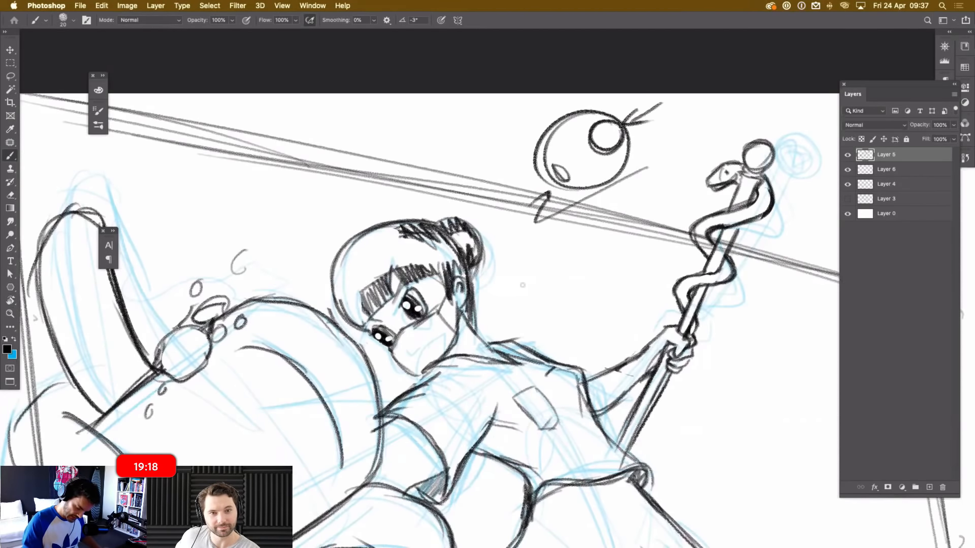
# Sketch a long ponytail flowing from the bun behind the staff, with pointed strands below the hand.
pyautogui.moveTo(614, 329); pyautogui.dragTo(612, 328)
pyautogui.moveTo(560, 347); pyautogui.dragTo(506, 309)
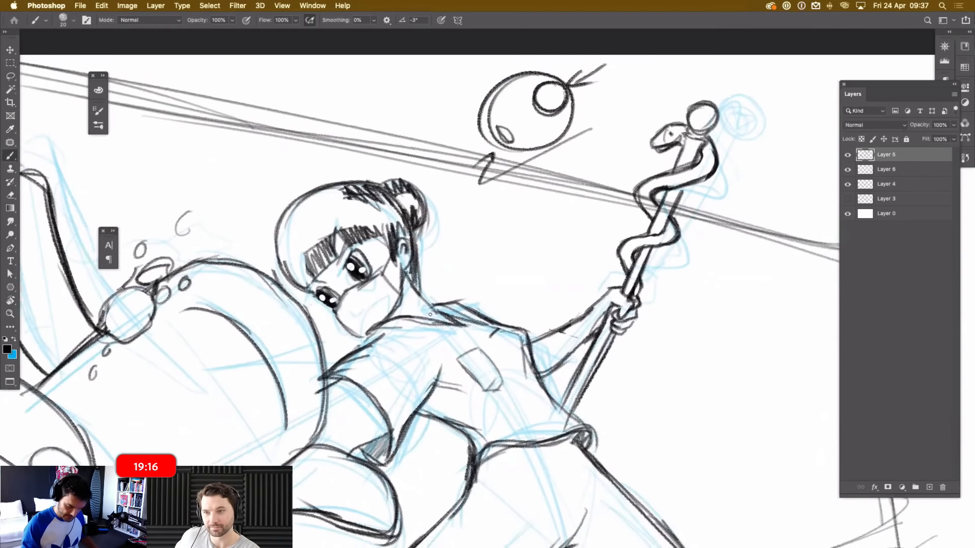
pyautogui.press('super+minus')
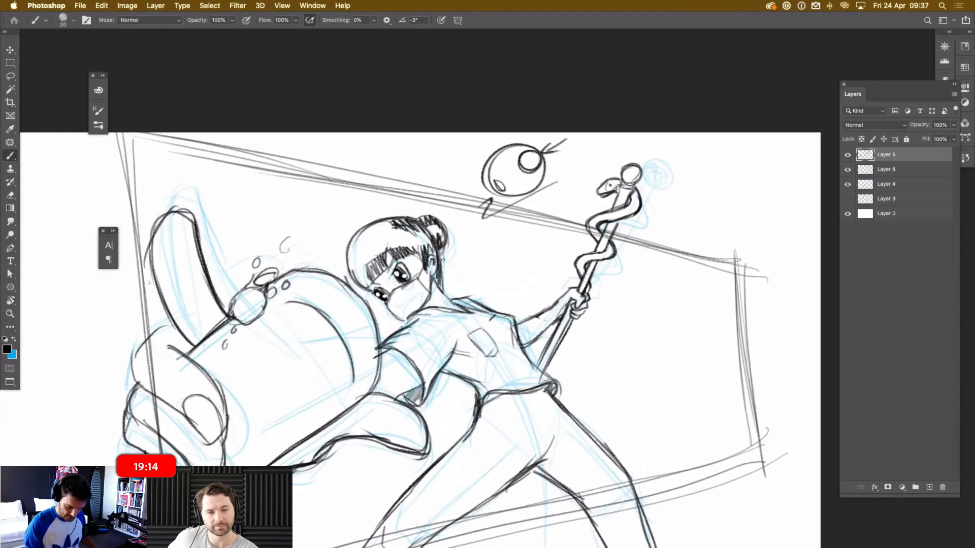
pyautogui.moveTo(445, 248)
pyautogui.mouseDown()
pyautogui.moveTo(507, 245)
pyautogui.moveTo(579, 261)
pyautogui.mouseUp()
pyautogui.moveTo(443, 249); pyautogui.dragTo(577, 257)
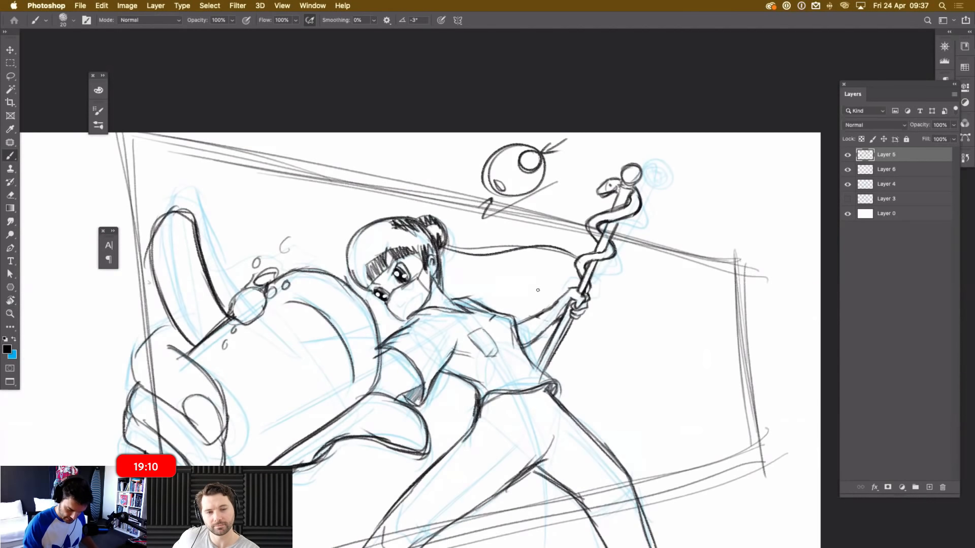
pyautogui.moveTo(541, 265); pyautogui.dragTo(568, 292)
pyautogui.moveTo(606, 358); pyautogui.dragTo(538, 339)
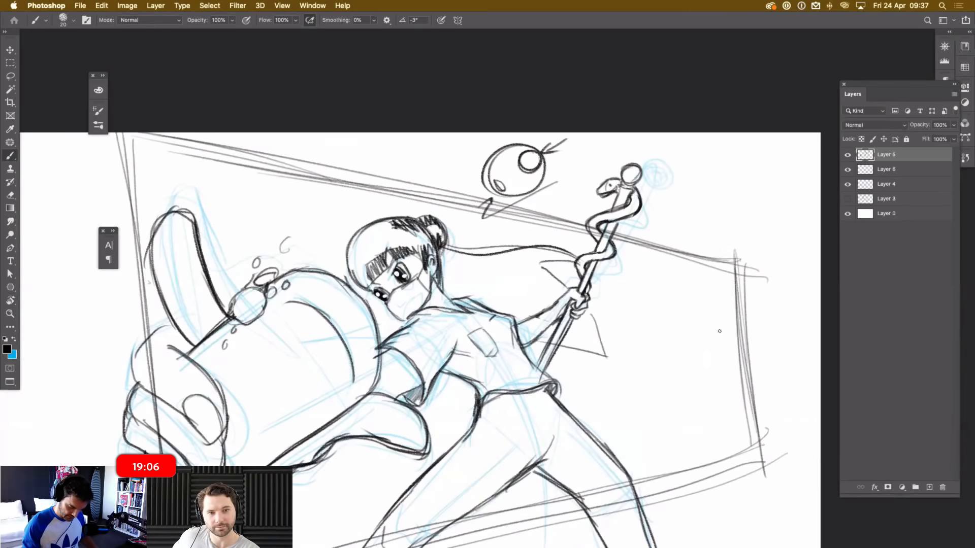
pyautogui.moveTo(578, 233)
pyautogui.mouseDown()
pyautogui.moveTo(536, 219)
pyautogui.moveTo(377, 206)
pyautogui.mouseUp()
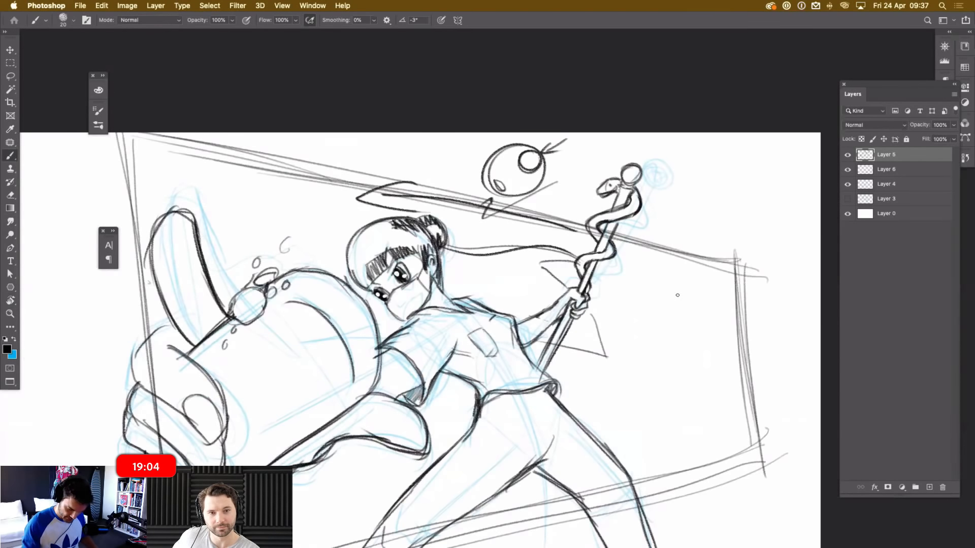
pyautogui.press('super+z')
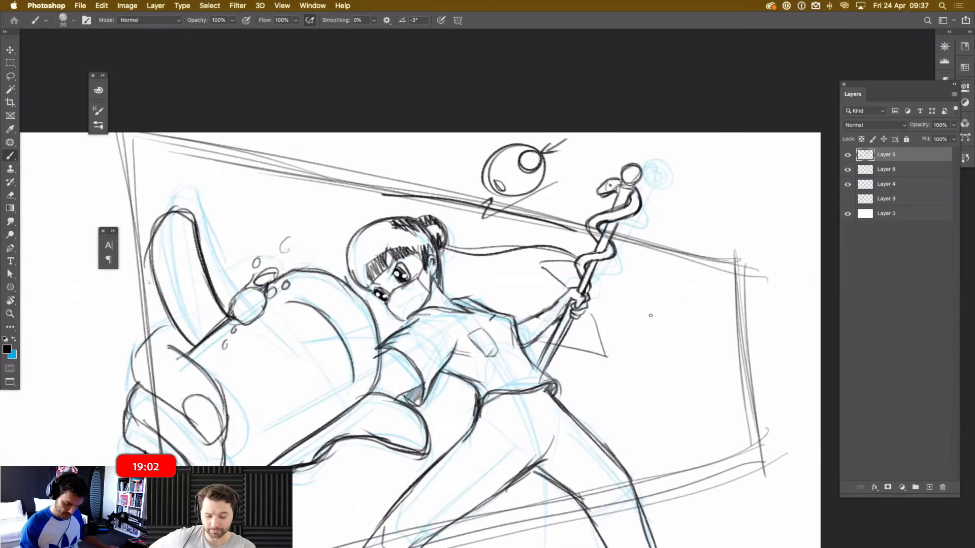
pyautogui.press('super+z')
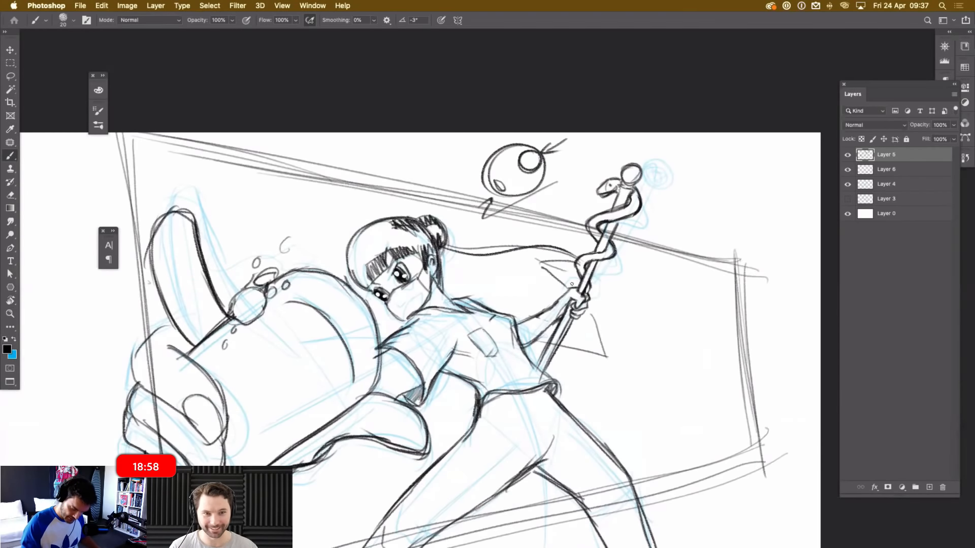
# Add strands to the ponytail's pointed tip and sketch its lower edge back toward the shoulder.
pyautogui.moveTo(591, 315); pyautogui.dragTo(607, 353)
pyautogui.moveTo(589, 314); pyautogui.dragTo(619, 351)
pyautogui.moveTo(619, 351)
pyautogui.mouseDown()
pyautogui.moveTo(608, 357)
pyautogui.moveTo(506, 305)
pyautogui.mouseUp()
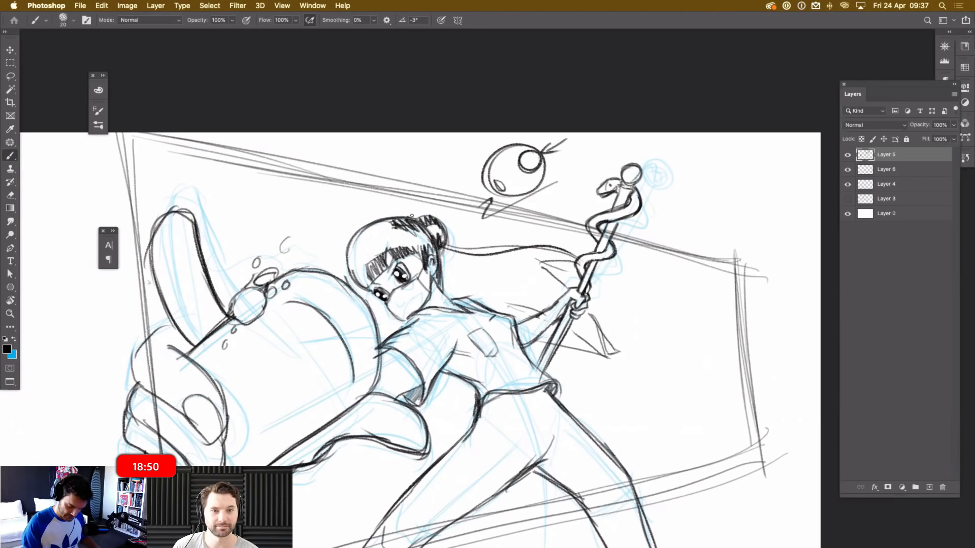
# Erase the hair bun and the start of the ponytail line at the back of the head.
pyautogui.press('e')
pyautogui.moveTo(456, 239)
pyautogui.mouseDown()
pyautogui.moveTo(423, 210)
pyautogui.moveTo(439, 244)
pyautogui.moveTo(417, 215)
pyautogui.moveTo(446, 273)
pyautogui.mouseUp()
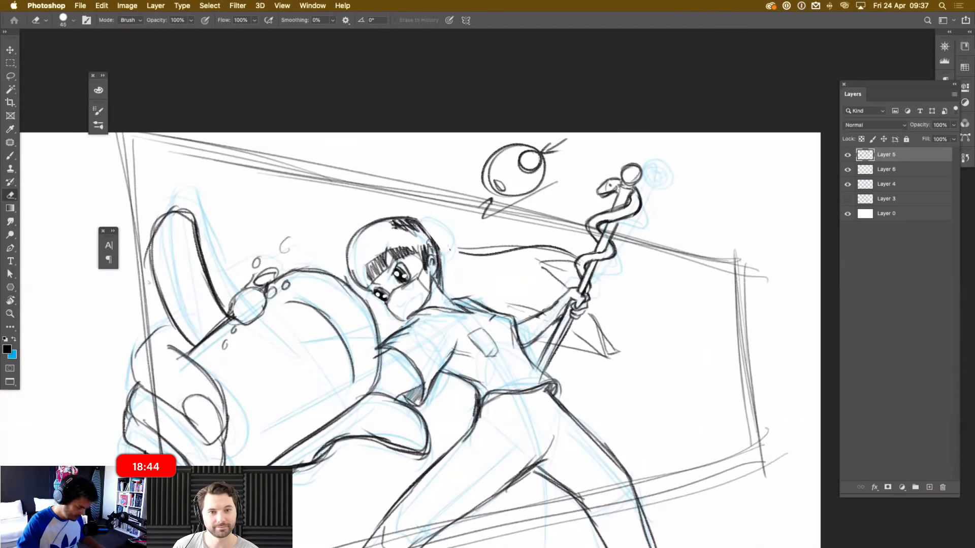
# Erase the rounded crown outline and the remaining ponytail line behind the head.
pyautogui.press('b')
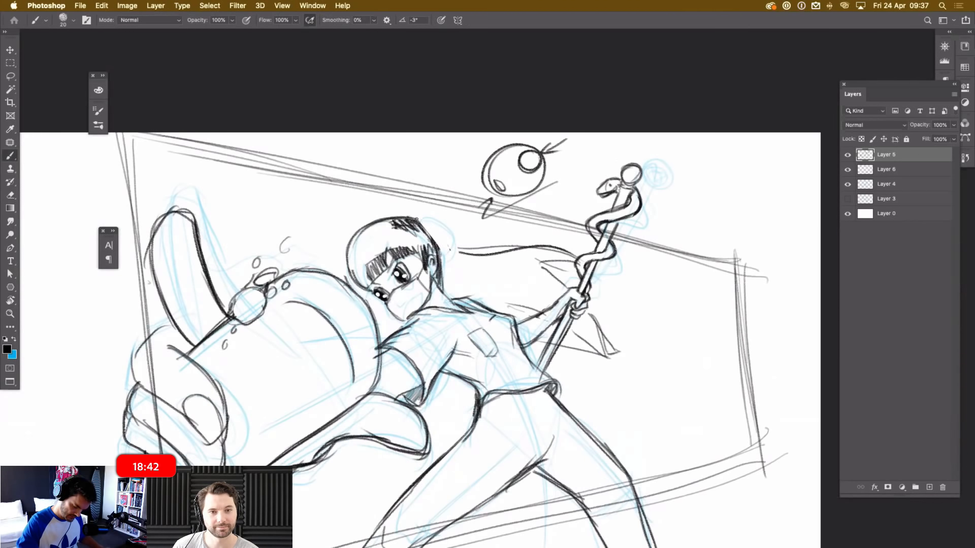
pyautogui.press('e')
pyautogui.moveTo(427, 222)
pyautogui.mouseDown()
pyautogui.moveTo(394, 220)
pyautogui.moveTo(429, 241)
pyautogui.moveTo(488, 235)
pyautogui.moveTo(463, 239)
pyautogui.mouseUp()
pyautogui.moveTo(384, 231)
pyautogui.mouseDown()
pyautogui.moveTo(368, 220)
pyautogui.moveTo(359, 287)
pyautogui.mouseUp()
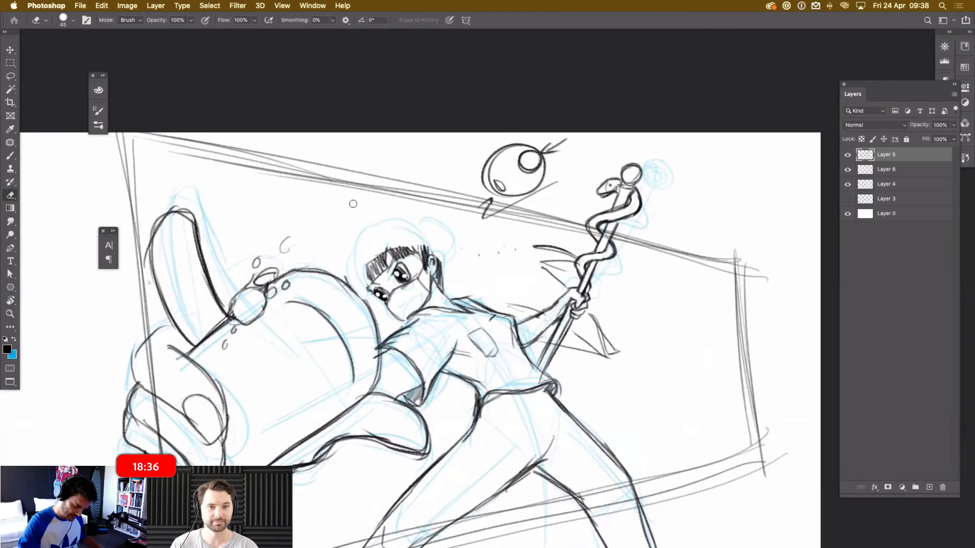
# Redraw the crown as a closer rounded outline from the forehead to the back, with strands trailing off the back of the head.
pyautogui.press('b')
pyautogui.moveTo(363, 285)
pyautogui.mouseDown()
pyautogui.moveTo(358, 237)
pyautogui.moveTo(406, 223)
pyautogui.moveTo(422, 229)
pyautogui.moveTo(356, 291)
pyautogui.moveTo(367, 232)
pyautogui.mouseUp()
pyautogui.moveTo(350, 269); pyautogui.dragTo(380, 224)
pyautogui.moveTo(359, 285)
pyautogui.mouseDown()
pyautogui.moveTo(365, 233)
pyautogui.moveTo(394, 222)
pyautogui.mouseUp()
pyautogui.moveTo(353, 249)
pyautogui.mouseDown()
pyautogui.moveTo(407, 222)
pyautogui.moveTo(465, 251)
pyautogui.mouseUp()
pyautogui.moveTo(421, 225); pyautogui.dragTo(472, 248)
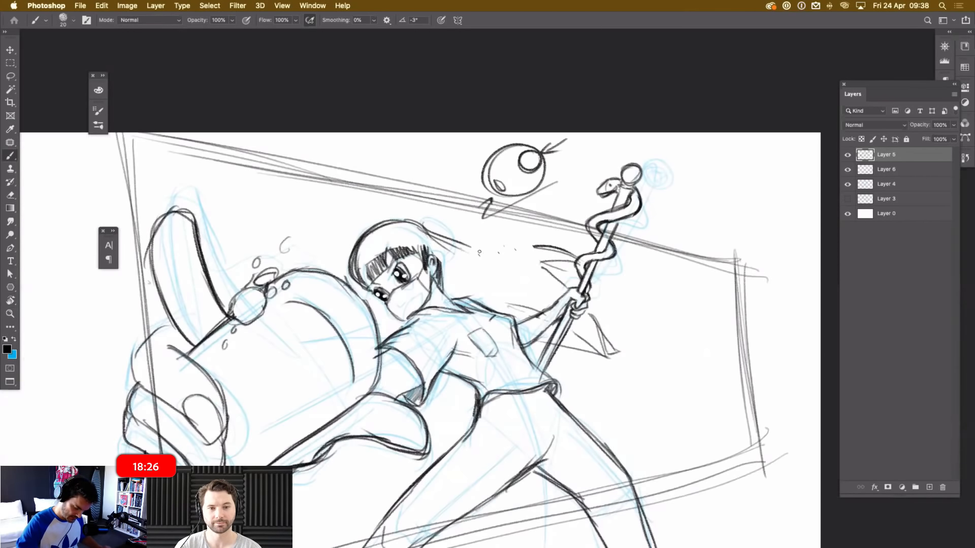
# Draw the front hair edge and a curved line beneath the fringe, and redraw the mask's edge along the jaw.
pyautogui.moveTo(351, 258); pyautogui.dragTo(370, 296)
pyautogui.moveTo(368, 295)
pyautogui.mouseDown()
pyautogui.moveTo(392, 266)
pyautogui.moveTo(426, 258)
pyautogui.mouseUp()
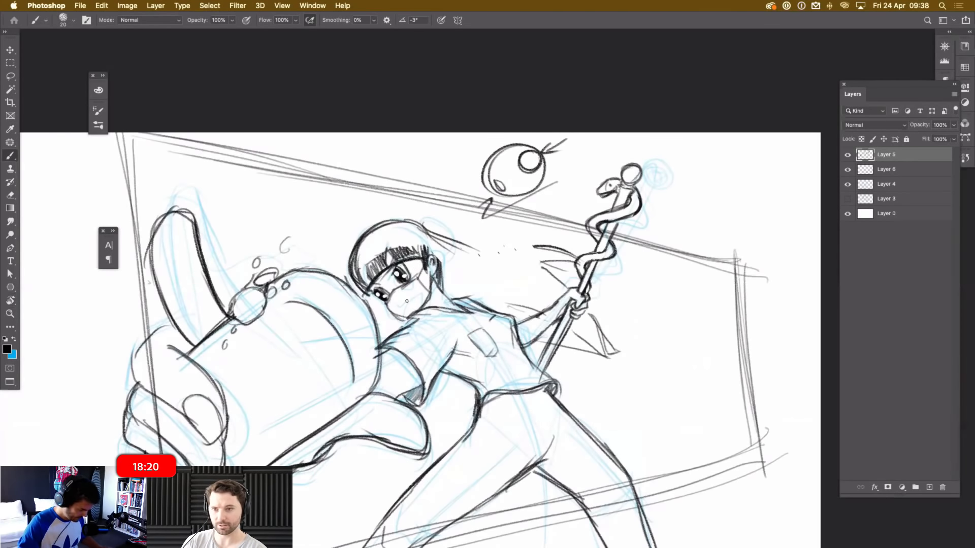
pyautogui.press('e')
pyautogui.moveTo(428, 299); pyautogui.dragTo(414, 311)
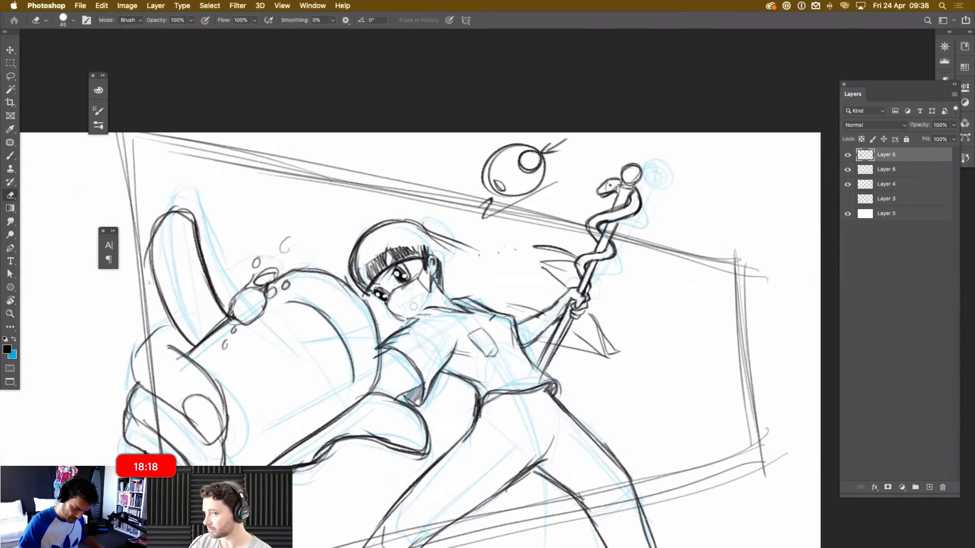
pyautogui.press('b')
pyautogui.moveTo(431, 285); pyautogui.dragTo(421, 310)
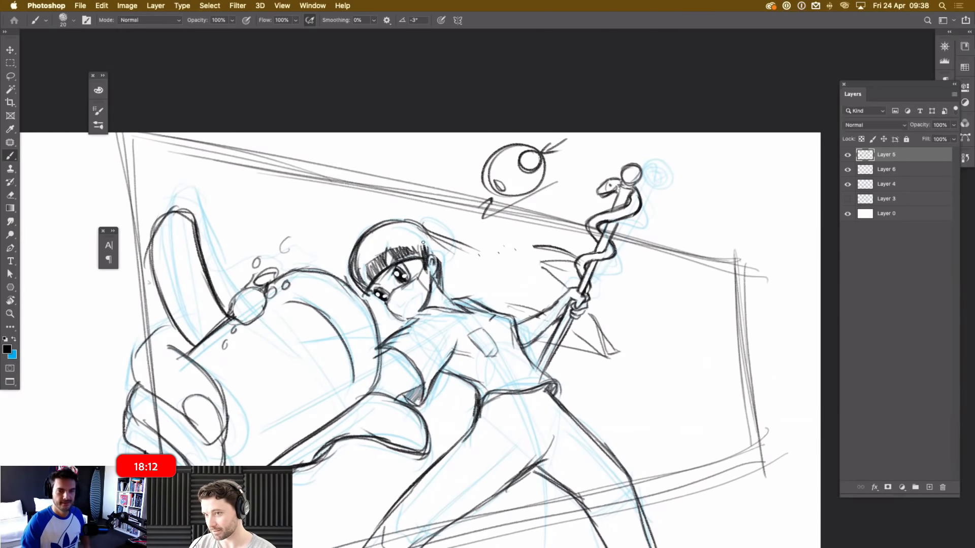
# Sketch wavy loose strands flowing behind the head toward the staff, with a pointed strand below the hand.
pyautogui.moveTo(488, 247)
pyautogui.mouseDown()
pyautogui.moveTo(508, 251)
pyautogui.moveTo(553, 291)
pyautogui.mouseUp()
pyautogui.moveTo(505, 262); pyautogui.dragTo(552, 289)
pyautogui.moveTo(488, 255)
pyautogui.mouseDown()
pyautogui.moveTo(507, 260)
pyautogui.moveTo(509, 246)
pyautogui.mouseUp()
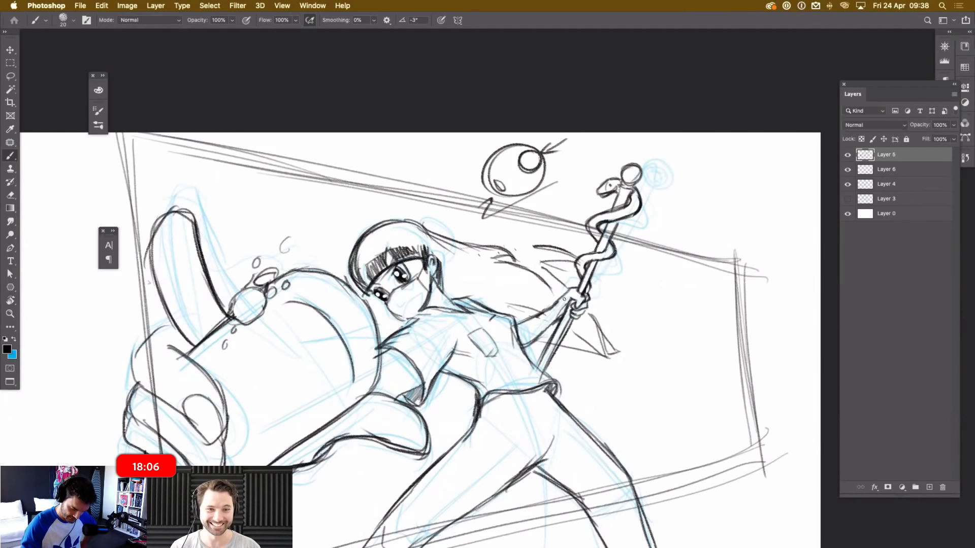
pyautogui.moveTo(581, 313)
pyautogui.mouseDown()
pyautogui.moveTo(612, 336)
pyautogui.moveTo(629, 332)
pyautogui.mouseUp()
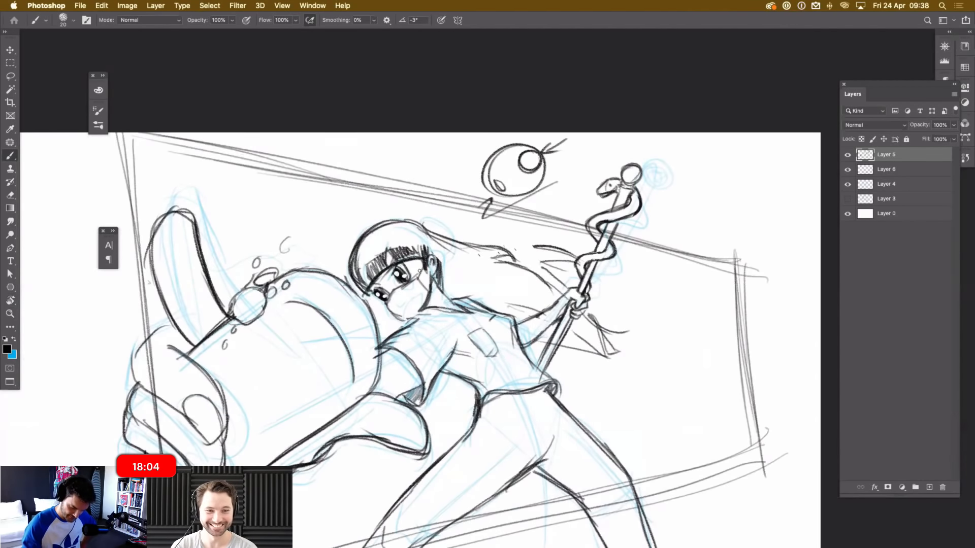
# Darken the fringe and sketch strands falling from behind the ear onto the shoulder.
pyautogui.moveTo(401, 258)
pyautogui.mouseDown()
pyautogui.moveTo(414, 243)
pyautogui.moveTo(443, 292)
pyautogui.mouseUp()
pyautogui.moveTo(441, 263); pyautogui.dragTo(460, 303)
pyautogui.moveTo(439, 262); pyautogui.dragTo(499, 310)
# Try adding hair strands beside the chin and a hair tip beneath the outstretched arm, and undo them.
pyautogui.moveTo(392, 299); pyautogui.dragTo(377, 340)
pyautogui.moveTo(466, 414); pyautogui.dragTo(434, 386)
pyautogui.moveTo(452, 380); pyautogui.dragTo(455, 402)
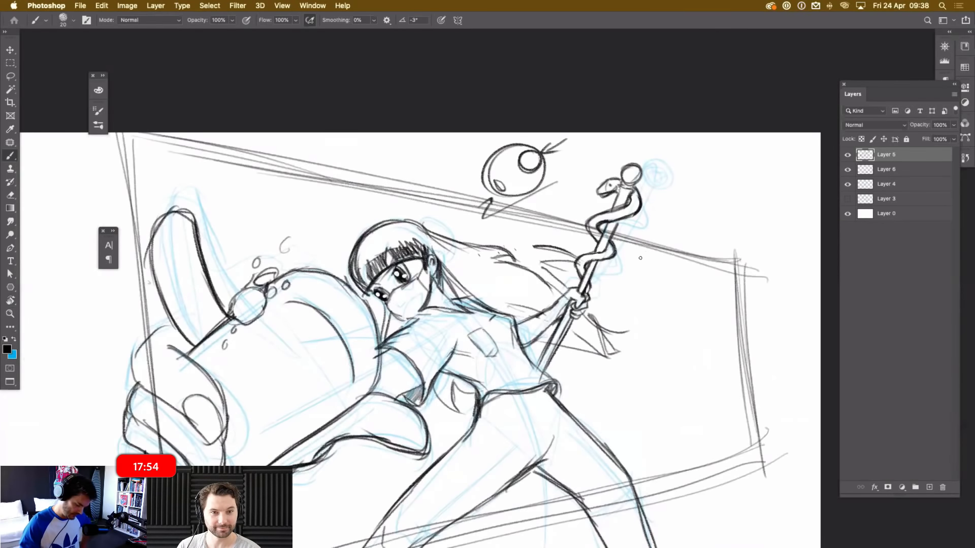
pyautogui.press('super+z')
pyautogui.press('super+z')
pyautogui.press('super+z')
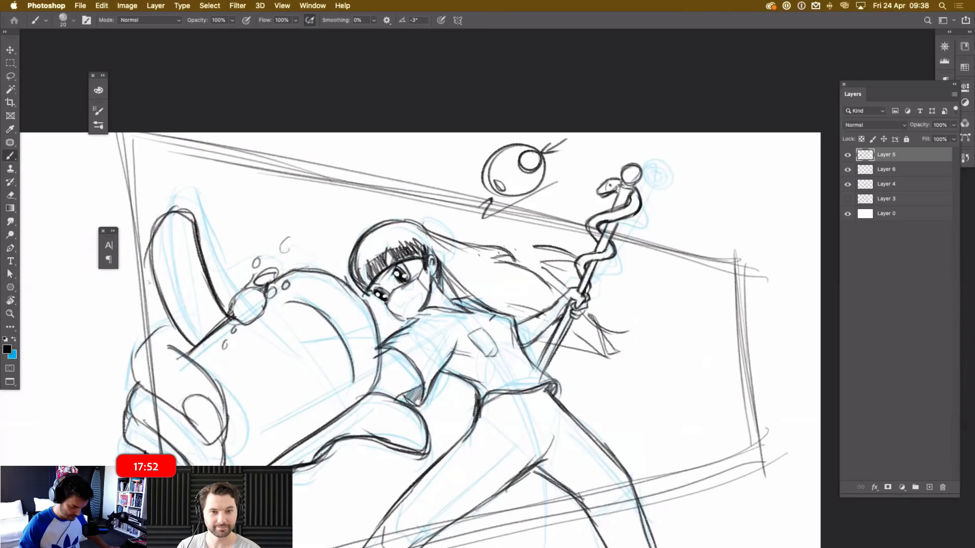
# Erase the loose flowing strands behind the head, around the staff and below the hand.
pyautogui.press('e')
pyautogui.moveTo(561, 249)
pyautogui.mouseDown()
pyautogui.moveTo(548, 294)
pyautogui.moveTo(530, 233)
pyautogui.moveTo(509, 268)
pyautogui.moveTo(473, 256)
pyautogui.moveTo(499, 255)
pyautogui.mouseUp()
pyautogui.moveTo(603, 368); pyautogui.dragTo(602, 324)
pyautogui.moveTo(460, 243); pyautogui.dragTo(442, 241)
pyautogui.moveTo(499, 253); pyautogui.dragTo(492, 246)
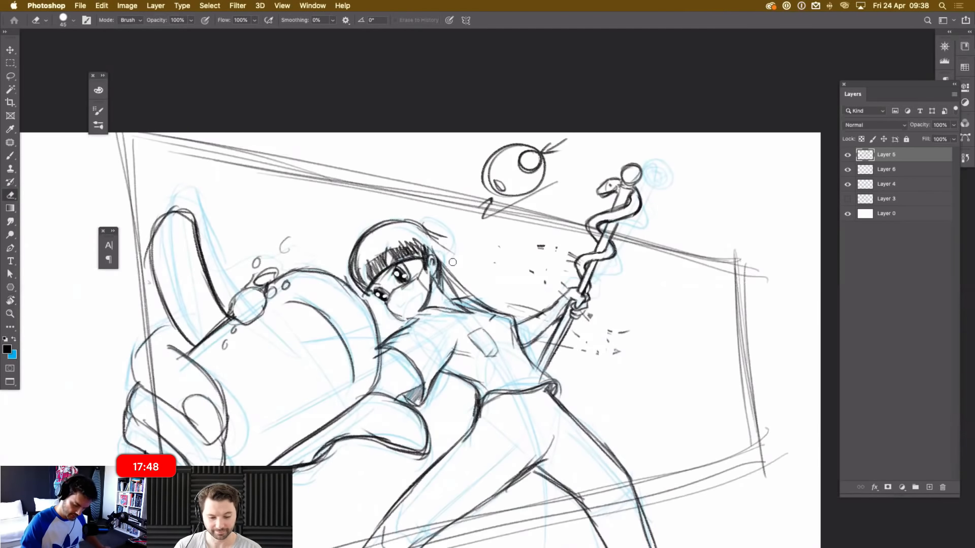
# Draw a long wavy upper contour for the hair from the back of the head to the staff, continuing down past the hand.
pyautogui.press('b')
pyautogui.moveTo(431, 231)
pyautogui.mouseDown()
pyautogui.moveTo(514, 263)
pyautogui.moveTo(566, 253)
pyautogui.moveTo(467, 273)
pyautogui.mouseUp()
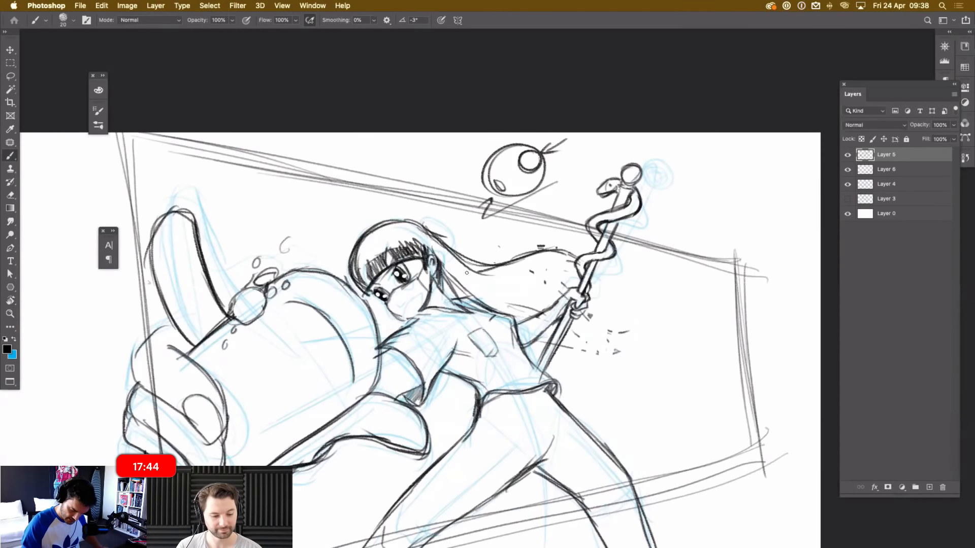
pyautogui.moveTo(571, 259); pyautogui.dragTo(463, 269)
pyautogui.moveTo(421, 209)
pyautogui.mouseDown()
pyautogui.moveTo(514, 234)
pyautogui.moveTo(547, 224)
pyautogui.mouseUp()
pyautogui.moveTo(590, 280); pyautogui.dragTo(640, 326)
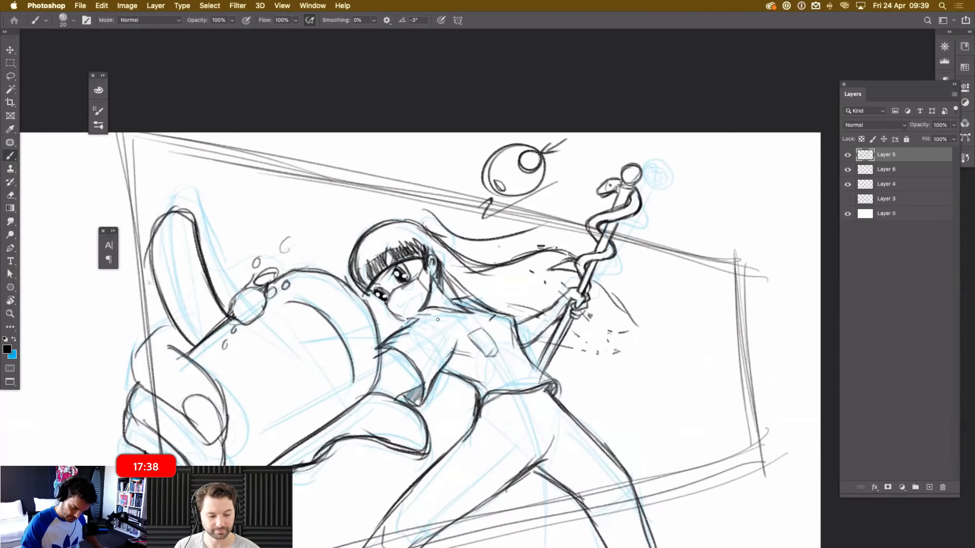
# Add short strands beneath the chin and draw the hair's lower edge from the neck to a pointed tip behind the staff.
pyautogui.moveTo(389, 316)
pyautogui.mouseDown()
pyautogui.moveTo(391, 339)
pyautogui.moveTo(406, 321)
pyautogui.mouseUp()
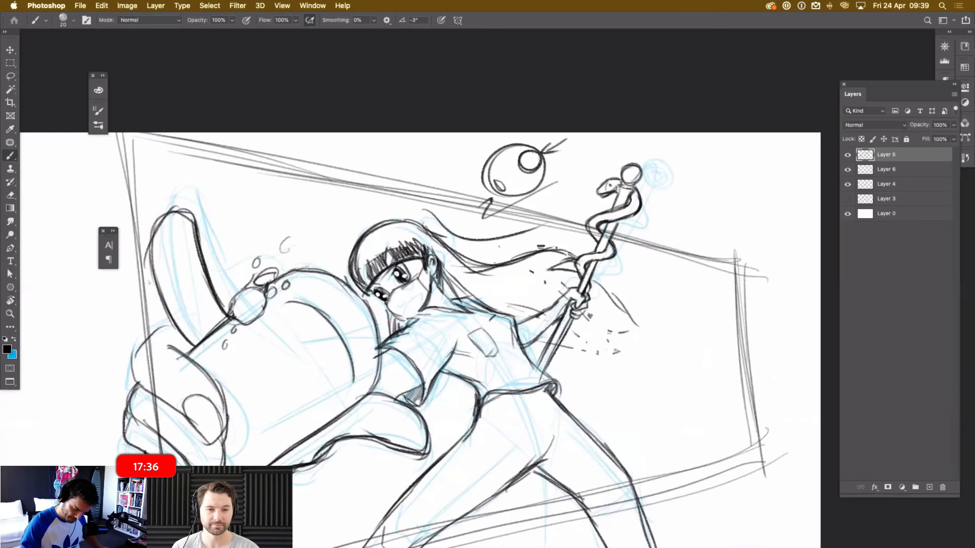
pyautogui.moveTo(448, 272)
pyautogui.mouseDown()
pyautogui.moveTo(486, 304)
pyautogui.moveTo(527, 307)
pyautogui.moveTo(587, 336)
pyautogui.mouseUp()
pyautogui.moveTo(604, 297)
pyautogui.mouseDown()
pyautogui.moveTo(654, 320)
pyautogui.moveTo(560, 339)
pyautogui.moveTo(550, 383)
pyautogui.mouseUp()
# Try two small round buns on the crown and the front of the head, and undo them.
pyautogui.moveTo(406, 195)
pyautogui.mouseDown()
pyautogui.moveTo(401, 219)
pyautogui.moveTo(409, 195)
pyautogui.mouseUp()
pyautogui.moveTo(350, 238); pyautogui.dragTo(355, 239)
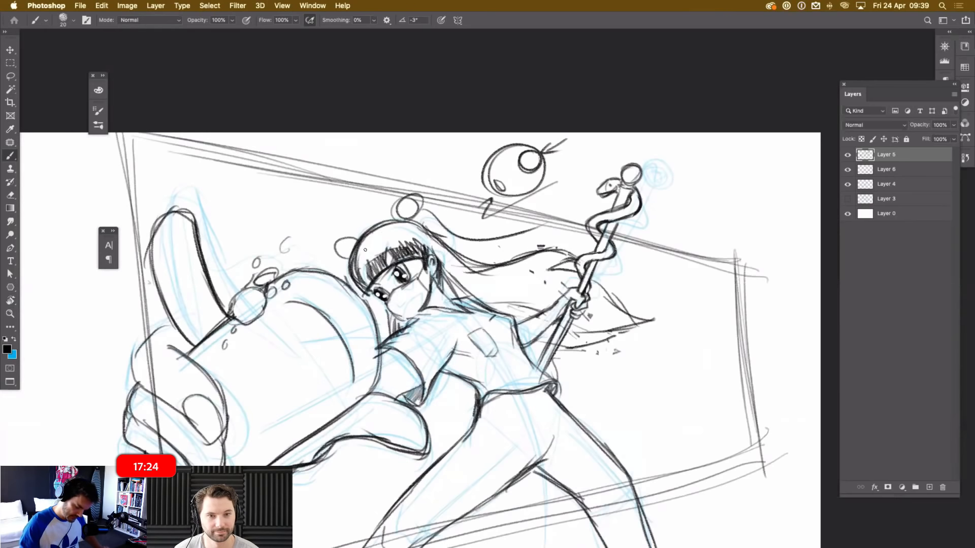
pyautogui.press('super+z')
pyautogui.press('super+z')
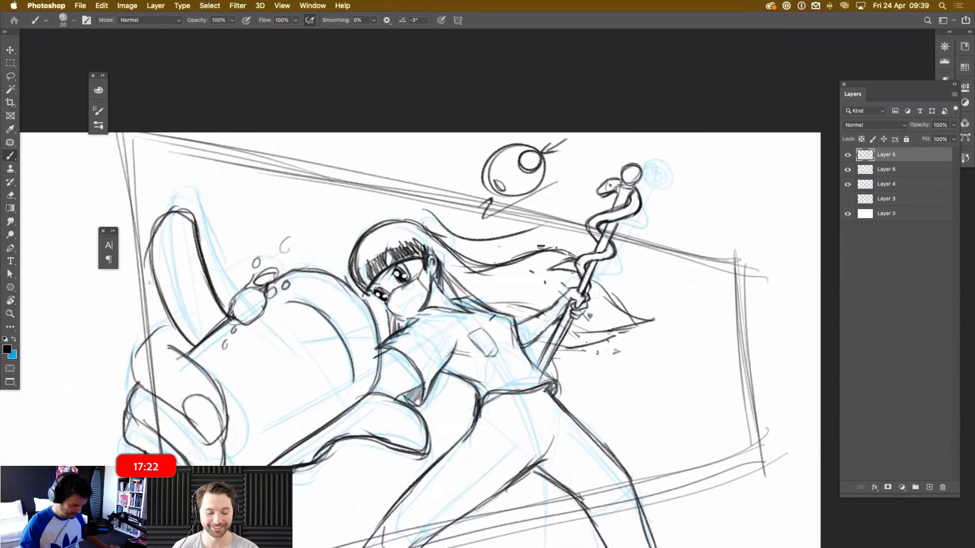
# Erase the extra strand above the flowing hair and the round study sketch near the top of the frame.
pyautogui.press('e')
pyautogui.moveTo(537, 229)
pyautogui.mouseDown()
pyautogui.moveTo(480, 240)
pyautogui.moveTo(422, 213)
pyautogui.mouseUp()
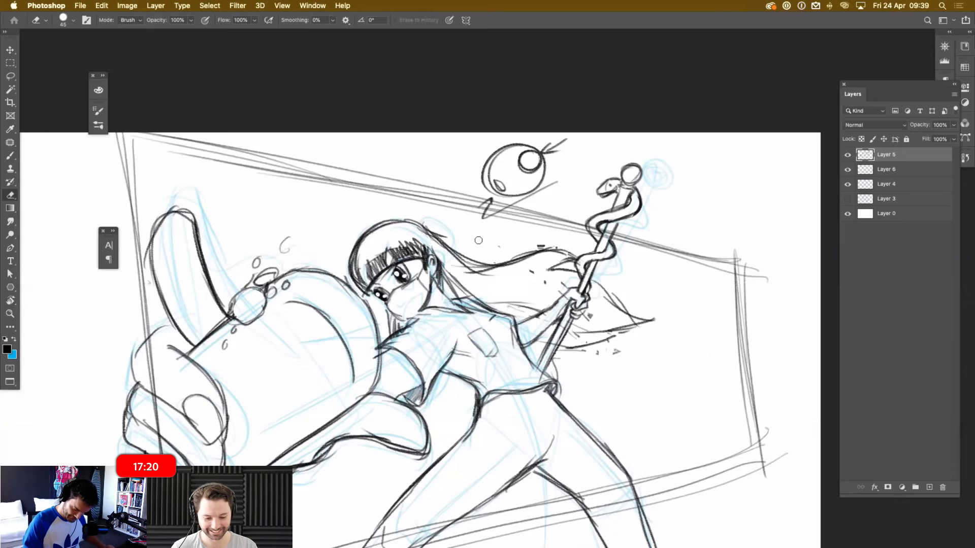
pyautogui.moveTo(563, 173)
pyautogui.mouseDown()
pyautogui.moveTo(470, 210)
pyautogui.moveTo(537, 162)
pyautogui.moveTo(523, 156)
pyautogui.moveTo(541, 133)
pyautogui.mouseUp()
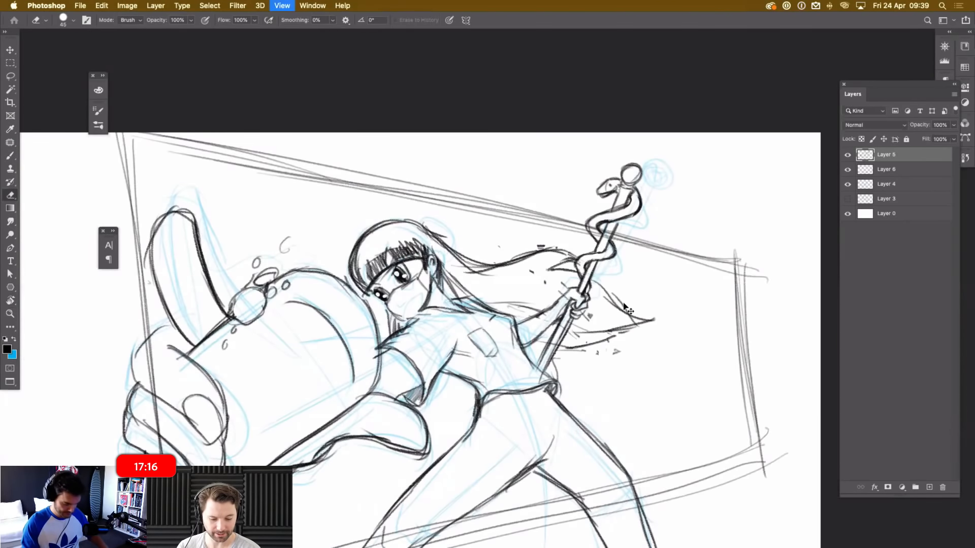
# Erase the leftover specks and stray marks inside and below the flowing hair around the staff hand.
pyautogui.press('super+minus')
pyautogui.press('super+minus')
pyautogui.press('super+minus')
pyautogui.press('super+plus')
pyautogui.press('super+plus')
pyautogui.press('super+plus')
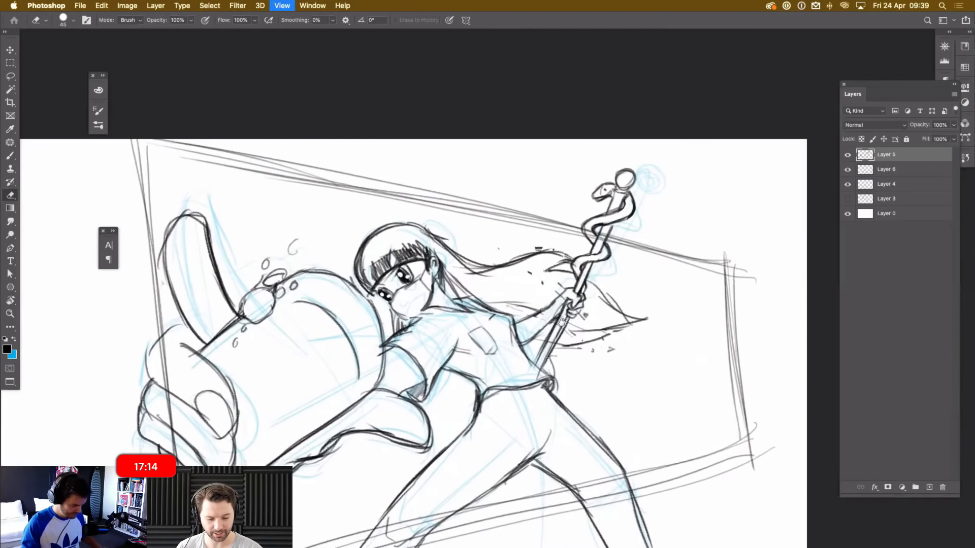
pyautogui.moveTo(419, 446); pyautogui.dragTo(400, 353)
pyautogui.press('b')
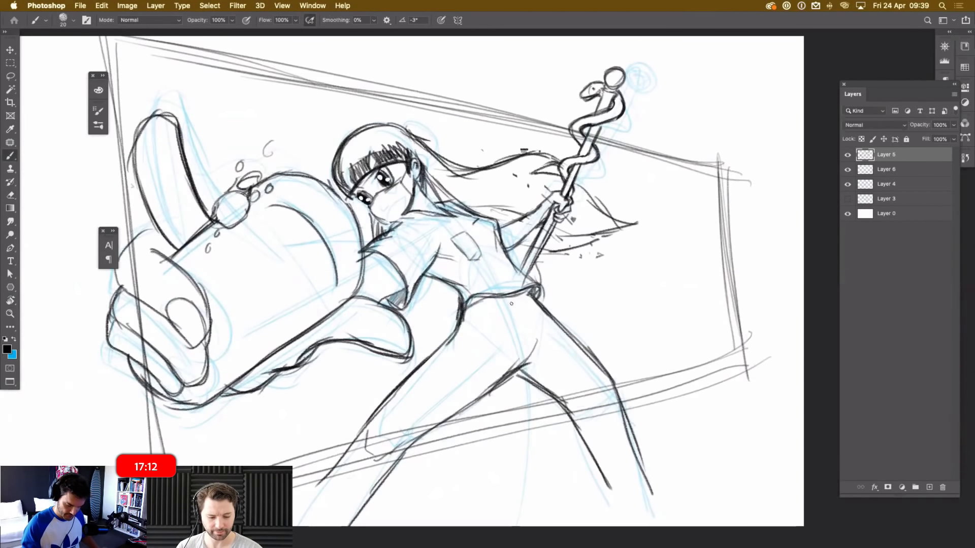
pyautogui.press('e')
pyautogui.moveTo(577, 213); pyautogui.dragTo(558, 231)
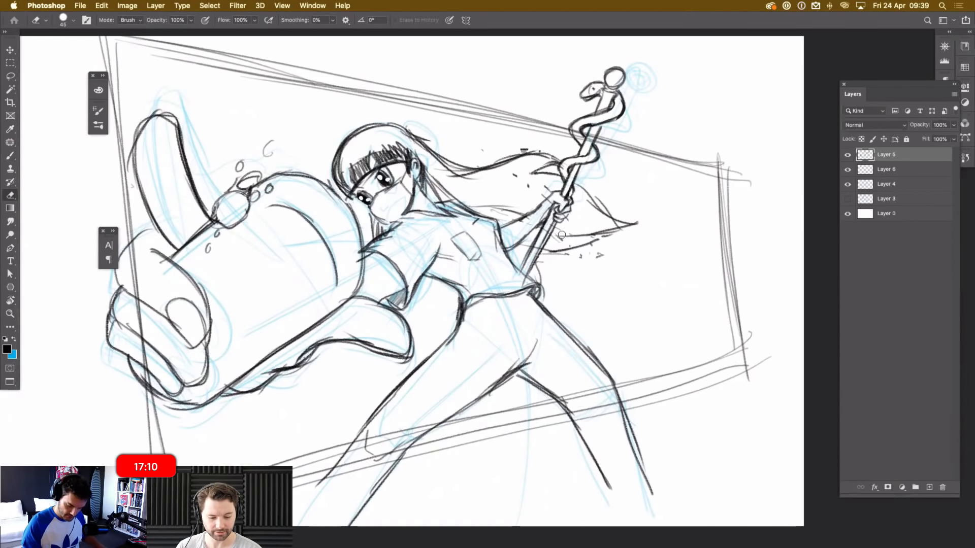
pyautogui.moveTo(517, 177)
pyautogui.mouseDown()
pyautogui.moveTo(490, 207)
pyautogui.moveTo(527, 205)
pyautogui.mouseUp()
pyautogui.moveTo(610, 250); pyautogui.dragTo(567, 253)
# Draw a bold black cross on the front of the face mask.
pyautogui.press('b')
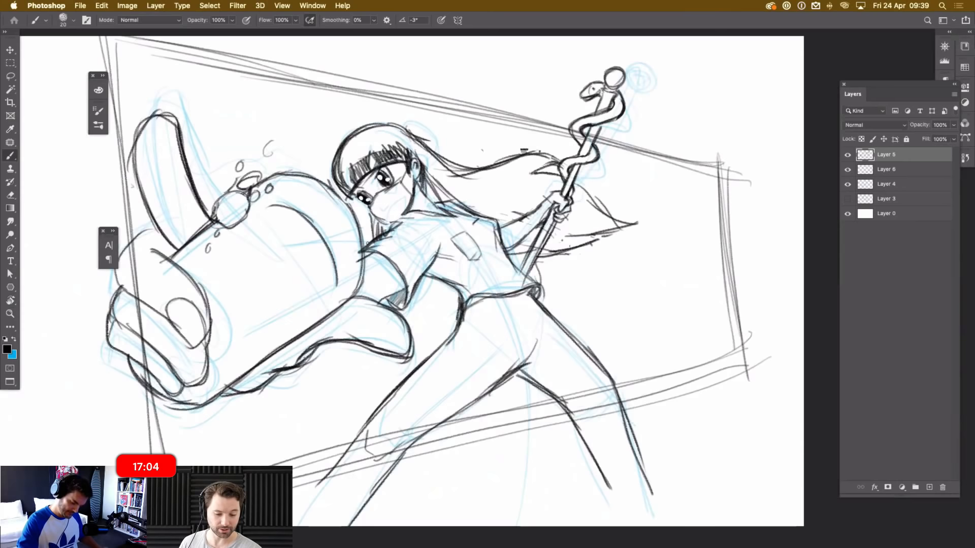
pyautogui.moveTo(393, 213)
pyautogui.mouseDown()
pyautogui.moveTo(384, 206)
pyautogui.moveTo(394, 213)
pyautogui.moveTo(381, 214)
pyautogui.mouseUp()
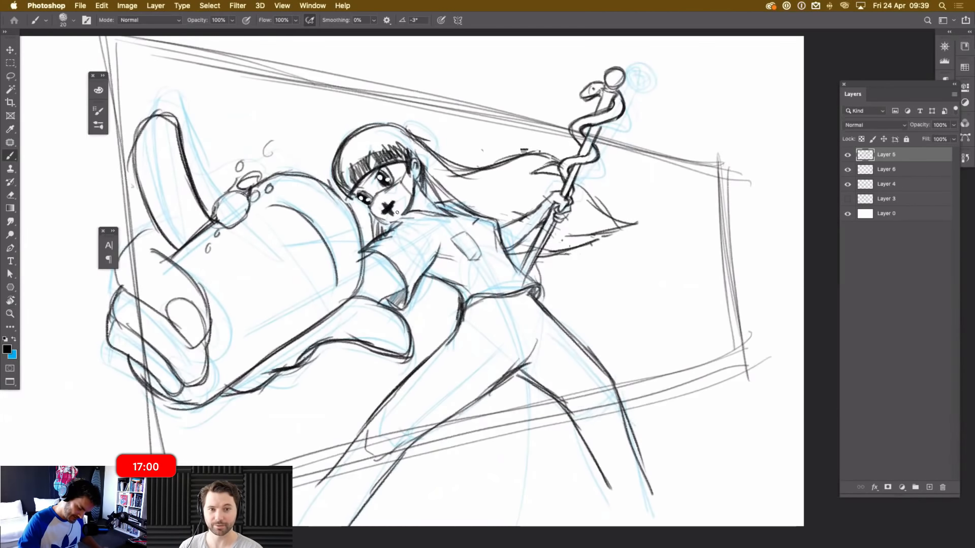
pyautogui.press('super+minus')
pyautogui.press('super+minus')
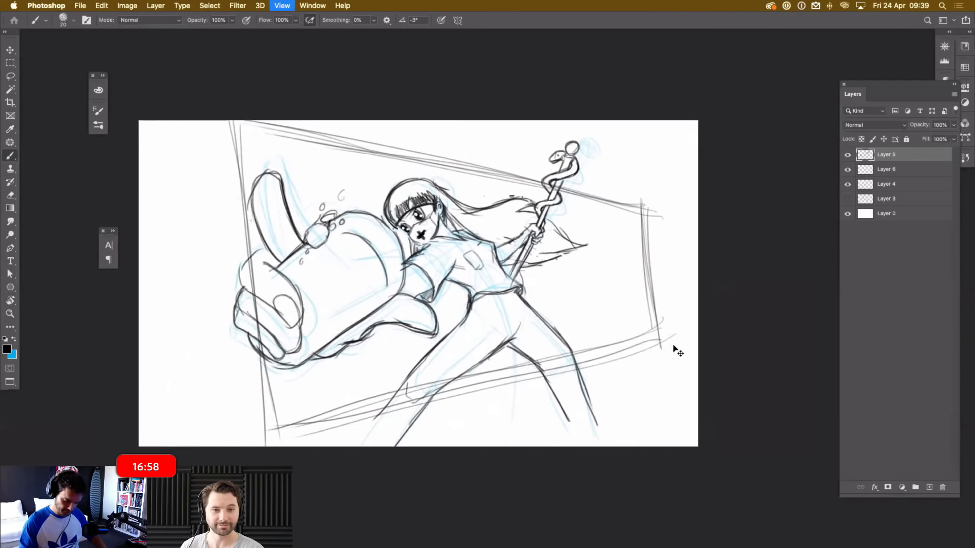
pyautogui.press('super+plus')
pyautogui.press('super+plus')
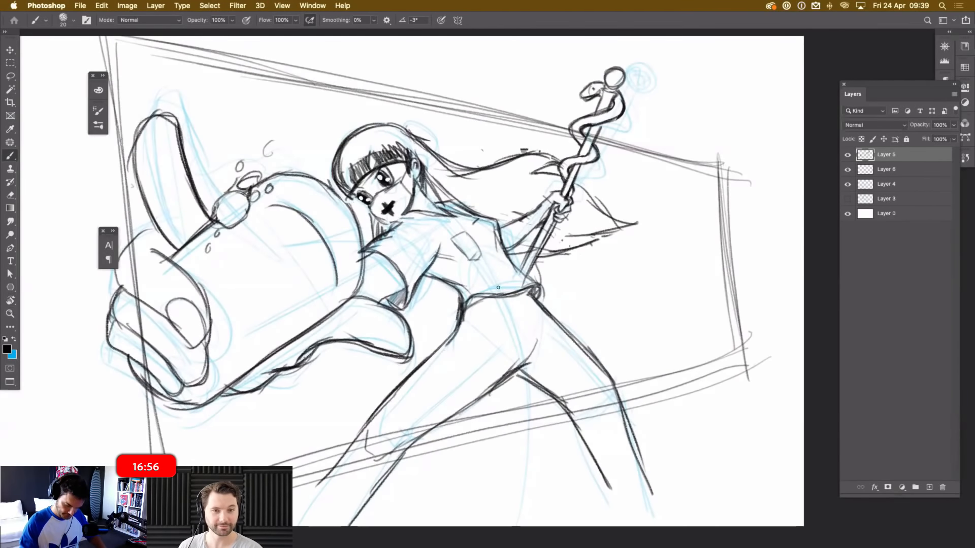
# Draw a curved stethoscope tube trailing from behind the neck toward the staff hand.
pyautogui.press('super+plus')
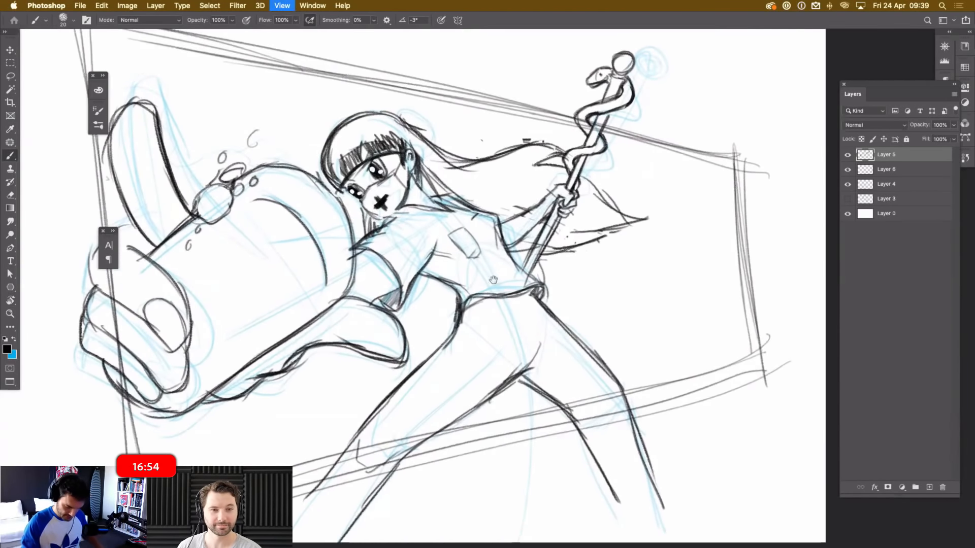
pyautogui.moveTo(442, 249); pyautogui.dragTo(524, 307)
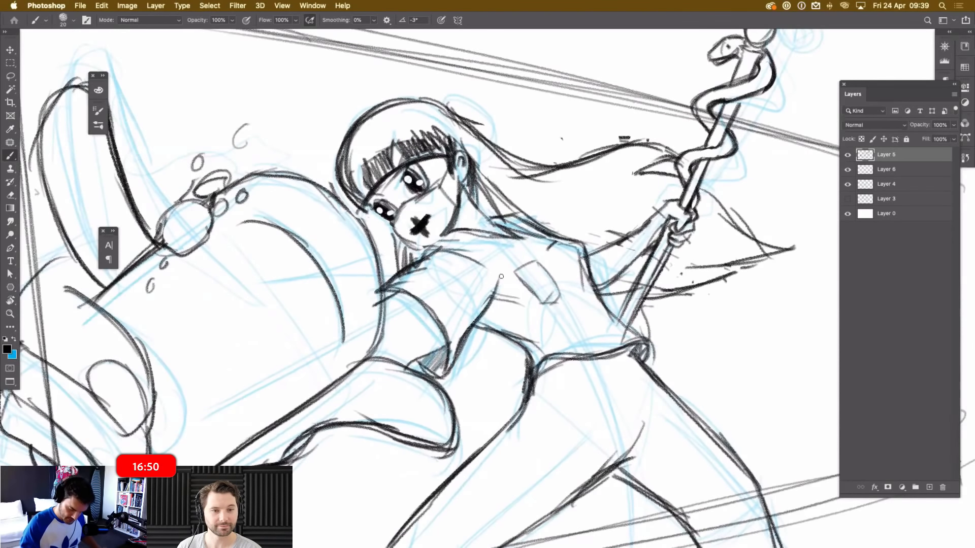
pyautogui.moveTo(484, 218)
pyautogui.mouseDown()
pyautogui.moveTo(606, 199)
pyautogui.moveTo(554, 211)
pyautogui.moveTo(581, 193)
pyautogui.moveTo(557, 198)
pyautogui.mouseUp()
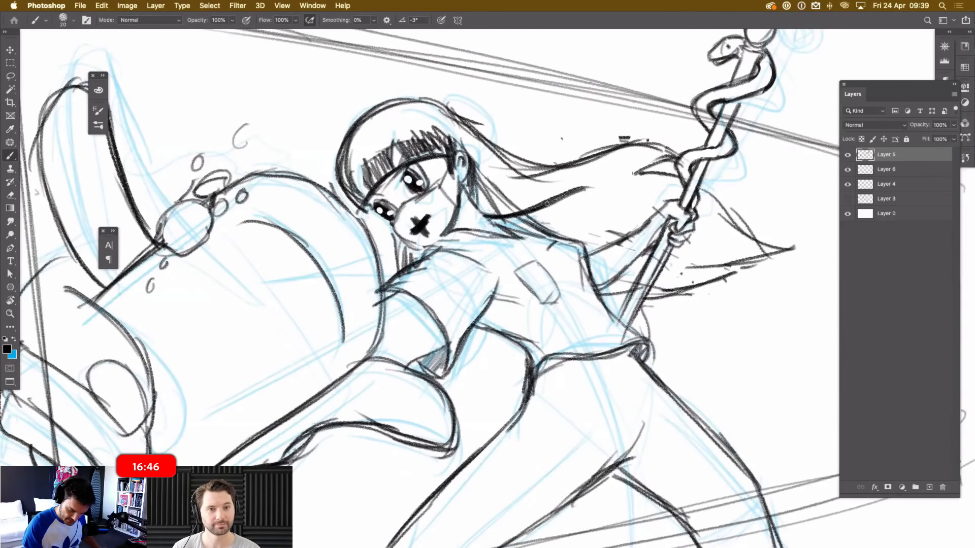
# Draw the stethoscope tube from the neck across the chest, replacing the shirt pocket with a round chest piece.
pyautogui.moveTo(441, 240); pyautogui.dragTo(425, 252)
pyautogui.moveTo(448, 242); pyautogui.dragTo(425, 257)
pyautogui.moveTo(457, 229); pyautogui.dragTo(400, 270)
pyautogui.moveTo(458, 244)
pyautogui.mouseDown()
pyautogui.moveTo(433, 247)
pyautogui.moveTo(617, 267)
pyautogui.moveTo(491, 267)
pyautogui.moveTo(434, 279)
pyautogui.moveTo(536, 267)
pyautogui.moveTo(546, 280)
pyautogui.moveTo(443, 246)
pyautogui.moveTo(539, 273)
pyautogui.moveTo(539, 301)
pyautogui.moveTo(529, 277)
pyautogui.moveTo(550, 300)
pyautogui.mouseUp()
pyautogui.press('e')
pyautogui.press('b')
pyautogui.moveTo(525, 264)
pyautogui.mouseDown()
pyautogui.moveTo(514, 269)
pyautogui.moveTo(532, 287)
pyautogui.moveTo(530, 262)
pyautogui.moveTo(538, 273)
pyautogui.moveTo(523, 277)
pyautogui.moveTo(533, 267)
pyautogui.moveTo(543, 282)
pyautogui.moveTo(481, 255)
pyautogui.moveTo(534, 268)
pyautogui.mouseUp()
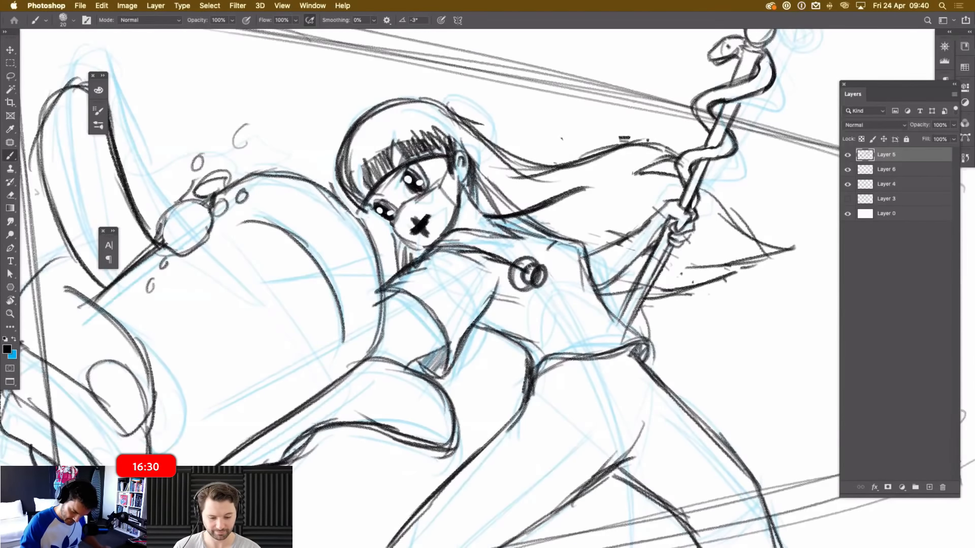
# Try a stroke for the stethoscope's headset at the end of the trailing tube, and undo it.
pyautogui.moveTo(608, 161)
pyautogui.mouseDown()
pyautogui.moveTo(570, 191)
pyautogui.moveTo(580, 191)
pyautogui.moveTo(576, 201)
pyautogui.moveTo(642, 209)
pyautogui.moveTo(581, 203)
pyautogui.moveTo(579, 183)
pyautogui.mouseUp()
pyautogui.press('super+z')
pyautogui.press('super+z')
pyautogui.press('super+z')
pyautogui.press('super+z')
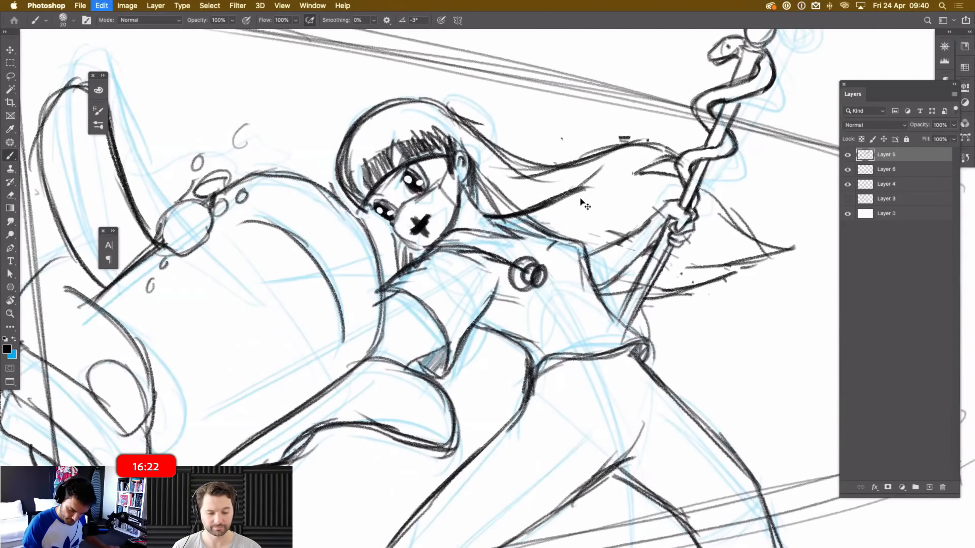
# Draw the forked stethoscope headset at the trailing tube's end and thicken that tube back to the neck.
pyautogui.moveTo(616, 186)
pyautogui.mouseDown()
pyautogui.moveTo(588, 188)
pyautogui.moveTo(605, 224)
pyautogui.moveTo(637, 188)
pyautogui.mouseUp()
pyautogui.moveTo(587, 212)
pyautogui.mouseDown()
pyautogui.moveTo(628, 182)
pyautogui.moveTo(597, 222)
pyautogui.moveTo(639, 231)
pyautogui.mouseUp()
pyautogui.moveTo(611, 185)
pyautogui.mouseDown()
pyautogui.moveTo(649, 203)
pyautogui.moveTo(553, 197)
pyautogui.moveTo(659, 208)
pyautogui.moveTo(645, 190)
pyautogui.moveTo(571, 196)
pyautogui.moveTo(591, 206)
pyautogui.moveTo(490, 223)
pyautogui.mouseUp()
pyautogui.moveTo(574, 197); pyautogui.dragTo(485, 222)
pyautogui.moveTo(549, 208)
pyautogui.mouseDown()
pyautogui.moveTo(566, 199)
pyautogui.moveTo(546, 207)
pyautogui.mouseUp()
# Thicken the chest tube and the headset branches with their ear tips, and touch up the chest piece.
pyautogui.moveTo(433, 244); pyautogui.dragTo(528, 274)
pyautogui.moveTo(601, 223); pyautogui.dragTo(637, 227)
pyautogui.moveTo(612, 186)
pyautogui.mouseDown()
pyautogui.moveTo(615, 213)
pyautogui.moveTo(571, 217)
pyautogui.moveTo(570, 200)
pyautogui.mouseUp()
pyautogui.press('e')
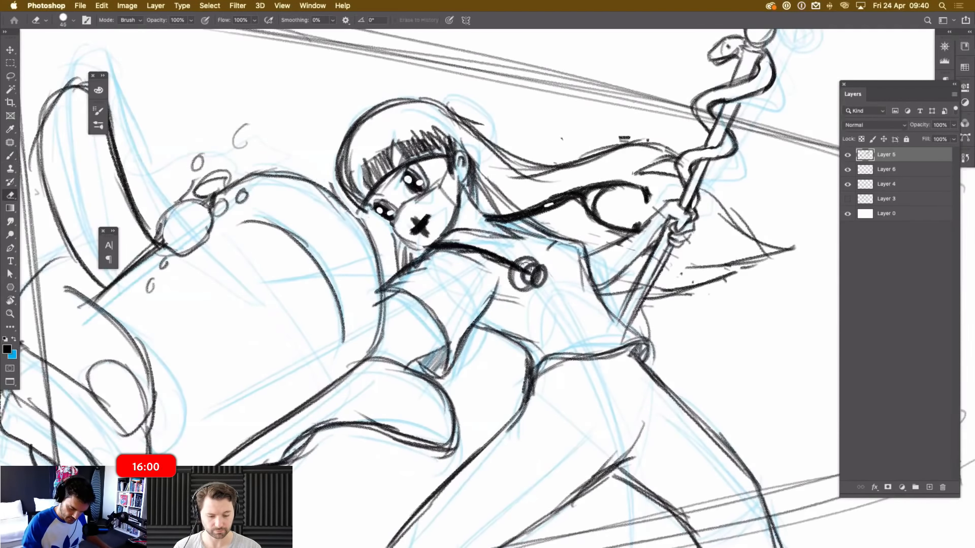
pyautogui.press('b')
pyautogui.moveTo(522, 272); pyautogui.dragTo(529, 276)
pyautogui.press('super+minus')
pyautogui.press('super+minus')
pyautogui.press('super+minus')
pyautogui.press('super+minus')
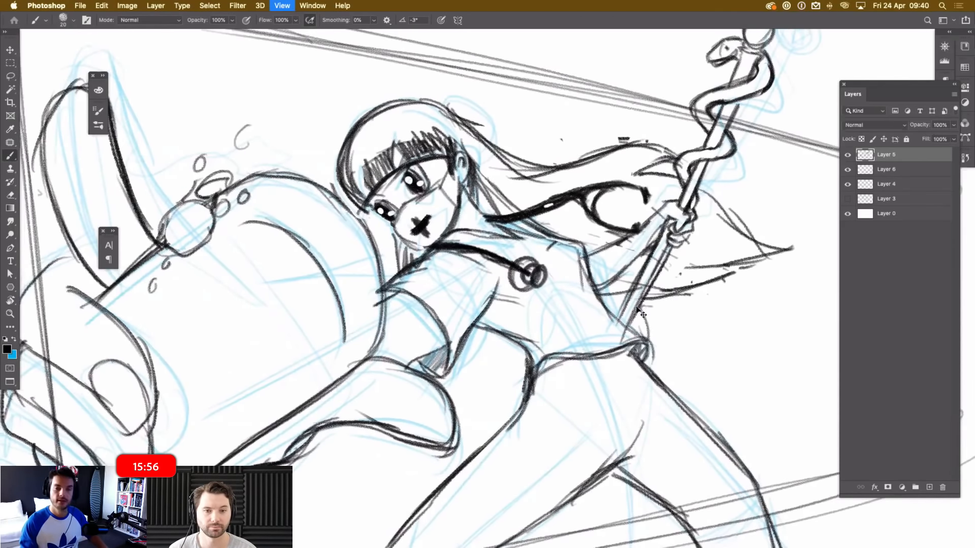
pyautogui.press('super+plus')
pyautogui.press('super+plus')
pyautogui.press('super+plus')
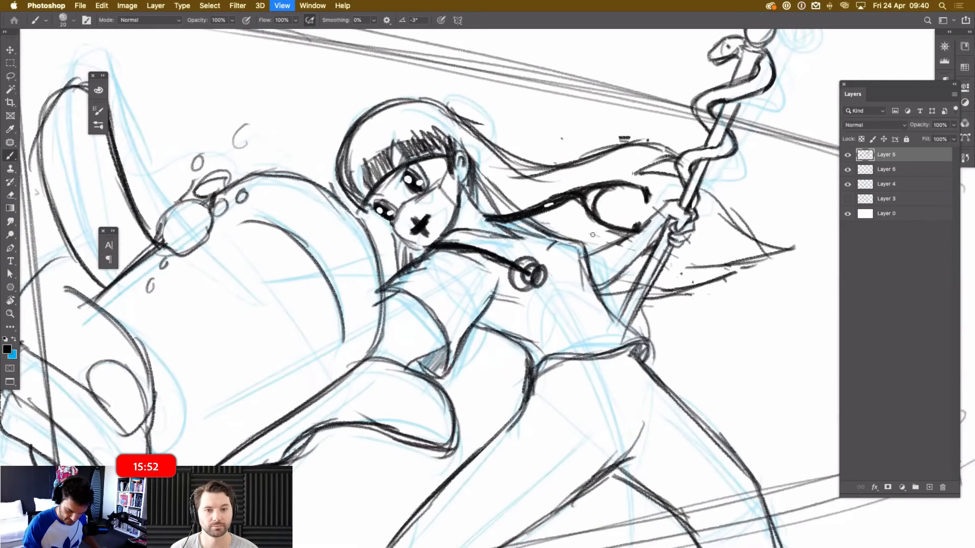
# Add a short fold line on the trousers at the hip, just below the shirt hem.
pyautogui.moveTo(471, 256); pyautogui.dragTo(413, 140)
pyautogui.moveTo(482, 252); pyautogui.dragTo(582, 243)
pyautogui.moveTo(568, 230)
pyautogui.mouseDown()
pyautogui.moveTo(587, 247)
pyautogui.moveTo(589, 235)
pyautogui.mouseUp()
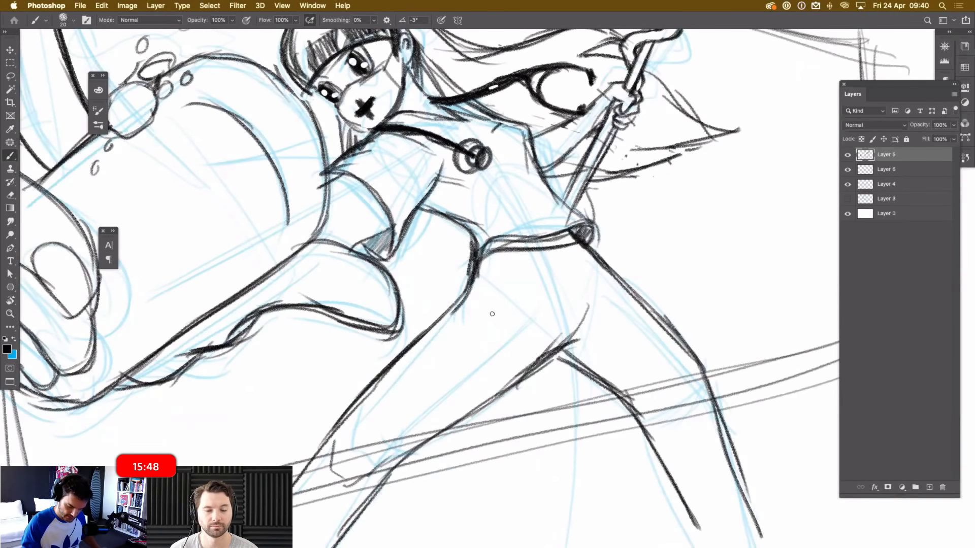
pyautogui.moveTo(496, 277); pyautogui.dragTo(470, 299)
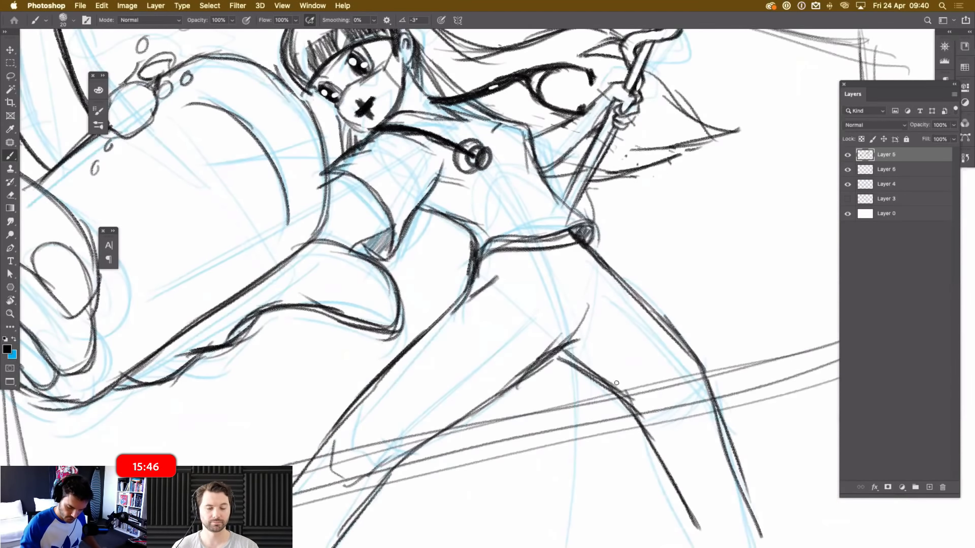
# Erase the rough ends of the lower legs and redraw both legs as longer, cleaner lines towards the canvas's lower edge.
pyautogui.press('super+0')
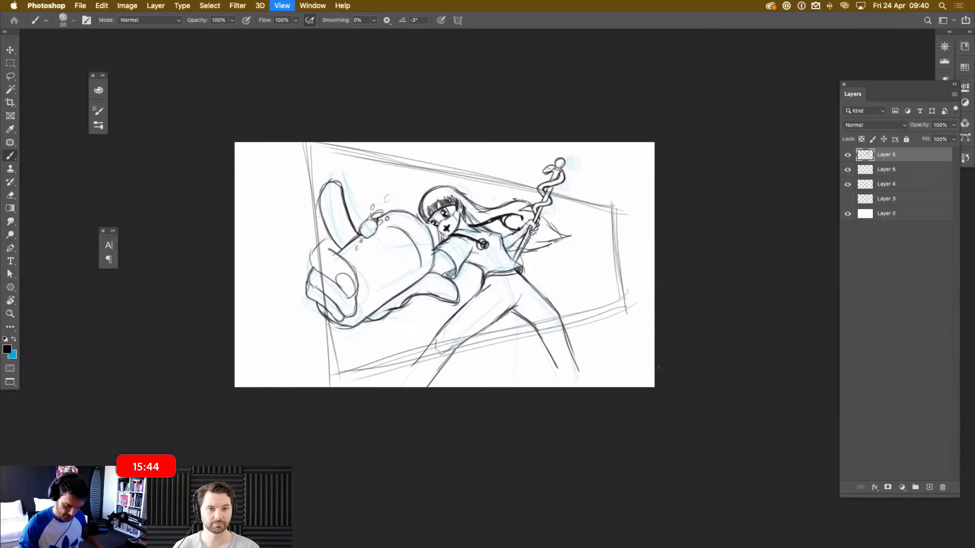
pyautogui.press('e')
pyautogui.moveTo(599, 341)
pyautogui.mouseDown()
pyautogui.moveTo(624, 403)
pyautogui.moveTo(602, 347)
pyautogui.mouseUp()
pyautogui.moveTo(592, 407); pyautogui.dragTo(563, 359)
pyautogui.moveTo(608, 372); pyautogui.dragTo(614, 389)
pyautogui.press('b')
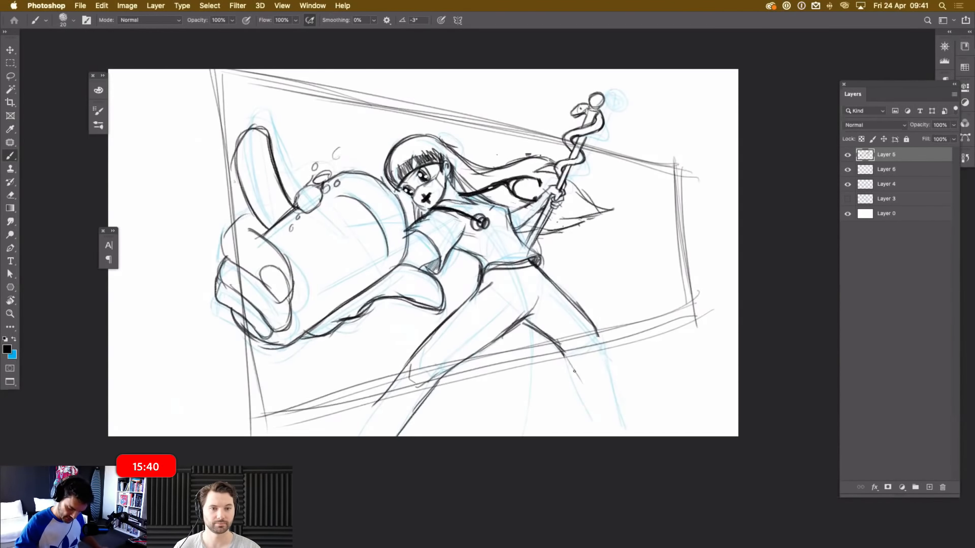
pyautogui.moveTo(565, 353)
pyautogui.mouseDown()
pyautogui.moveTo(588, 404)
pyautogui.moveTo(612, 421)
pyautogui.mouseUp()
pyautogui.moveTo(600, 345); pyautogui.dragTo(625, 414)
pyautogui.moveTo(567, 358); pyautogui.dragTo(602, 421)
pyautogui.moveTo(453, 371); pyautogui.dragTo(402, 435)
pyautogui.moveTo(403, 368); pyautogui.dragTo(365, 425)
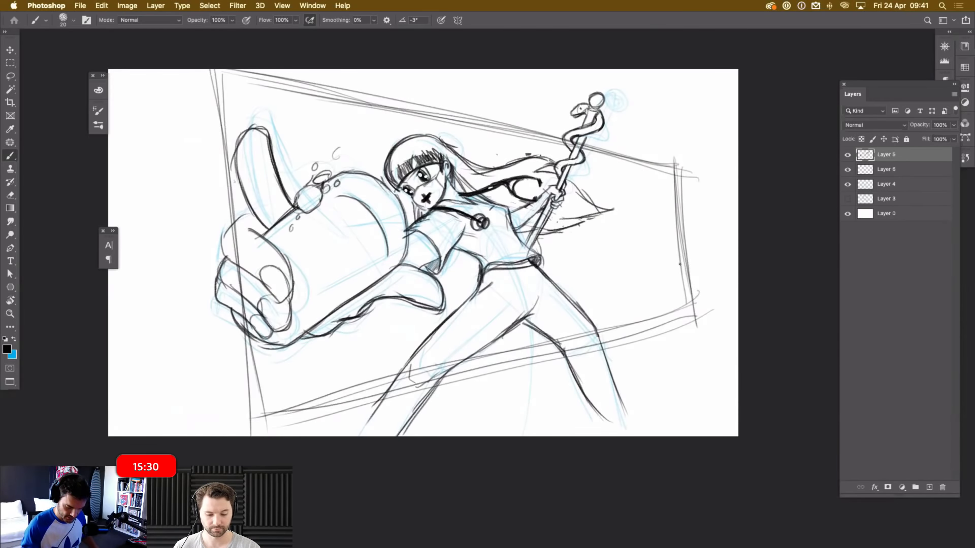
# Erase the shirt's shoulder corner on the staff-arm side and redraw the shoulder and side lines.
pyautogui.press('super+equal')
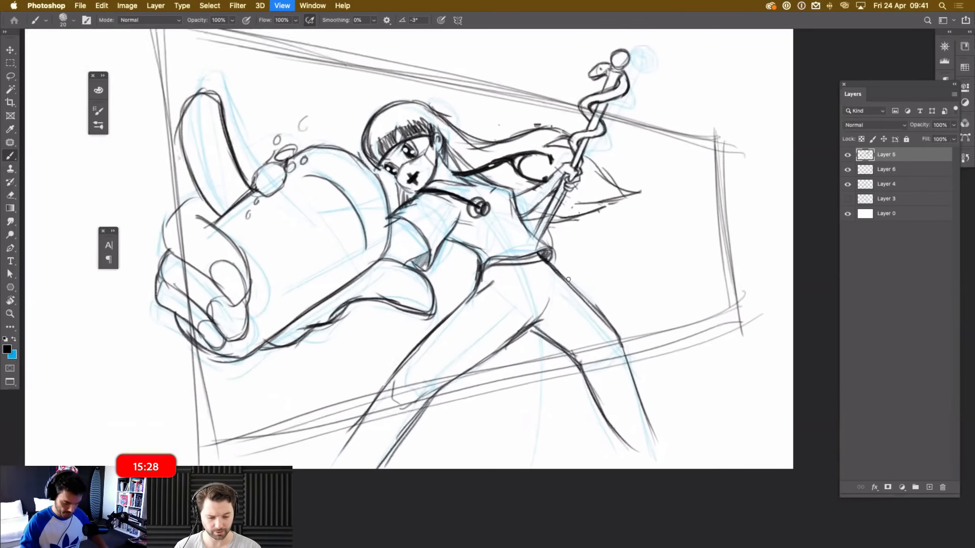
pyautogui.press('super+equal')
pyautogui.scroll(3, 653, 267)
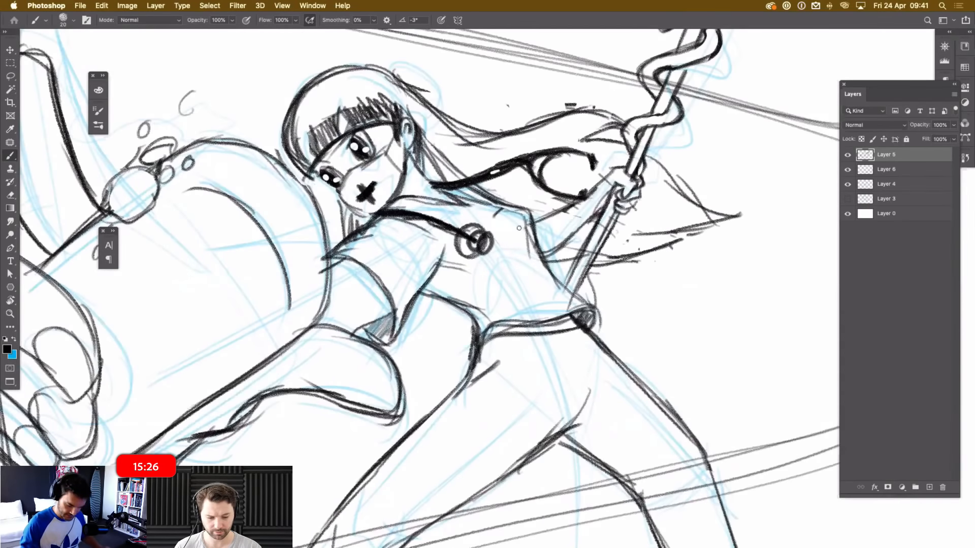
pyautogui.press('e')
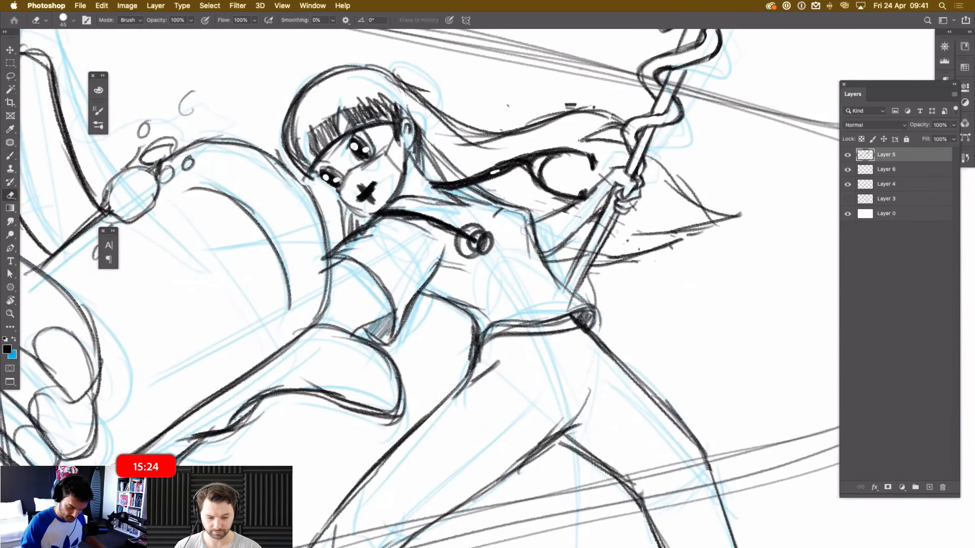
pyautogui.moveTo(510, 207); pyautogui.dragTo(529, 251)
pyautogui.press('b')
pyautogui.moveTo(489, 196)
pyautogui.mouseDown()
pyautogui.moveTo(534, 213)
pyautogui.moveTo(544, 263)
pyautogui.mouseUp()
pyautogui.moveTo(502, 203)
pyautogui.mouseDown()
pyautogui.moveTo(539, 219)
pyautogui.moveTo(547, 265)
pyautogui.moveTo(594, 310)
pyautogui.moveTo(591, 328)
pyautogui.mouseUp()
# Doodle a small face under a large rounded, zigzag-patterned cap in the empty area beside the figure.
pyautogui.moveTo(649, 308); pyautogui.dragTo(590, 344)
pyautogui.moveTo(710, 298); pyautogui.dragTo(603, 308)
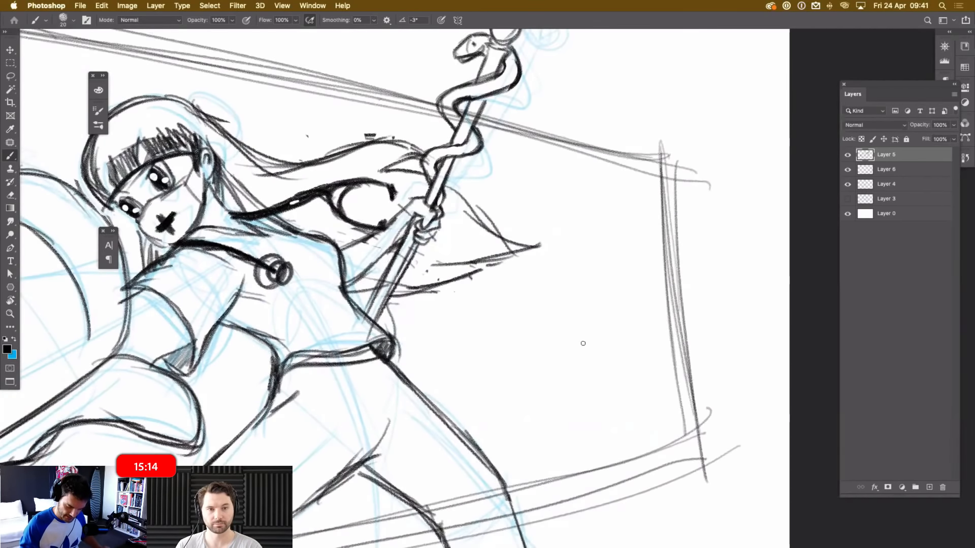
pyautogui.moveTo(636, 235)
pyautogui.mouseDown()
pyautogui.moveTo(524, 349)
pyautogui.moveTo(724, 355)
pyautogui.mouseUp()
pyautogui.moveTo(557, 383)
pyautogui.mouseDown()
pyautogui.moveTo(604, 424)
pyautogui.moveTo(636, 387)
pyautogui.moveTo(570, 401)
pyautogui.mouseUp()
pyautogui.moveTo(605, 392)
pyautogui.mouseDown()
pyautogui.moveTo(601, 406)
pyautogui.moveTo(679, 375)
pyautogui.mouseUp()
pyautogui.moveTo(546, 315); pyautogui.dragTo(528, 363)
pyautogui.moveTo(561, 316)
pyautogui.mouseDown()
pyautogui.moveTo(547, 369)
pyautogui.moveTo(641, 358)
pyautogui.mouseUp()
pyautogui.moveTo(573, 254); pyautogui.dragTo(696, 304)
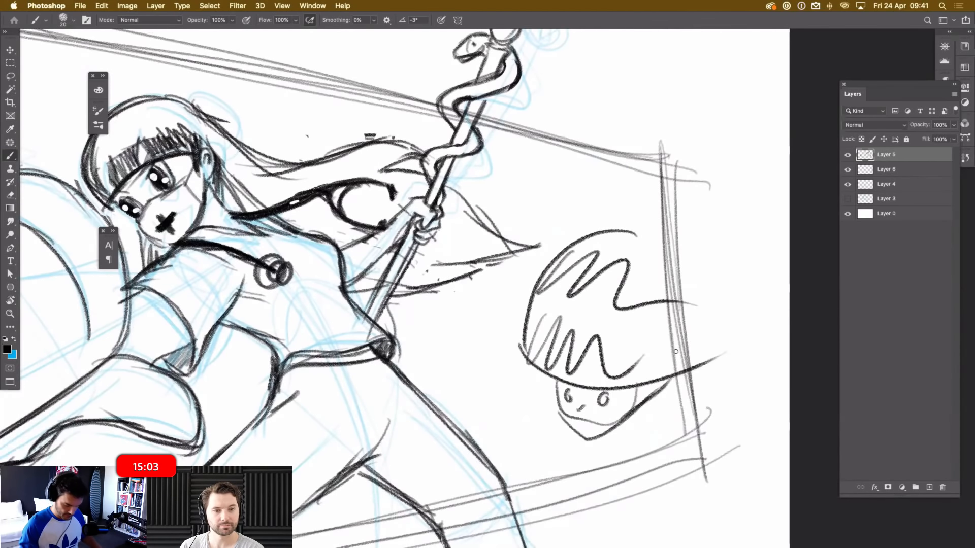
# Lasso the doodled head beside the figure, delete it and clear the selection.
pyautogui.press('l')
pyautogui.moveTo(680, 226)
pyautogui.mouseDown()
pyautogui.moveTo(609, 208)
pyautogui.moveTo(540, 244)
pyautogui.moveTo(562, 238)
pyautogui.mouseUp()
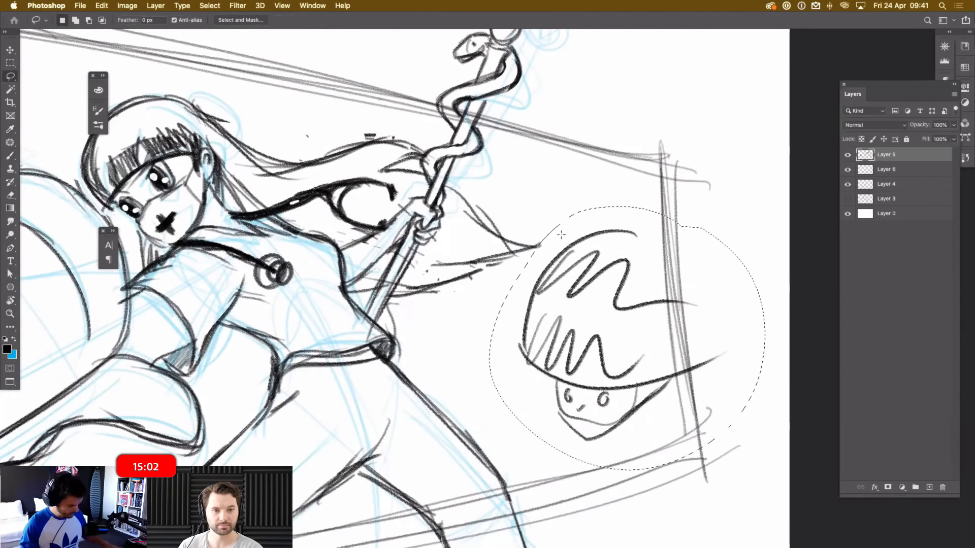
pyautogui.press('Delete')
pyautogui.press('super+d')
pyautogui.press('super+minus')
pyautogui.press('super+minus')
pyautogui.press('super+minus')
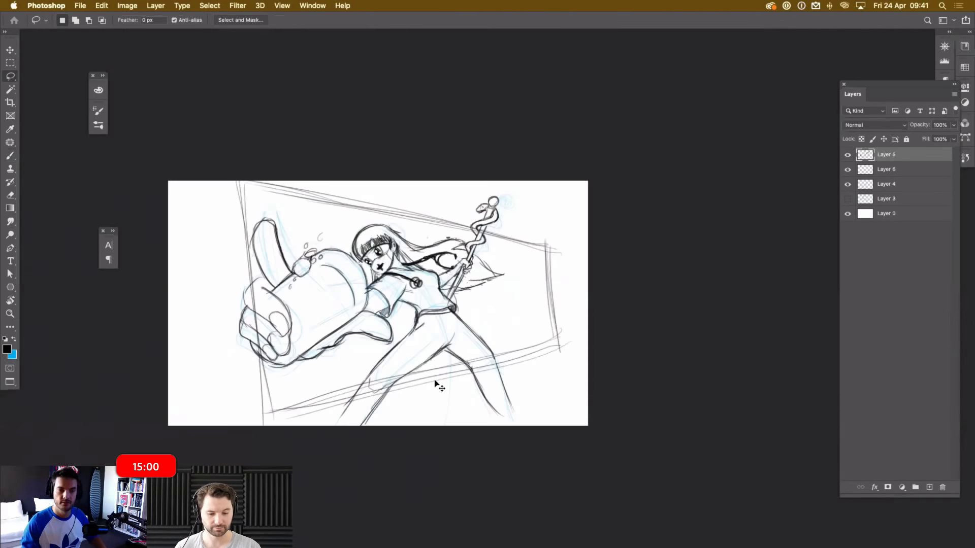
# On Layer 6, rotate the canvas and draw long converging lines across the background panel behind the figure, then restore the view.
pyautogui.press('super+plus')
pyautogui.press('super+plus')
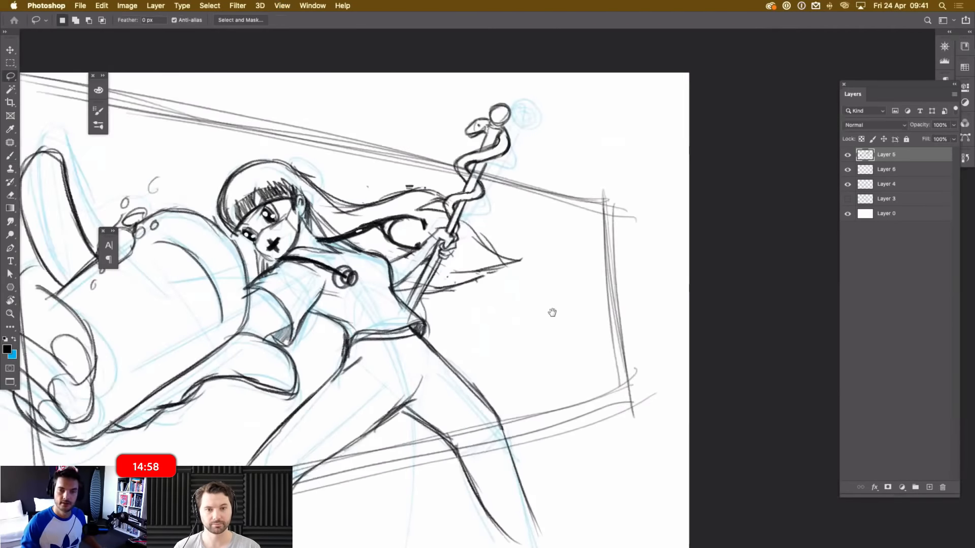
pyautogui.moveTo(373, 358); pyautogui.dragTo(640, 337)
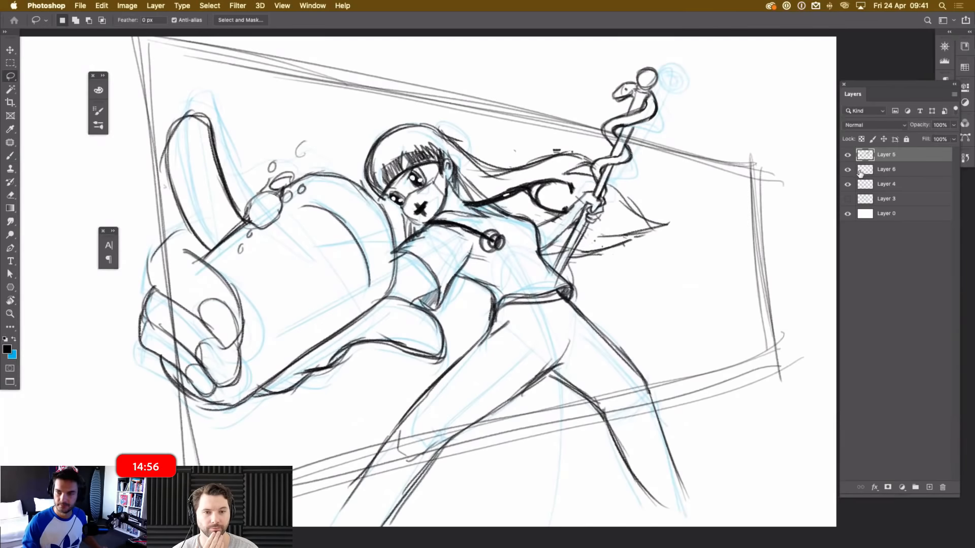
pyautogui.click(885, 170)
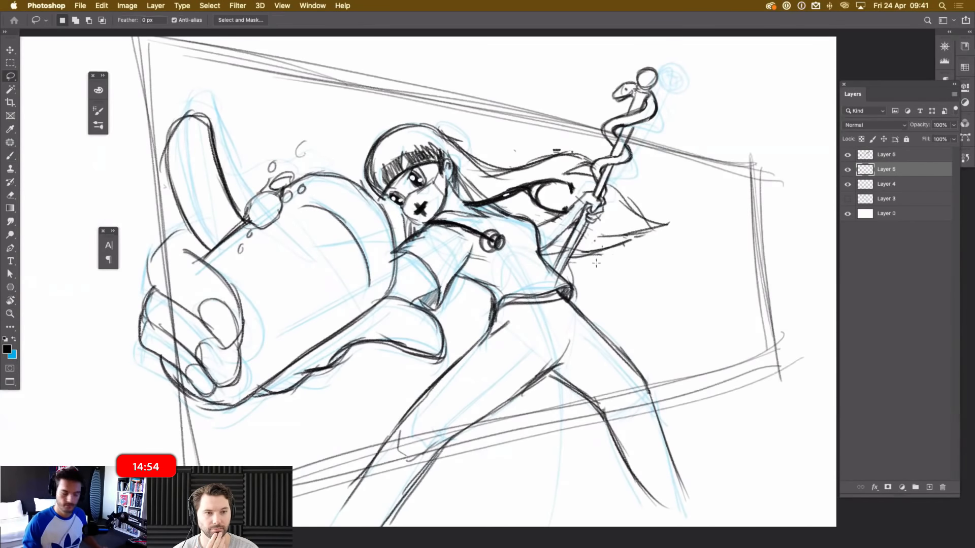
pyautogui.press('r')
pyautogui.moveTo(529, 434)
pyautogui.mouseDown()
pyautogui.moveTo(536, 381)
pyautogui.moveTo(546, 375)
pyautogui.mouseUp()
pyautogui.press('super+minus')
pyautogui.press('b')
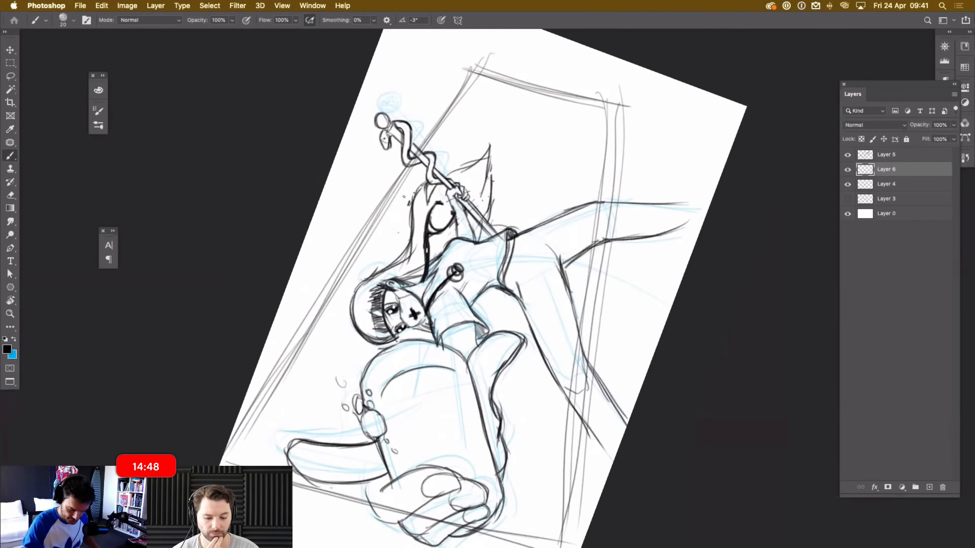
pyautogui.moveTo(494, 95)
pyautogui.mouseDown()
pyautogui.moveTo(502, 82)
pyautogui.moveTo(426, 208)
pyautogui.mouseUp()
pyautogui.moveTo(512, 79)
pyautogui.mouseDown()
pyautogui.moveTo(460, 174)
pyautogui.moveTo(453, 258)
pyautogui.mouseUp()
pyautogui.moveTo(538, 86)
pyautogui.mouseDown()
pyautogui.moveTo(409, 388)
pyautogui.moveTo(450, 396)
pyautogui.mouseUp()
pyautogui.moveTo(567, 97)
pyautogui.mouseDown()
pyautogui.moveTo(478, 398)
pyautogui.moveTo(468, 471)
pyautogui.moveTo(504, 411)
pyautogui.mouseUp()
pyautogui.moveTo(596, 122)
pyautogui.mouseDown()
pyautogui.moveTo(546, 313)
pyautogui.moveTo(577, 244)
pyautogui.moveTo(534, 330)
pyautogui.mouseUp()
pyautogui.moveTo(607, 157); pyautogui.dragTo(533, 477)
pyautogui.moveTo(496, 72); pyautogui.dragTo(289, 385)
pyautogui.moveTo(502, 115); pyautogui.dragTo(298, 455)
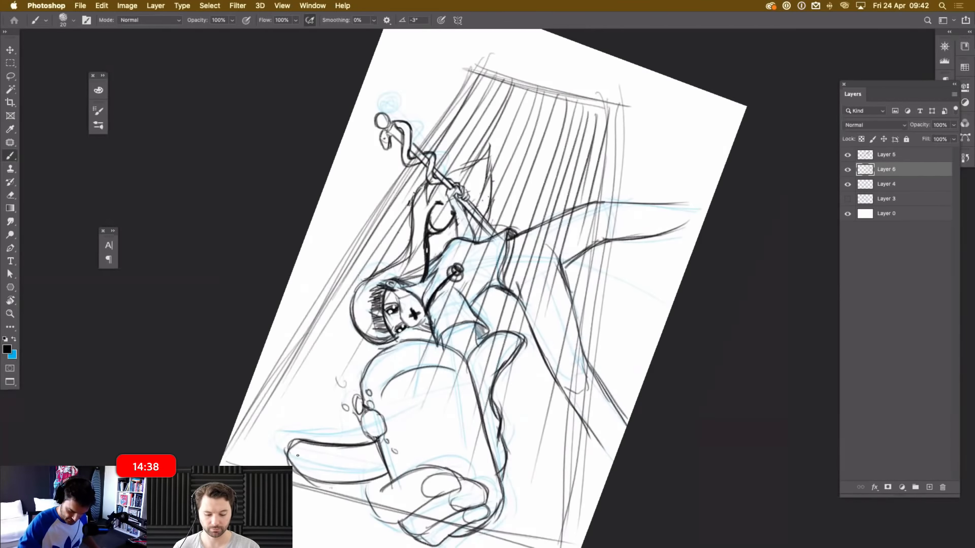
pyautogui.press('Escape')
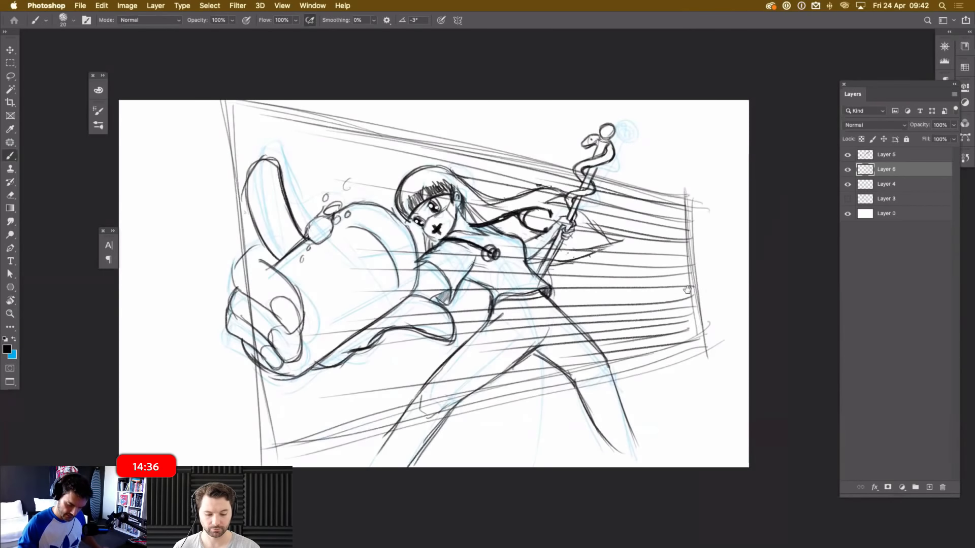
# Try a small boxy shape with a tail above the background panel and another stroke near the staff, and undo them.
pyautogui.moveTo(687, 289); pyautogui.dragTo(659, 325)
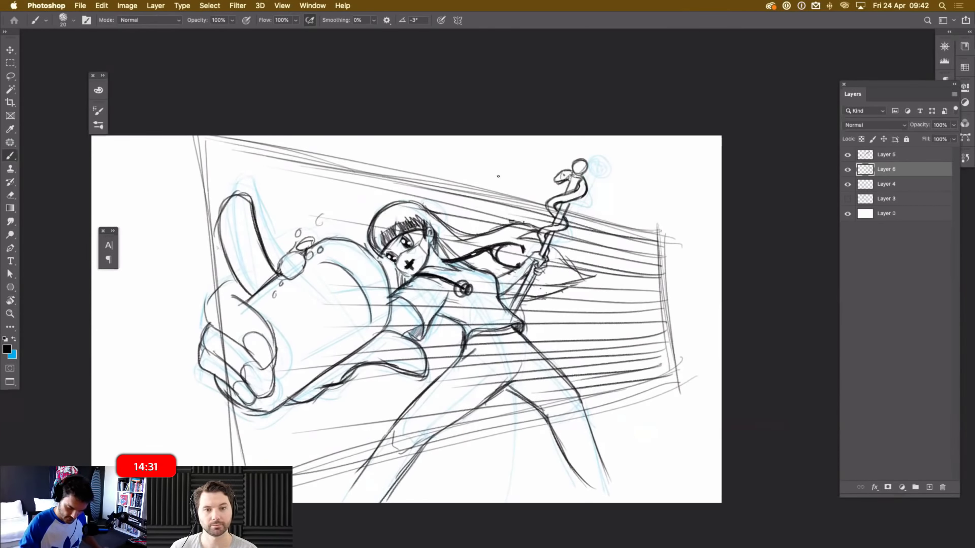
pyautogui.moveTo(486, 148)
pyautogui.mouseDown()
pyautogui.moveTo(498, 205)
pyautogui.moveTo(529, 200)
pyautogui.mouseUp()
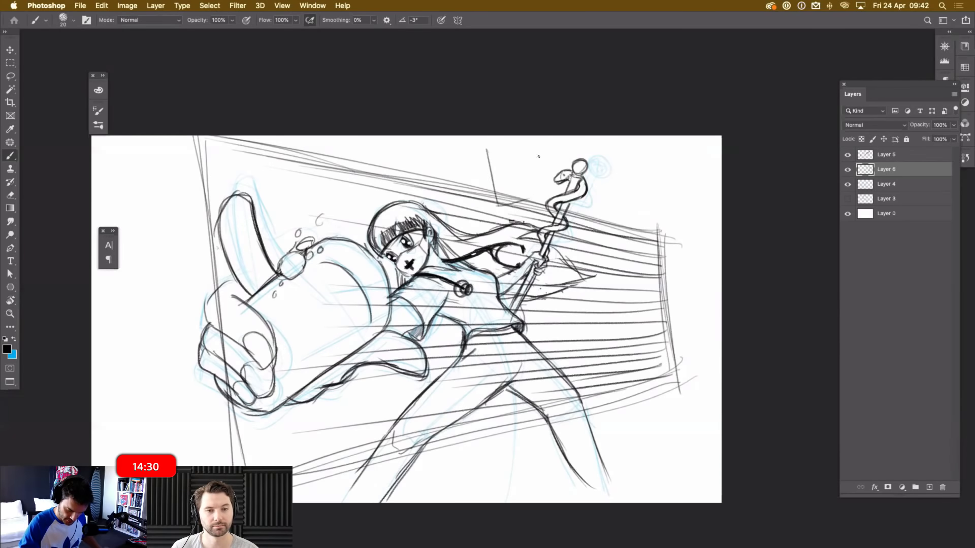
pyautogui.moveTo(485, 145)
pyautogui.mouseDown()
pyautogui.moveTo(530, 137)
pyautogui.moveTo(529, 203)
pyautogui.moveTo(521, 202)
pyautogui.moveTo(530, 199)
pyautogui.moveTo(479, 214)
pyautogui.mouseUp()
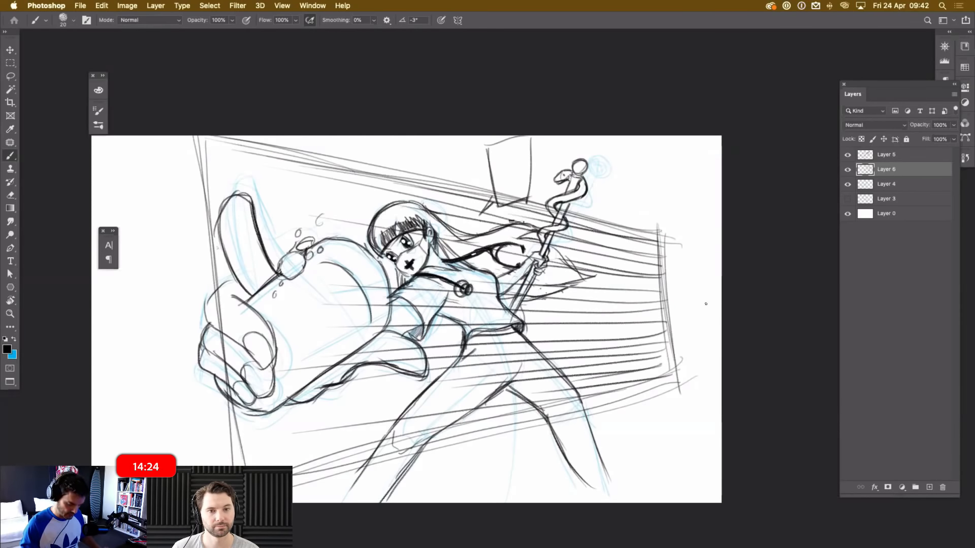
pyautogui.press('super+z')
pyautogui.press('super+z')
pyautogui.press('super+z')
pyautogui.press('super+z')
pyautogui.press('super+z')
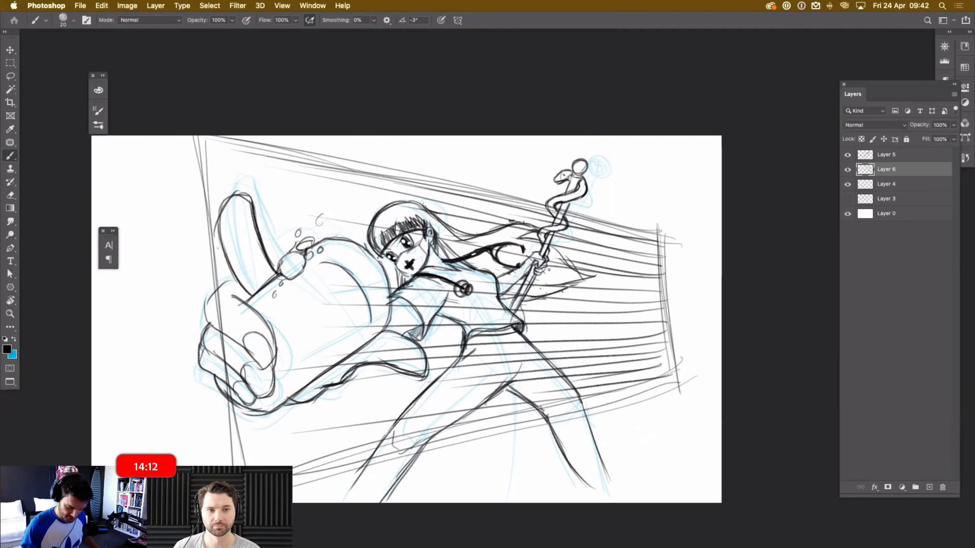
pyautogui.moveTo(457, 167); pyautogui.dragTo(708, 247)
pyautogui.press('super+z')
pyautogui.press('super+equal')
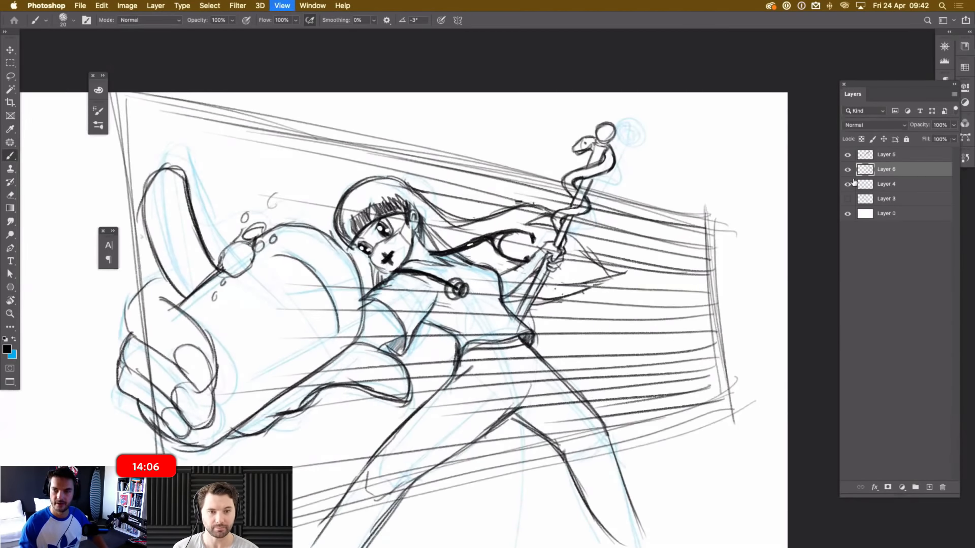
pyautogui.press('super+minus')
# Group Layer 5, Layer 6 and Layer 4 together.
pyautogui.click(910, 156)
pyautogui.doubleClick(899, 189)
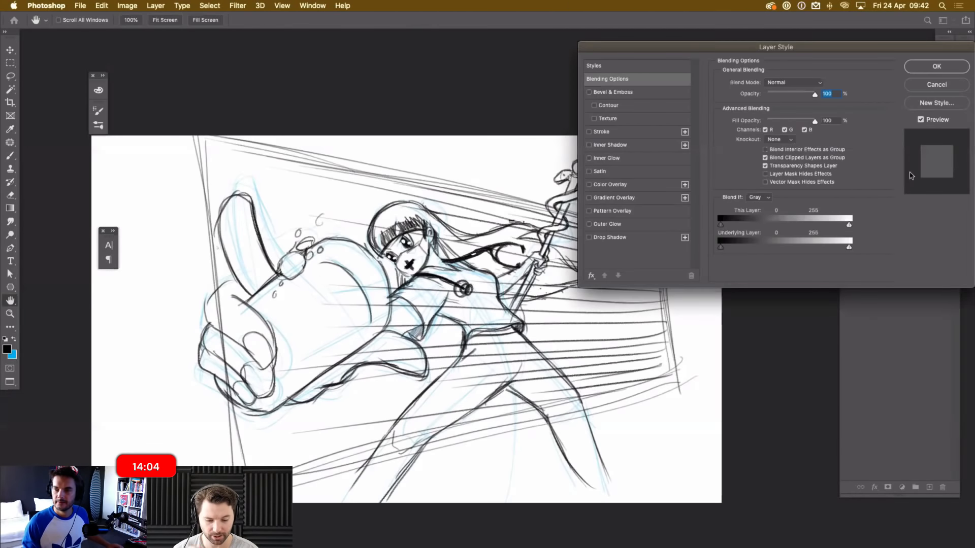
pyautogui.click(936, 85)
pyautogui.keyDown('shift'); pyautogui.click(903, 185); pyautogui.keyUp('shift')
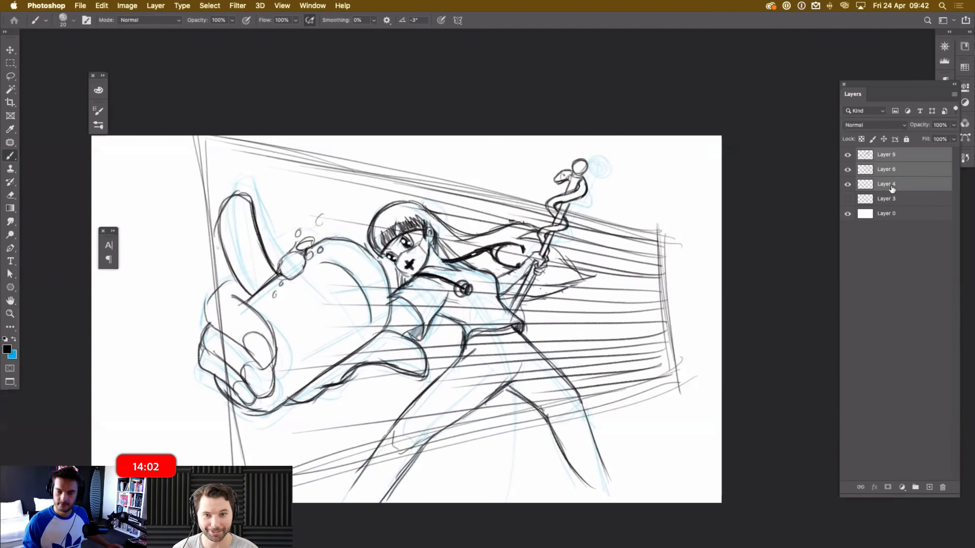
pyautogui.press('super+g')
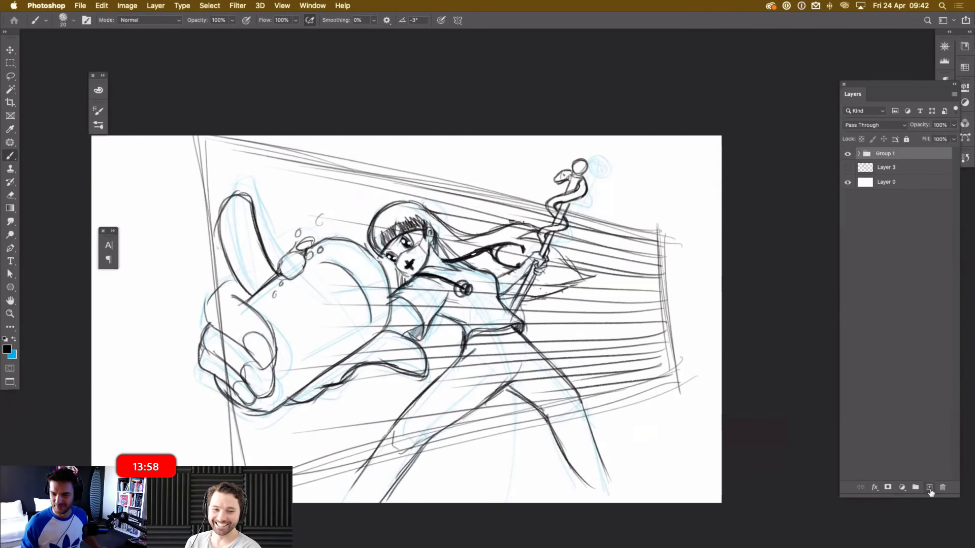
# Add a new layer named "otl" above the group and rename the group "sketch".
pyautogui.click(929, 487)
pyautogui.doubleClick(876, 169)
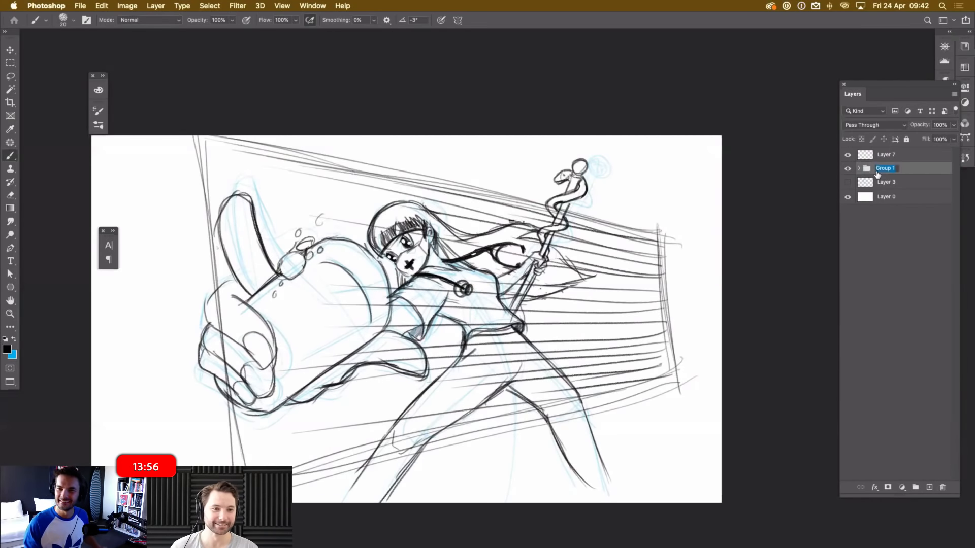
pyautogui.write('ske')
pyautogui.press('Return')
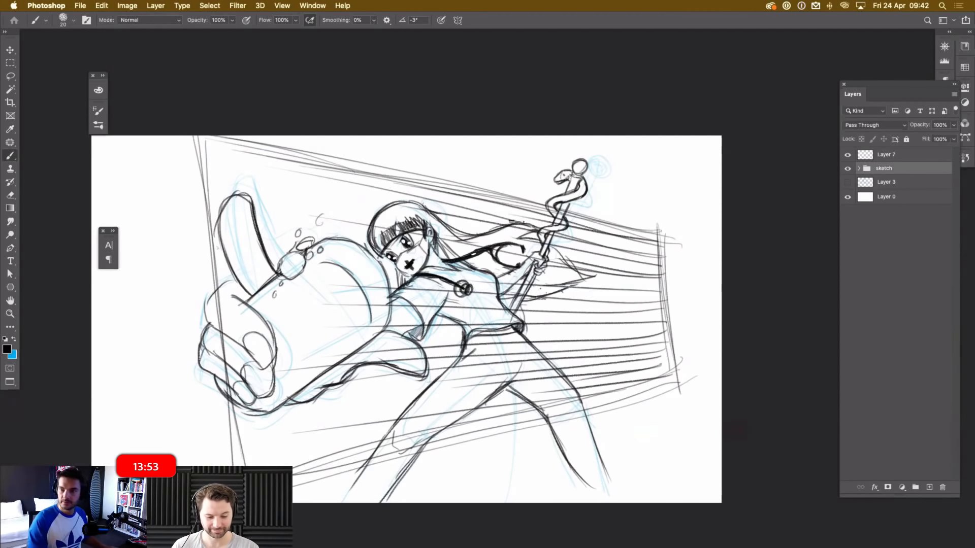
pyautogui.doubleClick(886, 154)
pyautogui.write('o')
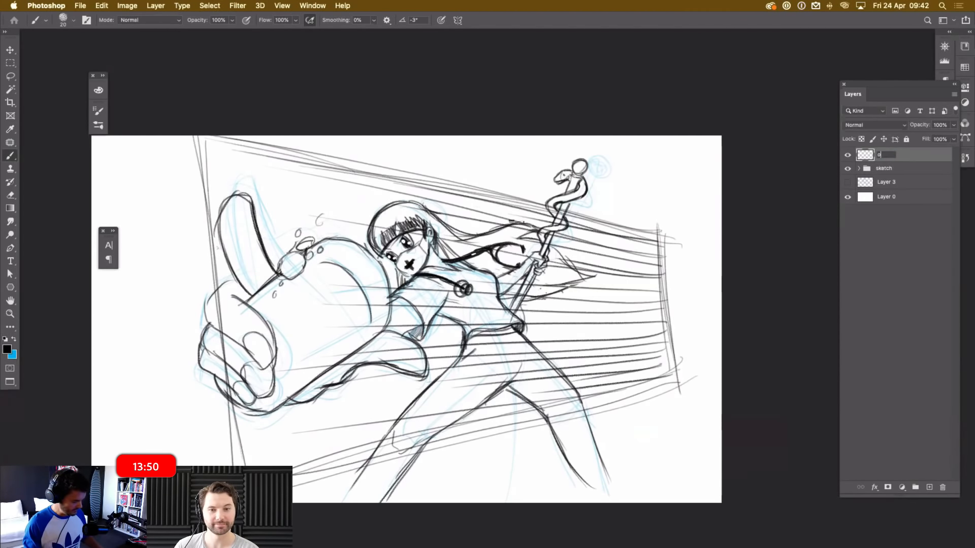
pyautogui.press('Return')
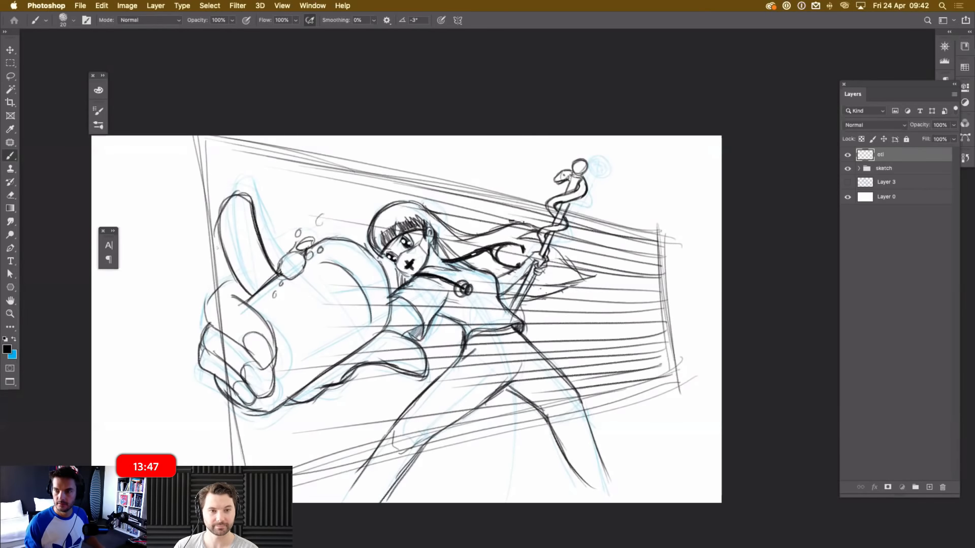
# Lower the opacity of the sketch group to 20%.
pyautogui.click(886, 168)
pyautogui.moveTo(953, 125); pyautogui.dragTo(915, 138)
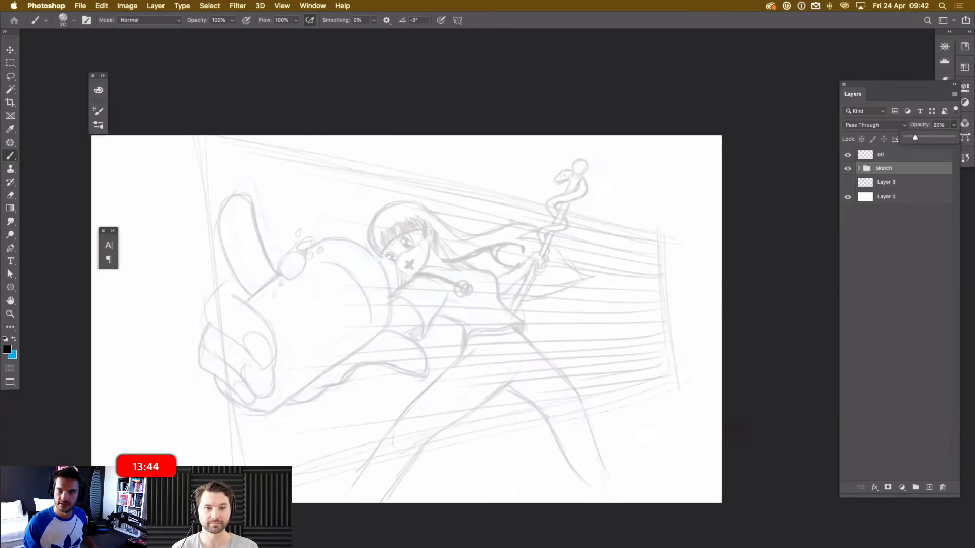
# Activate the otl layer and choose an inking brush from the Frenden_Pencils_&_Inks_v1_2b set.
pyautogui.click(893, 155)
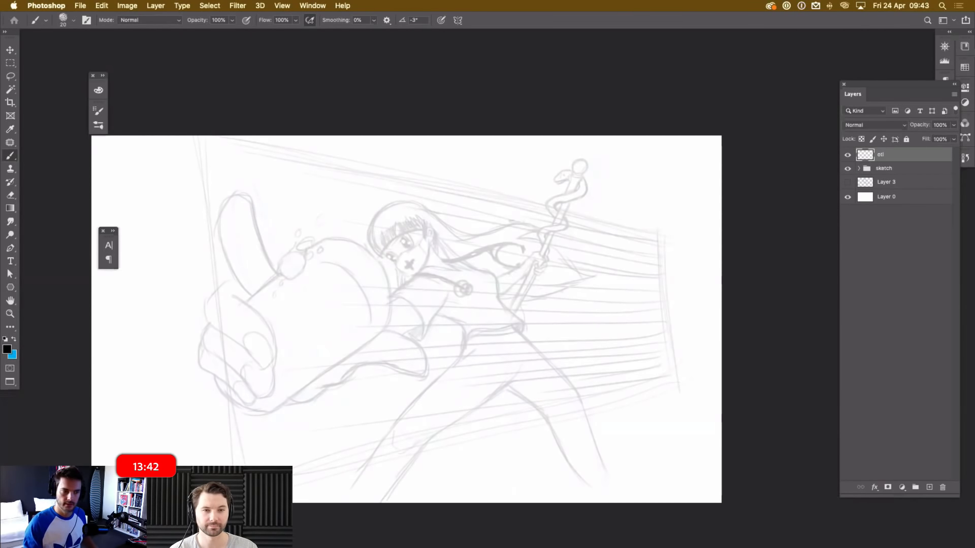
pyautogui.click(73, 19)
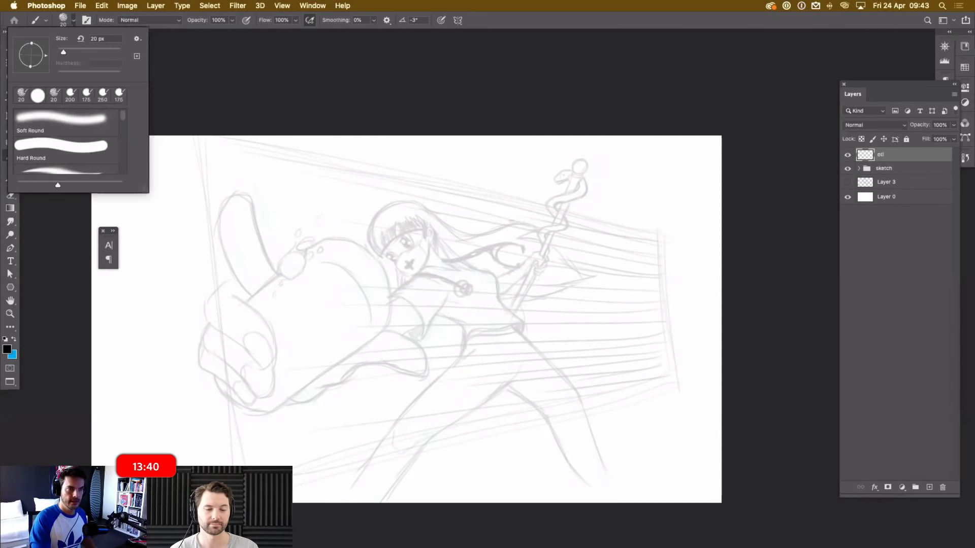
pyautogui.click(86, 20)
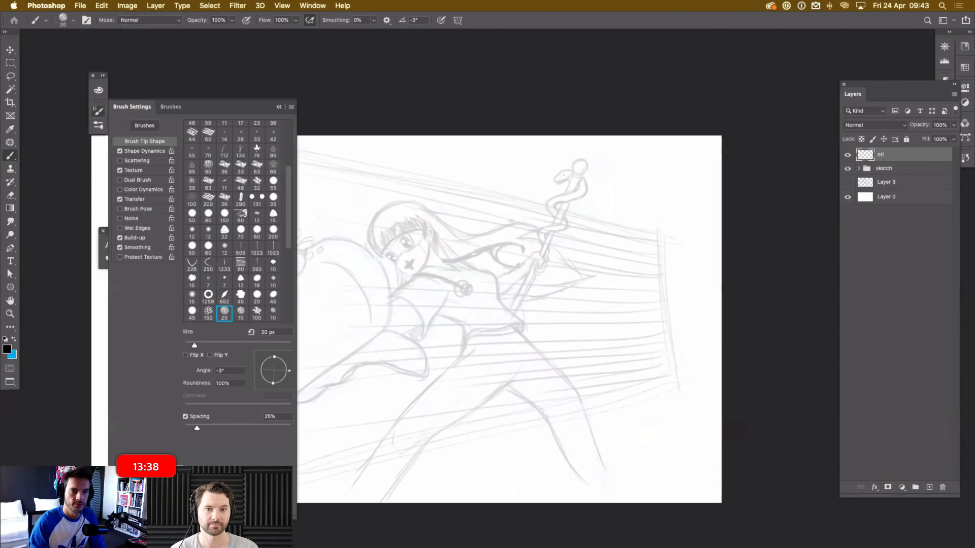
pyautogui.click(98, 125)
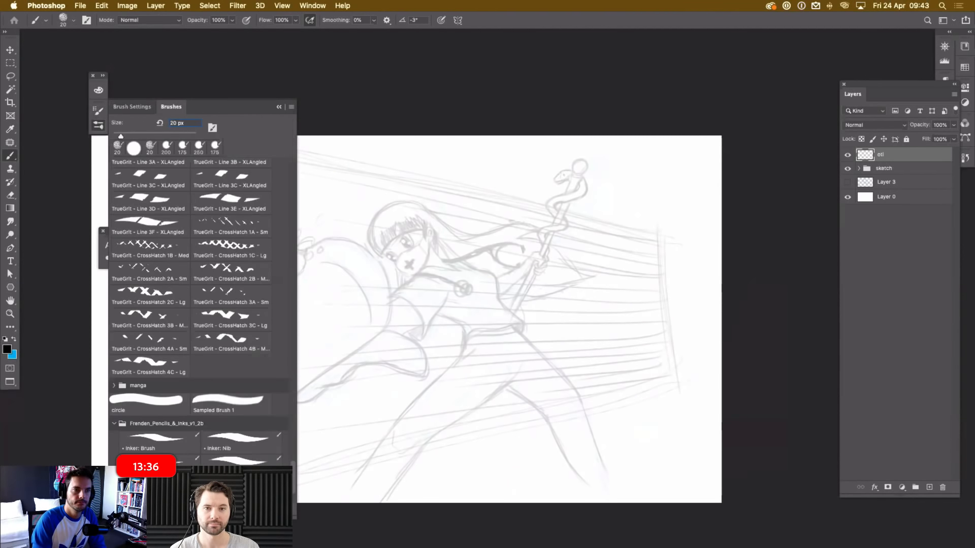
pyautogui.click(242, 464)
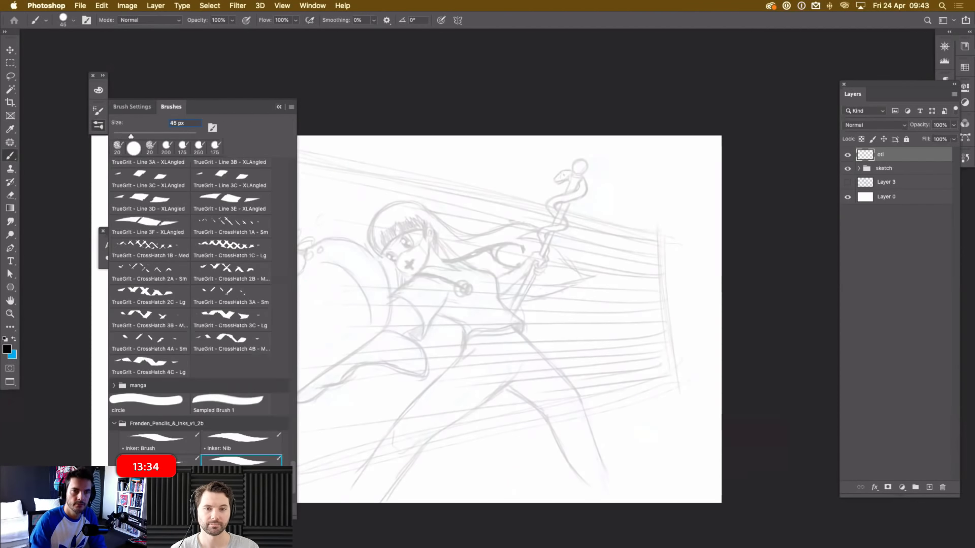
pyautogui.click(279, 107)
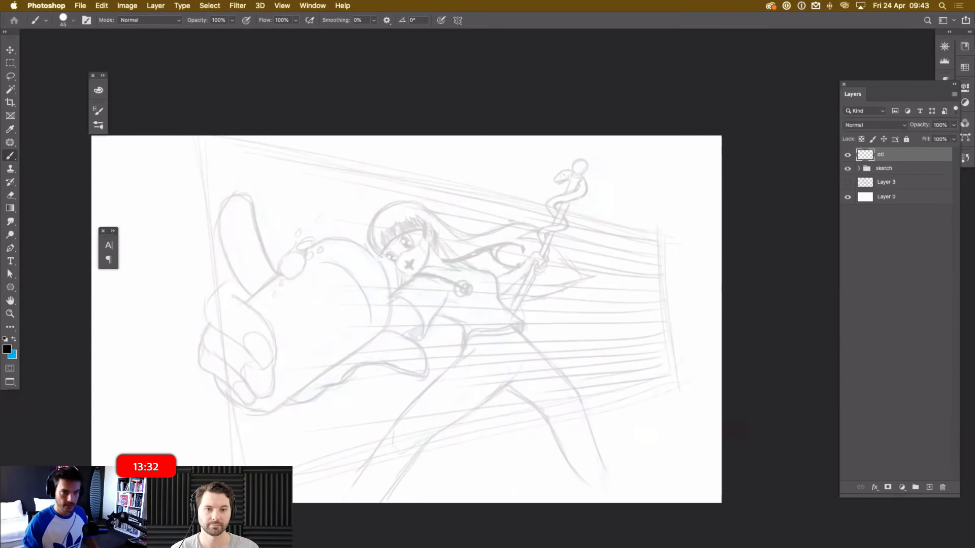
# Set the brush smoothing to 48% and reduce the brush size for inking the shirt area.
pyautogui.click(373, 20)
pyautogui.moveTo(372, 32); pyautogui.dragTo(396, 32)
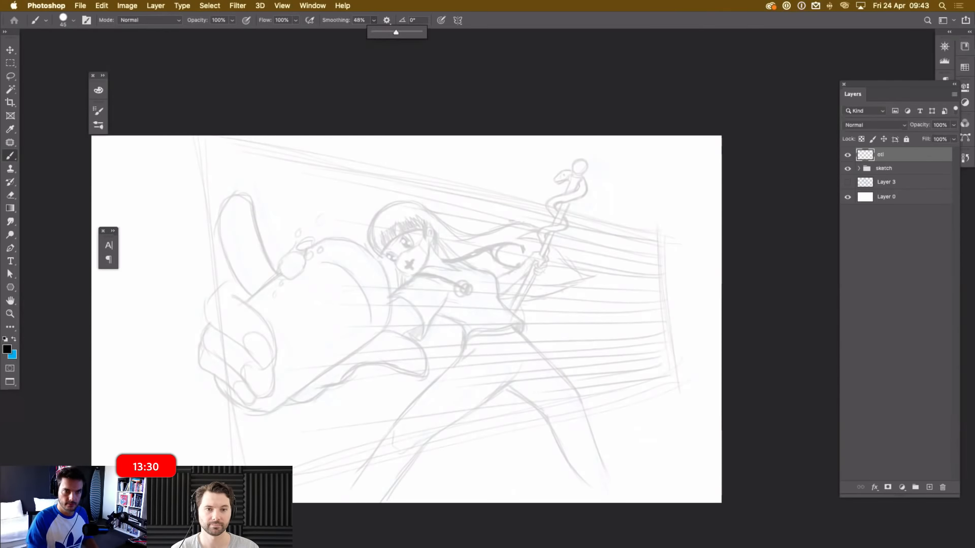
pyautogui.press('super+plus')
pyautogui.press('super+plus')
pyautogui.press('super+plus')
pyautogui.moveTo(452, 310); pyautogui.dragTo(496, 257)
pyautogui.press('[')
pyautogui.press('[')
pyautogui.press('[')
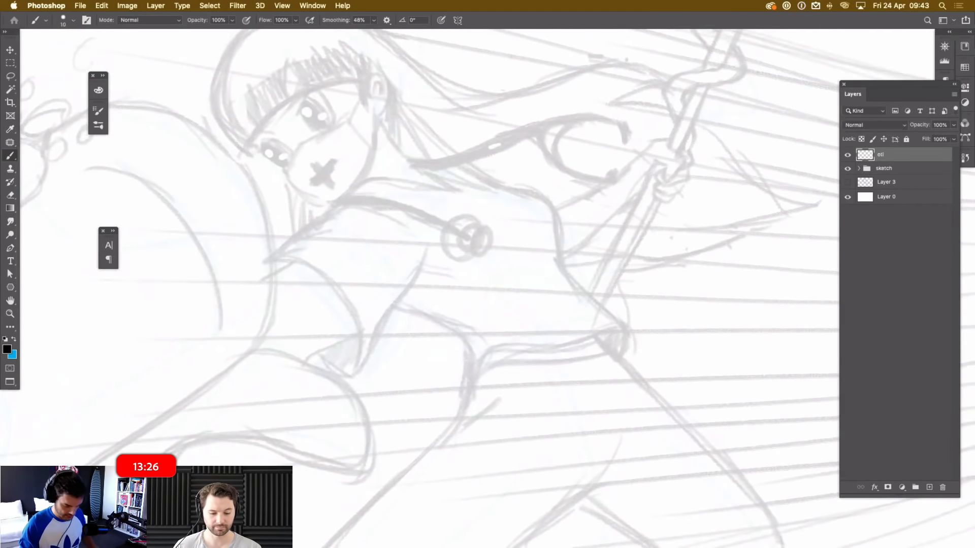
# Try inking the shirt's lower edge and hem over the sketch, and undo the strokes.
pyautogui.moveTo(477, 305); pyautogui.dragTo(484, 245)
pyautogui.moveTo(405, 239)
pyautogui.mouseDown()
pyautogui.moveTo(492, 267)
pyautogui.moveTo(474, 272)
pyautogui.moveTo(480, 322)
pyautogui.moveTo(500, 293)
pyautogui.moveTo(626, 272)
pyautogui.moveTo(629, 295)
pyautogui.mouseUp()
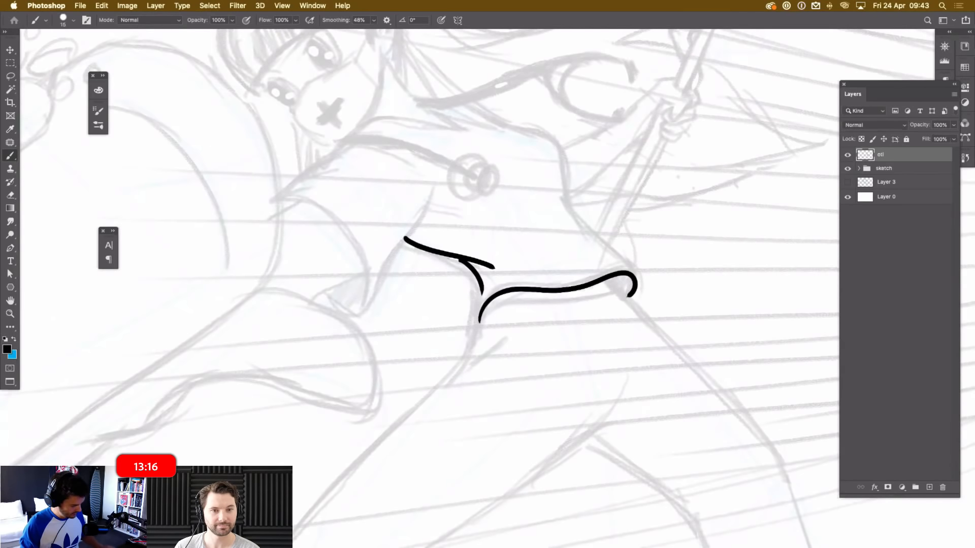
pyautogui.press('super+z')
pyautogui.press('super+z')
pyautogui.press('super+z')
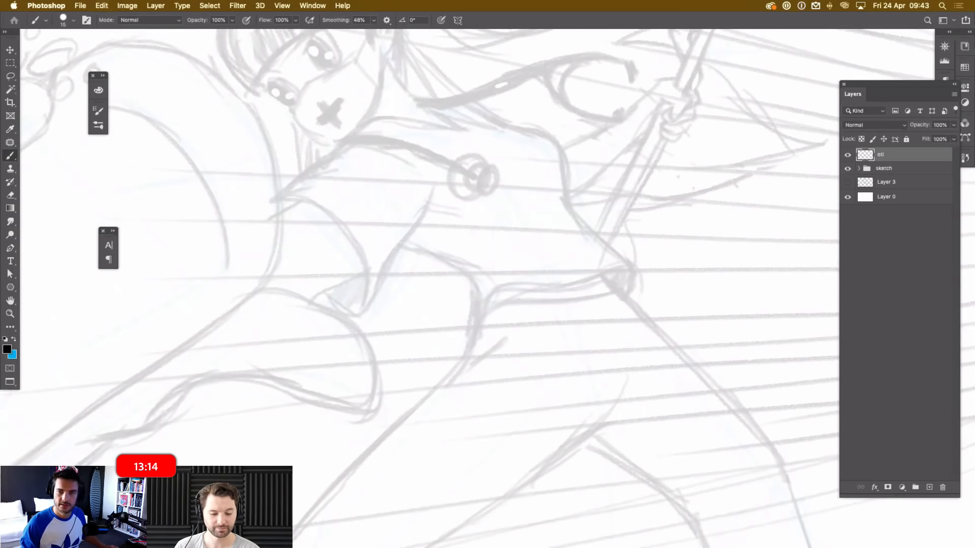
# Lower the brush smoothing to 12%.
pyautogui.click(373, 20)
pyautogui.moveTo(374, 33); pyautogui.dragTo(357, 32)
pyautogui.moveTo(437, 284); pyautogui.dragTo(571, 284)
pyautogui.press('super+minus')
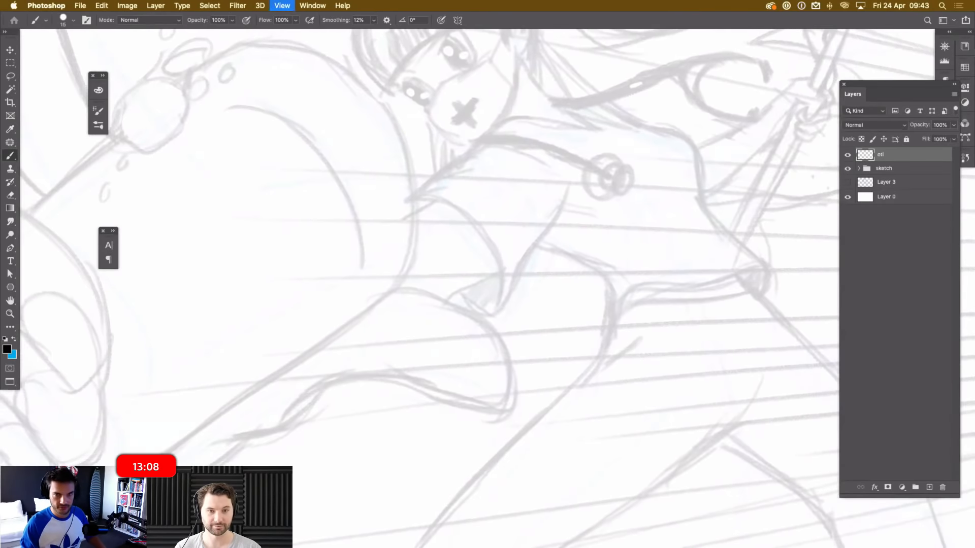
pyautogui.press('super+minus')
pyautogui.press('super+plus')
pyautogui.press('super+plus')
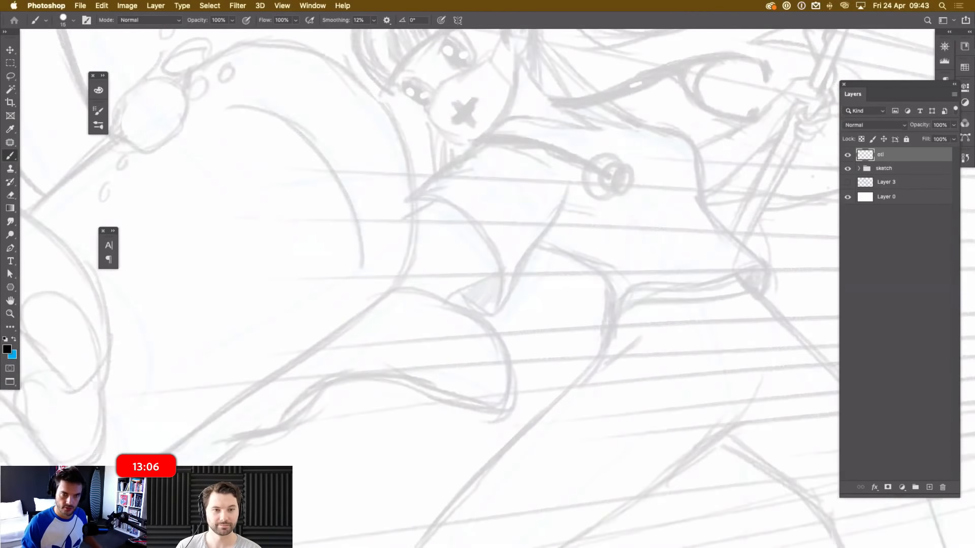
pyautogui.moveTo(475, 284); pyautogui.dragTo(437, 292)
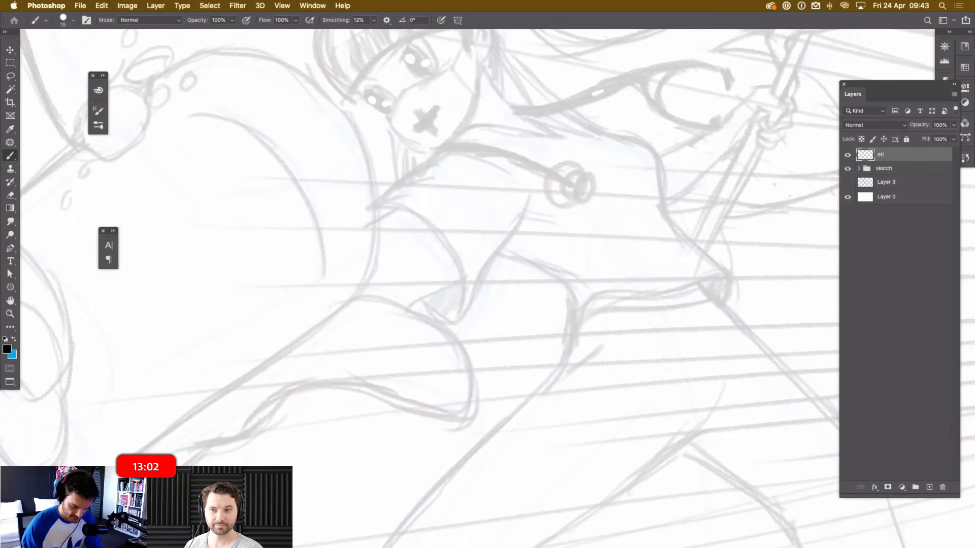
pyautogui.moveTo(477, 228)
pyautogui.mouseDown()
pyautogui.moveTo(433, 306)
pyautogui.moveTo(449, 376)
pyautogui.moveTo(508, 363)
pyautogui.moveTo(542, 305)
pyautogui.moveTo(497, 211)
pyautogui.moveTo(493, 139)
pyautogui.moveTo(491, 179)
pyautogui.moveTo(543, 235)
pyautogui.mouseUp()
pyautogui.press('super+minus')
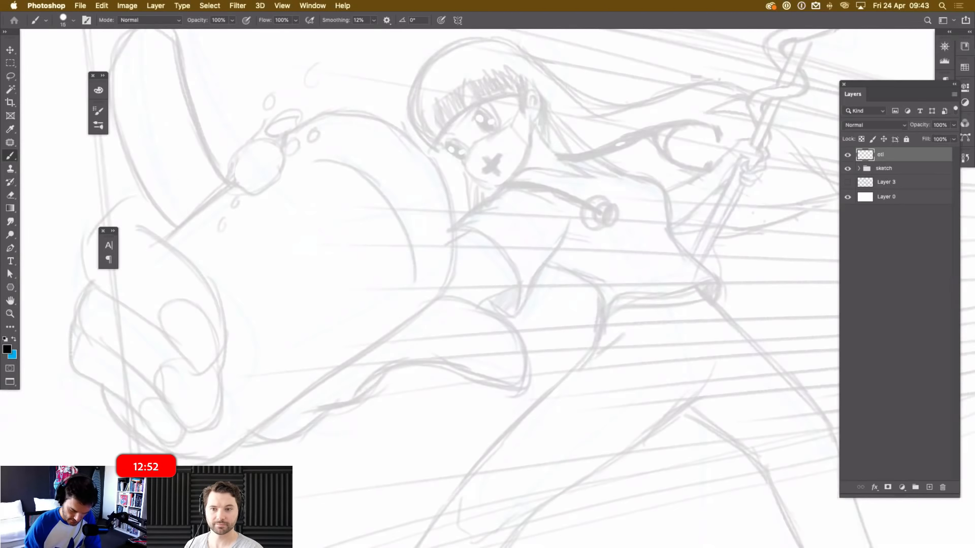
# Try inking the curved edge of the front sleeve opening, and undo the stroke.
pyautogui.moveTo(463, 234)
pyautogui.mouseDown()
pyautogui.moveTo(508, 255)
pyautogui.moveTo(503, 308)
pyautogui.mouseUp()
pyautogui.press('super+plus')
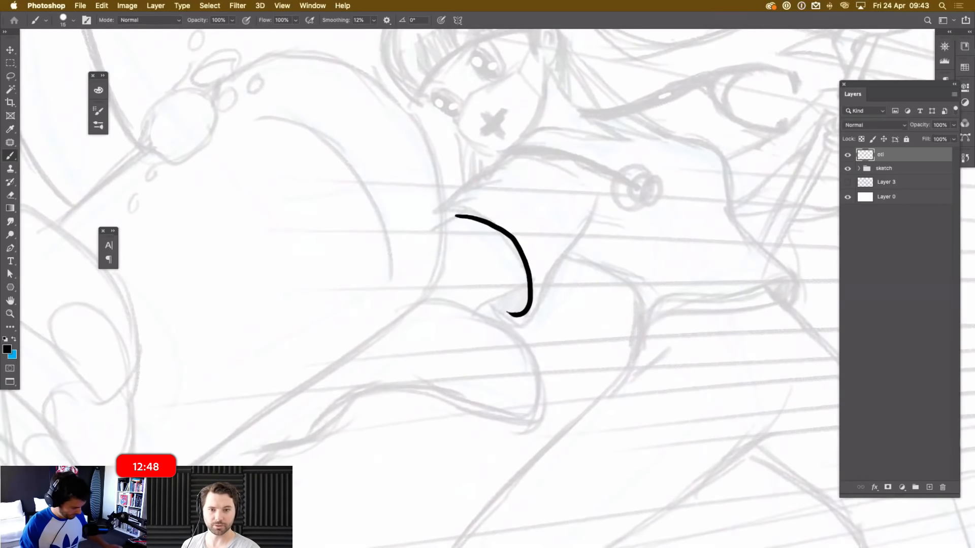
pyautogui.press('super+z')
# Ink the front sleeve with its curved opening, folded inner edge, underside and shoulder line.
pyautogui.moveTo(526, 283); pyautogui.dragTo(471, 312)
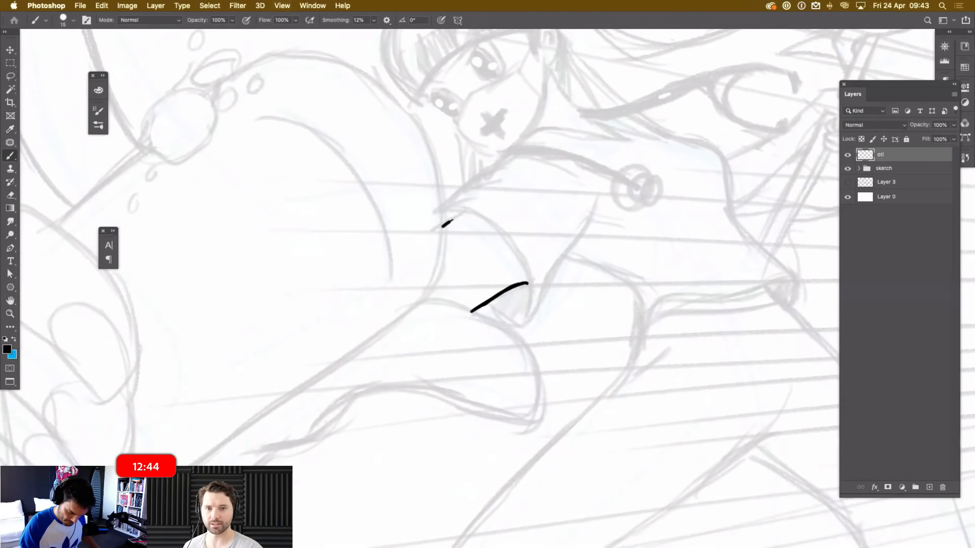
pyautogui.moveTo(440, 227)
pyautogui.mouseDown()
pyautogui.moveTo(463, 213)
pyautogui.moveTo(523, 256)
pyautogui.moveTo(528, 323)
pyautogui.moveTo(584, 239)
pyautogui.mouseUp()
pyautogui.moveTo(603, 194); pyautogui.dragTo(564, 263)
pyautogui.moveTo(598, 227); pyautogui.dragTo(568, 257)
pyautogui.moveTo(440, 209)
pyautogui.mouseDown()
pyautogui.moveTo(515, 172)
pyautogui.moveTo(521, 148)
pyautogui.moveTo(532, 149)
pyautogui.mouseUp()
pyautogui.moveTo(507, 203); pyautogui.dragTo(562, 216)
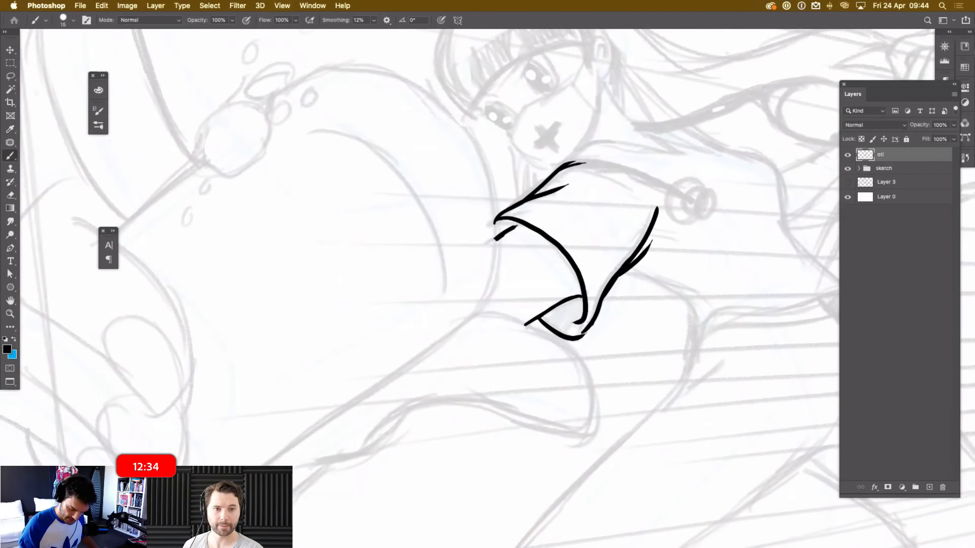
# Clean up the line at the sleeve's lower fold and darken the small gap at the upper corner of the cuff.
pyautogui.press('e')
pyautogui.moveTo(579, 296); pyautogui.dragTo(524, 327)
pyautogui.press('b')
pyautogui.moveTo(497, 240); pyautogui.dragTo(520, 225)
pyautogui.moveTo(496, 224)
pyautogui.mouseDown()
pyautogui.moveTo(496, 237)
pyautogui.moveTo(511, 227)
pyautogui.mouseUp()
# Ink the bulging contour beneath the sleeve and its wavy lower edge back toward the fist, erasing stray overlaps.
pyautogui.moveTo(583, 323)
pyautogui.mouseDown()
pyautogui.moveTo(567, 330)
pyautogui.moveTo(529, 396)
pyautogui.moveTo(691, 230)
pyautogui.mouseUp()
pyautogui.moveTo(442, 364)
pyautogui.mouseDown()
pyautogui.moveTo(602, 312)
pyautogui.moveTo(713, 317)
pyautogui.moveTo(677, 239)
pyautogui.moveTo(584, 221)
pyautogui.mouseUp()
pyautogui.moveTo(523, 323)
pyautogui.mouseDown()
pyautogui.moveTo(496, 346)
pyautogui.moveTo(416, 375)
pyautogui.moveTo(432, 381)
pyautogui.moveTo(339, 413)
pyautogui.mouseUp()
pyautogui.press('e')
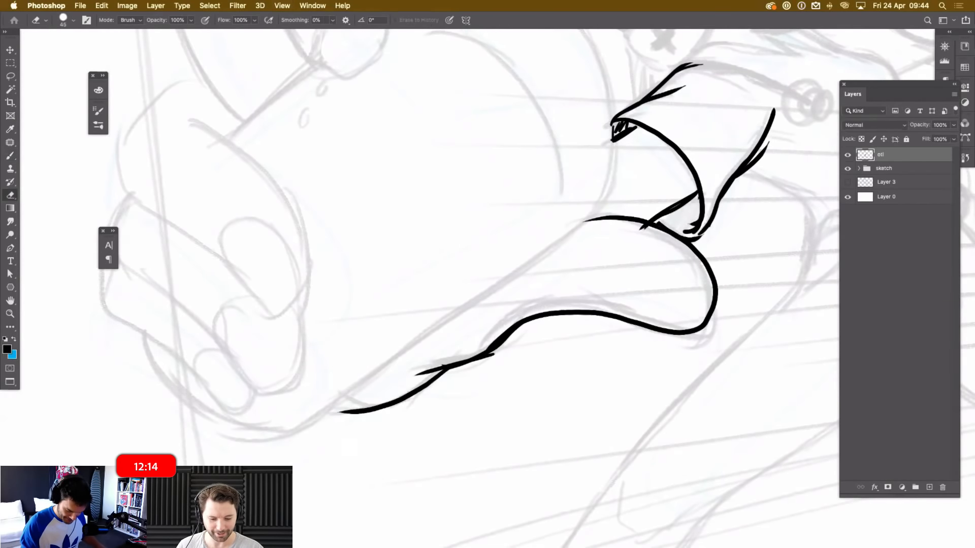
pyautogui.moveTo(498, 357); pyautogui.dragTo(478, 367)
pyautogui.press('b')
pyautogui.moveTo(538, 294); pyautogui.dragTo(461, 351)
pyautogui.press('e')
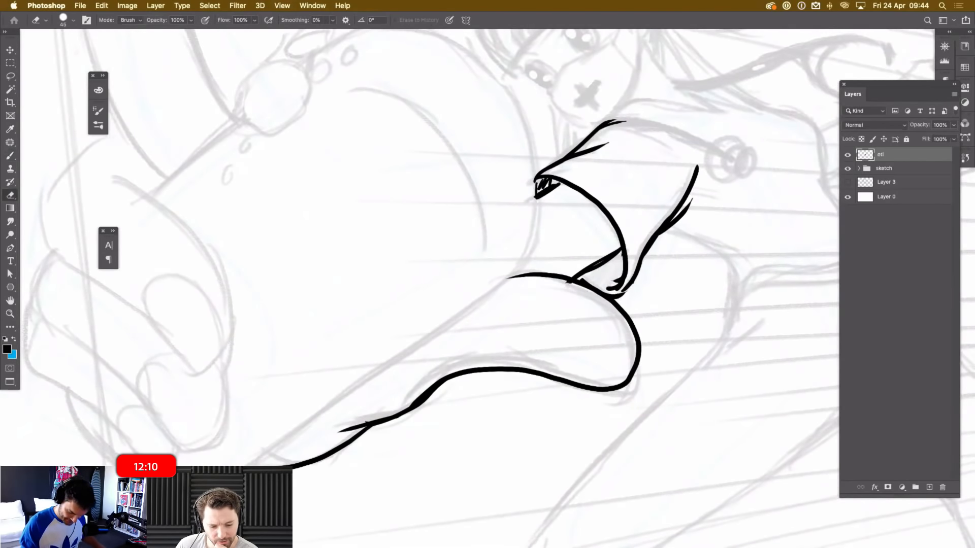
pyautogui.press('b')
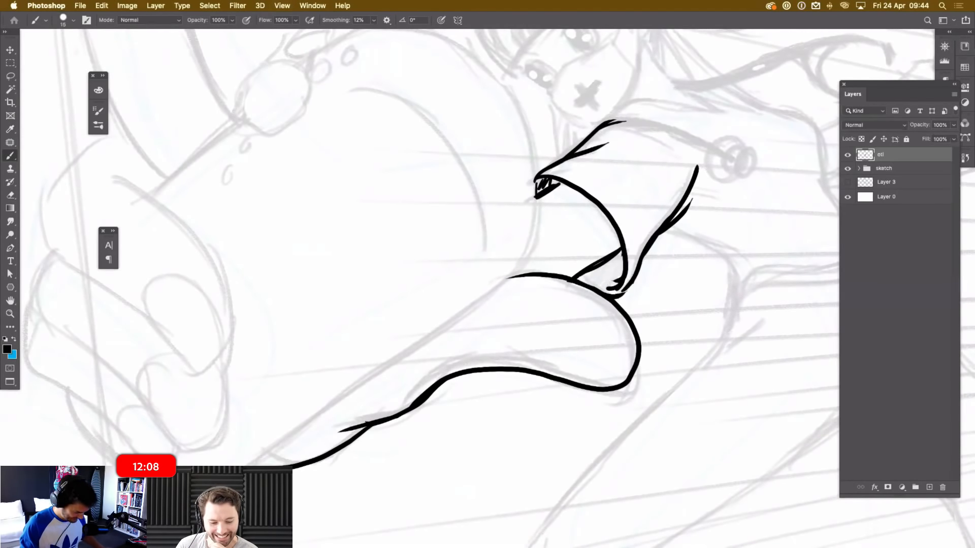
# Try another stroke along the contour beneath the sleeve, and undo it.
pyautogui.moveTo(482, 366)
pyautogui.mouseDown()
pyautogui.moveTo(574, 380)
pyautogui.moveTo(632, 370)
pyautogui.moveTo(606, 300)
pyautogui.moveTo(531, 276)
pyautogui.mouseUp()
pyautogui.press('super+z')
pyautogui.press('super+minus')
pyautogui.press('super+minus')
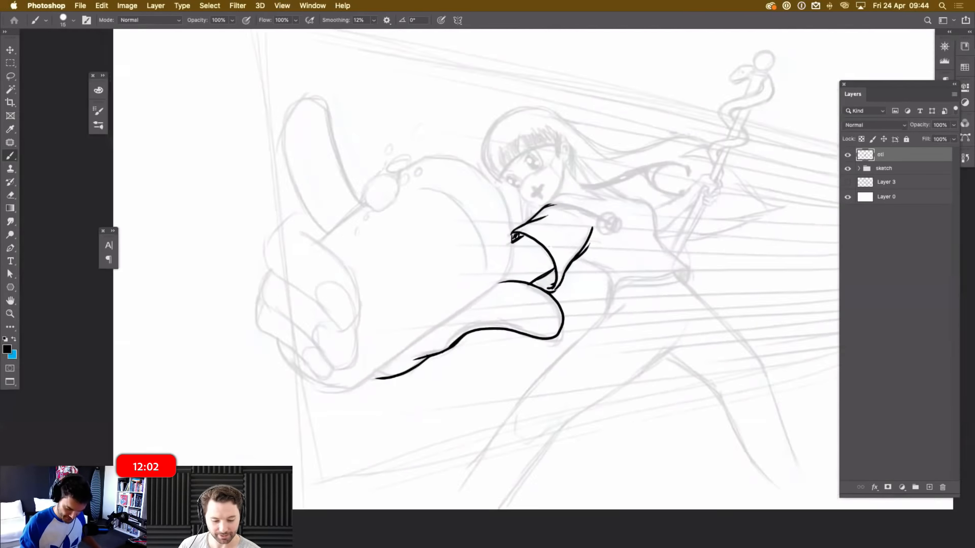
# Hand-letter the word "SPLEECH" in black above the character's head.
pyautogui.moveTo(507, 254); pyautogui.dragTo(492, 310)
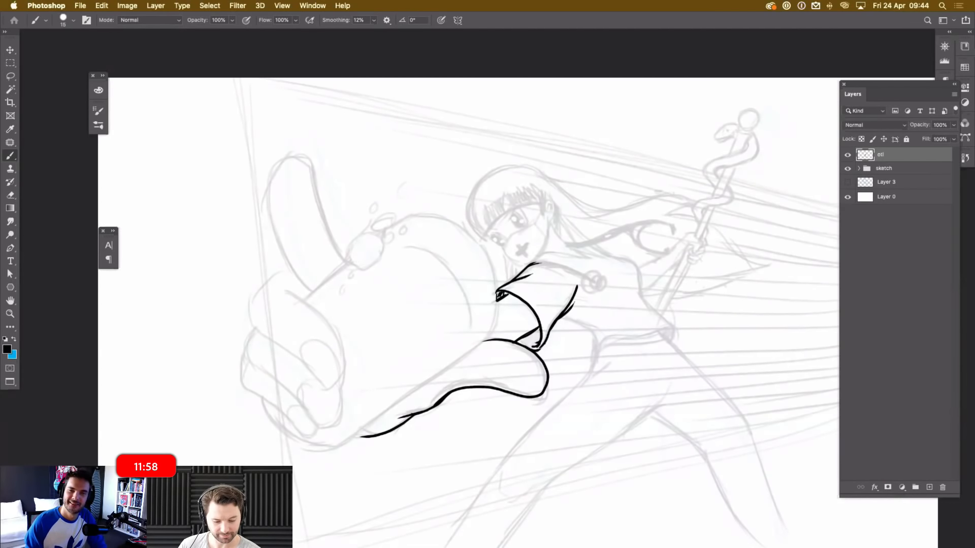
pyautogui.moveTo(584, 106)
pyautogui.mouseDown()
pyautogui.moveTo(571, 132)
pyautogui.moveTo(591, 133)
pyautogui.mouseUp()
pyautogui.moveTo(590, 108)
pyautogui.mouseDown()
pyautogui.moveTo(619, 129)
pyautogui.moveTo(642, 129)
pyautogui.moveTo(640, 105)
pyautogui.mouseUp()
pyautogui.moveTo(623, 116); pyautogui.dragTo(658, 130)
pyautogui.moveTo(640, 107)
pyautogui.mouseDown()
pyautogui.moveTo(660, 104)
pyautogui.moveTo(660, 114)
pyautogui.mouseUp()
pyautogui.moveTo(682, 105)
pyautogui.mouseDown()
pyautogui.moveTo(680, 125)
pyautogui.moveTo(705, 116)
pyautogui.mouseUp()
pyautogui.moveTo(707, 101); pyautogui.dragTo(706, 130)
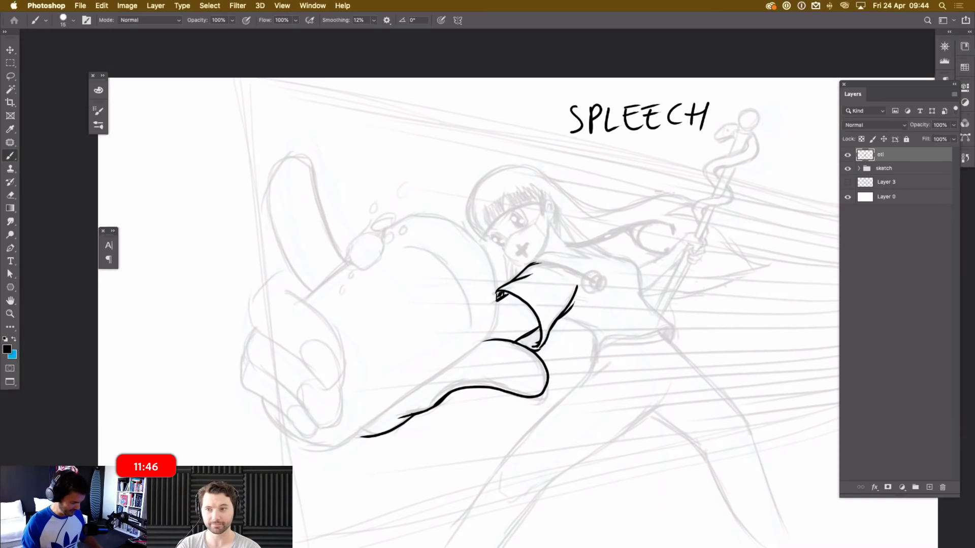
# Lasso the "SPLEECH" lettering, delete it and clear the selection.
pyautogui.press('l')
pyautogui.moveTo(731, 94)
pyautogui.mouseDown()
pyautogui.moveTo(593, 152)
pyautogui.moveTo(533, 90)
pyautogui.moveTo(731, 94)
pyautogui.mouseUp()
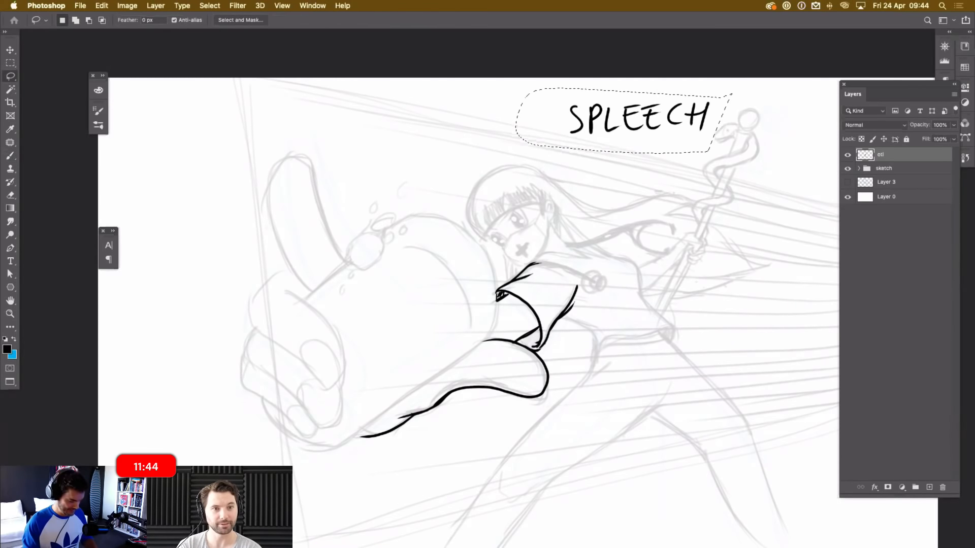
pyautogui.press('Delete')
pyautogui.hotkey('ctrl', 'd')
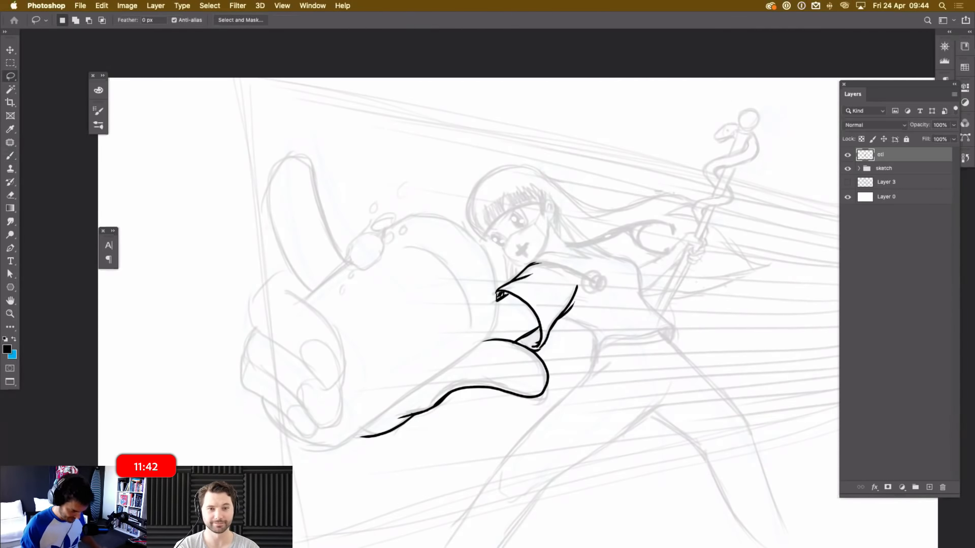
# Ink both long sides of the raised thumb on the foreground hand.
pyautogui.press('super+plus')
pyautogui.press('b')
pyautogui.moveTo(456, 304)
pyautogui.mouseDown()
pyautogui.moveTo(543, 214)
pyautogui.moveTo(604, 302)
pyautogui.mouseUp()
pyautogui.moveTo(373, 290)
pyautogui.mouseDown()
pyautogui.moveTo(315, 200)
pyautogui.moveTo(308, 124)
pyautogui.moveTo(372, 105)
pyautogui.moveTo(425, 243)
pyautogui.mouseUp()
pyautogui.moveTo(457, 305); pyautogui.dragTo(415, 240)
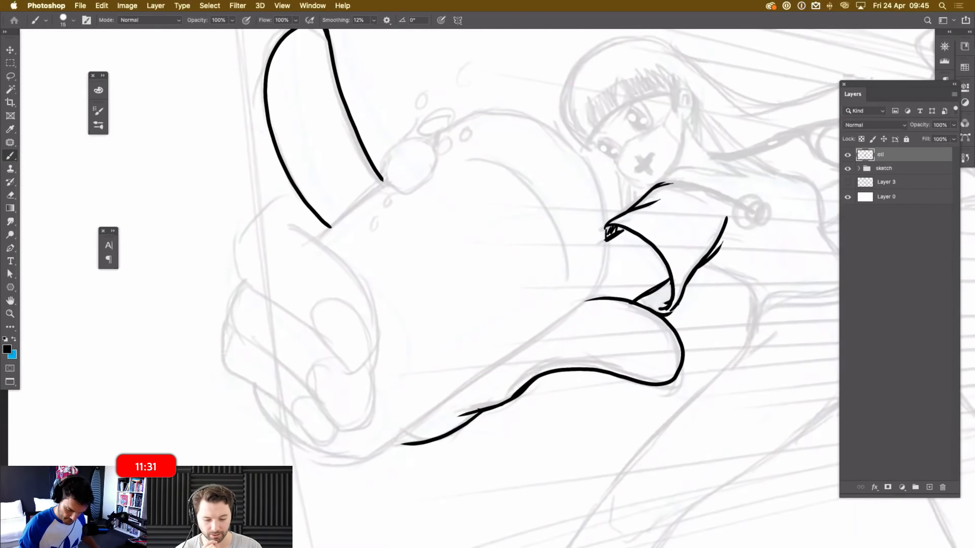
# Close the thumb's tip and base, and ink the curled fingers of the fist beneath it.
pyautogui.moveTo(442, 284); pyautogui.dragTo(529, 243)
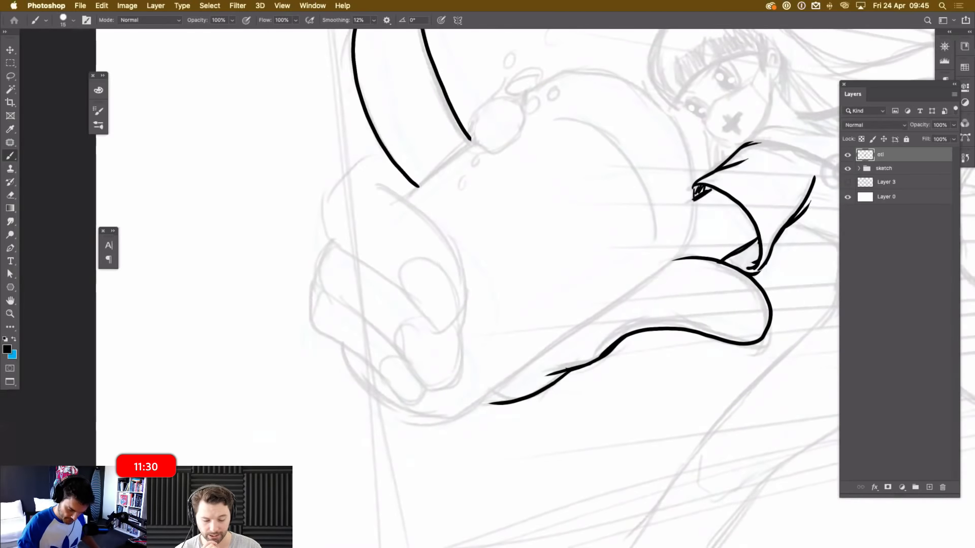
pyautogui.moveTo(380, 147)
pyautogui.mouseDown()
pyautogui.moveTo(324, 193)
pyautogui.moveTo(332, 241)
pyautogui.moveTo(452, 333)
pyautogui.moveTo(470, 276)
pyautogui.moveTo(416, 205)
pyautogui.moveTo(381, 185)
pyautogui.moveTo(436, 172)
pyautogui.moveTo(477, 139)
pyautogui.mouseUp()
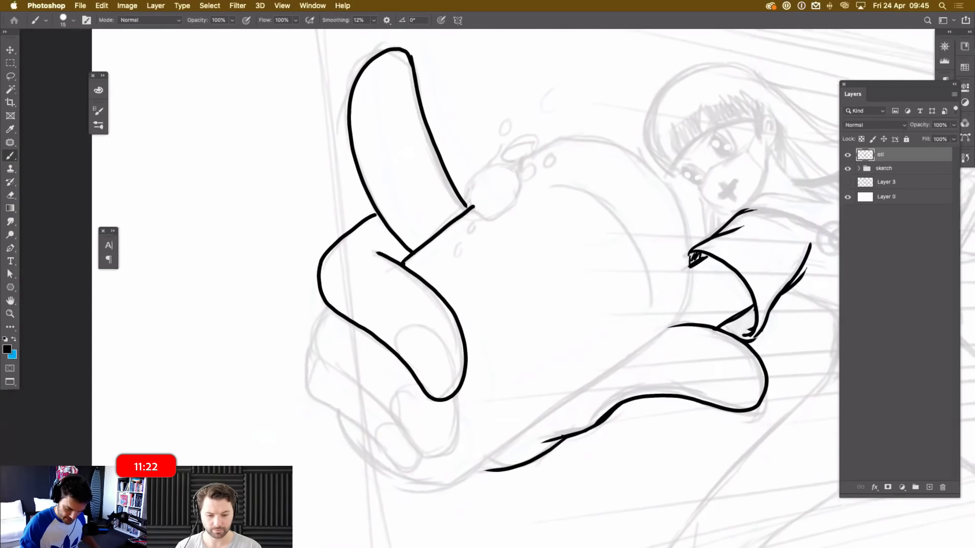
pyautogui.moveTo(371, 244)
pyautogui.mouseDown()
pyautogui.moveTo(353, 289)
pyautogui.moveTo(440, 362)
pyautogui.moveTo(487, 384)
pyautogui.moveTo(496, 336)
pyautogui.mouseUp()
pyautogui.moveTo(353, 293)
pyautogui.mouseDown()
pyautogui.moveTo(348, 313)
pyautogui.moveTo(406, 367)
pyautogui.moveTo(450, 405)
pyautogui.moveTo(463, 394)
pyautogui.mouseUp()
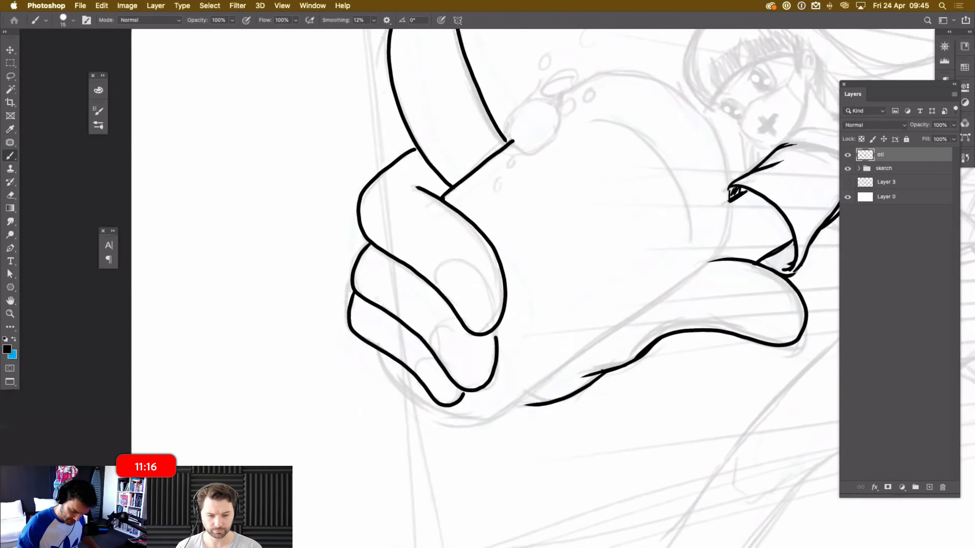
# Ink the foreground hand's underside and large rounded outline up to the sleeve, trimming the line end beside the thumb.
pyautogui.moveTo(496, 329); pyautogui.dragTo(497, 355)
pyautogui.moveTo(377, 349)
pyautogui.mouseDown()
pyautogui.moveTo(445, 419)
pyautogui.moveTo(472, 425)
pyautogui.moveTo(573, 367)
pyautogui.moveTo(712, 254)
pyautogui.moveTo(729, 184)
pyautogui.moveTo(713, 130)
pyautogui.moveTo(679, 92)
pyautogui.moveTo(631, 74)
pyautogui.moveTo(601, 76)
pyautogui.moveTo(501, 148)
pyautogui.mouseUp()
pyautogui.moveTo(508, 203)
pyautogui.mouseDown()
pyautogui.moveTo(463, 364)
pyautogui.moveTo(553, 302)
pyautogui.moveTo(426, 257)
pyautogui.moveTo(494, 273)
pyautogui.mouseUp()
pyautogui.moveTo(540, 181)
pyautogui.mouseDown()
pyautogui.moveTo(446, 248)
pyautogui.moveTo(396, 298)
pyautogui.mouseUp()
pyautogui.press('e')
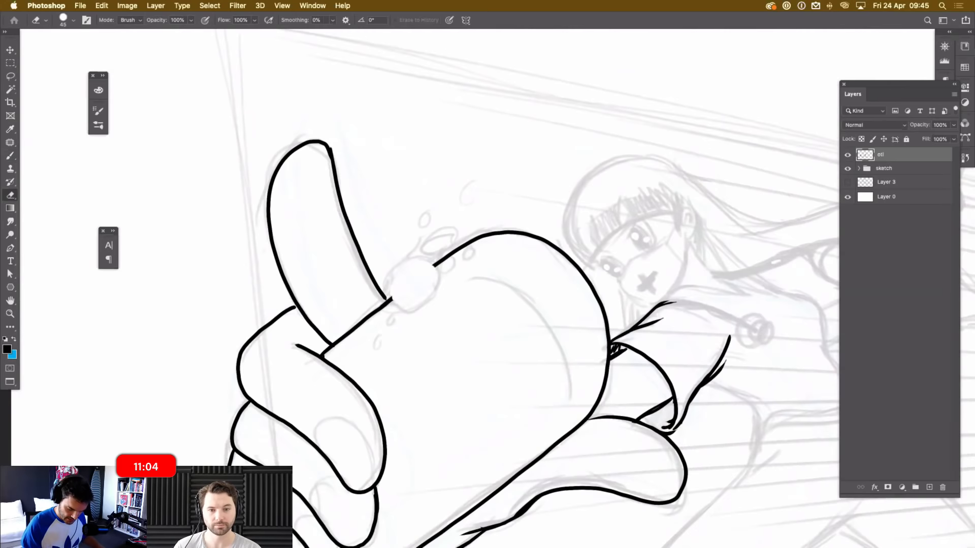
pyautogui.press('b')
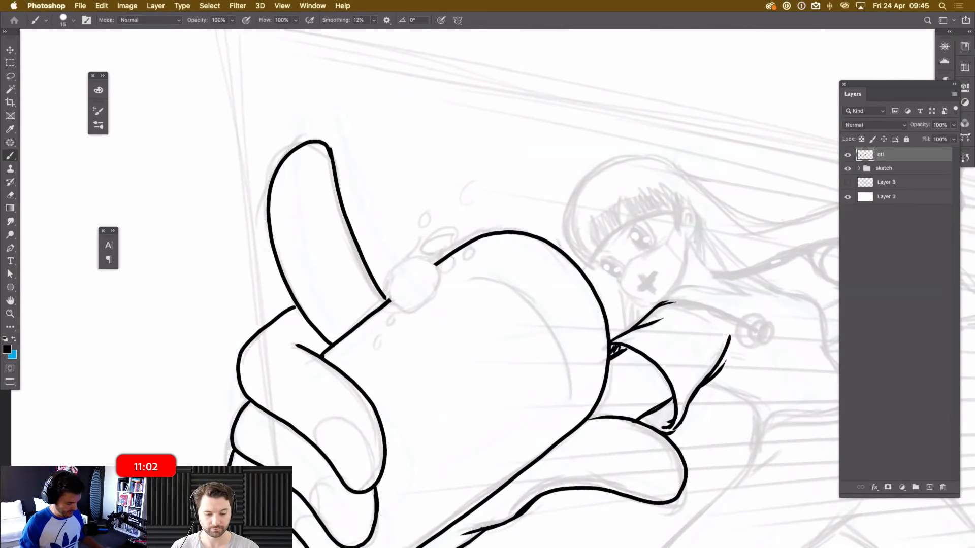
# Ink the shirt's lower edge from the sleeve, its hem and the lower part of its back edge.
pyautogui.moveTo(508, 355)
pyautogui.mouseDown()
pyautogui.moveTo(417, 208)
pyautogui.moveTo(361, 157)
pyautogui.moveTo(318, 144)
pyautogui.moveTo(206, 228)
pyautogui.mouseUp()
pyautogui.moveTo(442, 255); pyautogui.dragTo(503, 281)
pyautogui.moveTo(483, 272)
pyautogui.mouseDown()
pyautogui.moveTo(496, 303)
pyautogui.moveTo(599, 275)
pyautogui.moveTo(607, 286)
pyautogui.moveTo(604, 267)
pyautogui.moveTo(558, 215)
pyautogui.mouseUp()
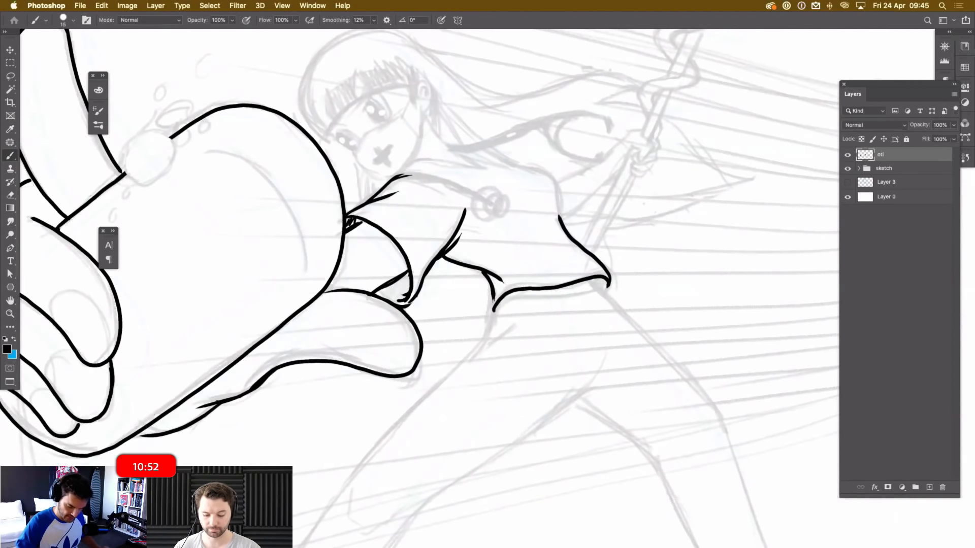
# Ink the shirt's collar line, the neck line, and the far shoulder down to the inked back edge.
pyautogui.moveTo(401, 175)
pyautogui.mouseDown()
pyautogui.moveTo(416, 163)
pyautogui.moveTo(490, 171)
pyautogui.mouseUp()
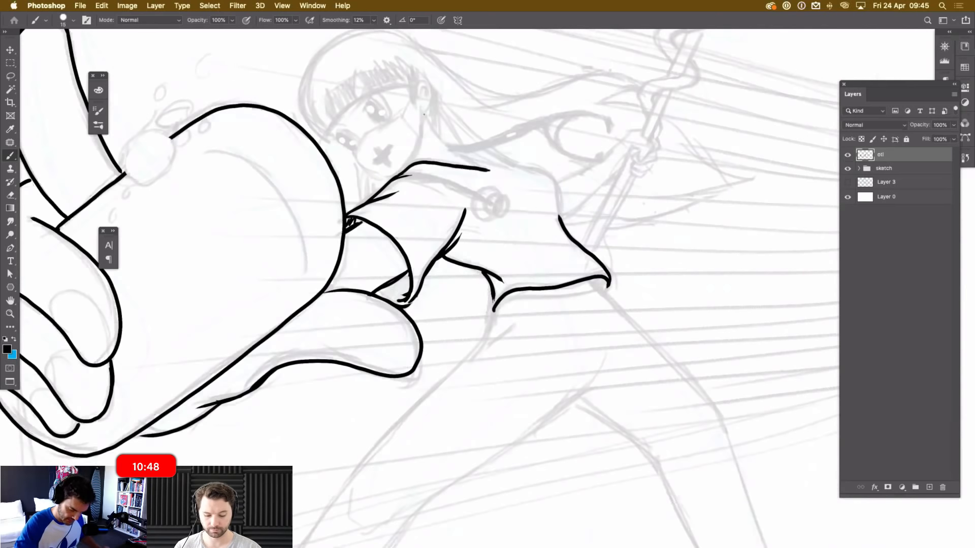
pyautogui.moveTo(424, 114); pyautogui.dragTo(474, 167)
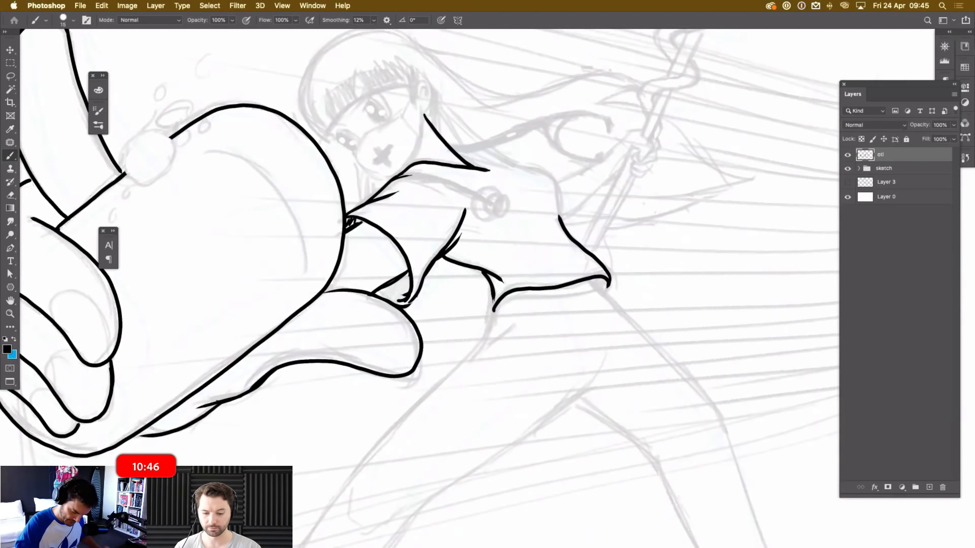
pyautogui.moveTo(471, 153)
pyautogui.mouseDown()
pyautogui.moveTo(552, 173)
pyautogui.moveTo(564, 232)
pyautogui.mouseUp()
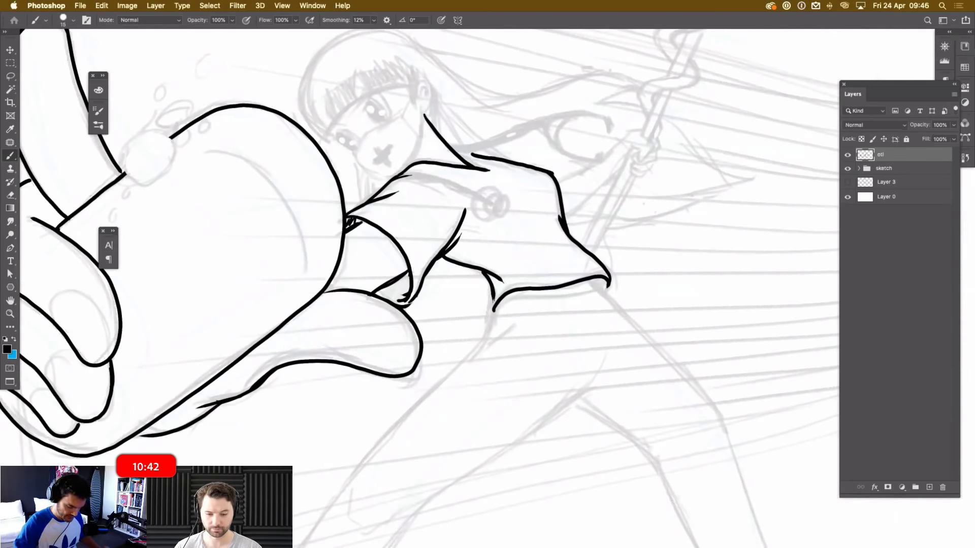
# Ink the curved contour inside the foreground hand's rounded outline, and the splash with its droplets beside the thumb.
pyautogui.hscroll(-10, 426, 284)
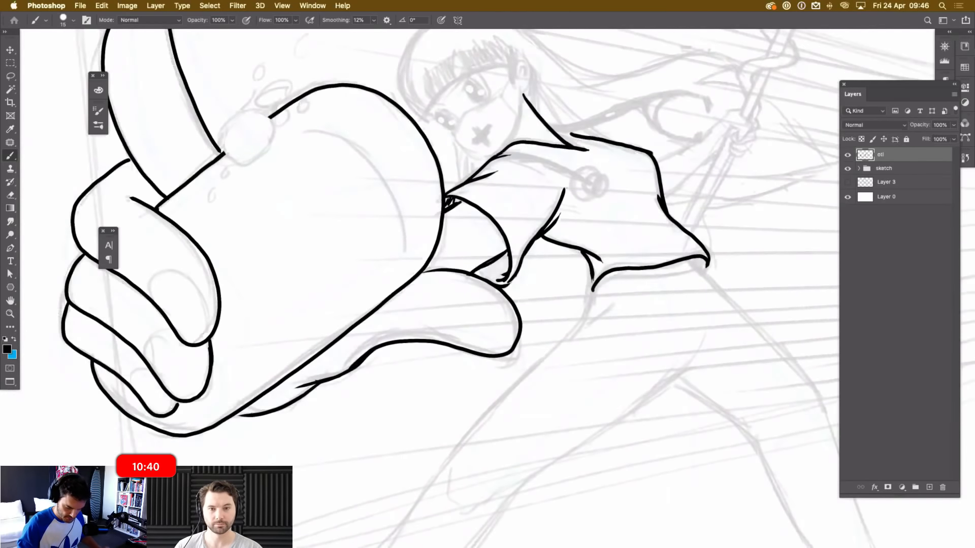
pyautogui.hscroll(-8, 427, 284)
pyautogui.scroll(4, 427, 284)
pyautogui.moveTo(610, 334)
pyautogui.mouseDown()
pyautogui.moveTo(618, 274)
pyautogui.moveTo(523, 186)
pyautogui.mouseUp()
pyautogui.moveTo(441, 184)
pyautogui.mouseDown()
pyautogui.moveTo(430, 222)
pyautogui.moveTo(457, 229)
pyautogui.moveTo(479, 202)
pyautogui.moveTo(463, 154)
pyautogui.moveTo(505, 132)
pyautogui.moveTo(447, 148)
pyautogui.moveTo(459, 142)
pyautogui.mouseUp()
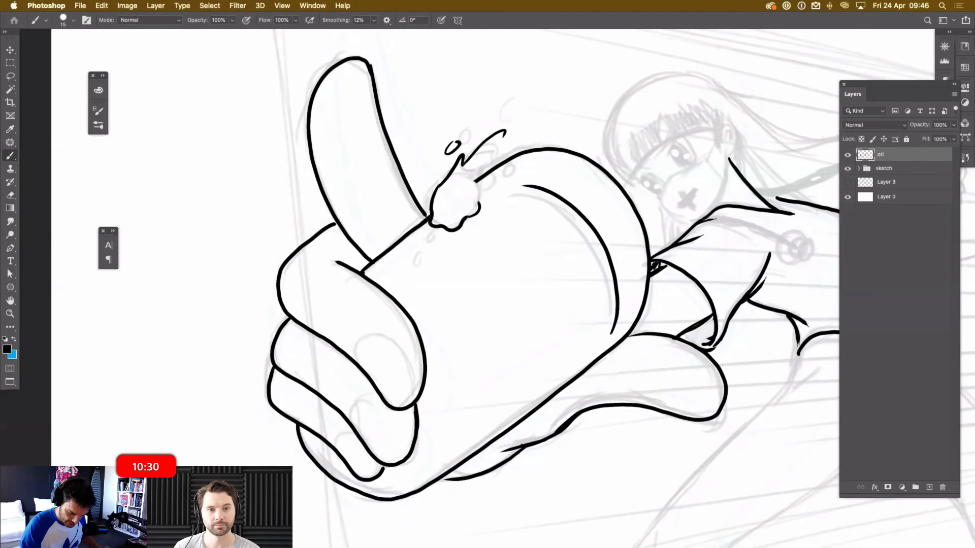
pyautogui.moveTo(479, 202)
pyautogui.mouseDown()
pyautogui.moveTo(487, 151)
pyautogui.moveTo(477, 166)
pyautogui.mouseUp()
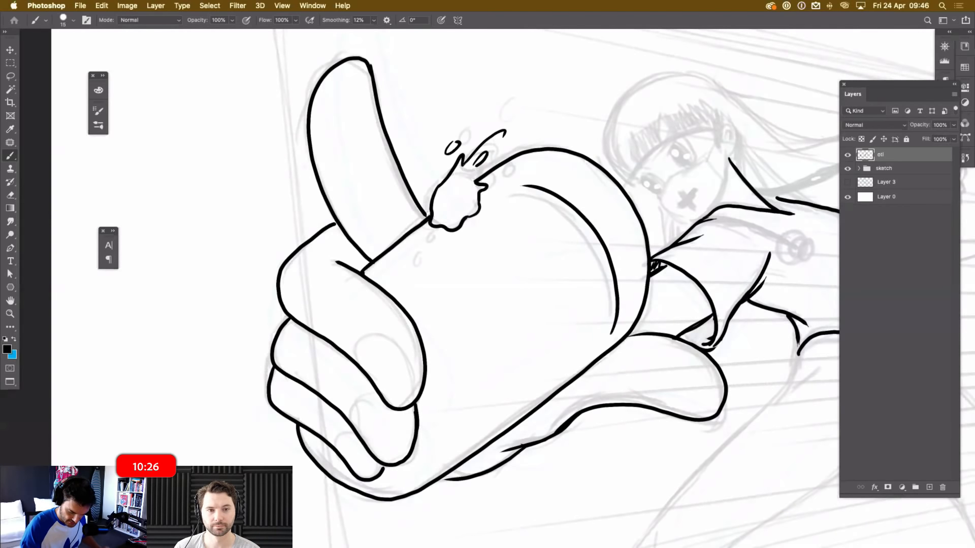
# Ink bubbles inside the splash, a small bubbled blob at the thumb's base, and small drops around them, tidying the covered line.
pyautogui.moveTo(475, 203)
pyautogui.mouseDown()
pyautogui.moveTo(430, 245)
pyautogui.moveTo(434, 233)
pyautogui.moveTo(388, 265)
pyautogui.moveTo(388, 249)
pyautogui.moveTo(380, 258)
pyautogui.moveTo(399, 246)
pyautogui.mouseUp()
pyautogui.press('e')
pyautogui.press('b')
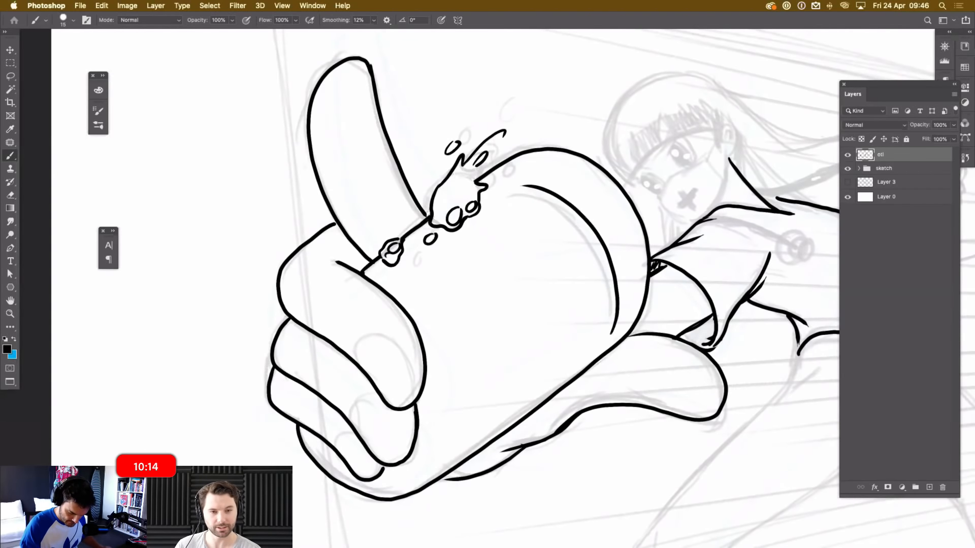
pyautogui.moveTo(506, 172); pyautogui.dragTo(504, 176)
# Ink more droplets and a second peak at the splash's upper end, and add small bubbles along its lower edge.
pyautogui.scroll(5, 487, 288)
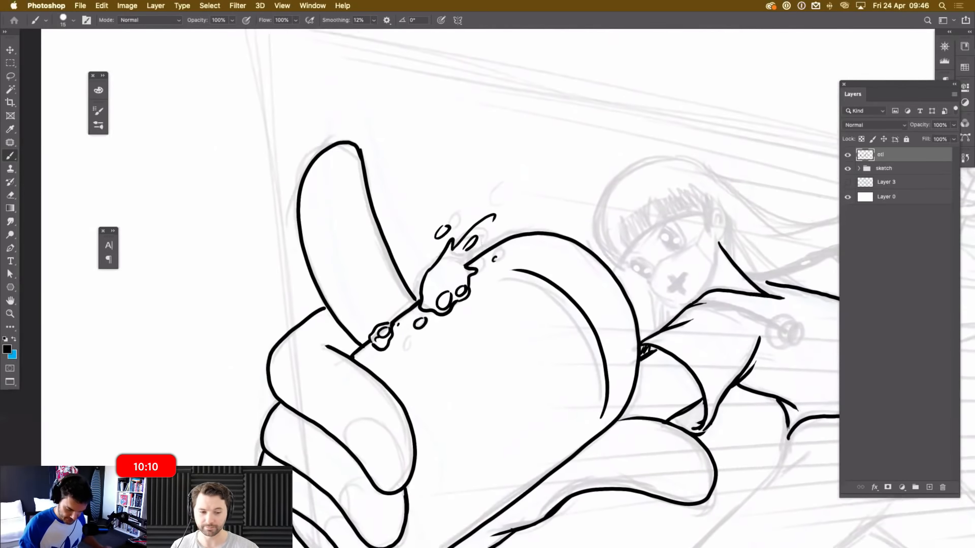
pyautogui.moveTo(504, 203); pyautogui.dragTo(488, 238)
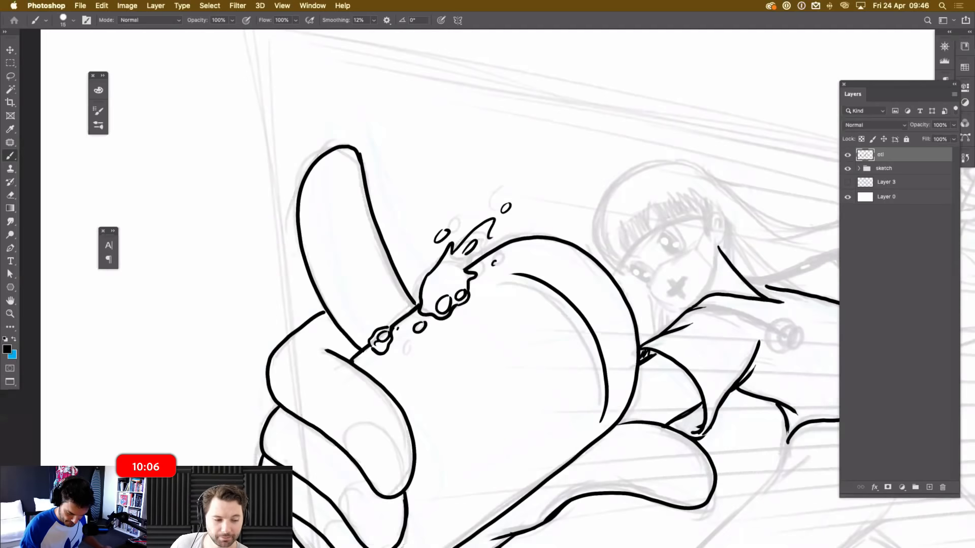
pyautogui.moveTo(483, 250)
pyautogui.mouseDown()
pyautogui.moveTo(474, 260)
pyautogui.moveTo(500, 235)
pyautogui.mouseUp()
pyautogui.moveTo(538, 208); pyautogui.dragTo(536, 210)
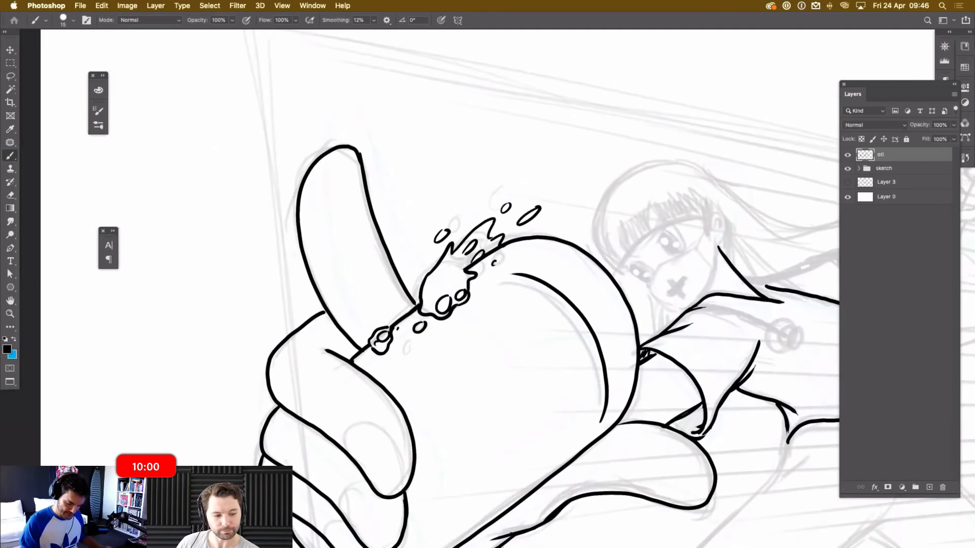
pyautogui.moveTo(423, 299)
pyautogui.mouseDown()
pyautogui.moveTo(434, 310)
pyautogui.moveTo(464, 286)
pyautogui.mouseUp()
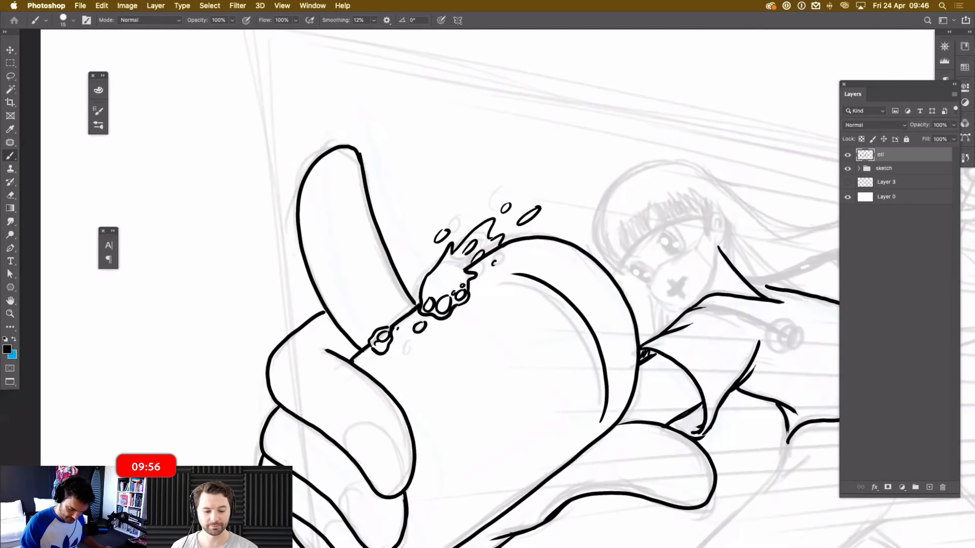
pyautogui.scroll(-6, 487, 285)
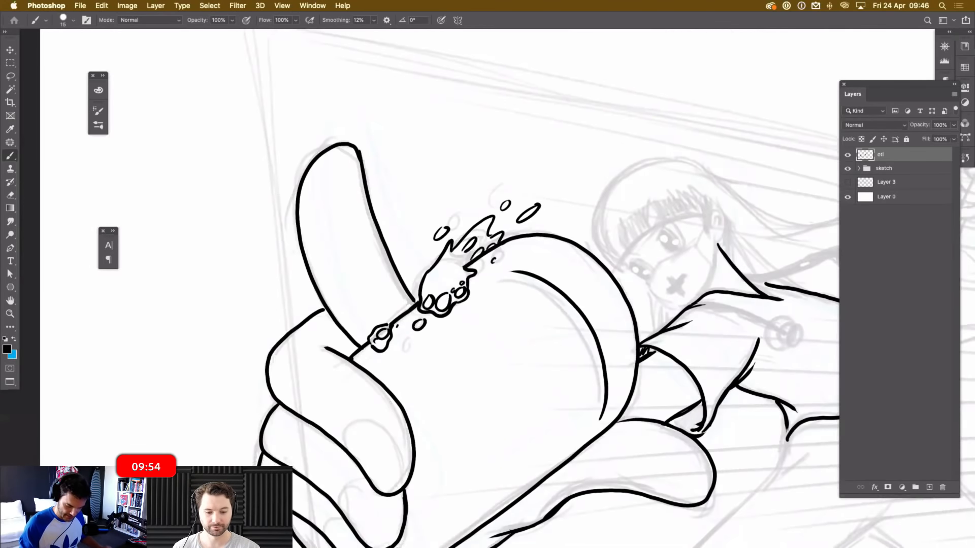
# Ink a small foam blob with bubbles on the hand's lower edge, erasing the outline that runs through it.
pyautogui.scroll(3, 487, 284)
pyautogui.hscroll(-2, 487, 284)
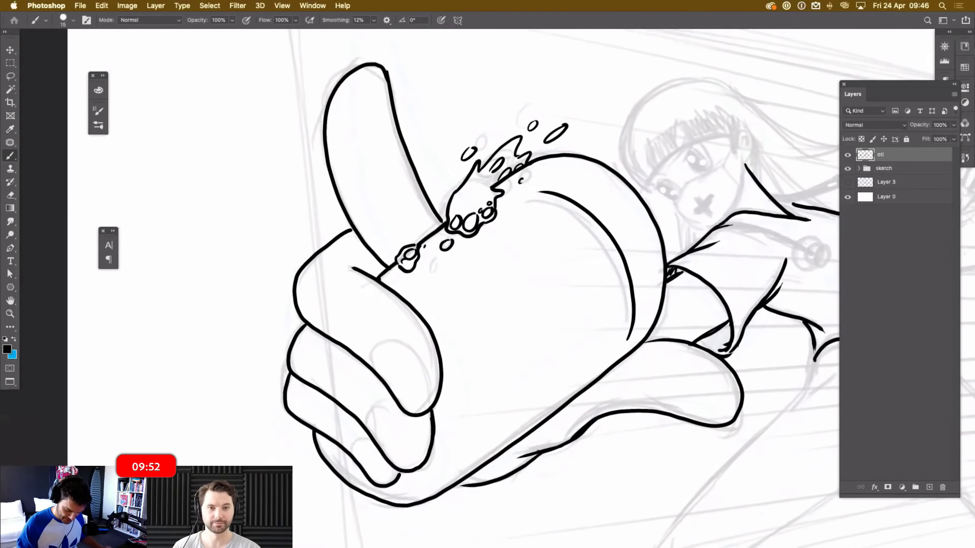
pyautogui.moveTo(471, 470)
pyautogui.mouseDown()
pyautogui.moveTo(482, 437)
pyautogui.moveTo(513, 434)
pyautogui.mouseUp()
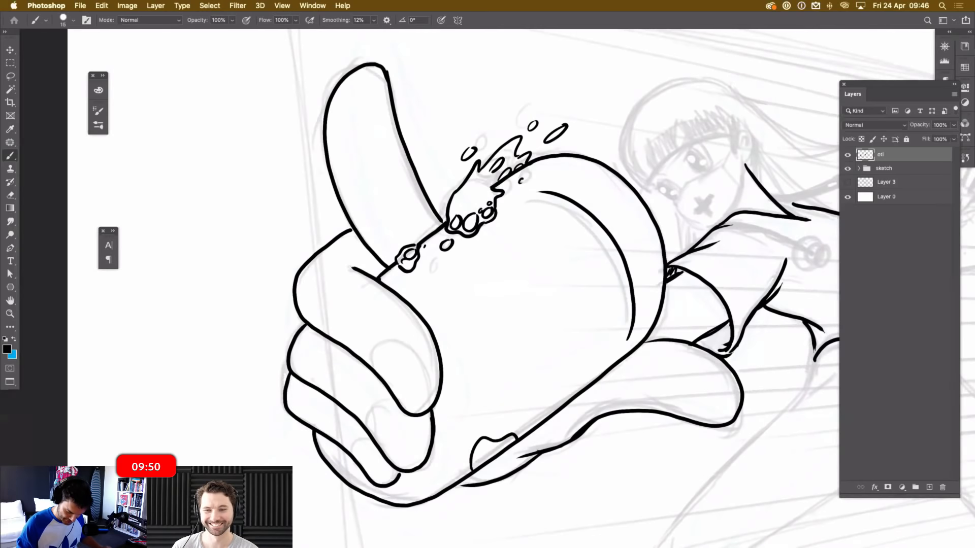
pyautogui.press('e')
pyautogui.moveTo(514, 444); pyautogui.dragTo(474, 474)
pyautogui.press('b')
pyautogui.moveTo(511, 447)
pyautogui.mouseDown()
pyautogui.moveTo(489, 466)
pyautogui.moveTo(510, 446)
pyautogui.moveTo(484, 452)
pyautogui.moveTo(510, 444)
pyautogui.mouseUp()
pyautogui.moveTo(498, 314); pyautogui.dragTo(498, 344)
# Ink a second line beneath the shirt's hem to form a narrow band along its full width.
pyautogui.press('super+minus')
pyautogui.press('super+minus')
pyautogui.press('super+minus')
pyautogui.press('super+minus')
pyautogui.press('super+minus')
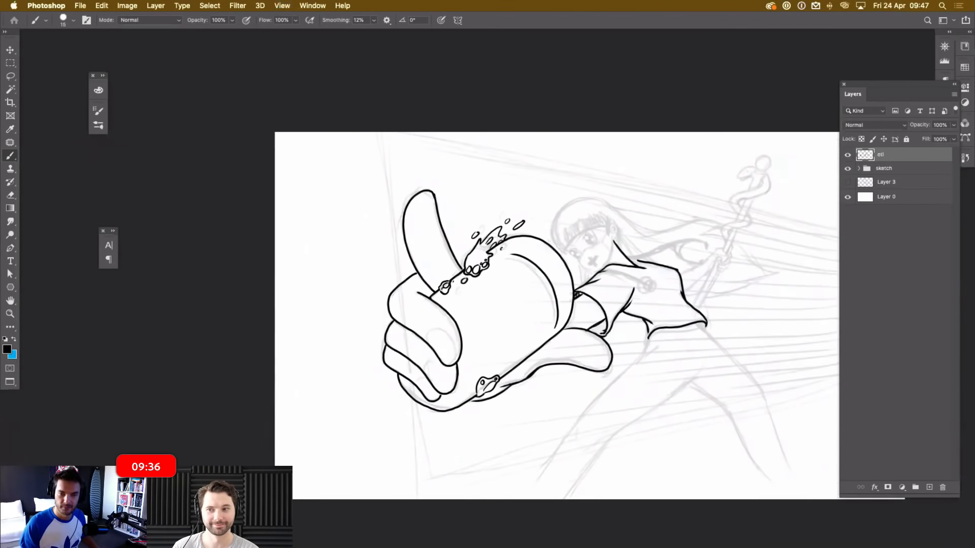
pyautogui.press('super+plus')
pyautogui.press('super+plus')
pyautogui.moveTo(528, 325); pyautogui.dragTo(431, 239)
pyautogui.press('super+plus')
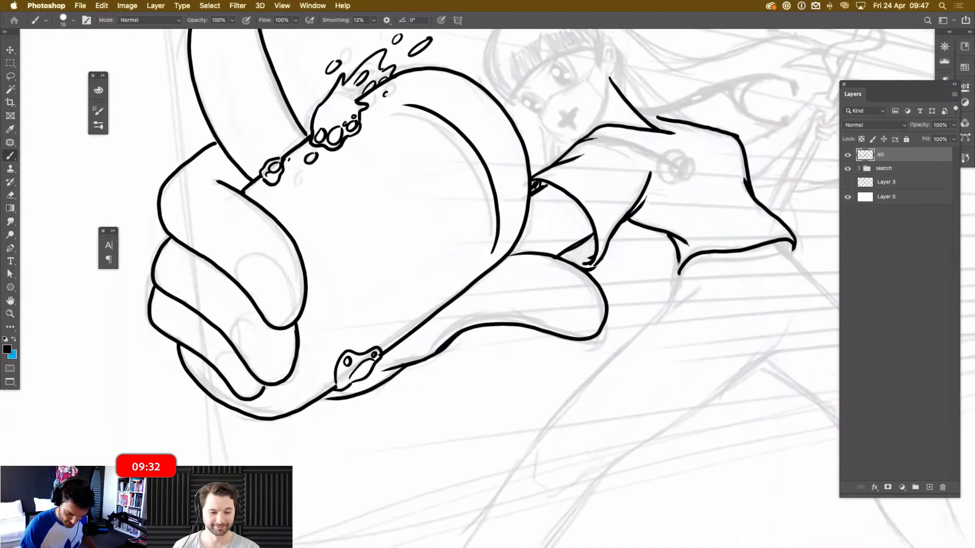
pyautogui.moveTo(528, 315)
pyautogui.mouseDown()
pyautogui.moveTo(426, 292)
pyautogui.moveTo(396, 275)
pyautogui.mouseUp()
pyautogui.moveTo(546, 238)
pyautogui.mouseDown()
pyautogui.moveTo(551, 223)
pyautogui.moveTo(651, 213)
pyautogui.mouseUp()
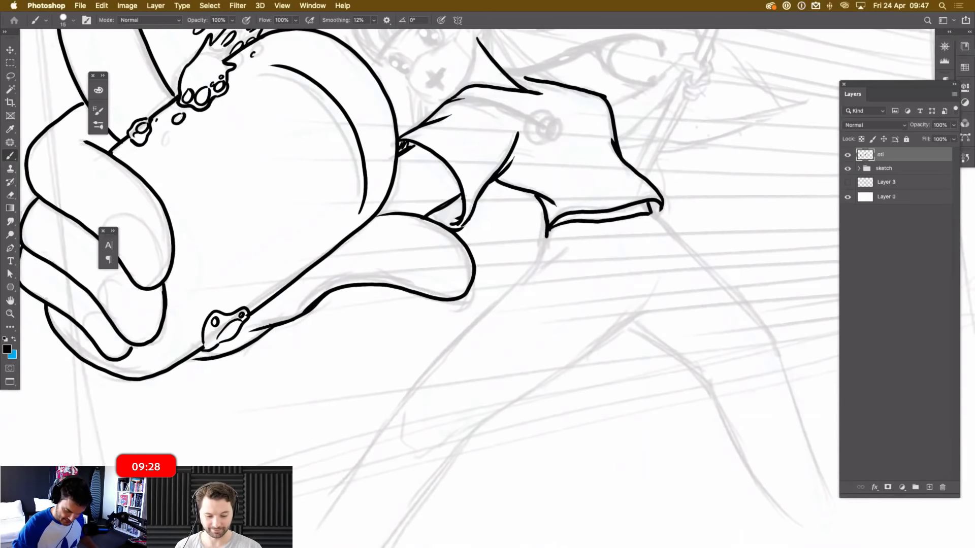
# Ink the outer and inner edges of the front leg from the shirt's hem and crotch down to the foot.
pyautogui.moveTo(457, 325); pyautogui.dragTo(538, 266)
pyautogui.moveTo(628, 175)
pyautogui.mouseDown()
pyautogui.moveTo(628, 195)
pyautogui.moveTo(543, 275)
pyautogui.moveTo(481, 355)
pyautogui.mouseUp()
pyautogui.moveTo(504, 316)
pyautogui.mouseDown()
pyautogui.moveTo(380, 482)
pyautogui.moveTo(479, 315)
pyautogui.moveTo(427, 348)
pyautogui.mouseUp()
pyautogui.moveTo(608, 313)
pyautogui.mouseDown()
pyautogui.moveTo(557, 365)
pyautogui.moveTo(666, 267)
pyautogui.moveTo(648, 303)
pyautogui.mouseUp()
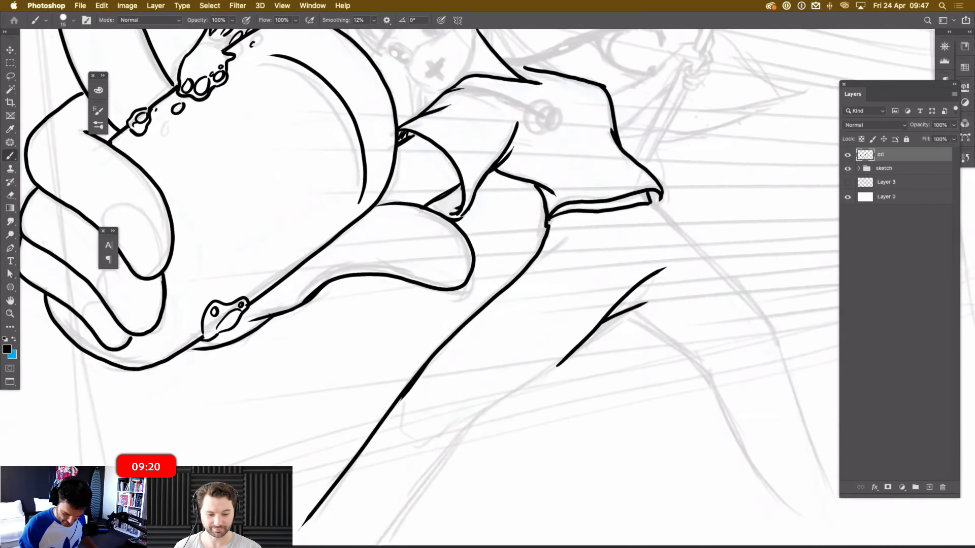
pyautogui.press('super+z')
pyautogui.press('super+z')
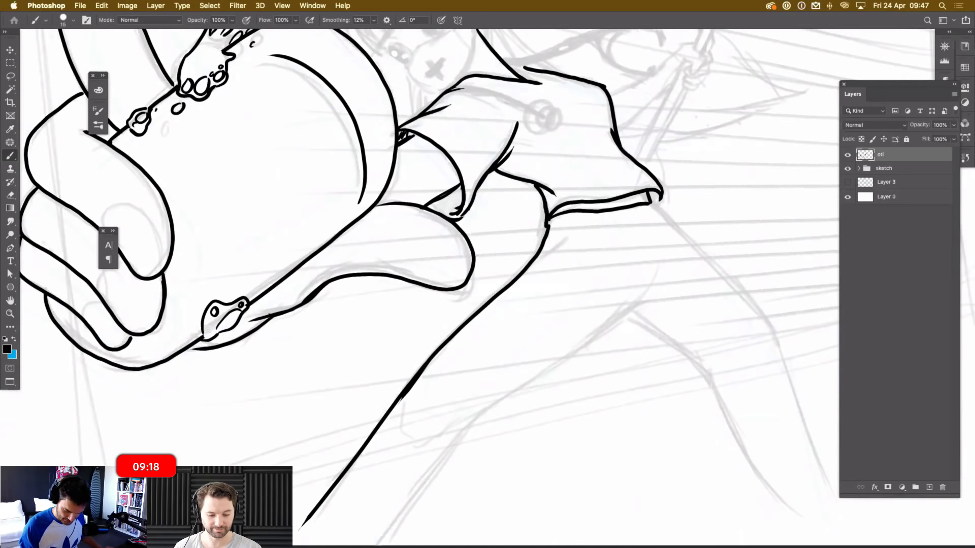
pyautogui.moveTo(635, 301)
pyautogui.mouseDown()
pyautogui.moveTo(463, 438)
pyautogui.moveTo(383, 523)
pyautogui.mouseUp()
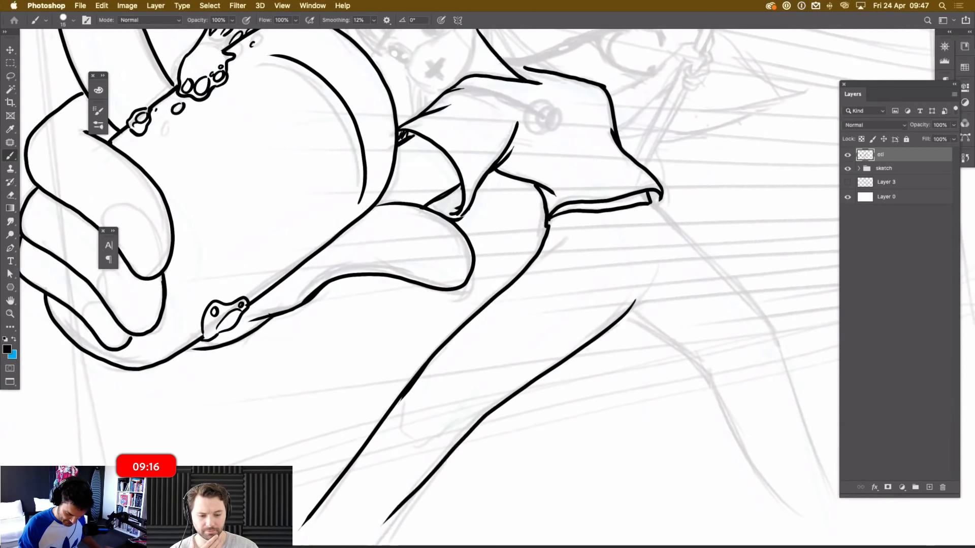
# Ink a short crease at the front knee and both edges of the back leg down to its lower end.
pyautogui.moveTo(395, 437); pyautogui.dragTo(411, 449)
pyautogui.moveTo(558, 254); pyautogui.dragTo(468, 367)
pyautogui.moveTo(559, 317); pyautogui.dragTo(702, 475)
pyautogui.moveTo(702, 476)
pyautogui.mouseDown()
pyautogui.moveTo(660, 323)
pyautogui.moveTo(668, 317)
pyautogui.mouseUp()
pyautogui.moveTo(498, 277)
pyautogui.mouseDown()
pyautogui.moveTo(571, 324)
pyautogui.moveTo(616, 391)
pyautogui.mouseUp()
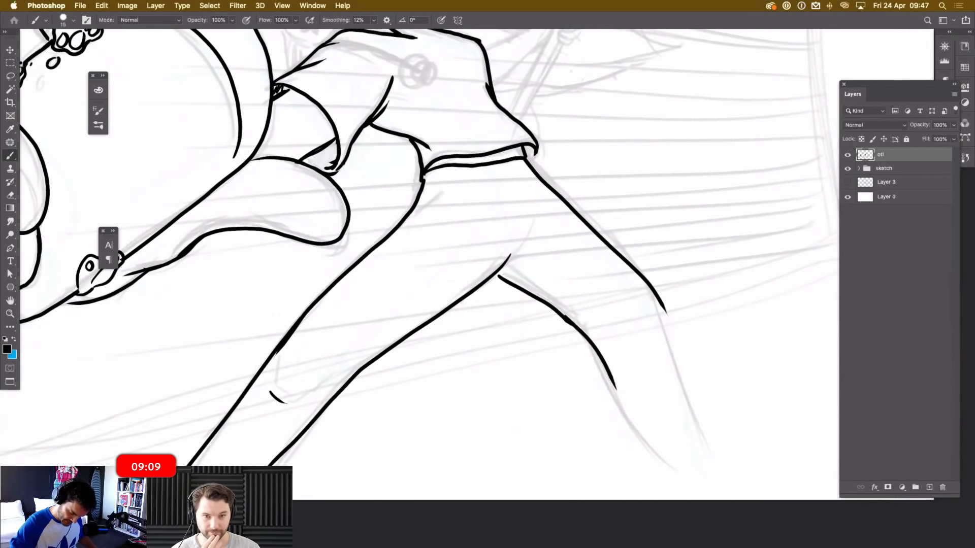
pyautogui.moveTo(592, 352); pyautogui.dragTo(654, 449)
pyautogui.moveTo(661, 307); pyautogui.dragTo(716, 447)
# Ink the outline of the face mask and the strap running from its side to the ear.
pyautogui.moveTo(497, 229)
pyautogui.mouseDown()
pyautogui.moveTo(617, 446)
pyautogui.moveTo(607, 352)
pyautogui.moveTo(615, 425)
pyautogui.moveTo(605, 439)
pyautogui.mouseUp()
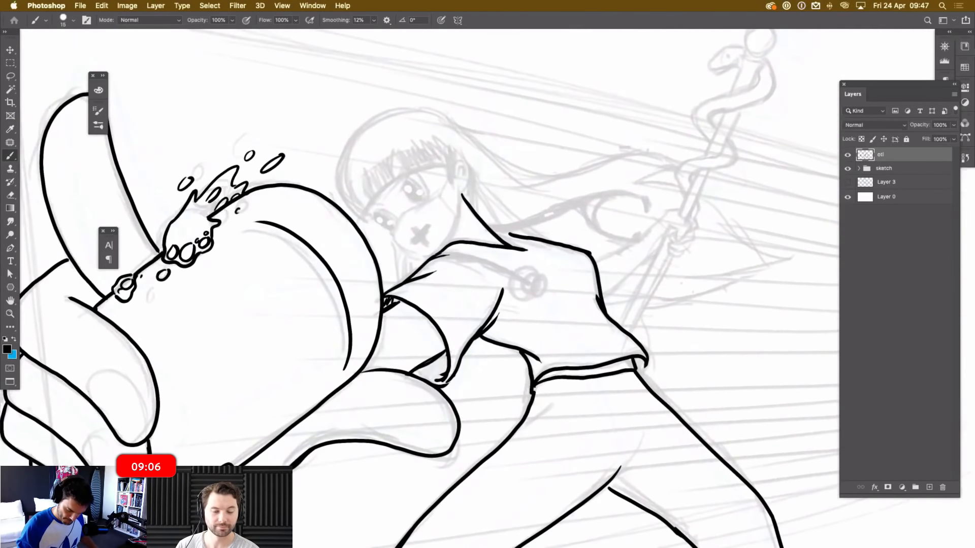
pyautogui.press('super+plus')
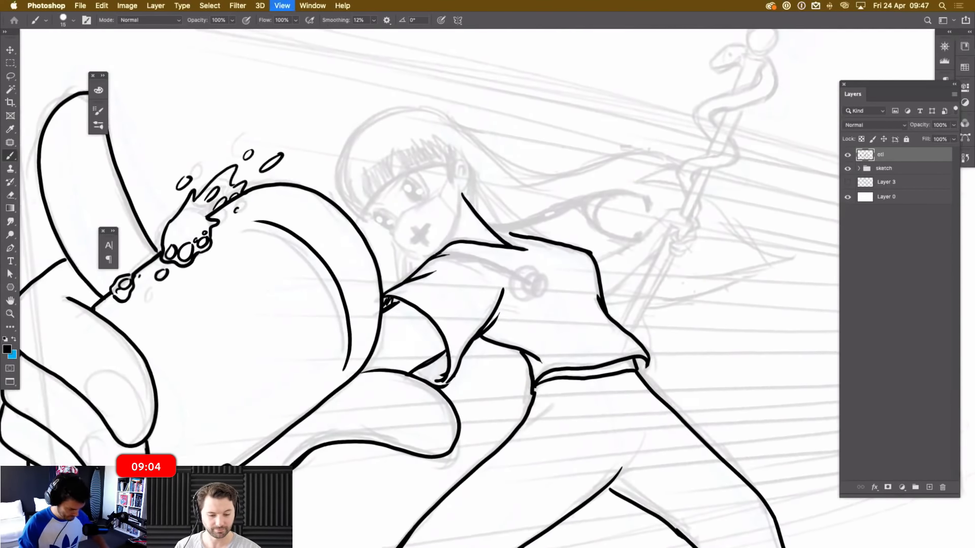
pyautogui.moveTo(513, 239); pyautogui.dragTo(550, 326)
pyautogui.moveTo(400, 306)
pyautogui.mouseDown()
pyautogui.moveTo(412, 278)
pyautogui.moveTo(460, 253)
pyautogui.moveTo(482, 277)
pyautogui.moveTo(484, 226)
pyautogui.moveTo(476, 306)
pyautogui.mouseUp()
pyautogui.moveTo(400, 307); pyautogui.dragTo(442, 331)
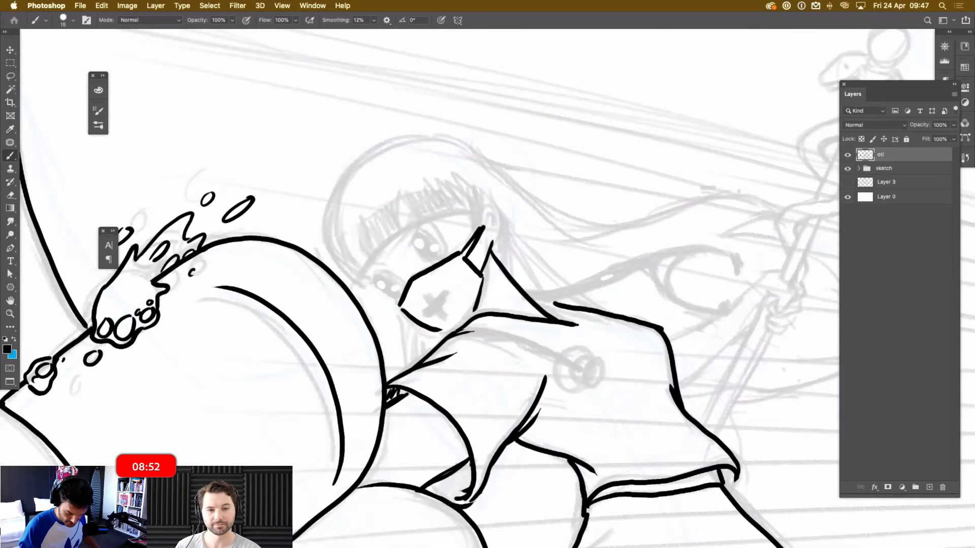
pyautogui.press('super+minus')
pyautogui.press('super+minus')
pyautogui.press('super+minus')
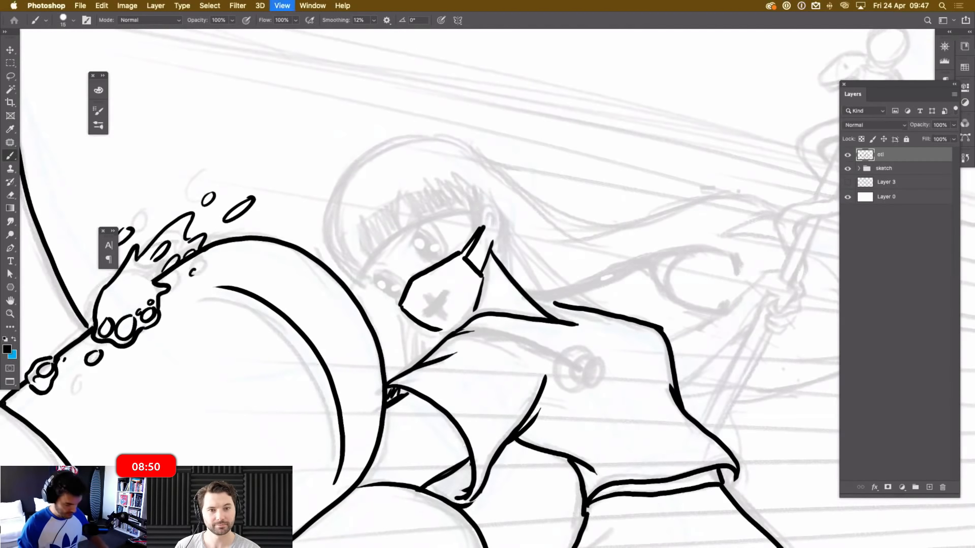
# Ink the ear around the end of the mask strap, including its inner folds, with the canvas rotated to level the face.
pyautogui.press('super+plus')
pyautogui.press('super+plus')
pyautogui.press('super+plus')
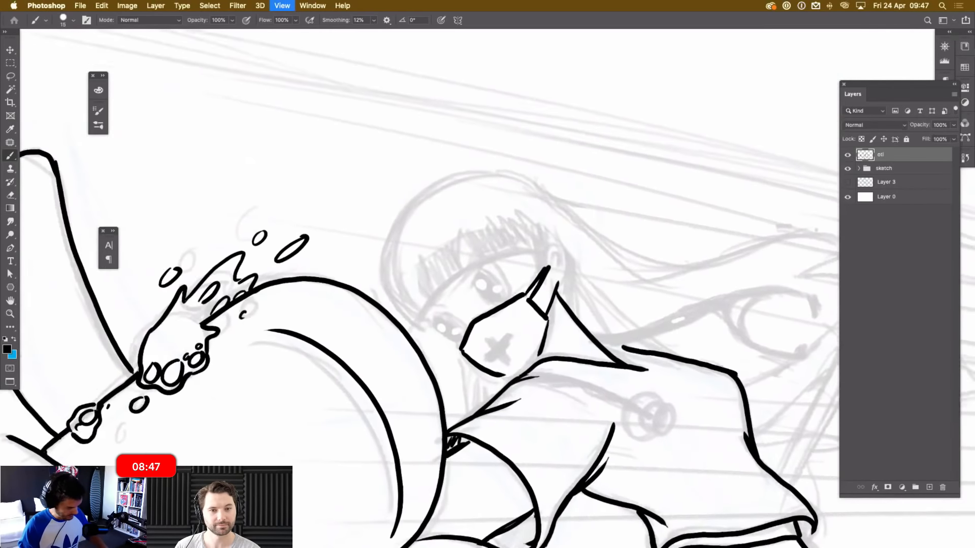
pyautogui.press('super+plus')
pyautogui.press('r')
pyautogui.moveTo(559, 203); pyautogui.dragTo(589, 248)
pyautogui.press('b')
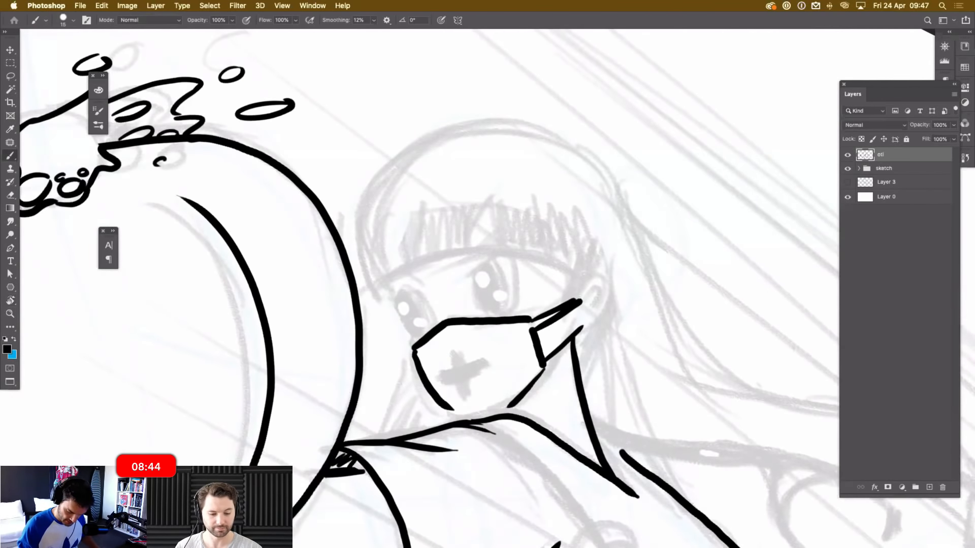
pyautogui.moveTo(545, 364)
pyautogui.mouseDown()
pyautogui.moveTo(589, 324)
pyautogui.moveTo(585, 288)
pyautogui.moveTo(607, 285)
pyautogui.moveTo(581, 325)
pyautogui.moveTo(586, 283)
pyautogui.moveTo(610, 292)
pyautogui.moveTo(583, 326)
pyautogui.moveTo(601, 283)
pyautogui.moveTo(594, 302)
pyautogui.mouseUp()
pyautogui.press('super+z')
pyautogui.press('super+z')
pyautogui.press('super+z')
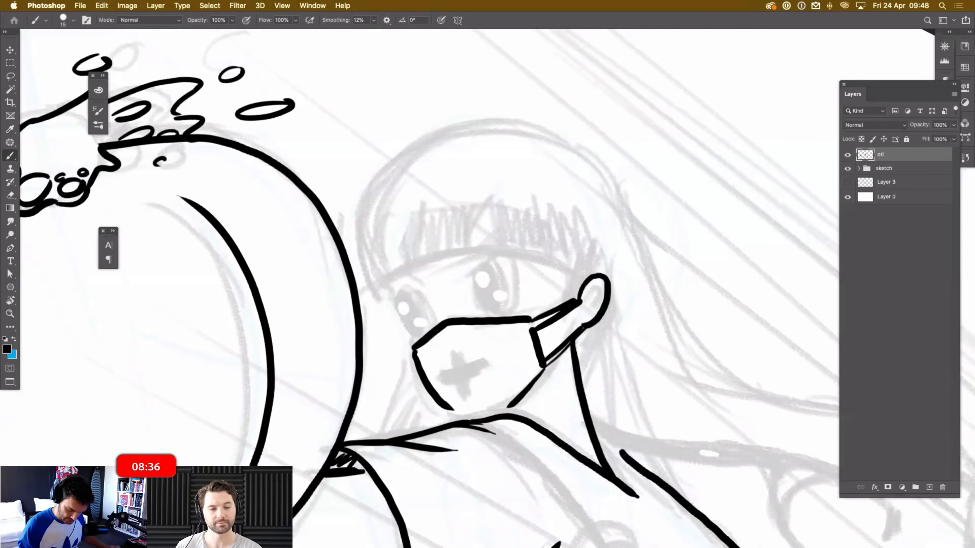
pyautogui.moveTo(576, 300); pyautogui.dragTo(602, 283)
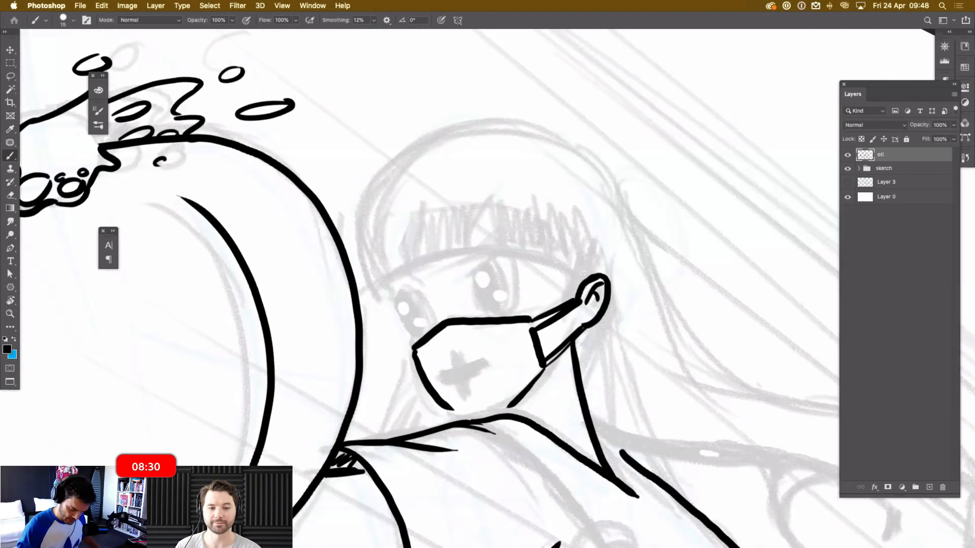
# Ink the near eye's outline above the mask, its upper lash line and the iris edge.
pyautogui.moveTo(473, 279); pyautogui.dragTo(501, 314)
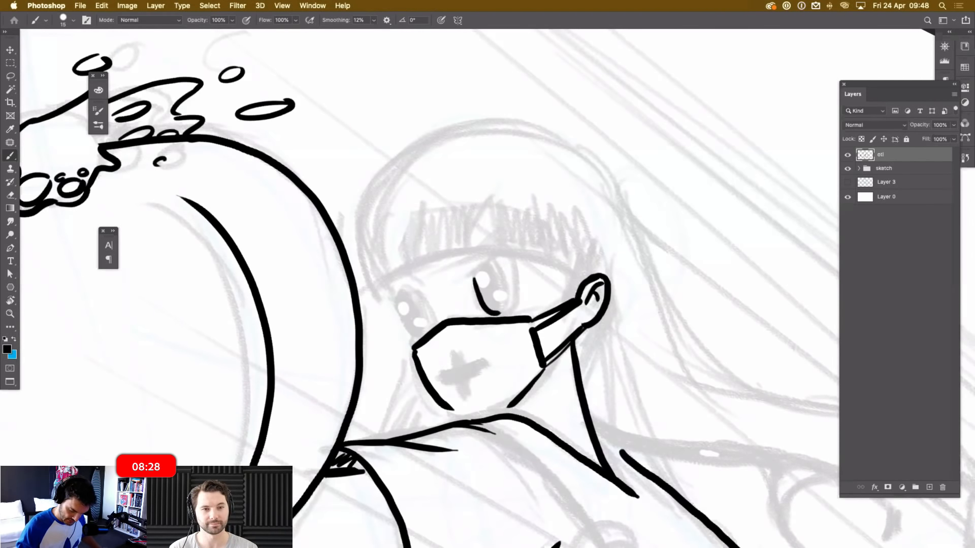
pyautogui.moveTo(471, 281); pyautogui.dragTo(517, 255)
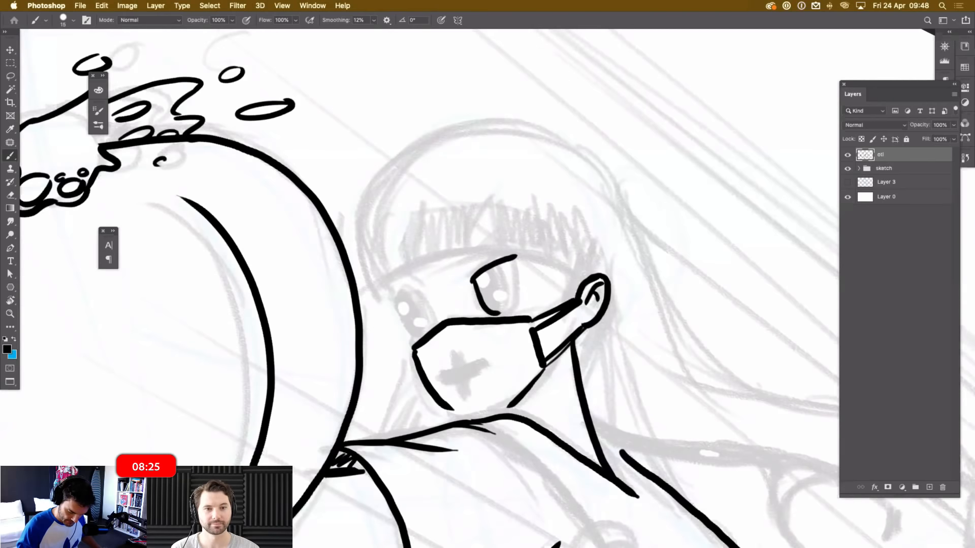
pyautogui.hotkey('ctrl', 'z')
pyautogui.moveTo(469, 282); pyautogui.dragTo(521, 255)
pyautogui.press('super+z')
pyautogui.moveTo(468, 283)
pyautogui.mouseDown()
pyautogui.moveTo(529, 249)
pyautogui.moveTo(518, 305)
pyautogui.moveTo(497, 315)
pyautogui.mouseUp()
pyautogui.moveTo(502, 262); pyautogui.dragTo(507, 310)
pyautogui.moveTo(491, 265); pyautogui.dragTo(499, 312)
pyautogui.moveTo(477, 269)
pyautogui.mouseDown()
pyautogui.moveTo(494, 308)
pyautogui.moveTo(484, 306)
pyautogui.mouseUp()
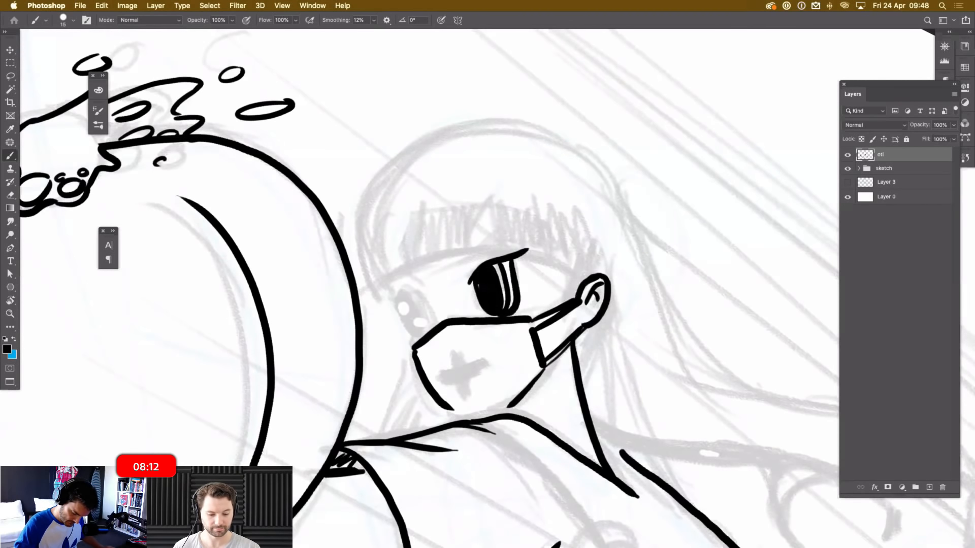
pyautogui.press('super+z')
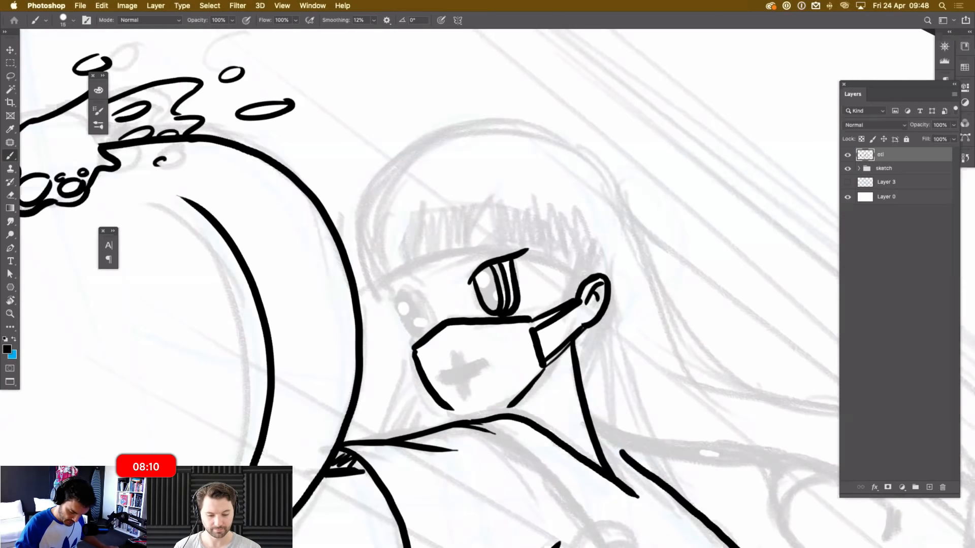
pyautogui.press('super+z')
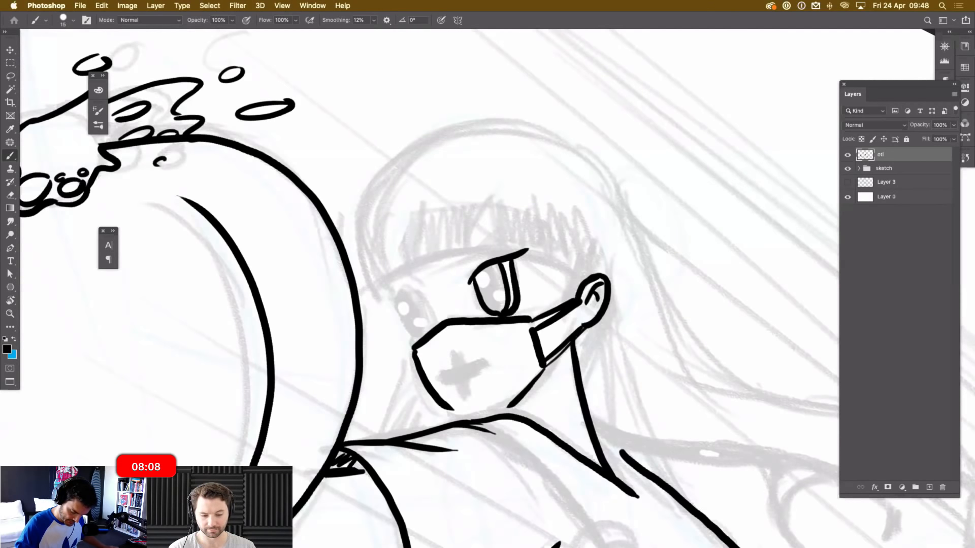
pyautogui.moveTo(481, 274)
pyautogui.mouseDown()
pyautogui.moveTo(489, 296)
pyautogui.moveTo(499, 289)
pyautogui.moveTo(490, 265)
pyautogui.moveTo(483, 281)
pyautogui.moveTo(493, 300)
pyautogui.mouseUp()
pyautogui.press('super+z')
# Fill the near eye's pupil and upper iris in black, extend the lash tip, and ink the brow line above it.
pyautogui.moveTo(496, 266)
pyautogui.mouseDown()
pyautogui.moveTo(479, 294)
pyautogui.moveTo(505, 278)
pyautogui.moveTo(473, 291)
pyautogui.mouseUp()
pyautogui.moveTo(514, 260); pyautogui.dragTo(518, 289)
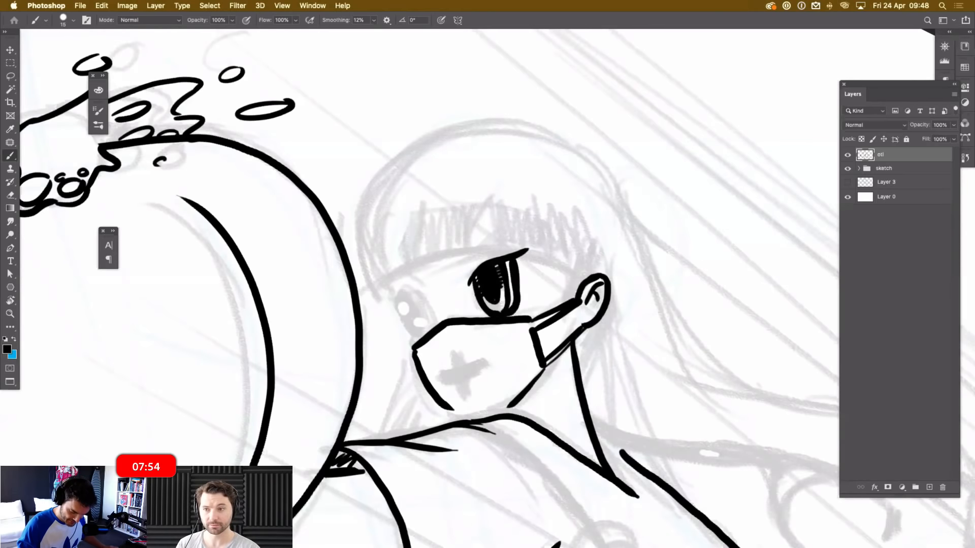
pyautogui.moveTo(523, 257); pyautogui.dragTo(534, 244)
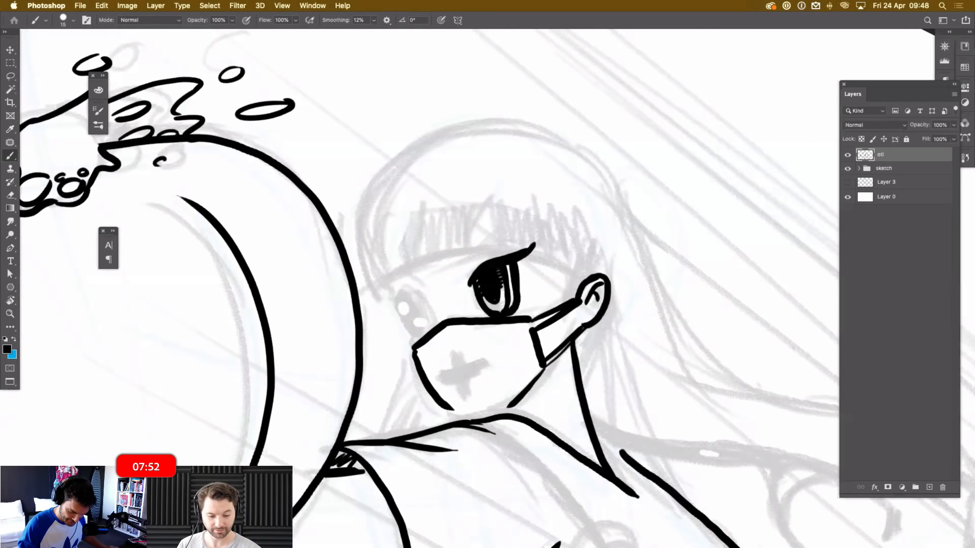
pyautogui.moveTo(461, 273)
pyautogui.mouseDown()
pyautogui.moveTo(496, 232)
pyautogui.moveTo(515, 234)
pyautogui.mouseUp()
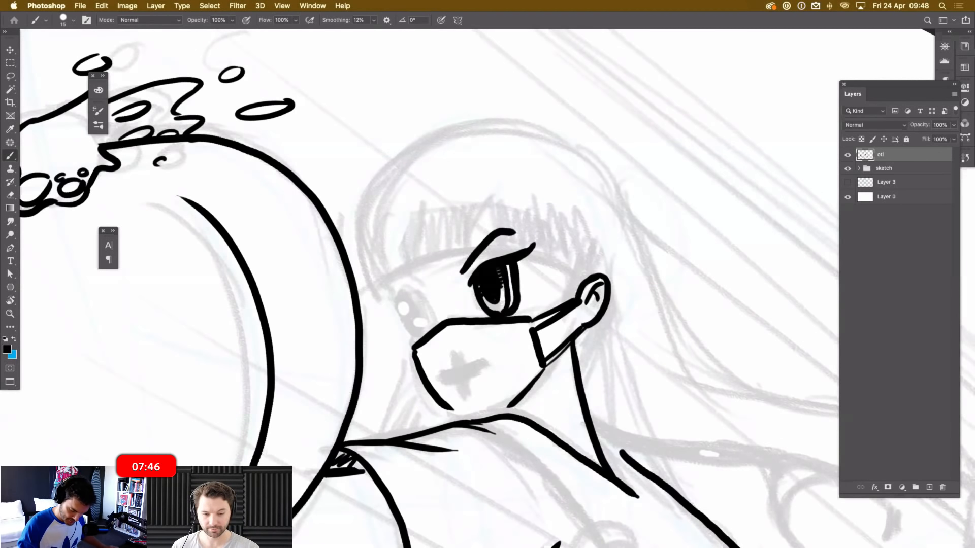
# Ink the far eye's brow, upper lash line and outer edge above the mask.
pyautogui.moveTo(429, 287)
pyautogui.mouseDown()
pyautogui.moveTo(399, 277)
pyautogui.moveTo(389, 287)
pyautogui.mouseUp()
pyautogui.press('super+z')
pyautogui.press('super+equal')
pyautogui.press('super+equal')
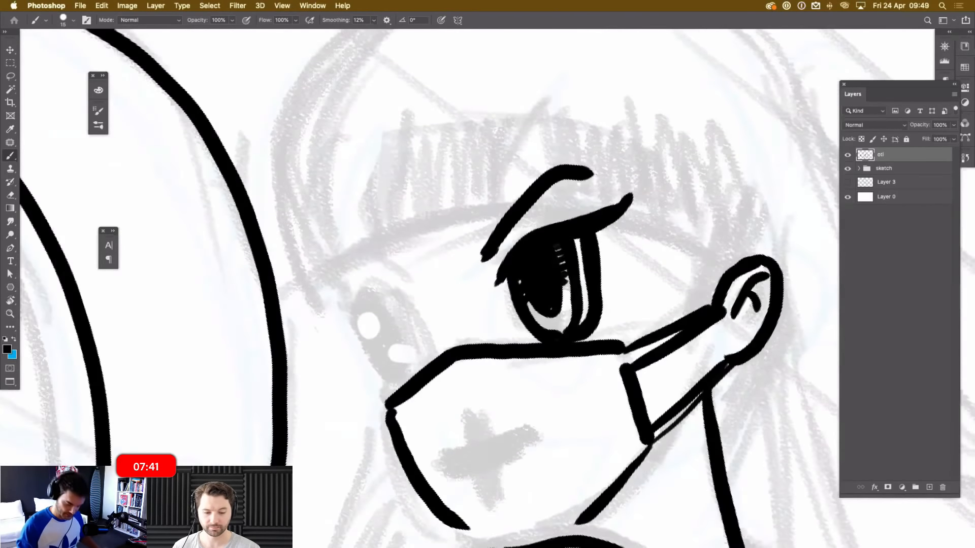
pyautogui.moveTo(457, 284)
pyautogui.mouseDown()
pyautogui.moveTo(522, 292)
pyautogui.moveTo(406, 269)
pyautogui.moveTo(396, 310)
pyautogui.moveTo(460, 399)
pyautogui.mouseUp()
pyautogui.moveTo(478, 308)
pyautogui.mouseDown()
pyautogui.moveTo(447, 294)
pyautogui.moveTo(386, 340)
pyautogui.mouseUp()
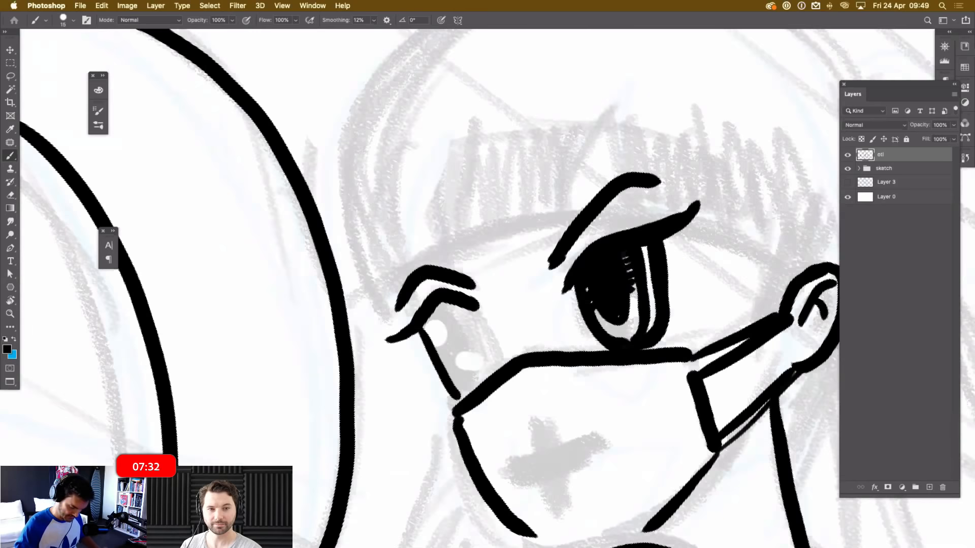
pyautogui.moveTo(442, 304); pyautogui.dragTo(471, 387)
pyautogui.moveTo(473, 310); pyautogui.dragTo(493, 374)
pyautogui.moveTo(447, 304)
pyautogui.mouseDown()
pyautogui.moveTo(472, 396)
pyautogui.moveTo(462, 398)
pyautogui.mouseUp()
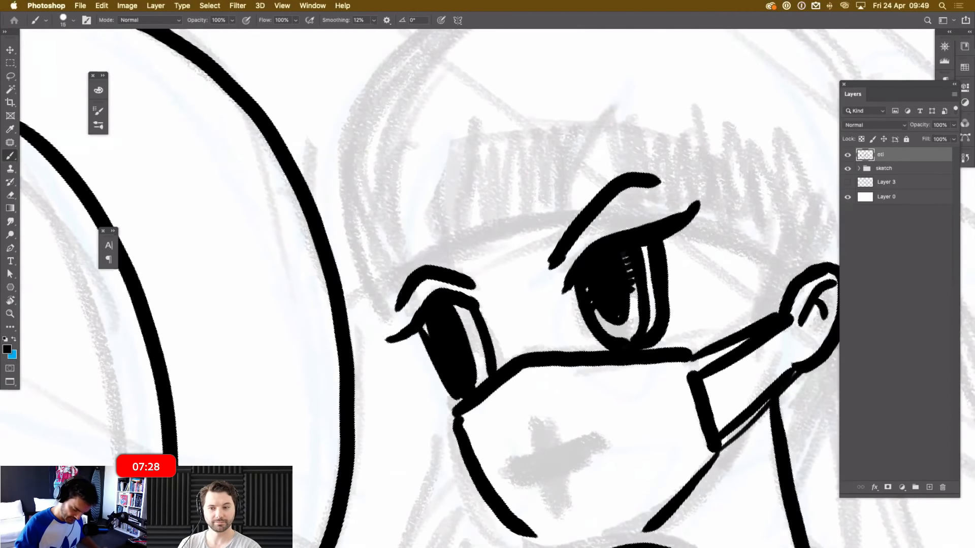
pyautogui.press('super+z')
pyautogui.press('super+z')
pyautogui.press('super+z')
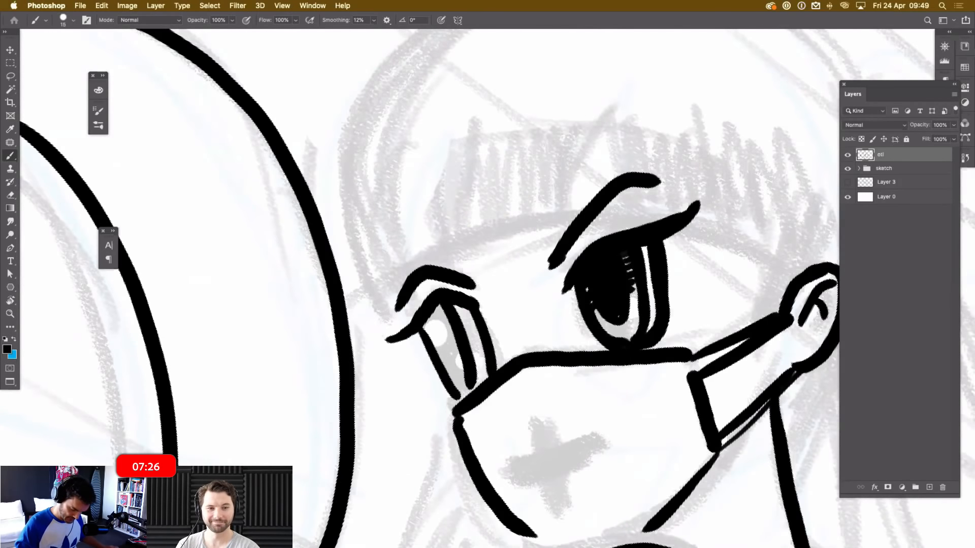
pyautogui.press('super+z')
pyautogui.press('super+z')
# Fill the far eye's iris in solid black and ink the eye's outer and inner edges down to the mask.
pyautogui.moveTo(437, 308)
pyautogui.mouseDown()
pyautogui.moveTo(462, 359)
pyautogui.moveTo(464, 395)
pyautogui.moveTo(437, 317)
pyautogui.moveTo(452, 383)
pyautogui.mouseUp()
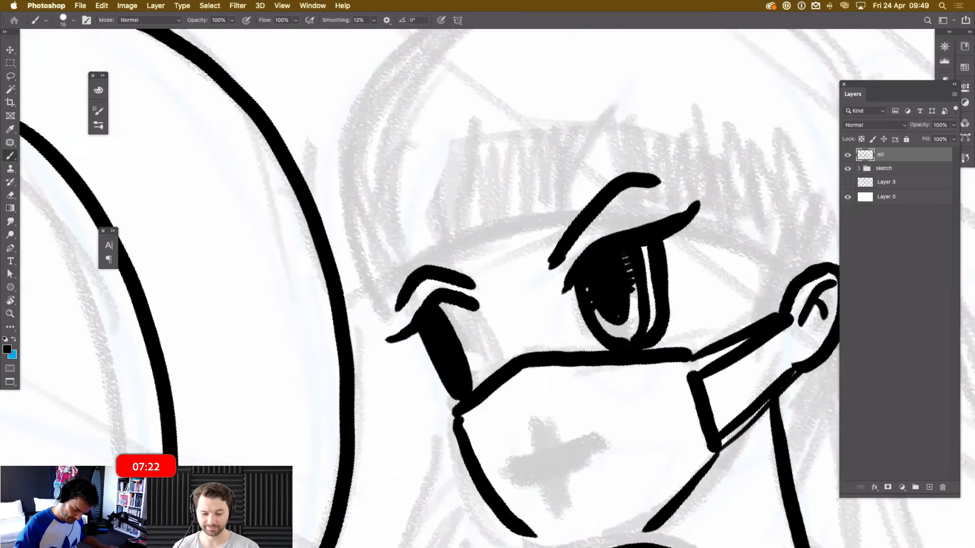
pyautogui.moveTo(441, 305); pyautogui.dragTo(469, 378)
pyautogui.moveTo(410, 336); pyautogui.dragTo(455, 420)
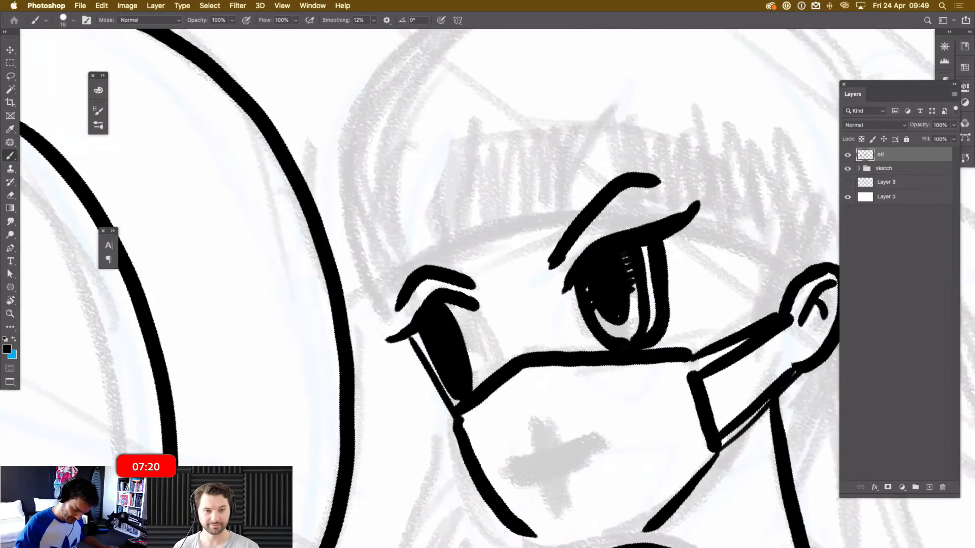
pyautogui.moveTo(463, 307); pyautogui.dragTo(491, 382)
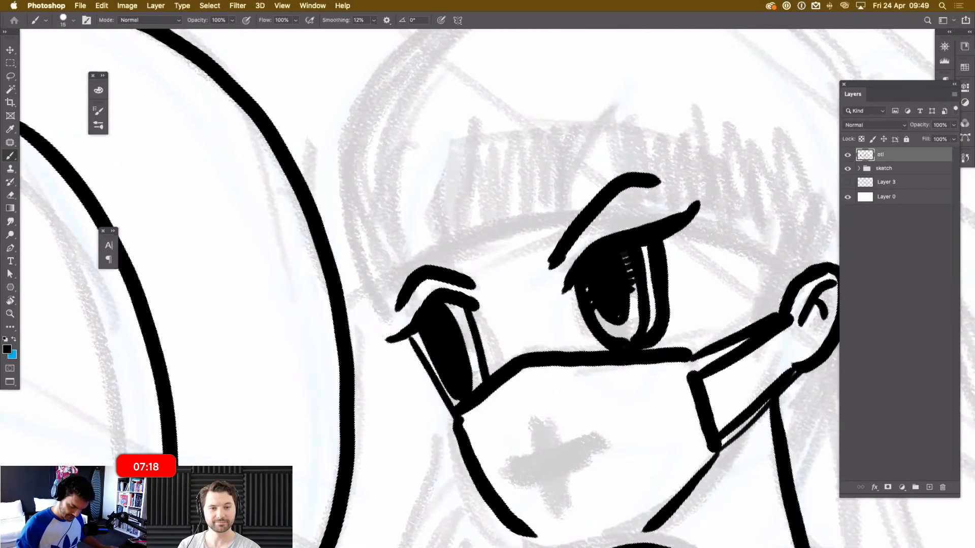
# Erase white highlights into both irises and hatch black shading along the inner side of the far eye's iris.
pyautogui.press('e')
pyautogui.moveTo(597, 285)
pyautogui.mouseDown()
pyautogui.moveTo(593, 278)
pyautogui.moveTo(603, 290)
pyautogui.moveTo(592, 279)
pyautogui.mouseUp()
pyautogui.click(625, 308)
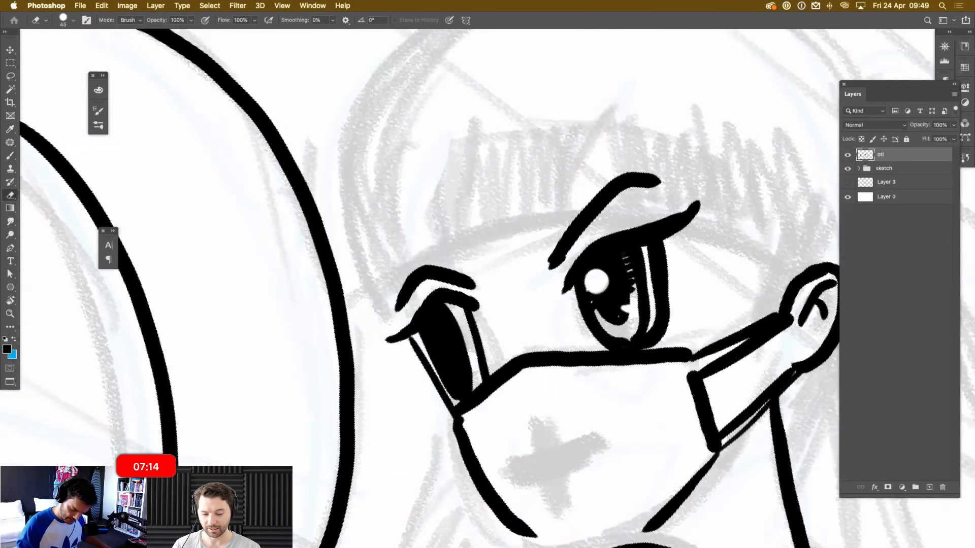
pyautogui.moveTo(429, 335); pyautogui.dragTo(464, 369)
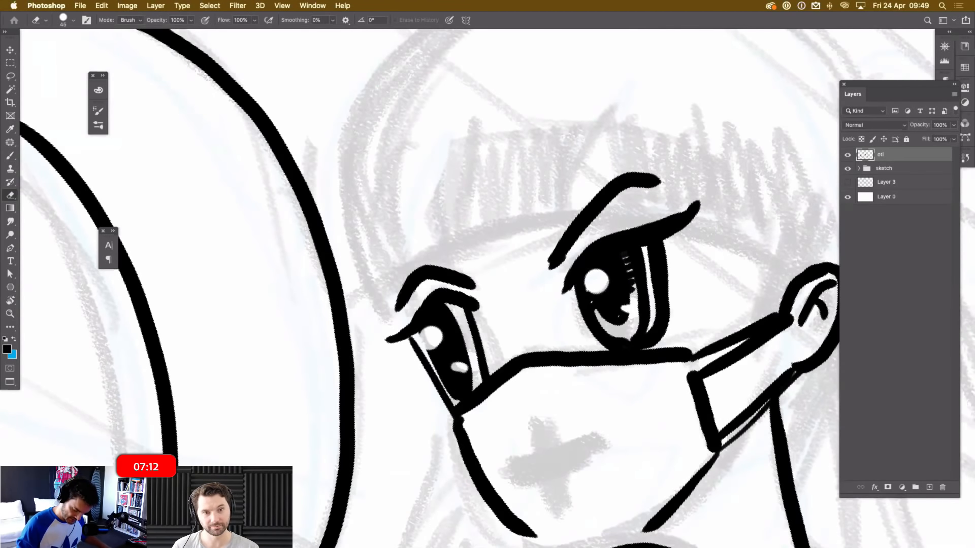
pyautogui.press('b')
pyautogui.moveTo(446, 305); pyautogui.dragTo(475, 357)
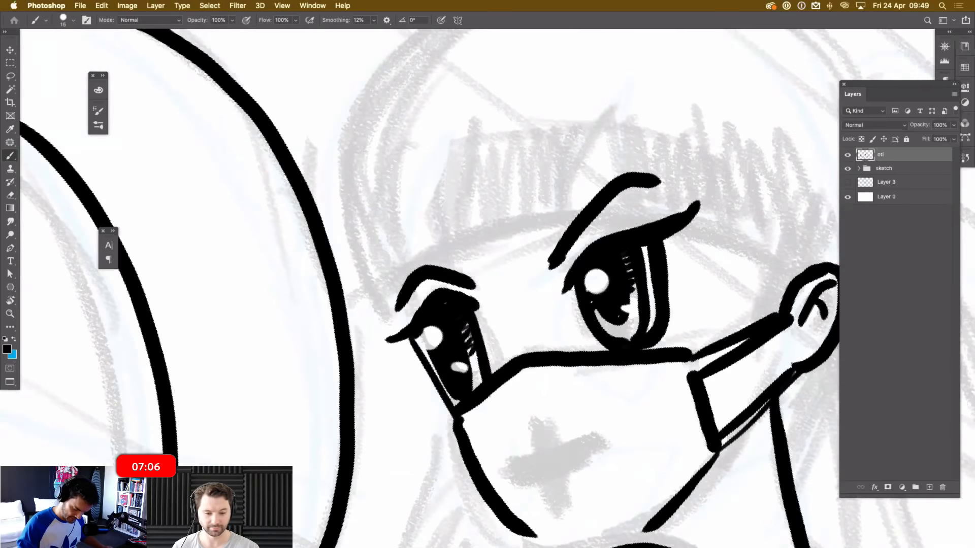
# Lasso the far eye together with its brow and shift it slightly up and towards the near eye.
pyautogui.press('super+minus')
pyautogui.press('super+minus')
pyautogui.press('super+minus')
pyautogui.press('super+minus')
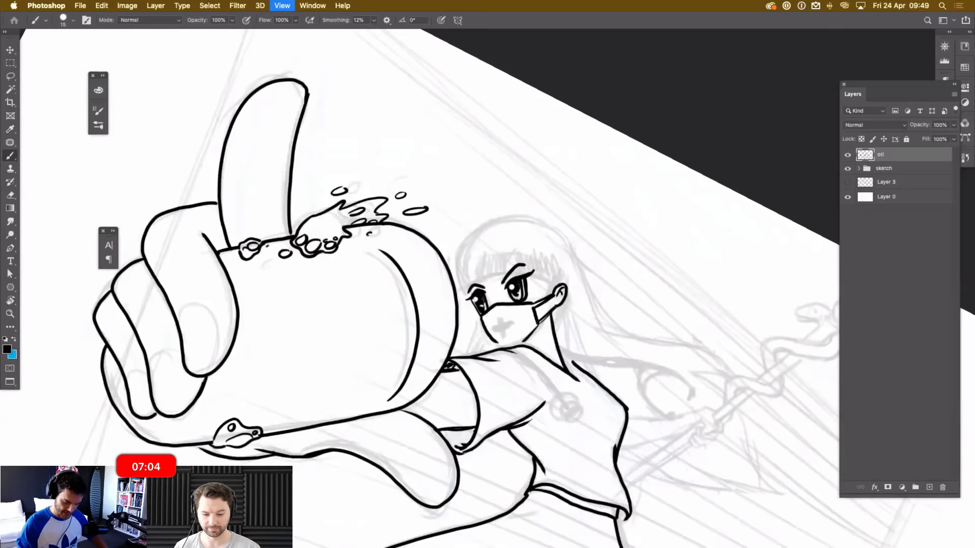
pyautogui.press('super+plus')
pyautogui.press('super+plus')
pyautogui.press('super+plus')
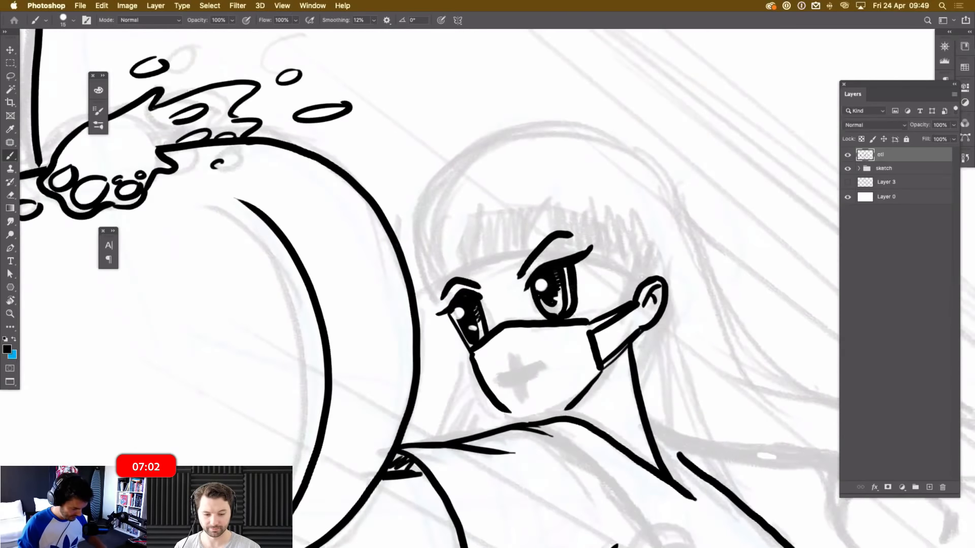
pyautogui.press('super+plus')
pyautogui.press('super+plus')
pyautogui.press('l')
pyautogui.moveTo(446, 413)
pyautogui.mouseDown()
pyautogui.moveTo(384, 370)
pyautogui.moveTo(425, 233)
pyautogui.moveTo(497, 373)
pyautogui.mouseUp()
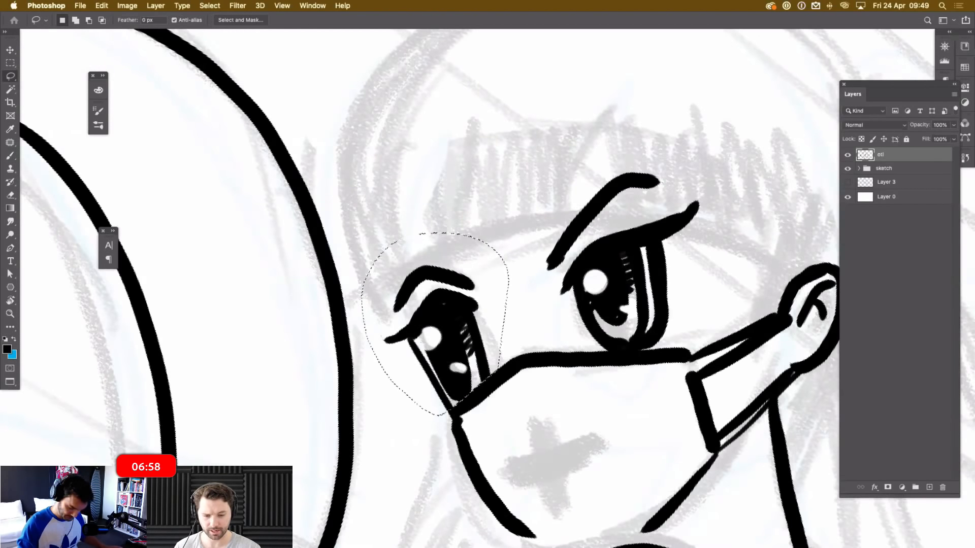
pyautogui.moveTo(461, 327); pyautogui.dragTo(474, 320)
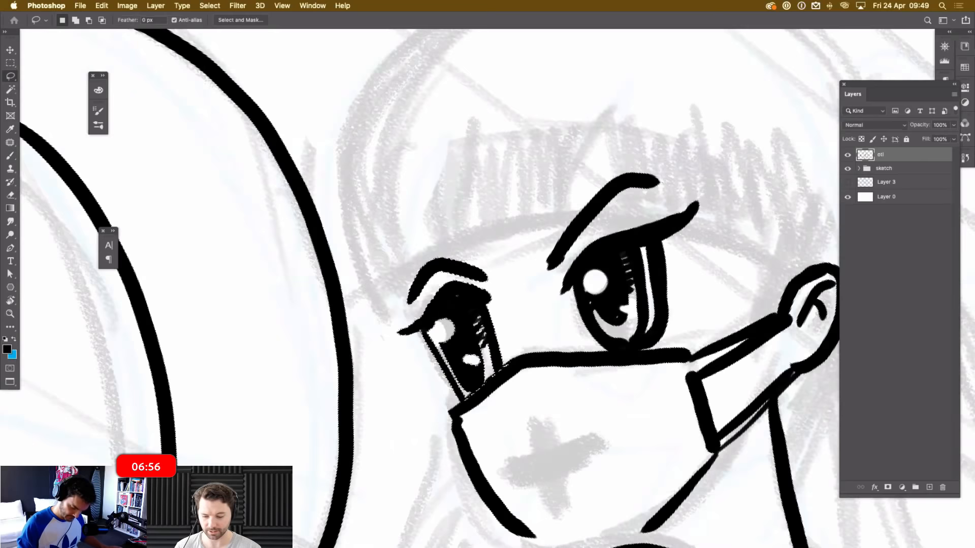
# Ink the fringe's lower edge as one curve across the forehead, passing over both brows.
pyautogui.press('super+minus')
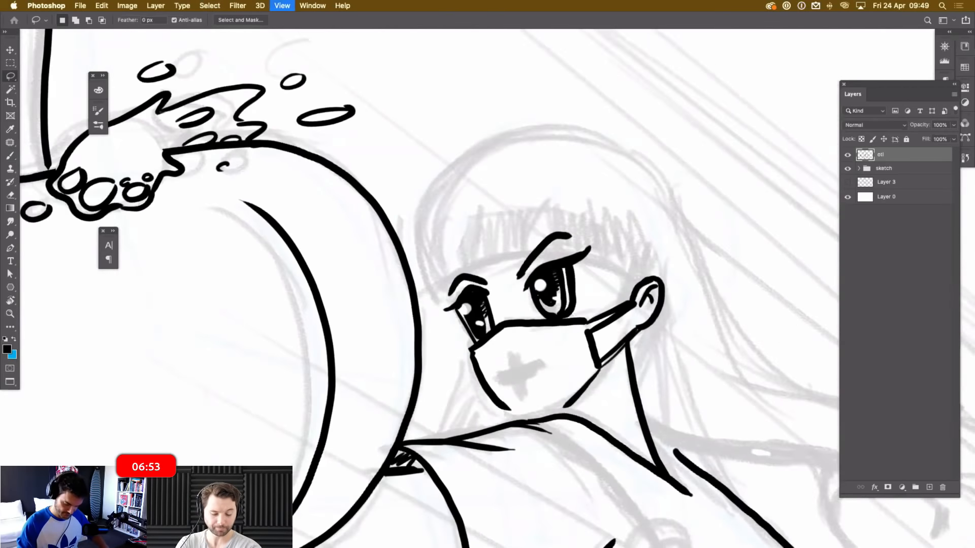
pyautogui.press('super+minus')
pyautogui.press('super+plus')
pyautogui.press('super+plus')
pyautogui.press('b')
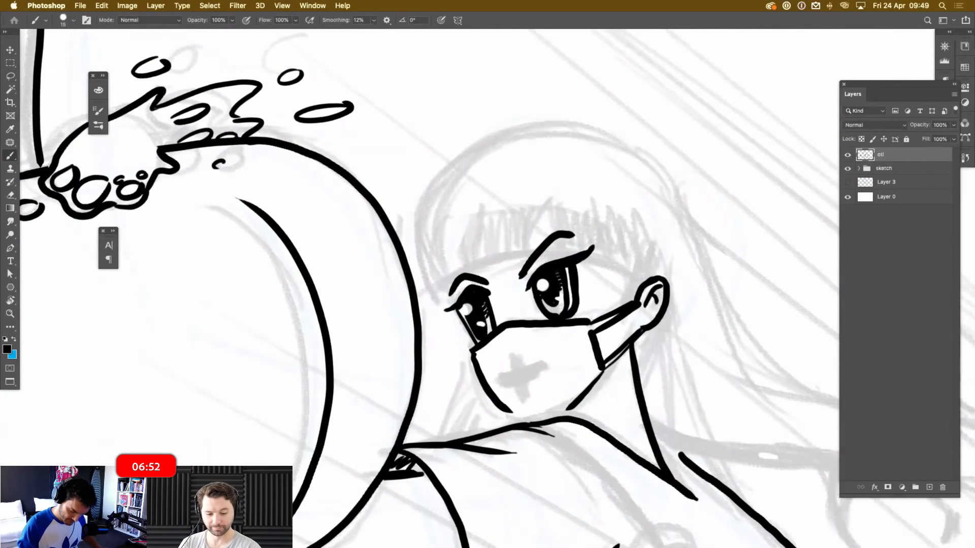
pyautogui.moveTo(429, 302)
pyautogui.mouseDown()
pyautogui.moveTo(494, 259)
pyautogui.moveTo(627, 256)
pyautogui.mouseUp()
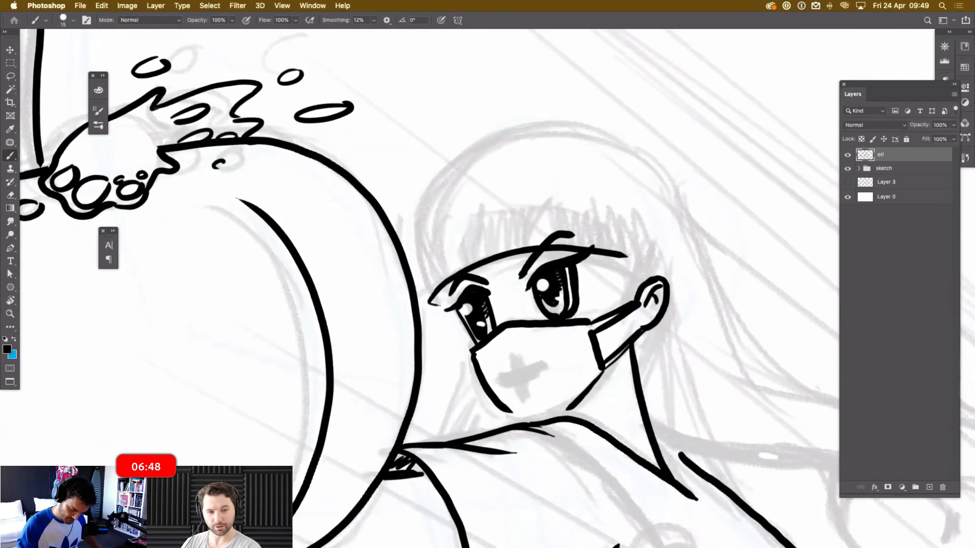
pyautogui.press('r')
pyautogui.press('super+minus')
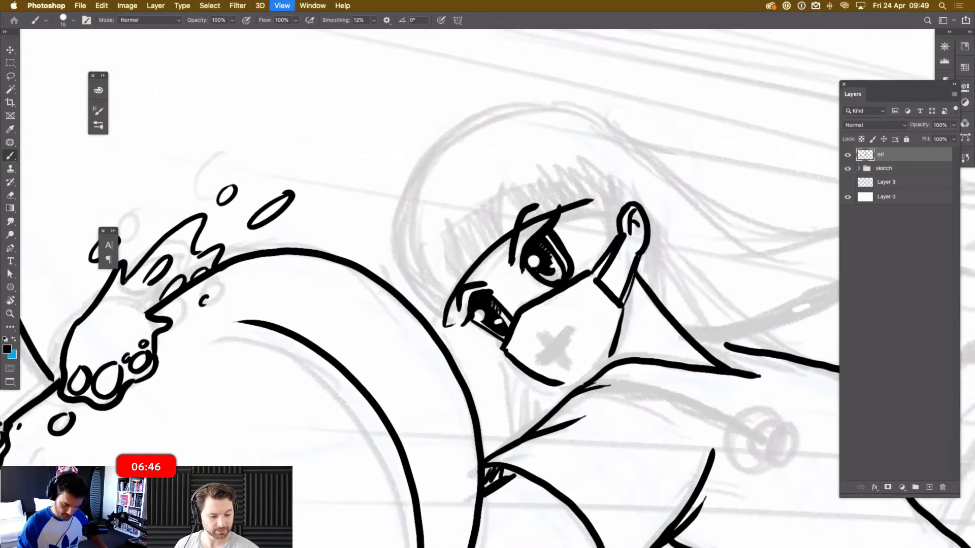
pyautogui.moveTo(583, 432); pyautogui.dragTo(380, 107)
pyautogui.press('super+minus')
pyautogui.press('super+minus')
pyautogui.press('super+plus')
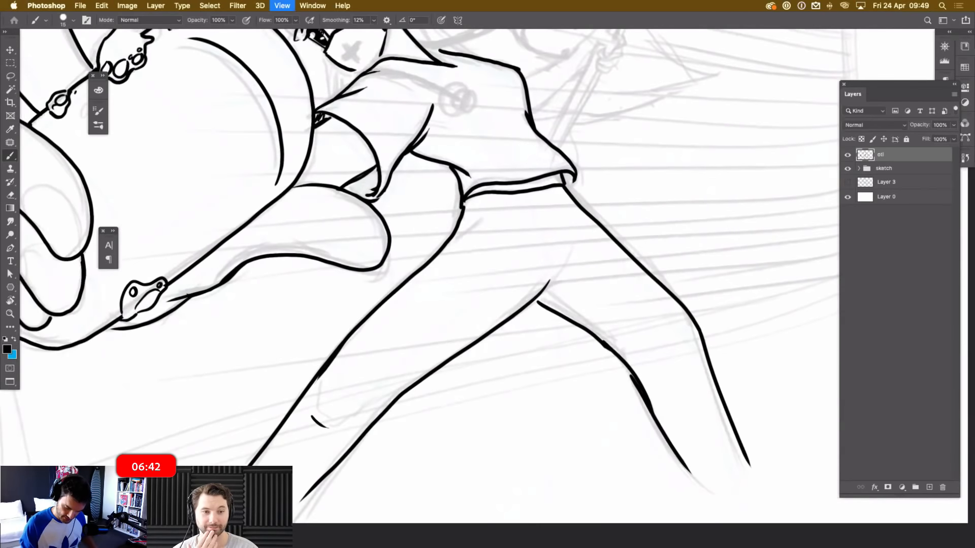
pyautogui.press('super+minus')
pyautogui.moveTo(757, 291); pyautogui.dragTo(229, 404)
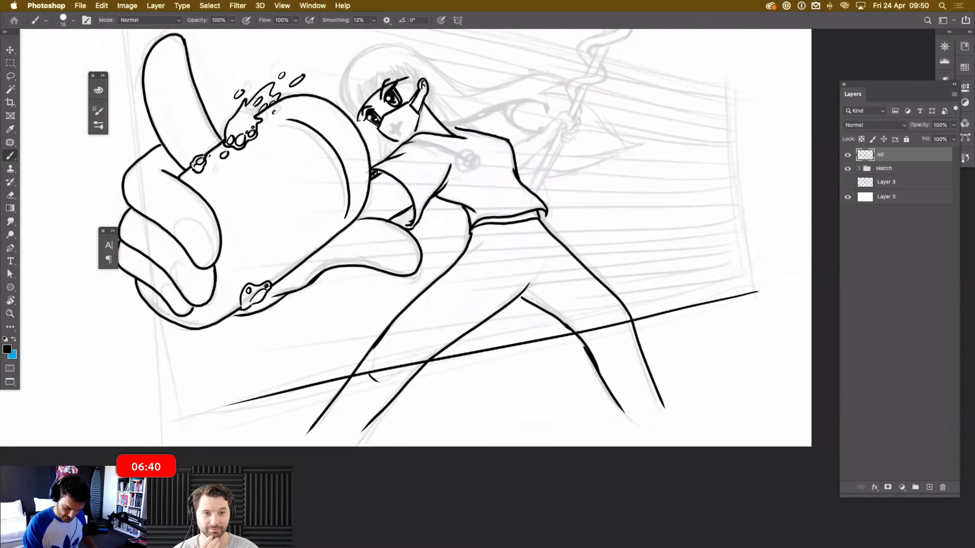
pyautogui.press('super+z')
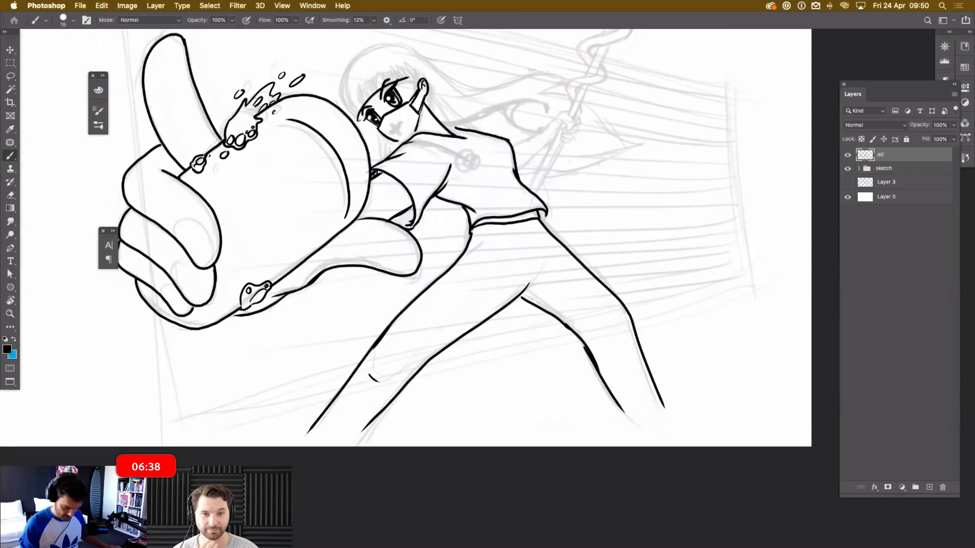
pyautogui.press('super+plus')
pyautogui.press('super+plus')
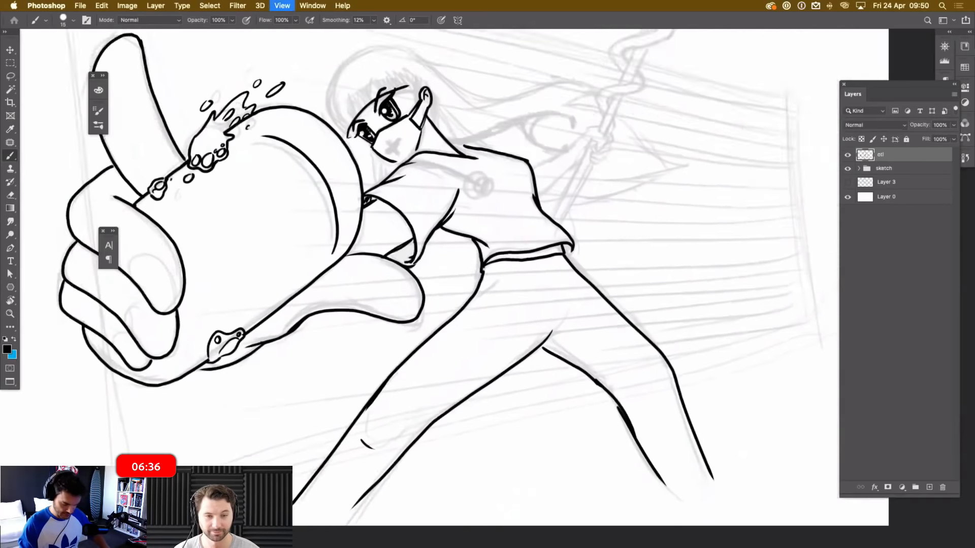
pyautogui.moveTo(431, 101); pyautogui.dragTo(602, 511)
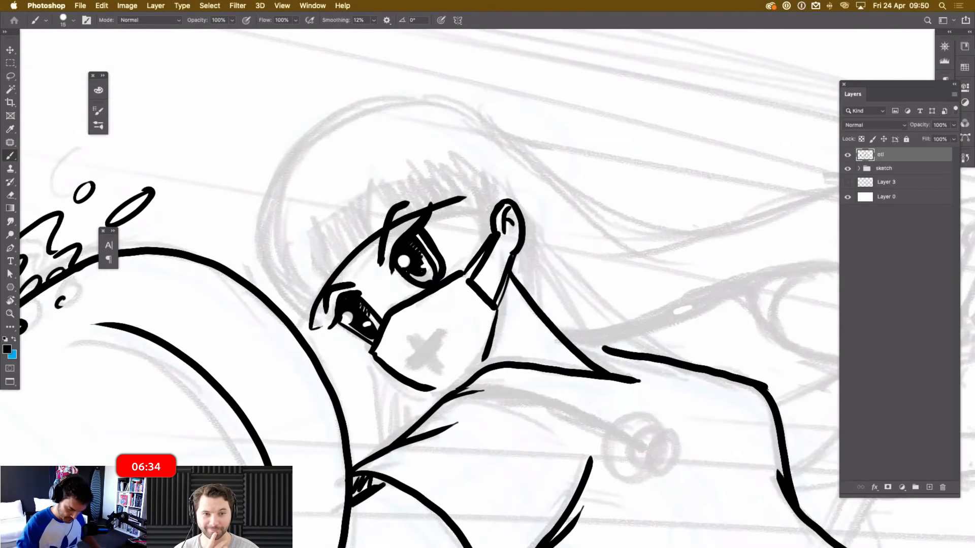
pyautogui.moveTo(311, 328)
pyautogui.mouseDown()
pyautogui.moveTo(267, 264)
pyautogui.moveTo(264, 214)
pyautogui.moveTo(317, 133)
pyautogui.moveTo(366, 114)
pyautogui.moveTo(478, 129)
pyautogui.mouseUp()
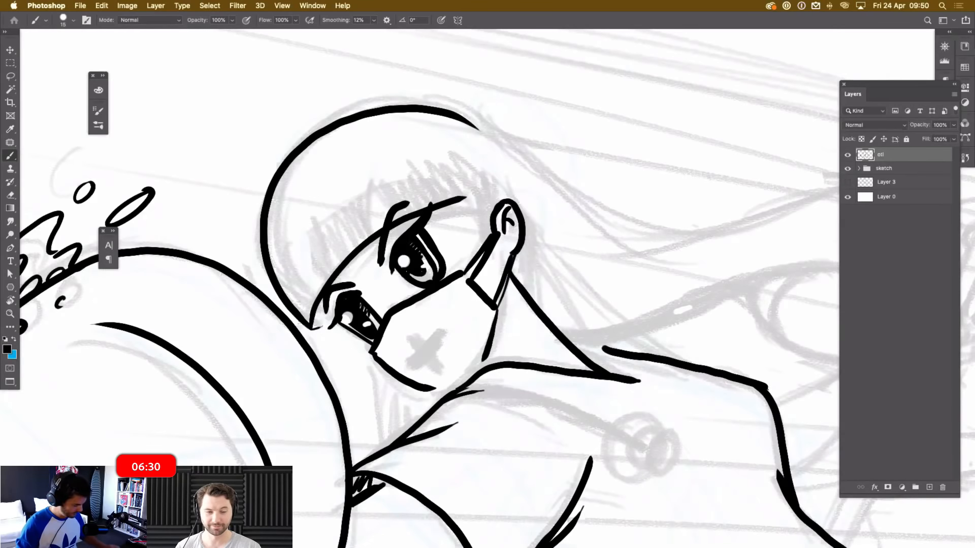
pyautogui.press('super+z')
pyautogui.moveTo(310, 328)
pyautogui.mouseDown()
pyautogui.moveTo(256, 262)
pyautogui.moveTo(254, 199)
pyautogui.moveTo(272, 159)
pyautogui.moveTo(311, 125)
pyautogui.moveTo(412, 119)
pyautogui.mouseUp()
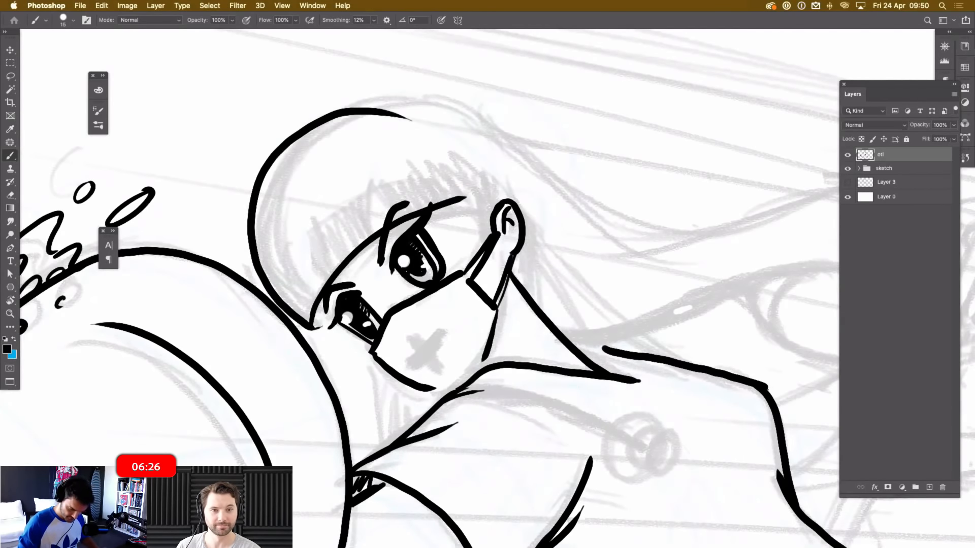
pyautogui.press('super+z')
pyautogui.moveTo(313, 327)
pyautogui.mouseDown()
pyautogui.moveTo(295, 316)
pyautogui.moveTo(247, 229)
pyautogui.moveTo(292, 133)
pyautogui.moveTo(400, 95)
pyautogui.moveTo(452, 104)
pyautogui.mouseUp()
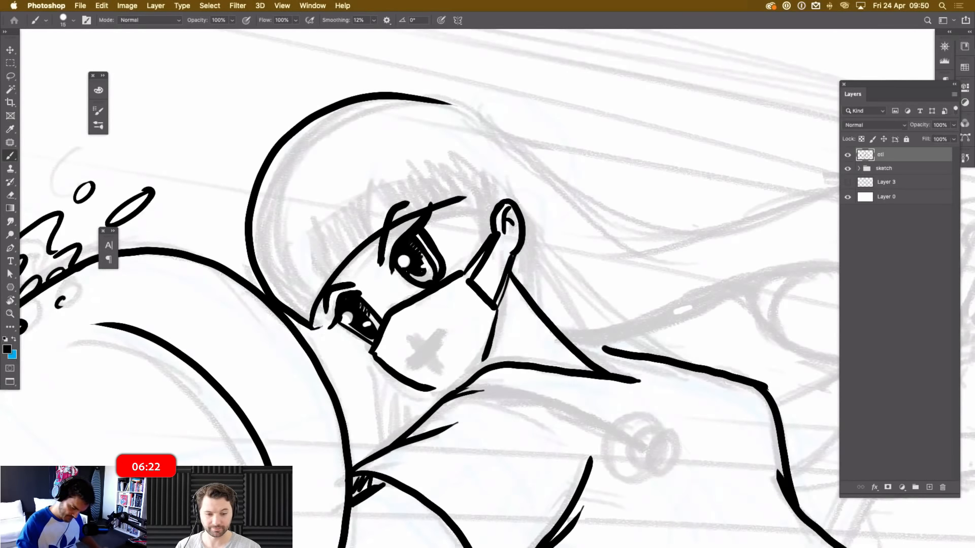
pyautogui.press('super+z')
# Ink the hair's outer curve from the fringe's front corner over the crown to the back of the head.
pyautogui.scroll(5, 488, 274)
pyautogui.press('r')
pyautogui.moveTo(472, 203); pyautogui.dragTo(530, 213)
pyautogui.moveTo(488, 254); pyautogui.dragTo(521, 304)
pyautogui.press('b')
pyautogui.moveTo(320, 349)
pyautogui.mouseDown()
pyautogui.moveTo(326, 294)
pyautogui.moveTo(431, 206)
pyautogui.moveTo(569, 246)
pyautogui.moveTo(610, 350)
pyautogui.mouseUp()
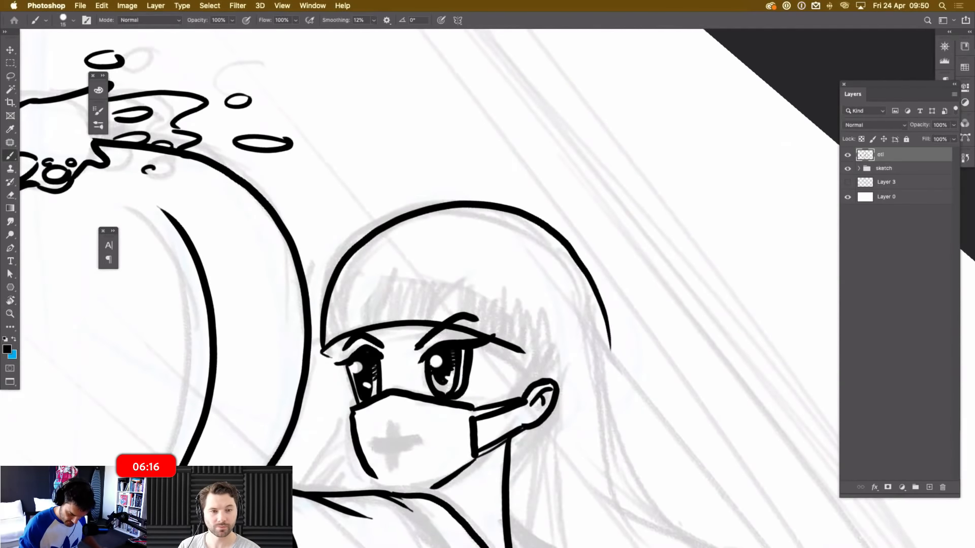
pyautogui.press('super+z')
pyautogui.moveTo(321, 350)
pyautogui.mouseDown()
pyautogui.moveTo(321, 285)
pyautogui.moveTo(461, 205)
pyautogui.moveTo(571, 269)
pyautogui.moveTo(593, 343)
pyautogui.moveTo(568, 217)
pyautogui.moveTo(503, 182)
pyautogui.moveTo(411, 154)
pyautogui.mouseUp()
# Erase parts of the ear, mask strap and neck lines where the side lock of hair passes over them.
pyautogui.press('space')
pyautogui.press('r')
pyautogui.press('space')
pyautogui.moveTo(366, 208); pyautogui.dragTo(413, 285)
pyautogui.press('e')
pyautogui.moveTo(394, 252)
pyautogui.mouseDown()
pyautogui.moveTo(384, 265)
pyautogui.moveTo(422, 307)
pyautogui.mouseUp()
# Ink the side lock from the fringe's end past the ear to the shoulder, plus two strand lines below the mask.
pyautogui.press('b')
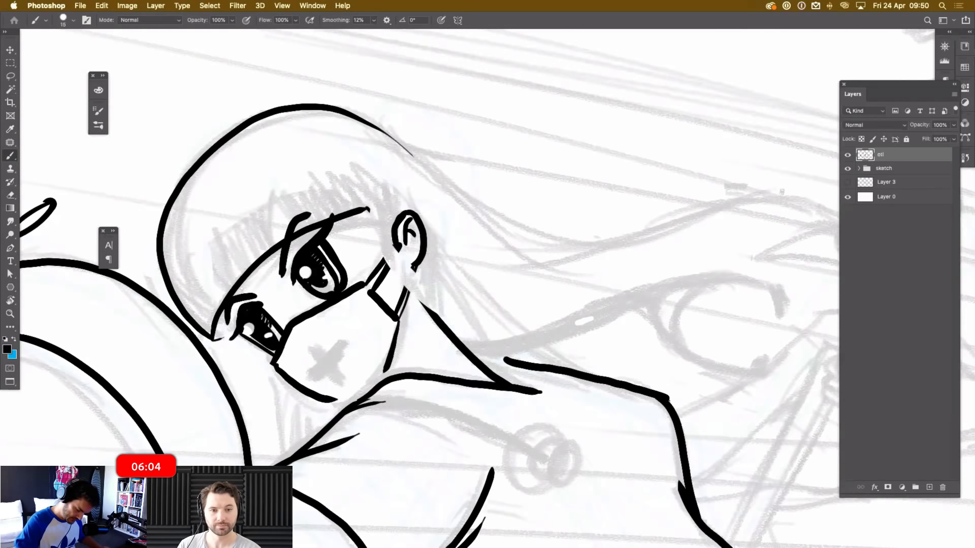
pyautogui.moveTo(366, 209)
pyautogui.mouseDown()
pyautogui.moveTo(372, 231)
pyautogui.moveTo(445, 313)
pyautogui.moveTo(502, 355)
pyautogui.mouseUp()
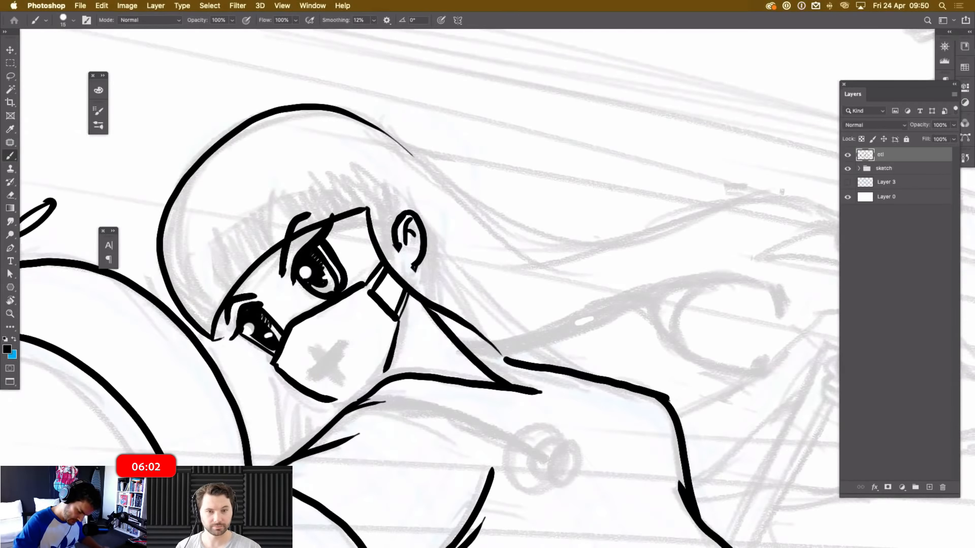
pyautogui.moveTo(396, 247)
pyautogui.mouseDown()
pyautogui.moveTo(485, 329)
pyautogui.moveTo(503, 361)
pyautogui.mouseUp()
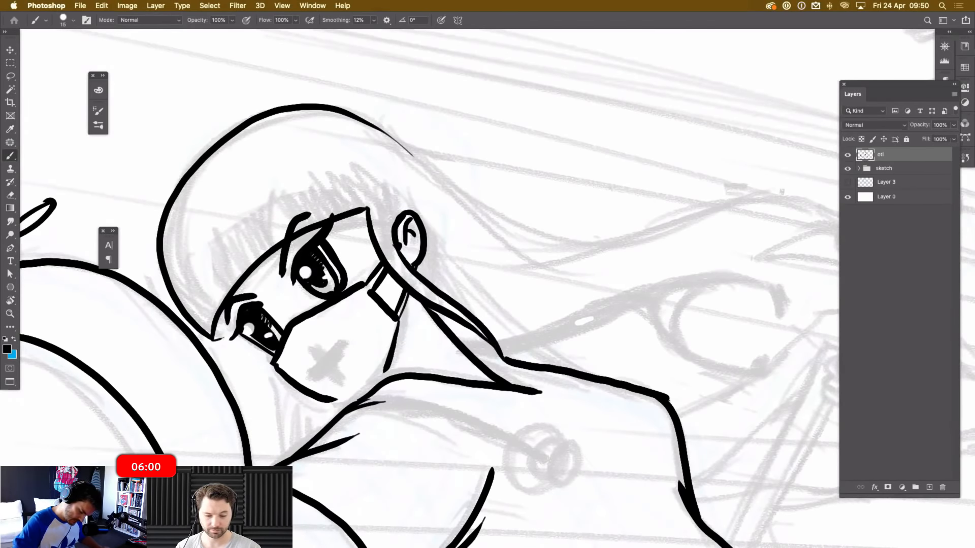
pyautogui.moveTo(269, 356); pyautogui.dragTo(285, 460)
pyautogui.moveTo(299, 392); pyautogui.dragTo(303, 447)
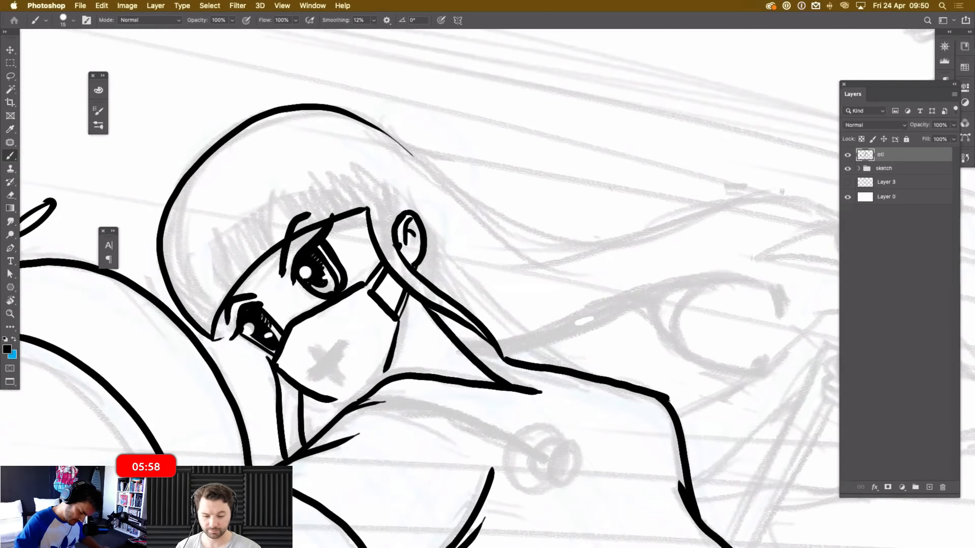
# Extend the hair's outer line from the crown down behind the head, with the canvas rotated for the stroke.
pyautogui.moveTo(457, 253); pyautogui.dragTo(468, 299)
pyautogui.press('r')
pyautogui.moveTo(609, 288)
pyautogui.mouseDown()
pyautogui.moveTo(598, 237)
pyautogui.moveTo(483, 167)
pyautogui.mouseUp()
pyautogui.moveTo(508, 228)
pyautogui.mouseDown()
pyautogui.moveTo(483, 259)
pyautogui.moveTo(420, 295)
pyautogui.mouseUp()
pyautogui.press('super+minus')
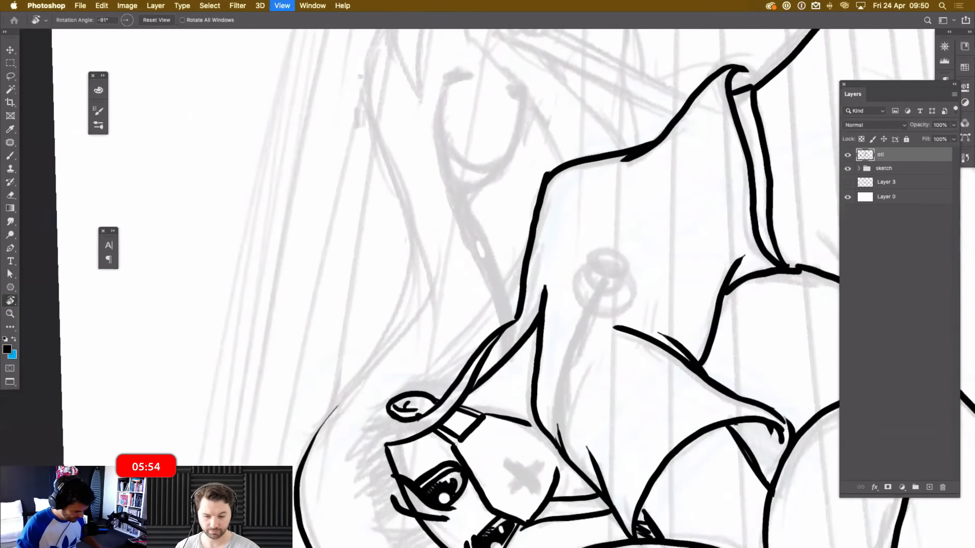
pyautogui.press('super+minus')
pyautogui.press('b')
pyautogui.moveTo(350, 424)
pyautogui.mouseDown()
pyautogui.moveTo(408, 316)
pyautogui.moveTo(406, 341)
pyautogui.moveTo(420, 321)
pyautogui.mouseUp()
pyautogui.press('Escape')
pyautogui.press('super+z')
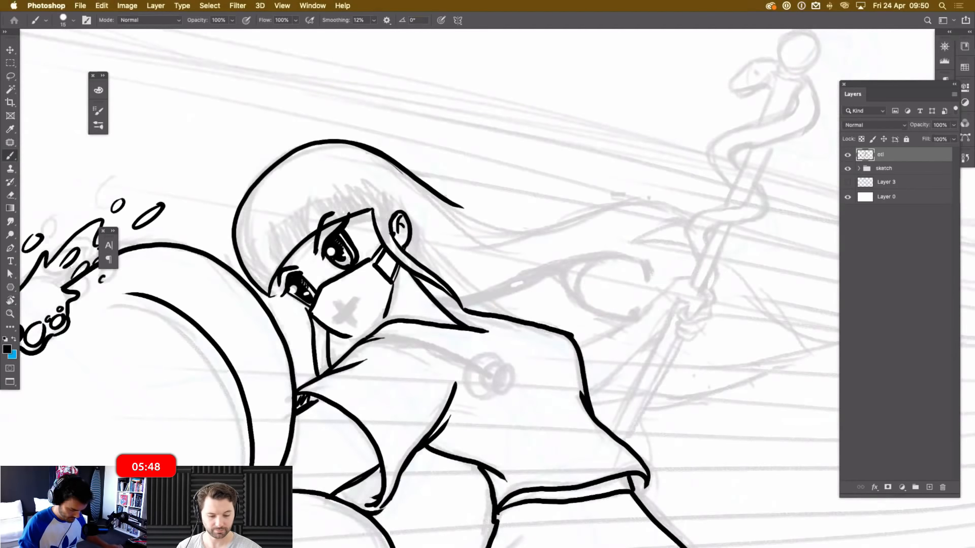
# Ink the long hair flowing back behind the staff, with forked pointed tips on its upper edge, end and underside.
pyautogui.press('r')
pyautogui.moveTo(563, 213)
pyautogui.mouseDown()
pyautogui.moveTo(415, 209)
pyautogui.moveTo(434, 249)
pyautogui.mouseUp()
pyautogui.press('e')
pyautogui.moveTo(427, 350)
pyautogui.mouseDown()
pyautogui.moveTo(412, 376)
pyautogui.moveTo(447, 321)
pyautogui.moveTo(425, 147)
pyautogui.moveTo(438, 123)
pyautogui.moveTo(459, 169)
pyautogui.moveTo(467, 123)
pyautogui.moveTo(463, 311)
pyautogui.mouseUp()
pyautogui.press('b')
pyautogui.moveTo(469, 251)
pyautogui.mouseDown()
pyautogui.moveTo(549, 141)
pyautogui.moveTo(543, 188)
pyautogui.moveTo(564, 130)
pyautogui.moveTo(583, 190)
pyautogui.moveTo(573, 291)
pyautogui.moveTo(592, 233)
pyautogui.moveTo(599, 324)
pyautogui.mouseUp()
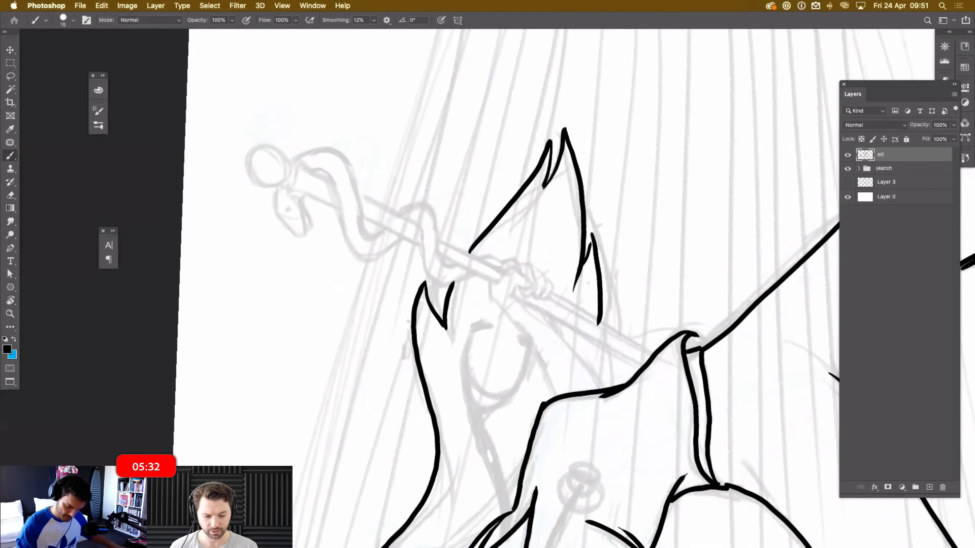
pyautogui.press('Escape')
pyautogui.moveTo(457, 284); pyautogui.dragTo(594, 249)
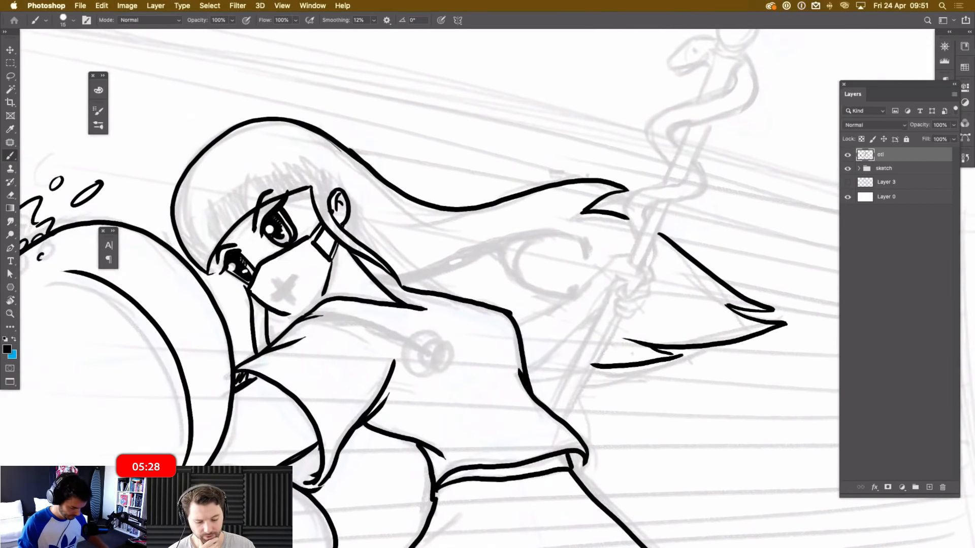
pyautogui.press('super+0')
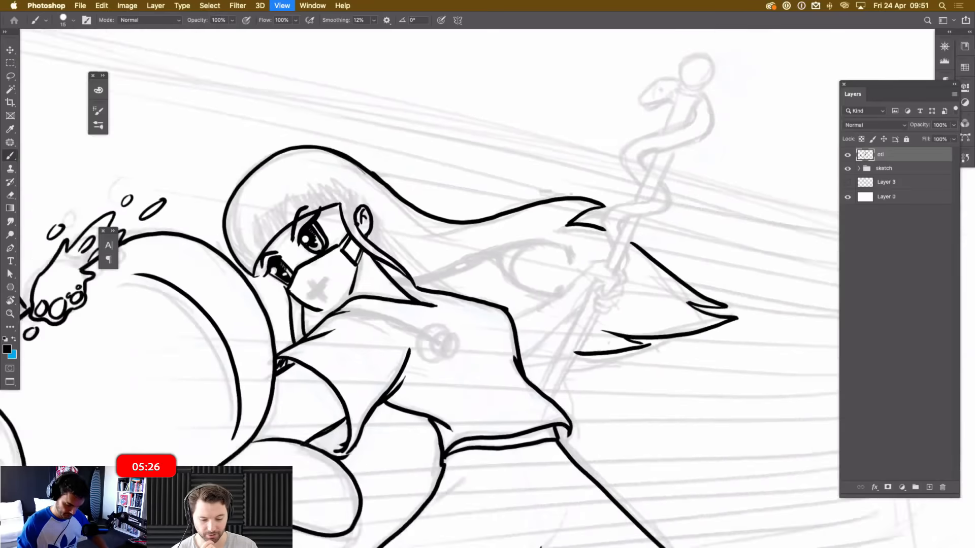
pyautogui.press('super+plus')
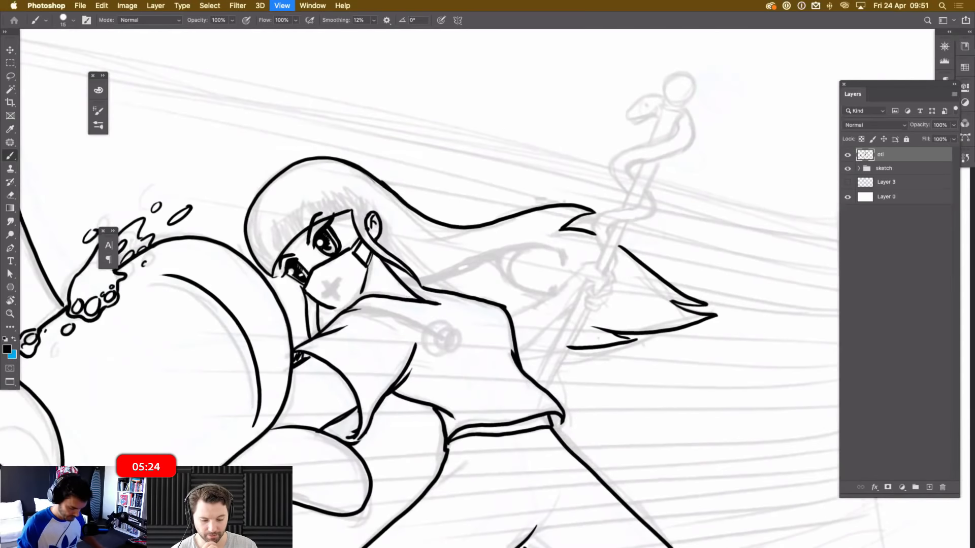
pyautogui.press('super+plus')
pyautogui.moveTo(488, 324); pyautogui.dragTo(493, 259)
pyautogui.moveTo(345, 224)
pyautogui.mouseDown()
pyautogui.moveTo(405, 214)
pyautogui.moveTo(466, 234)
pyautogui.moveTo(405, 210)
pyautogui.moveTo(347, 224)
pyautogui.mouseUp()
pyautogui.press('super+z')
pyautogui.moveTo(457, 284); pyautogui.dragTo(589, 289)
pyautogui.press('super+z')
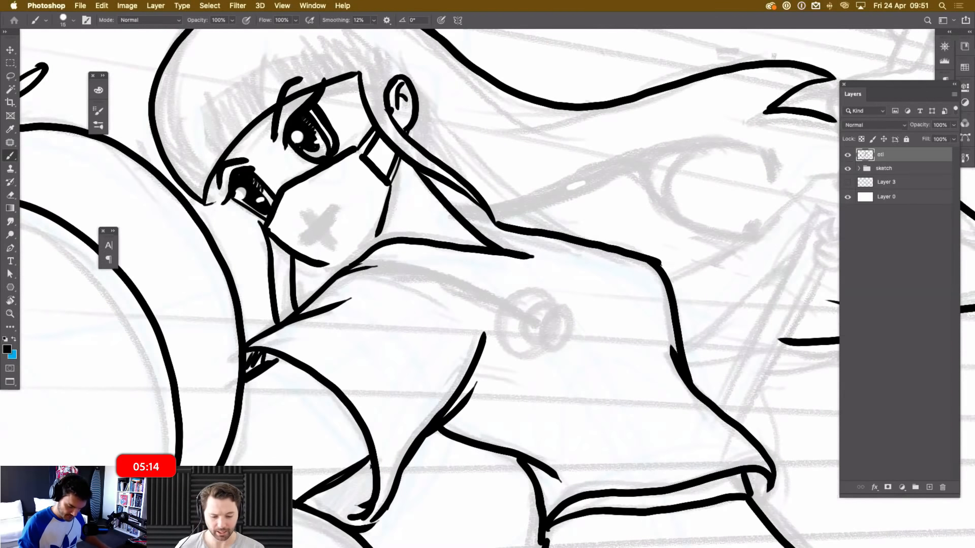
# Erase the start of the shirt's upper back line beside the side lock and re-ink it from the neck.
pyautogui.press('e')
pyautogui.click(502, 227)
pyautogui.moveTo(513, 228)
pyautogui.mouseDown()
pyautogui.moveTo(533, 232)
pyautogui.moveTo(528, 215)
pyautogui.moveTo(466, 220)
pyautogui.moveTo(558, 234)
pyautogui.mouseUp()
pyautogui.press('b')
pyautogui.press('super+z')
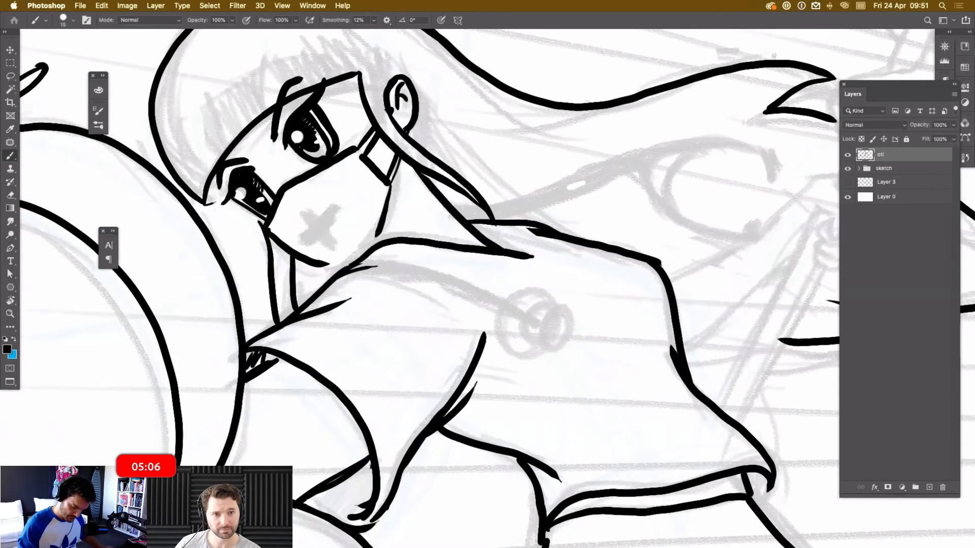
# Ink short pointed strand strokes in the fringe: one at its outer edge, one between the eyes and one above the nearer eye.
pyautogui.moveTo(457, 254); pyautogui.dragTo(585, 322)
pyautogui.moveTo(519, 252); pyautogui.dragTo(499, 314)
pyautogui.moveTo(447, 335); pyautogui.dragTo(485, 329)
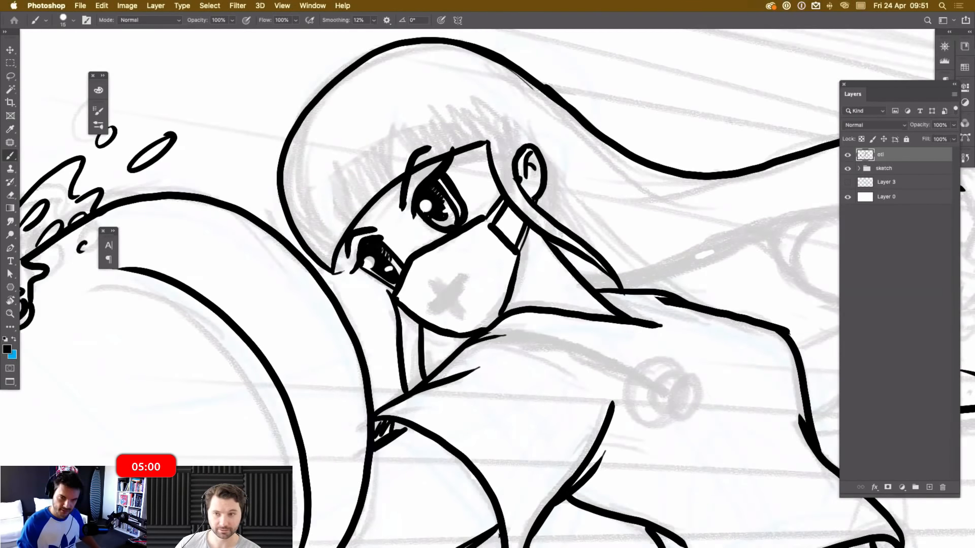
pyautogui.moveTo(337, 246)
pyautogui.mouseDown()
pyautogui.moveTo(313, 185)
pyautogui.moveTo(346, 234)
pyautogui.mouseUp()
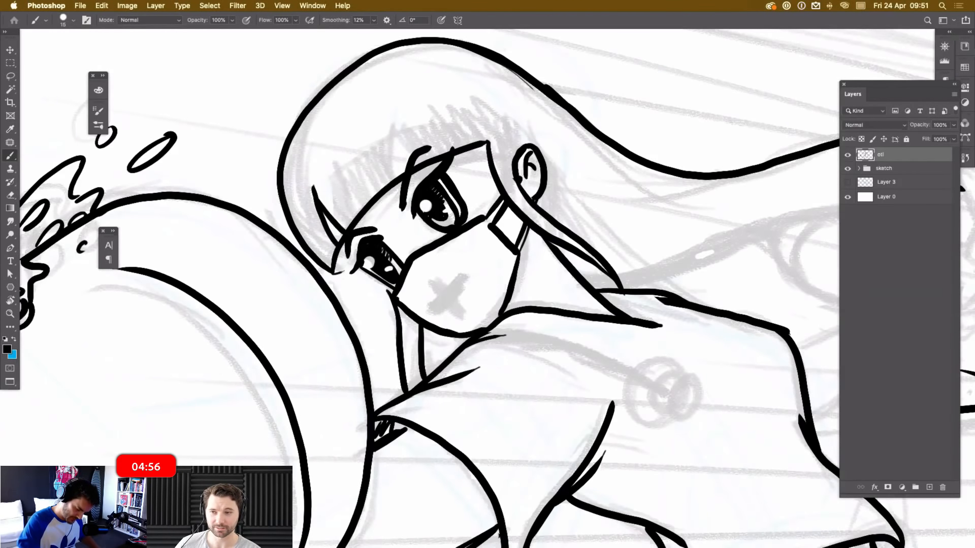
pyautogui.moveTo(392, 180)
pyautogui.mouseDown()
pyautogui.moveTo(374, 132)
pyautogui.moveTo(402, 175)
pyautogui.mouseUp()
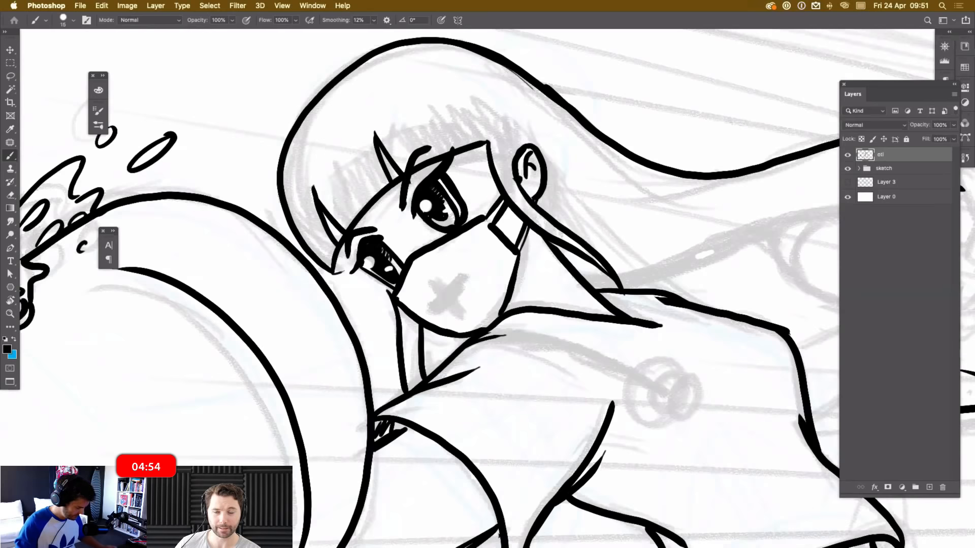
pyautogui.hotkey('ctrl', 'z')
pyautogui.hotkey('ctrl', 'z')
pyautogui.hotkey('ctrl', 'z')
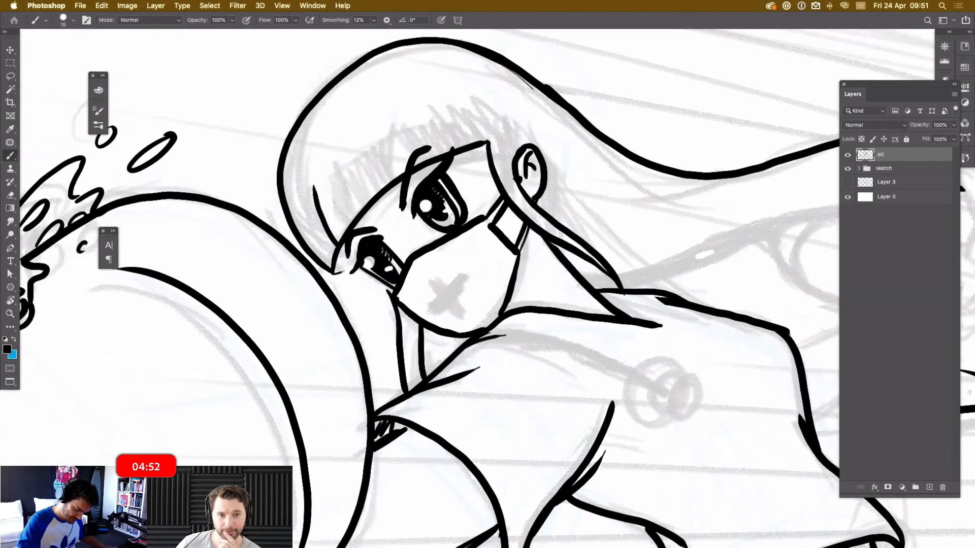
pyautogui.hotkey('ctrl', 'z')
pyautogui.moveTo(334, 248)
pyautogui.mouseDown()
pyautogui.moveTo(310, 203)
pyautogui.moveTo(339, 245)
pyautogui.moveTo(335, 159)
pyautogui.moveTo(367, 207)
pyautogui.mouseUp()
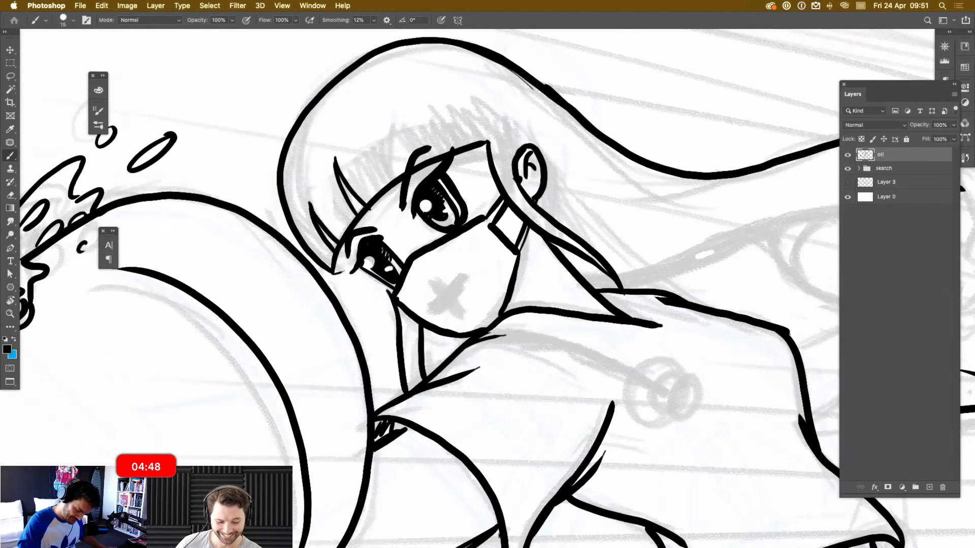
pyautogui.moveTo(440, 155); pyautogui.dragTo(416, 111)
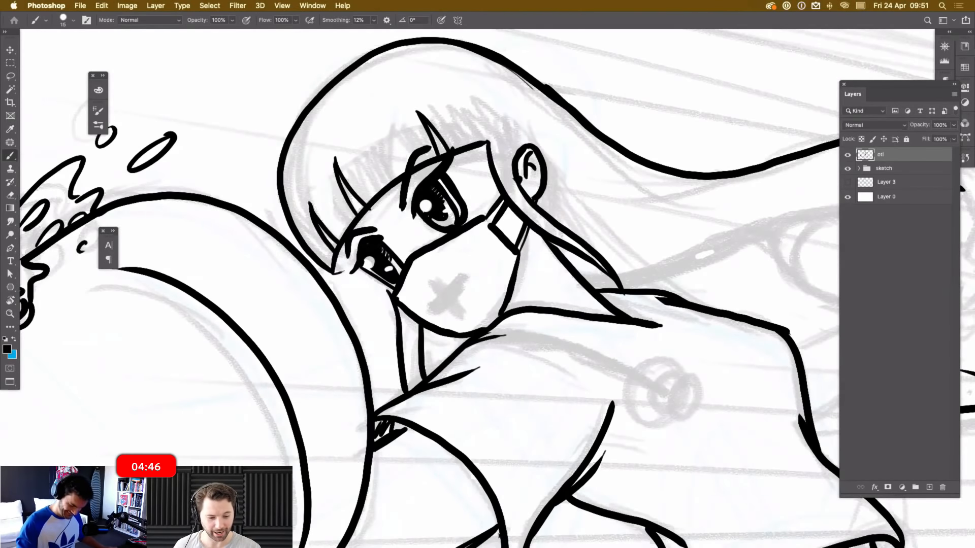
# Check how the new fringe strands read against the whole head and upper body at a smaller scale.
pyautogui.press('super+minus')
pyautogui.press('super+minus')
pyautogui.press('super+minus')
pyautogui.press('super+minus')
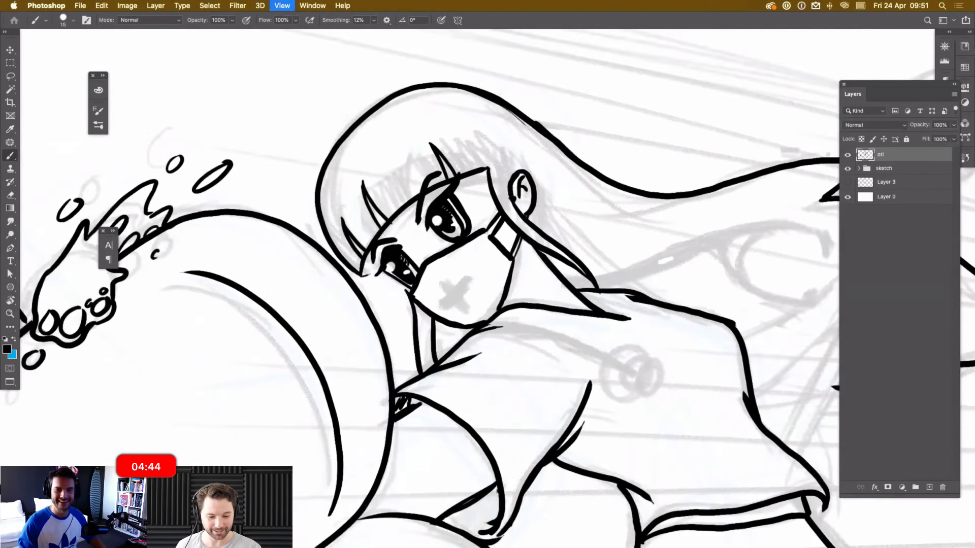
pyautogui.press('super+plus')
pyautogui.press('super+plus')
pyautogui.press('super+plus')
pyautogui.press('super+plus')
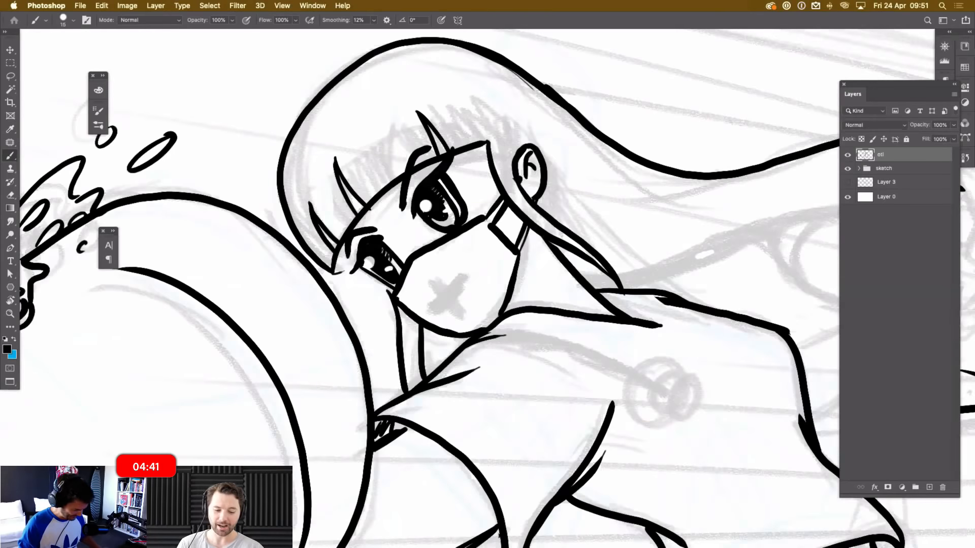
# Ink the stethoscope tube sweeping back from the collar with a thick line, with the canvas rotated for the stroke.
pyautogui.press('r')
pyautogui.moveTo(629, 325)
pyautogui.mouseDown()
pyautogui.moveTo(583, 177)
pyautogui.moveTo(565, 164)
pyautogui.mouseUp()
pyautogui.moveTo(508, 203)
pyautogui.mouseDown()
pyautogui.moveTo(398, 449)
pyautogui.moveTo(413, 388)
pyautogui.moveTo(417, 227)
pyautogui.mouseUp()
pyautogui.press('b')
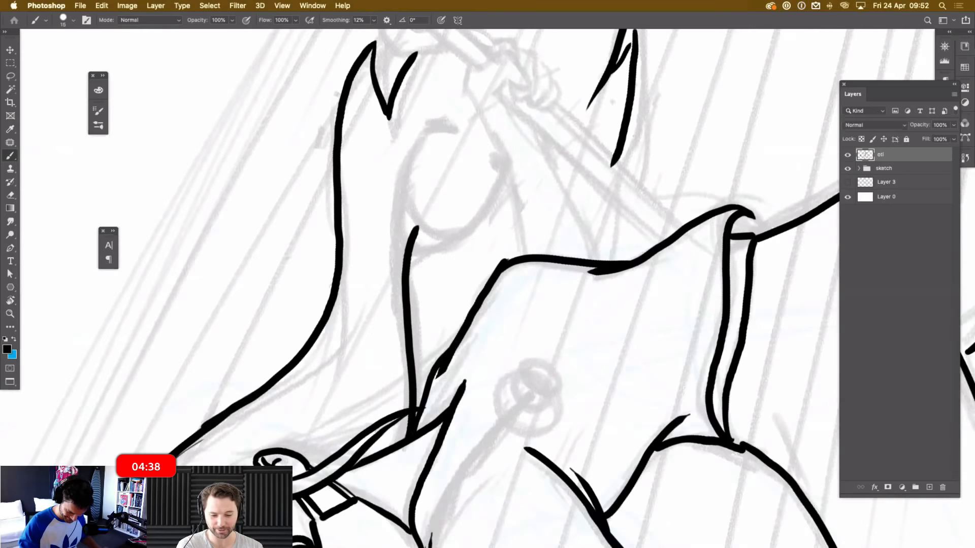
pyautogui.moveTo(417, 407)
pyautogui.mouseDown()
pyautogui.moveTo(411, 288)
pyautogui.moveTo(420, 229)
pyautogui.mouseUp()
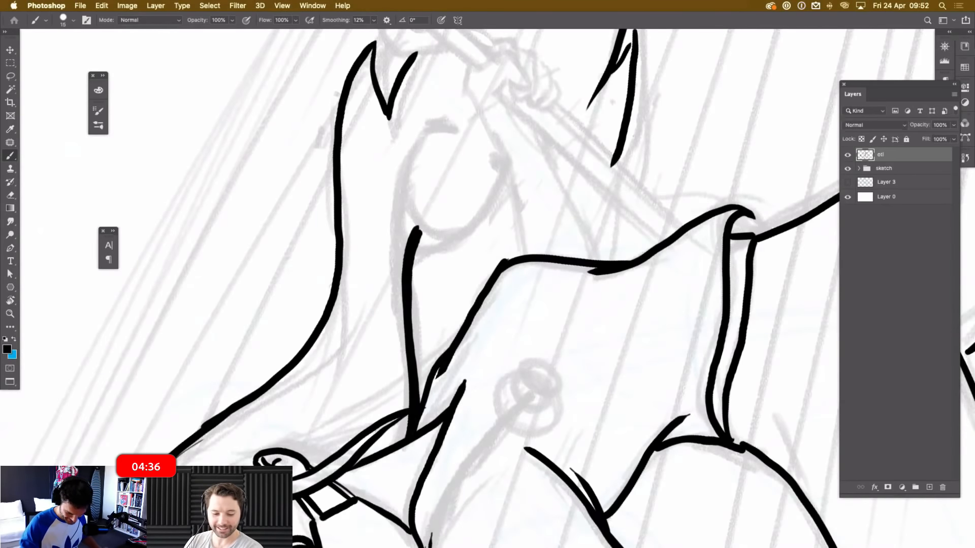
# Ink the stethoscope's U-shaped fork at the end of the tube and thicken both of its arms.
pyautogui.moveTo(432, 274)
pyautogui.mouseDown()
pyautogui.moveTo(497, 386)
pyautogui.moveTo(517, 253)
pyautogui.moveTo(526, 246)
pyautogui.mouseUp()
pyautogui.moveTo(494, 383)
pyautogui.mouseDown()
pyautogui.moveTo(522, 388)
pyautogui.moveTo(567, 346)
pyautogui.moveTo(598, 290)
pyautogui.mouseUp()
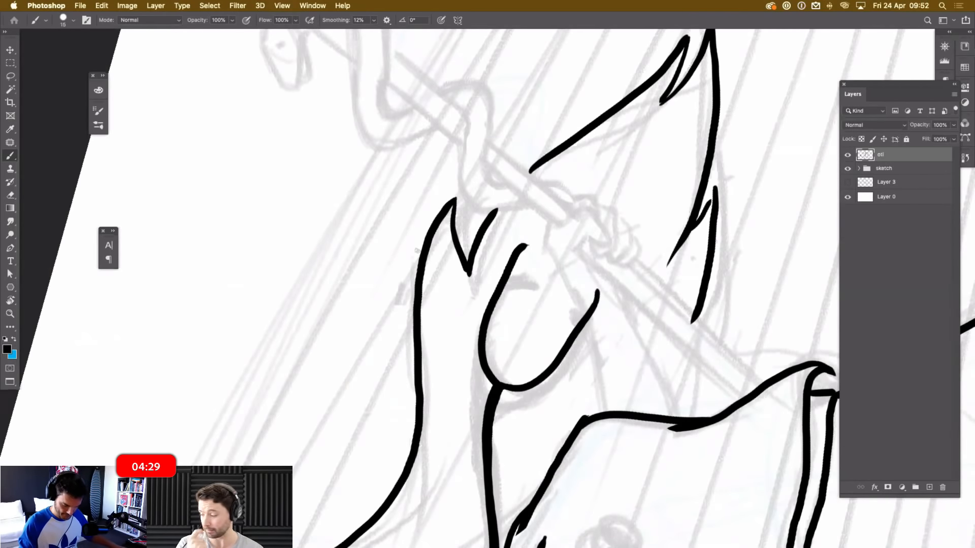
pyautogui.press('Escape')
pyautogui.moveTo(422, 305)
pyautogui.mouseDown()
pyautogui.moveTo(402, 340)
pyautogui.moveTo(408, 353)
pyautogui.moveTo(418, 309)
pyautogui.moveTo(397, 317)
pyautogui.mouseUp()
pyautogui.press('r')
pyautogui.moveTo(513, 284); pyautogui.dragTo(472, 239)
pyautogui.press('b')
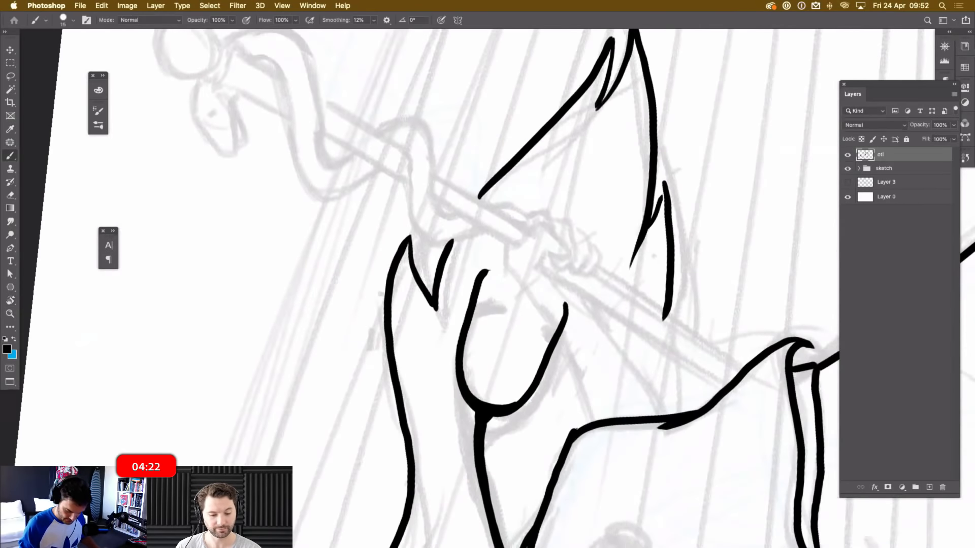
pyautogui.moveTo(485, 274)
pyautogui.mouseDown()
pyautogui.moveTo(464, 345)
pyautogui.moveTo(472, 395)
pyautogui.moveTo(517, 402)
pyautogui.moveTo(564, 306)
pyautogui.mouseUp()
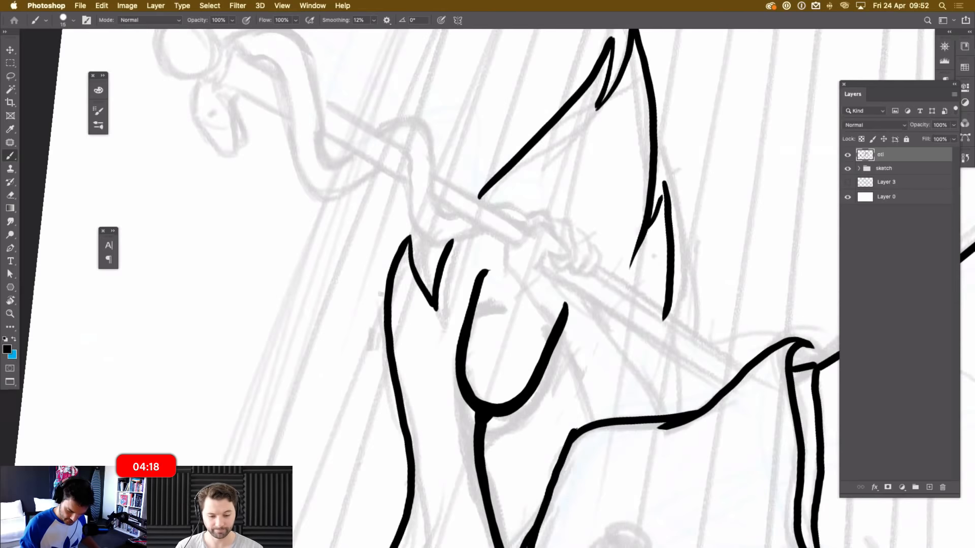
pyautogui.press('Escape')
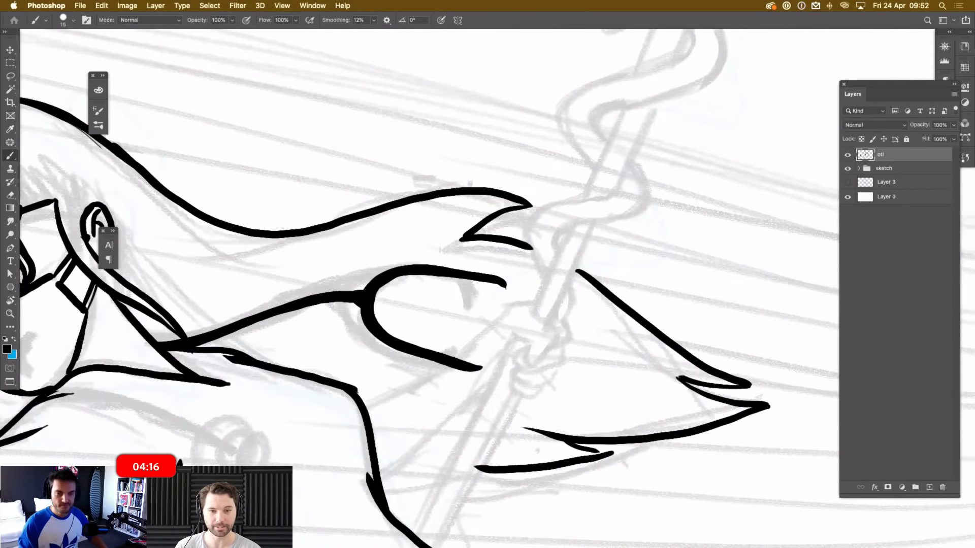
# Ink the two rounded ear tips on the stethoscope fork and a thin curved line inside its bend.
pyautogui.press('super+minus')
pyautogui.press('super+plus')
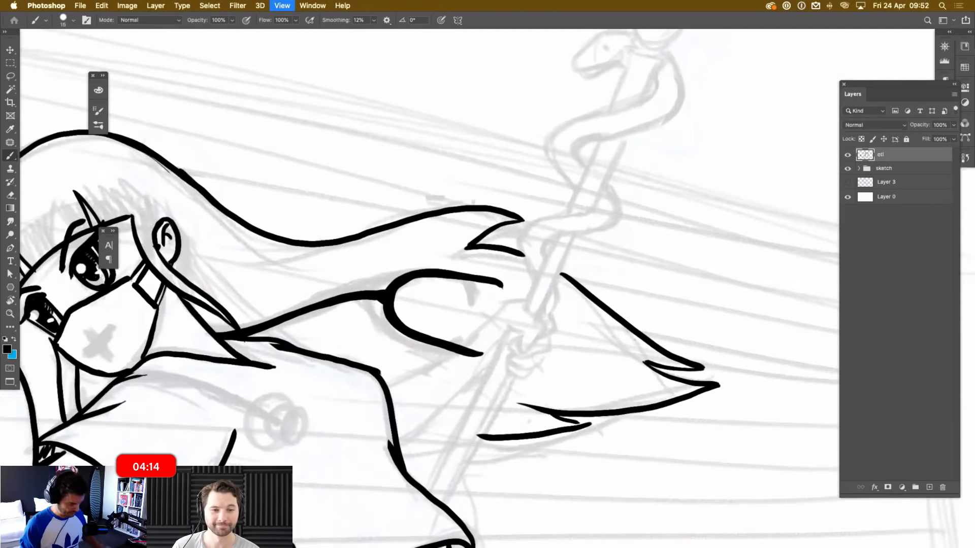
pyautogui.press('super+plus')
pyautogui.press('super+minus')
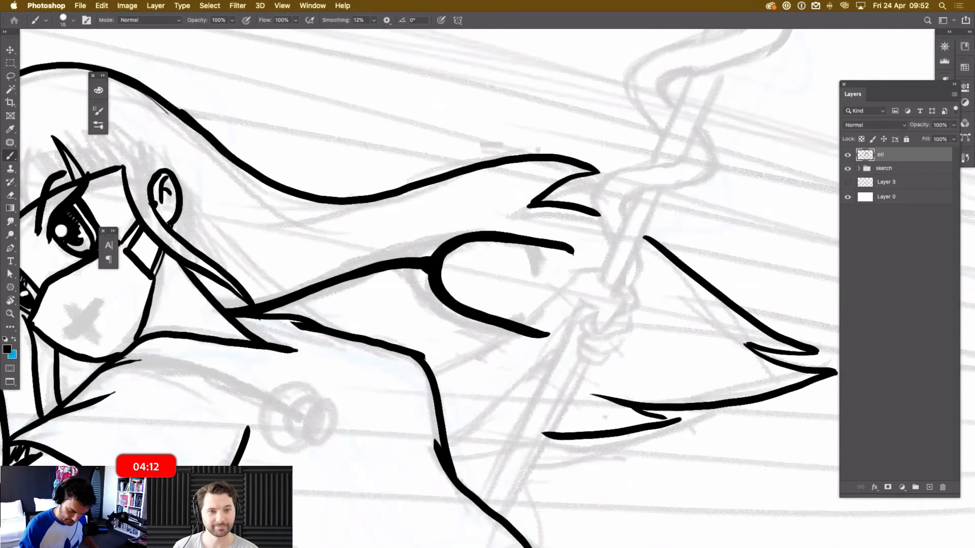
pyautogui.moveTo(570, 253)
pyautogui.mouseDown()
pyautogui.moveTo(575, 261)
pyautogui.moveTo(576, 251)
pyautogui.mouseUp()
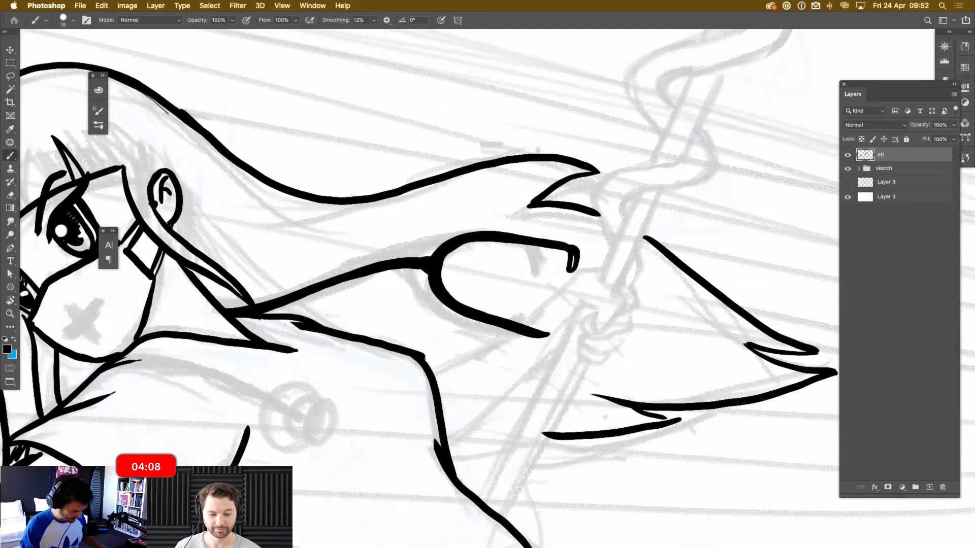
pyautogui.press('e')
pyautogui.press('b')
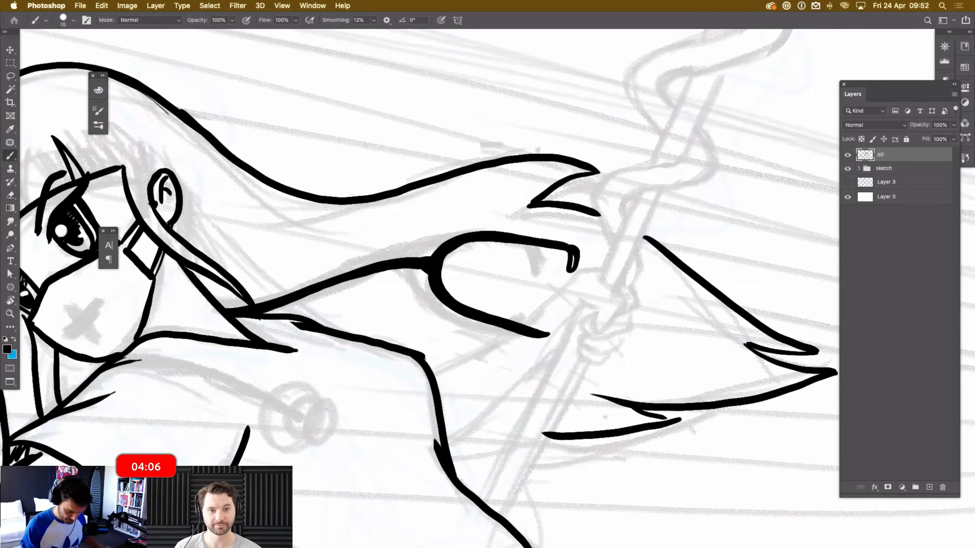
pyautogui.moveTo(550, 329)
pyautogui.mouseDown()
pyautogui.moveTo(558, 333)
pyautogui.moveTo(545, 337)
pyautogui.moveTo(558, 327)
pyautogui.mouseUp()
pyautogui.moveTo(477, 242)
pyautogui.mouseDown()
pyautogui.moveTo(449, 271)
pyautogui.moveTo(461, 304)
pyautogui.mouseUp()
pyautogui.moveTo(563, 250); pyautogui.dragTo(568, 270)
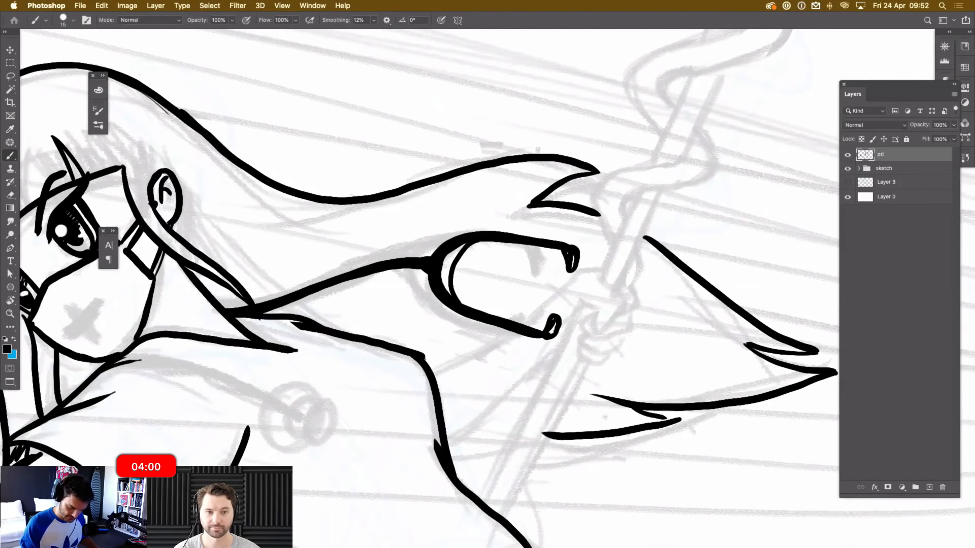
# Ink the outstretched arm's line from the shirt's shoulder past the stethoscope fork to the wrist.
pyautogui.press('super+plus')
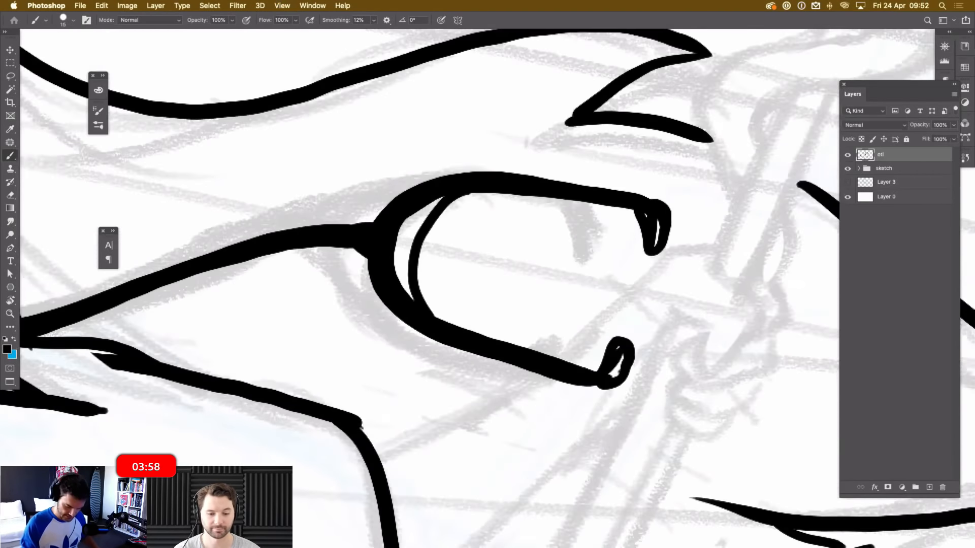
pyautogui.moveTo(457, 375); pyautogui.dragTo(457, 308)
pyautogui.moveTo(377, 390)
pyautogui.mouseDown()
pyautogui.moveTo(530, 318)
pyautogui.moveTo(584, 278)
pyautogui.moveTo(665, 192)
pyautogui.moveTo(725, 182)
pyautogui.mouseUp()
pyautogui.moveTo(523, 320); pyautogui.dragTo(545, 308)
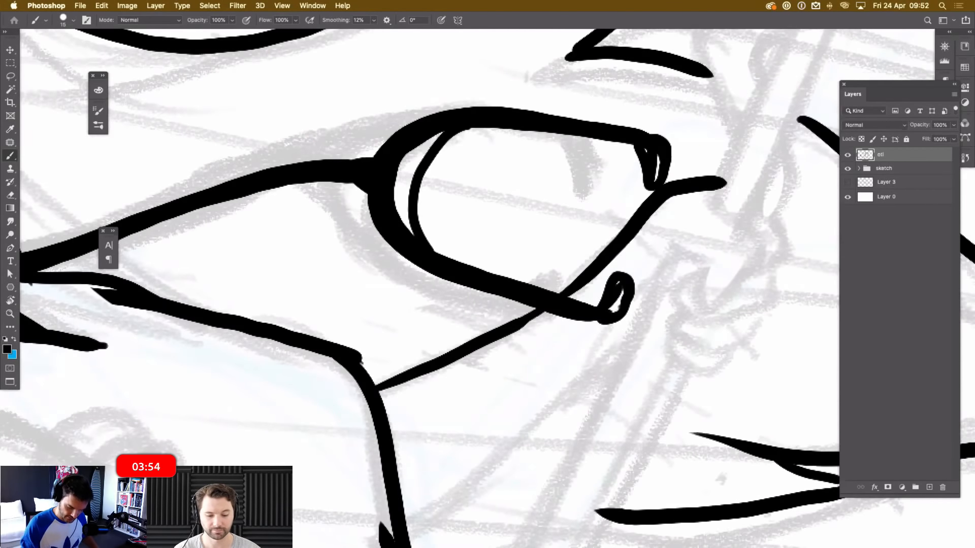
# Ink the fist gripping the staff, with its fingers and a short piece of shaft above it.
pyautogui.press('super+minus')
pyautogui.moveTo(599, 244)
pyautogui.mouseDown()
pyautogui.moveTo(622, 265)
pyautogui.moveTo(620, 278)
pyautogui.moveTo(595, 300)
pyautogui.moveTo(594, 272)
pyautogui.moveTo(577, 263)
pyautogui.moveTo(552, 334)
pyautogui.mouseUp()
pyautogui.moveTo(613, 226)
pyautogui.mouseDown()
pyautogui.moveTo(576, 316)
pyautogui.moveTo(625, 245)
pyautogui.moveTo(589, 325)
pyautogui.moveTo(598, 350)
pyautogui.moveTo(564, 344)
pyautogui.moveTo(573, 376)
pyautogui.moveTo(593, 381)
pyautogui.moveTo(559, 389)
pyautogui.moveTo(553, 373)
pyautogui.moveTo(561, 397)
pyautogui.moveTo(553, 384)
pyautogui.moveTo(628, 220)
pyautogui.mouseUp()
pyautogui.moveTo(624, 186)
pyautogui.mouseDown()
pyautogui.moveTo(603, 203)
pyautogui.moveTo(523, 378)
pyautogui.mouseUp()
pyautogui.moveTo(629, 228); pyautogui.dragTo(546, 382)
pyautogui.press('super+z')
pyautogui.press('super+z')
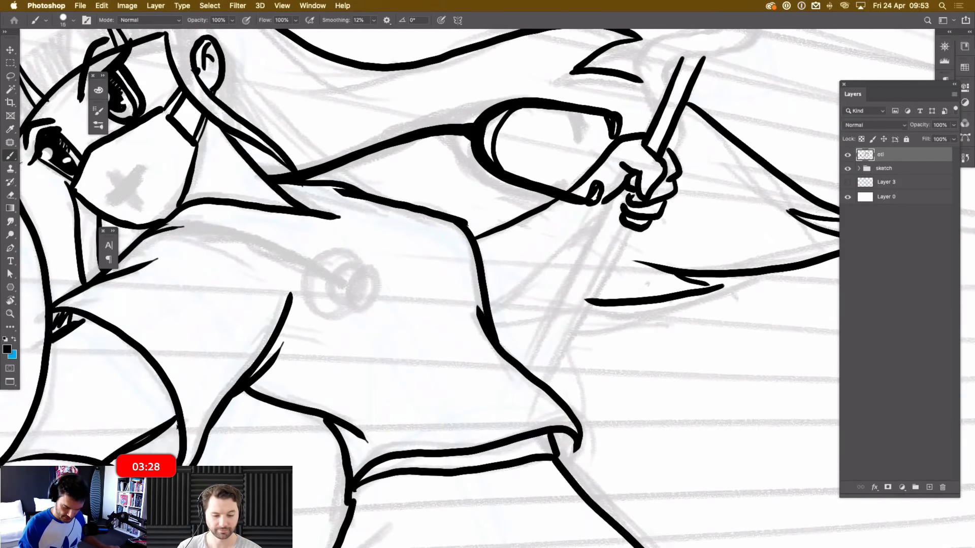
pyautogui.moveTo(627, 226); pyautogui.dragTo(548, 382)
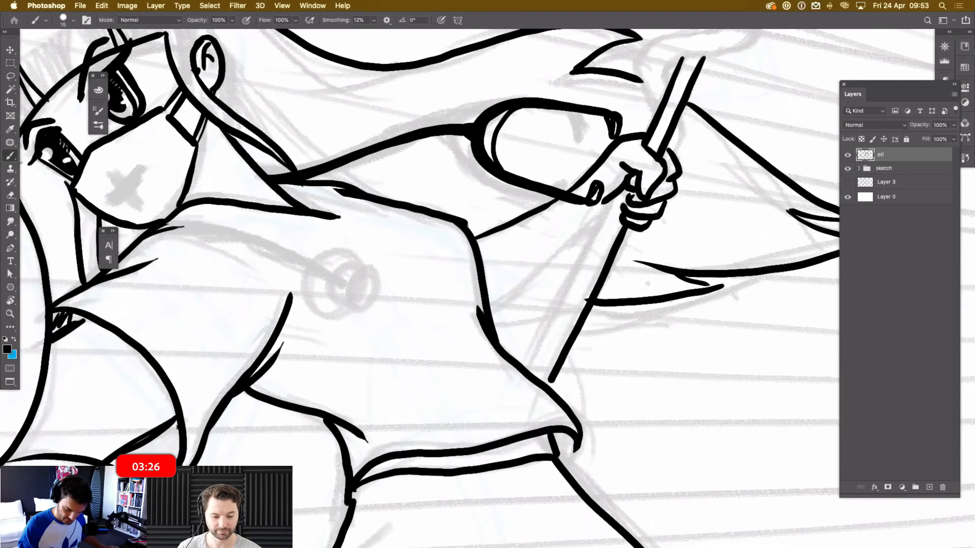
pyautogui.press('super+z')
# Ink the staff's two parallel edges from the shirt's back to the fist and from the fist up to the sketched knob.
pyautogui.moveTo(624, 226); pyautogui.dragTo(544, 382)
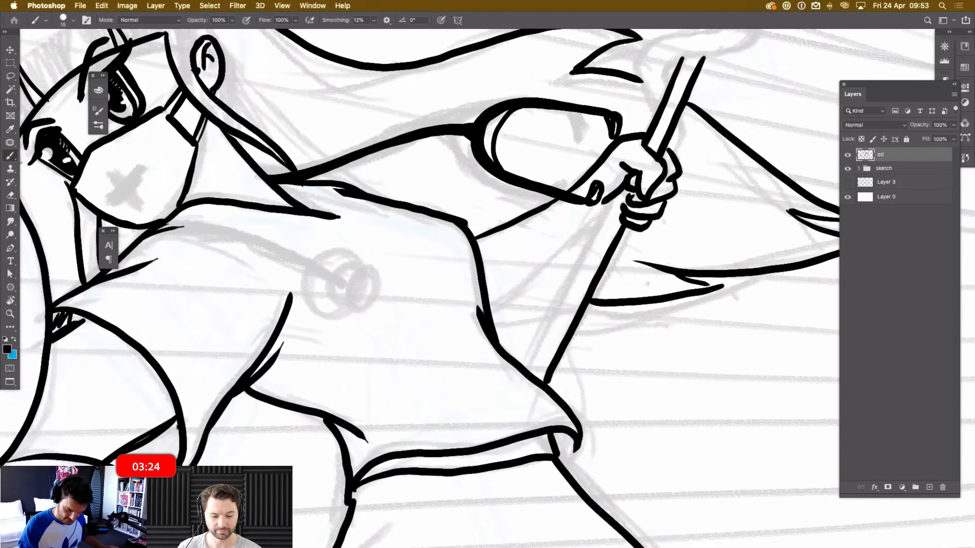
pyautogui.moveTo(619, 197); pyautogui.dragTo(527, 373)
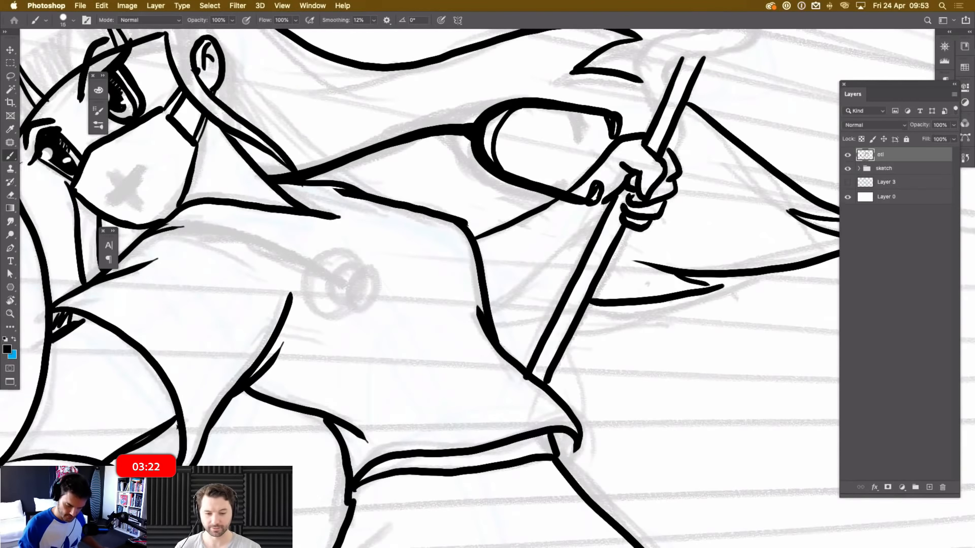
pyautogui.moveTo(528, 152)
pyautogui.mouseDown()
pyautogui.moveTo(373, 496)
pyautogui.moveTo(384, 432)
pyautogui.mouseUp()
pyautogui.moveTo(629, 121); pyautogui.dragTo(518, 398)
pyautogui.moveTo(657, 128); pyautogui.dragTo(525, 423)
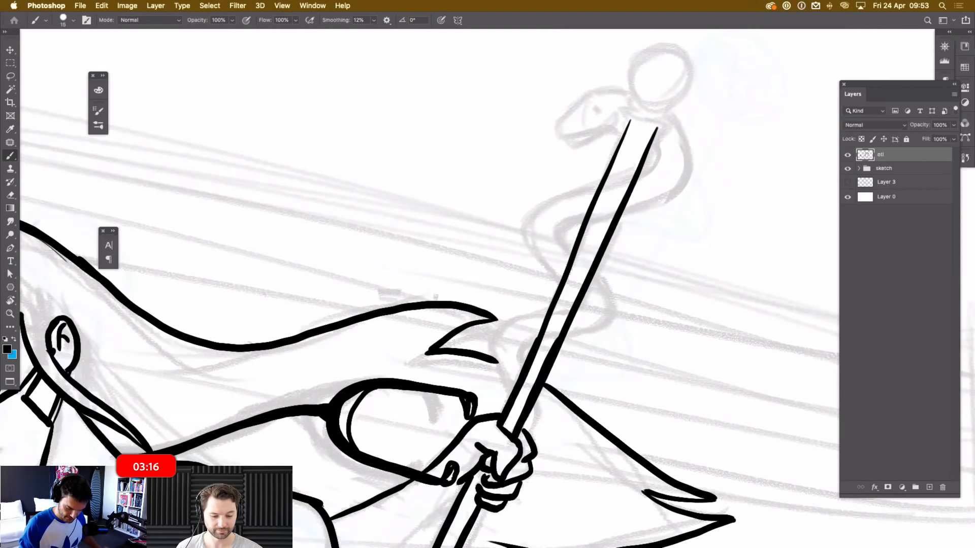
# Ink the snake's body winding up the staff and erase the overlapping lines so its coils pass in front of and behind the shaft.
pyautogui.moveTo(537, 434)
pyautogui.mouseDown()
pyautogui.moveTo(517, 356)
pyautogui.moveTo(534, 341)
pyautogui.moveTo(599, 325)
pyautogui.moveTo(617, 296)
pyautogui.moveTo(567, 229)
pyautogui.moveTo(680, 183)
pyautogui.moveTo(690, 148)
pyautogui.moveTo(675, 120)
pyautogui.mouseUp()
pyautogui.moveTo(509, 401)
pyautogui.mouseDown()
pyautogui.moveTo(494, 341)
pyautogui.moveTo(518, 320)
pyautogui.moveTo(583, 303)
pyautogui.moveTo(528, 228)
pyautogui.moveTo(541, 203)
pyautogui.moveTo(651, 163)
pyautogui.mouseUp()
pyautogui.press('e')
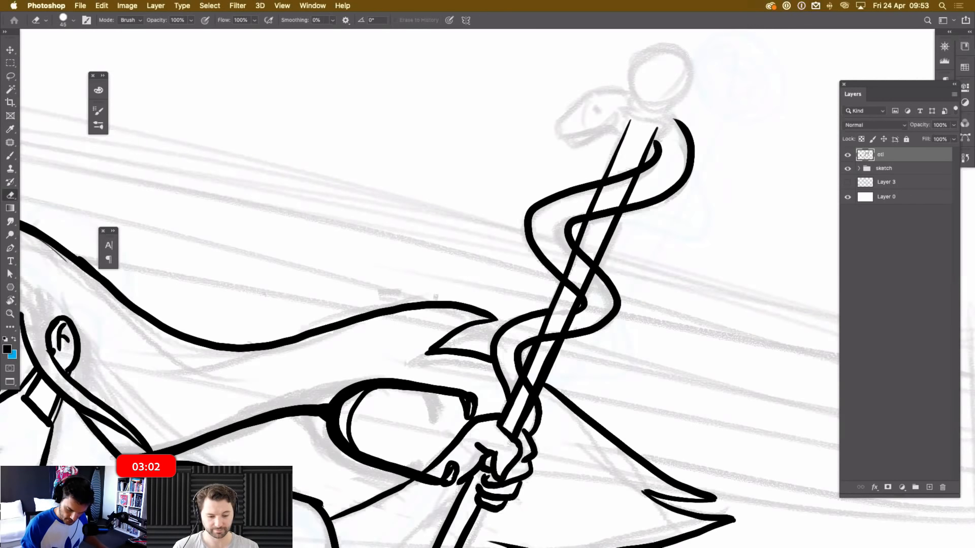
pyautogui.moveTo(599, 193)
pyautogui.mouseDown()
pyautogui.moveTo(631, 184)
pyautogui.moveTo(593, 204)
pyautogui.moveTo(633, 199)
pyautogui.mouseUp()
pyautogui.moveTo(584, 257)
pyautogui.mouseDown()
pyautogui.moveTo(570, 287)
pyautogui.moveTo(569, 274)
pyautogui.moveTo(588, 262)
pyautogui.moveTo(583, 277)
pyautogui.mouseUp()
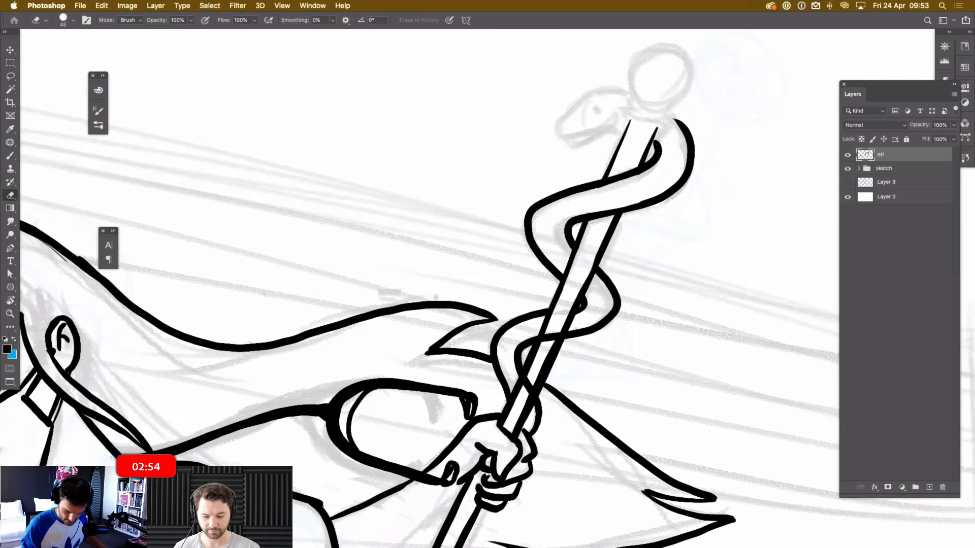
pyautogui.moveTo(542, 328)
pyautogui.mouseDown()
pyautogui.moveTo(574, 317)
pyautogui.moveTo(572, 327)
pyautogui.moveTo(575, 309)
pyautogui.mouseUp()
pyautogui.press('b')
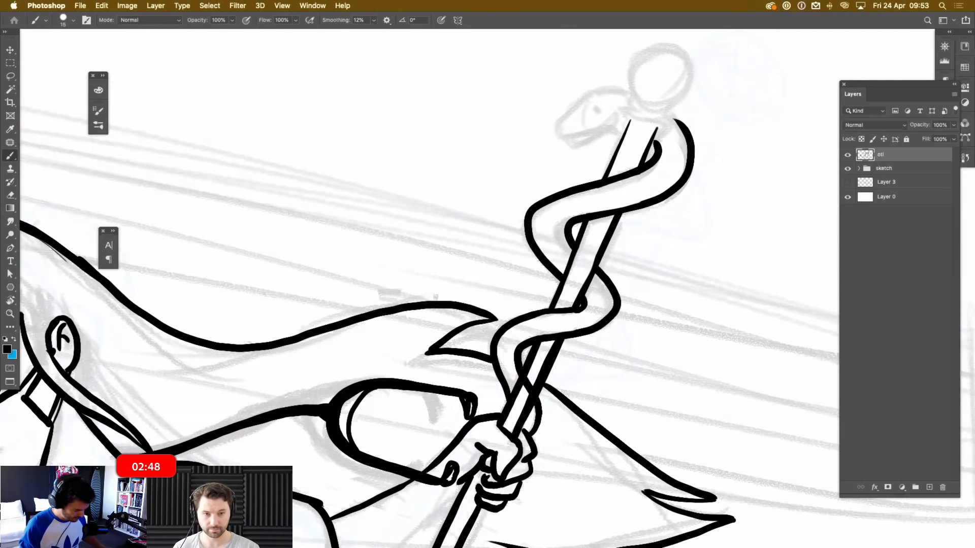
# Erase the snake line crossing the staff just above the fist, so the lowest coil passes behind the shaft.
pyautogui.press('e')
pyautogui.moveTo(518, 383); pyautogui.dragTo(515, 395)
pyautogui.moveTo(528, 405); pyautogui.dragTo(523, 421)
pyautogui.moveTo(522, 382)
pyautogui.mouseDown()
pyautogui.moveTo(529, 407)
pyautogui.moveTo(531, 399)
pyautogui.mouseUp()
pyautogui.press('super+z')
pyautogui.press('super+z')
pyautogui.press('super+z')
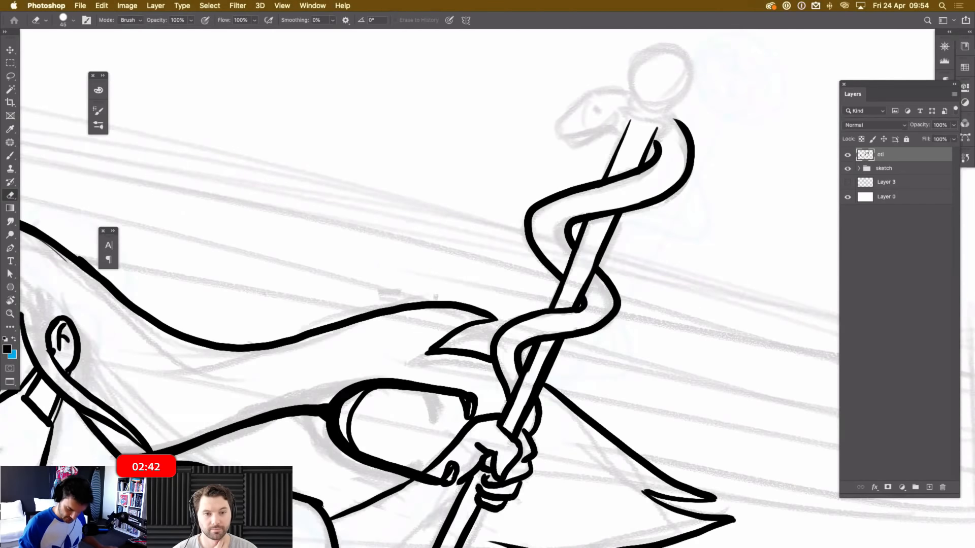
# Ink the round knob on top of the staff and the small collar joining it to the shaft.
pyautogui.press('b')
pyautogui.moveTo(629, 122); pyautogui.dragTo(598, 244)
pyautogui.moveTo(596, 236)
pyautogui.mouseDown()
pyautogui.moveTo(595, 251)
pyautogui.moveTo(630, 251)
pyautogui.moveTo(629, 242)
pyautogui.mouseUp()
pyautogui.moveTo(631, 252)
pyautogui.mouseDown()
pyautogui.moveTo(599, 229)
pyautogui.moveTo(635, 235)
pyautogui.moveTo(609, 221)
pyautogui.moveTo(610, 175)
pyautogui.moveTo(647, 172)
pyautogui.moveTo(660, 206)
pyautogui.moveTo(641, 229)
pyautogui.moveTo(569, 211)
pyautogui.moveTo(530, 259)
pyautogui.mouseUp()
pyautogui.press('super+z')
pyautogui.press('super+z')
pyautogui.press('super+z')
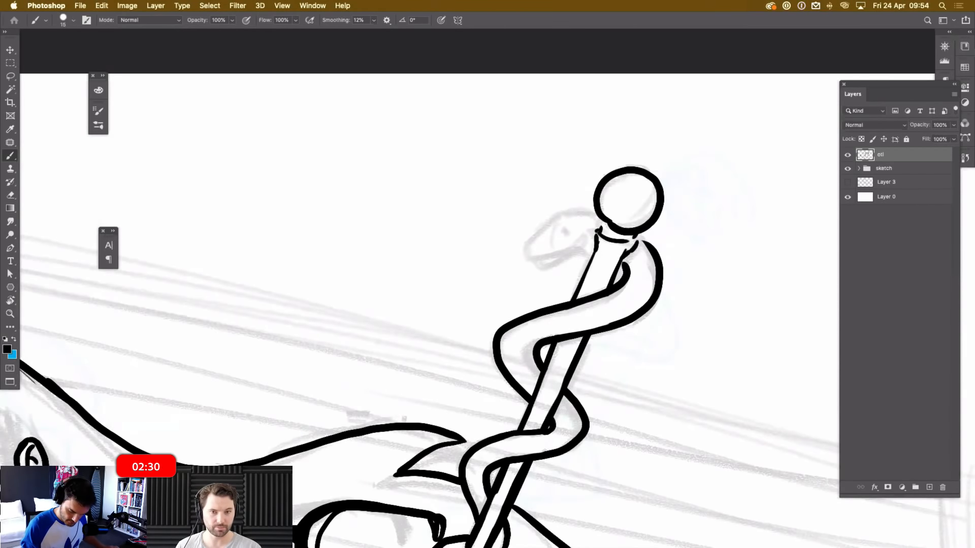
# Ink the snake's open-mouthed head with fang, eye and forked tongue, and close the gaps in the lines under the staff's knob.
pyautogui.moveTo(523, 254)
pyautogui.mouseDown()
pyautogui.moveTo(581, 244)
pyautogui.moveTo(546, 268)
pyautogui.moveTo(526, 250)
pyautogui.moveTo(552, 217)
pyautogui.moveTo(576, 213)
pyautogui.mouseUp()
pyautogui.moveTo(580, 247)
pyautogui.mouseDown()
pyautogui.moveTo(552, 276)
pyautogui.moveTo(593, 248)
pyautogui.mouseUp()
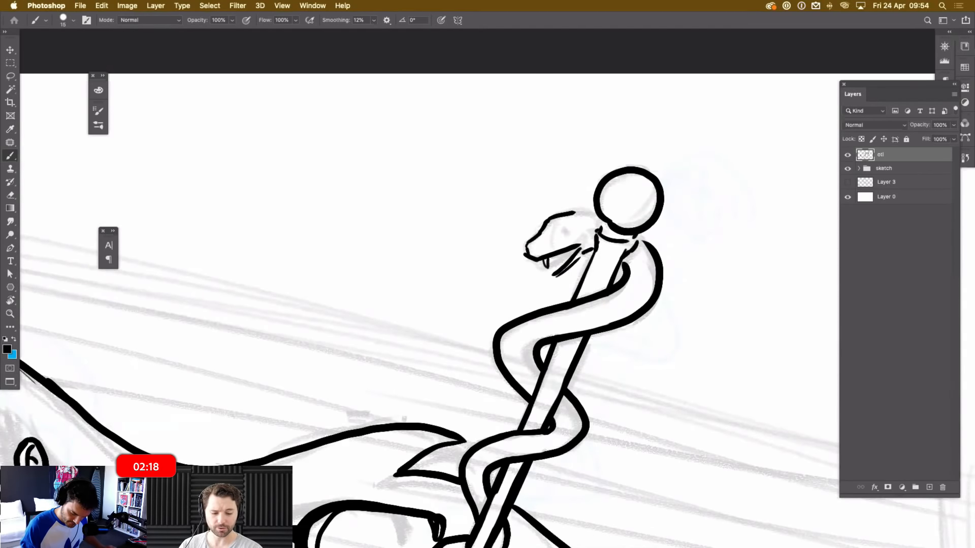
pyautogui.moveTo(556, 272)
pyautogui.mouseDown()
pyautogui.moveTo(542, 276)
pyautogui.moveTo(550, 264)
pyautogui.mouseUp()
pyautogui.moveTo(568, 212); pyautogui.dragTo(598, 218)
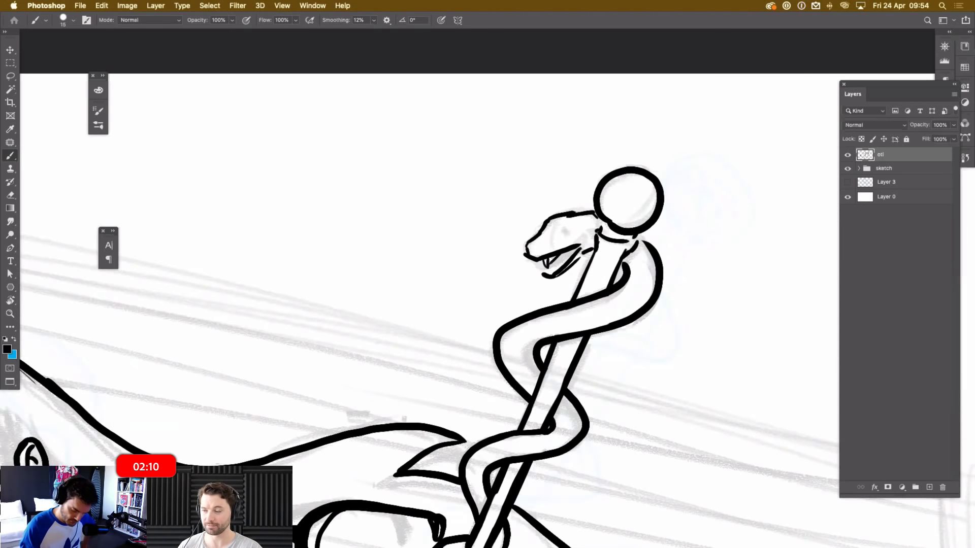
pyautogui.moveTo(570, 232); pyautogui.dragTo(570, 237)
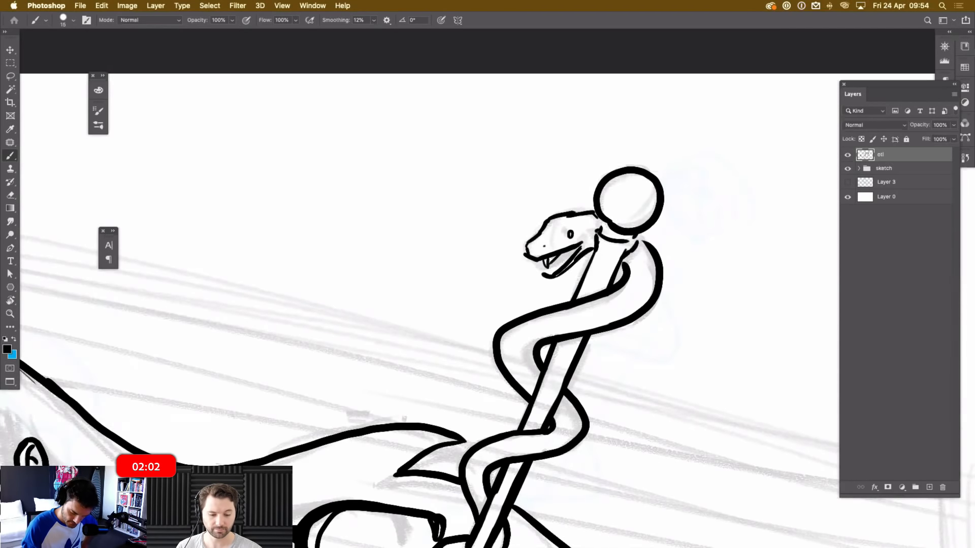
pyautogui.moveTo(641, 234)
pyautogui.mouseDown()
pyautogui.moveTo(657, 253)
pyautogui.moveTo(623, 254)
pyautogui.moveTo(603, 226)
pyautogui.moveTo(612, 230)
pyautogui.mouseUp()
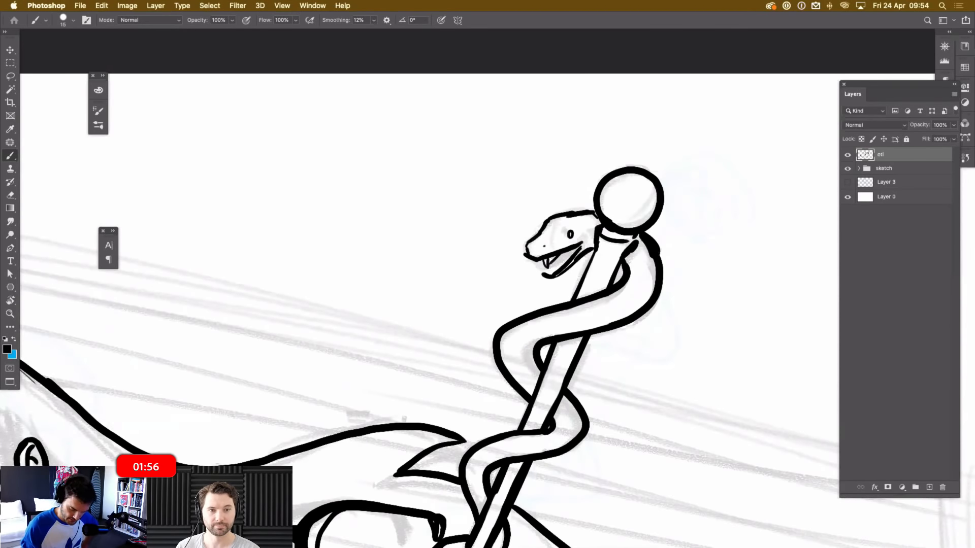
pyautogui.moveTo(568, 252); pyautogui.dragTo(531, 283)
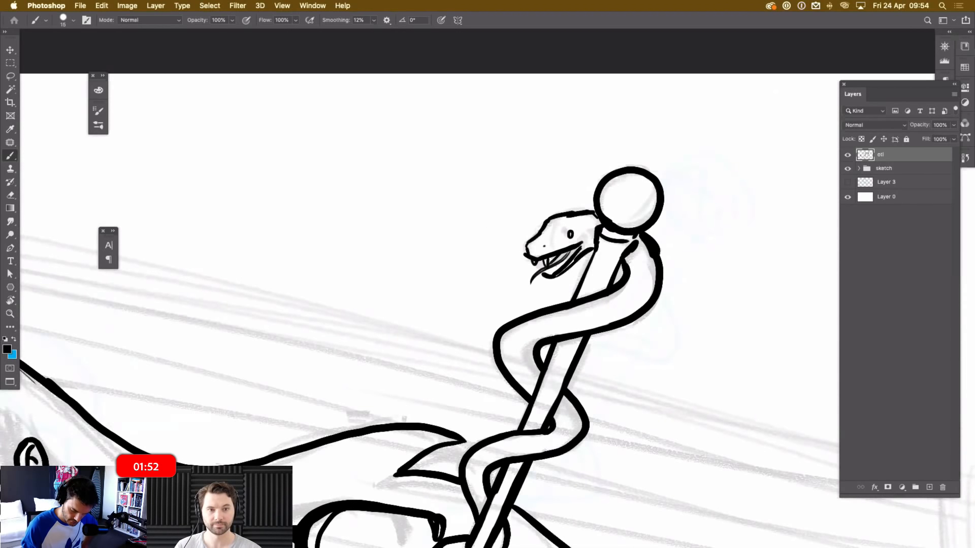
# Erase the upper contour of the snake's snout and re-ink it with a flatter slope from nose to crown.
pyautogui.press('e')
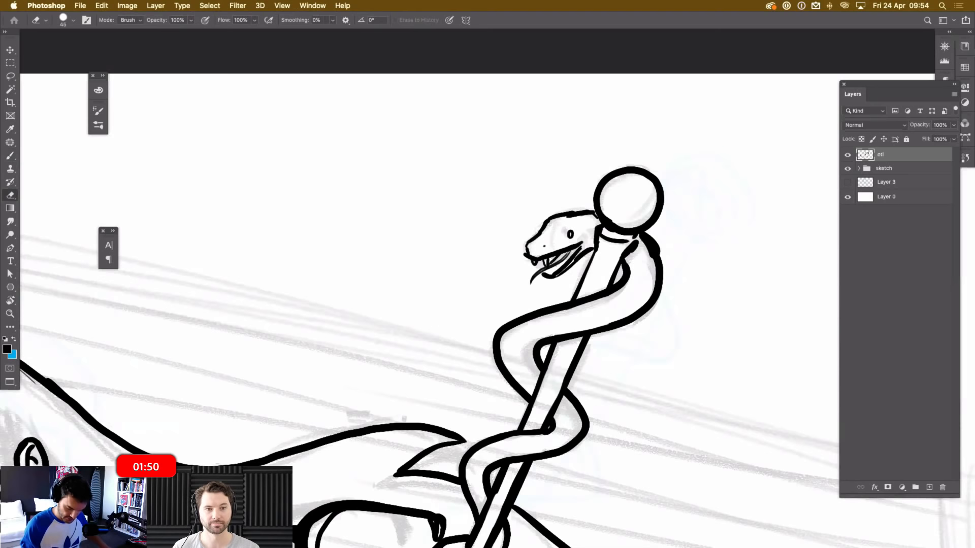
pyautogui.moveTo(583, 241)
pyautogui.mouseDown()
pyautogui.moveTo(567, 246)
pyautogui.moveTo(575, 212)
pyautogui.mouseUp()
pyautogui.press('b')
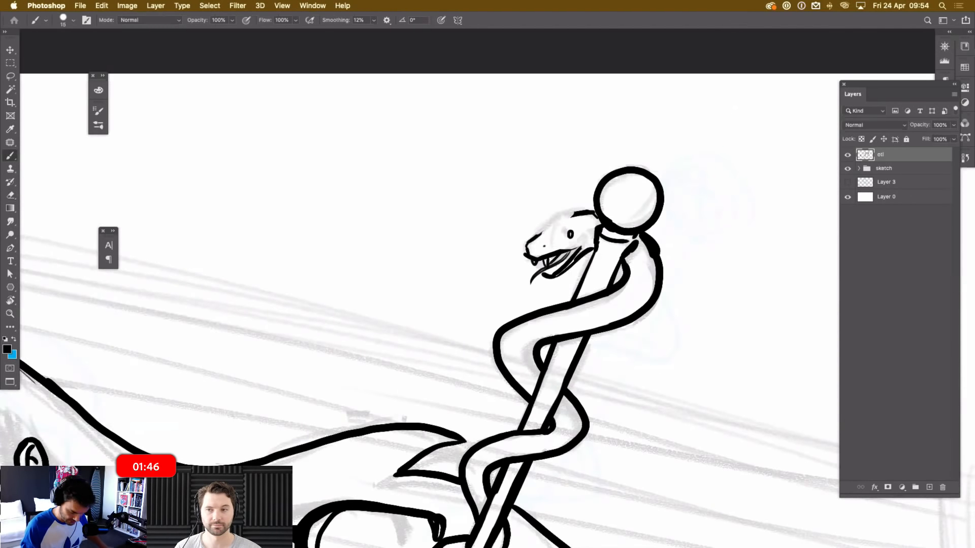
pyautogui.moveTo(528, 238); pyautogui.dragTo(576, 212)
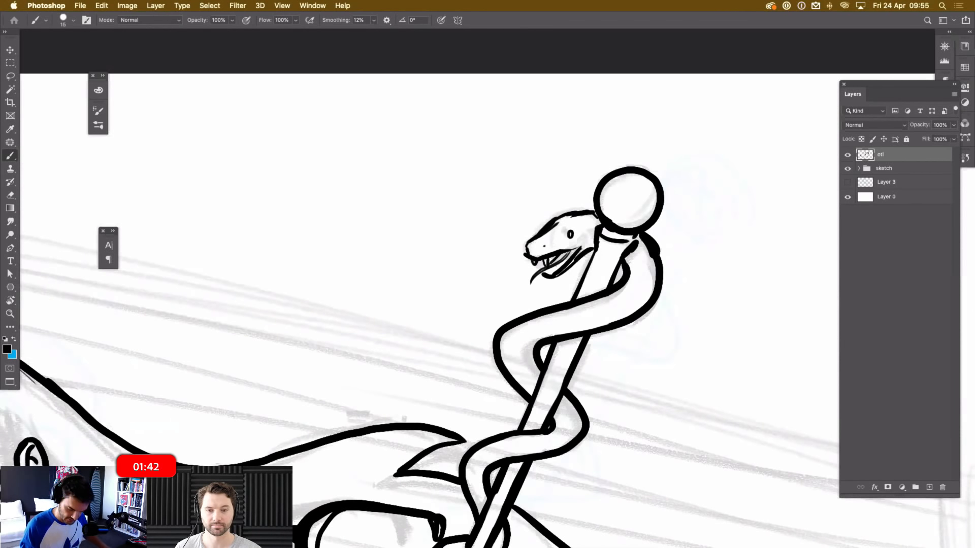
# Erase and re-ink the snake's eye as a small upright oval, and thicken the head's upper contour and the staff's edge below it.
pyautogui.press('e')
pyautogui.moveTo(570, 230); pyautogui.dragTo(571, 238)
pyautogui.press('b')
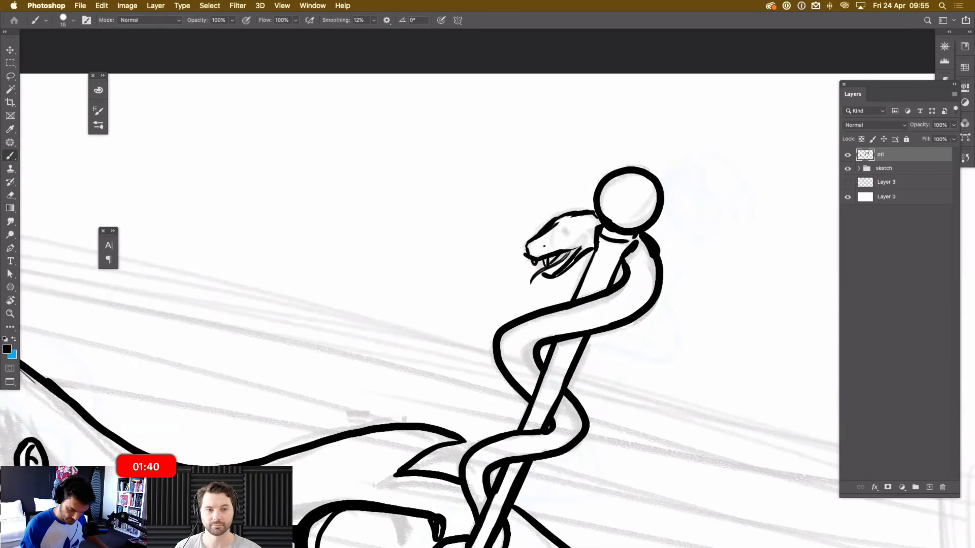
pyautogui.moveTo(576, 230); pyautogui.dragTo(577, 237)
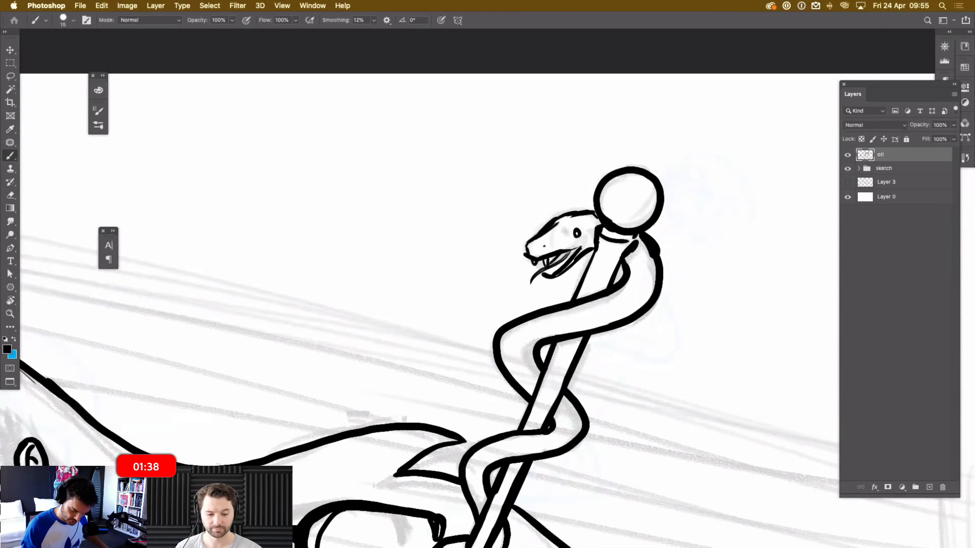
pyautogui.hotkey('ctrl', 'z')
pyautogui.moveTo(570, 230); pyautogui.dragTo(571, 238)
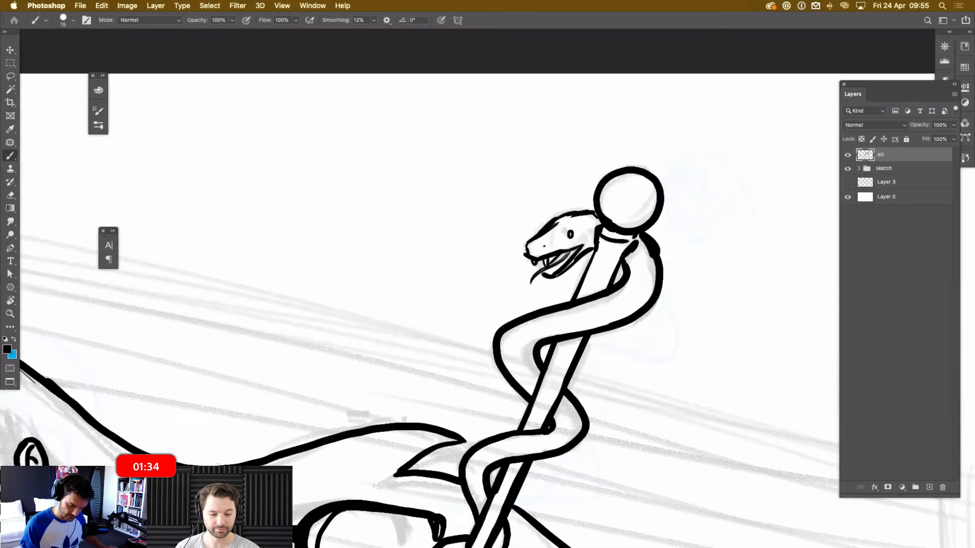
pyautogui.moveTo(557, 221)
pyautogui.mouseDown()
pyautogui.moveTo(572, 216)
pyautogui.moveTo(592, 269)
pyautogui.moveTo(571, 308)
pyautogui.mouseUp()
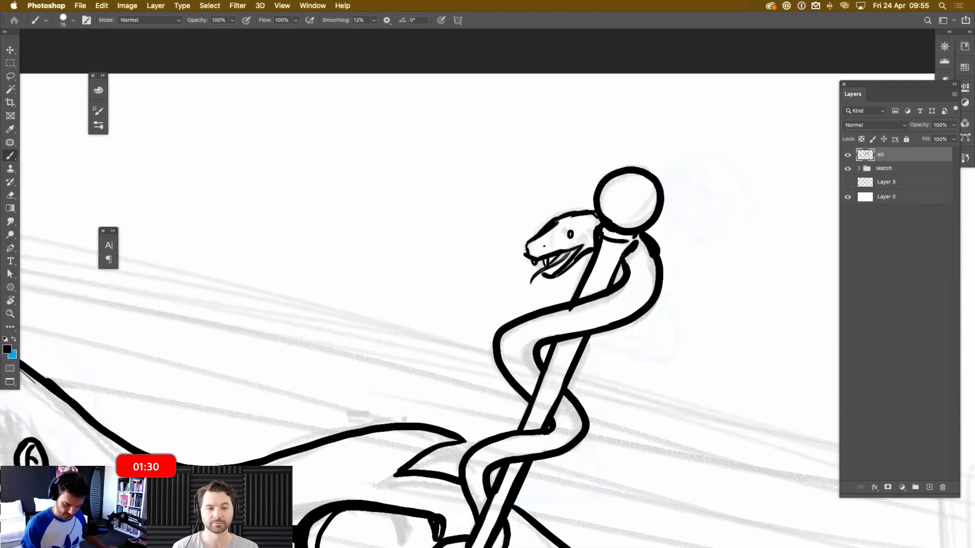
# Ink the lower edge of the raised forearm from the fist on the staff down to the shirt's back.
pyautogui.press('super+minus')
pyautogui.press('super+minus')
pyautogui.press('super+minus')
pyautogui.press('super+minus')
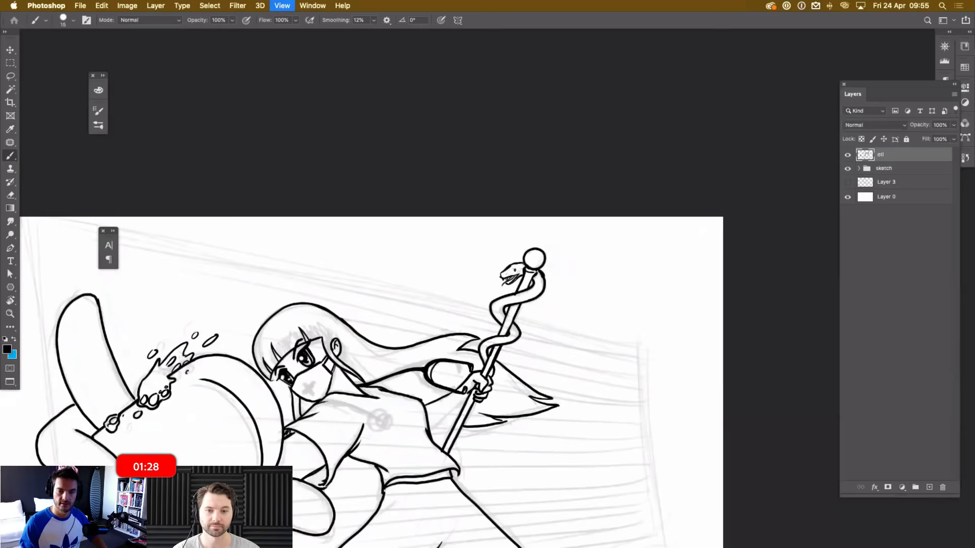
pyautogui.press('super+equal')
pyautogui.press('super+equal')
pyautogui.press('super+equal')
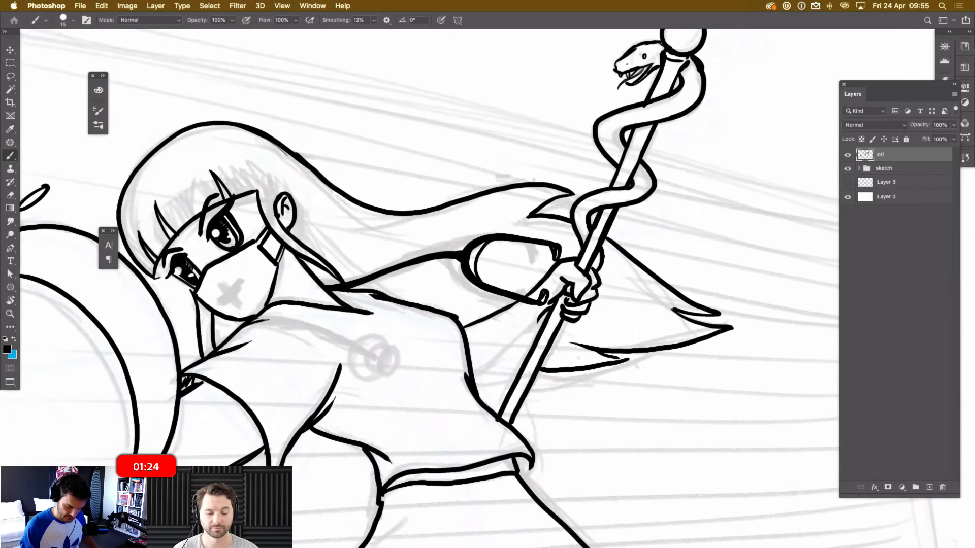
pyautogui.moveTo(537, 321); pyautogui.dragTo(474, 384)
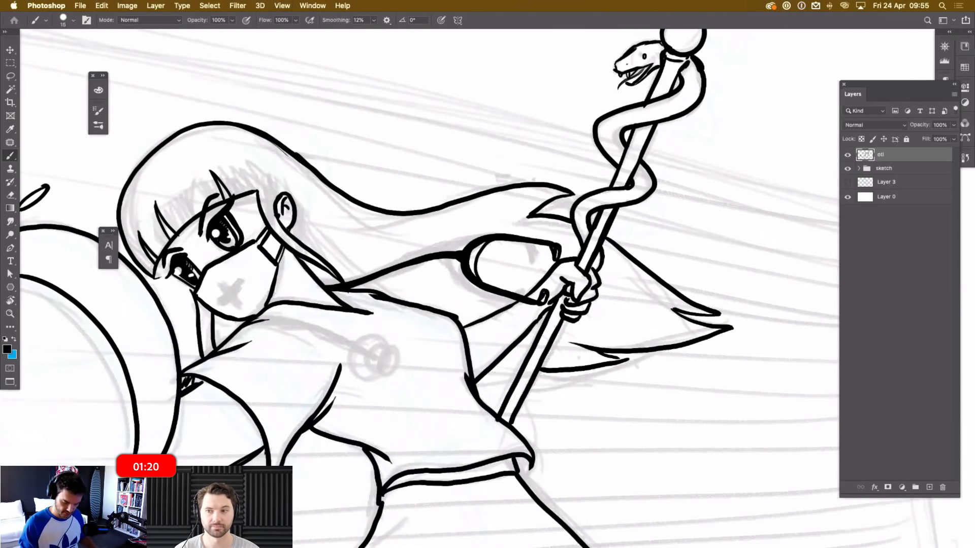
# Ink the hair strands showing behind the staff, between the forearm and the shirt's back.
pyautogui.scroll(-5, 478, 284)
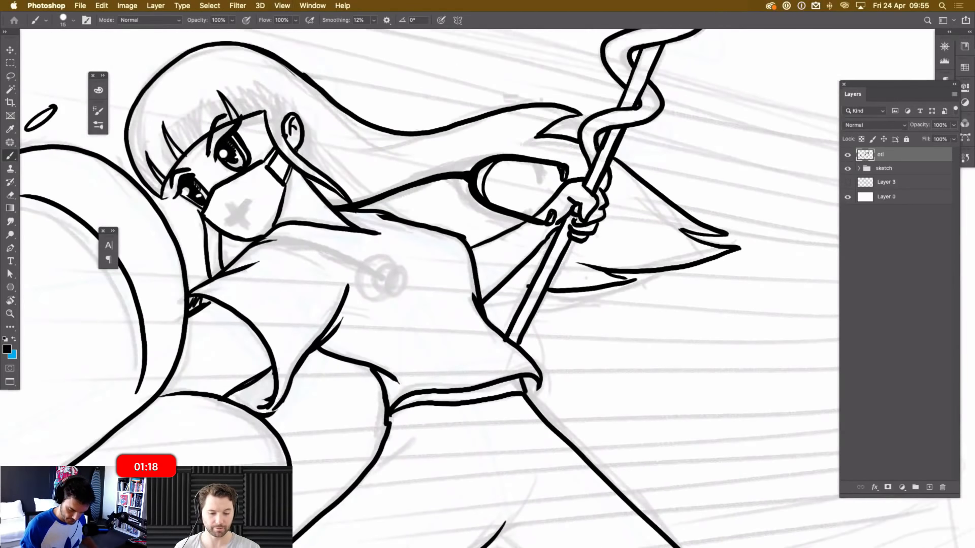
pyautogui.moveTo(528, 287)
pyautogui.mouseDown()
pyautogui.moveTo(504, 285)
pyautogui.moveTo(561, 301)
pyautogui.mouseUp()
pyautogui.moveTo(561, 301); pyautogui.dragTo(515, 315)
pyautogui.moveTo(442, 254); pyautogui.dragTo(482, 302)
pyautogui.moveTo(381, 204); pyautogui.dragTo(436, 275)
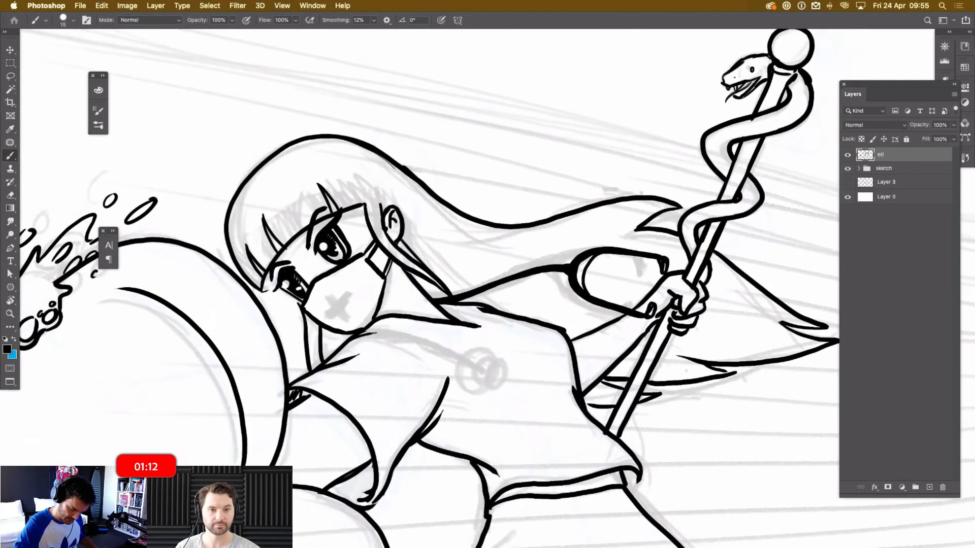
pyautogui.moveTo(408, 245)
pyautogui.mouseDown()
pyautogui.moveTo(453, 287)
pyautogui.moveTo(585, 245)
pyautogui.mouseUp()
pyautogui.press('super+0')
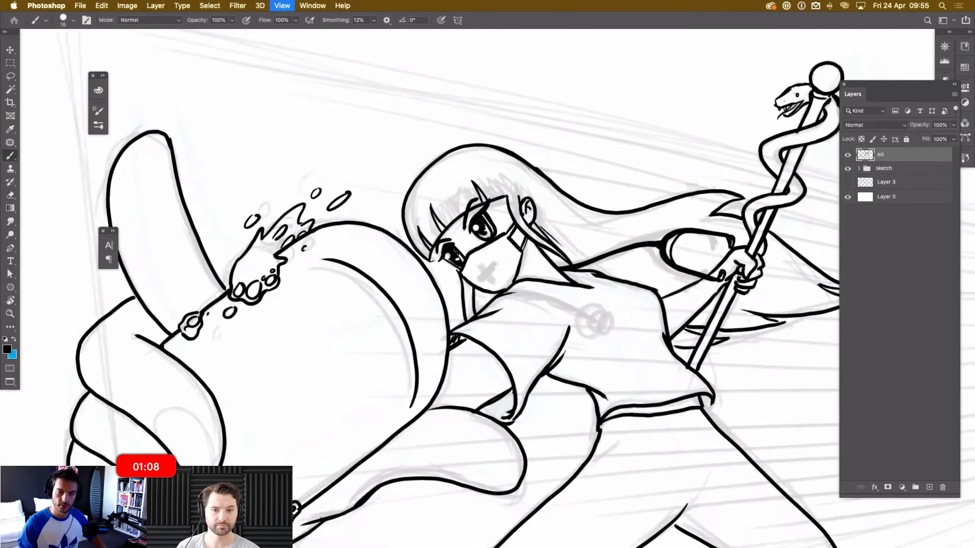
# Ink the stethoscope's tube as one thick curve from the shirt collar to the sketched chest piece.
pyautogui.press('super+plus')
pyautogui.press('super+plus')
pyautogui.press('super+plus')
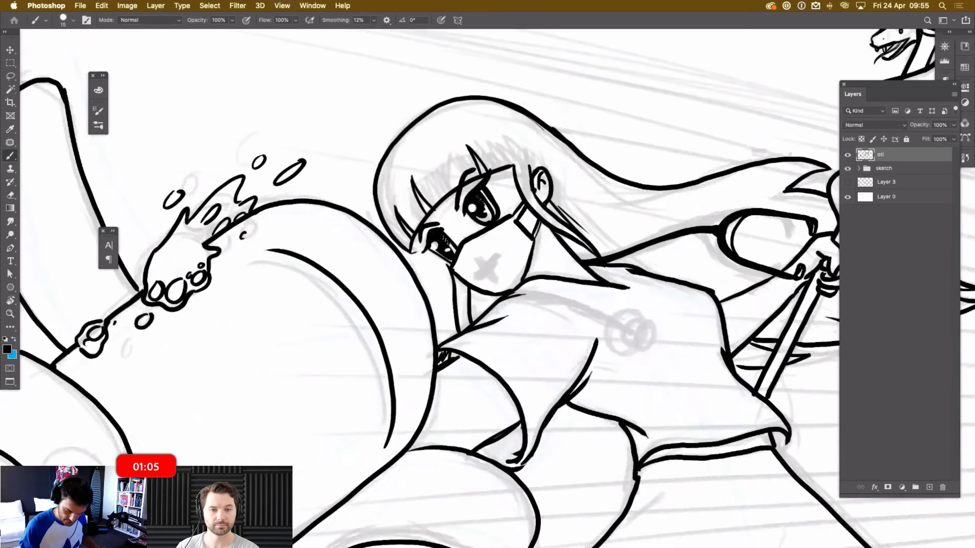
pyautogui.moveTo(569, 355); pyautogui.dragTo(407, 184)
pyautogui.moveTo(625, 267); pyautogui.dragTo(615, 283)
pyautogui.press('super+plus')
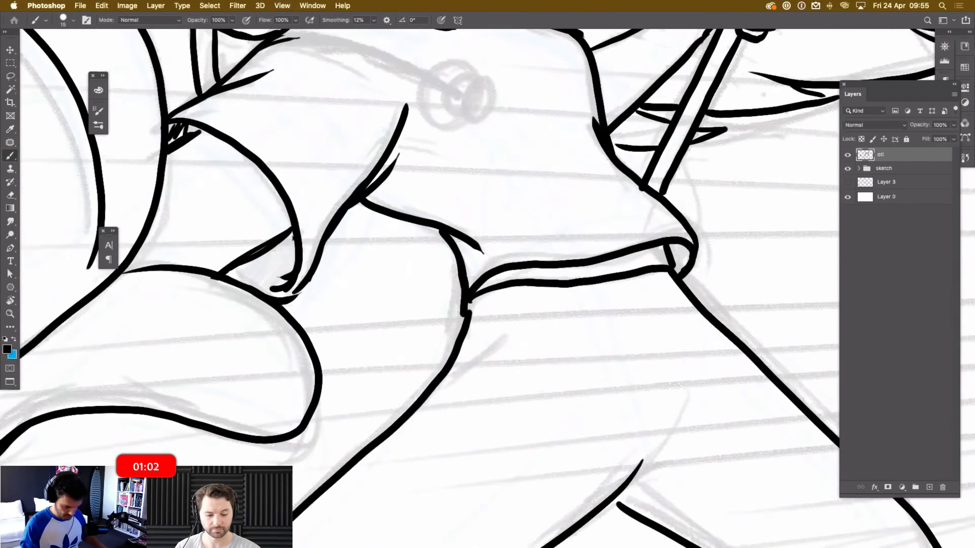
pyautogui.moveTo(437, 218); pyautogui.dragTo(539, 360)
pyautogui.press('r')
pyautogui.moveTo(599, 305); pyautogui.dragTo(500, 175)
pyautogui.press('b')
pyautogui.moveTo(500, 253); pyautogui.dragTo(515, 295)
pyautogui.moveTo(399, 445)
pyautogui.mouseDown()
pyautogui.moveTo(389, 394)
pyautogui.moveTo(406, 320)
pyautogui.moveTo(450, 252)
pyautogui.moveTo(396, 370)
pyautogui.moveTo(392, 436)
pyautogui.mouseUp()
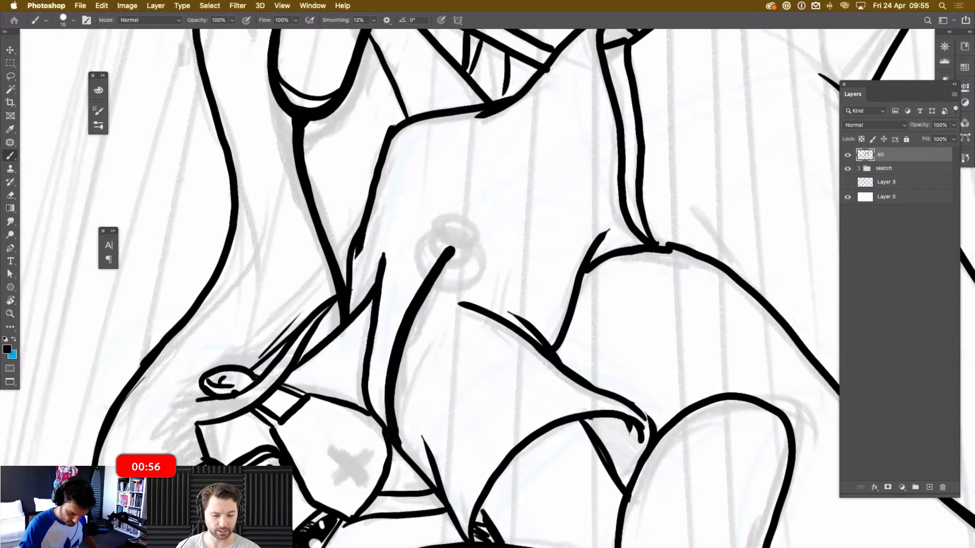
# Ink the stethoscope's round chest piece with its raised inner rings at the end of the tube.
pyautogui.moveTo(441, 257)
pyautogui.mouseDown()
pyautogui.moveTo(434, 227)
pyautogui.moveTo(445, 215)
pyautogui.moveTo(465, 217)
pyautogui.moveTo(471, 238)
pyautogui.moveTo(453, 243)
pyautogui.moveTo(472, 249)
pyautogui.mouseUp()
pyautogui.hotkey('ctrl', 'z')
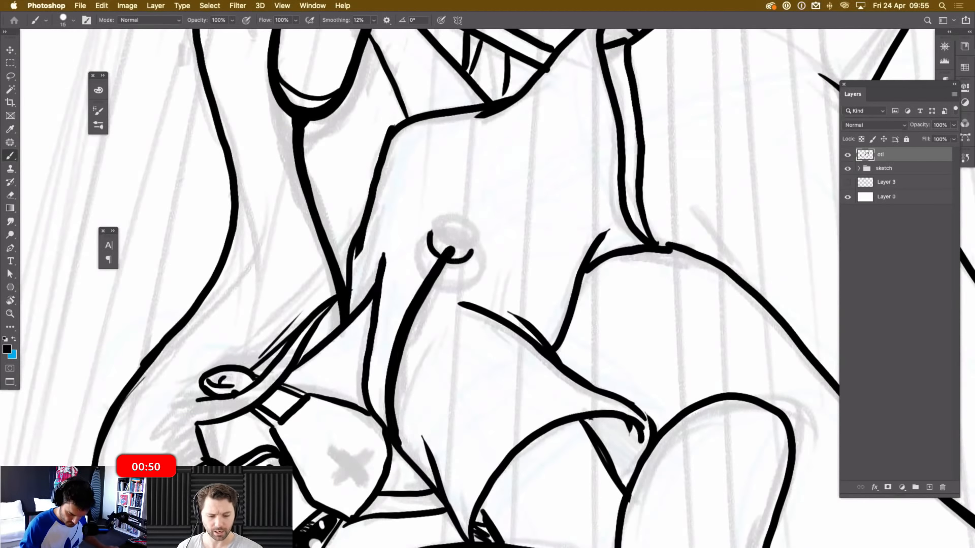
pyautogui.moveTo(443, 220)
pyautogui.mouseDown()
pyautogui.moveTo(449, 240)
pyautogui.moveTo(477, 232)
pyautogui.moveTo(453, 244)
pyautogui.moveTo(435, 237)
pyautogui.moveTo(469, 214)
pyautogui.moveTo(482, 238)
pyautogui.moveTo(462, 248)
pyautogui.moveTo(413, 240)
pyautogui.moveTo(430, 274)
pyautogui.moveTo(471, 280)
pyautogui.moveTo(477, 248)
pyautogui.mouseUp()
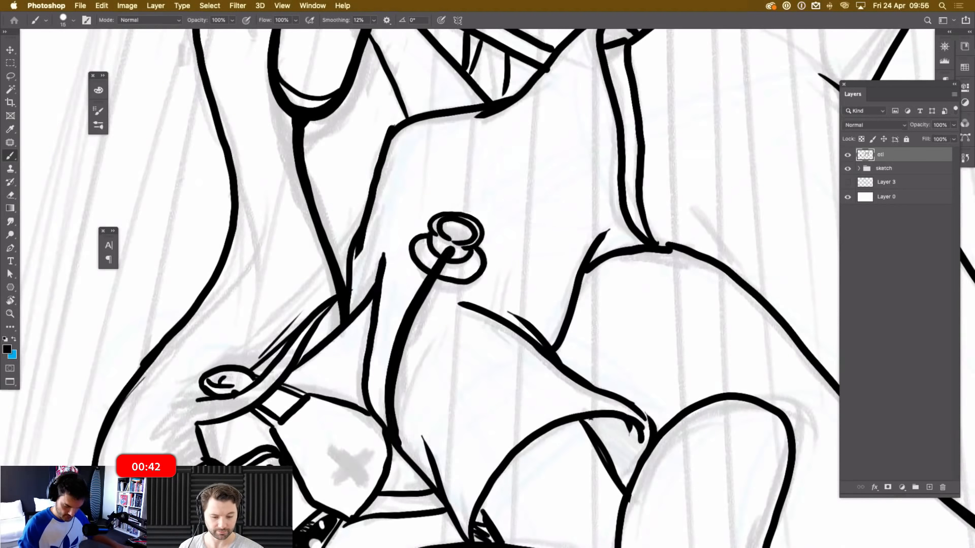
# Review the whole drawing with the canvas turned back upright.
pyautogui.press('r')
pyautogui.moveTo(537, 232)
pyautogui.mouseDown()
pyautogui.moveTo(558, 243)
pyautogui.moveTo(554, 274)
pyautogui.moveTo(536, 235)
pyautogui.moveTo(516, 282)
pyautogui.moveTo(498, 267)
pyautogui.mouseUp()
pyautogui.moveTo(517, 226)
pyautogui.mouseDown()
pyautogui.moveTo(524, 234)
pyautogui.moveTo(489, 265)
pyautogui.moveTo(356, 347)
pyautogui.mouseUp()
pyautogui.press('super+minus')
pyautogui.press('super+minus')
pyautogui.press('super+minus')
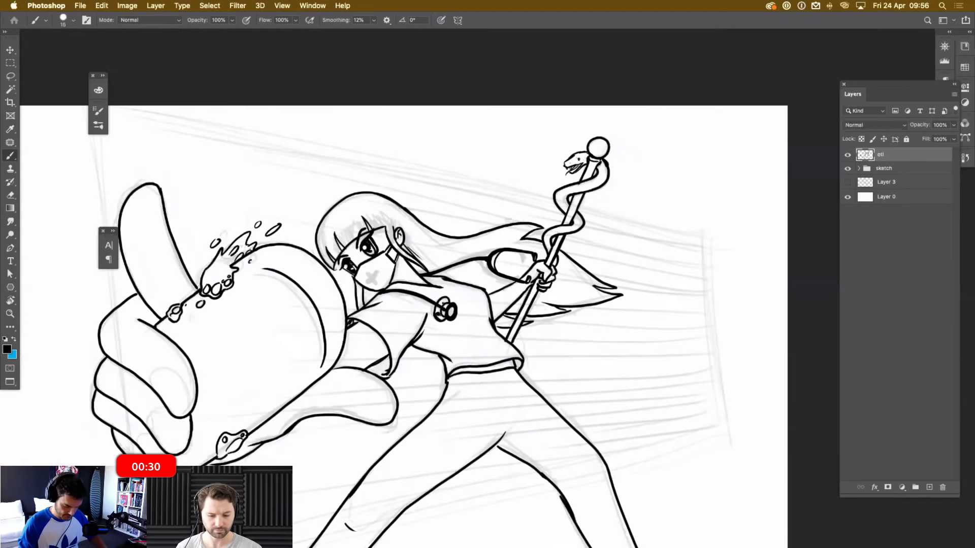
pyautogui.press('super+plus')
pyautogui.press('super+minus')
pyautogui.press('super+minus')
pyautogui.press('super+plus')
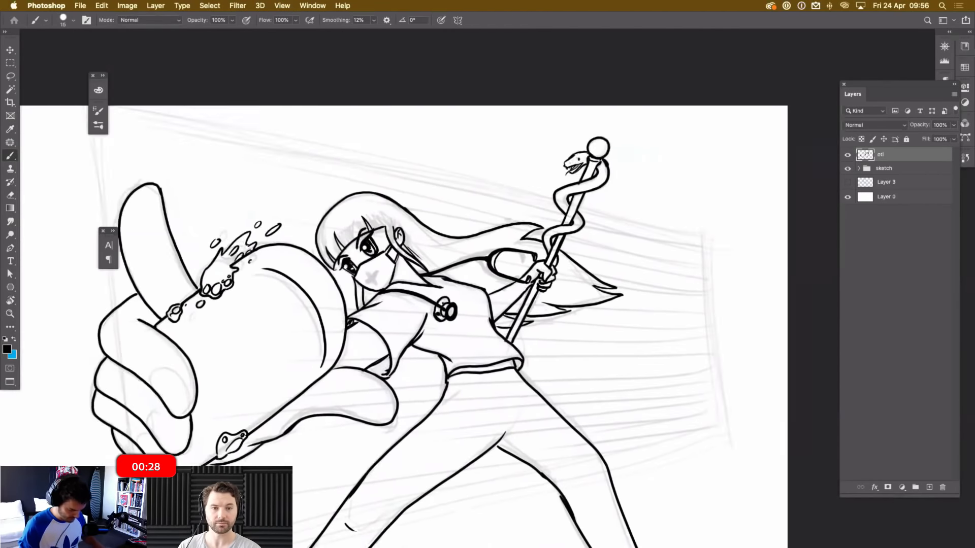
# Ink extra droplets around the splash and bubbly blobs along the lower edge of the large foreground hand.
pyautogui.press('super+plus')
pyautogui.press('super+plus')
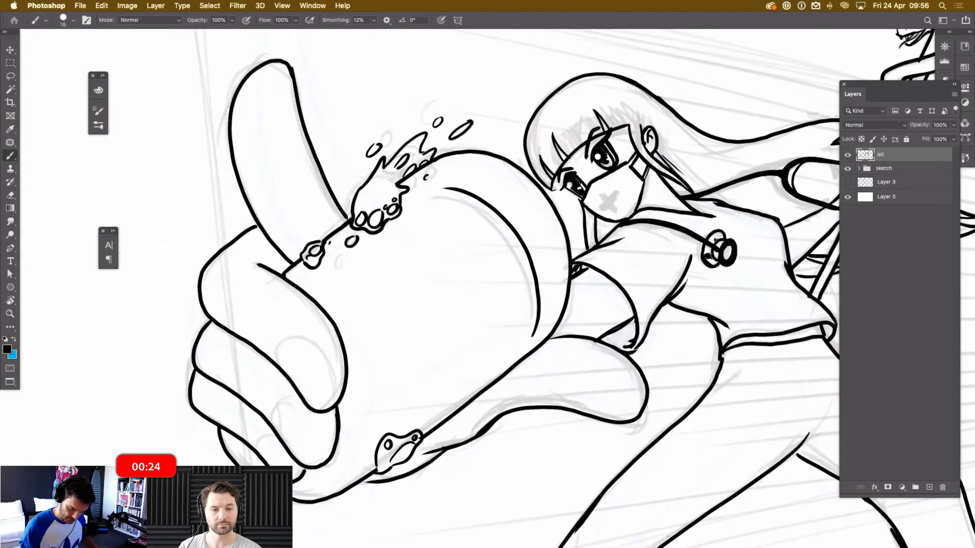
pyautogui.moveTo(558, 254); pyautogui.dragTo(467, 298)
pyautogui.moveTo(368, 208); pyautogui.dragTo(366, 210)
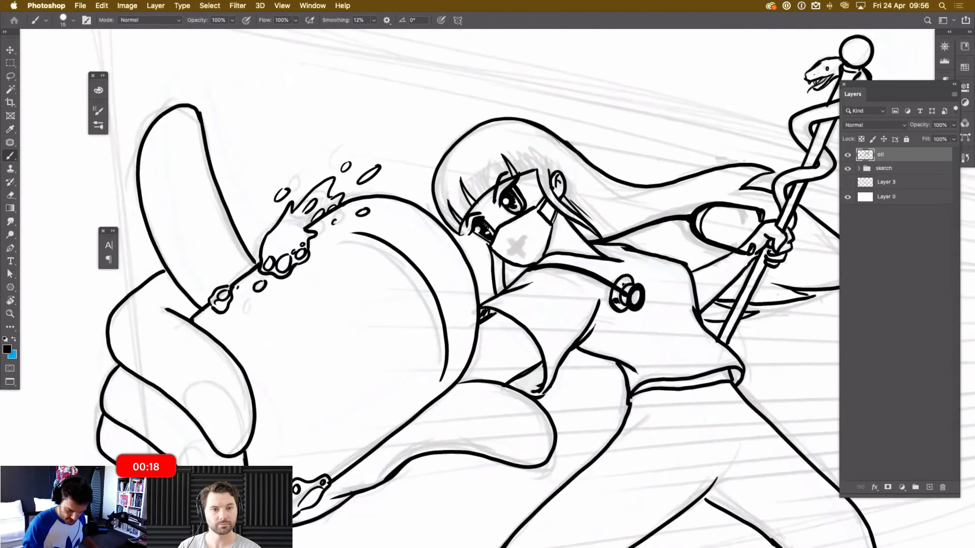
pyautogui.moveTo(295, 229); pyautogui.dragTo(293, 231)
pyautogui.moveTo(377, 424)
pyautogui.mouseDown()
pyautogui.moveTo(437, 373)
pyautogui.moveTo(431, 385)
pyautogui.moveTo(446, 388)
pyautogui.moveTo(453, 373)
pyautogui.moveTo(442, 378)
pyautogui.moveTo(433, 421)
pyautogui.moveTo(369, 456)
pyautogui.moveTo(477, 398)
pyautogui.moveTo(507, 402)
pyautogui.moveTo(536, 429)
pyautogui.mouseUp()
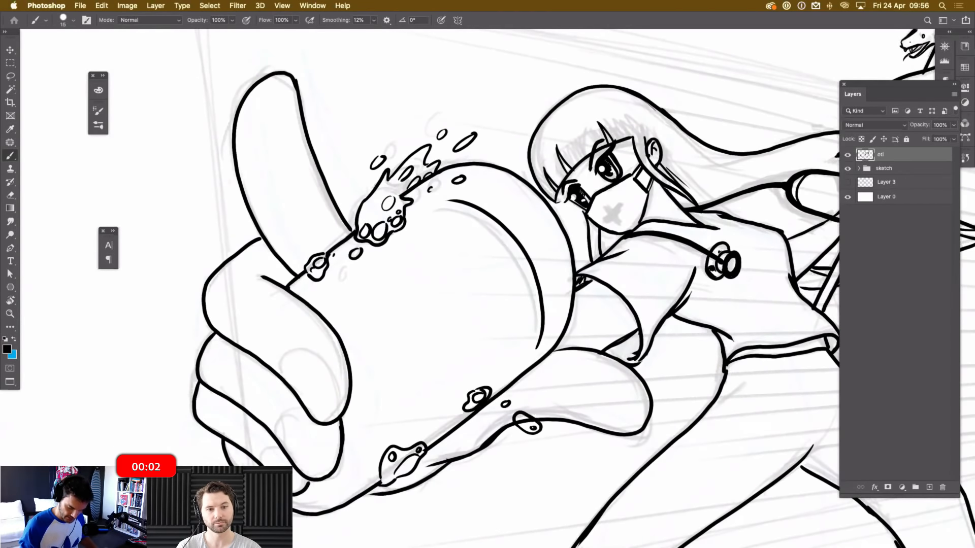
# Refine the splash with small marks, re-ink its inner bubble as a smaller tilted oval, and add tiny droplets beside it.
pyautogui.moveTo(420, 156); pyautogui.dragTo(414, 158)
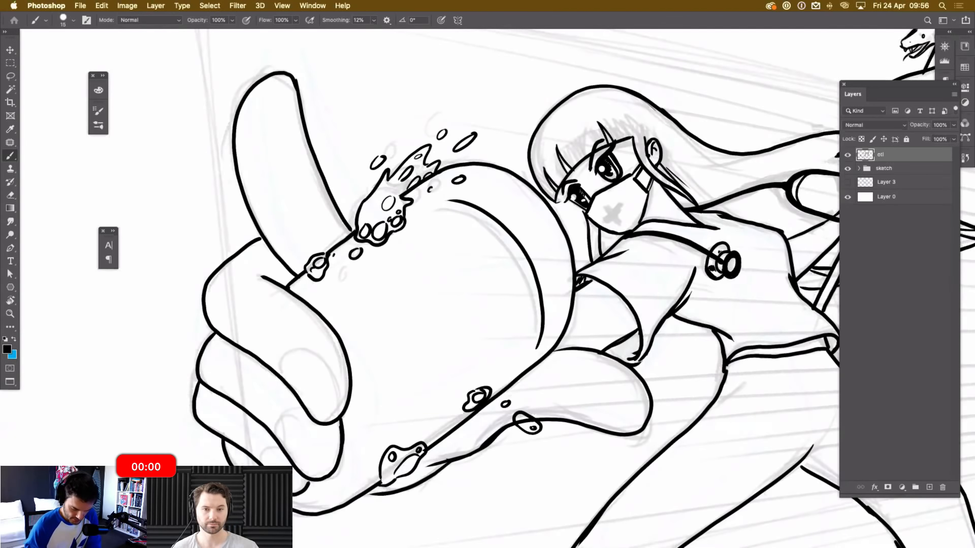
pyautogui.moveTo(367, 203); pyautogui.dragTo(361, 215)
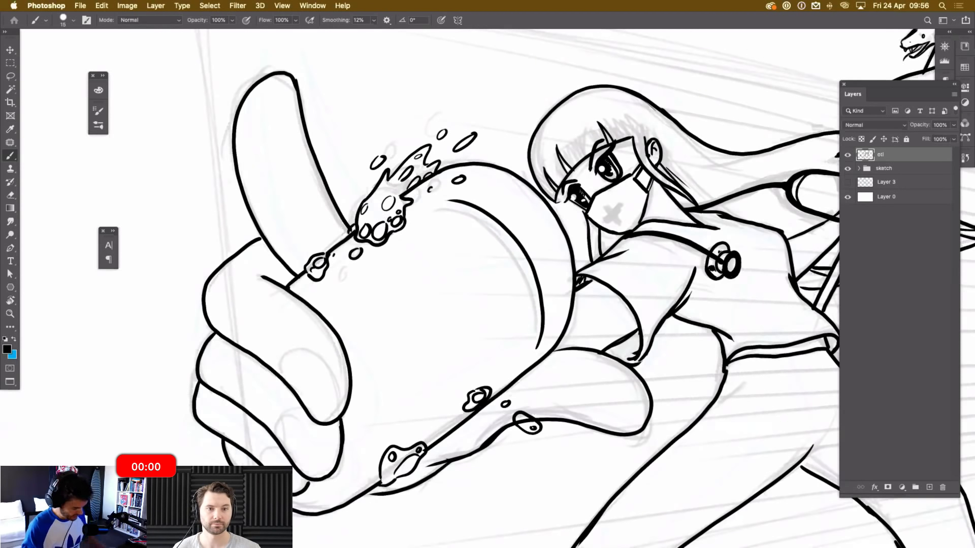
pyautogui.press('e')
pyautogui.moveTo(381, 197); pyautogui.dragTo(395, 210)
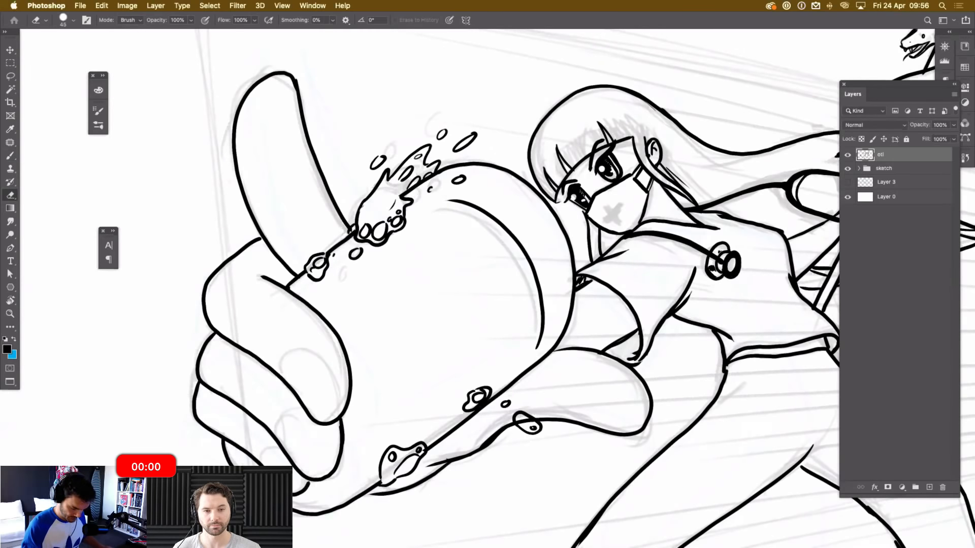
pyautogui.press('b')
pyautogui.moveTo(388, 201); pyautogui.dragTo(389, 202)
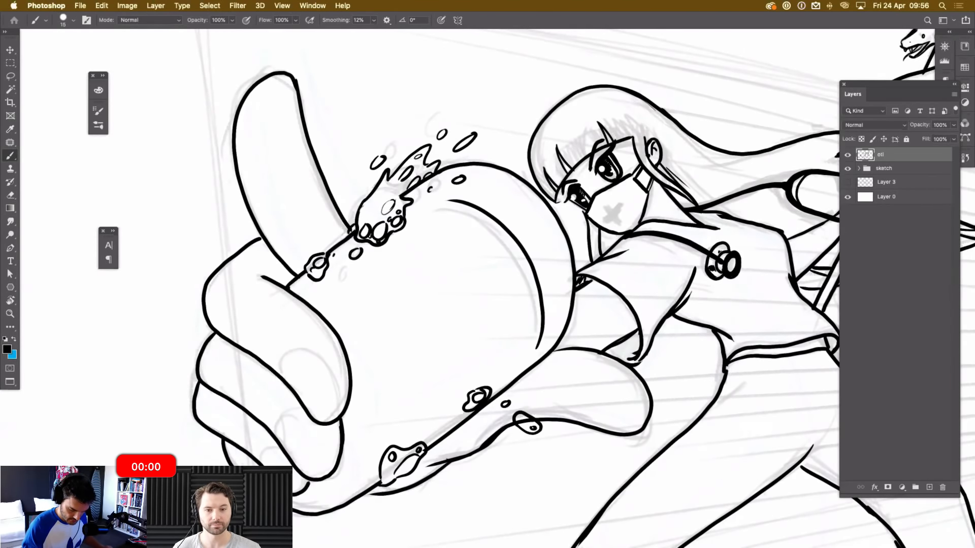
pyautogui.moveTo(414, 190); pyautogui.dragTo(418, 191)
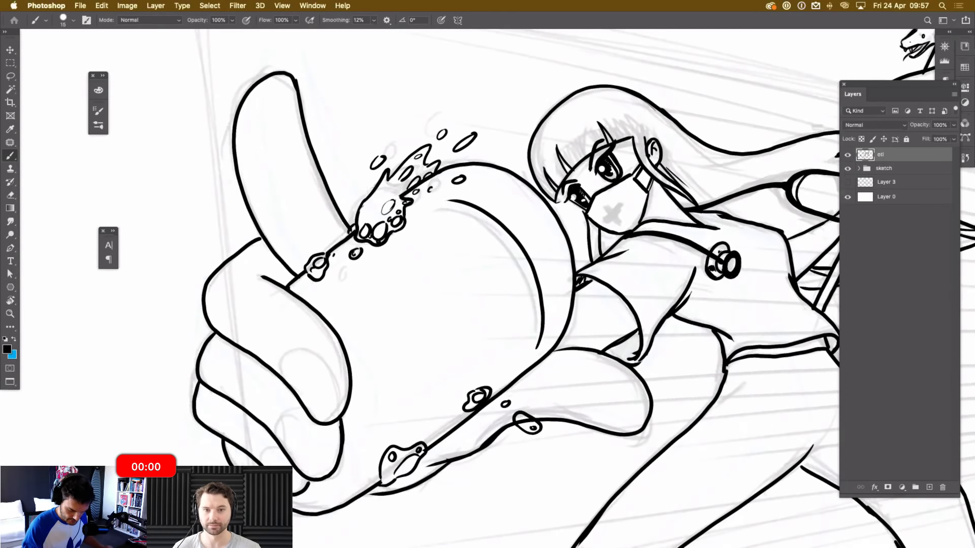
# Ink extra strands in the long hair flowing behind the medic's shoulder.
pyautogui.moveTo(583, 264); pyautogui.dragTo(428, 288)
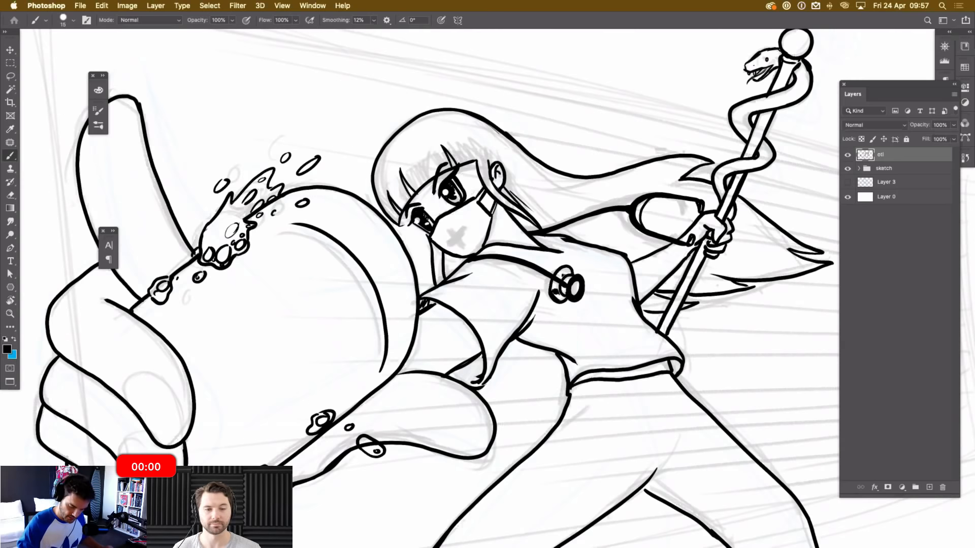
pyautogui.moveTo(583, 218)
pyautogui.mouseDown()
pyautogui.moveTo(648, 252)
pyautogui.moveTo(610, 230)
pyautogui.moveTo(622, 309)
pyautogui.moveTo(604, 356)
pyautogui.mouseUp()
pyautogui.press('super+z')
pyautogui.press('r')
pyautogui.moveTo(618, 404); pyautogui.dragTo(600, 340)
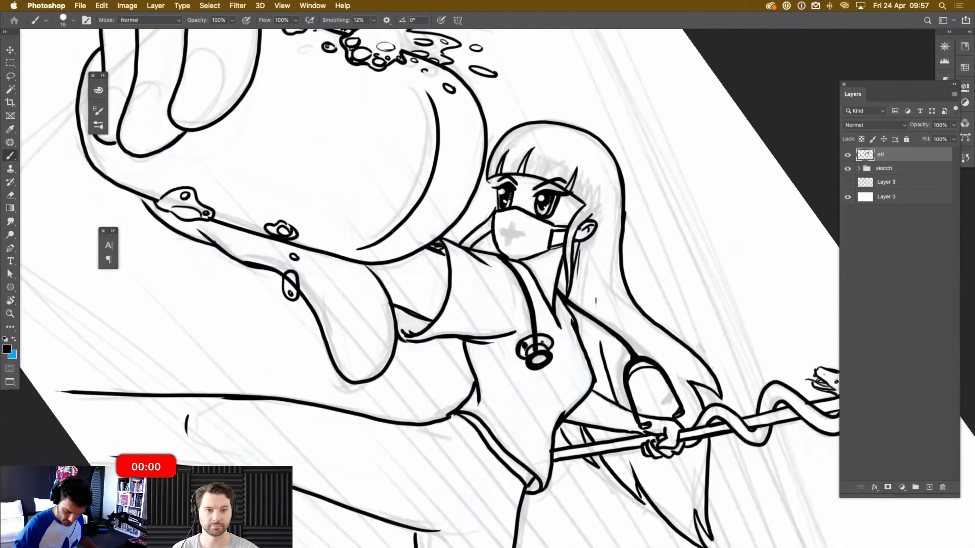
pyautogui.moveTo(578, 302); pyautogui.dragTo(583, 257)
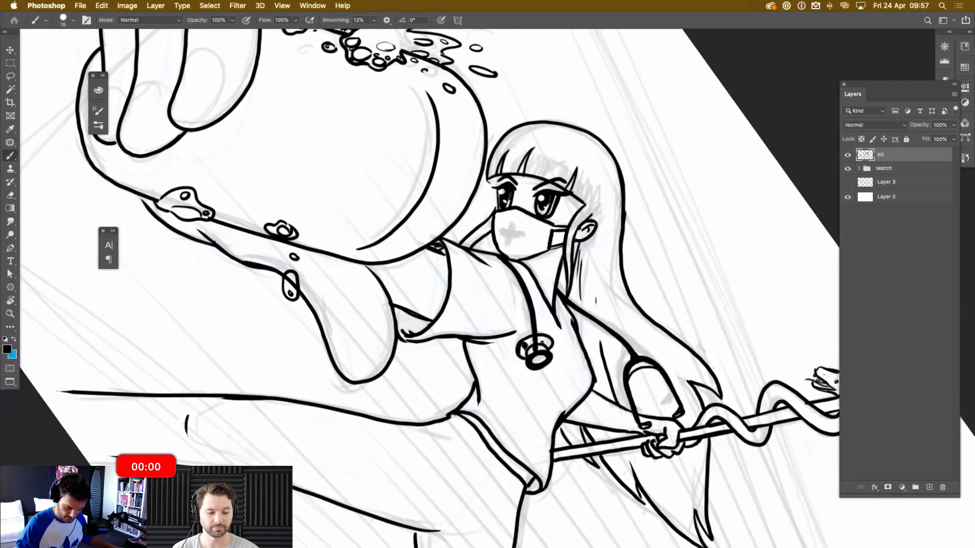
pyautogui.press('Escape')
pyautogui.moveTo(670, 345); pyautogui.dragTo(784, 389)
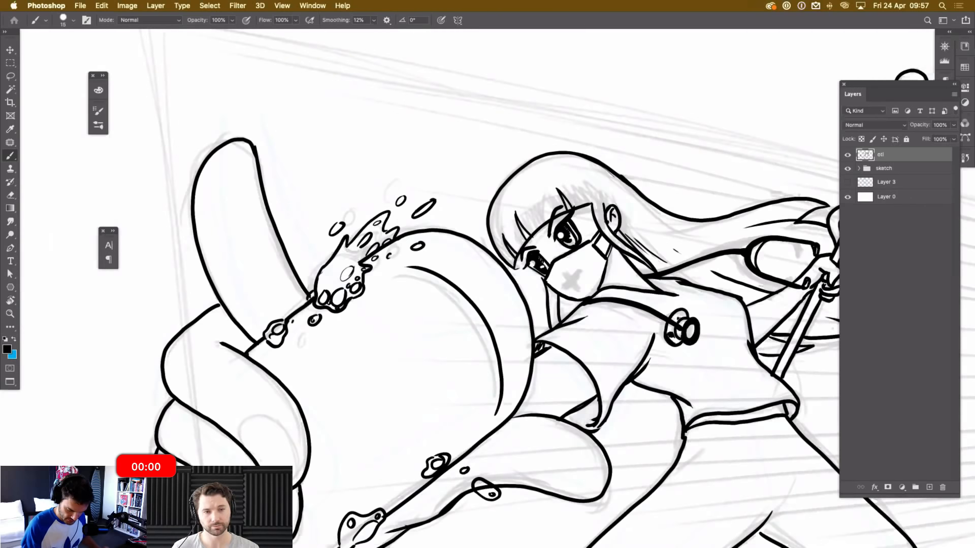
# Ink a spiky splash on the hand's upper contour beside the head, erasing the overlapping outline and stray marks.
pyautogui.moveTo(437, 229)
pyautogui.mouseDown()
pyautogui.moveTo(470, 205)
pyautogui.moveTo(477, 238)
pyautogui.moveTo(443, 231)
pyautogui.moveTo(473, 242)
pyautogui.mouseUp()
pyautogui.press('e')
pyautogui.moveTo(377, 256)
pyautogui.mouseDown()
pyautogui.moveTo(397, 236)
pyautogui.moveTo(448, 234)
pyautogui.moveTo(435, 220)
pyautogui.mouseUp()
pyautogui.press('b')
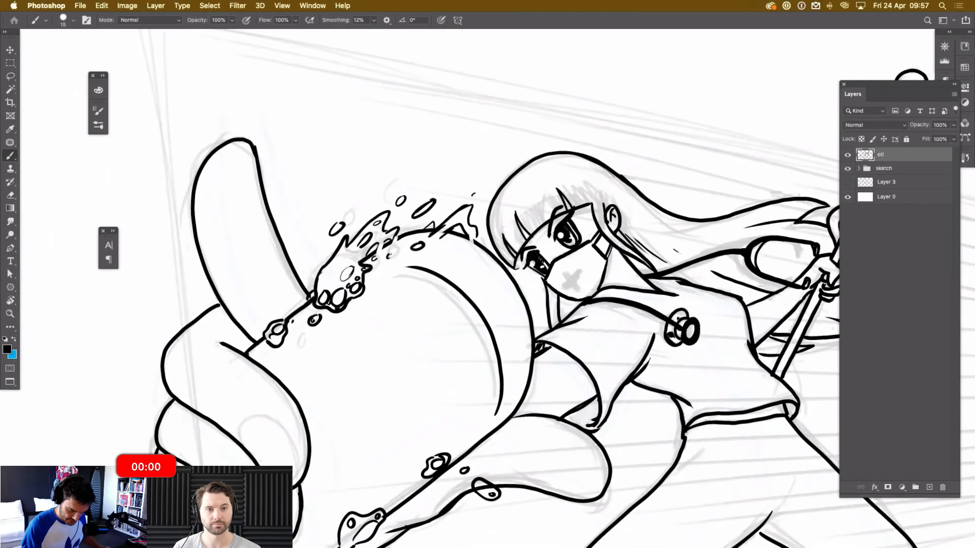
pyautogui.press('e')
pyautogui.moveTo(437, 233); pyautogui.dragTo(452, 227)
pyautogui.press('b')
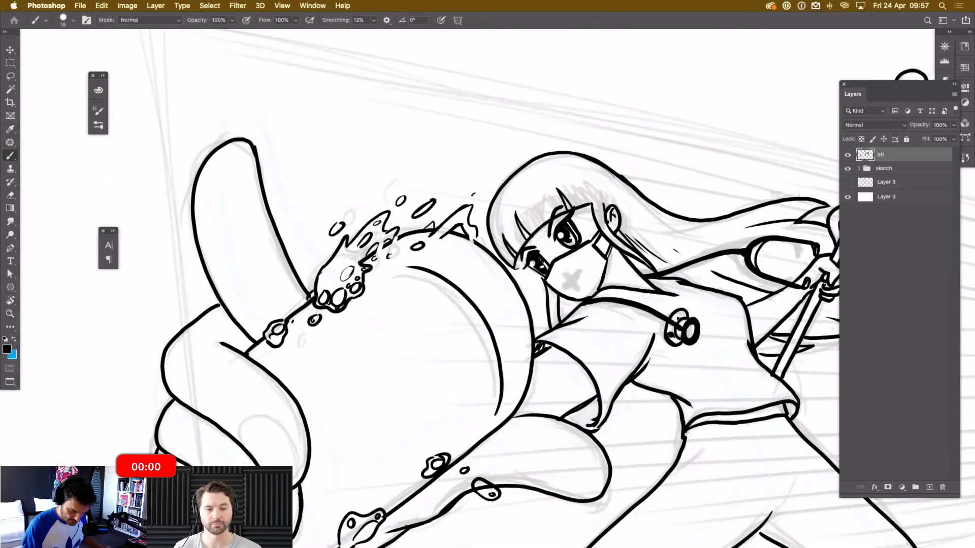
# Erase the hand outline running through the pill-shaped droplet on its lower edge.
pyautogui.moveTo(478, 233)
pyautogui.mouseDown()
pyautogui.moveTo(478, 243)
pyautogui.moveTo(450, 237)
pyautogui.moveTo(492, 217)
pyautogui.moveTo(540, 151)
pyautogui.moveTo(529, 142)
pyautogui.moveTo(520, 152)
pyautogui.mouseUp()
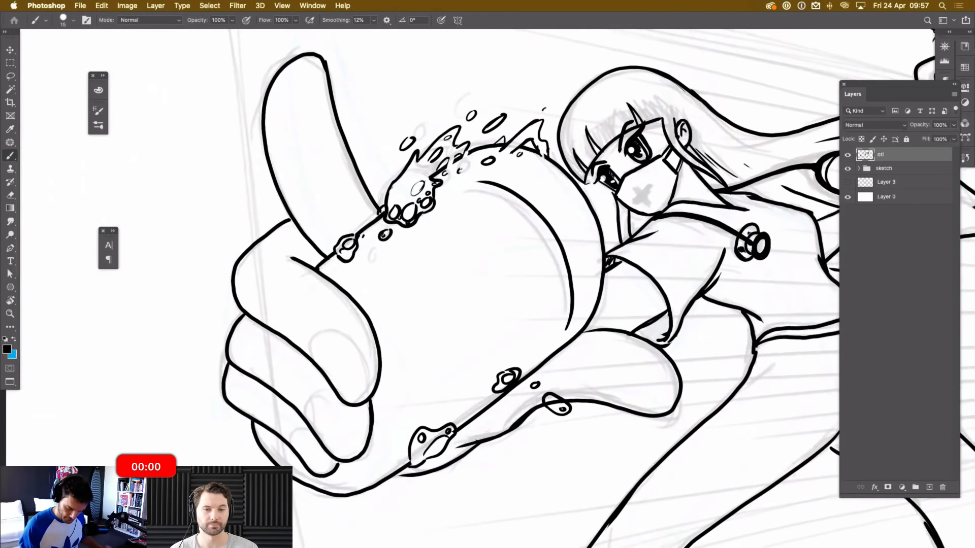
pyautogui.press('e')
pyautogui.moveTo(543, 402)
pyautogui.mouseDown()
pyautogui.moveTo(562, 408)
pyautogui.moveTo(582, 356)
pyautogui.moveTo(608, 402)
pyautogui.moveTo(468, 364)
pyautogui.mouseUp()
pyautogui.press('b')
pyautogui.moveTo(502, 269)
pyautogui.mouseDown()
pyautogui.moveTo(597, 333)
pyautogui.moveTo(648, 416)
pyautogui.mouseUp()
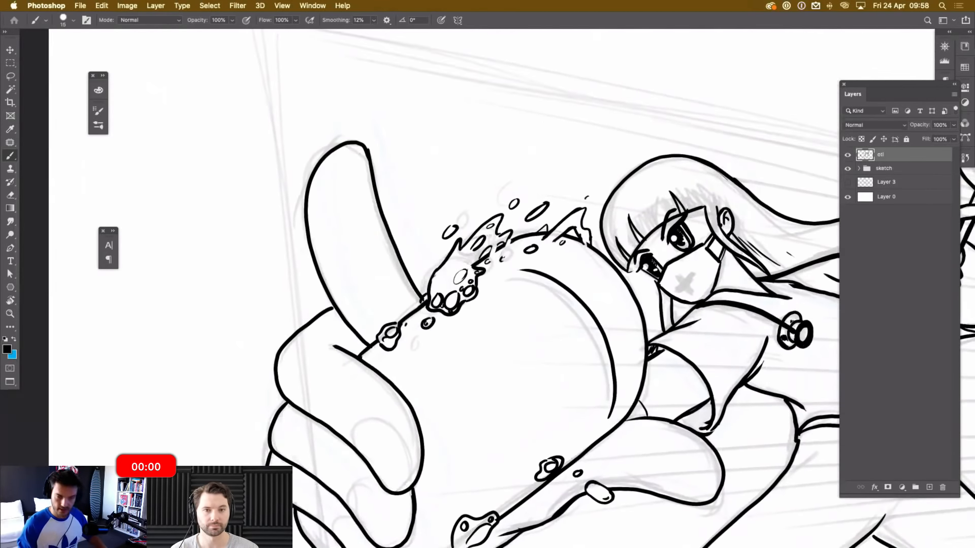
# Reinforce the foreground hand's lower contour and ink a small bubbly blob at its lower end.
pyautogui.press('super+minus')
pyautogui.press('super+minus')
pyautogui.press('super+minus')
pyautogui.press('super+equal')
pyautogui.press('super+equal')
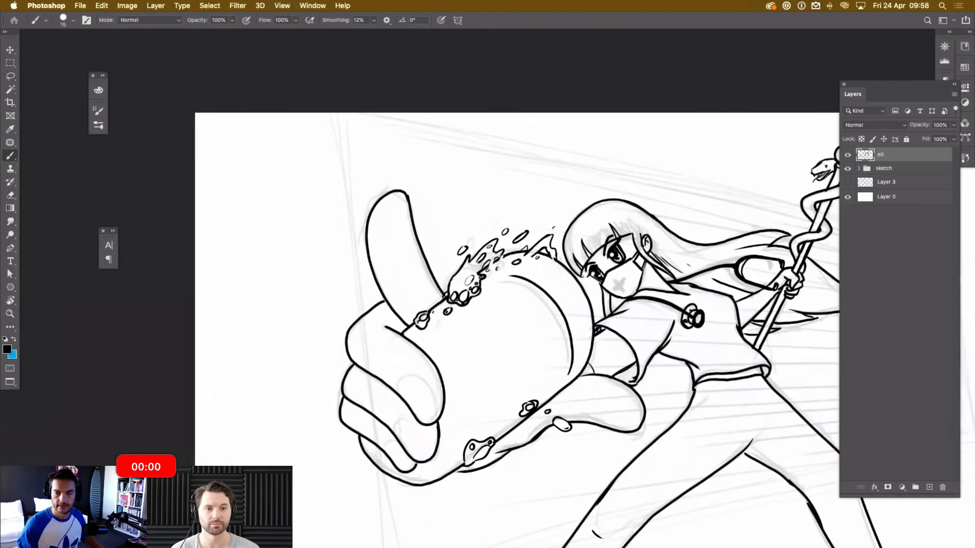
pyautogui.press('super+equal')
pyautogui.moveTo(593, 385); pyautogui.dragTo(494, 259)
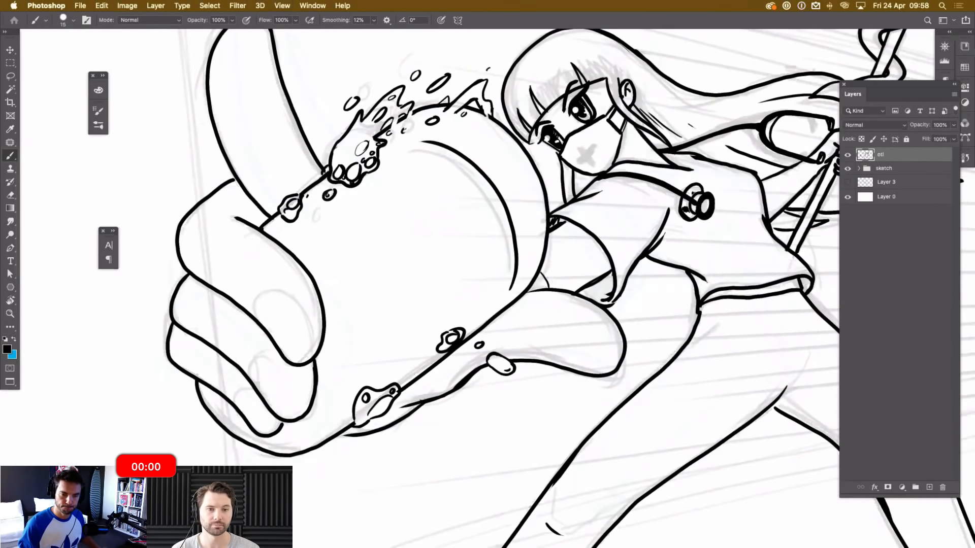
pyautogui.press('e')
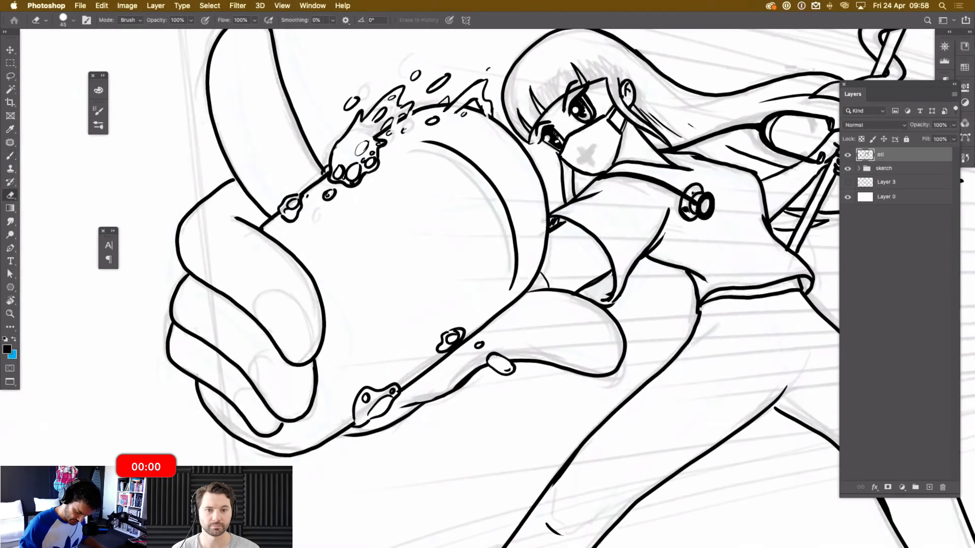
pyautogui.press('b')
pyautogui.moveTo(405, 409); pyautogui.dragTo(458, 385)
pyautogui.moveTo(338, 437); pyautogui.dragTo(353, 435)
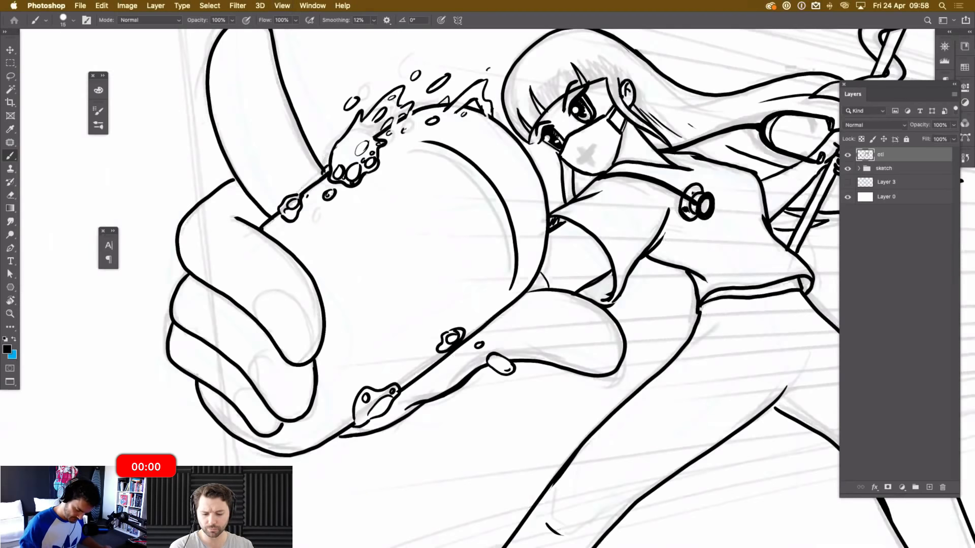
pyautogui.moveTo(347, 420)
pyautogui.mouseDown()
pyautogui.moveTo(350, 428)
pyautogui.moveTo(326, 437)
pyautogui.mouseUp()
# Try extra bubbly blobs on the hand's lower edge and inside its outline, and undo them.
pyautogui.click(405, 383)
pyautogui.click(411, 373)
pyautogui.moveTo(406, 380); pyautogui.dragTo(436, 359)
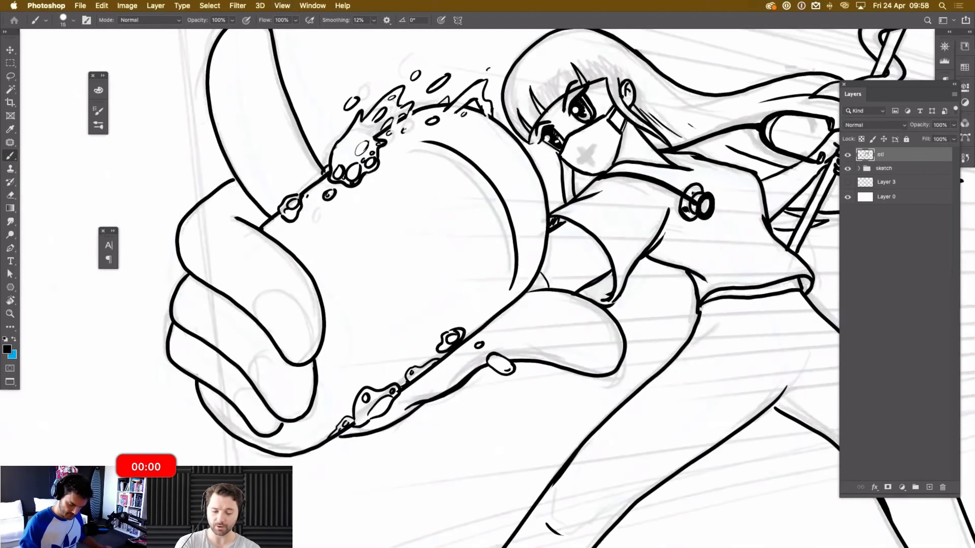
pyautogui.moveTo(464, 282)
pyautogui.mouseDown()
pyautogui.moveTo(459, 301)
pyautogui.moveTo(475, 281)
pyautogui.mouseUp()
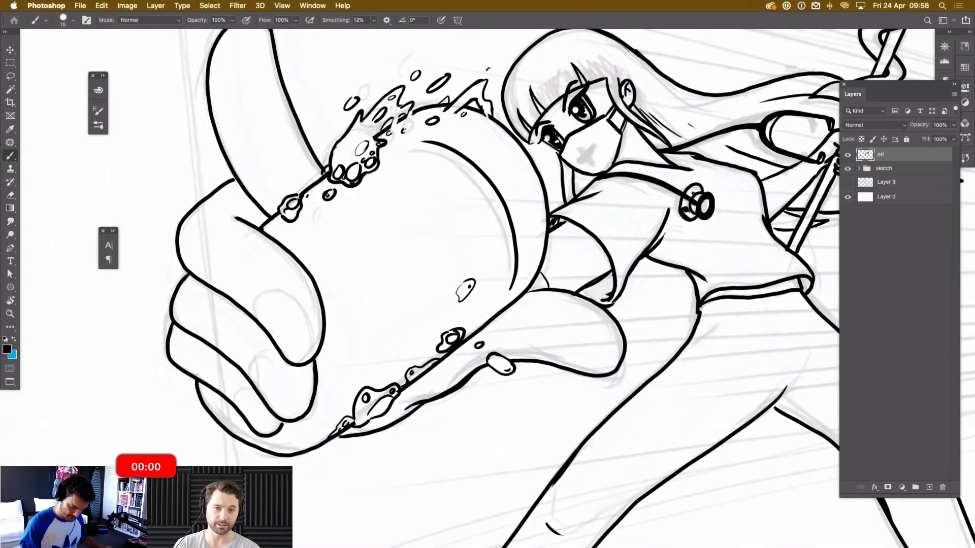
pyautogui.press('super+minus')
pyautogui.press('super+minus')
pyautogui.press('super+plus')
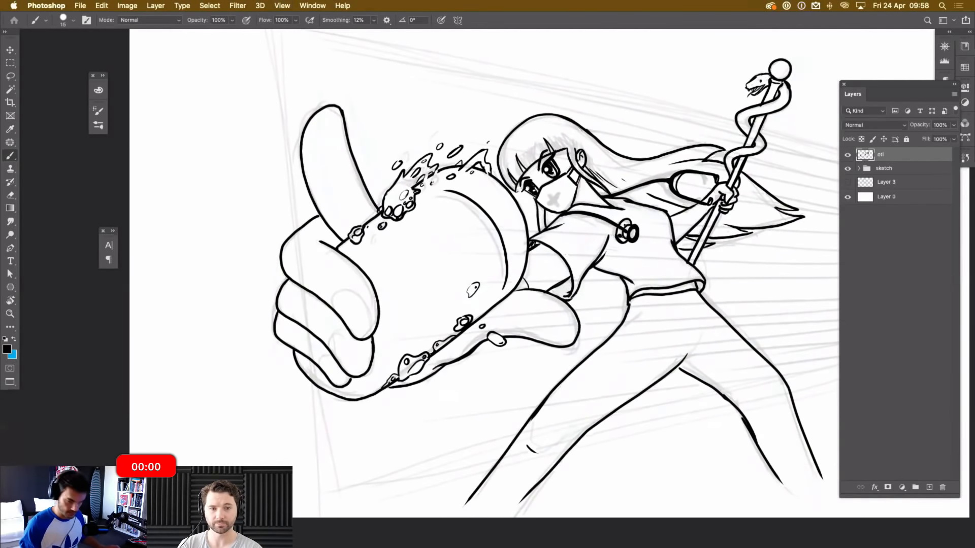
pyautogui.press('super+z')
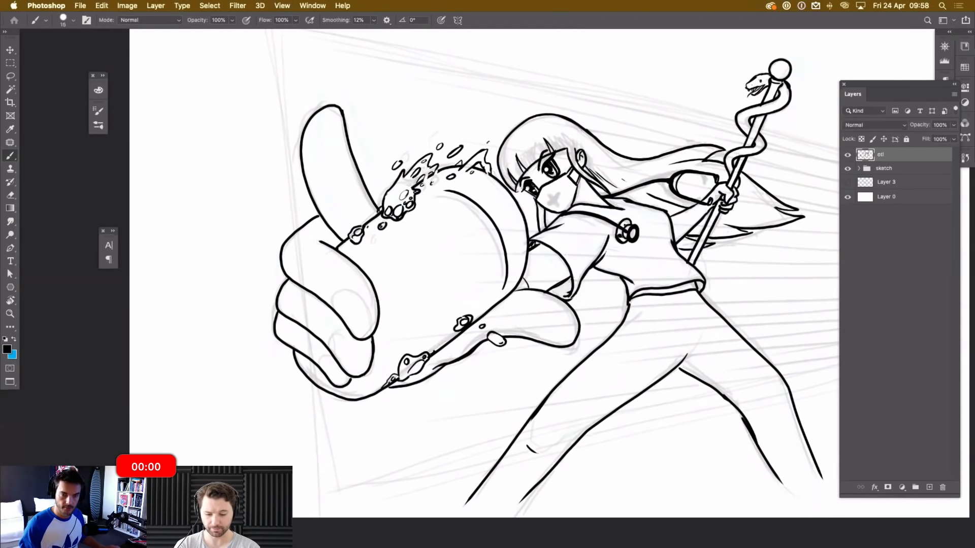
# Remove the round bubbly blob near the pill-shaped droplet and clean up the hand's lower contour there.
pyautogui.press('e')
pyautogui.moveTo(457, 316)
pyautogui.mouseDown()
pyautogui.moveTo(464, 327)
pyautogui.moveTo(470, 319)
pyautogui.moveTo(457, 335)
pyautogui.moveTo(484, 316)
pyautogui.moveTo(417, 348)
pyautogui.moveTo(458, 372)
pyautogui.mouseUp()
pyautogui.press('b')
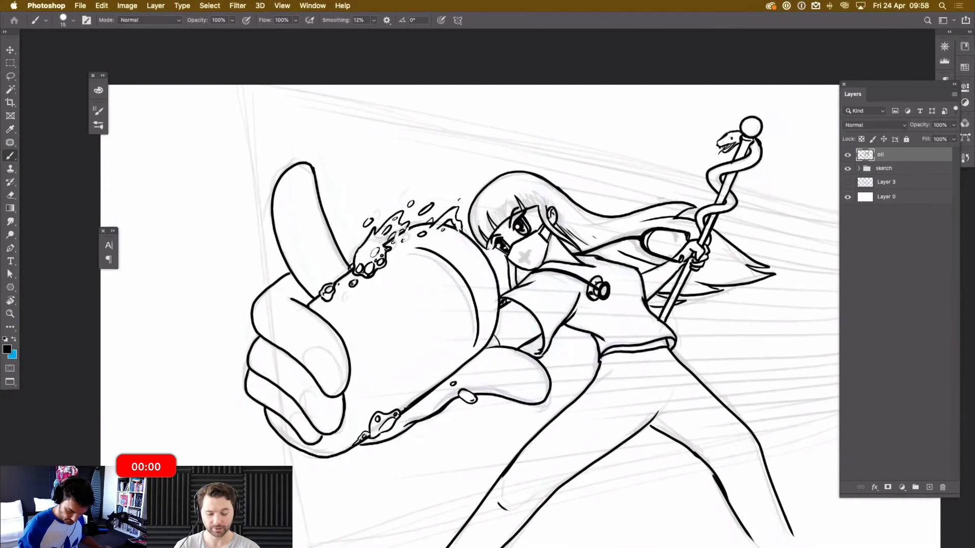
pyautogui.moveTo(459, 372); pyautogui.dragTo(533, 301)
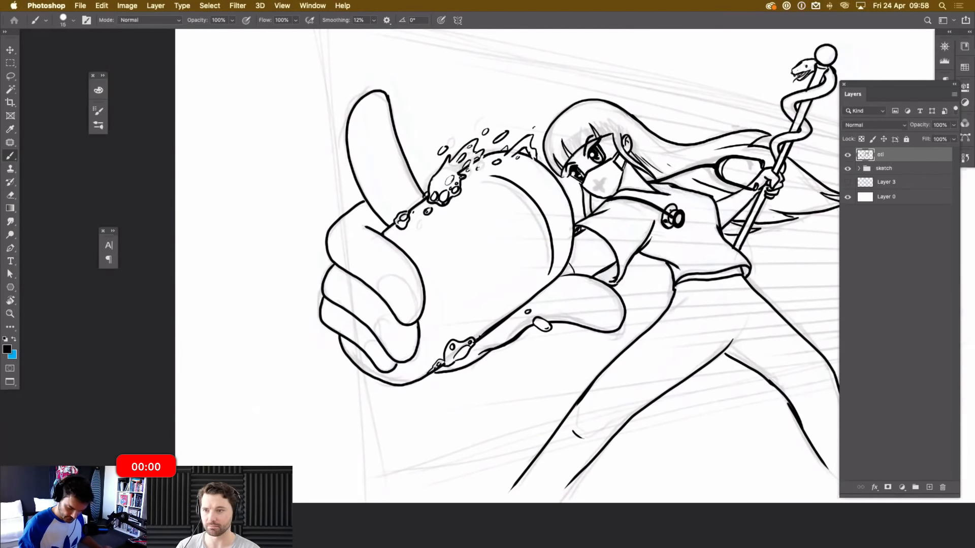
pyautogui.moveTo(569, 253); pyautogui.dragTo(448, 276)
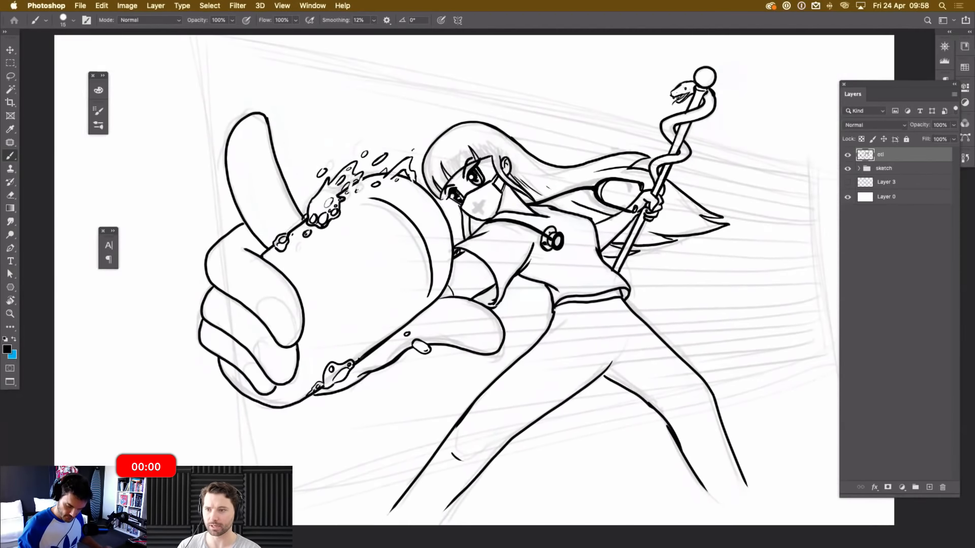
# Add a new empty layer directly above the sketch group, beneath the line art.
pyautogui.click(884, 168)
pyautogui.press('super+shift+alt+n')
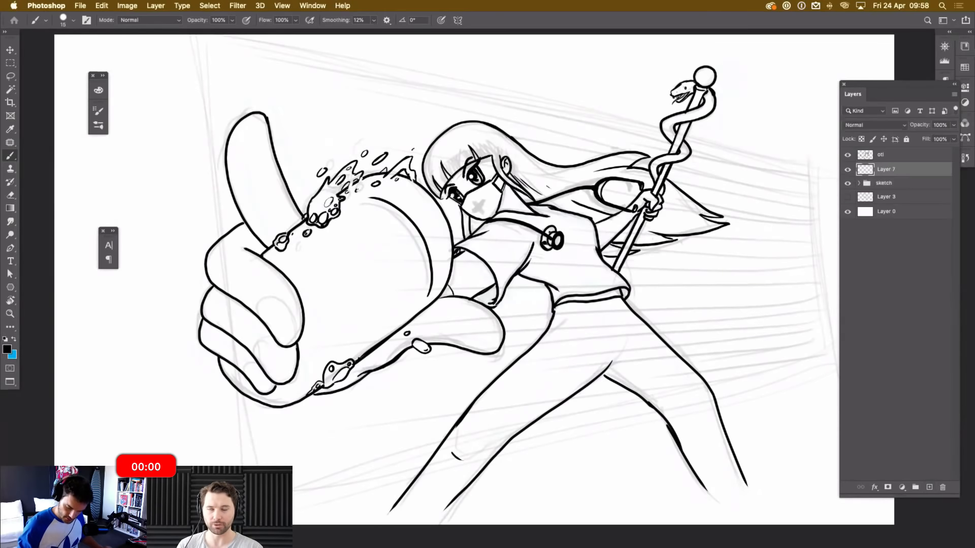
# Review the whole inked drawing at different magnifications.
pyautogui.press('super+minus')
pyautogui.press('super+minus')
pyautogui.press('super+plus')
pyautogui.press('super+plus')
pyautogui.press('super+plus')
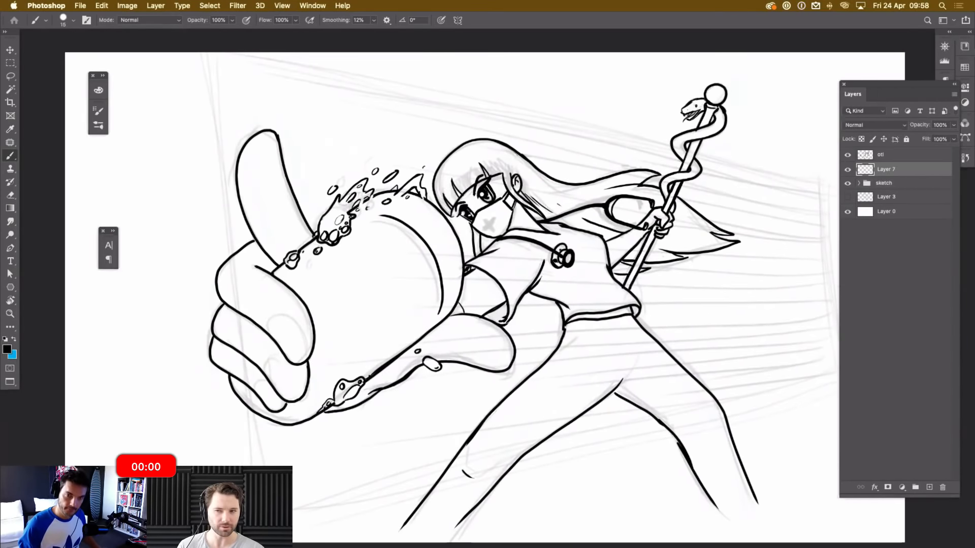
pyautogui.press('super+minus')
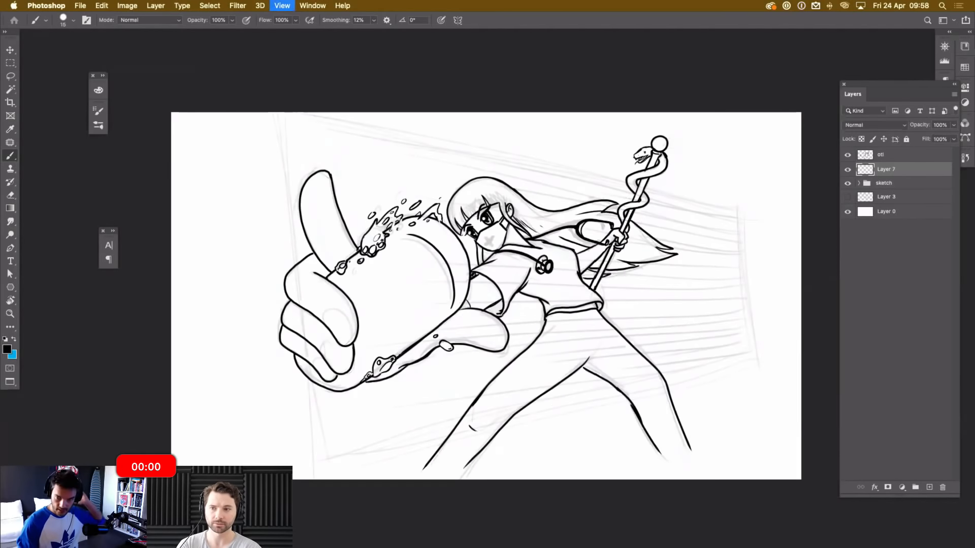
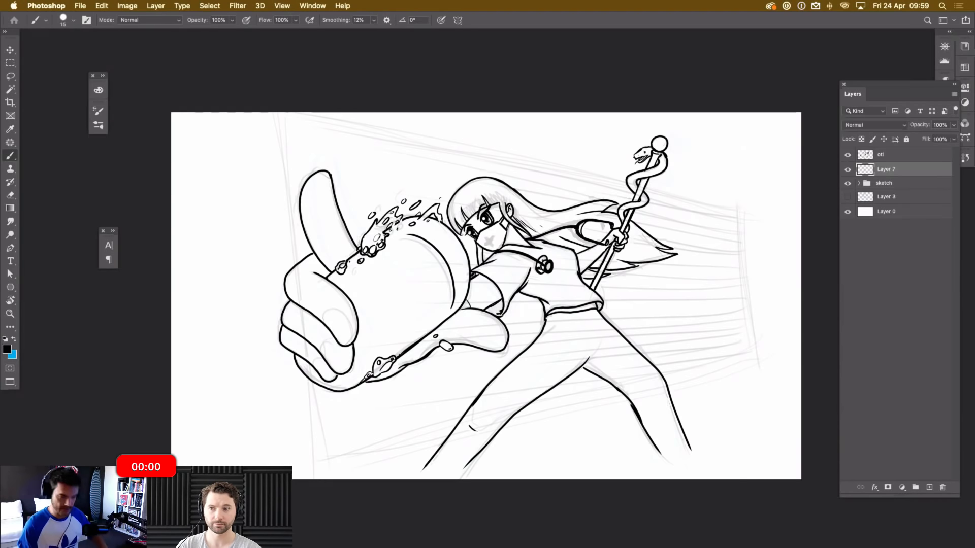
pyautogui.press('super+plus')
pyautogui.press('super+minus')
pyautogui.press('super+plus')
pyautogui.moveTo(486, 299); pyautogui.dragTo(538, 301)
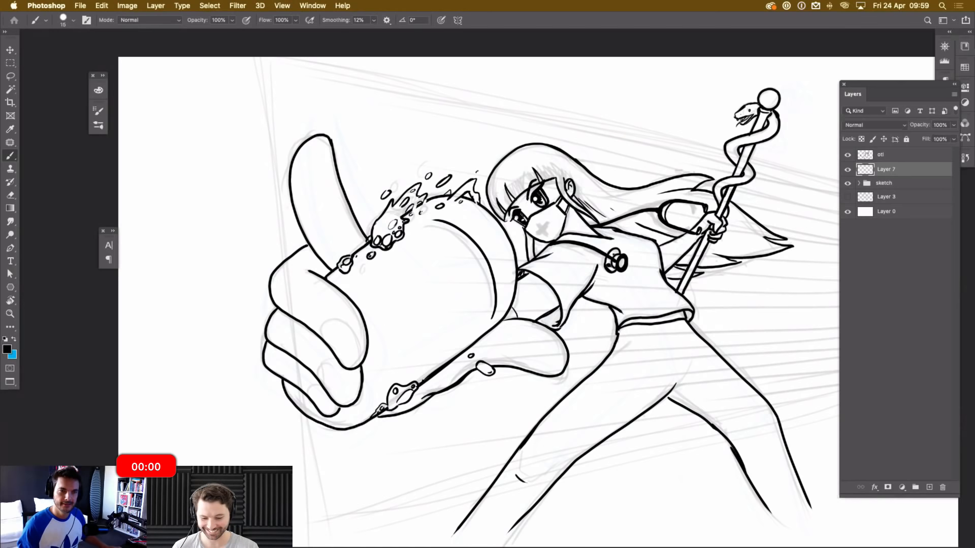
# Save the document to the Desktop as "nurse hero" in Photoshop format with Maximize Compatibility on.
pyautogui.press('super+s')
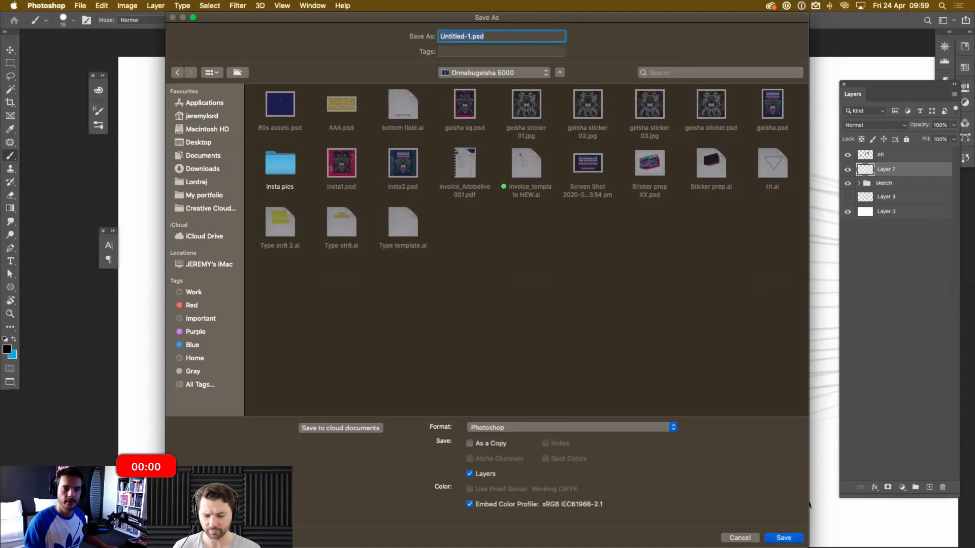
pyautogui.click(513, 75)
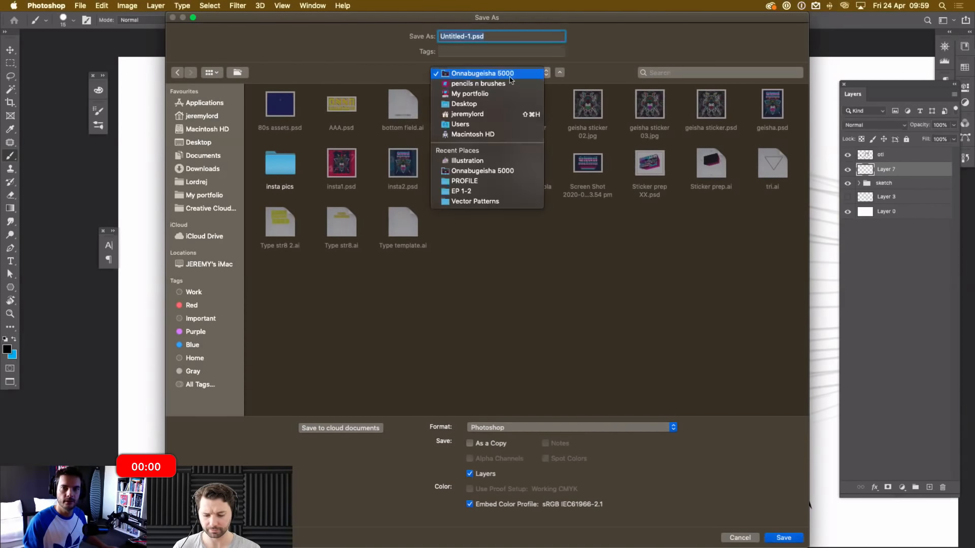
pyautogui.click(473, 104)
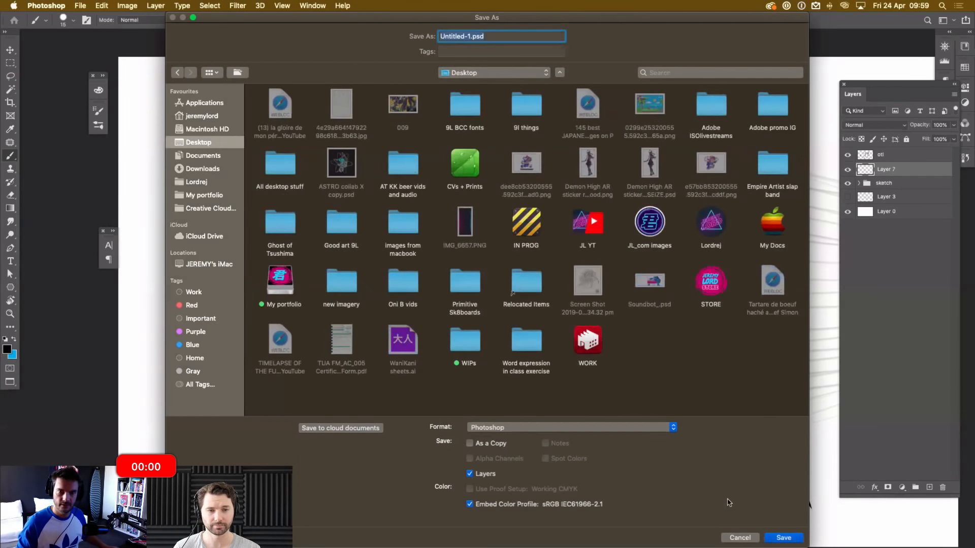
pyautogui.write('nurse ')
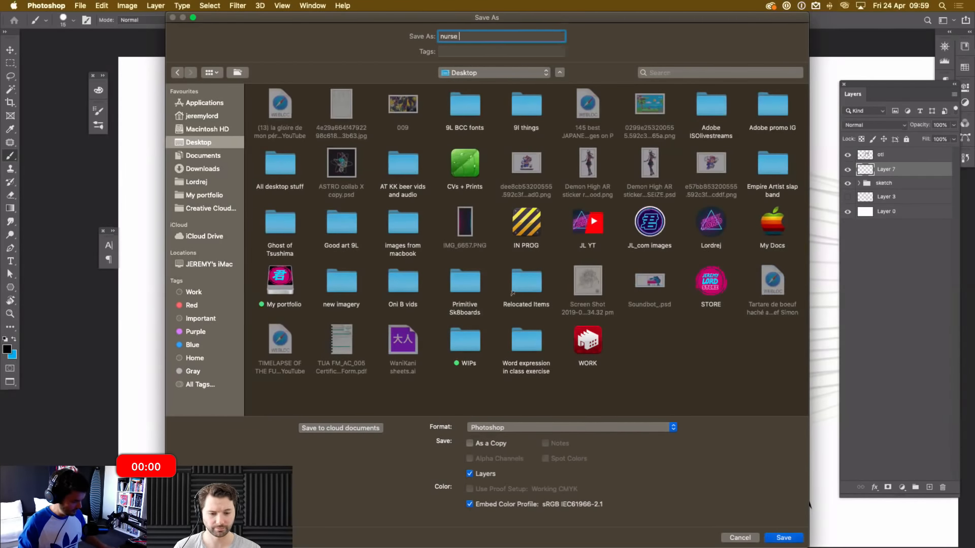
pyautogui.write('hero')
pyautogui.press('Return')
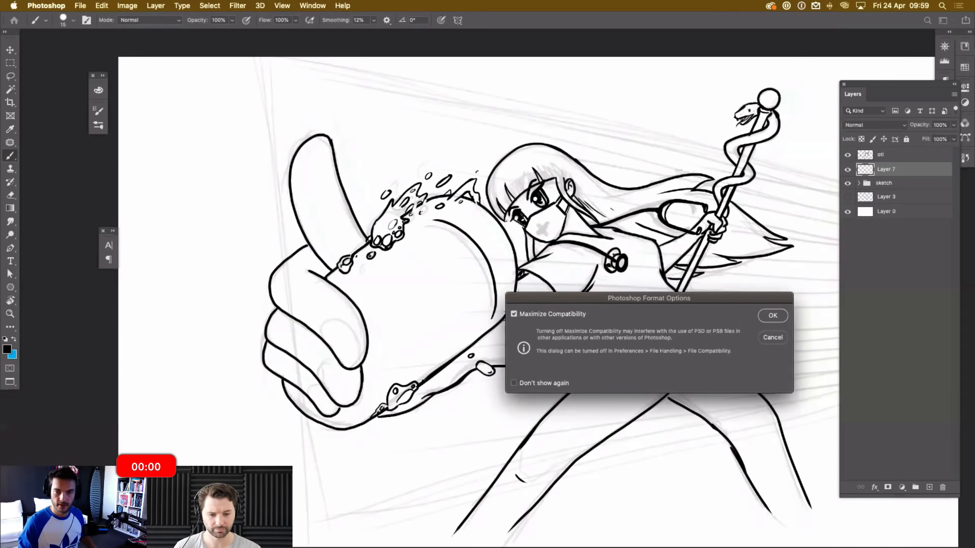
pyautogui.press('Return')
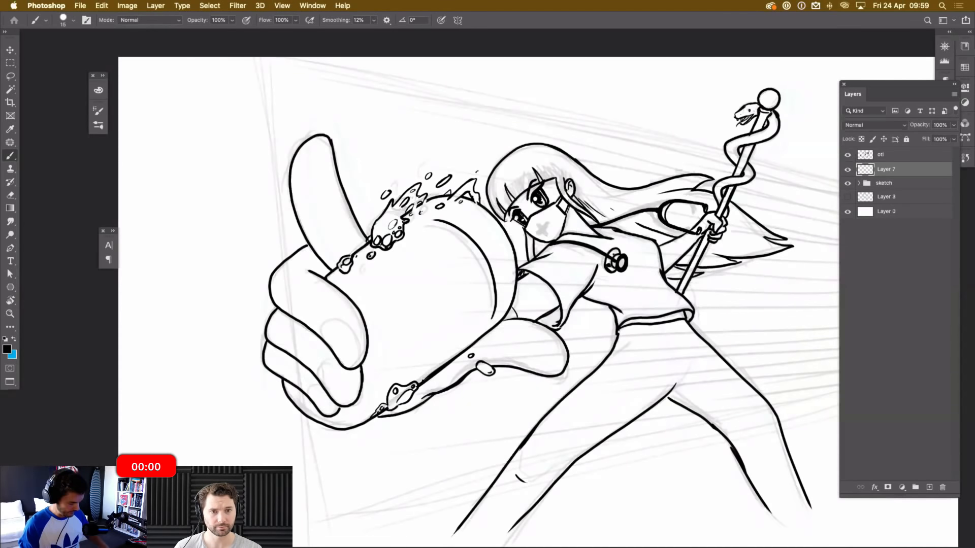
# Draw a four-sided frame with straight size-15 brush lines over the sketched background panel on the new layer.
pyautogui.press('super+minus')
pyautogui.press('super+minus')
pyautogui.press('super+plus')
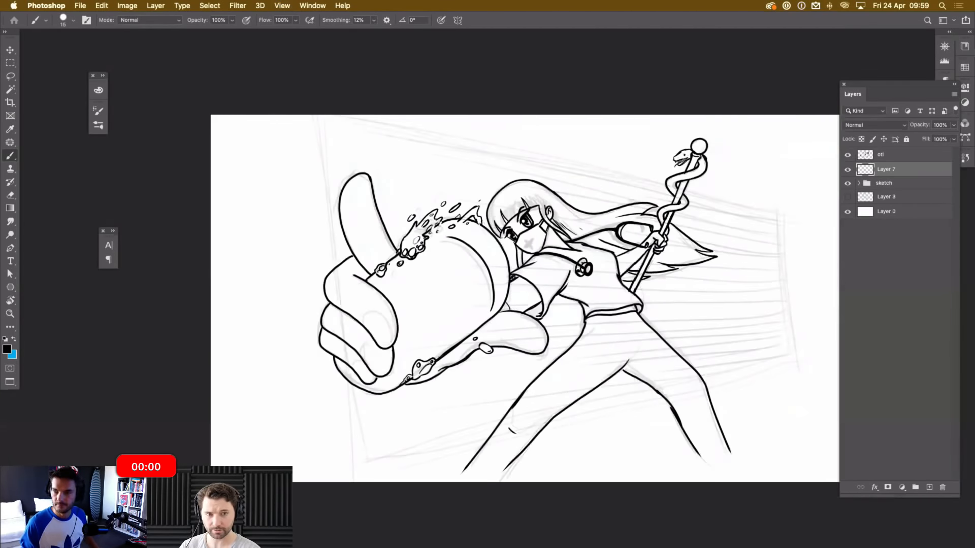
pyautogui.moveTo(525, 298); pyautogui.dragTo(422, 286)
pyautogui.moveTo(676, 199)
pyautogui.mouseDown()
pyautogui.moveTo(687, 347)
pyautogui.moveTo(676, 198)
pyautogui.mouseUp()
pyautogui.moveTo(676, 198)
pyautogui.mouseDown()
pyautogui.moveTo(686, 336)
pyautogui.moveTo(687, 253)
pyautogui.moveTo(672, 199)
pyautogui.moveTo(628, 136)
pyautogui.moveTo(591, 107)
pyautogui.mouseUp()
pyautogui.press('r')
pyautogui.press('b')
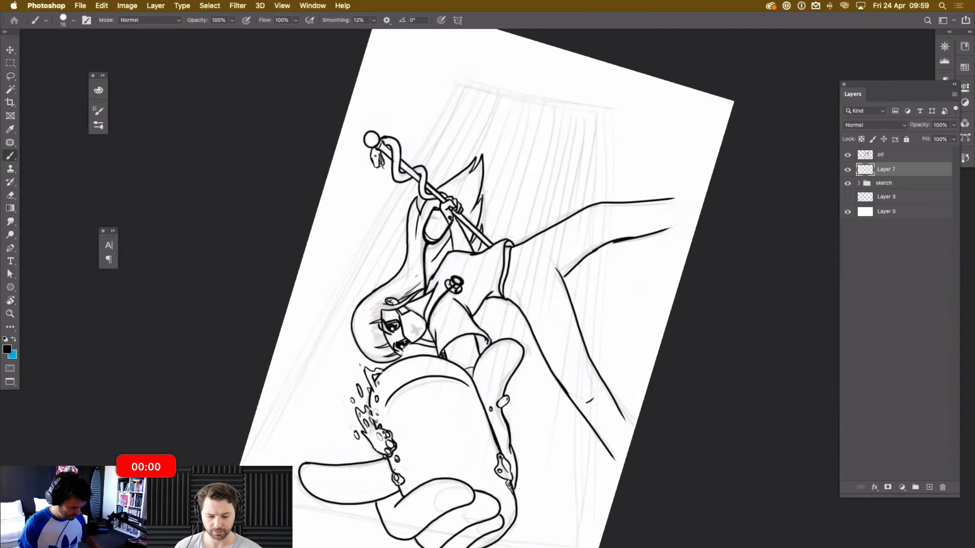
pyautogui.moveTo(538, 284); pyautogui.dragTo(596, 282)
pyautogui.press('super+minus')
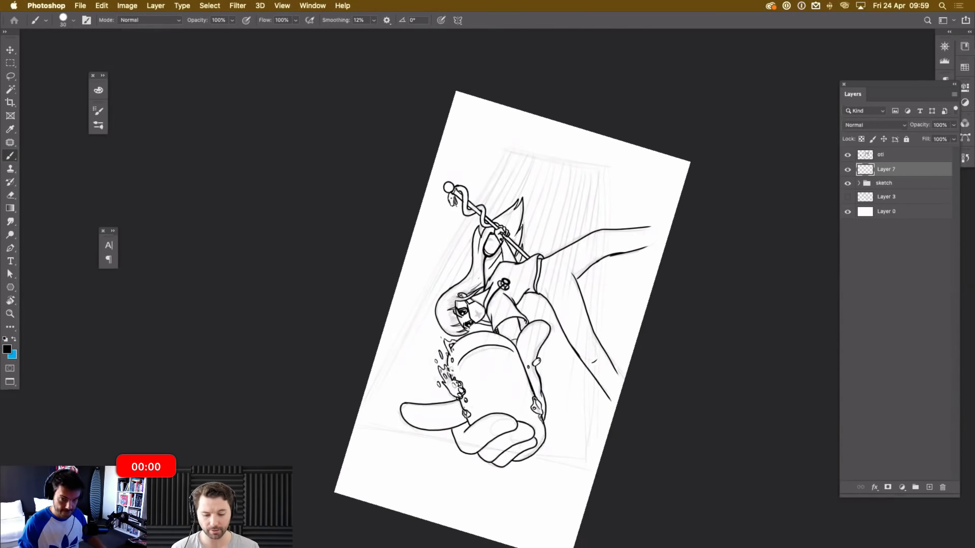
pyautogui.press('[')
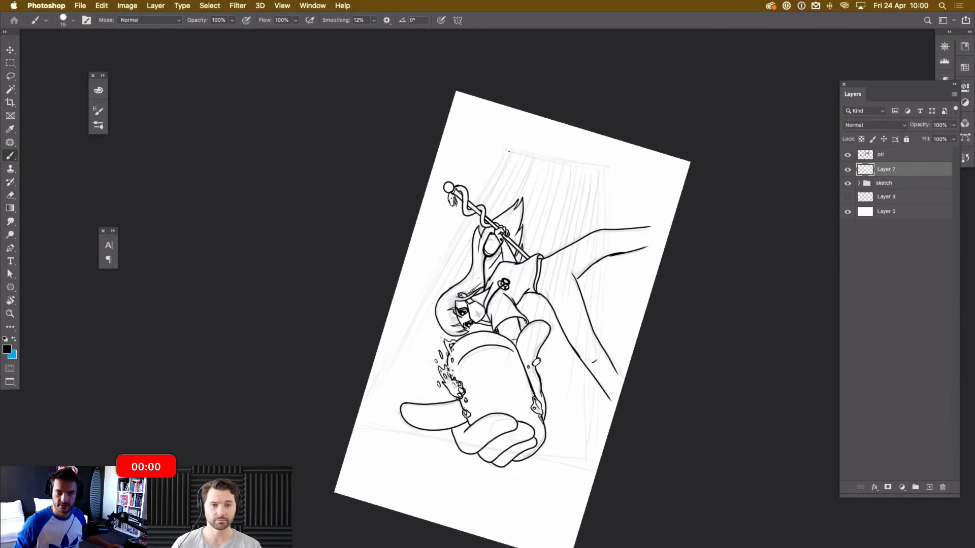
pyautogui.keyDown('shift'); pyautogui.click(604, 166); pyautogui.keyUp('shift')
pyautogui.keyDown('shift'); pyautogui.click(588, 463); pyautogui.keyUp('shift')
pyautogui.keyDown('shift'); pyautogui.click(359, 424); pyautogui.keyUp('shift')
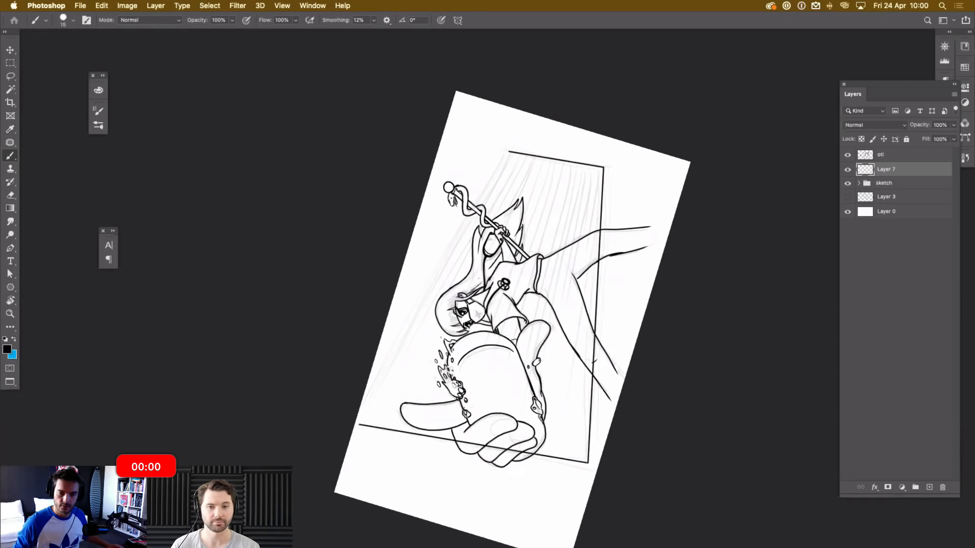
pyautogui.keyDown('shift'); pyautogui.click(508, 151); pyautogui.keyUp('shift')
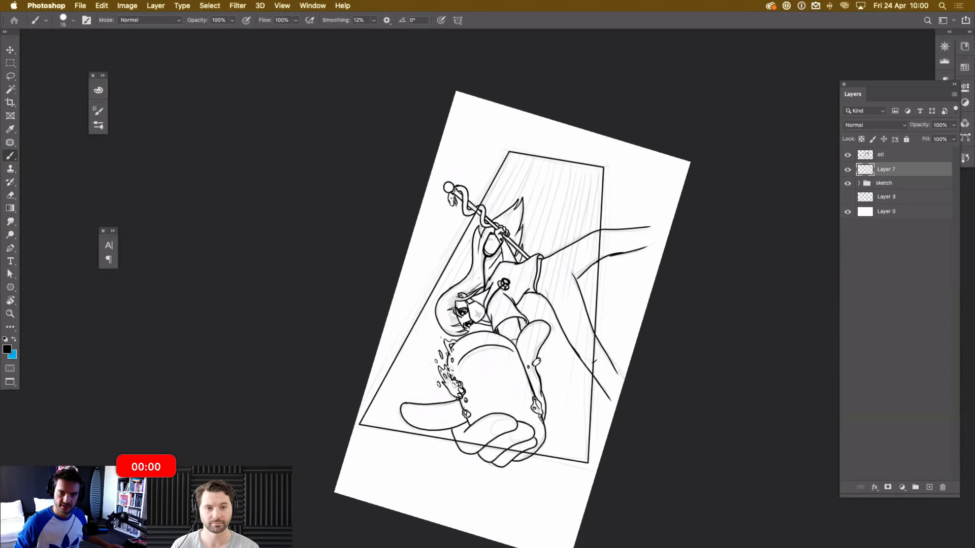
# Turn the canvas upright and erase the frame line where it crosses the foreground fist.
pyautogui.press('Escape')
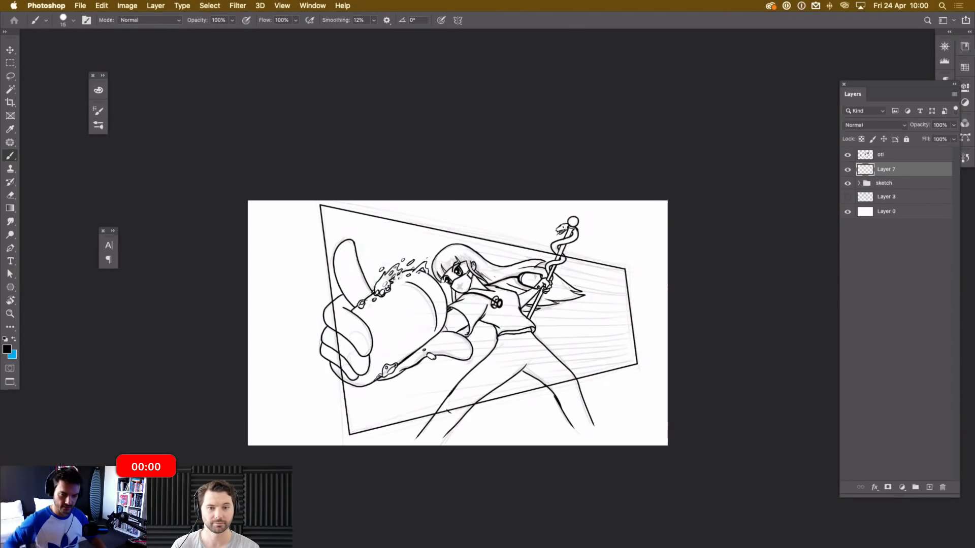
pyautogui.press('super+plus')
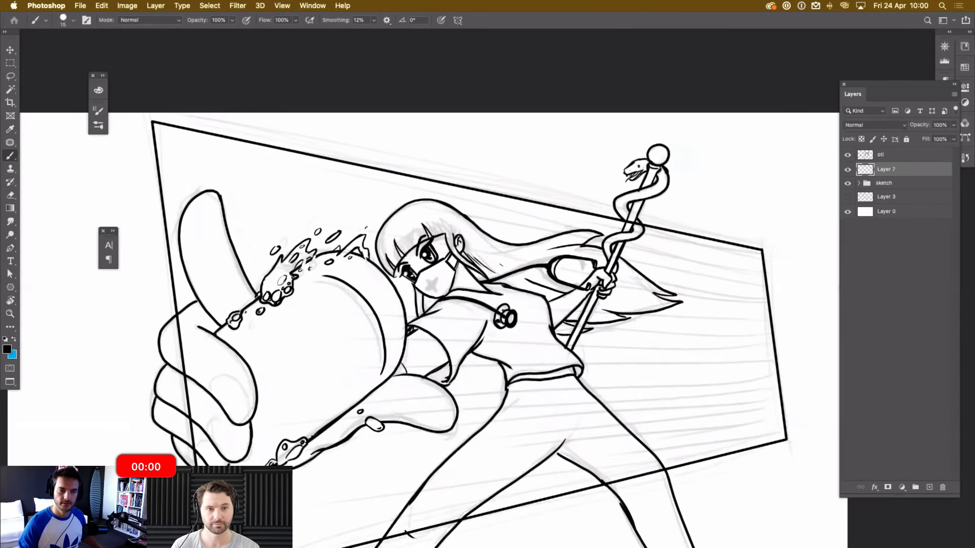
pyautogui.moveTo(457, 315); pyautogui.dragTo(526, 232)
pyautogui.press('e')
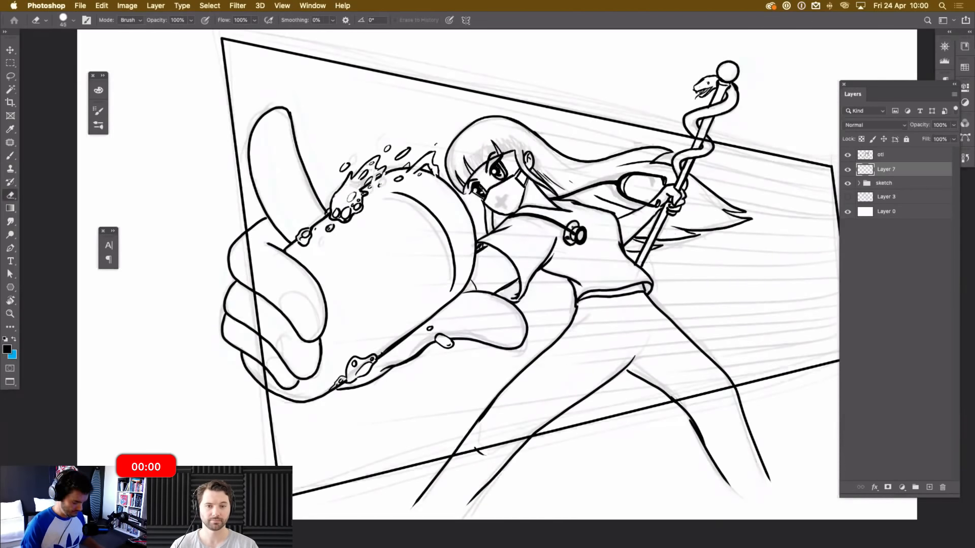
pyautogui.moveTo(245, 232); pyautogui.dragTo(264, 378)
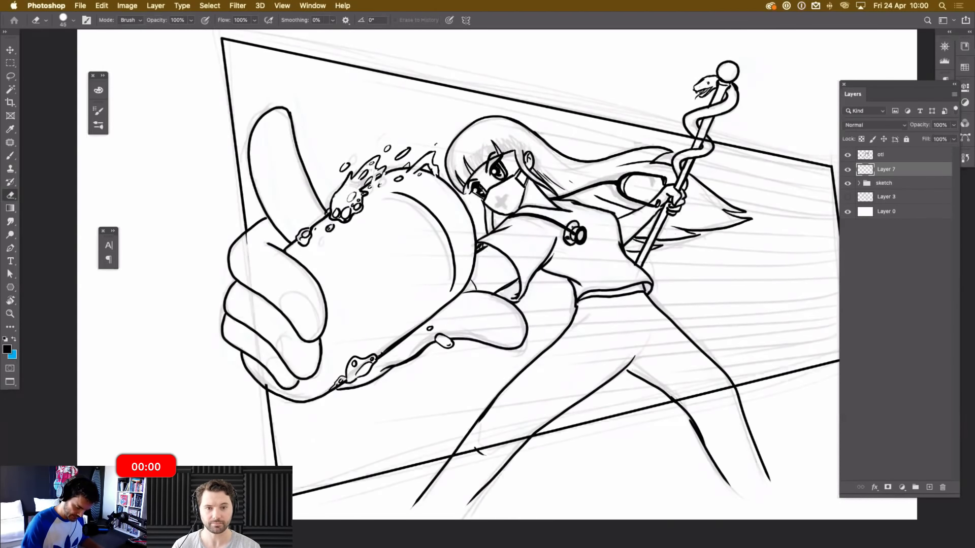
# On the otl layer, erase the leg lines that extend below the slanted frame's lower edge.
pyautogui.scroll(-5, 497, 274)
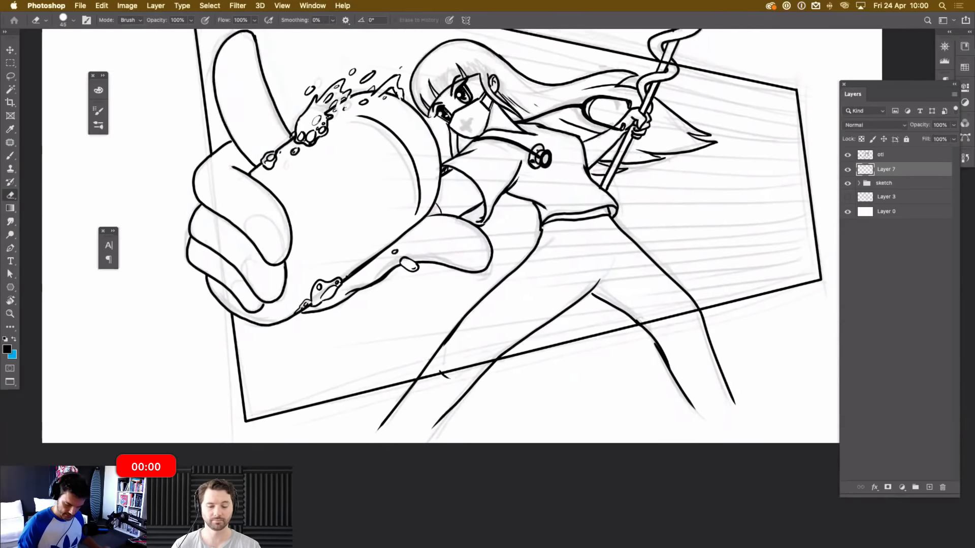
pyautogui.click(866, 155)
pyautogui.moveTo(470, 349)
pyautogui.mouseDown()
pyautogui.moveTo(480, 342)
pyautogui.moveTo(400, 361)
pyautogui.moveTo(366, 405)
pyautogui.moveTo(422, 402)
pyautogui.mouseUp()
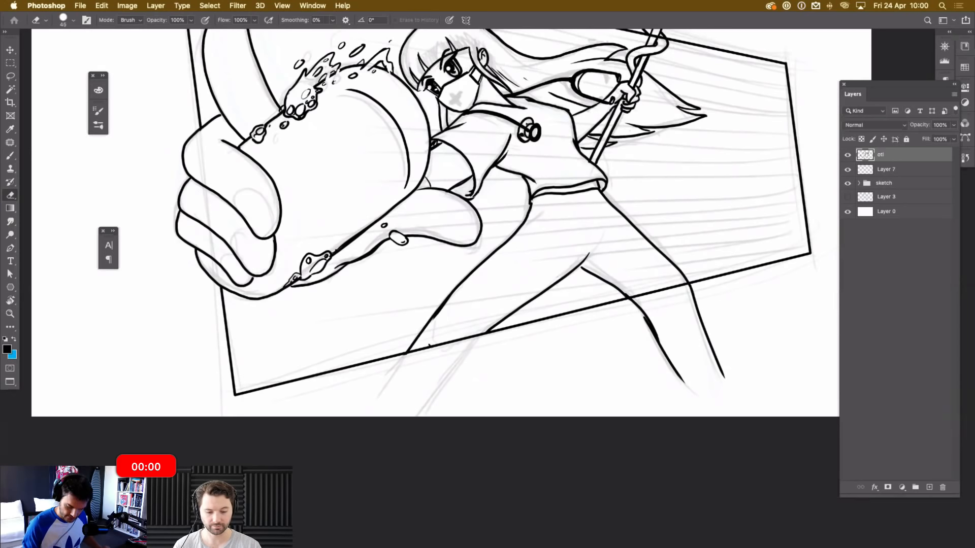
pyautogui.moveTo(631, 301); pyautogui.dragTo(682, 382)
pyautogui.moveTo(654, 334)
pyautogui.mouseDown()
pyautogui.moveTo(657, 346)
pyautogui.moveTo(654, 333)
pyautogui.mouseUp()
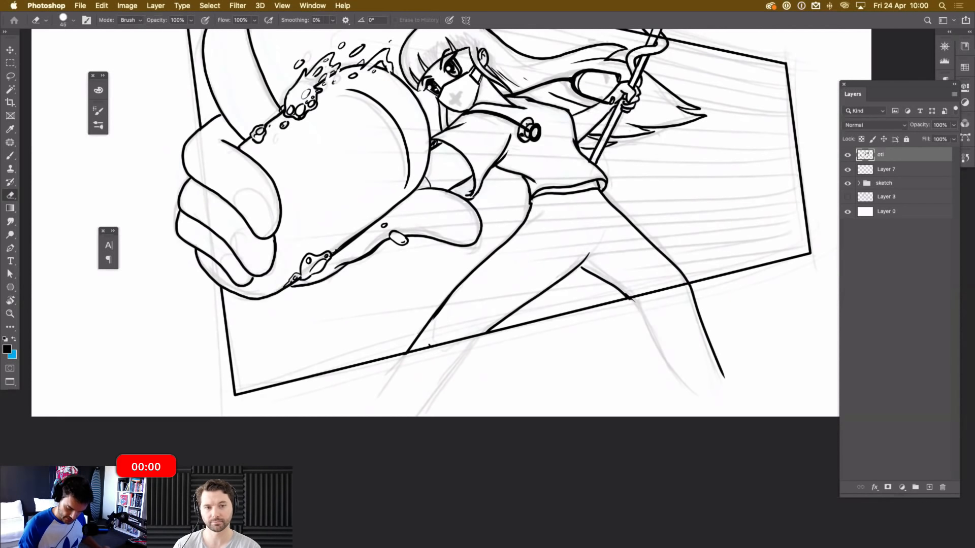
pyautogui.moveTo(688, 284); pyautogui.dragTo(724, 378)
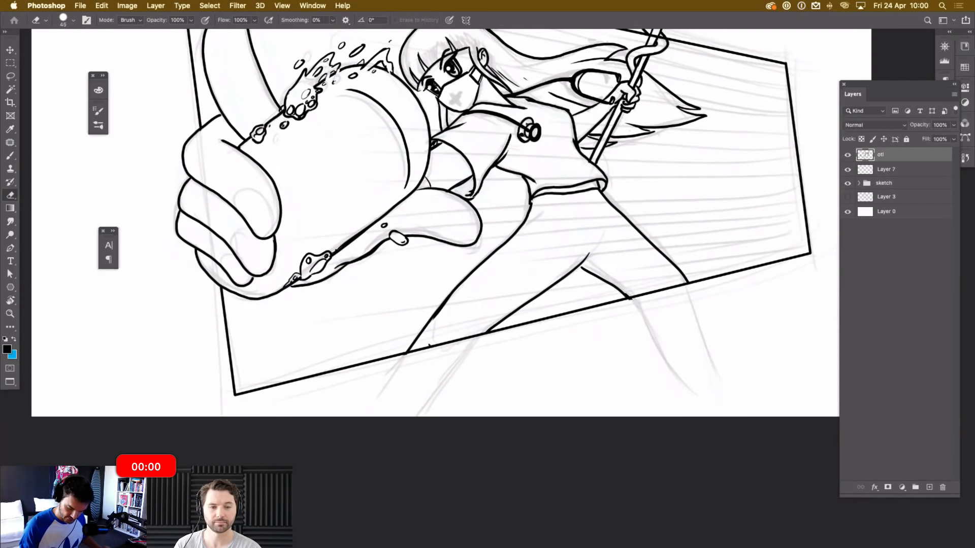
pyautogui.moveTo(508, 223); pyautogui.dragTo(515, 331)
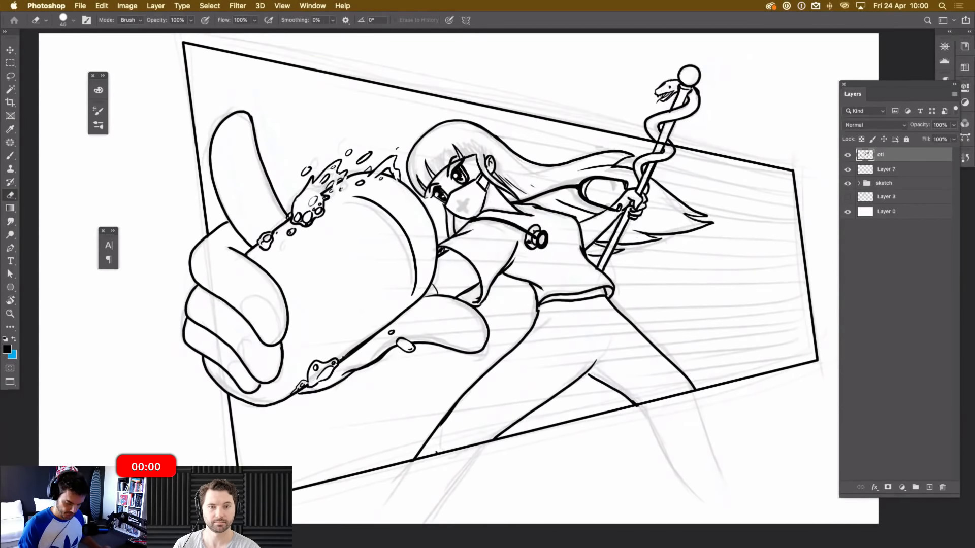
pyautogui.press('super+minus')
pyautogui.press('super+minus')
pyautogui.press('super+minus')
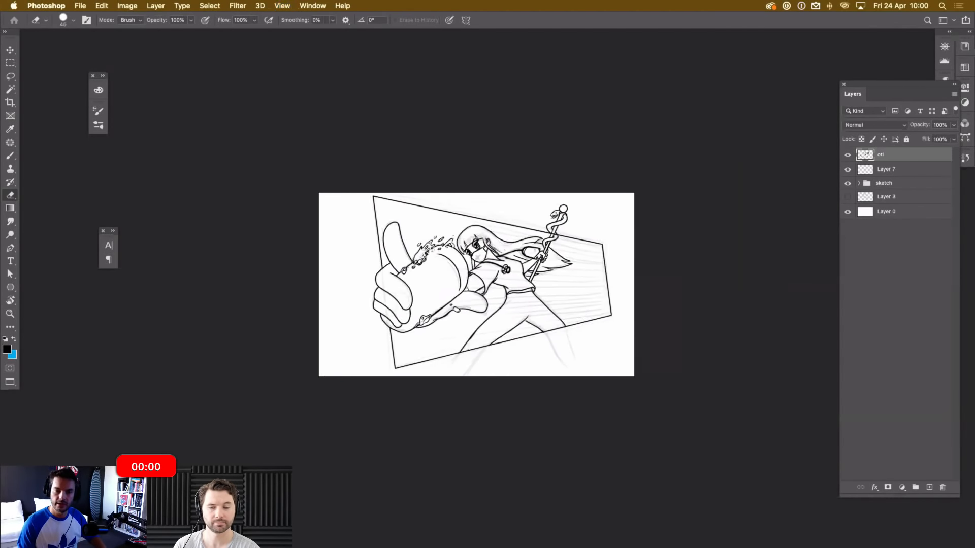
pyautogui.press('super+plus')
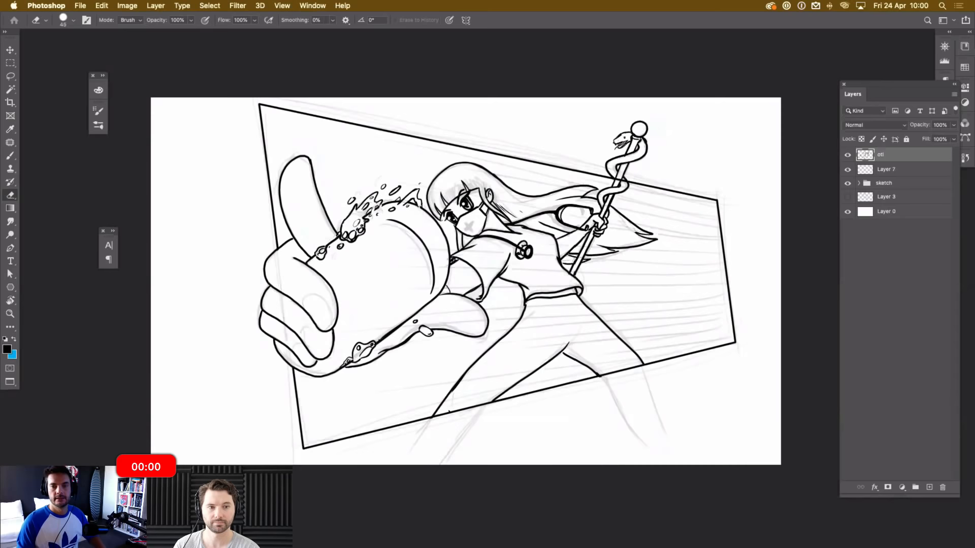
pyautogui.press('super+plus')
pyautogui.press('super+minus')
pyautogui.press('super+plus')
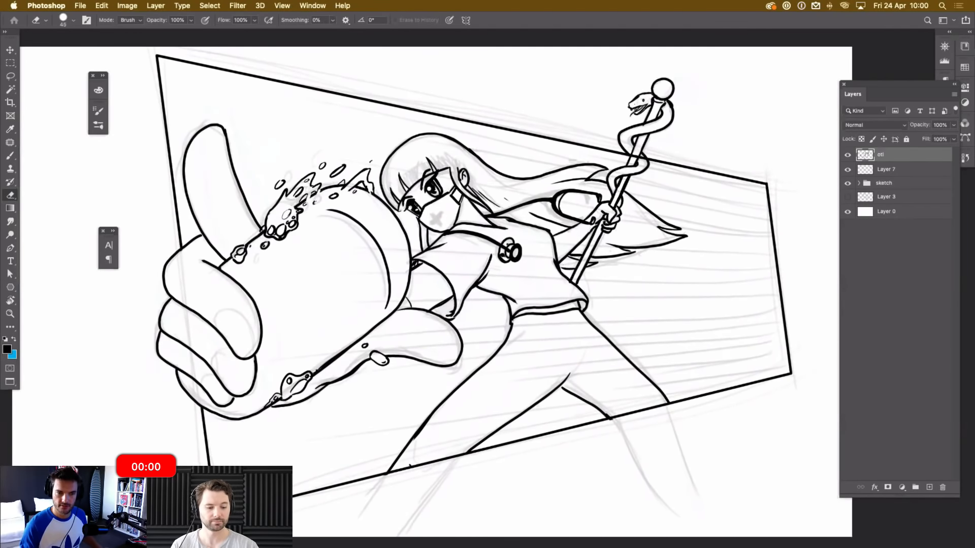
# Add a new layer directly above Layer 7 and set the brush size to 20 for inking.
pyautogui.press('b')
pyautogui.moveTo(437, 292); pyautogui.dragTo(458, 312)
pyautogui.press('super+minus')
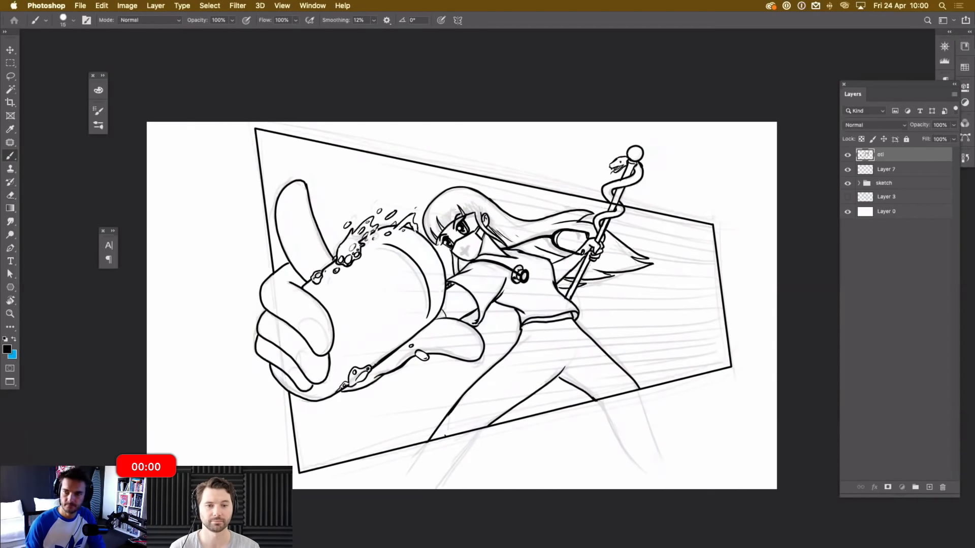
pyautogui.click(903, 170)
pyautogui.click(929, 487)
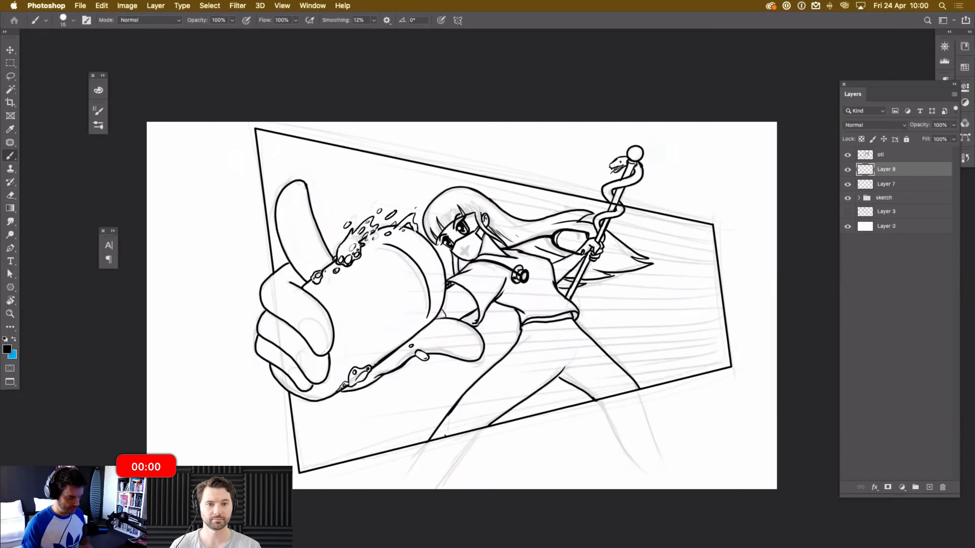
pyautogui.press('super+plus')
pyautogui.press(']')
pyautogui.moveTo(447, 294); pyautogui.dragTo(430, 323)
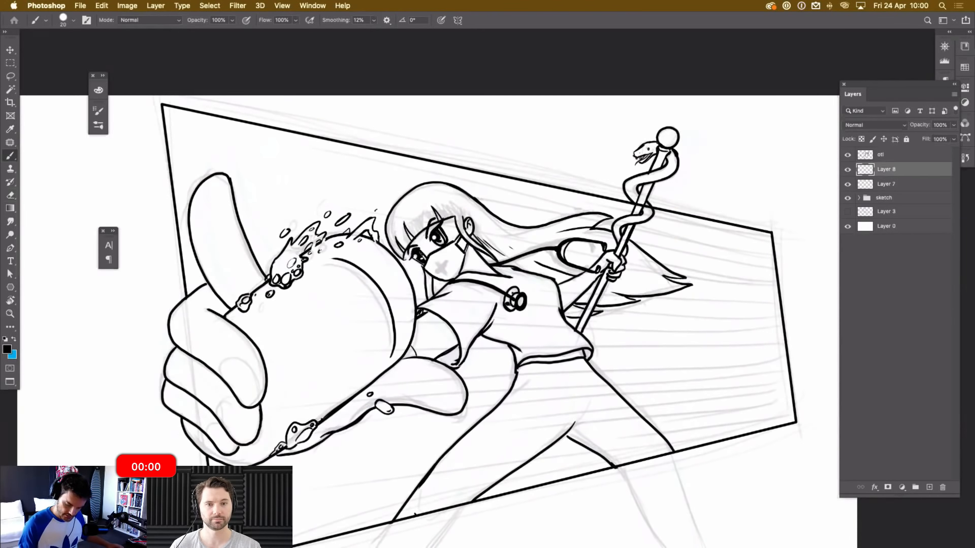
pyautogui.moveTo(772, 246); pyautogui.dragTo(295, 160)
pyautogui.press('super+z')
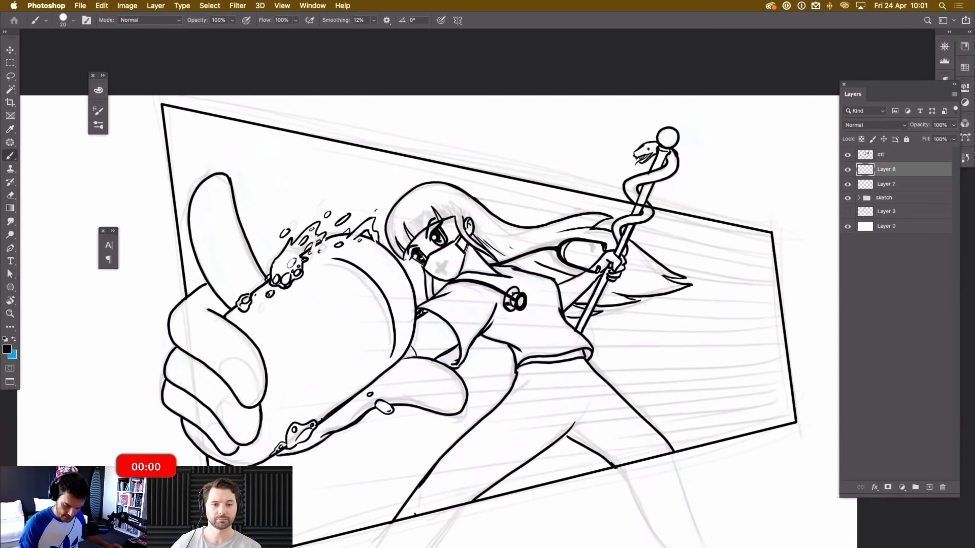
pyautogui.moveTo(772, 249); pyautogui.dragTo(307, 162)
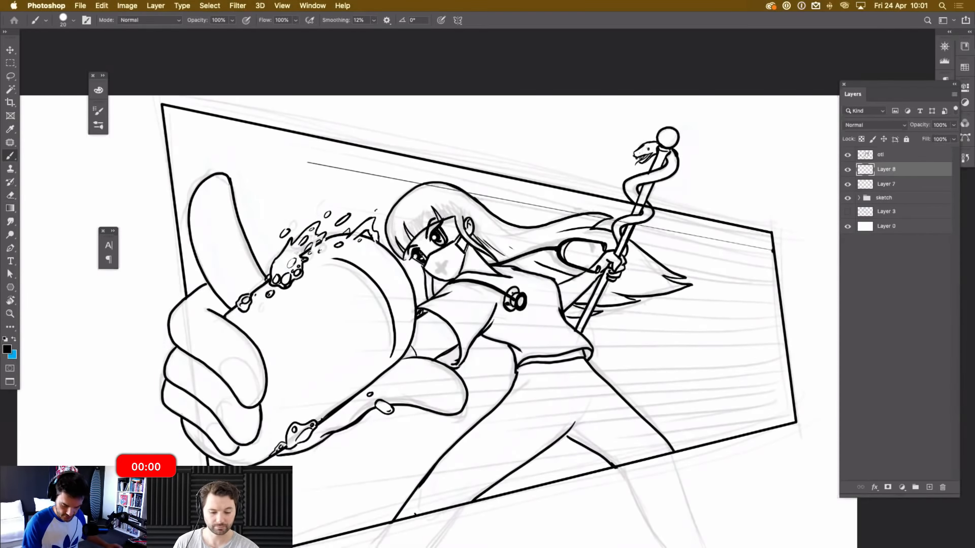
pyautogui.press('super+z')
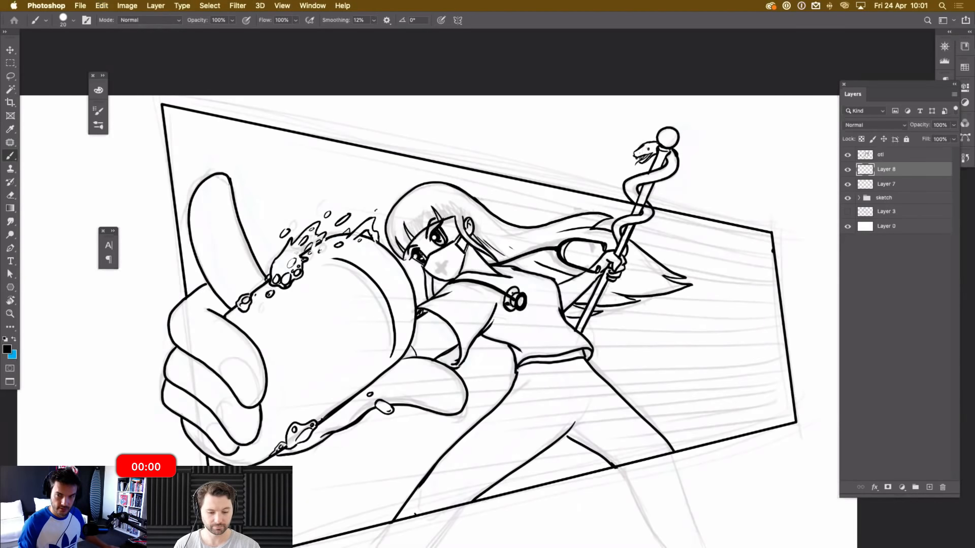
pyautogui.press('super+minus')
pyautogui.press('super+minus')
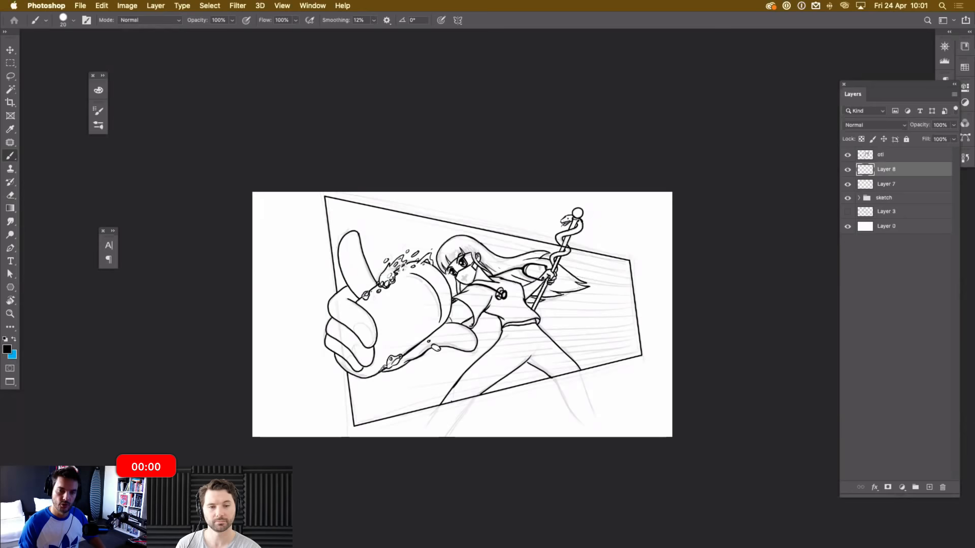
pyautogui.press('super+plus')
pyautogui.press('super+plus')
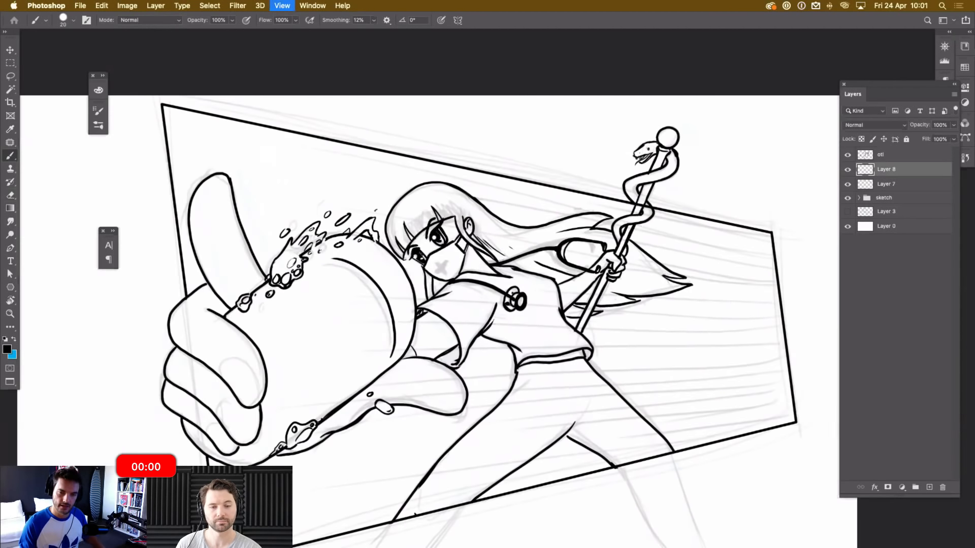
pyautogui.moveTo(516, 299); pyautogui.dragTo(520, 262)
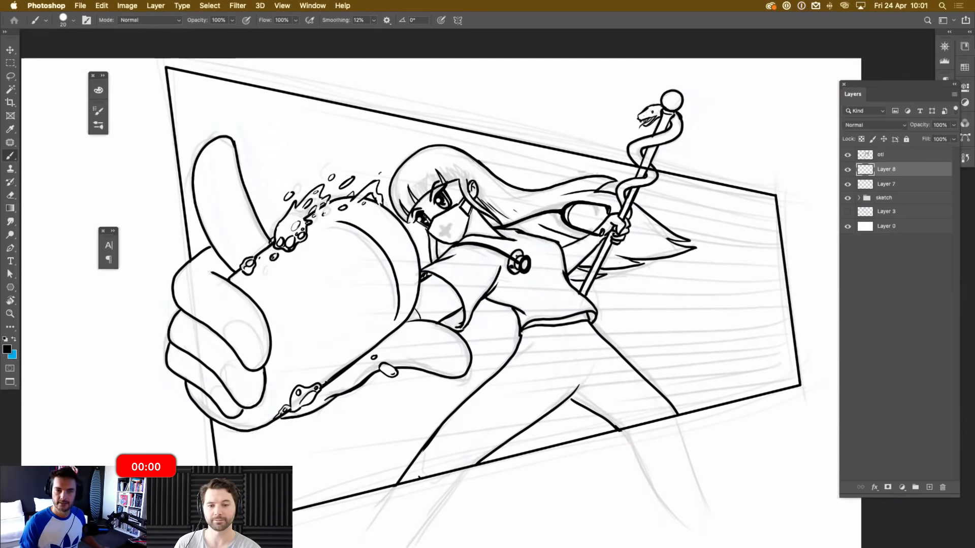
pyautogui.press('super+minus')
pyautogui.press('super+minus')
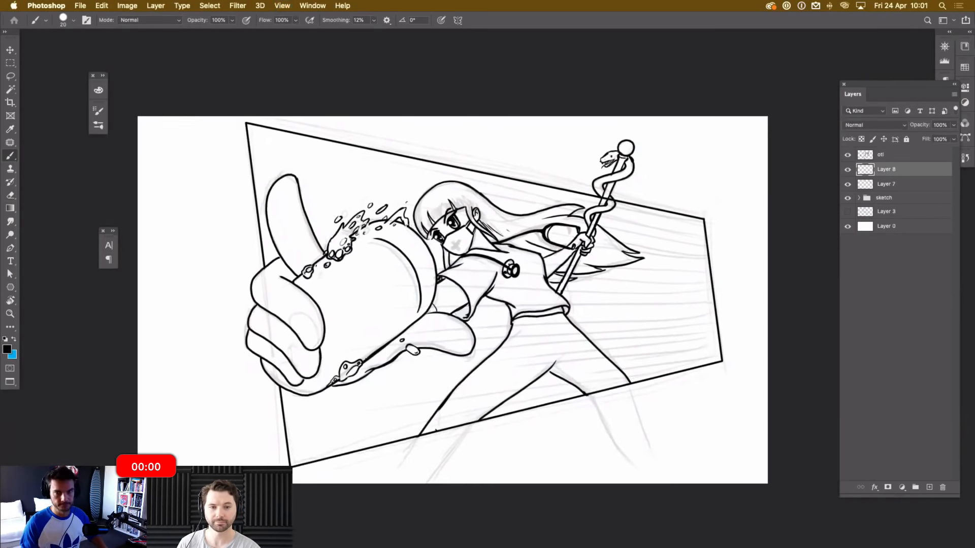
pyautogui.press('super+plus')
pyautogui.press('super+plus')
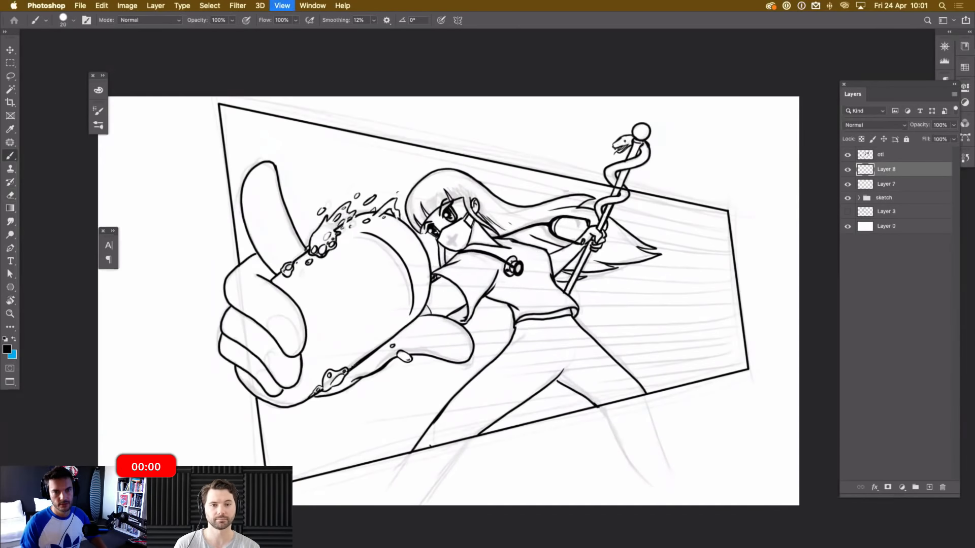
pyautogui.scroll(3, 472, 315)
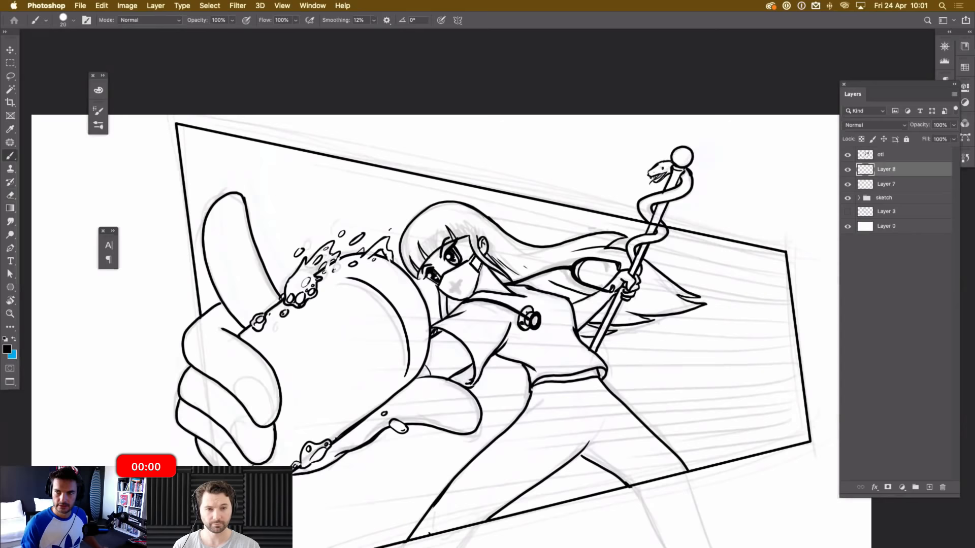
pyautogui.click(886, 184)
pyautogui.press('e')
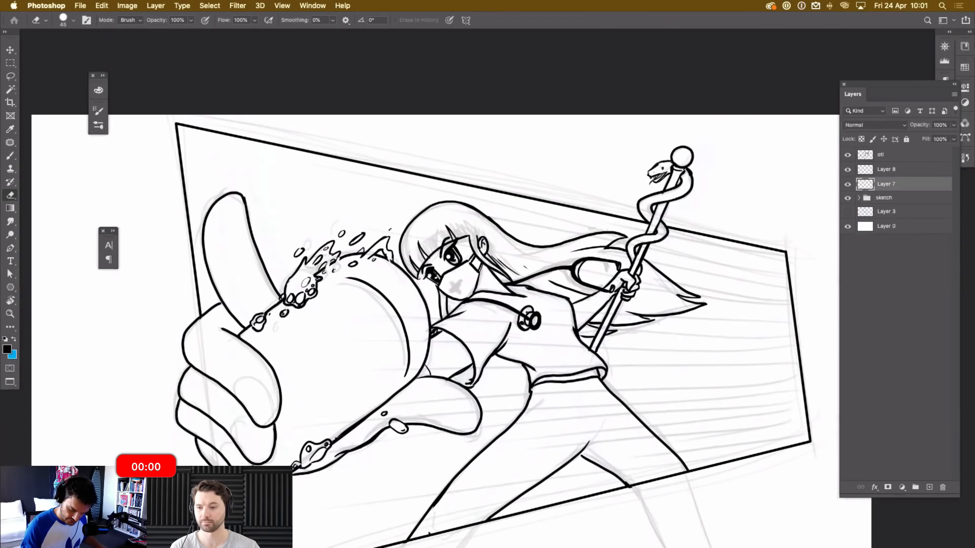
pyautogui.press('b')
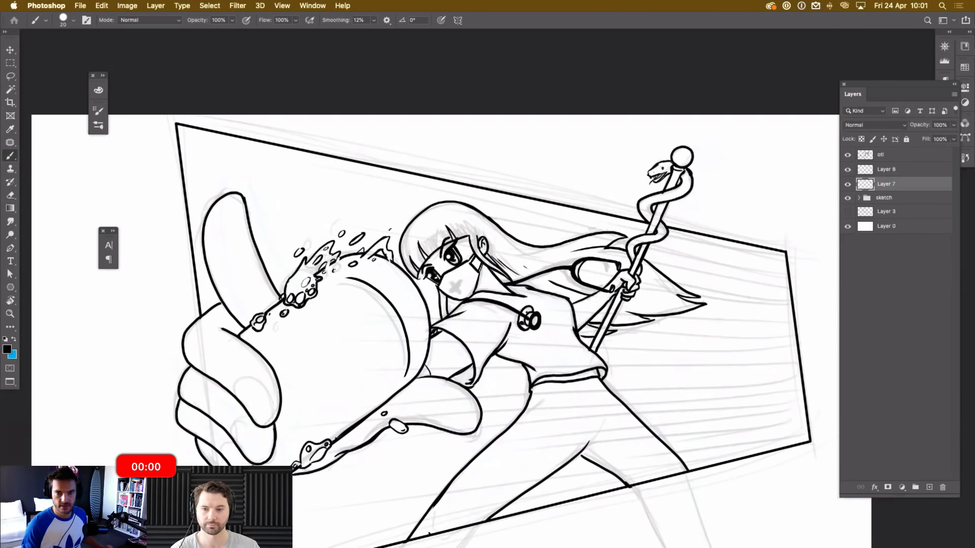
pyautogui.moveTo(457, 324); pyautogui.dragTo(481, 293)
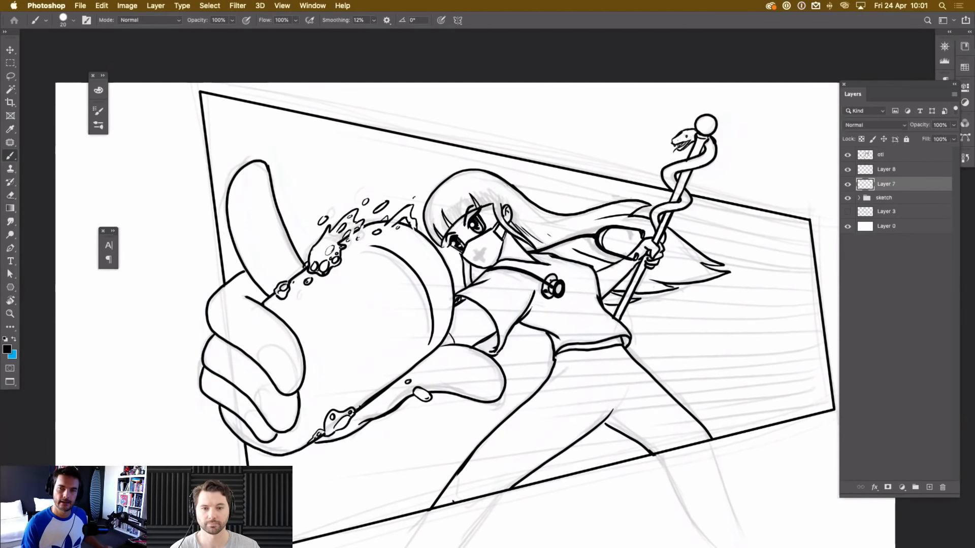
# On Layer 8, ink a long panel, curved ribs and a small double circle on the background structure above the character's hair.
pyautogui.click(887, 169)
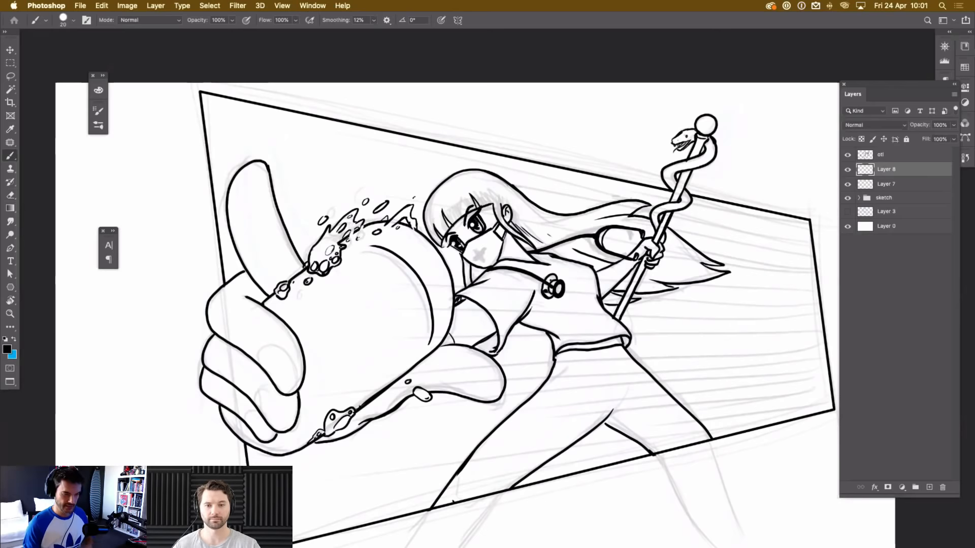
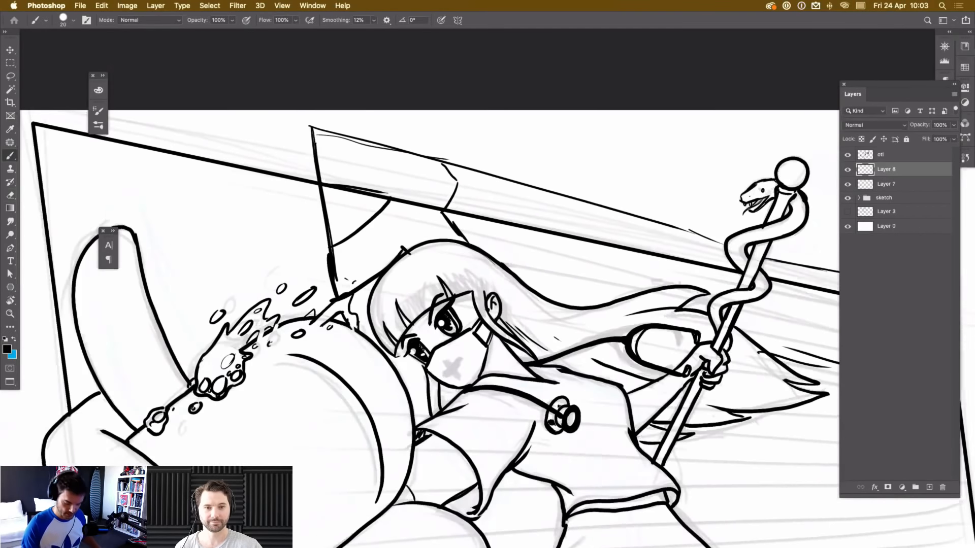
pyautogui.moveTo(508, 305); pyautogui.dragTo(481, 297)
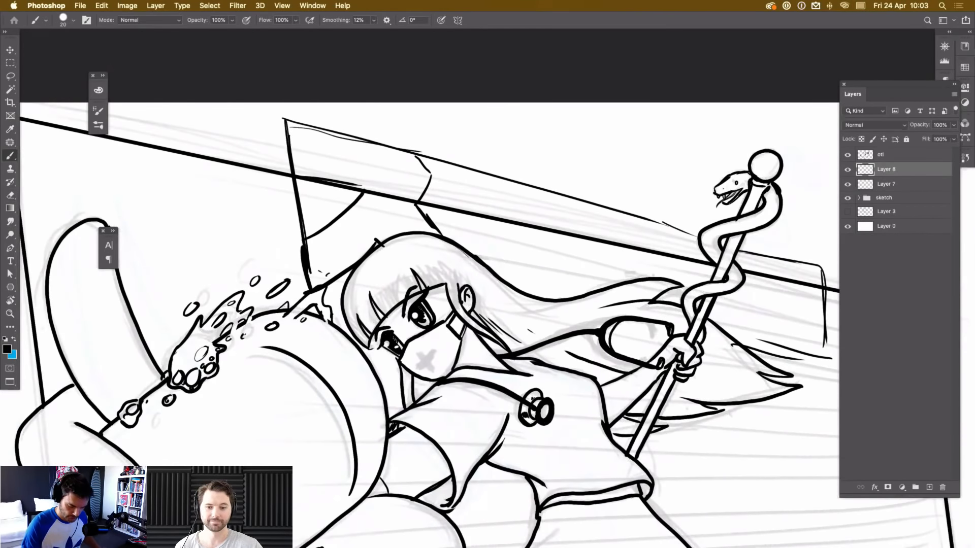
pyautogui.moveTo(445, 165)
pyautogui.mouseDown()
pyautogui.moveTo(445, 206)
pyautogui.moveTo(509, 217)
pyautogui.moveTo(468, 251)
pyautogui.moveTo(504, 178)
pyautogui.moveTo(544, 204)
pyautogui.moveTo(545, 225)
pyautogui.moveTo(497, 274)
pyautogui.mouseUp()
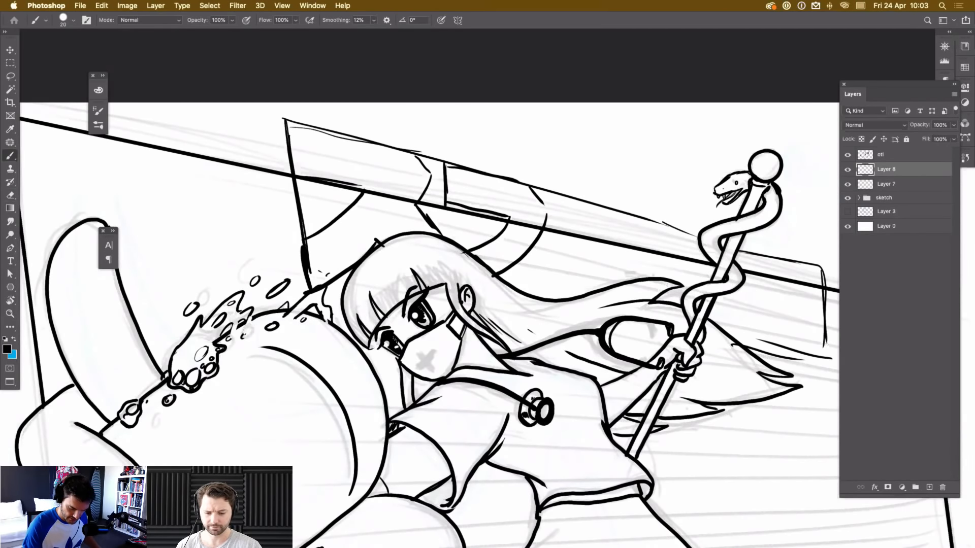
pyautogui.moveTo(544, 174)
pyautogui.mouseDown()
pyautogui.moveTo(563, 188)
pyautogui.moveTo(542, 179)
pyautogui.moveTo(554, 189)
pyautogui.mouseUp()
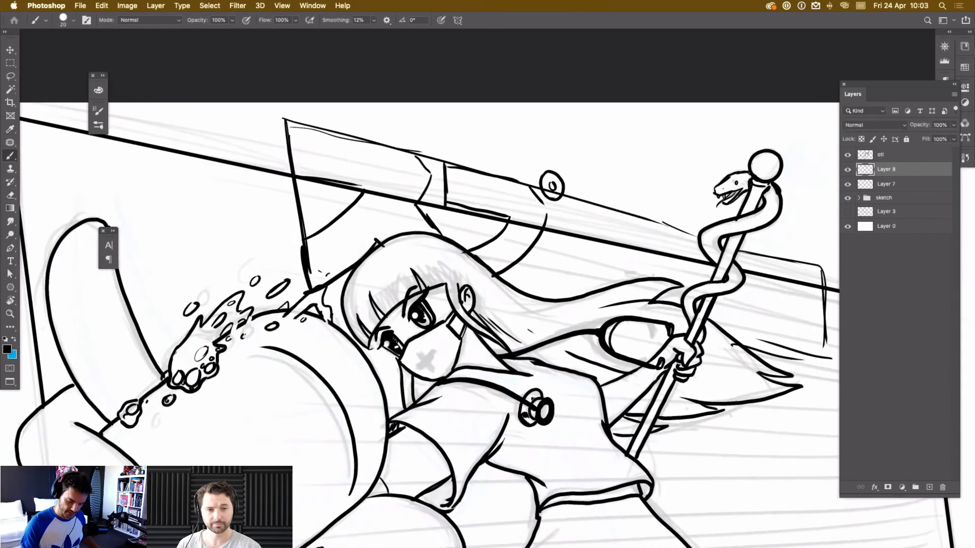
pyautogui.hscroll(5, 467, 223)
pyautogui.moveTo(467, 208); pyautogui.dragTo(464, 264)
pyautogui.press('super+z')
pyautogui.moveTo(468, 209)
pyautogui.mouseDown()
pyautogui.moveTo(473, 265)
pyautogui.moveTo(482, 265)
pyautogui.moveTo(488, 211)
pyautogui.moveTo(488, 266)
pyautogui.mouseUp()
pyautogui.press('super+z')
pyautogui.press('super+z')
pyautogui.press('super+z')
pyautogui.press('super+z')
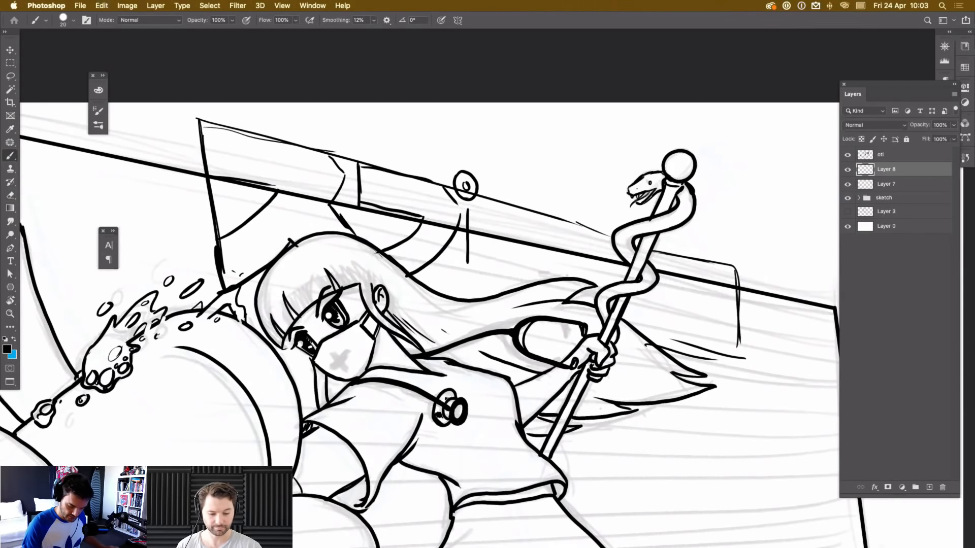
# Draw a narrow upright rectangle beside the small double circle, followed by two curved rib lines bending down toward the hair.
pyautogui.moveTo(479, 194); pyautogui.dragTo(480, 258)
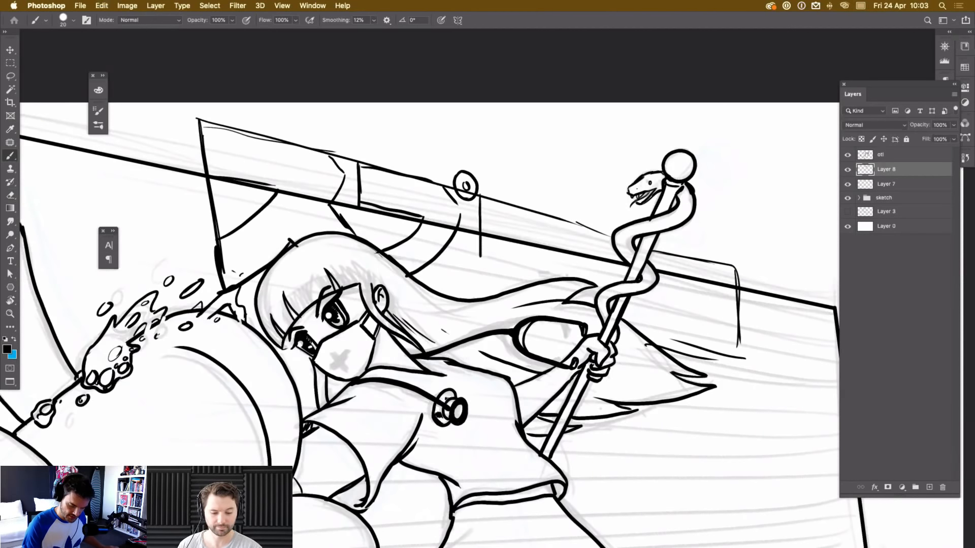
pyautogui.moveTo(480, 195)
pyautogui.mouseDown()
pyautogui.moveTo(497, 198)
pyautogui.moveTo(500, 224)
pyautogui.moveTo(481, 261)
pyautogui.mouseUp()
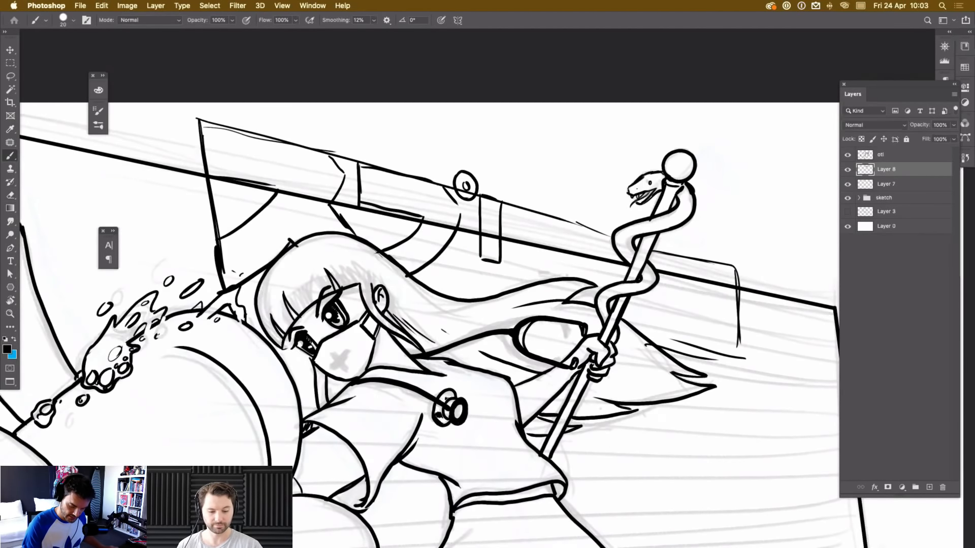
pyautogui.moveTo(517, 203)
pyautogui.mouseDown()
pyautogui.moveTo(518, 257)
pyautogui.moveTo(506, 278)
pyautogui.moveTo(481, 297)
pyautogui.mouseUp()
pyautogui.moveTo(524, 207)
pyautogui.mouseDown()
pyautogui.moveTo(542, 211)
pyautogui.moveTo(547, 247)
pyautogui.moveTo(527, 284)
pyautogui.mouseUp()
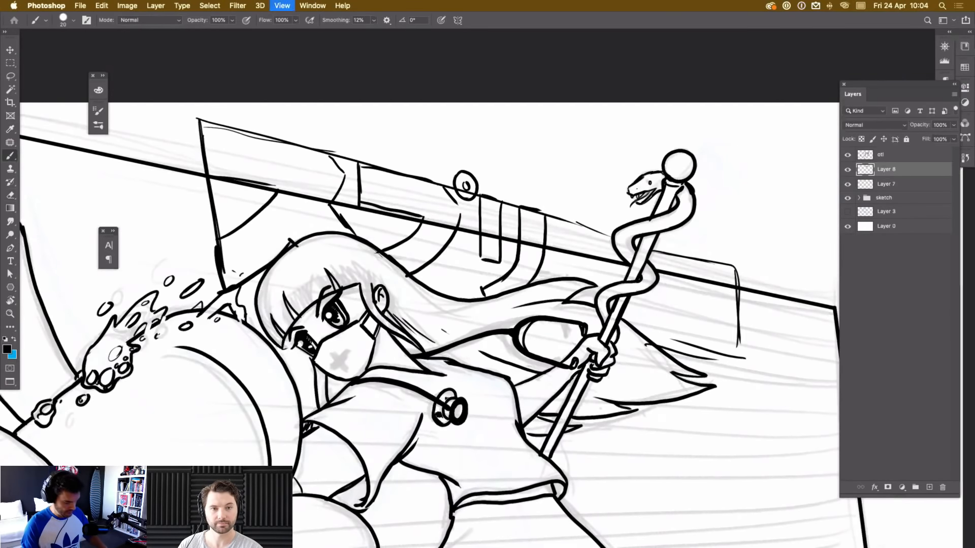
# Thicken the narrow rectangle's edge nearest the ribs and draw a slanted rectangular panel between the ribs and the snake staff.
pyautogui.press('super+minus')
pyautogui.press('super+minus')
pyautogui.press('super+minus')
pyautogui.press('super+equal')
pyautogui.press('super+equal')
pyautogui.press('super+equal')
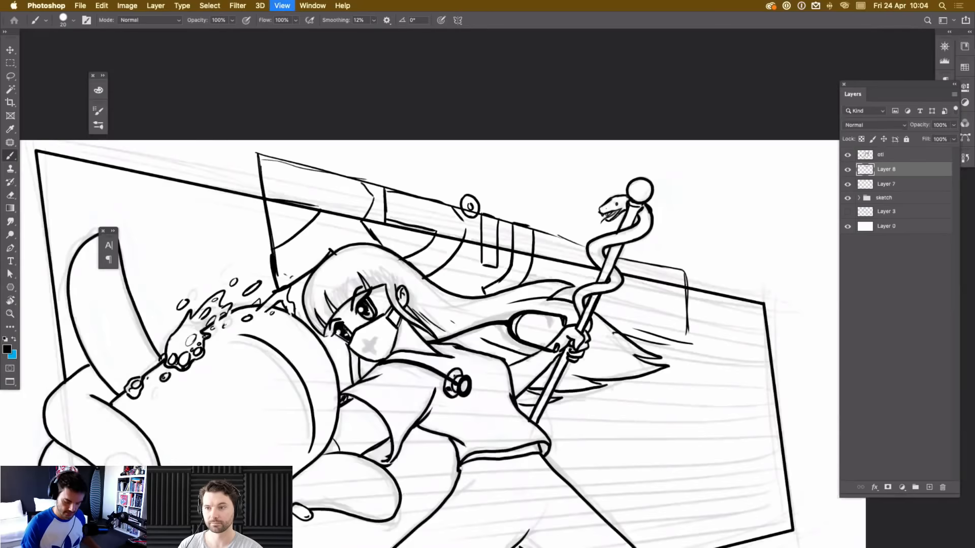
pyautogui.press('super+equal')
pyautogui.moveTo(502, 229)
pyautogui.mouseDown()
pyautogui.moveTo(463, 228)
pyautogui.moveTo(461, 263)
pyautogui.mouseUp()
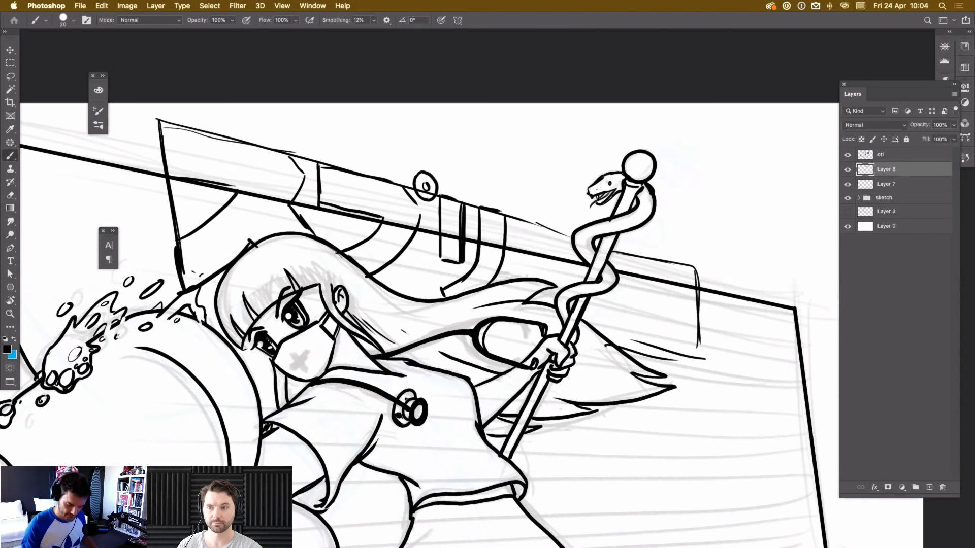
pyautogui.moveTo(516, 252)
pyautogui.mouseDown()
pyautogui.moveTo(516, 269)
pyautogui.moveTo(561, 280)
pyautogui.moveTo(569, 256)
pyautogui.moveTo(573, 284)
pyautogui.mouseUp()
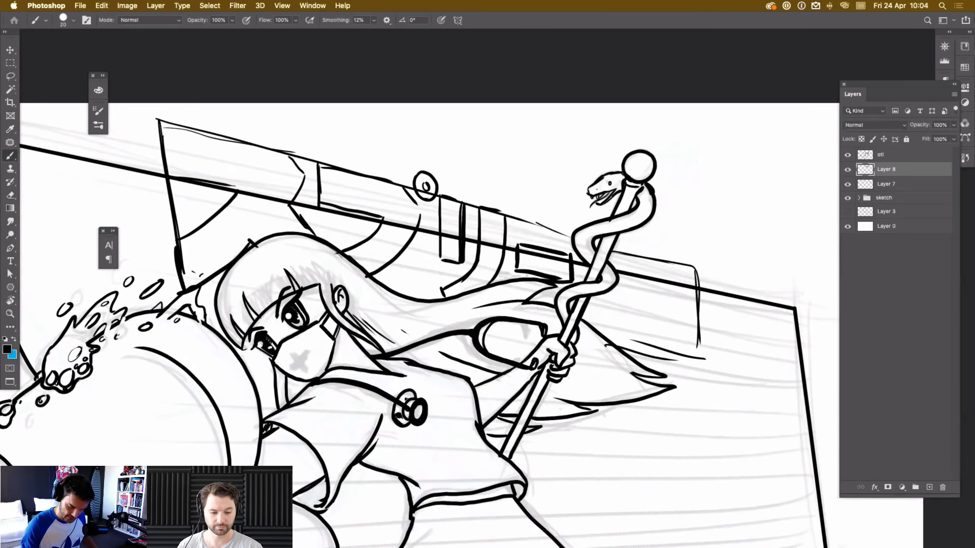
# Erase the thickened edge of the narrow upright rectangle nearest the curved ribs.
pyautogui.press('super+minus')
pyautogui.press('super+minus')
pyautogui.press('super+minus')
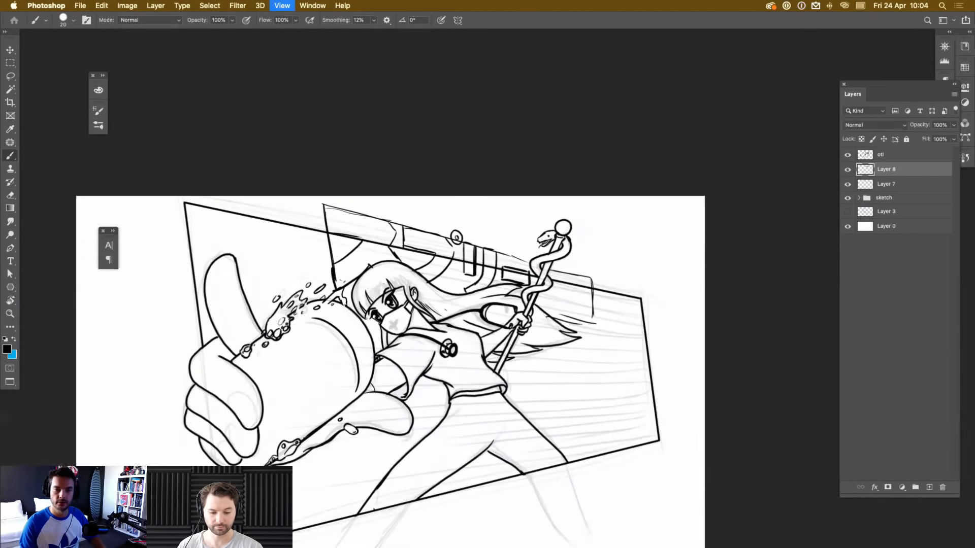
pyautogui.press('super+equal')
pyautogui.press('super+equal')
pyautogui.press('e')
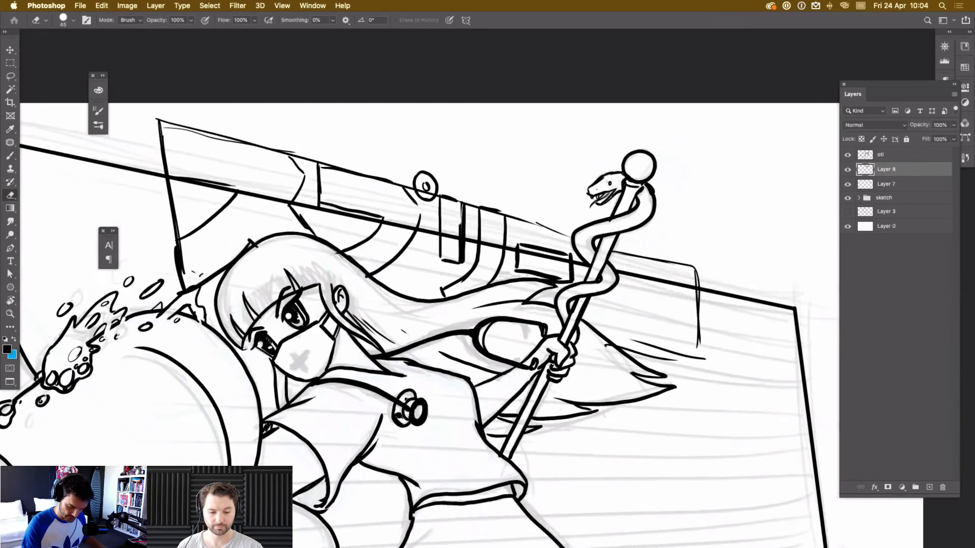
pyautogui.moveTo(462, 228); pyautogui.dragTo(461, 263)
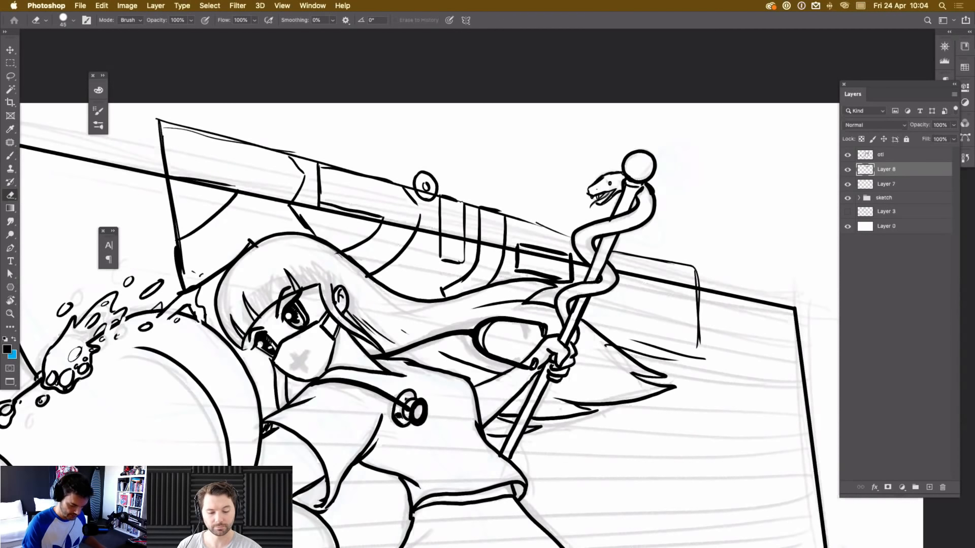
# Ink the angular, curved lettering outline behind the snake staff and trim its lower corner with the Eraser.
pyautogui.press('b')
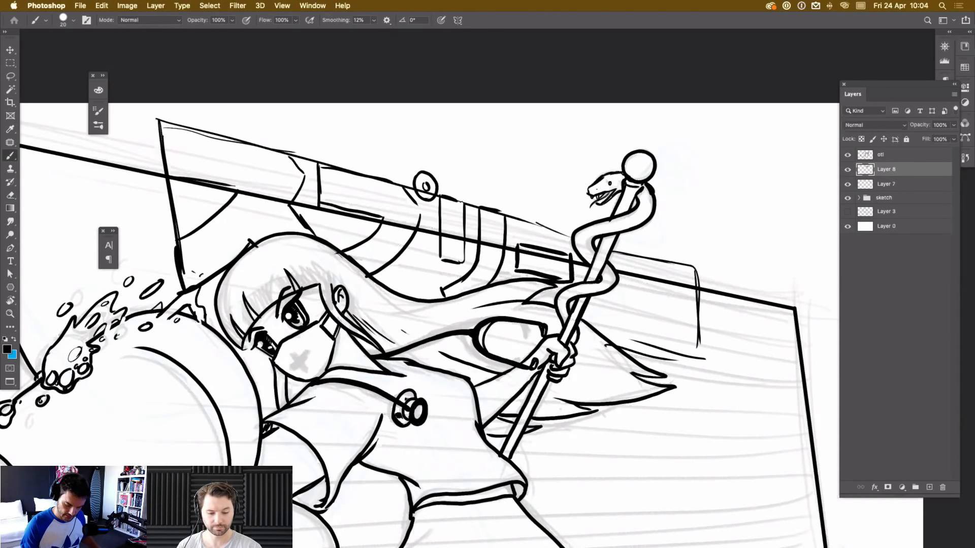
pyautogui.moveTo(580, 272)
pyautogui.mouseDown()
pyautogui.moveTo(627, 283)
pyautogui.moveTo(598, 309)
pyautogui.moveTo(606, 334)
pyautogui.moveTo(634, 310)
pyautogui.moveTo(648, 331)
pyautogui.moveTo(660, 283)
pyautogui.mouseUp()
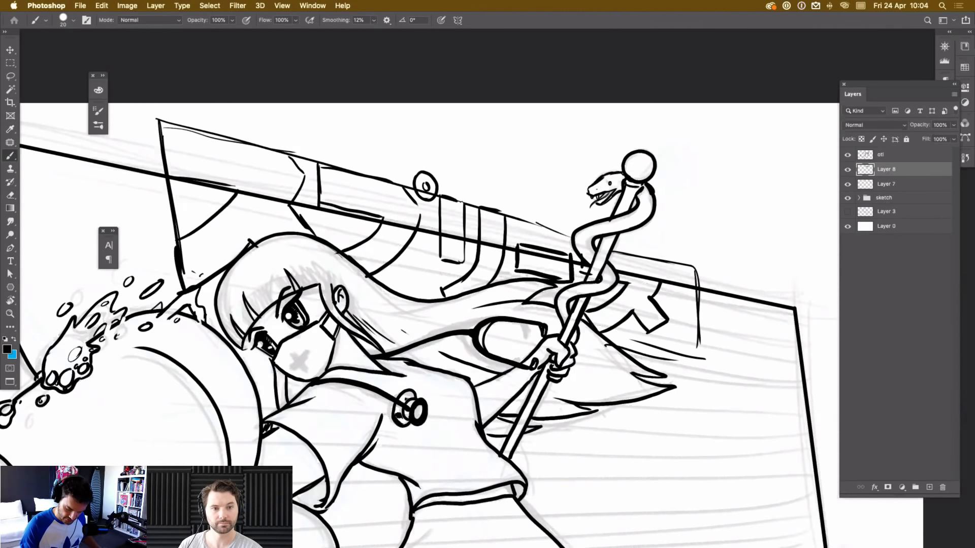
pyautogui.moveTo(611, 254)
pyautogui.mouseDown()
pyautogui.moveTo(661, 280)
pyautogui.moveTo(660, 268)
pyautogui.mouseUp()
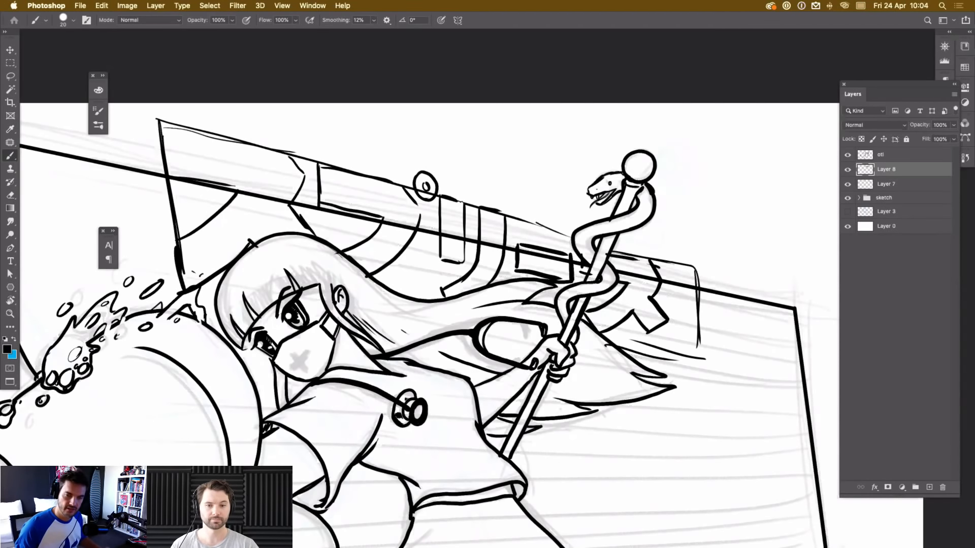
pyautogui.press('e')
pyautogui.moveTo(647, 333)
pyautogui.mouseDown()
pyautogui.moveTo(668, 320)
pyautogui.moveTo(639, 325)
pyautogui.moveTo(650, 338)
pyautogui.moveTo(665, 333)
pyautogui.mouseUp()
# Draw two small slanted rectangles at the upper end of the outline beyond the staff, then check Layer 8 by toggling its visibility.
pyautogui.press('b')
pyautogui.moveTo(660, 256)
pyautogui.mouseDown()
pyautogui.moveTo(669, 284)
pyautogui.moveTo(664, 256)
pyautogui.moveTo(686, 284)
pyautogui.moveTo(689, 257)
pyautogui.mouseUp()
pyautogui.moveTo(689, 258)
pyautogui.mouseDown()
pyautogui.moveTo(700, 278)
pyautogui.moveTo(688, 286)
pyautogui.mouseUp()
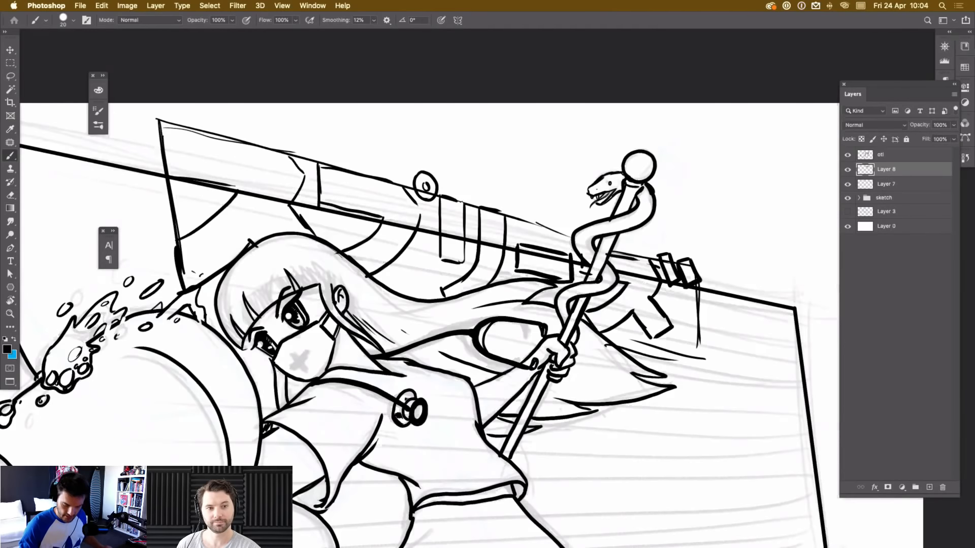
pyautogui.click(848, 169)
pyautogui.click(848, 170)
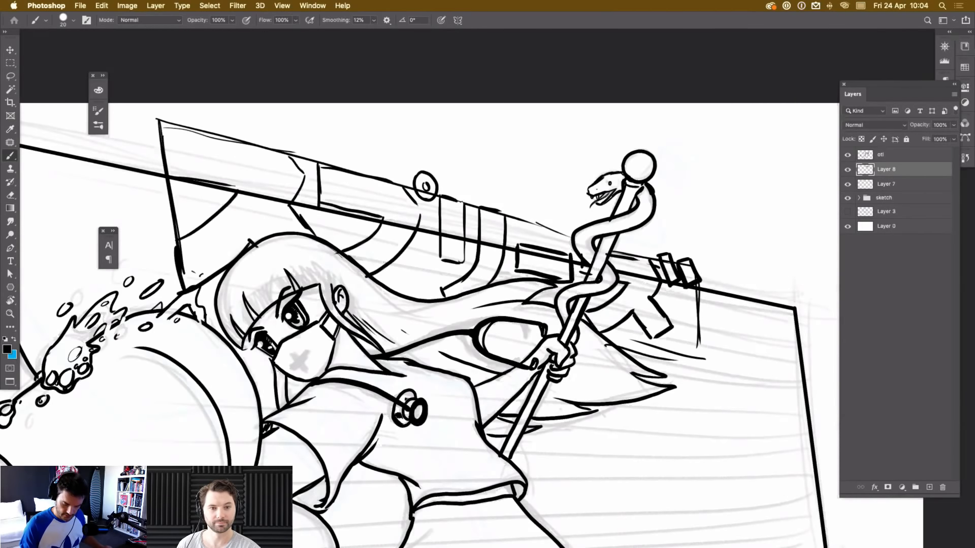
# Add a new layer above Layer 8, reduce Layer 8's opacity to 38%, and make the new layer active.
pyautogui.click(929, 488)
pyautogui.click(896, 185)
pyautogui.click(953, 125)
pyautogui.moveTo(952, 137); pyautogui.dragTo(923, 137)
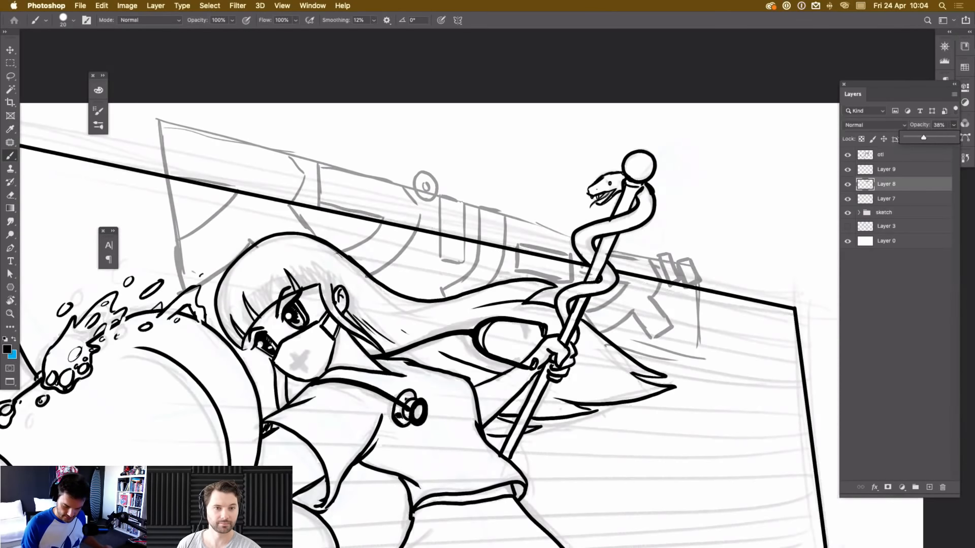
pyautogui.click(904, 169)
pyautogui.click(904, 170)
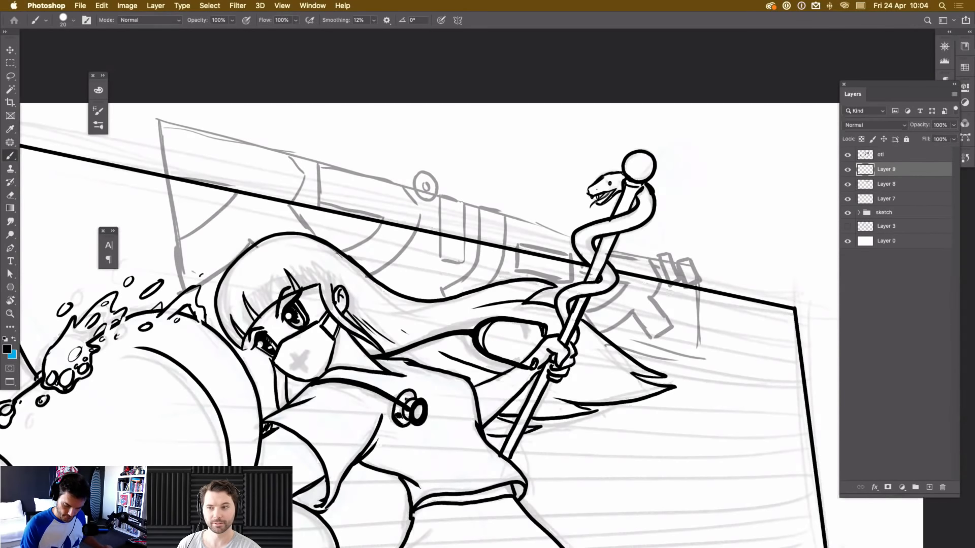
pyautogui.press('super+minus')
pyautogui.press('super+minus')
pyautogui.press('super+minus')
pyautogui.press('super+minus')
pyautogui.press('super+minus')
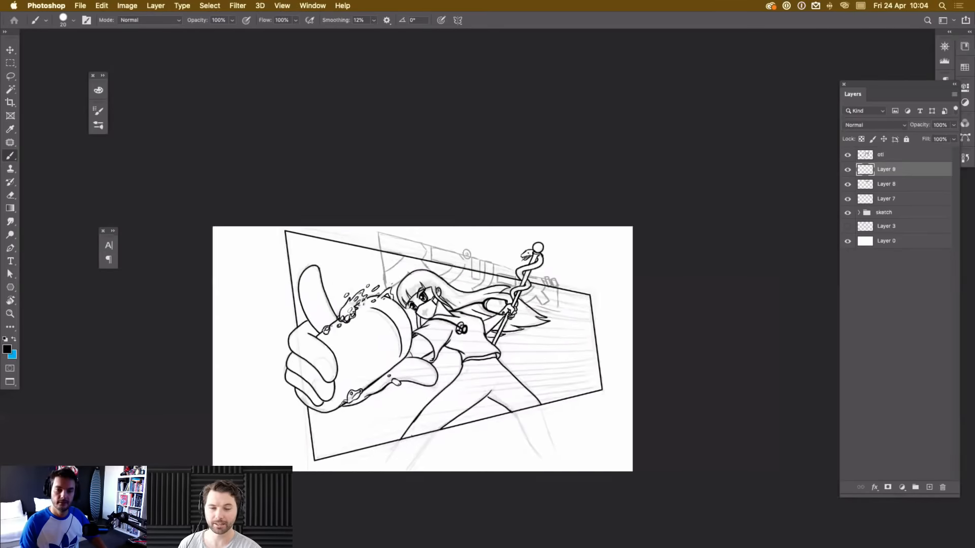
pyautogui.press('super+plus')
pyautogui.press('super+plus')
pyautogui.press('super+plus')
pyautogui.press('super+plus')
pyautogui.press('super+plus')
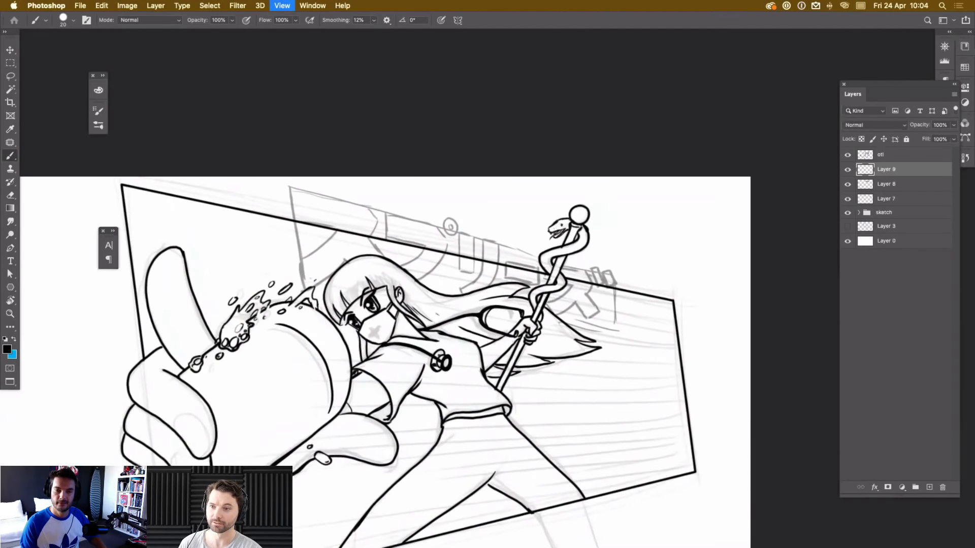
pyautogui.press('super+plus')
pyautogui.press('super+minus')
pyautogui.press('super+plus')
pyautogui.press('super+minus')
pyautogui.press('super+plus')
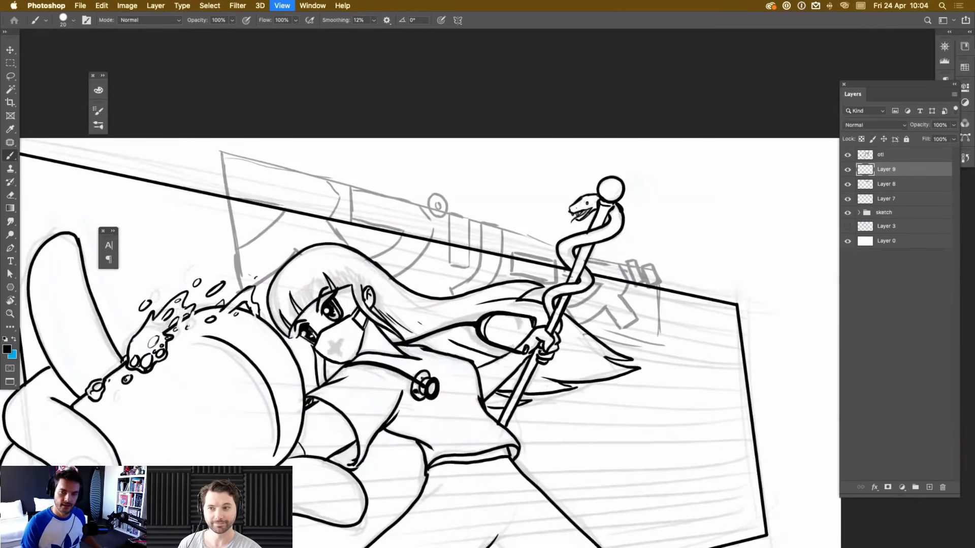
pyautogui.press('super+minus')
pyautogui.press('super+plus')
# On Layer 9, fill the wide upper bar of the first katakana character ス with dense black brush strokes.
pyautogui.moveTo(431, 279); pyautogui.dragTo(551, 339)
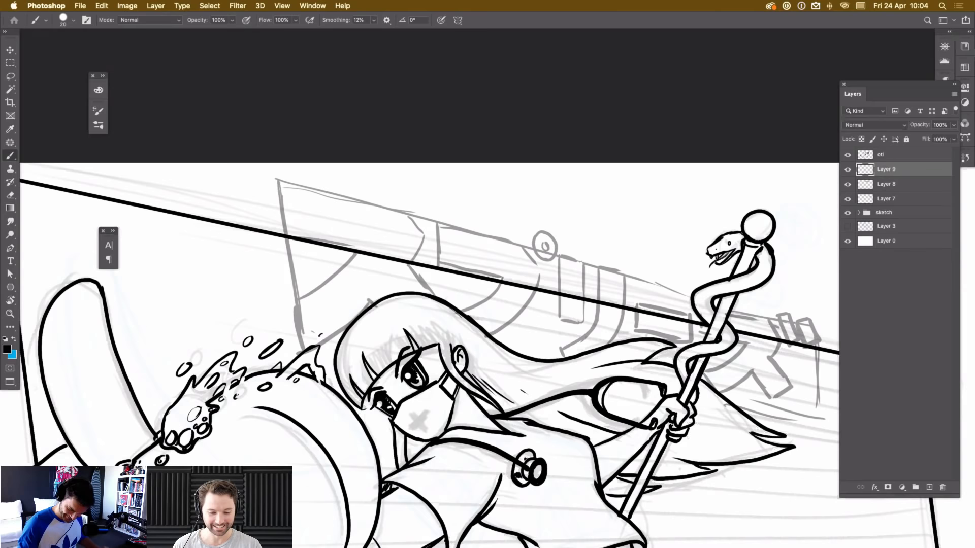
pyautogui.press('r')
pyautogui.moveTo(609, 355); pyautogui.dragTo(520, 153)
pyautogui.press('b')
pyautogui.moveTo(379, 323)
pyautogui.mouseDown()
pyautogui.moveTo(382, 457)
pyautogui.moveTo(378, 314)
pyautogui.mouseUp()
pyautogui.moveTo(386, 373); pyautogui.dragTo(384, 458)
pyautogui.moveTo(388, 310); pyautogui.dragTo(389, 433)
pyautogui.moveTo(391, 456)
pyautogui.mouseDown()
pyautogui.moveTo(391, 310)
pyautogui.moveTo(396, 455)
pyautogui.mouseUp()
pyautogui.moveTo(398, 439)
pyautogui.mouseDown()
pyautogui.moveTo(398, 305)
pyautogui.moveTo(401, 449)
pyautogui.moveTo(405, 303)
pyautogui.mouseUp()
pyautogui.moveTo(408, 454); pyautogui.dragTo(409, 302)
pyautogui.moveTo(411, 300); pyautogui.dragTo(412, 331)
pyautogui.moveTo(412, 439); pyautogui.dragTo(413, 308)
pyautogui.moveTo(418, 307); pyautogui.dragTo(417, 445)
pyautogui.moveTo(382, 316)
pyautogui.mouseDown()
pyautogui.moveTo(387, 460)
pyautogui.moveTo(378, 461)
pyautogui.mouseUp()
pyautogui.moveTo(388, 313)
pyautogui.mouseDown()
pyautogui.moveTo(391, 463)
pyautogui.moveTo(406, 453)
pyautogui.mouseUp()
pyautogui.moveTo(410, 393); pyautogui.dragTo(410, 330)
pyautogui.moveTo(421, 368); pyautogui.dragTo(421, 444)
pyautogui.moveTo(384, 311); pyautogui.dragTo(399, 300)
pyautogui.moveTo(395, 414); pyautogui.dragTo(398, 462)
pyautogui.press('Escape')
# Fill the long diagonal stroke of ス, descending toward the splash, with rough black brushwork.
pyautogui.moveTo(439, 209); pyautogui.dragTo(569, 202)
pyautogui.moveTo(574, 198)
pyautogui.mouseDown()
pyautogui.moveTo(502, 248)
pyautogui.moveTo(513, 253)
pyautogui.moveTo(506, 267)
pyautogui.mouseUp()
pyautogui.moveTo(602, 210); pyautogui.dragTo(506, 276)
pyautogui.moveTo(607, 211); pyautogui.dragTo(509, 278)
pyautogui.moveTo(608, 212); pyautogui.dragTo(507, 283)
pyautogui.moveTo(530, 260)
pyautogui.mouseDown()
pyautogui.moveTo(506, 271)
pyautogui.moveTo(495, 265)
pyautogui.mouseUp()
pyautogui.moveTo(581, 205)
pyautogui.mouseDown()
pyautogui.moveTo(494, 257)
pyautogui.moveTo(482, 253)
pyautogui.moveTo(491, 264)
pyautogui.mouseUp()
pyautogui.moveTo(594, 209); pyautogui.dragTo(498, 276)
pyautogui.moveTo(529, 273); pyautogui.dragTo(499, 285)
pyautogui.moveTo(558, 258); pyautogui.dragTo(499, 288)
pyautogui.moveTo(539, 246); pyautogui.dragTo(486, 262)
pyautogui.moveTo(507, 266); pyautogui.dragTo(481, 288)
pyautogui.moveTo(538, 273); pyautogui.dragTo(498, 290)
# Fill the short lower leg of ス over the hair in black and thicken where its strokes meet.
pyautogui.moveTo(608, 213)
pyautogui.mouseDown()
pyautogui.moveTo(578, 242)
pyautogui.moveTo(589, 264)
pyautogui.moveTo(509, 205)
pyautogui.mouseUp()
pyautogui.moveTo(497, 183); pyautogui.dragTo(551, 229)
pyautogui.moveTo(516, 165); pyautogui.dragTo(560, 232)
pyautogui.moveTo(518, 205); pyautogui.dragTo(540, 238)
pyautogui.moveTo(499, 192); pyautogui.dragTo(537, 241)
pyautogui.moveTo(489, 189); pyautogui.dragTo(526, 244)
pyautogui.moveTo(530, 153); pyautogui.dragTo(446, 221)
pyautogui.moveTo(534, 155); pyautogui.dragTo(457, 212)
pyautogui.moveTo(533, 198)
pyautogui.mouseDown()
pyautogui.moveTo(549, 220)
pyautogui.moveTo(528, 268)
pyautogui.mouseUp()
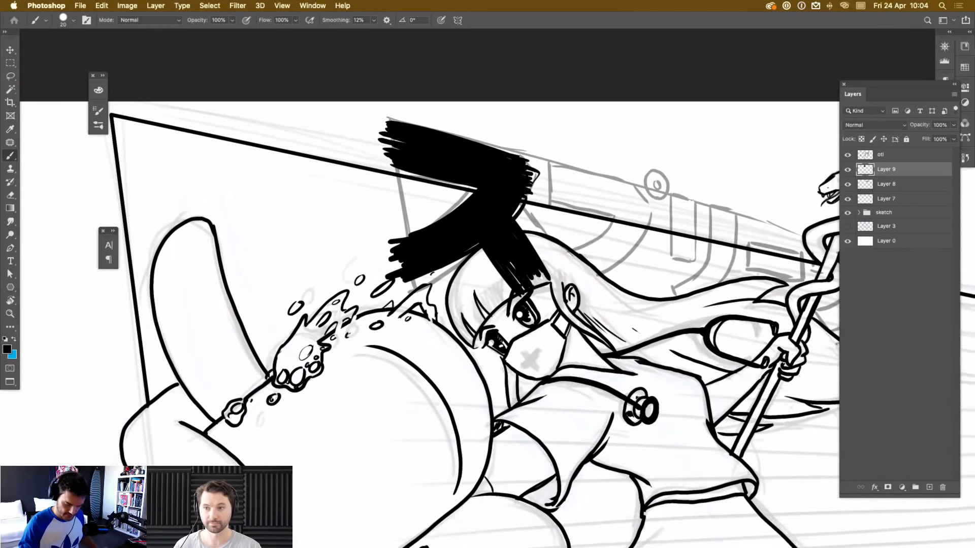
# Fill the upper bar of the second character プ with dense black strokes along the faded outline.
pyautogui.press('r')
pyautogui.moveTo(630, 305); pyautogui.dragTo(521, 149)
pyautogui.moveTo(533, 218); pyautogui.dragTo(581, 291)
pyautogui.press('b')
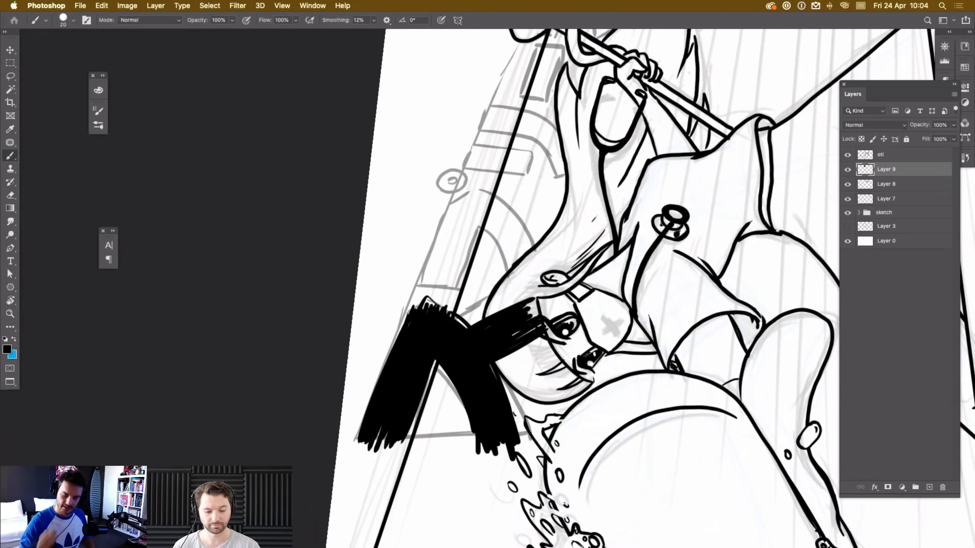
pyautogui.moveTo(483, 198)
pyautogui.mouseDown()
pyautogui.moveTo(456, 298)
pyautogui.moveTo(448, 282)
pyautogui.moveTo(428, 278)
pyautogui.mouseUp()
pyautogui.moveTo(456, 206)
pyautogui.mouseDown()
pyautogui.moveTo(421, 289)
pyautogui.moveTo(434, 288)
pyautogui.moveTo(455, 243)
pyautogui.moveTo(456, 201)
pyautogui.mouseUp()
pyautogui.moveTo(446, 285)
pyautogui.mouseDown()
pyautogui.moveTo(442, 295)
pyautogui.moveTo(483, 202)
pyautogui.mouseUp()
pyautogui.press('Escape')
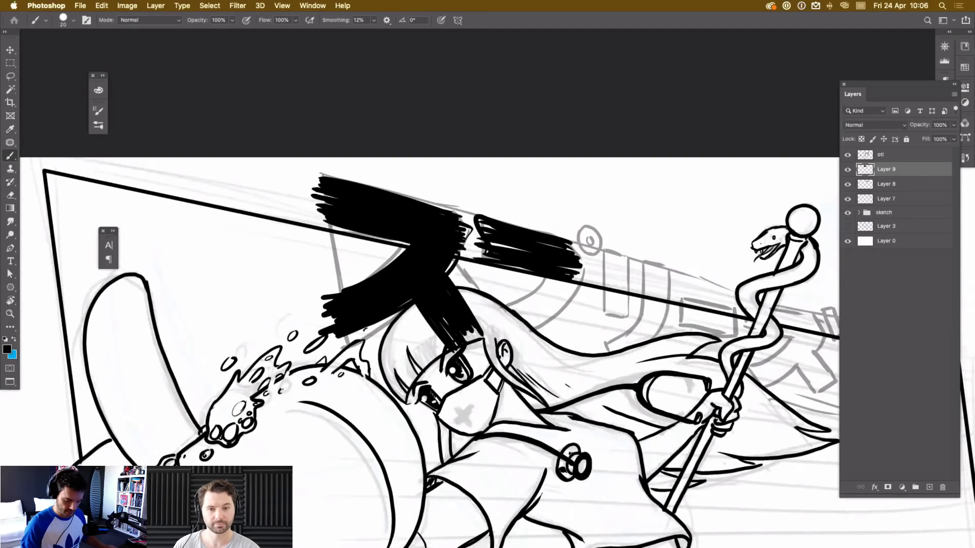
# Fill the curved descending stroke of プ in black down to the character's hair.
pyautogui.moveTo(552, 280)
pyautogui.mouseDown()
pyautogui.moveTo(505, 321)
pyautogui.moveTo(515, 309)
pyautogui.moveTo(500, 336)
pyautogui.moveTo(511, 340)
pyautogui.moveTo(531, 304)
pyautogui.moveTo(482, 327)
pyautogui.moveTo(492, 319)
pyautogui.moveTo(505, 327)
pyautogui.mouseUp()
pyautogui.moveTo(570, 286); pyautogui.dragTo(495, 345)
pyautogui.moveTo(493, 243); pyautogui.dragTo(515, 248)
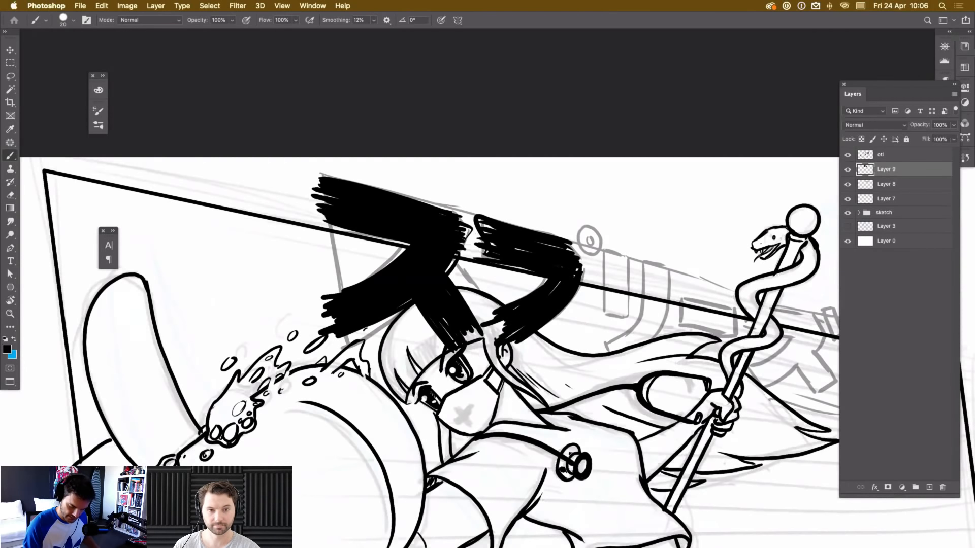
pyautogui.moveTo(587, 267); pyautogui.dragTo(488, 331)
pyautogui.moveTo(546, 278); pyautogui.dragTo(486, 329)
# Ink the small circle of プ and fill both strokes of the character リ in black.
pyautogui.moveTo(586, 228)
pyautogui.mouseDown()
pyautogui.moveTo(582, 256)
pyautogui.moveTo(598, 244)
pyautogui.moveTo(577, 255)
pyautogui.moveTo(609, 305)
pyautogui.moveTo(615, 274)
pyautogui.moveTo(620, 304)
pyautogui.moveTo(628, 274)
pyautogui.moveTo(629, 320)
pyautogui.mouseUp()
pyautogui.moveTo(650, 262)
pyautogui.mouseDown()
pyautogui.moveTo(644, 325)
pyautogui.moveTo(609, 345)
pyautogui.moveTo(637, 345)
pyautogui.mouseUp()
pyautogui.moveTo(666, 265); pyautogui.dragTo(643, 342)
pyautogui.moveTo(668, 309)
pyautogui.mouseDown()
pyautogui.moveTo(616, 372)
pyautogui.moveTo(605, 341)
pyautogui.moveTo(611, 371)
pyautogui.moveTo(621, 362)
pyautogui.mouseUp()
# Fill the long-vowel bar ー between リ and the snake staff with black strokes.
pyautogui.moveTo(645, 266)
pyautogui.mouseDown()
pyautogui.moveTo(644, 305)
pyautogui.moveTo(643, 261)
pyautogui.moveTo(574, 157)
pyautogui.mouseUp()
pyautogui.press('r')
pyautogui.moveTo(574, 156); pyautogui.dragTo(508, 278)
pyautogui.press('b')
pyautogui.moveTo(570, 205)
pyautogui.mouseDown()
pyautogui.moveTo(530, 251)
pyautogui.moveTo(584, 212)
pyautogui.moveTo(543, 264)
pyautogui.moveTo(571, 220)
pyautogui.mouseUp()
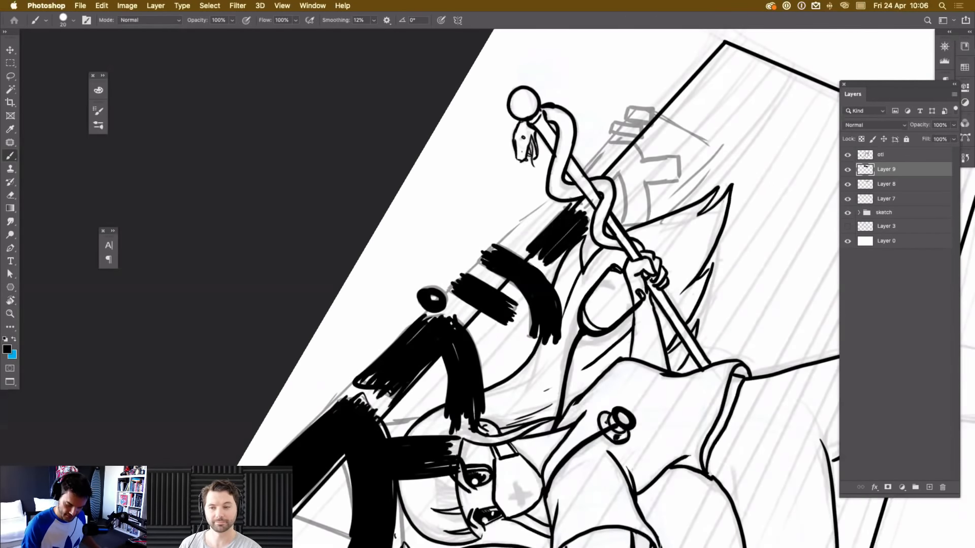
# Fill the main body of the last character ズ across the snake staff with black strokes.
pyautogui.moveTo(607, 183)
pyautogui.mouseDown()
pyautogui.moveTo(593, 195)
pyautogui.moveTo(632, 150)
pyautogui.moveTo(589, 195)
pyautogui.moveTo(629, 145)
pyautogui.moveTo(579, 193)
pyautogui.moveTo(621, 143)
pyautogui.moveTo(575, 185)
pyautogui.mouseUp()
pyautogui.moveTo(637, 148)
pyautogui.mouseDown()
pyautogui.moveTo(627, 163)
pyautogui.moveTo(628, 207)
pyautogui.mouseUp()
pyautogui.moveTo(623, 168)
pyautogui.mouseDown()
pyautogui.moveTo(632, 225)
pyautogui.moveTo(640, 157)
pyautogui.moveTo(644, 224)
pyautogui.moveTo(648, 150)
pyautogui.mouseUp()
pyautogui.moveTo(630, 211); pyautogui.dragTo(624, 221)
pyautogui.moveTo(645, 184)
pyautogui.mouseDown()
pyautogui.moveTo(677, 177)
pyautogui.moveTo(645, 171)
pyautogui.moveTo(686, 153)
pyautogui.mouseUp()
pyautogui.moveTo(672, 178); pyautogui.dragTo(688, 174)
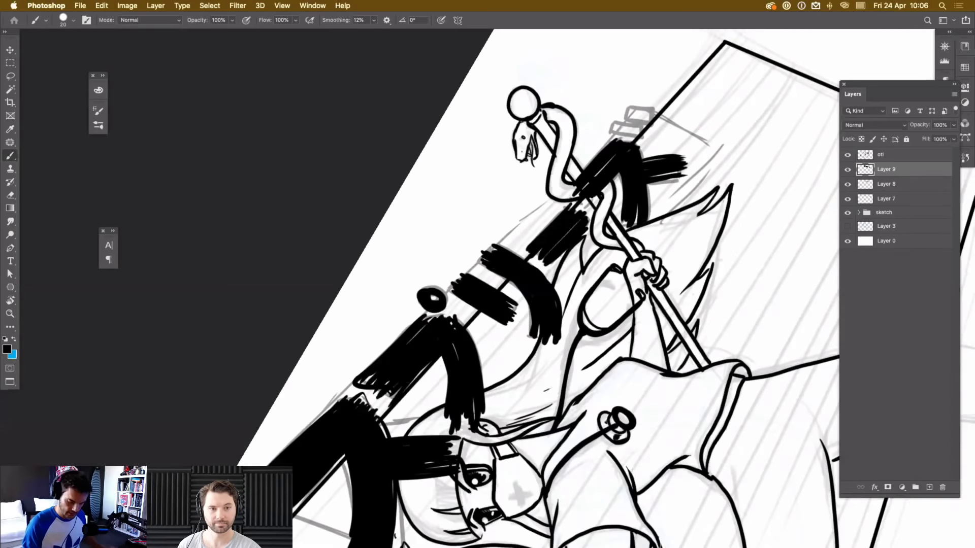
# Fill the two small slanted marks of ズ in black.
pyautogui.press('Escape')
pyautogui.moveTo(558, 325); pyautogui.dragTo(474, 263)
pyautogui.moveTo(607, 258)
pyautogui.mouseDown()
pyautogui.moveTo(618, 280)
pyautogui.moveTo(638, 285)
pyautogui.moveTo(617, 274)
pyautogui.mouseUp()
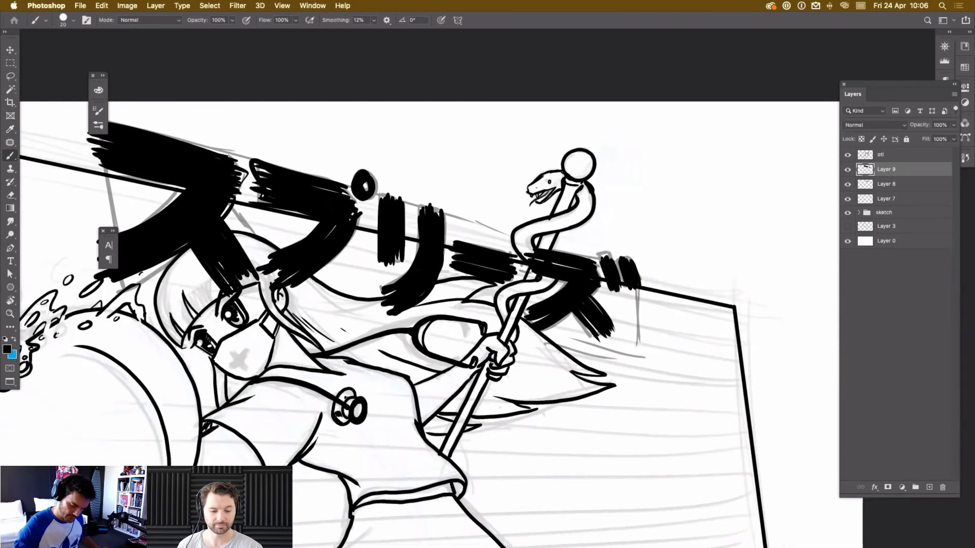
# Delete Layer 8 with the faded lettering guides.
pyautogui.press('super+minus')
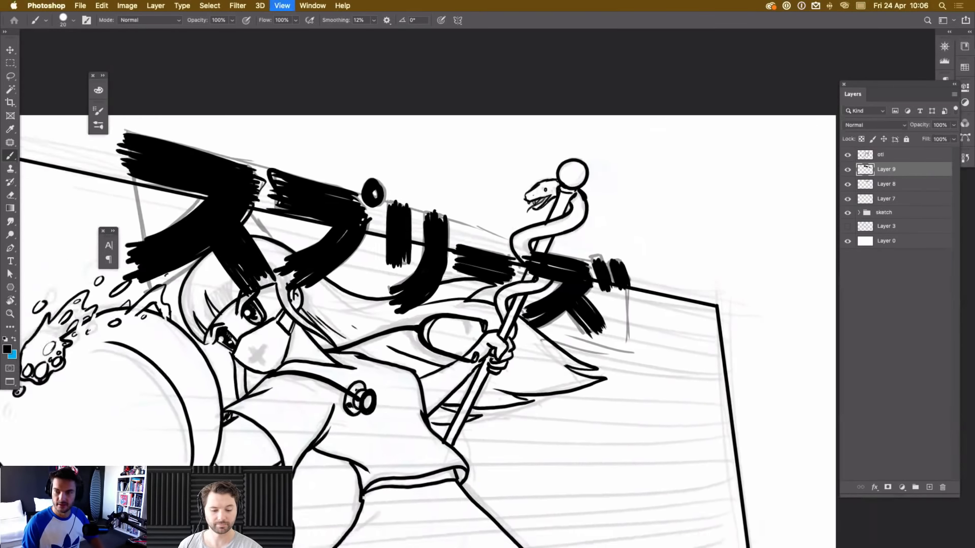
pyautogui.click(886, 184)
pyautogui.press('Delete')
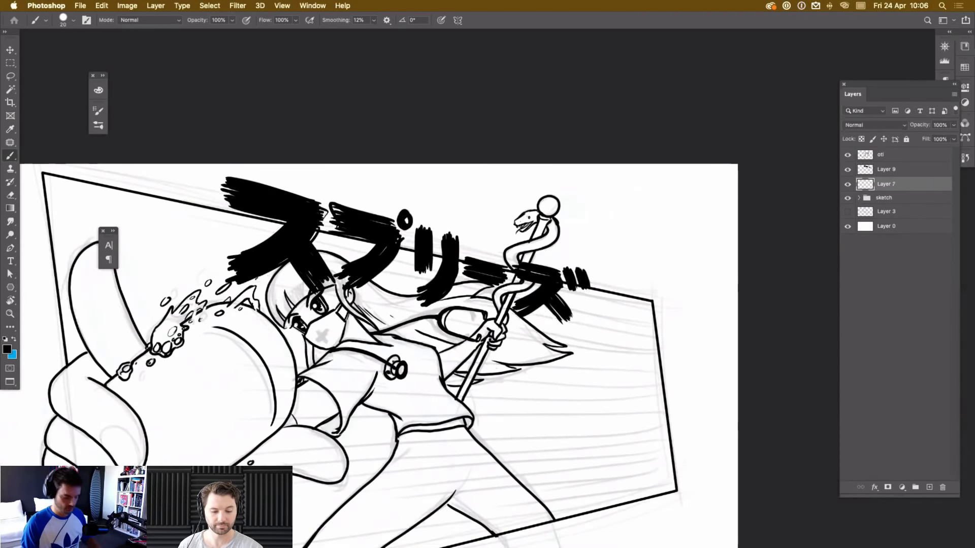
pyautogui.press('super+minus')
pyautogui.press('super+minus')
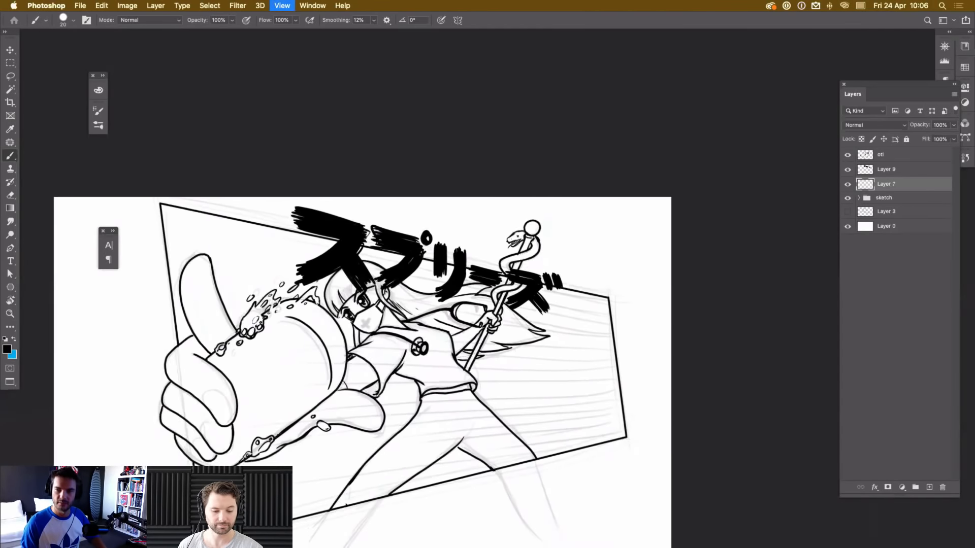
pyautogui.press('super+plus')
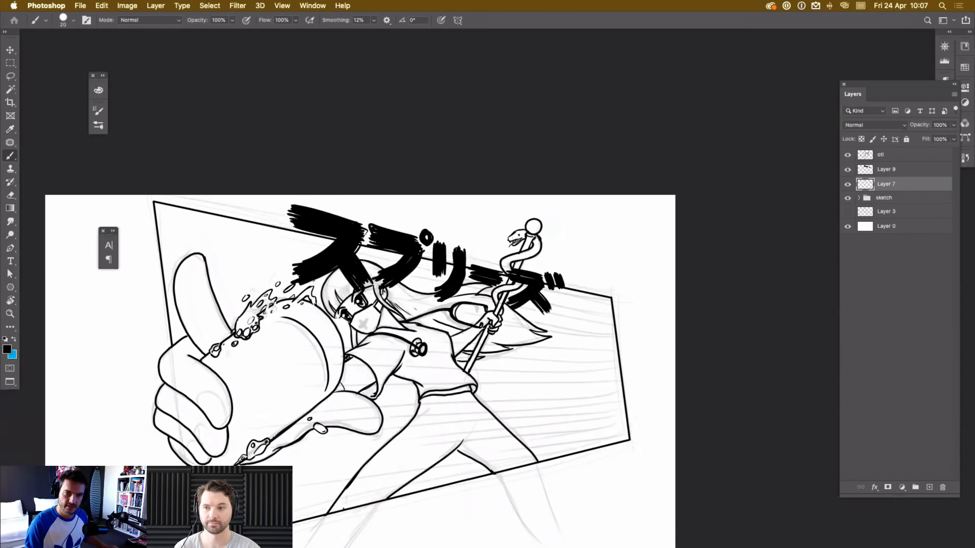
# Try drawing two exclamation marks after ズ on Layer 7.
pyautogui.moveTo(572, 274); pyautogui.dragTo(563, 308)
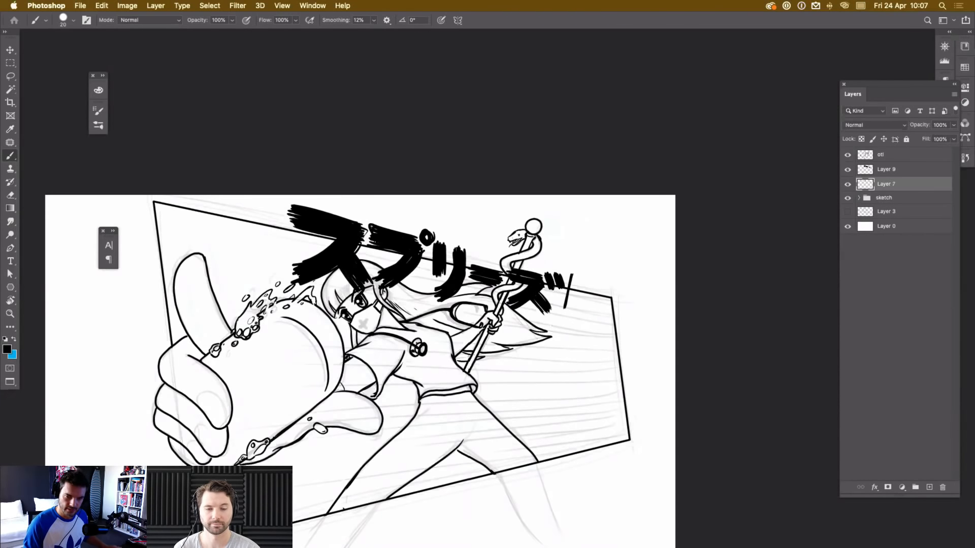
pyautogui.press('super+z')
pyautogui.press('super+z')
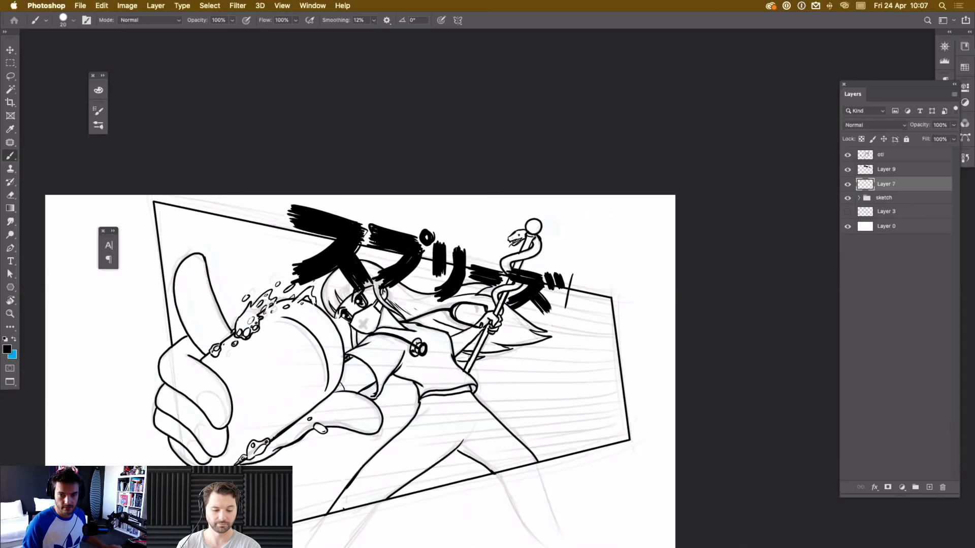
pyautogui.moveTo(568, 281)
pyautogui.mouseDown()
pyautogui.moveTo(583, 316)
pyautogui.moveTo(582, 306)
pyautogui.mouseUp()
pyautogui.moveTo(580, 279); pyautogui.dragTo(588, 317)
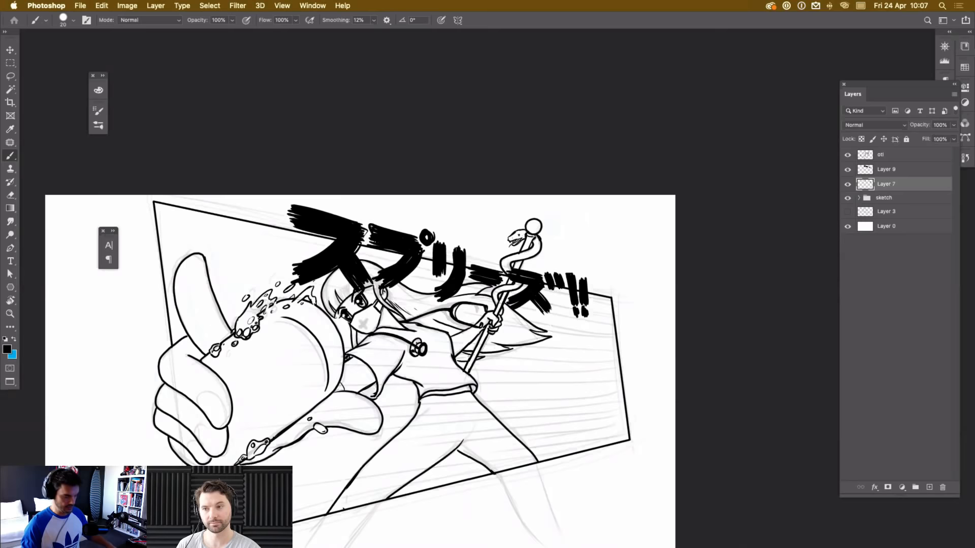
# Check which layer holds the exclamation marks by hiding and showing Layer 7.
pyautogui.press('super+t')
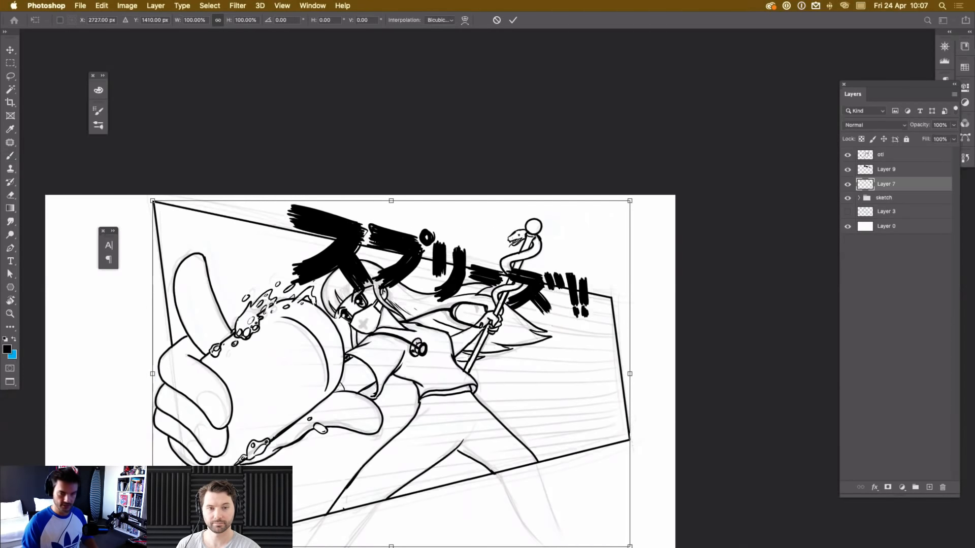
pyautogui.press('Return')
pyautogui.press('super+z')
pyautogui.press('super+z')
pyautogui.press('super+z')
pyautogui.click(847, 184)
pyautogui.click(847, 185)
pyautogui.click(847, 184)
pyautogui.click(848, 184)
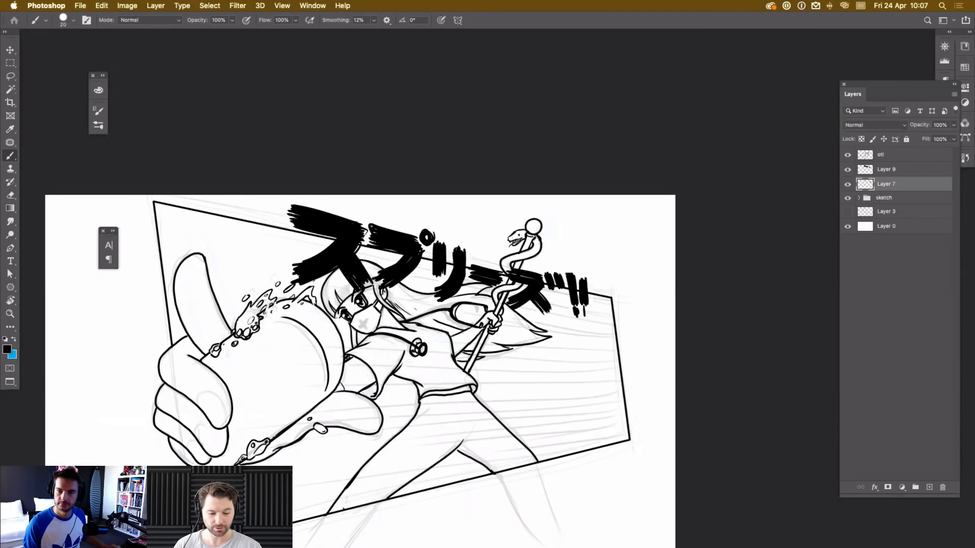
# Undo the recent exclamation-mark strokes on Layer 7.
pyautogui.press('super+z')
pyautogui.press('super+z')
pyautogui.press('super+z')
pyautogui.press('super+z')
pyautogui.press('super+z')
pyautogui.press('super+z')
pyautogui.press('super+z')
pyautogui.press('super+z')
pyautogui.press('super+z')
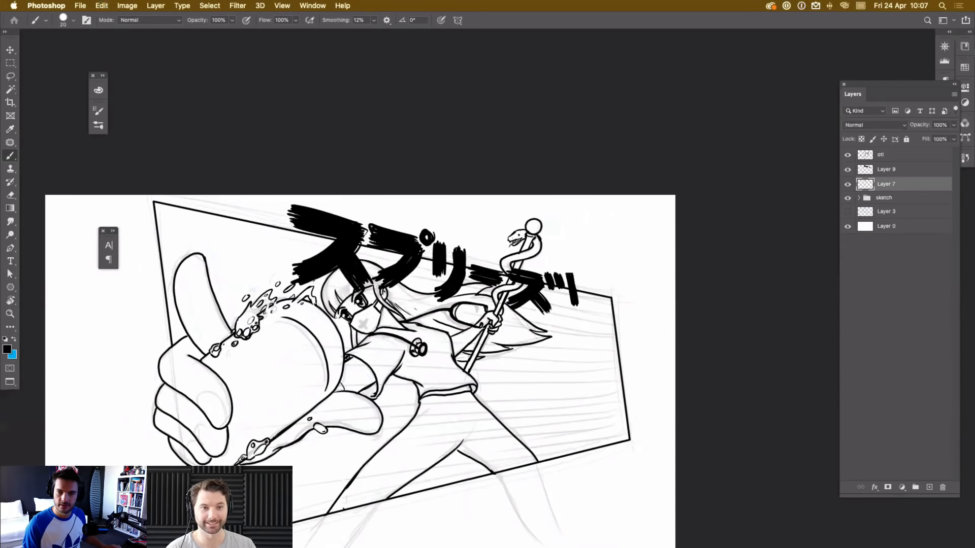
# Erase the remaining exclamation-mark stroke beside ズ from Layer 7.
pyautogui.press('e')
pyautogui.moveTo(569, 273); pyautogui.dragTo(574, 304)
pyautogui.click(574, 303)
pyautogui.moveTo(435, 232); pyautogui.dragTo(433, 245)
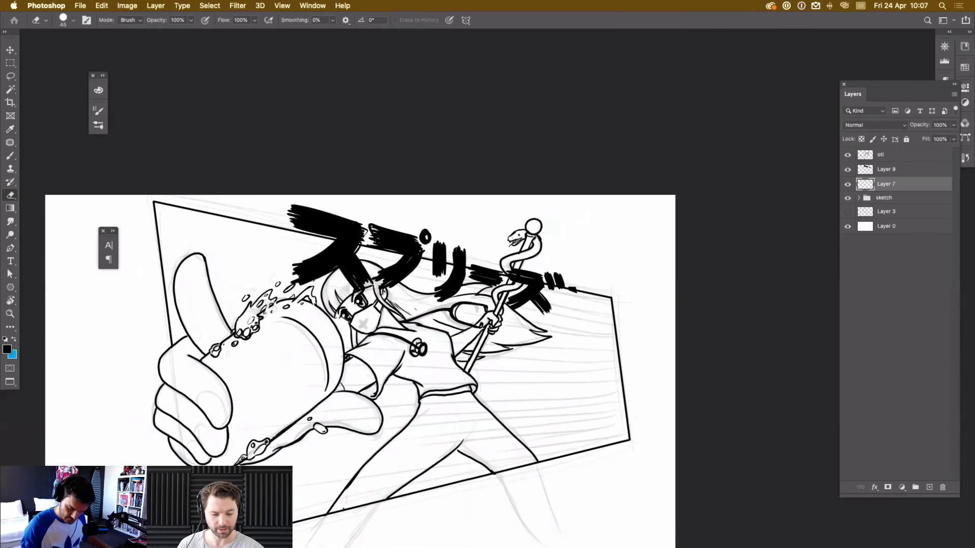
# Hide Layer 9, erase the stray ink along the upper frame line on Layer 7, and show Layer 9 again.
pyautogui.click(847, 169)
pyautogui.moveTo(443, 246)
pyautogui.mouseDown()
pyautogui.moveTo(382, 237)
pyautogui.moveTo(407, 239)
pyautogui.mouseUp()
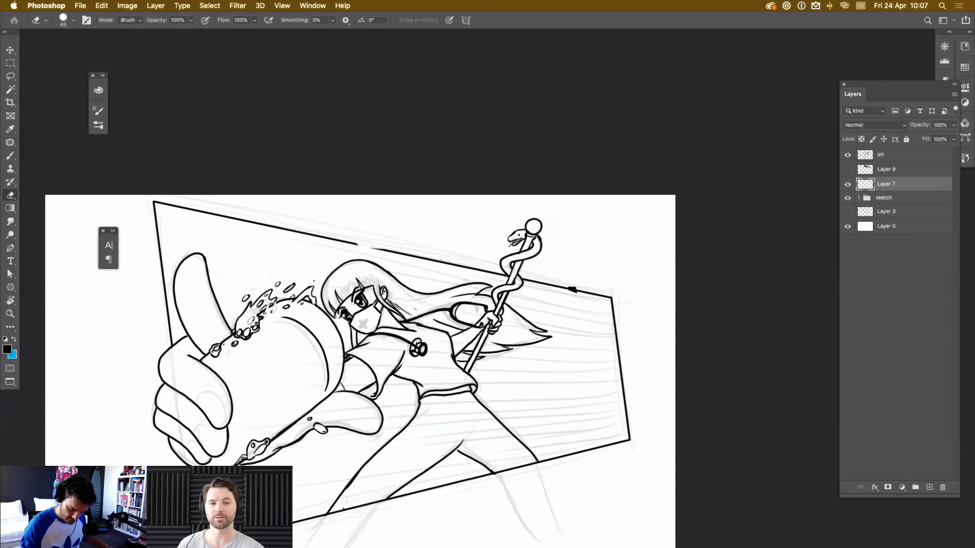
pyautogui.moveTo(570, 296); pyautogui.dragTo(584, 297)
pyautogui.click(848, 169)
# On Layer 9, paint two bold black exclamation marks after the character ズ.
pyautogui.click(886, 169)
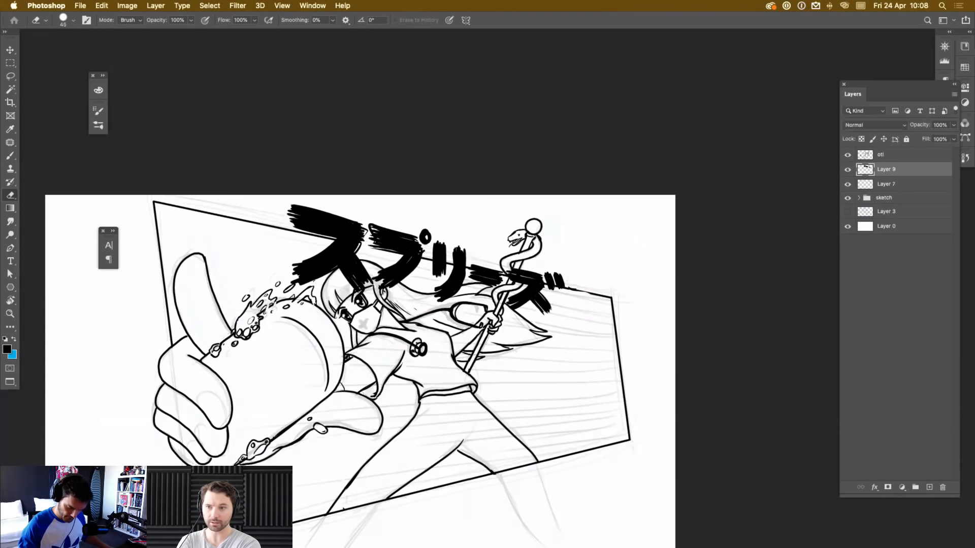
pyautogui.press('b')
pyautogui.moveTo(571, 279)
pyautogui.mouseDown()
pyautogui.moveTo(570, 307)
pyautogui.moveTo(572, 279)
pyautogui.mouseUp()
pyautogui.moveTo(574, 277); pyautogui.dragTo(574, 309)
pyautogui.moveTo(571, 277); pyautogui.dragTo(580, 319)
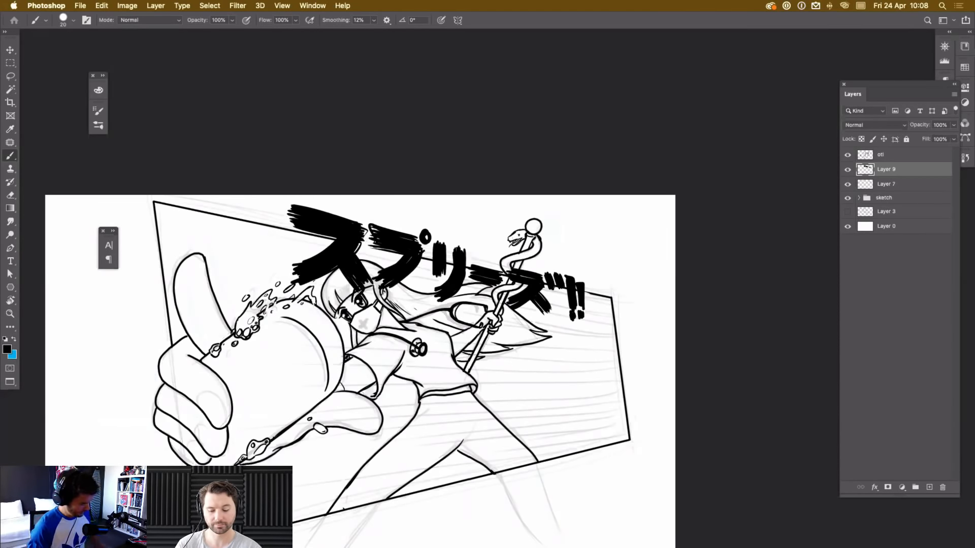
# Erase and touch up the ragged ink edges between ス and プ in the lettering on Layer 9.
pyautogui.press('e')
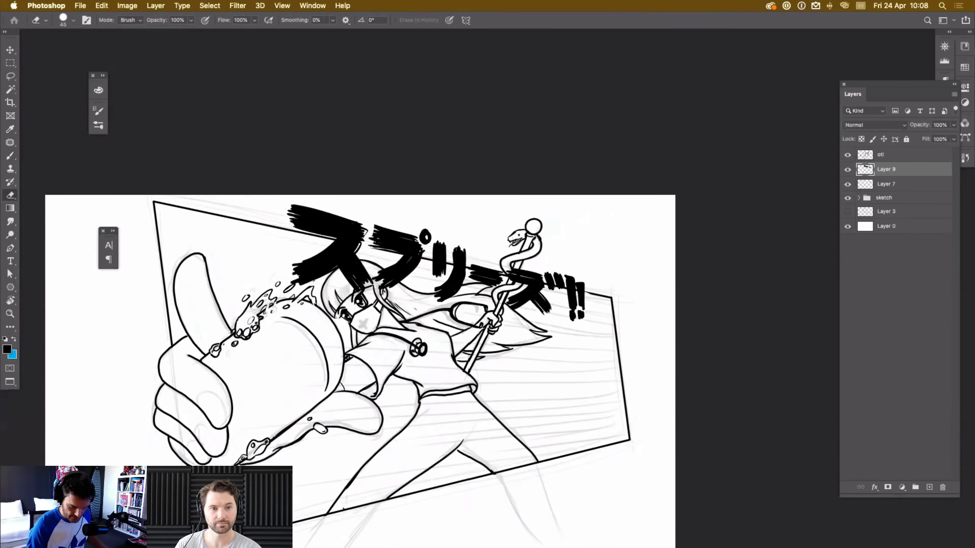
pyautogui.press('b')
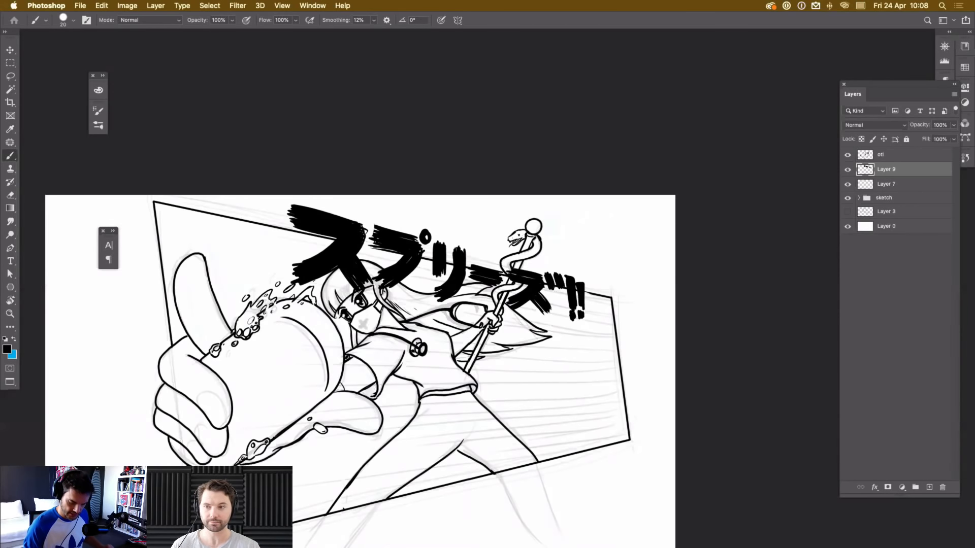
pyautogui.press('e')
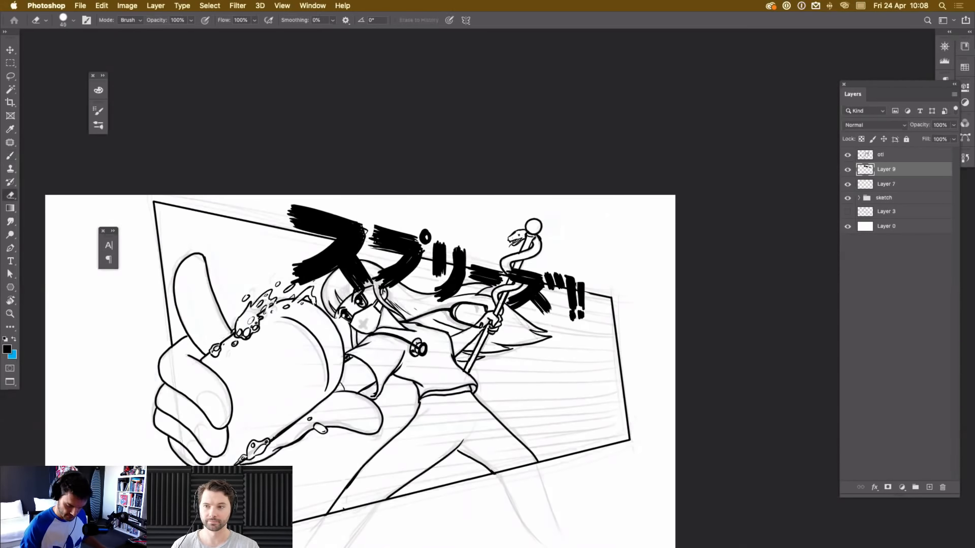
pyautogui.press('b')
pyautogui.press('super+minus')
pyautogui.press('super+minus')
pyautogui.press('super+plus')
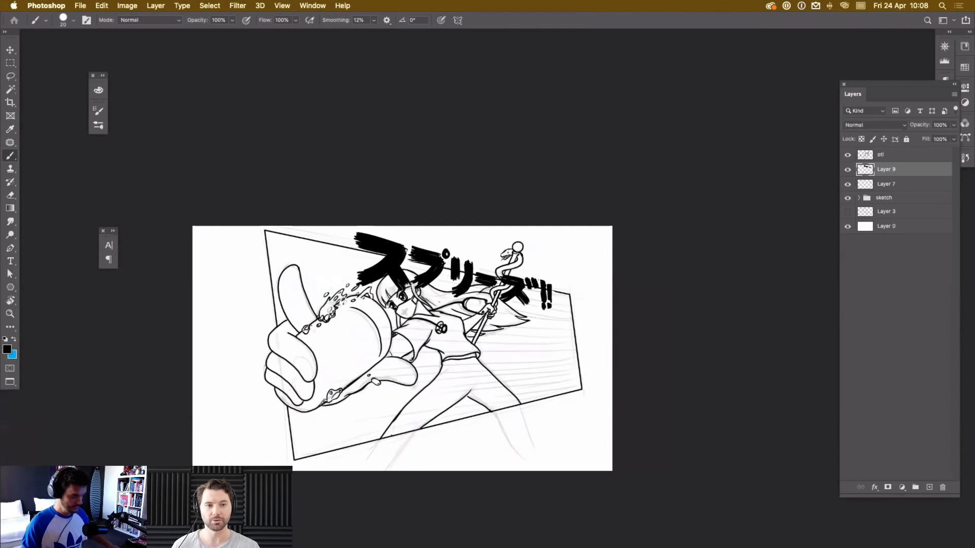
# Transform the katakana lettering on Layer 9, shifting it toward the staff, enlarging it slightly and angling it along the frame's upper edge.
pyautogui.press('super+t')
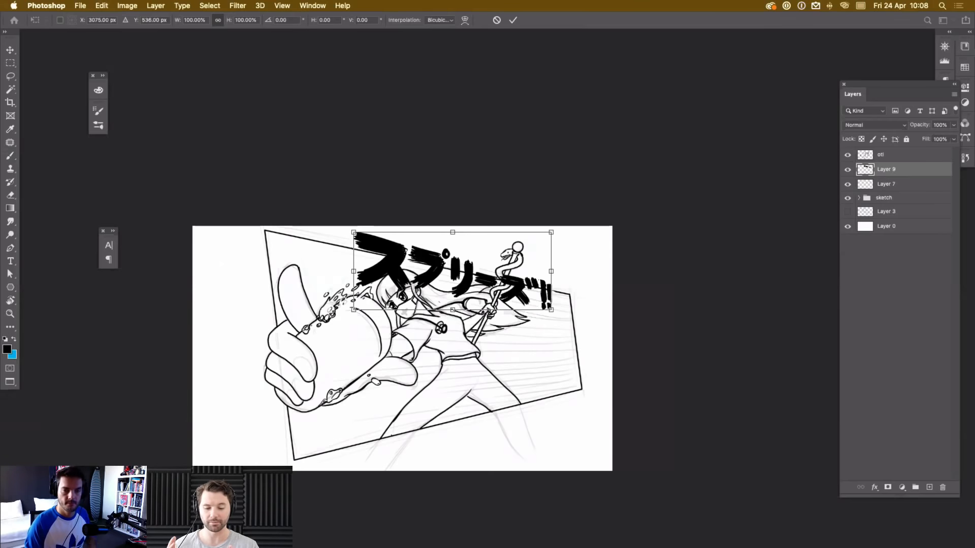
pyautogui.moveTo(522, 286); pyautogui.dragTo(543, 291)
pyautogui.moveTo(573, 236); pyautogui.dragTo(583, 232)
pyautogui.moveTo(548, 273); pyautogui.dragTo(541, 271)
pyautogui.press('Return')
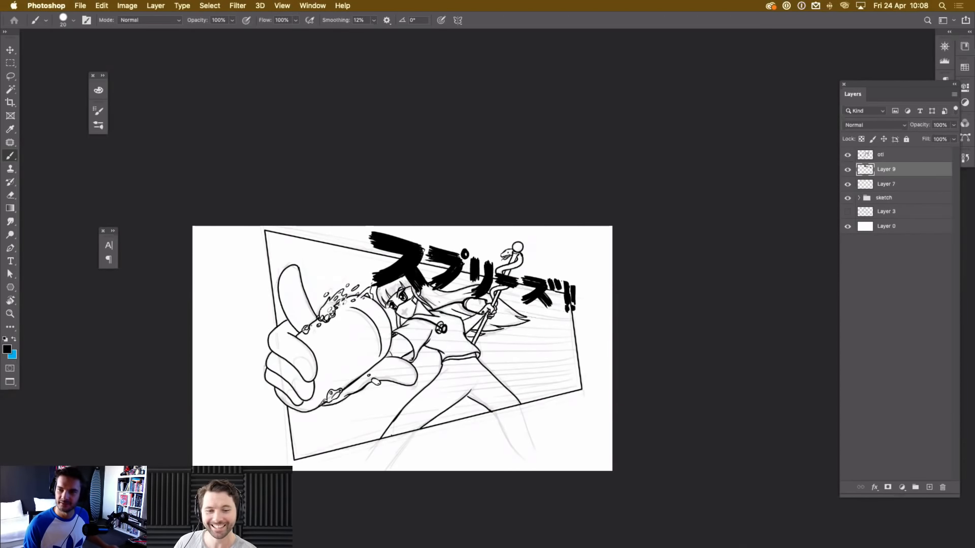
# Add a new layer directly above the sketch group and place it inside a new layer group.
pyautogui.click(887, 184)
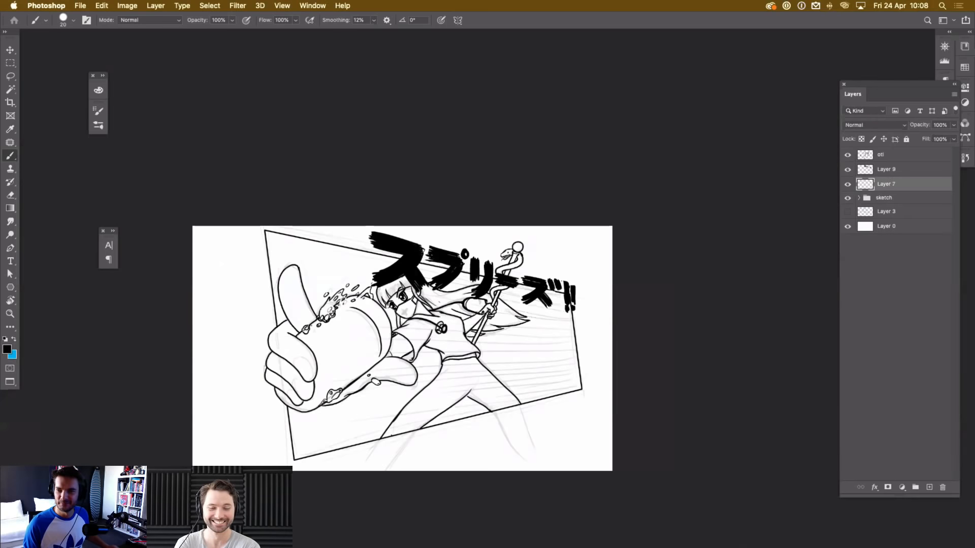
pyautogui.click(884, 198)
pyautogui.click(929, 487)
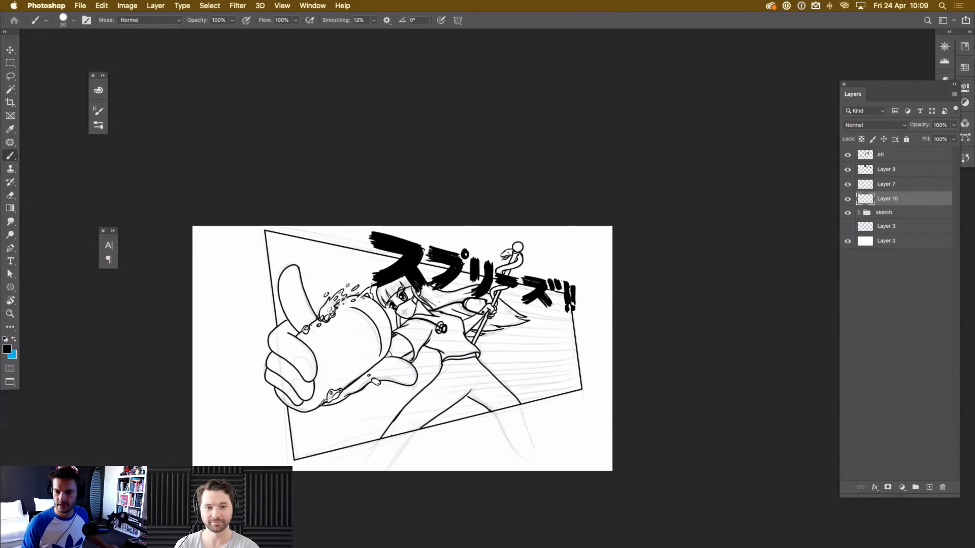
pyautogui.click(915, 487)
pyautogui.moveTo(888, 211); pyautogui.dragTo(886, 198)
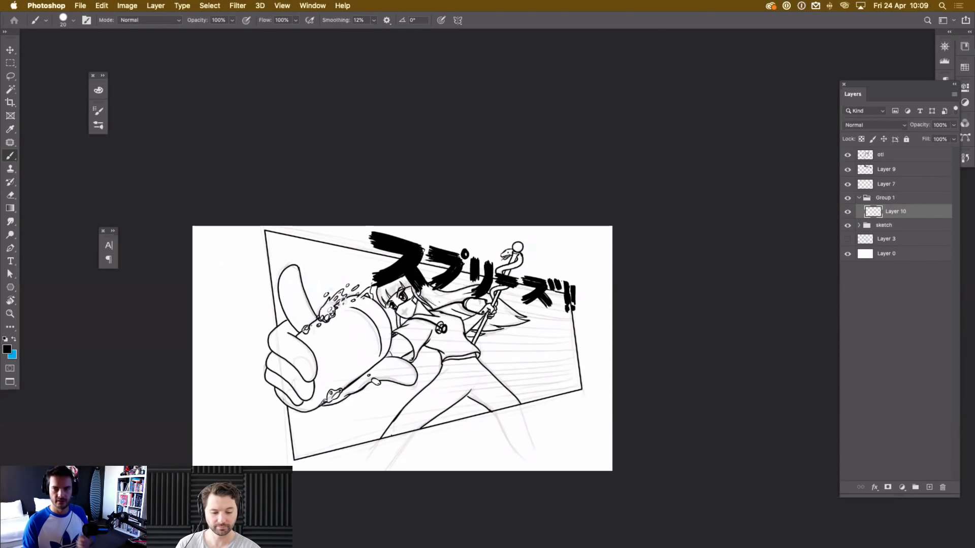
# Set the foreground colour to dark navy #061837.
pyautogui.press('super+plus')
pyautogui.moveTo(406, 355); pyautogui.dragTo(525, 305)
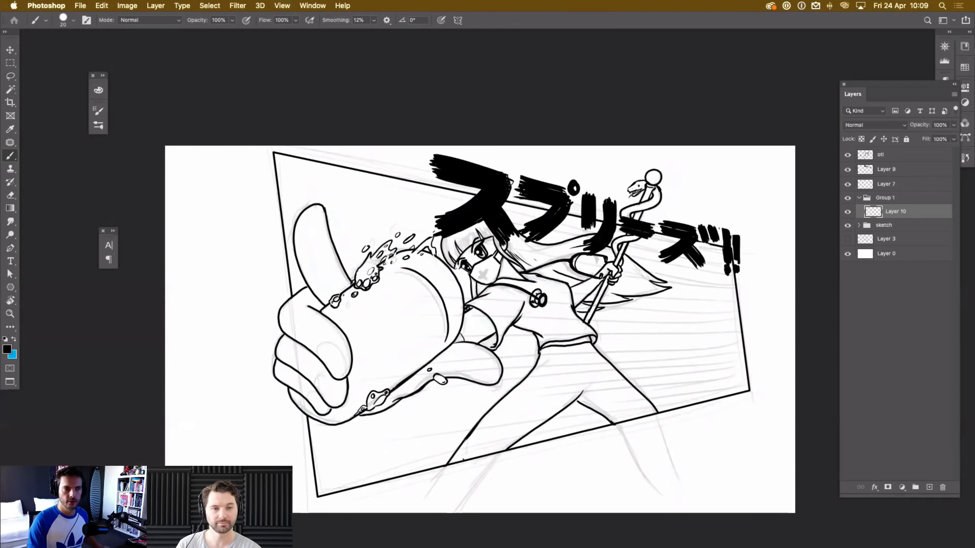
pyautogui.click(7, 349)
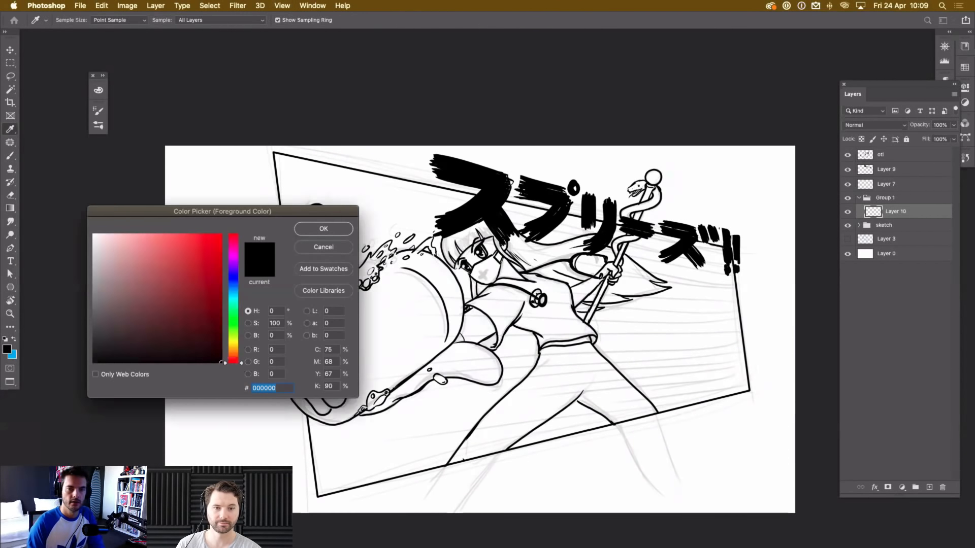
pyautogui.moveTo(233, 282); pyautogui.dragTo(233, 284)
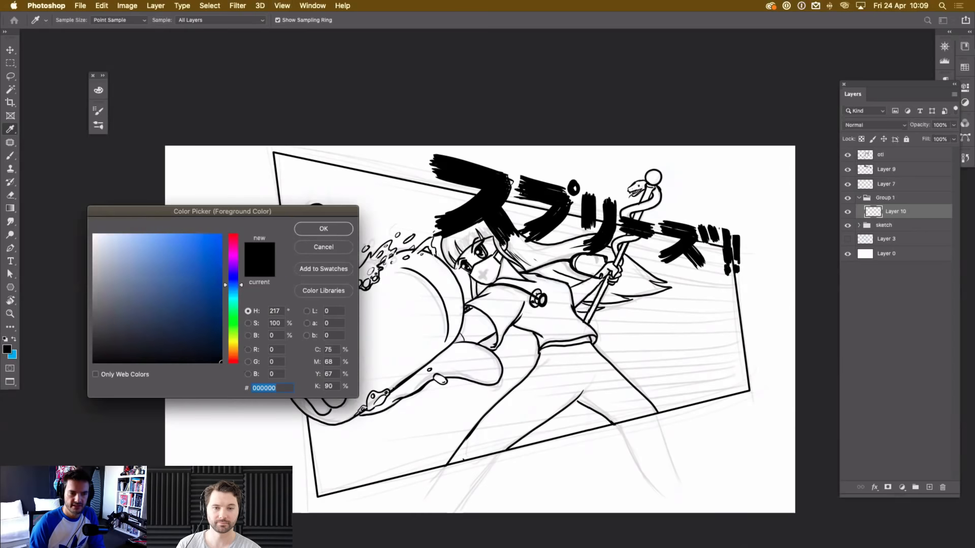
pyautogui.click(201, 328)
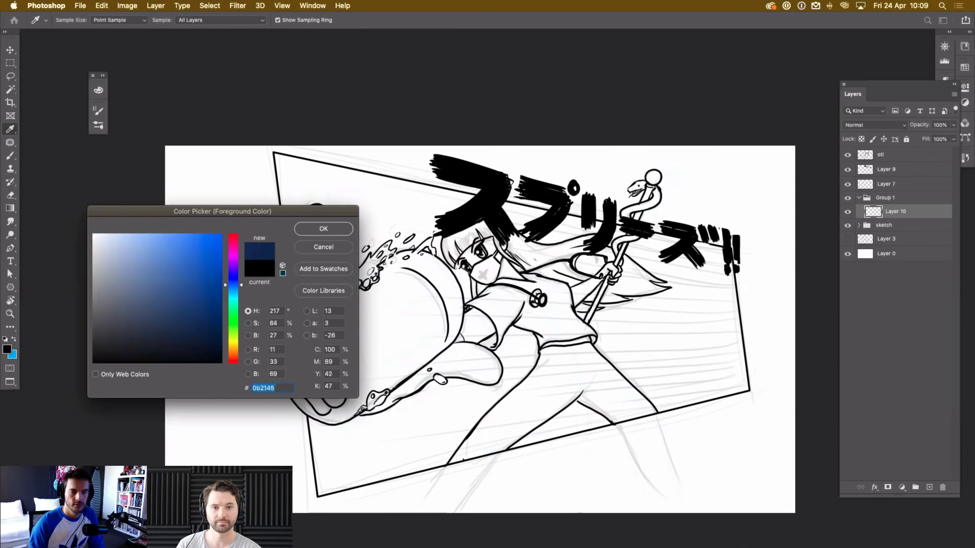
pyautogui.press('Return')
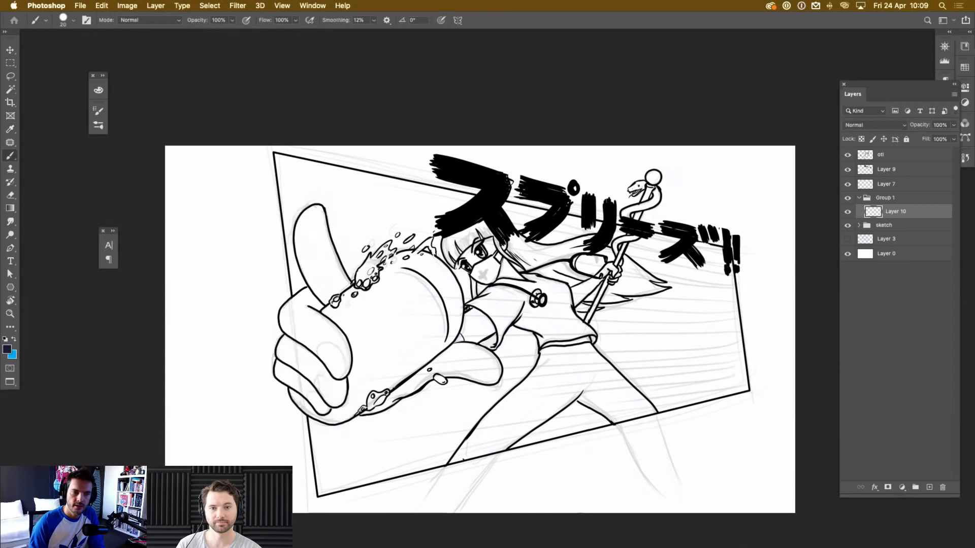
pyautogui.click(7, 350)
pyautogui.moveTo(205, 332); pyautogui.dragTo(207, 335)
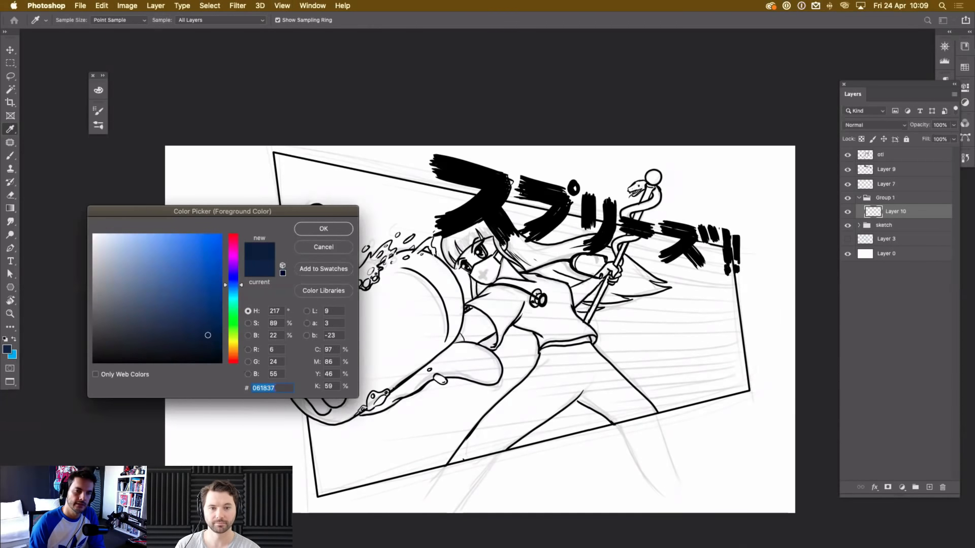
pyautogui.press('Return')
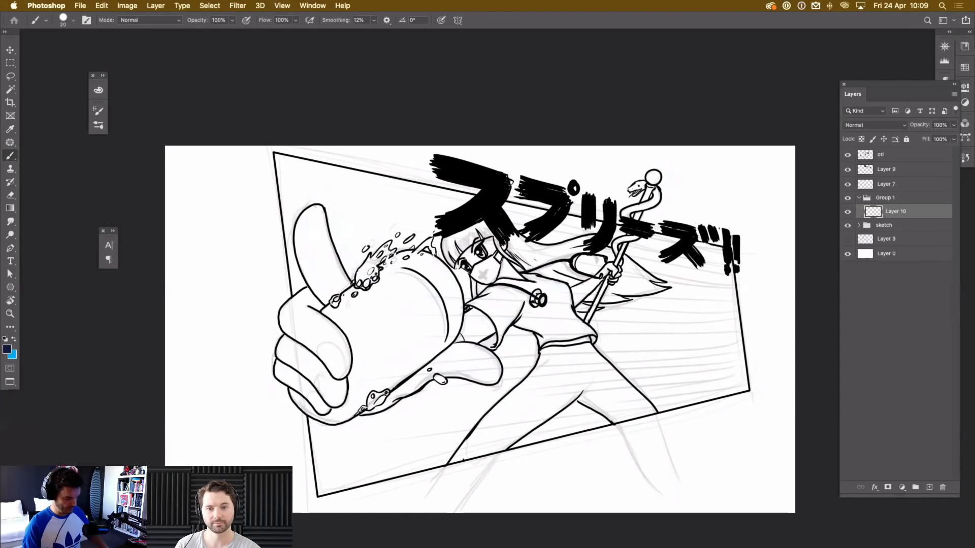
# Paint the sleeve and shoulder of the heroine's outstretched arm navy on Layer 10, using a size 50 brush.
pyautogui.press('super+plus')
pyautogui.moveTo(480, 330); pyautogui.dragTo(466, 285)
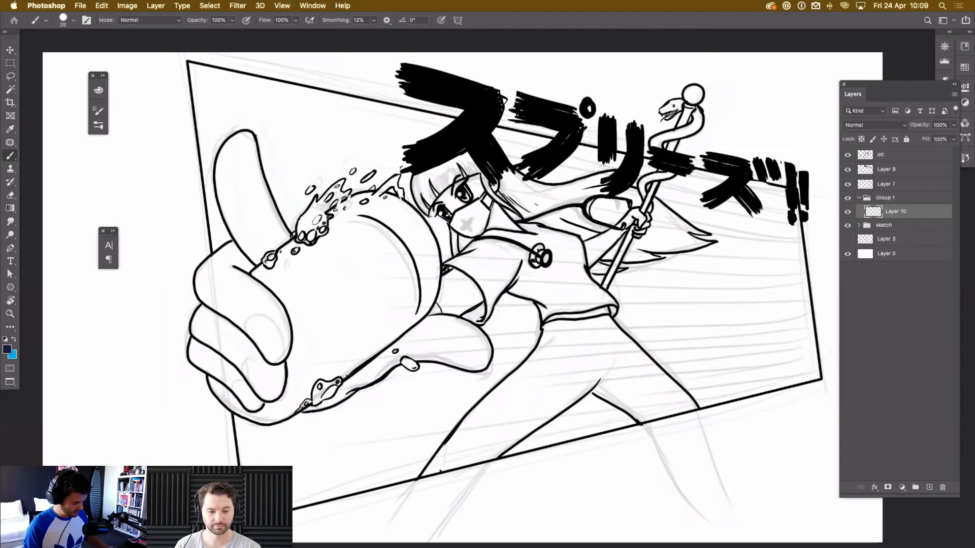
pyautogui.moveTo(509, 253)
pyautogui.mouseDown()
pyautogui.moveTo(493, 290)
pyautogui.moveTo(454, 262)
pyautogui.moveTo(463, 262)
pyautogui.moveTo(447, 268)
pyautogui.moveTo(471, 270)
pyautogui.moveTo(487, 296)
pyautogui.moveTo(469, 322)
pyautogui.mouseUp()
pyautogui.moveTo(498, 292)
pyautogui.mouseDown()
pyautogui.moveTo(489, 315)
pyautogui.moveTo(524, 261)
pyautogui.moveTo(501, 233)
pyautogui.moveTo(543, 238)
pyautogui.moveTo(512, 239)
pyautogui.moveTo(532, 248)
pyautogui.moveTo(486, 267)
pyautogui.mouseUp()
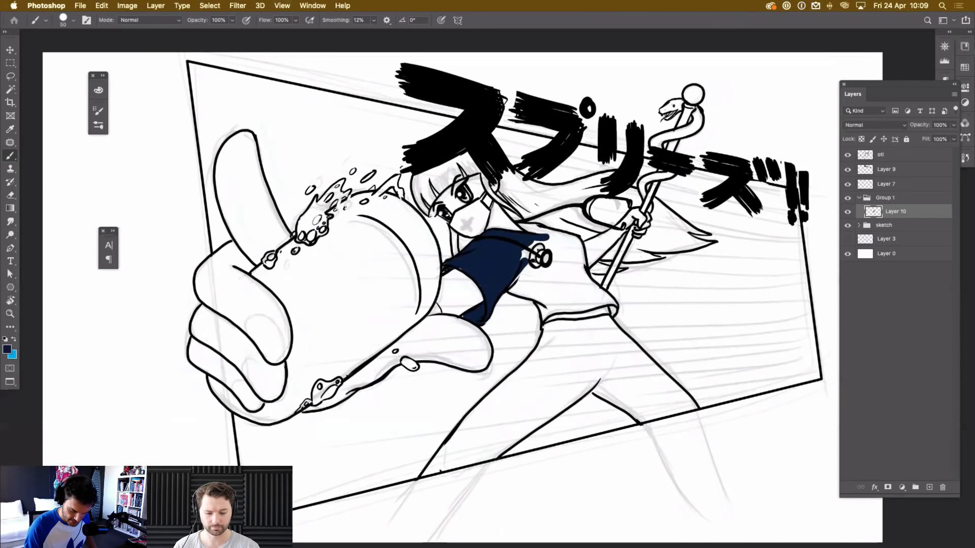
# Fill the rest of the heroine's shirt with navy down to the hem.
pyautogui.press('r')
pyautogui.moveTo(533, 243)
pyautogui.mouseDown()
pyautogui.moveTo(549, 283)
pyautogui.moveTo(536, 258)
pyautogui.mouseUp()
pyautogui.press('super+plus')
pyautogui.press('b')
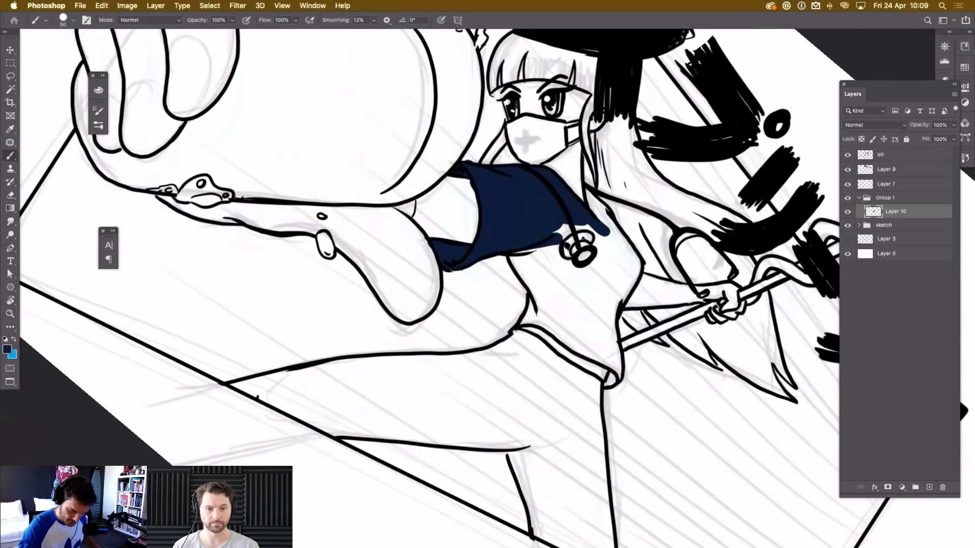
pyautogui.moveTo(516, 258)
pyautogui.mouseDown()
pyautogui.moveTo(532, 299)
pyautogui.moveTo(528, 322)
pyautogui.moveTo(614, 365)
pyautogui.moveTo(606, 385)
pyautogui.moveTo(616, 357)
pyautogui.moveTo(608, 310)
pyautogui.moveTo(630, 243)
pyautogui.moveTo(592, 201)
pyautogui.moveTo(596, 218)
pyautogui.moveTo(617, 223)
pyautogui.moveTo(603, 340)
pyautogui.moveTo(538, 310)
pyautogui.moveTo(528, 251)
pyautogui.moveTo(543, 289)
pyautogui.moveTo(589, 233)
pyautogui.moveTo(602, 299)
pyautogui.moveTo(596, 340)
pyautogui.mouseUp()
pyautogui.moveTo(572, 264)
pyautogui.mouseDown()
pyautogui.moveTo(586, 330)
pyautogui.moveTo(553, 251)
pyautogui.moveTo(534, 254)
pyautogui.moveTo(546, 308)
pyautogui.mouseUp()
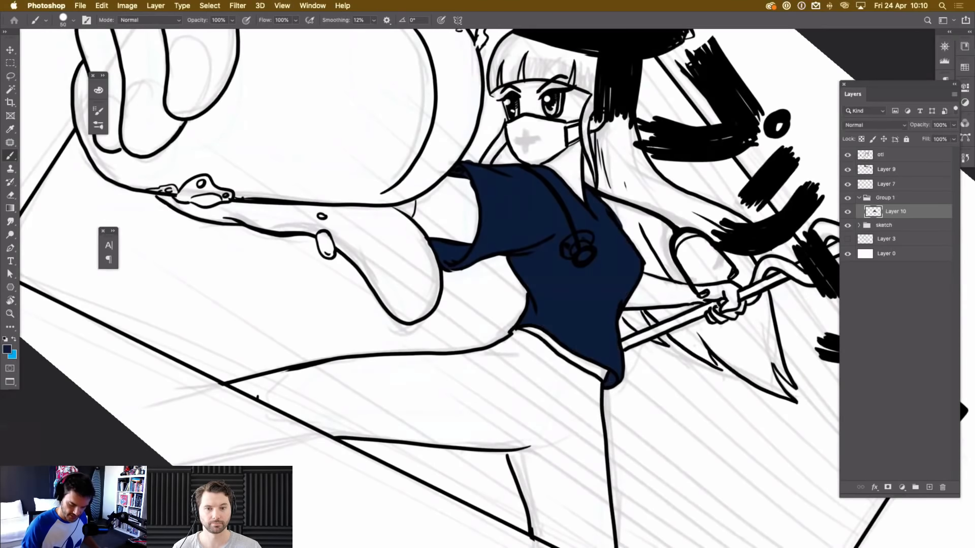
# Outline both trouser legs in navy just inside the ink lines, from the waistband down to the frame's lower edge.
pyautogui.press('Escape')
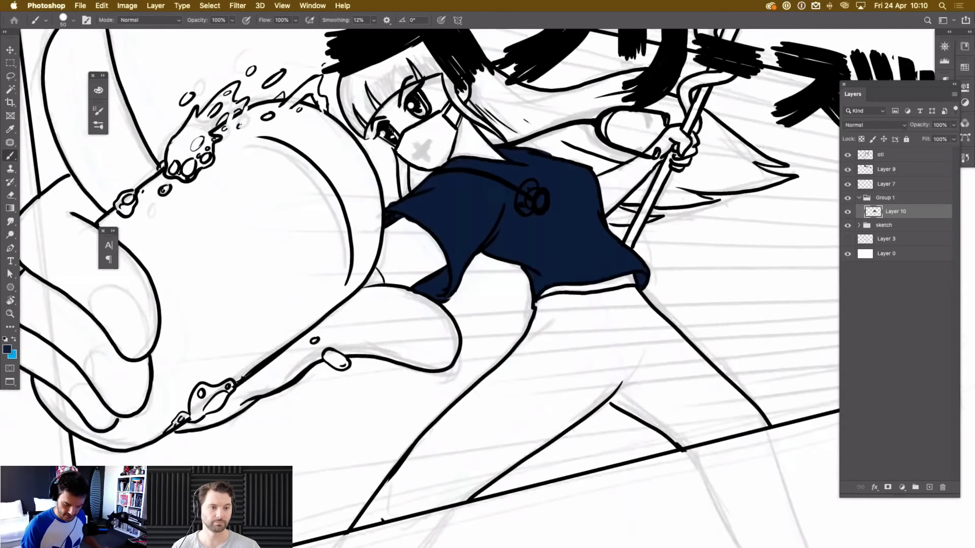
pyautogui.moveTo(533, 305); pyautogui.dragTo(591, 235)
pyautogui.moveTo(601, 233)
pyautogui.mouseDown()
pyautogui.moveTo(417, 454)
pyautogui.moveTo(447, 413)
pyautogui.mouseUp()
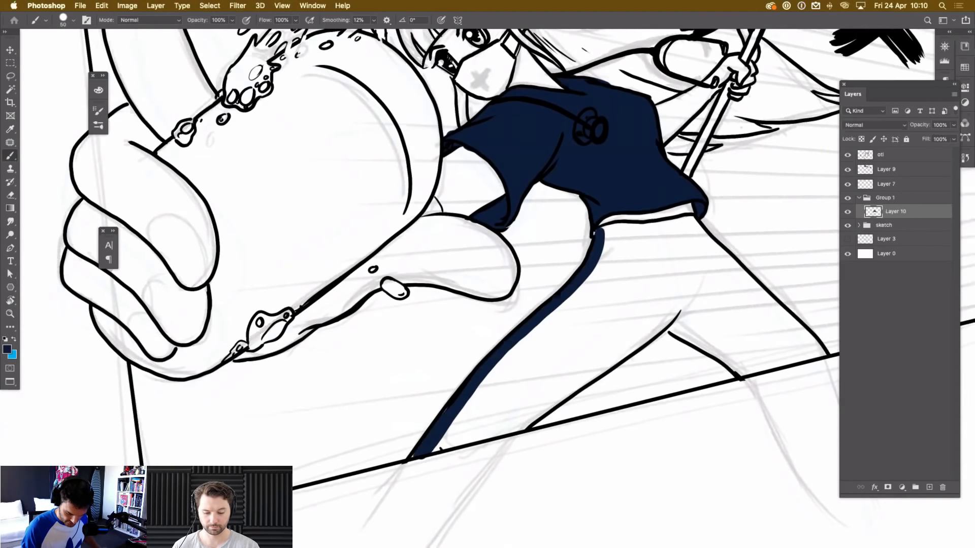
pyautogui.moveTo(437, 447)
pyautogui.mouseDown()
pyautogui.moveTo(527, 423)
pyautogui.moveTo(625, 352)
pyautogui.moveTo(693, 283)
pyautogui.mouseUp()
pyautogui.hscroll(5, 487, 285)
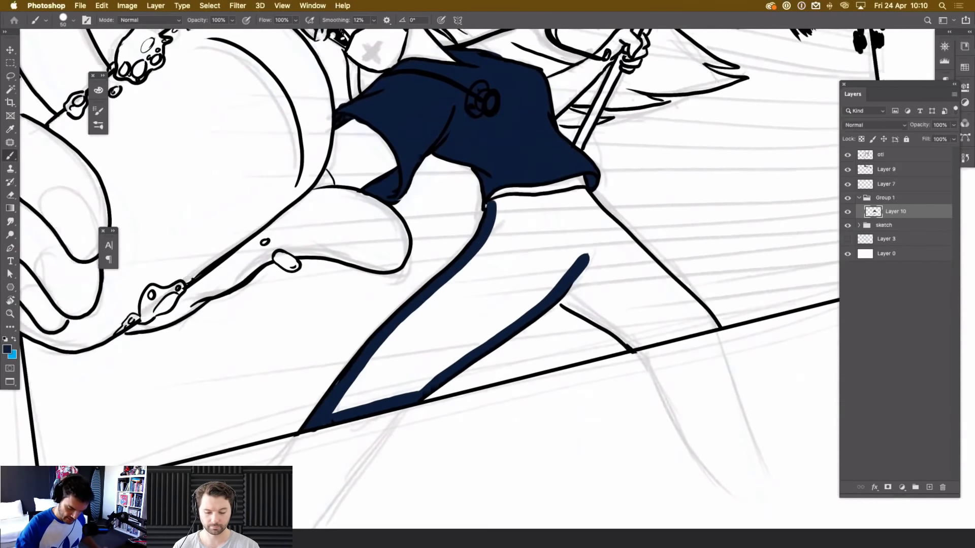
pyautogui.hscroll(5, 487, 284)
pyautogui.scroll(-2, 488, 284)
pyautogui.moveTo(495, 277)
pyautogui.mouseDown()
pyautogui.moveTo(563, 320)
pyautogui.moveTo(638, 299)
pyautogui.moveTo(512, 167)
pyautogui.moveTo(431, 184)
pyautogui.mouseUp()
pyautogui.hscroll(-5, 487, 284)
pyautogui.scroll(2, 488, 284)
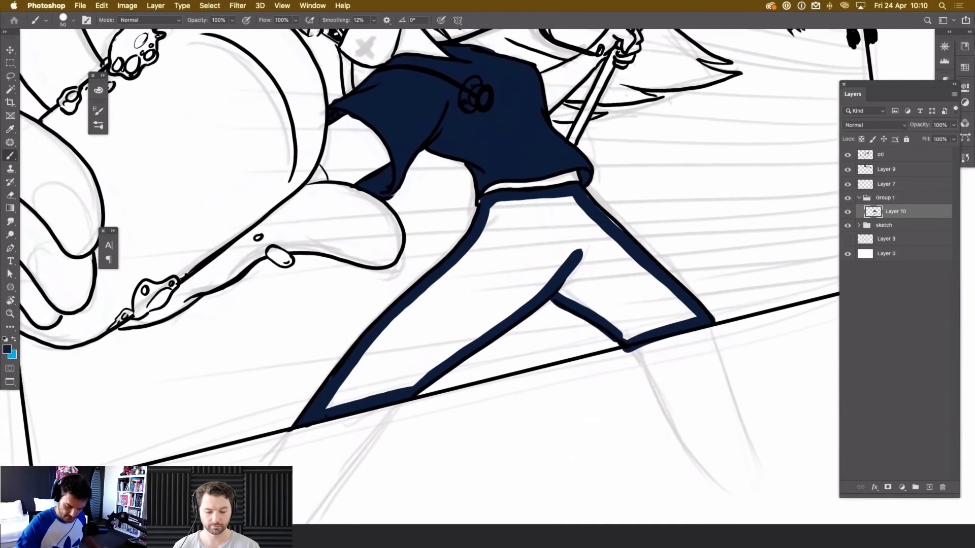
# Fill the outlined trousers completely with navy on Layer 10.
pyautogui.moveTo(499, 207)
pyautogui.mouseDown()
pyautogui.moveTo(480, 258)
pyautogui.moveTo(382, 349)
pyautogui.moveTo(338, 406)
pyautogui.moveTo(501, 235)
pyautogui.mouseUp()
pyautogui.moveTo(341, 404)
pyautogui.mouseDown()
pyautogui.moveTo(419, 387)
pyautogui.moveTo(566, 266)
pyautogui.moveTo(400, 379)
pyautogui.moveTo(535, 265)
pyautogui.moveTo(366, 390)
pyautogui.moveTo(508, 228)
pyautogui.moveTo(533, 239)
pyautogui.mouseUp()
pyautogui.moveTo(330, 385); pyautogui.dragTo(338, 373)
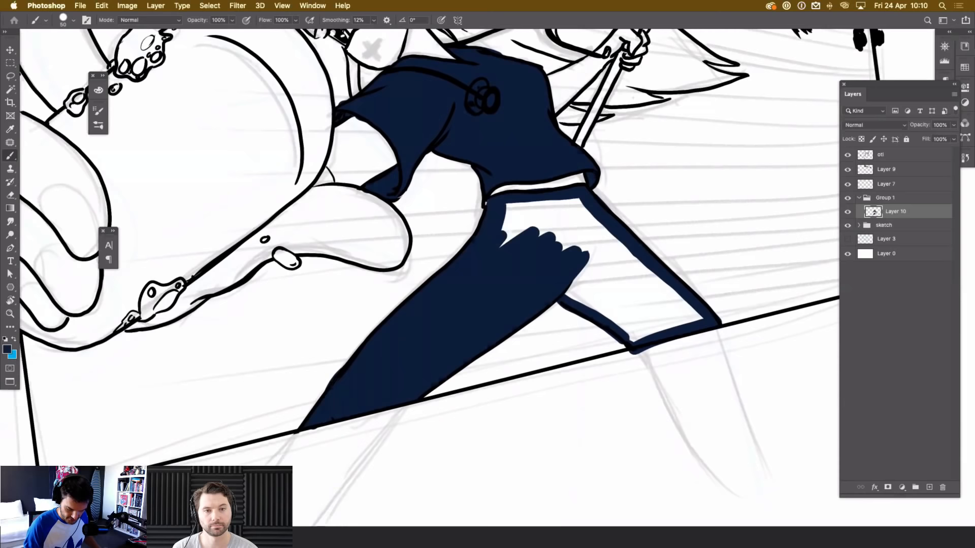
pyautogui.moveTo(505, 205)
pyautogui.mouseDown()
pyautogui.moveTo(583, 202)
pyautogui.moveTo(500, 244)
pyautogui.moveTo(566, 213)
pyautogui.moveTo(573, 243)
pyautogui.moveTo(590, 218)
pyautogui.moveTo(592, 268)
pyautogui.mouseUp()
pyautogui.moveTo(599, 220); pyautogui.dragTo(664, 280)
pyautogui.moveTo(604, 236)
pyautogui.mouseDown()
pyautogui.moveTo(655, 290)
pyautogui.moveTo(586, 282)
pyautogui.moveTo(625, 322)
pyautogui.mouseUp()
pyautogui.moveTo(573, 297)
pyautogui.mouseDown()
pyautogui.moveTo(632, 336)
pyautogui.moveTo(693, 313)
pyautogui.moveTo(683, 298)
pyautogui.moveTo(642, 316)
pyautogui.moveTo(686, 323)
pyautogui.mouseUp()
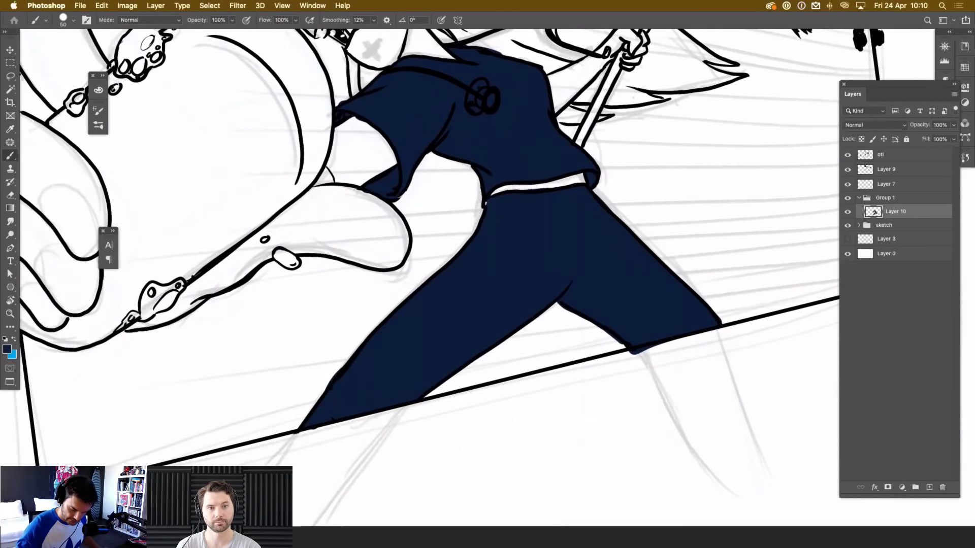
# Examine the navy shirt and trousers up close and within the whole illustration.
pyautogui.scroll(10, 478, 284)
pyautogui.scroll(1, 477, 284)
pyautogui.press('super+minus')
pyautogui.press('super+minus')
pyautogui.press('super+minus')
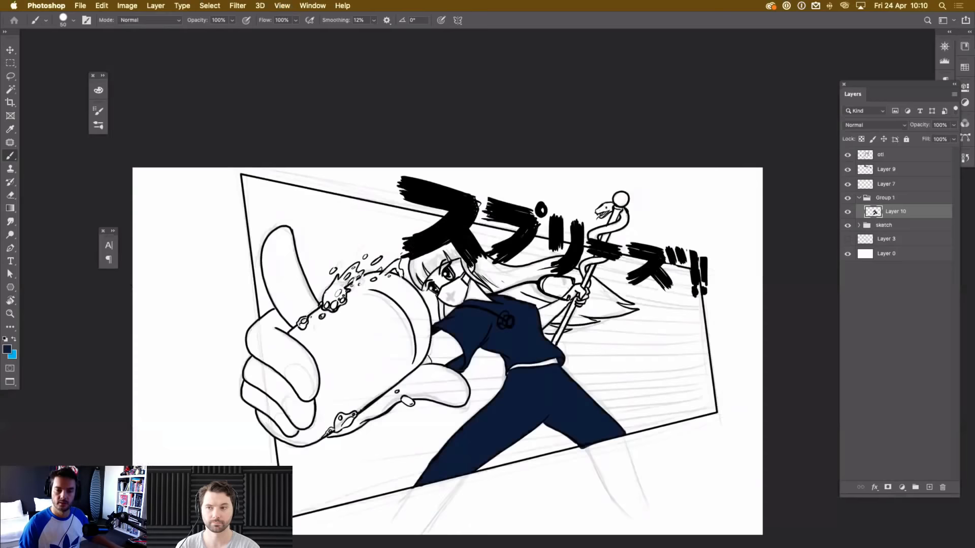
pyautogui.press('super+equal')
pyautogui.press('super+equal')
pyautogui.press('super+equal')
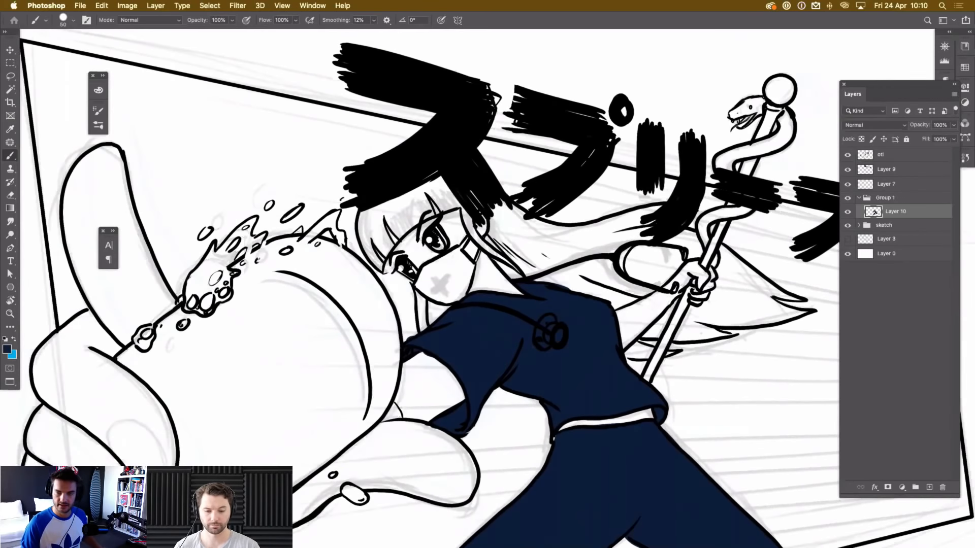
pyautogui.moveTo(432, 305); pyautogui.dragTo(531, 245)
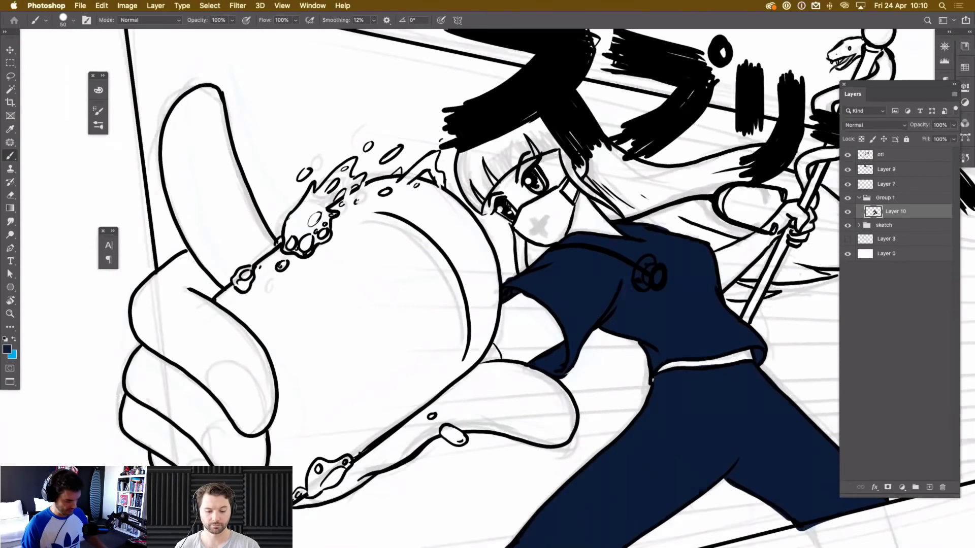
pyautogui.press('super+minus')
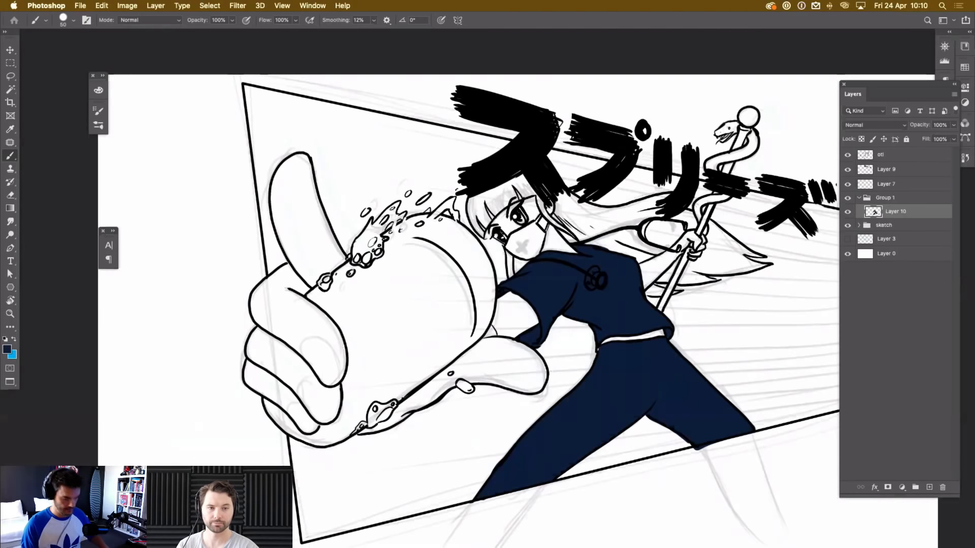
pyautogui.press('super+minus')
pyautogui.press('super+equal')
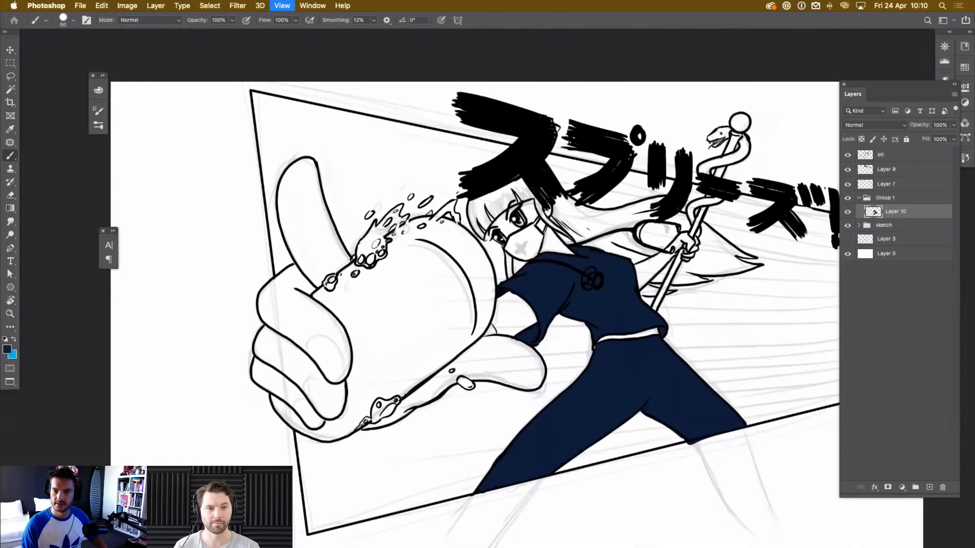
pyautogui.press('super+minus')
pyautogui.press('super+equal')
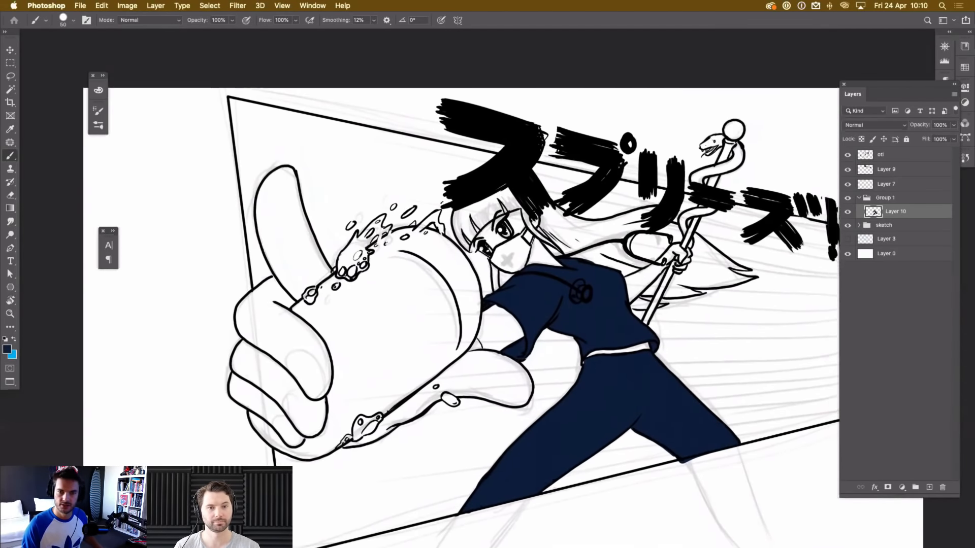
pyautogui.moveTo(508, 284); pyautogui.dragTo(484, 309)
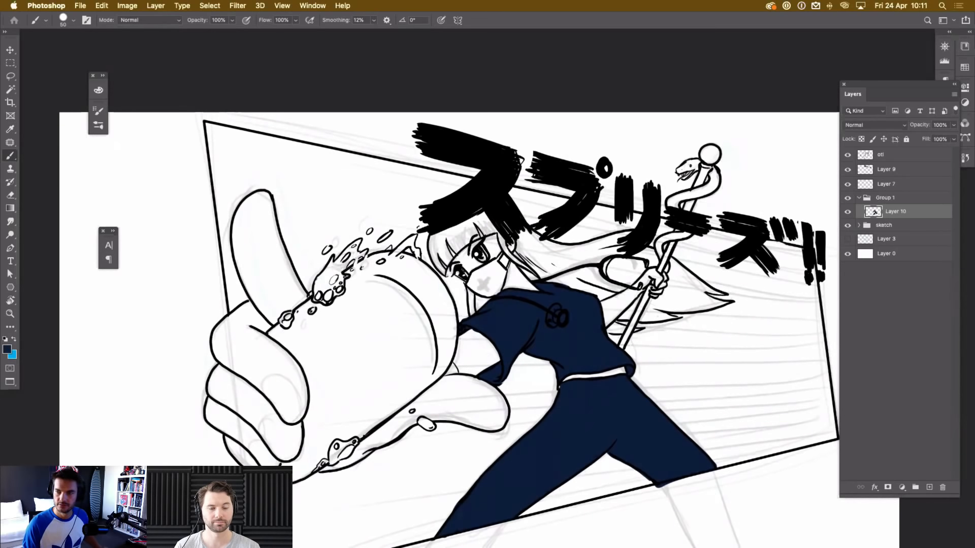
# Add a new layer above Layer 10 and set the foreground colour to the peach skin tone efcba1.
pyautogui.press('super+shift+alt+n')
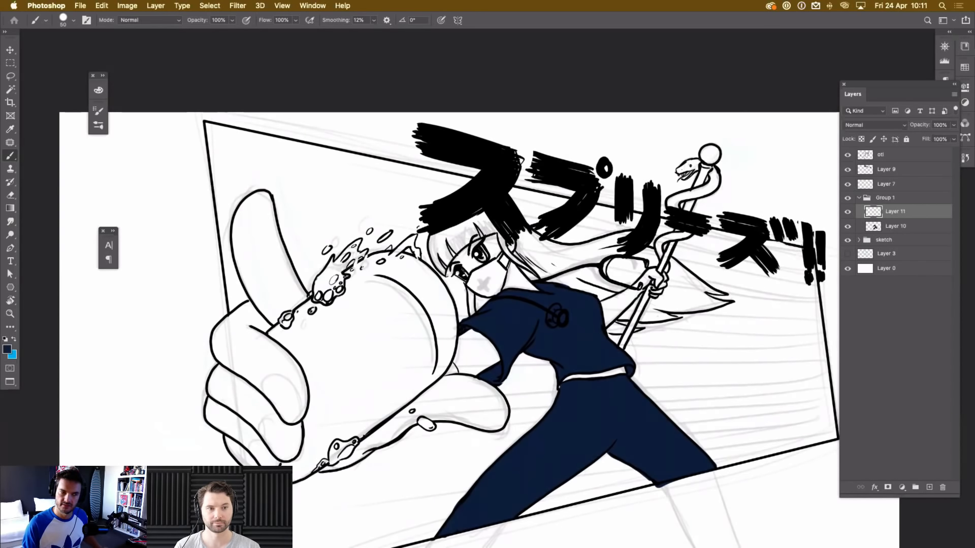
pyautogui.click(7, 350)
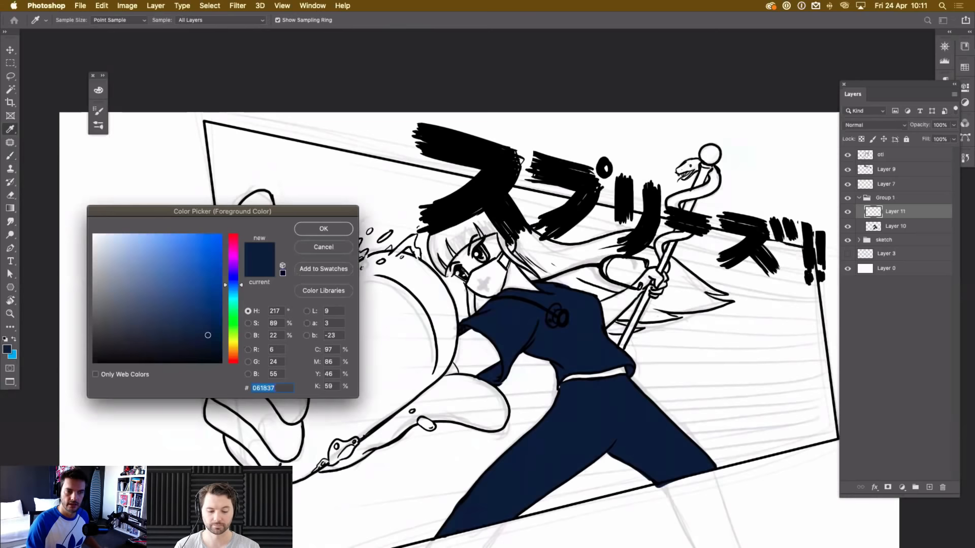
pyautogui.moveTo(233, 284); pyautogui.dragTo(233, 262)
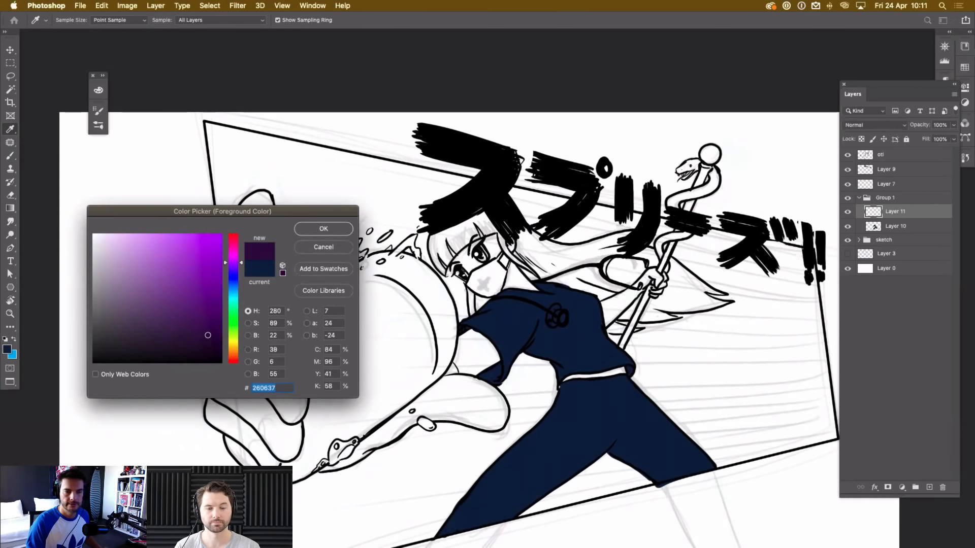
pyautogui.moveTo(233, 262); pyautogui.dragTo(233, 343)
pyautogui.moveTo(163, 247); pyautogui.dragTo(153, 240)
pyautogui.moveTo(233, 343); pyautogui.dragTo(233, 347)
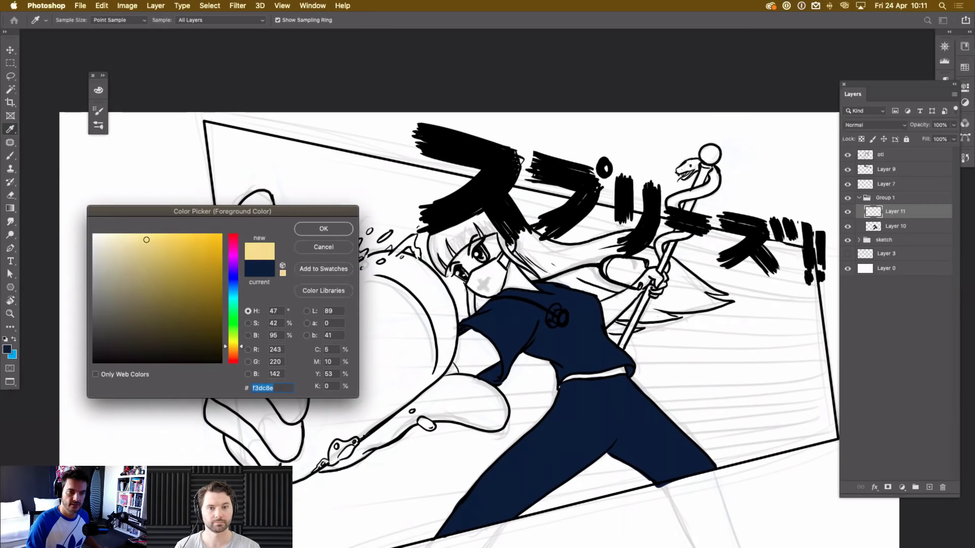
pyautogui.moveTo(146, 240)
pyautogui.mouseDown()
pyautogui.moveTo(127, 237)
pyautogui.moveTo(135, 242)
pyautogui.mouseUp()
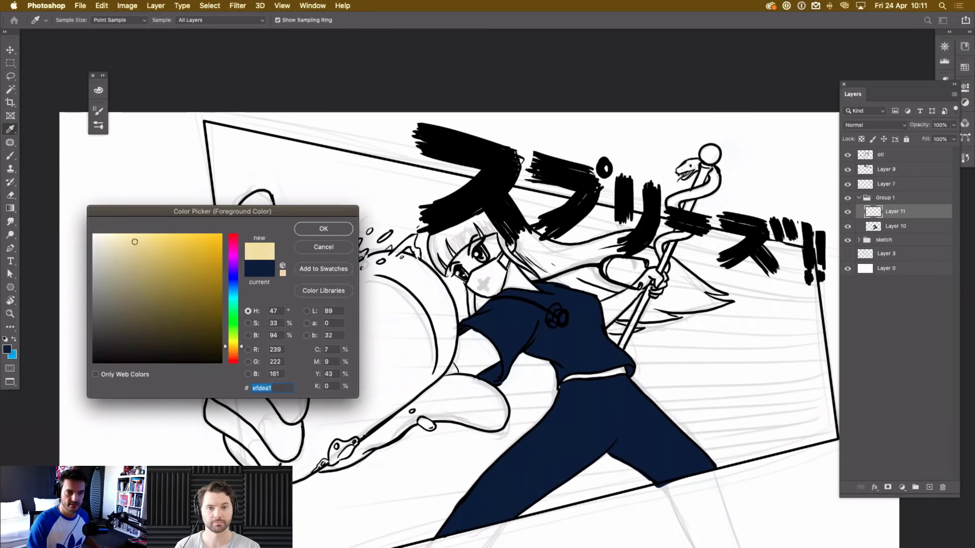
pyautogui.moveTo(233, 346); pyautogui.dragTo(233, 351)
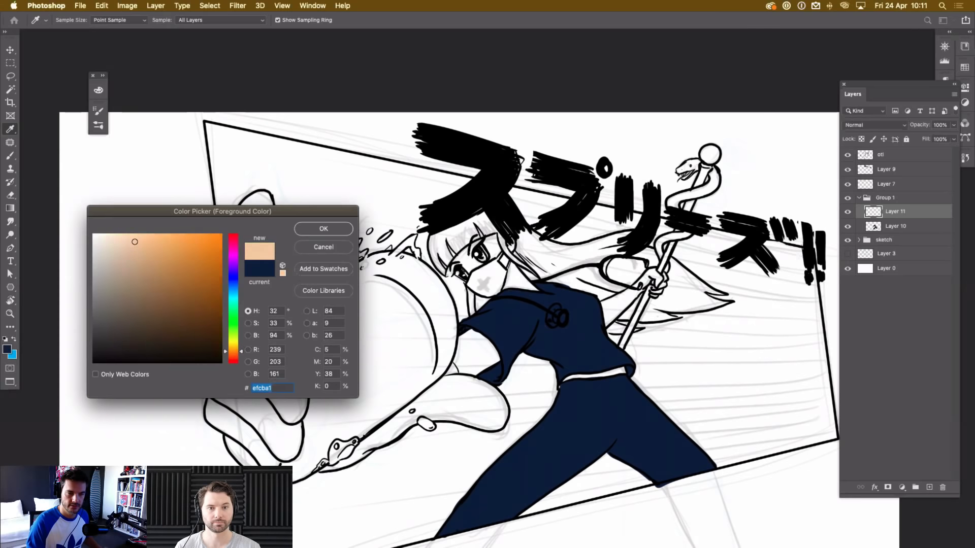
pyautogui.press('Return')
pyautogui.press('b')
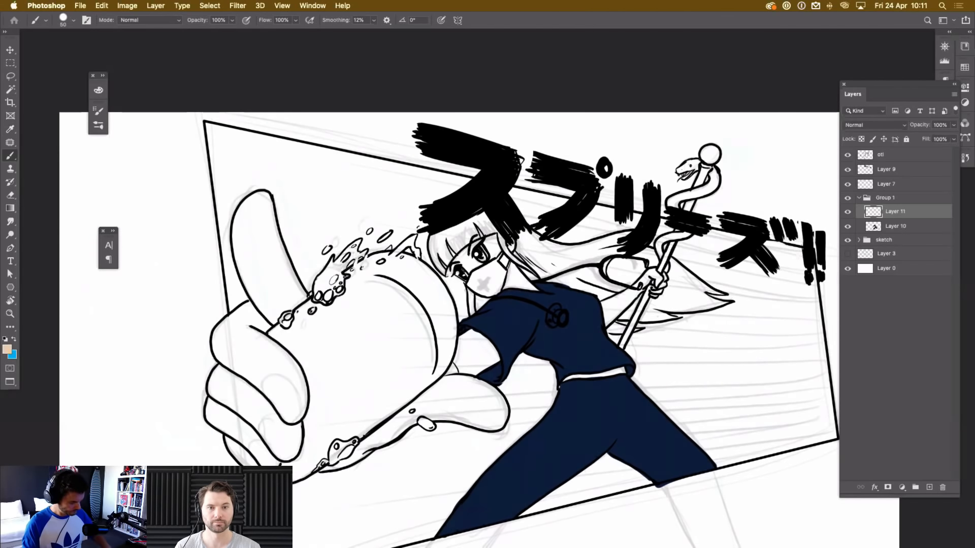
# Outline the raised finger of the large foreground hand in peach and fill it inside the ink lines.
pyautogui.press('super+plus')
pyautogui.moveTo(406, 325)
pyautogui.mouseDown()
pyautogui.moveTo(557, 286)
pyautogui.moveTo(600, 322)
pyautogui.mouseUp()
pyautogui.moveTo(402, 298)
pyautogui.mouseDown()
pyautogui.moveTo(378, 261)
pyautogui.moveTo(341, 143)
pyautogui.moveTo(300, 183)
pyautogui.moveTo(308, 248)
pyautogui.mouseUp()
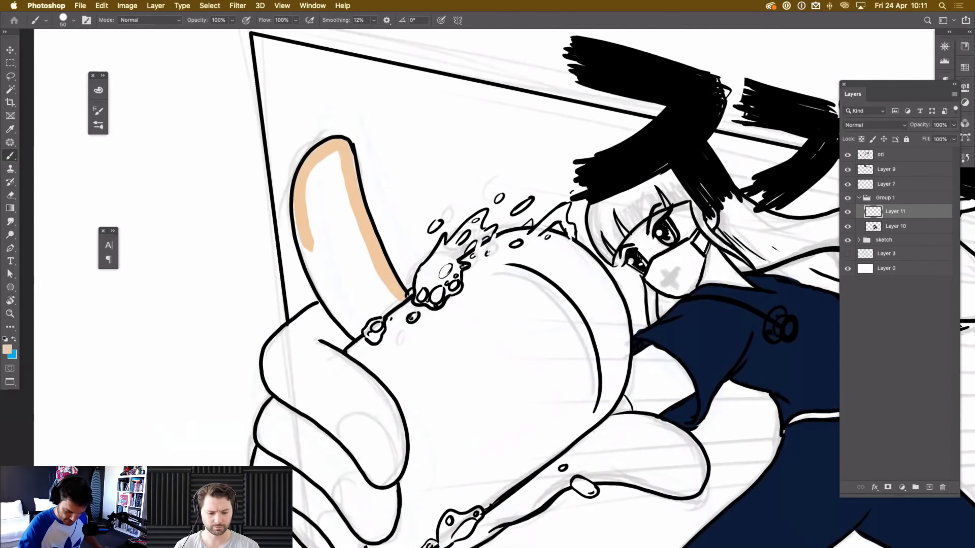
pyautogui.moveTo(312, 165)
pyautogui.mouseDown()
pyautogui.moveTo(307, 261)
pyautogui.moveTo(346, 321)
pyautogui.mouseUp()
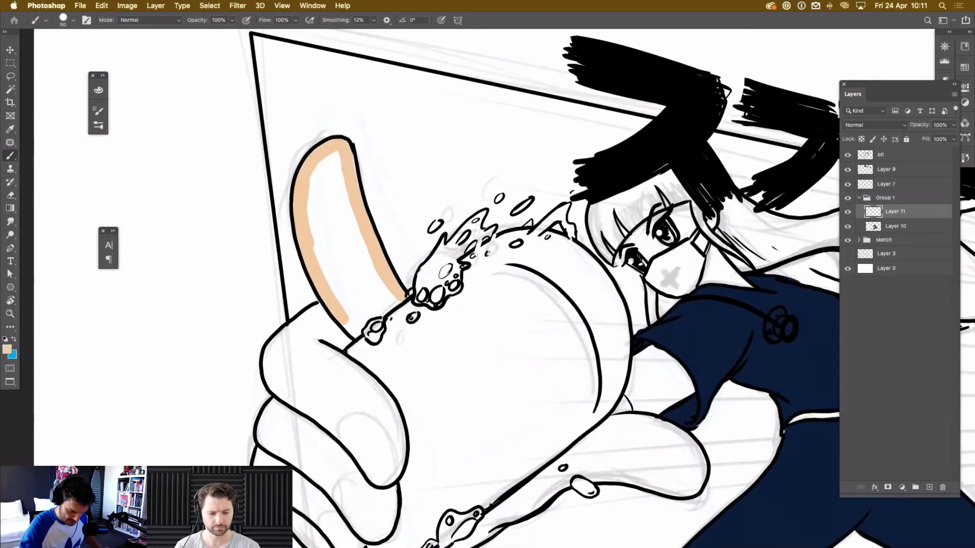
pyautogui.moveTo(320, 303)
pyautogui.mouseDown()
pyautogui.moveTo(265, 362)
pyautogui.moveTo(278, 401)
pyautogui.moveTo(260, 444)
pyautogui.moveTo(265, 485)
pyautogui.moveTo(394, 280)
pyautogui.mouseUp()
pyautogui.moveTo(376, 304)
pyautogui.mouseDown()
pyautogui.moveTo(469, 378)
pyautogui.moveTo(500, 334)
pyautogui.moveTo(508, 242)
pyautogui.moveTo(447, 179)
pyautogui.moveTo(508, 127)
pyautogui.mouseUp()
# Fill the curled fingers of the large foreground hand with peach up to their ink lines.
pyautogui.moveTo(490, 207); pyautogui.dragTo(501, 229)
pyautogui.moveTo(457, 203); pyautogui.dragTo(496, 344)
pyautogui.moveTo(539, 263)
pyautogui.mouseDown()
pyautogui.moveTo(488, 304)
pyautogui.moveTo(531, 252)
pyautogui.moveTo(495, 148)
pyautogui.moveTo(499, 259)
pyautogui.moveTo(460, 178)
pyautogui.moveTo(472, 244)
pyautogui.mouseUp()
pyautogui.moveTo(477, 295)
pyautogui.mouseDown()
pyautogui.moveTo(432, 337)
pyautogui.moveTo(460, 276)
pyautogui.moveTo(440, 370)
pyautogui.moveTo(427, 320)
pyautogui.moveTo(446, 391)
pyautogui.moveTo(479, 401)
pyautogui.moveTo(530, 388)
pyautogui.moveTo(533, 424)
pyautogui.moveTo(538, 394)
pyautogui.moveTo(515, 429)
pyautogui.moveTo(487, 446)
pyautogui.moveTo(464, 401)
pyautogui.moveTo(436, 386)
pyautogui.moveTo(421, 436)
pyautogui.moveTo(495, 493)
pyautogui.moveTo(500, 452)
pyautogui.moveTo(528, 482)
pyautogui.mouseUp()
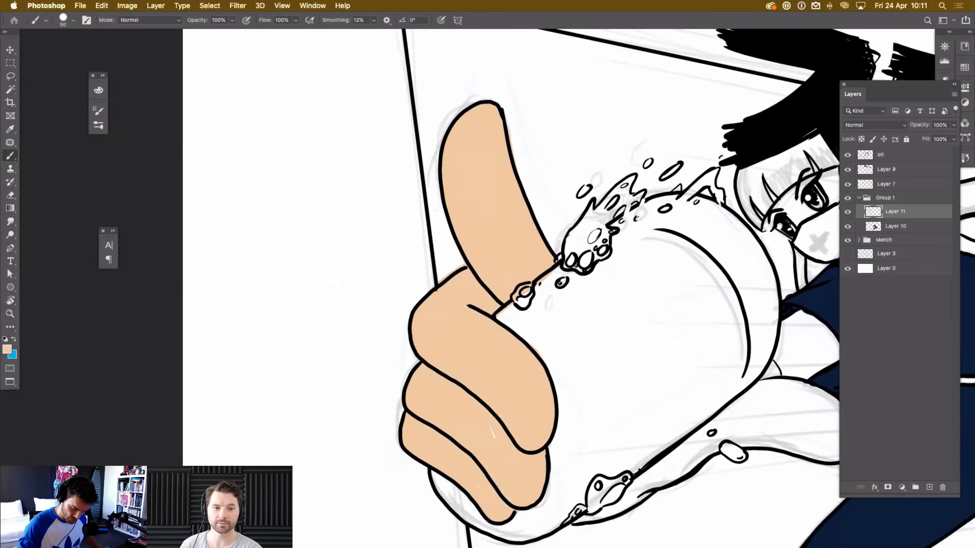
# Fill the foreground hand's thumb and the bare arm below the navy sleeve with peach.
pyautogui.moveTo(610, 406)
pyautogui.mouseDown()
pyautogui.moveTo(511, 313)
pyautogui.moveTo(469, 298)
pyautogui.mouseUp()
pyautogui.moveTo(444, 409)
pyautogui.mouseDown()
pyautogui.moveTo(548, 351)
pyautogui.moveTo(655, 336)
pyautogui.moveTo(709, 316)
pyautogui.moveTo(607, 275)
pyautogui.moveTo(495, 378)
pyautogui.moveTo(554, 350)
pyautogui.moveTo(594, 305)
pyautogui.moveTo(634, 295)
pyautogui.moveTo(675, 305)
pyautogui.moveTo(700, 325)
pyautogui.moveTo(705, 345)
pyautogui.moveTo(675, 330)
pyautogui.mouseUp()
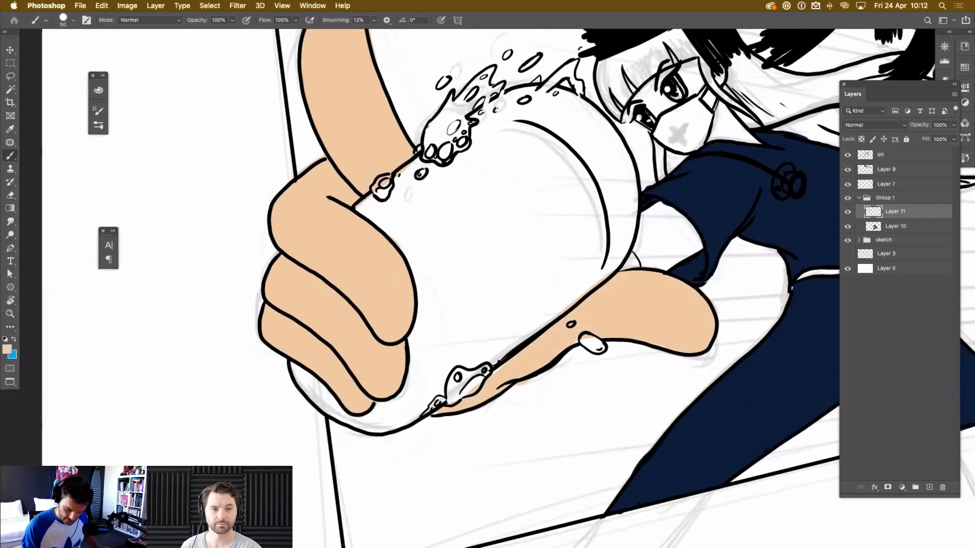
pyautogui.moveTo(660, 268)
pyautogui.mouseDown()
pyautogui.moveTo(700, 231)
pyautogui.moveTo(648, 203)
pyautogui.moveTo(632, 261)
pyautogui.mouseUp()
pyautogui.moveTo(647, 216)
pyautogui.mouseDown()
pyautogui.moveTo(665, 259)
pyautogui.moveTo(683, 233)
pyautogui.mouseUp()
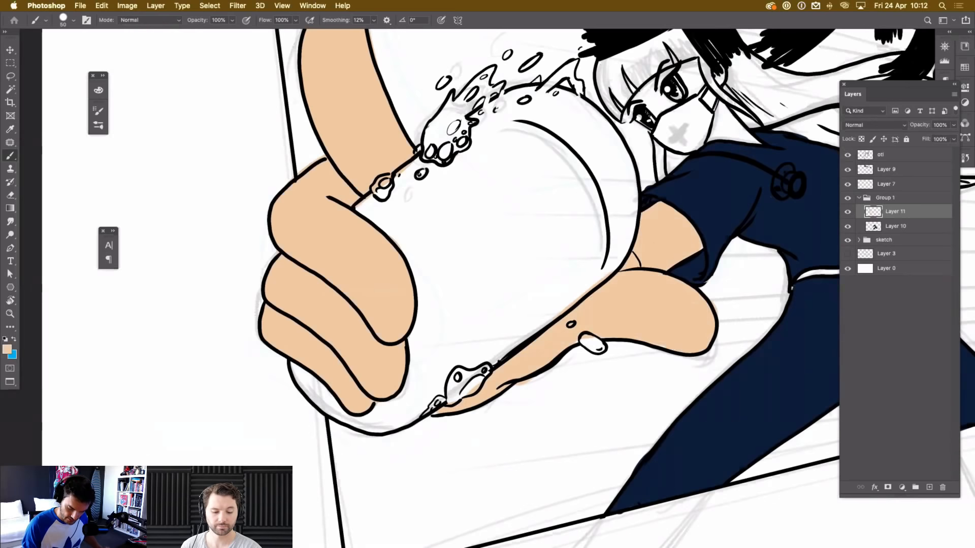
# Fill the heroine's face around the mask and her neck with peach, and move the skin layer below Layer 10.
pyautogui.moveTo(609, 254); pyautogui.dragTo(509, 423)
pyautogui.moveTo(555, 282)
pyautogui.mouseDown()
pyautogui.moveTo(593, 259)
pyautogui.moveTo(582, 240)
pyautogui.moveTo(529, 283)
pyautogui.moveTo(558, 273)
pyautogui.mouseUp()
pyautogui.moveTo(525, 238); pyautogui.dragTo(525, 252)
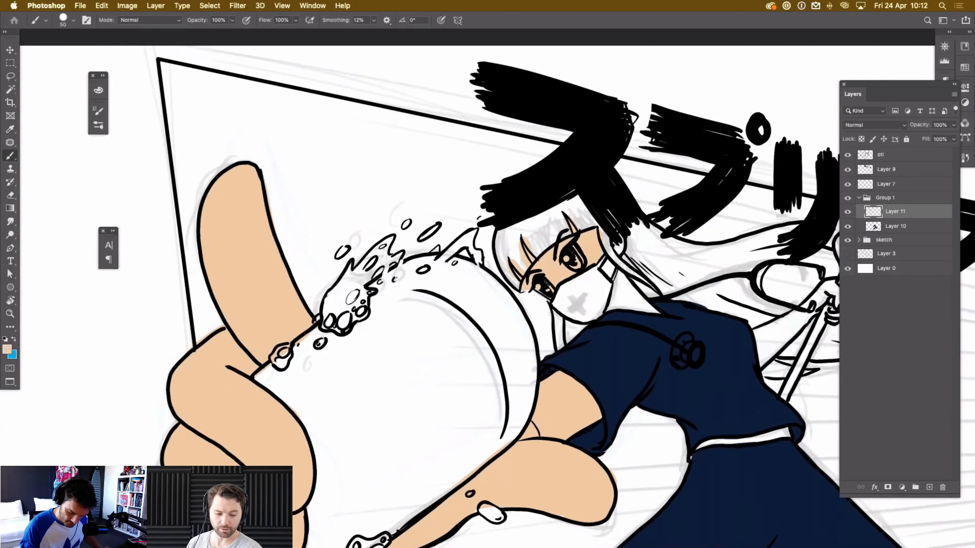
pyautogui.moveTo(619, 274)
pyautogui.mouseDown()
pyautogui.moveTo(615, 294)
pyautogui.moveTo(652, 310)
pyautogui.moveTo(634, 285)
pyautogui.moveTo(627, 301)
pyautogui.mouseUp()
pyautogui.moveTo(896, 212); pyautogui.dragTo(896, 232)
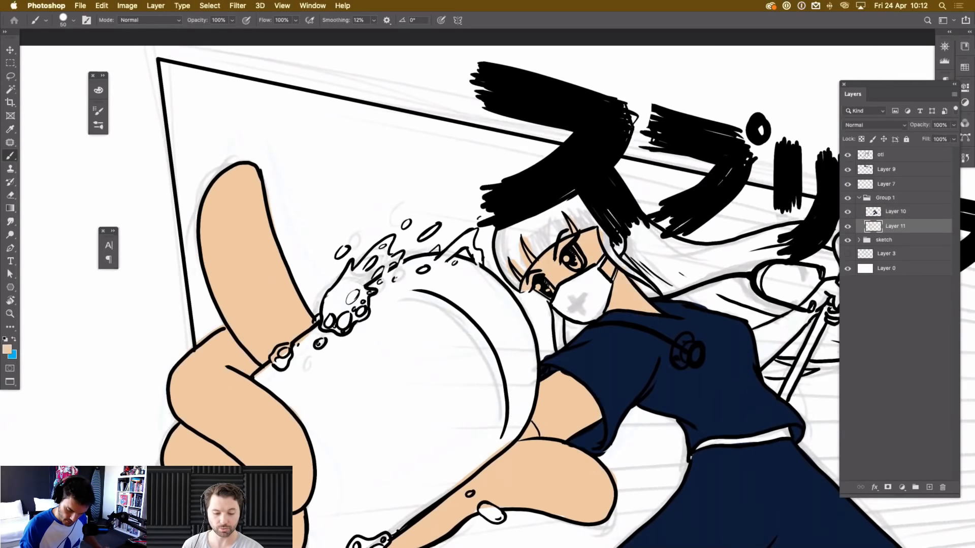
# Fill the heroine's rear arm and the hand gripping the snake staff with peach.
pyautogui.hscroll(10, 497, 295)
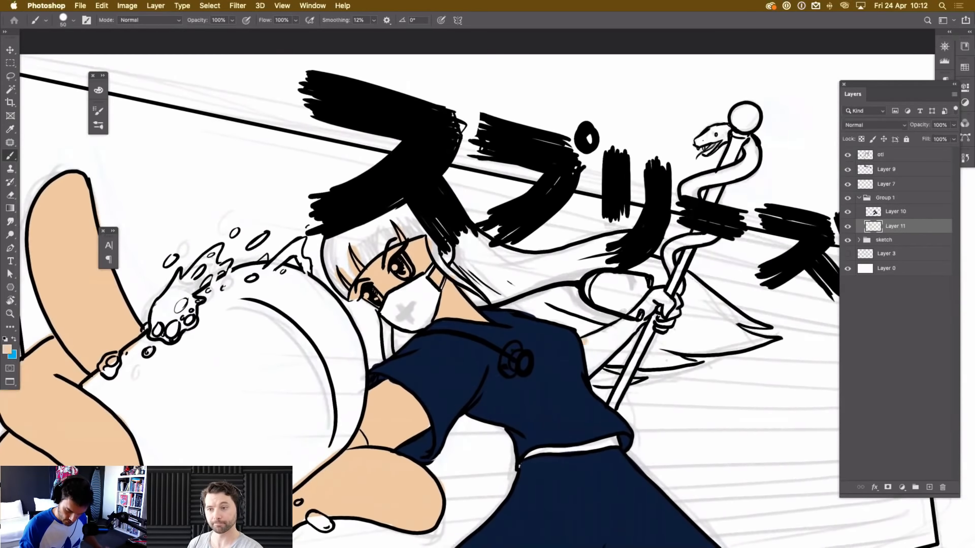
pyautogui.moveTo(587, 351)
pyautogui.mouseDown()
pyautogui.moveTo(623, 341)
pyautogui.moveTo(625, 329)
pyautogui.moveTo(594, 343)
pyautogui.mouseUp()
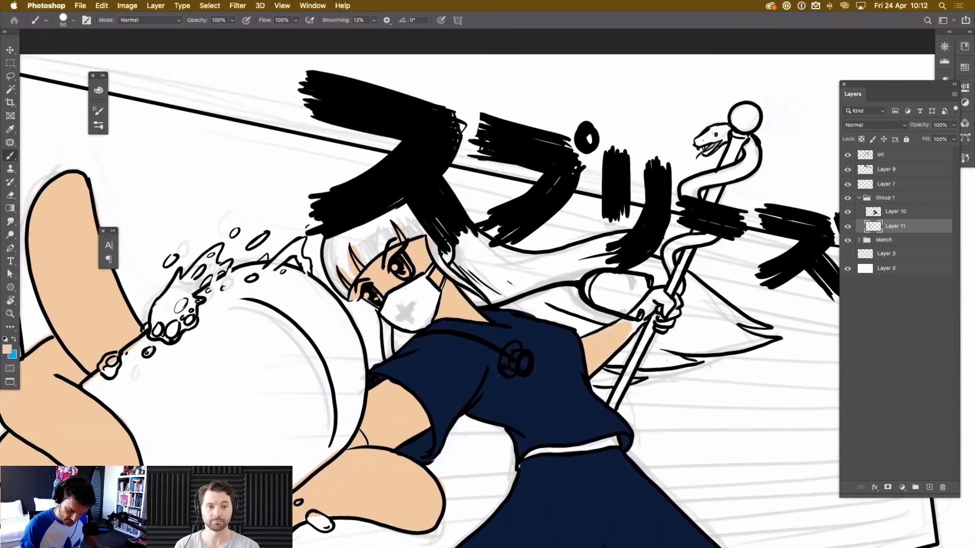
pyautogui.moveTo(653, 299)
pyautogui.mouseDown()
pyautogui.moveTo(629, 332)
pyautogui.moveTo(662, 291)
pyautogui.moveTo(670, 306)
pyautogui.mouseUp()
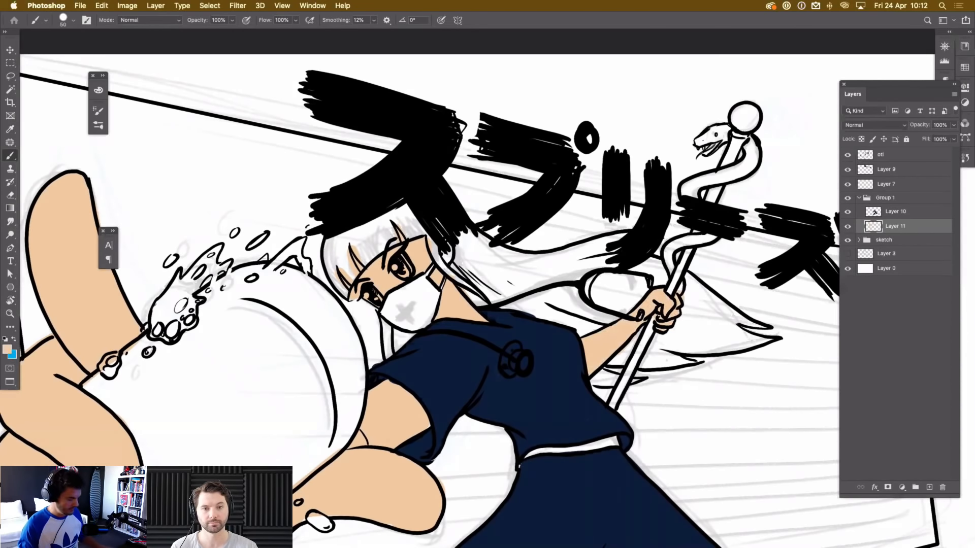
pyautogui.press('e')
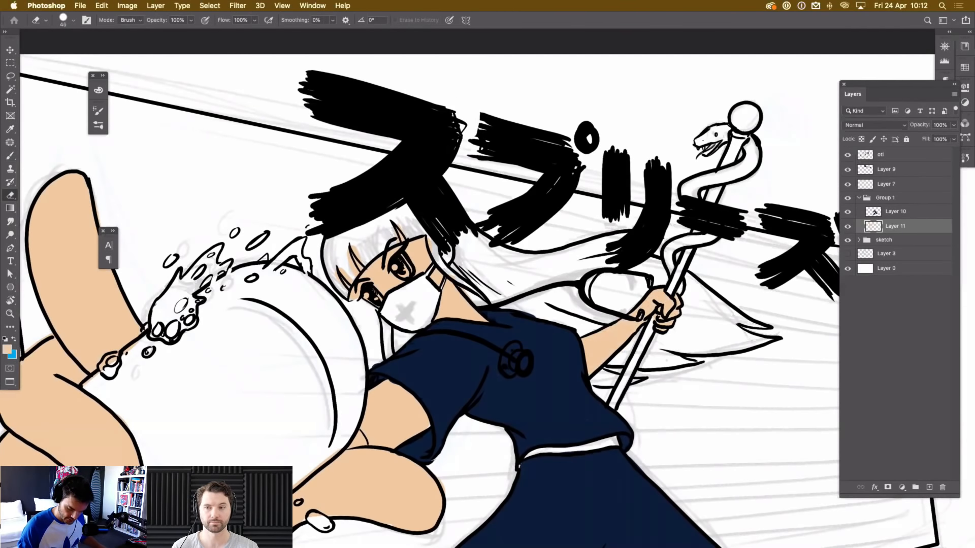
pyautogui.press('b')
# Fill the bare strip of waist between the navy shirt and trousers with peach.
pyautogui.press('super+0')
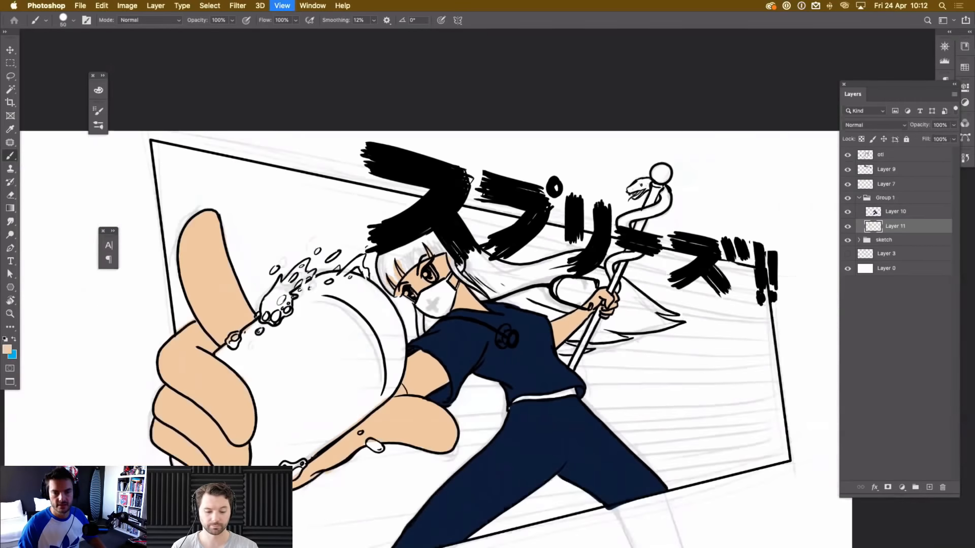
pyautogui.press('super+plus')
pyautogui.press('super+plus')
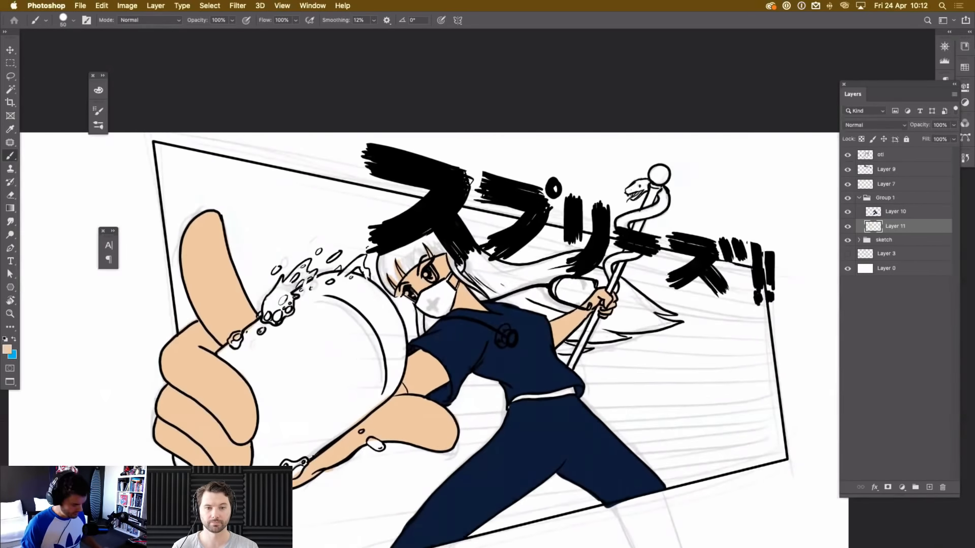
pyautogui.scroll(-3, 487, 290)
pyautogui.moveTo(533, 340); pyautogui.dragTo(622, 330)
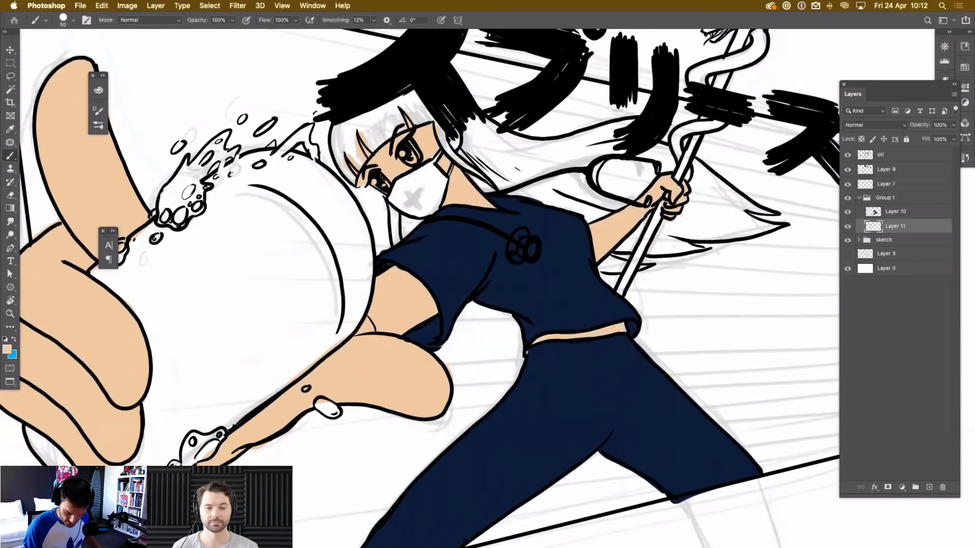
# Examine the peach skin areas up close and within the whole illustration.
pyautogui.press('super+minus')
pyautogui.press('super+minus')
pyautogui.press('super+minus')
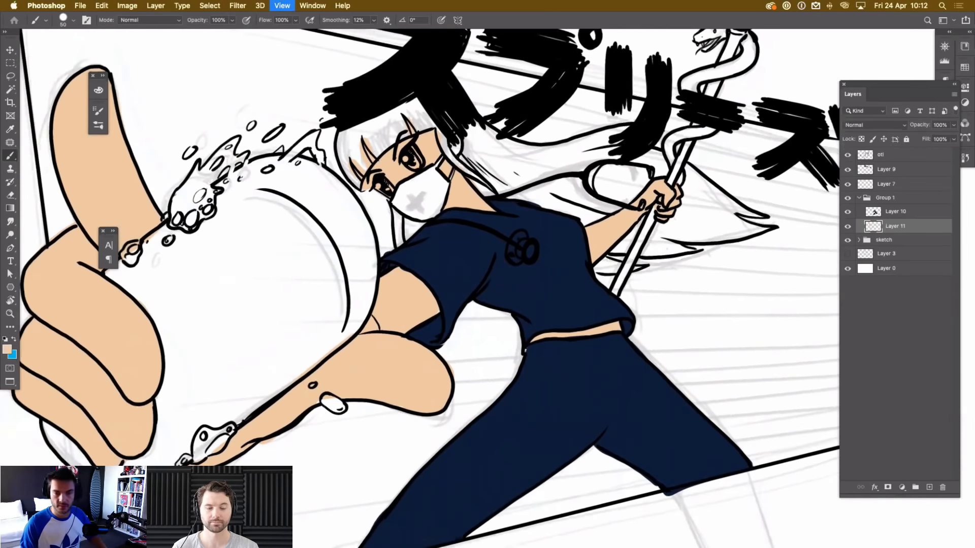
pyautogui.press('super+plus')
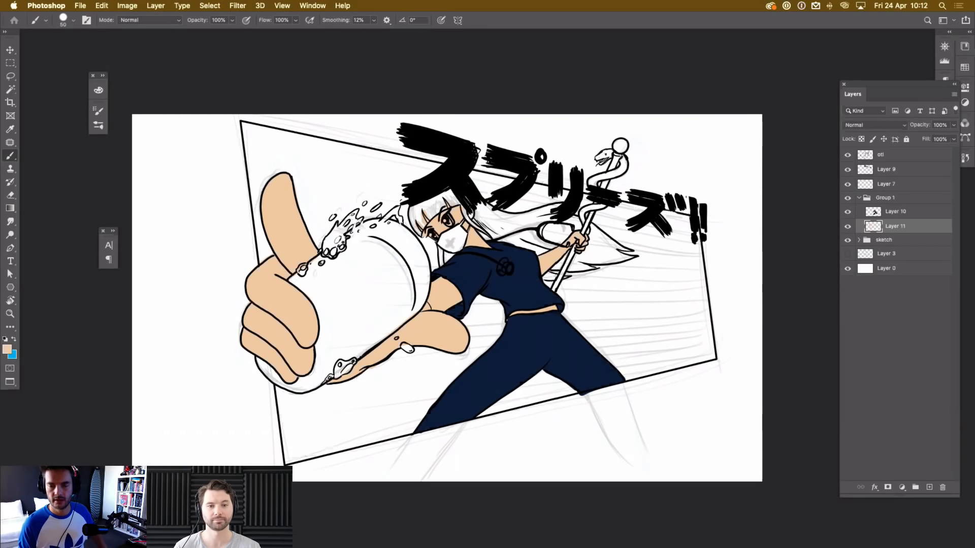
pyautogui.press('super+plus')
pyautogui.press('super+plus')
pyautogui.press('super+minus')
pyautogui.press('super+minus')
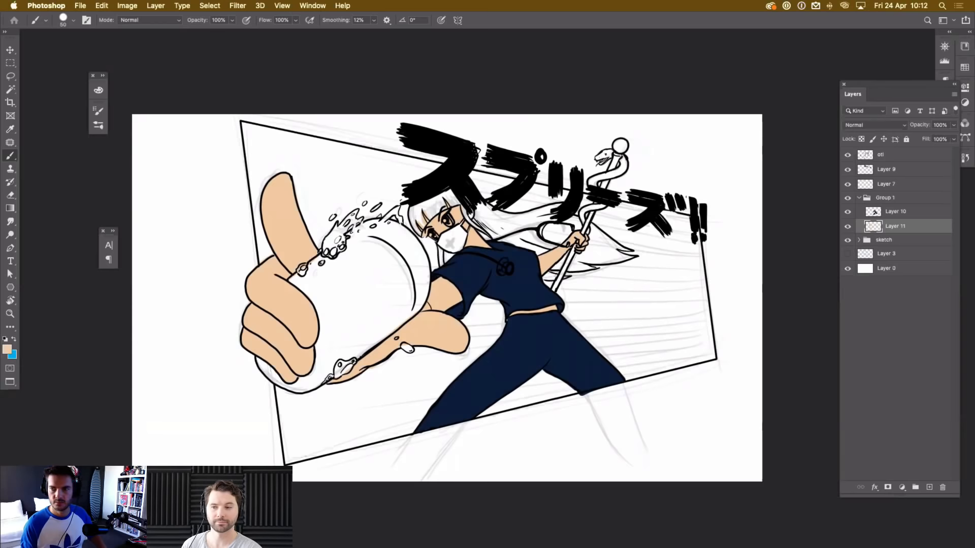
# Add a new layer above the skin layer and set the foreground colour to bright pink.
pyautogui.click(929, 487)
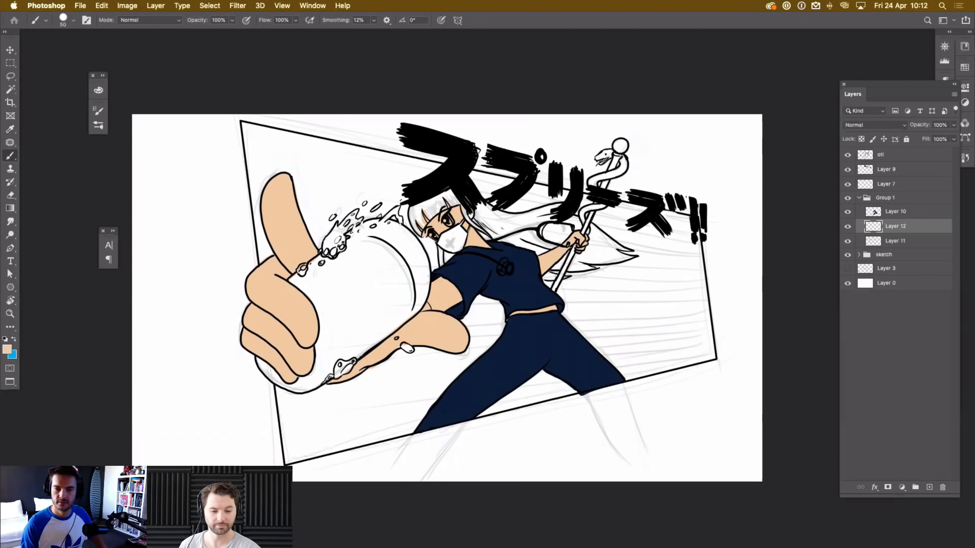
pyautogui.press('super+plus')
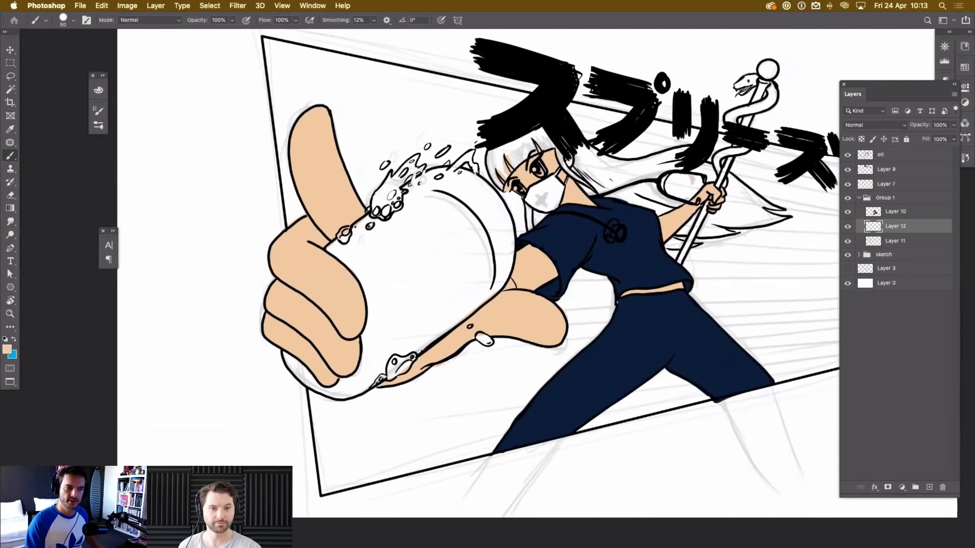
pyautogui.click(7, 350)
pyautogui.click(233, 263)
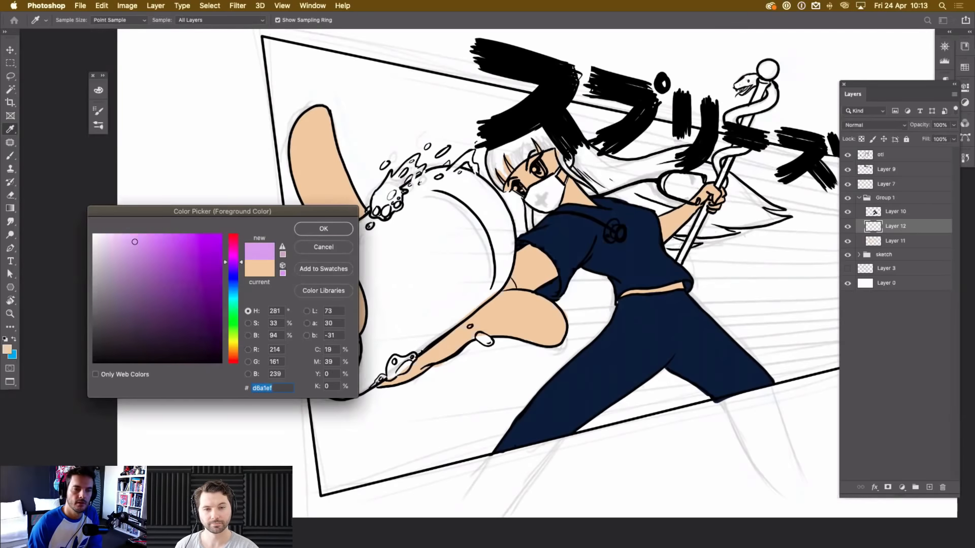
pyautogui.moveTo(233, 263); pyautogui.dragTo(232, 254)
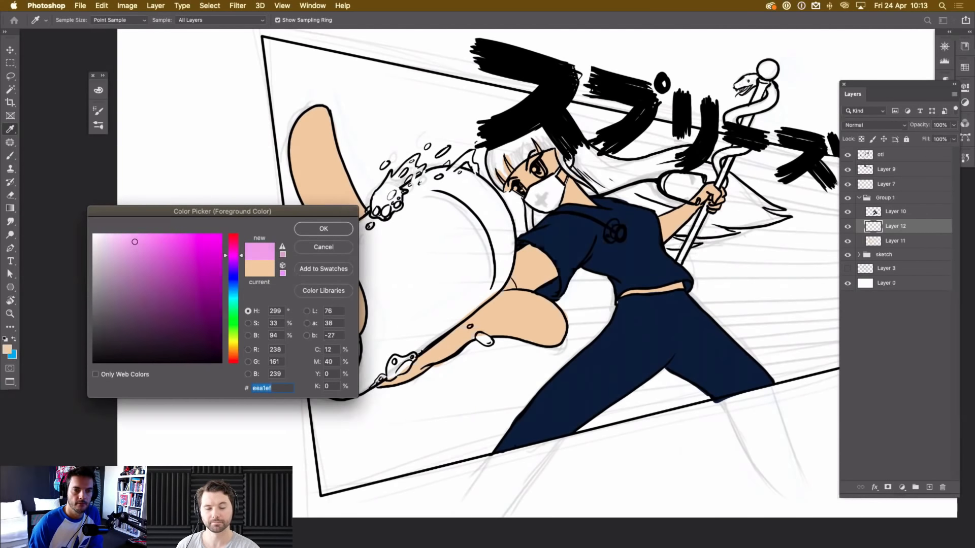
pyautogui.moveTo(135, 241); pyautogui.dragTo(157, 244)
pyautogui.press('Return')
pyautogui.press('b')
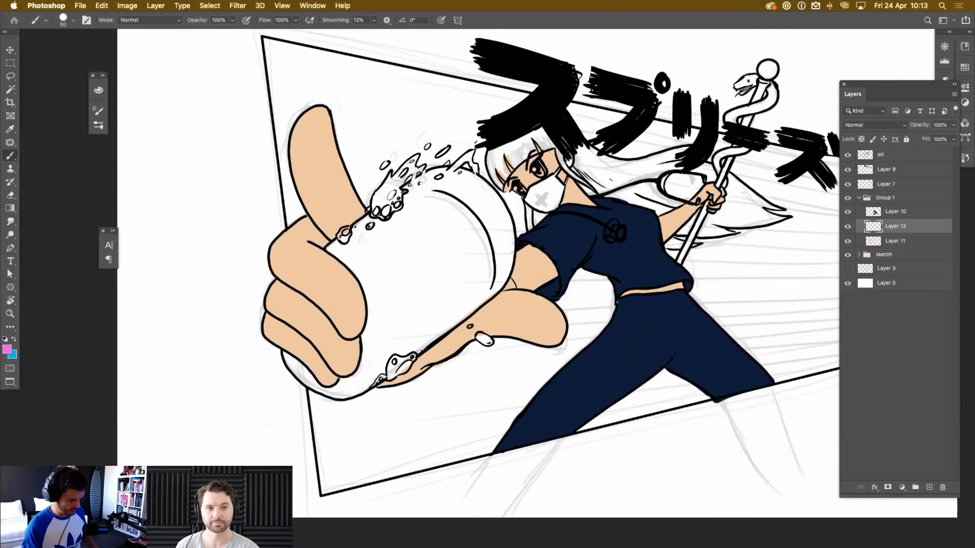
# Lasso the body of the large object held in the foreground hand, fill it with pink, and deselect.
pyautogui.press('l')
pyautogui.press('super+equal')
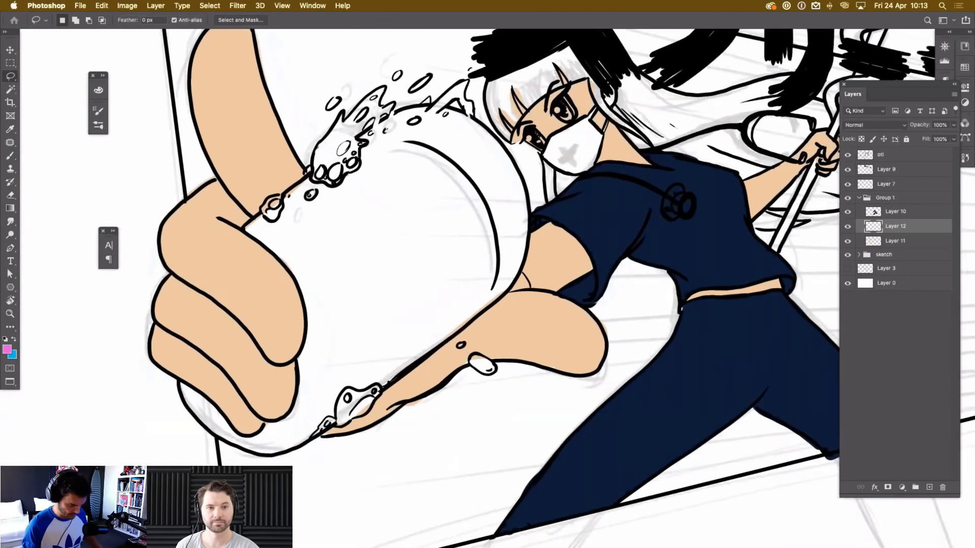
pyautogui.moveTo(386, 274); pyautogui.dragTo(498, 220)
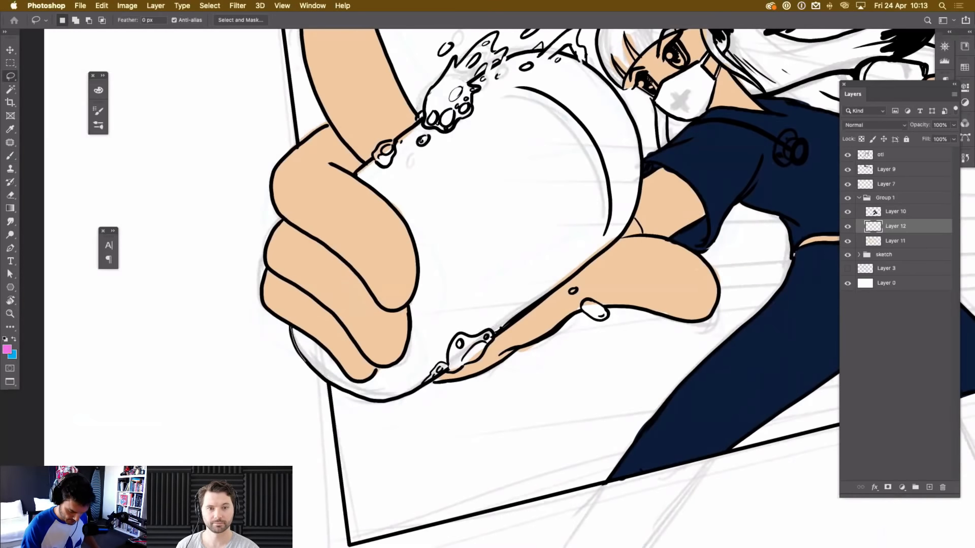
pyautogui.moveTo(480, 355)
pyautogui.mouseDown()
pyautogui.moveTo(614, 240)
pyautogui.moveTo(630, 140)
pyautogui.moveTo(418, 120)
pyautogui.mouseUp()
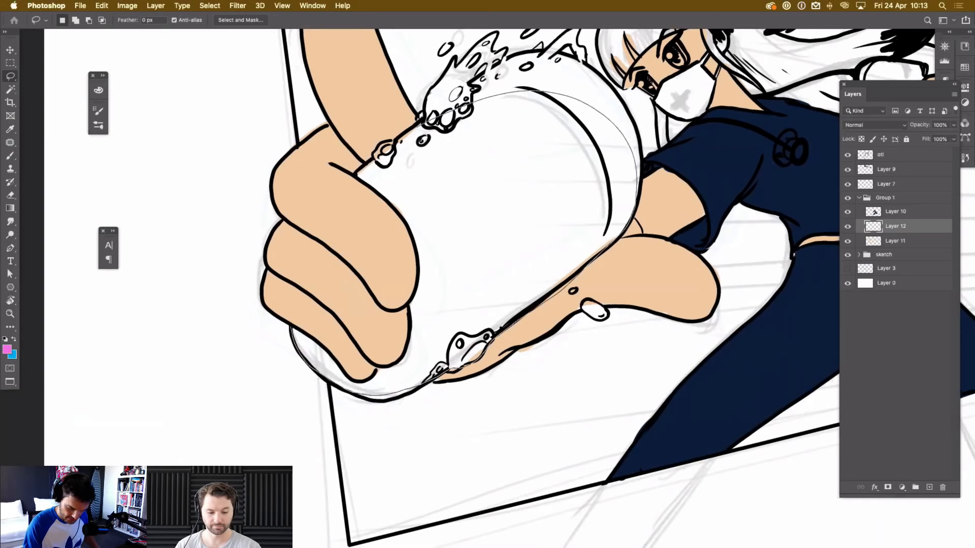
pyautogui.moveTo(374, 188); pyautogui.dragTo(421, 270)
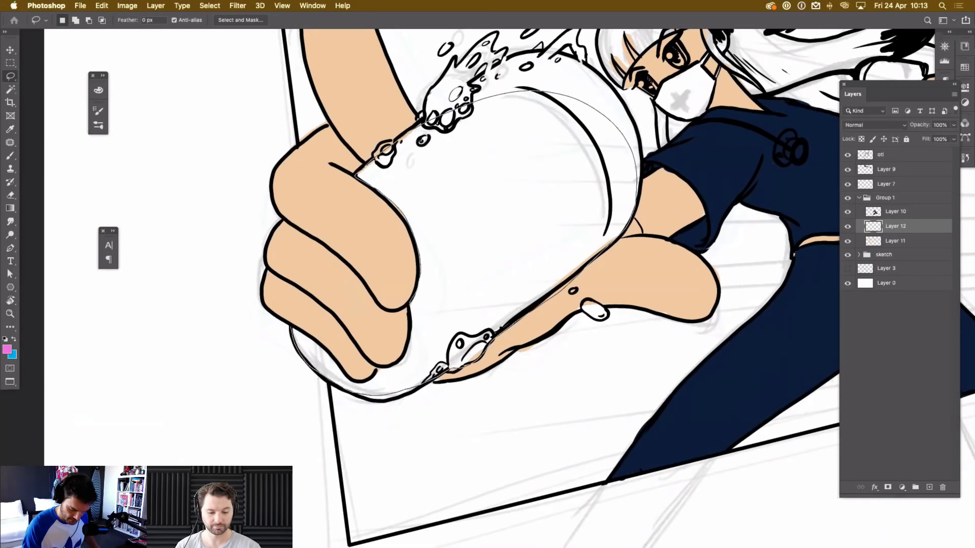
pyautogui.moveTo(376, 381); pyautogui.dragTo(337, 364)
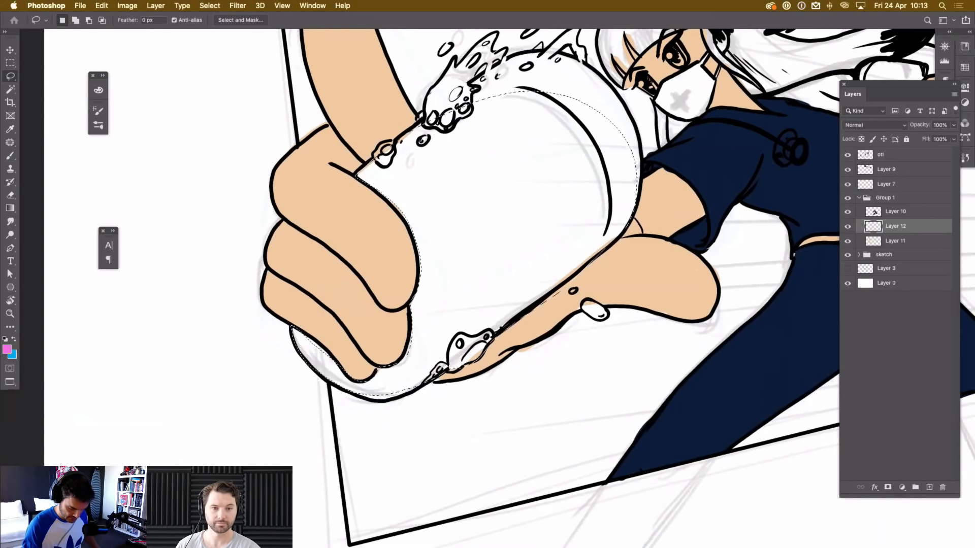
pyautogui.hotkey('alt', 'BackSpace')
pyautogui.press('super+d')
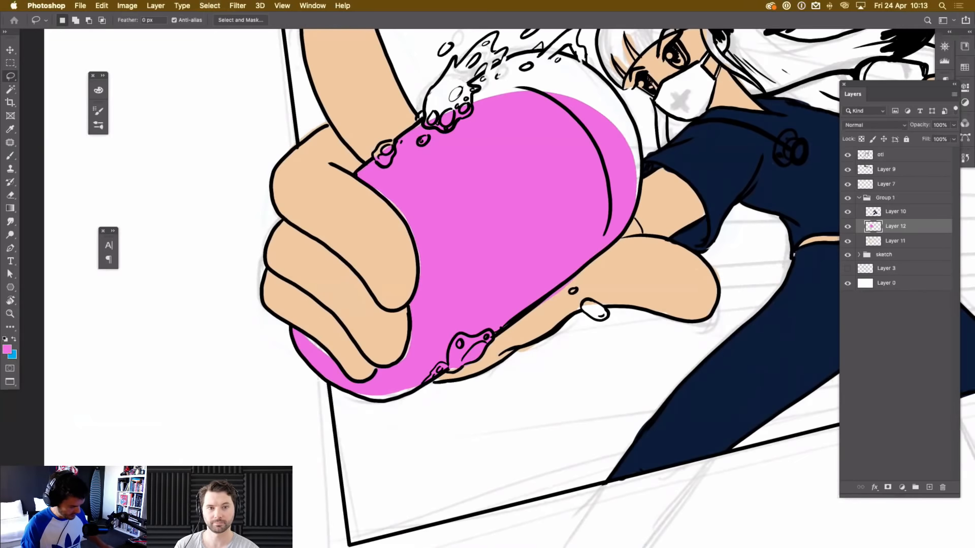
# Brush pink into the object's bare lower edge and the loose droplet beside the thumb.
pyautogui.press('b')
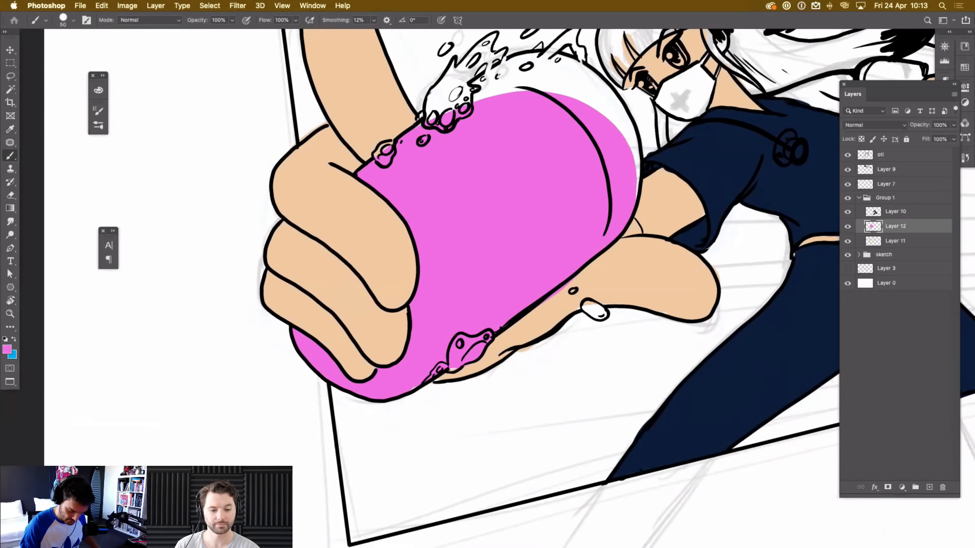
pyautogui.moveTo(584, 305); pyautogui.dragTo(606, 314)
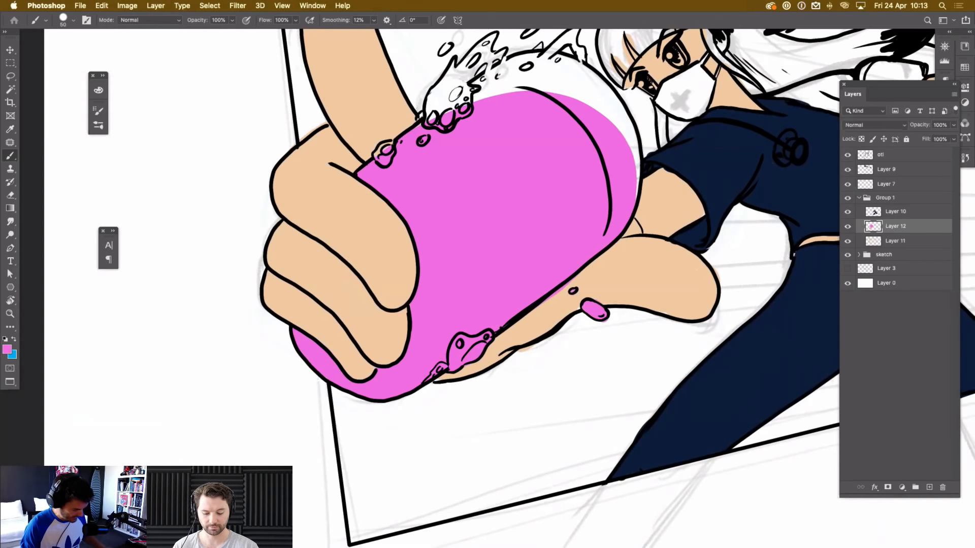
pyautogui.press('e')
pyautogui.press('b')
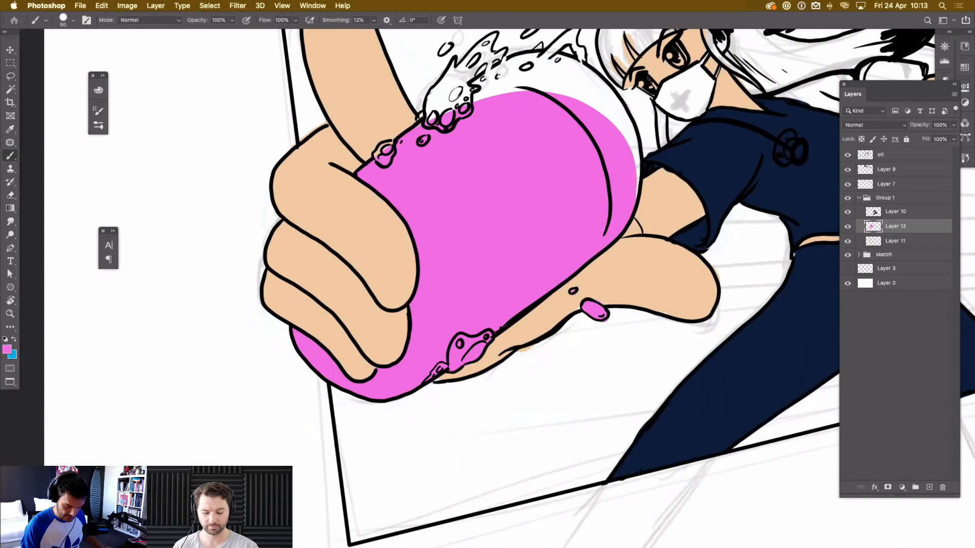
# Paint pink over the object's bare upper end, the splash, its bubbles and the flying droplets.
pyautogui.scroll(5, 487, 284)
pyautogui.moveTo(579, 305)
pyautogui.mouseDown()
pyautogui.moveTo(533, 223)
pyautogui.moveTo(442, 216)
pyautogui.moveTo(391, 259)
pyautogui.moveTo(482, 229)
pyautogui.moveTo(553, 259)
pyautogui.moveTo(571, 290)
pyautogui.mouseUp()
pyautogui.moveTo(498, 239)
pyautogui.mouseDown()
pyautogui.moveTo(509, 241)
pyautogui.moveTo(525, 217)
pyautogui.moveTo(523, 179)
pyautogui.moveTo(533, 217)
pyautogui.mouseUp()
pyautogui.moveTo(472, 184)
pyautogui.mouseDown()
pyautogui.moveTo(485, 175)
pyautogui.moveTo(490, 192)
pyautogui.mouseUp()
pyautogui.moveTo(444, 212)
pyautogui.mouseDown()
pyautogui.moveTo(435, 212)
pyautogui.moveTo(436, 189)
pyautogui.moveTo(378, 249)
pyautogui.moveTo(421, 214)
pyautogui.mouseUp()
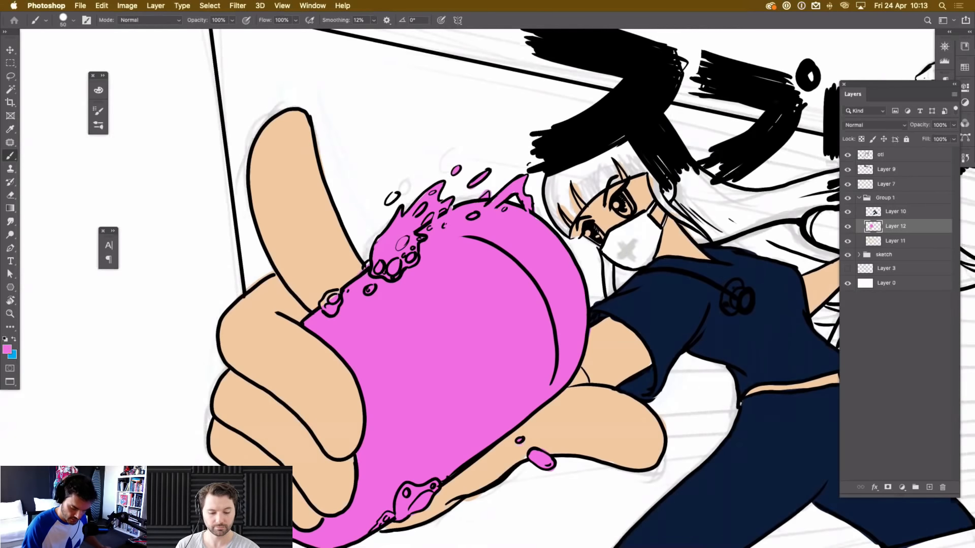
pyautogui.moveTo(393, 197); pyautogui.dragTo(388, 206)
pyautogui.moveTo(332, 306); pyautogui.dragTo(329, 296)
pyautogui.moveTo(390, 196); pyautogui.dragTo(383, 225)
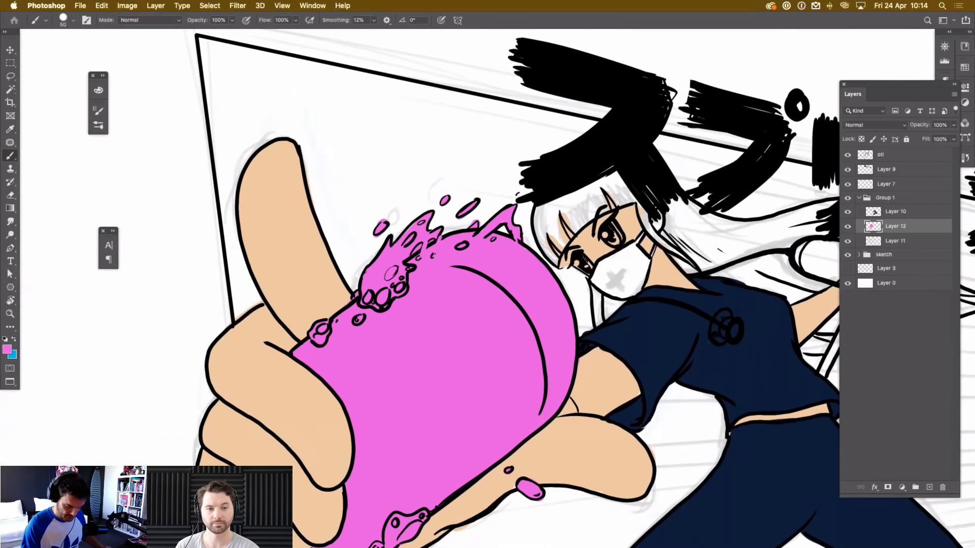
# Examine the pink object and splash within the whole illustration.
pyautogui.press('super+minus')
pyautogui.press('super+minus')
pyautogui.press('super+minus')
pyautogui.press('super+minus')
pyautogui.press('super+minus')
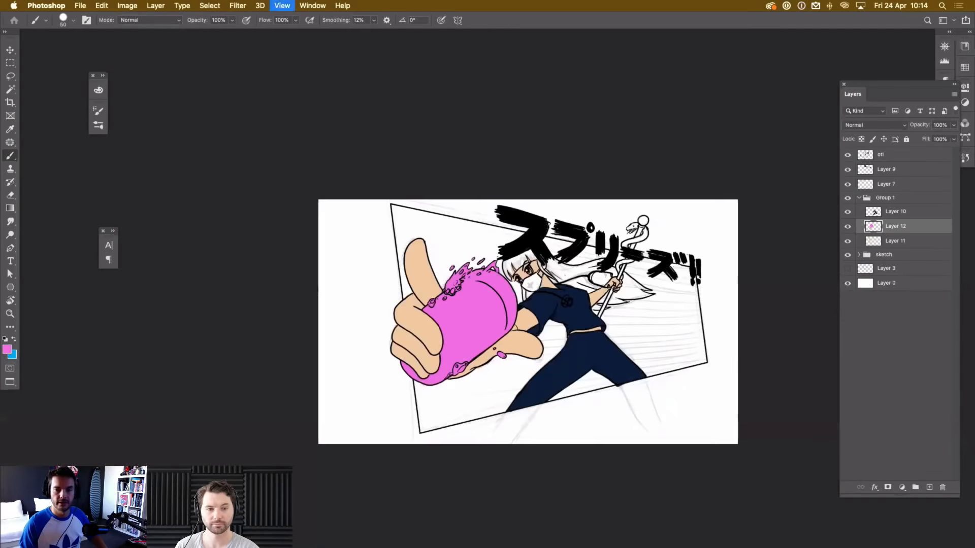
pyautogui.press('super+plus')
pyautogui.press('super+plus')
pyautogui.press('super+plus')
pyautogui.press('super+plus')
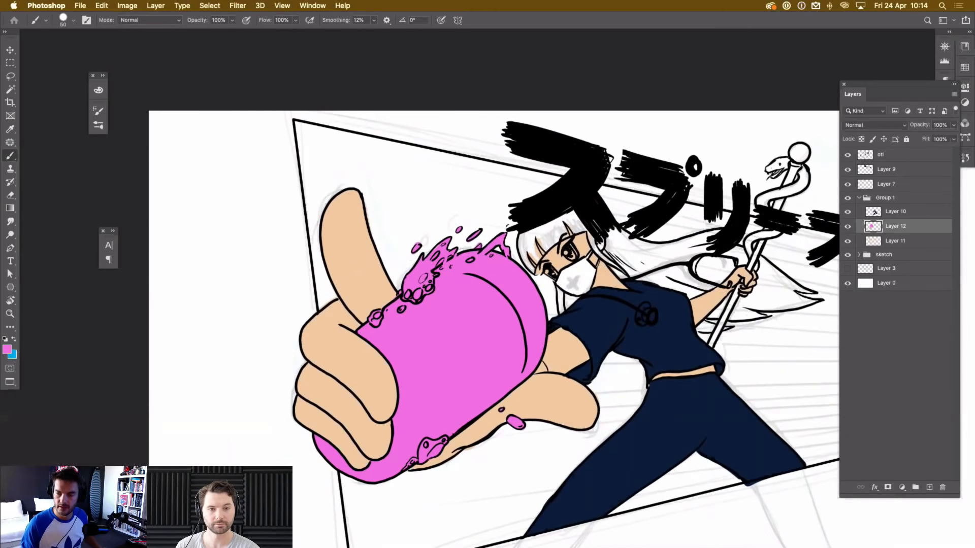
# Rename the pink colour layer soap and the peach colour layer skin.
pyautogui.write('soap')
pyautogui.press('Return')
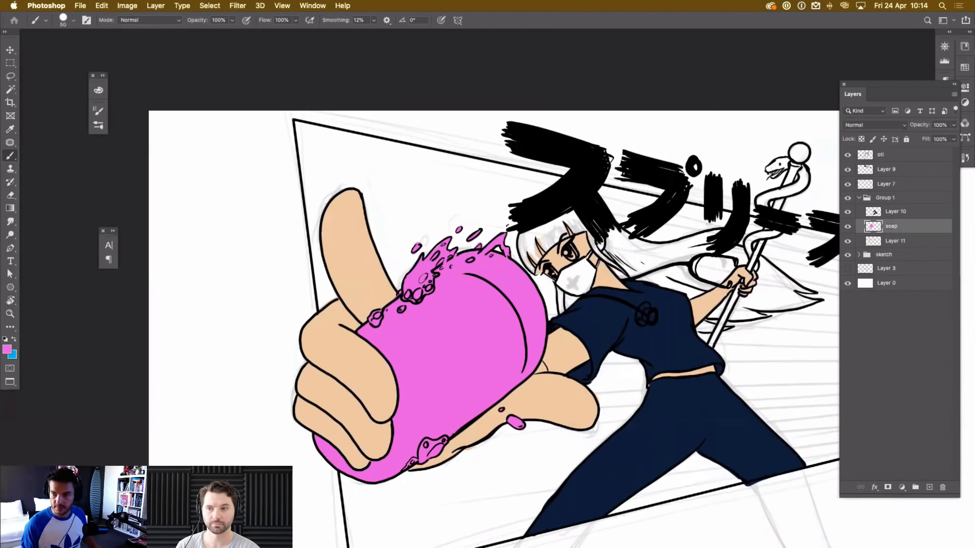
pyautogui.doubleClick(895, 242)
pyautogui.write('sk')
pyautogui.press('Return')
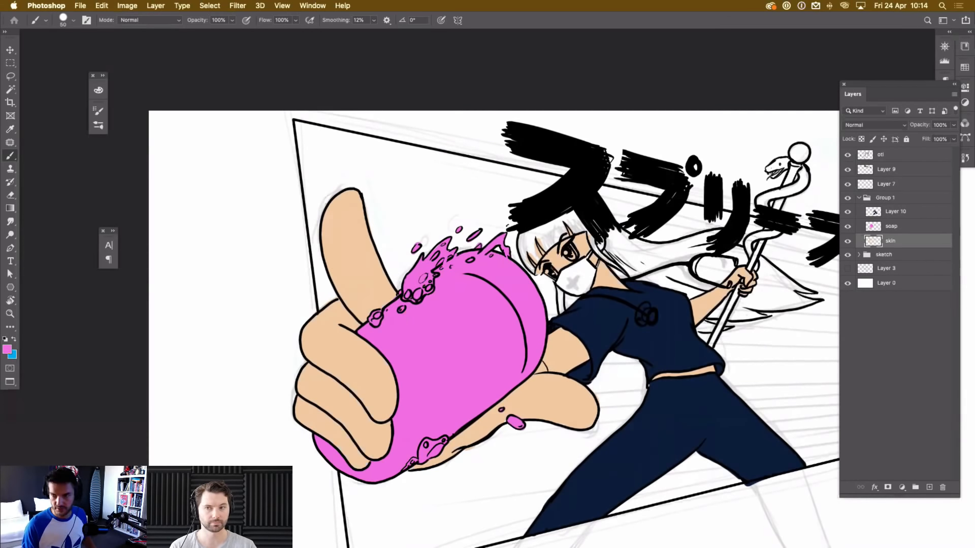
# Rename the navy clothing layer scrubs.
pyautogui.click(898, 212)
pyautogui.doubleClick(899, 211)
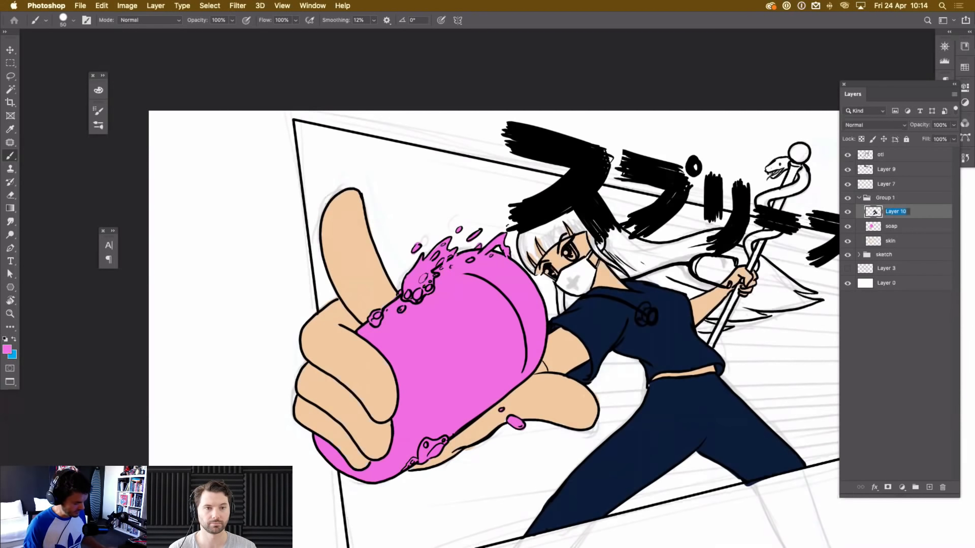
pyautogui.write('scrubs')
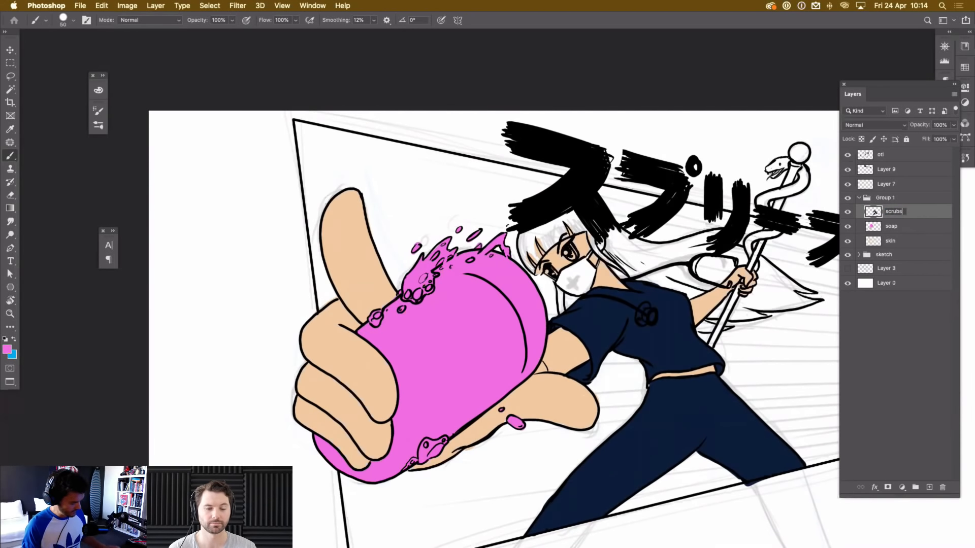
pyautogui.press('Return')
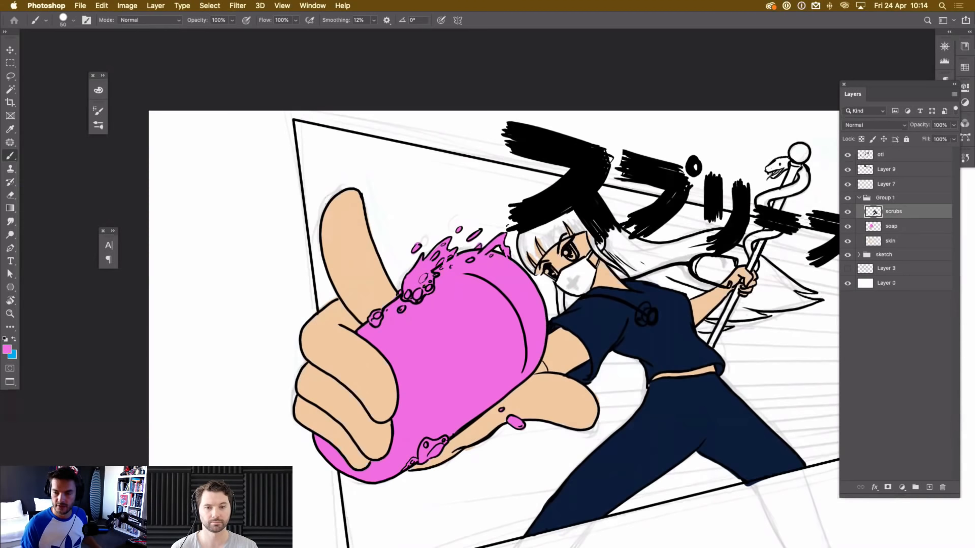
# Add a new layer above the scrubs layer and hide the katakana lettering on Layer 9.
pyautogui.press('alt+shift+super+n')
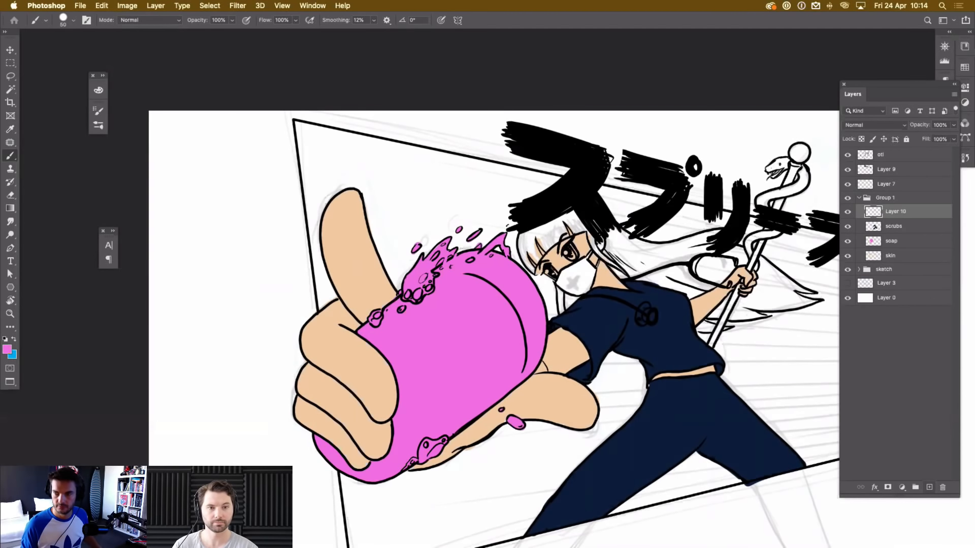
pyautogui.press('super+plus')
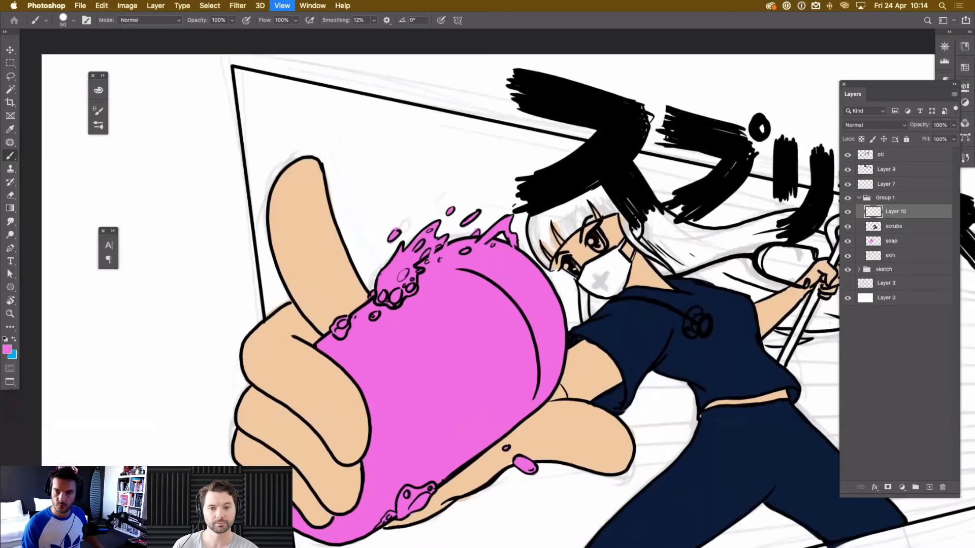
pyautogui.moveTo(507, 284); pyautogui.dragTo(417, 281)
pyautogui.click(847, 170)
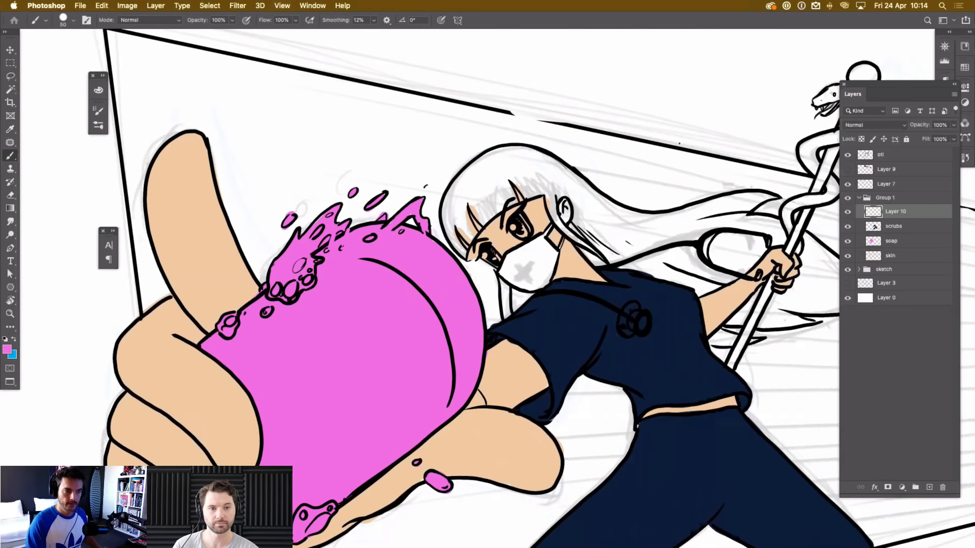
# Set the foreground colour to a bright cyan blue for the hair.
pyautogui.click(7, 350)
pyautogui.moveTo(233, 253)
pyautogui.mouseDown()
pyautogui.moveTo(233, 288)
pyautogui.moveTo(222, 248)
pyautogui.mouseUp()
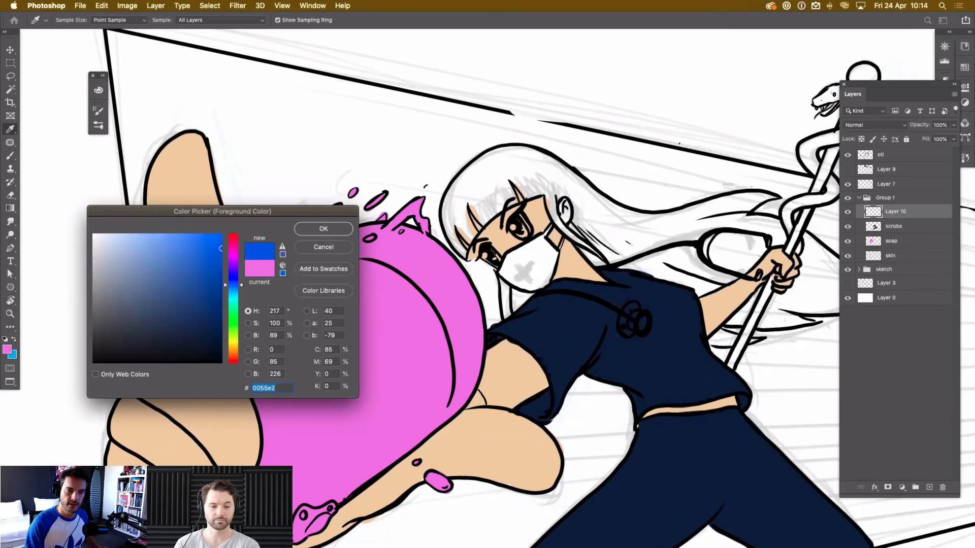
pyautogui.moveTo(233, 285); pyautogui.dragTo(233, 293)
pyautogui.press('Return')
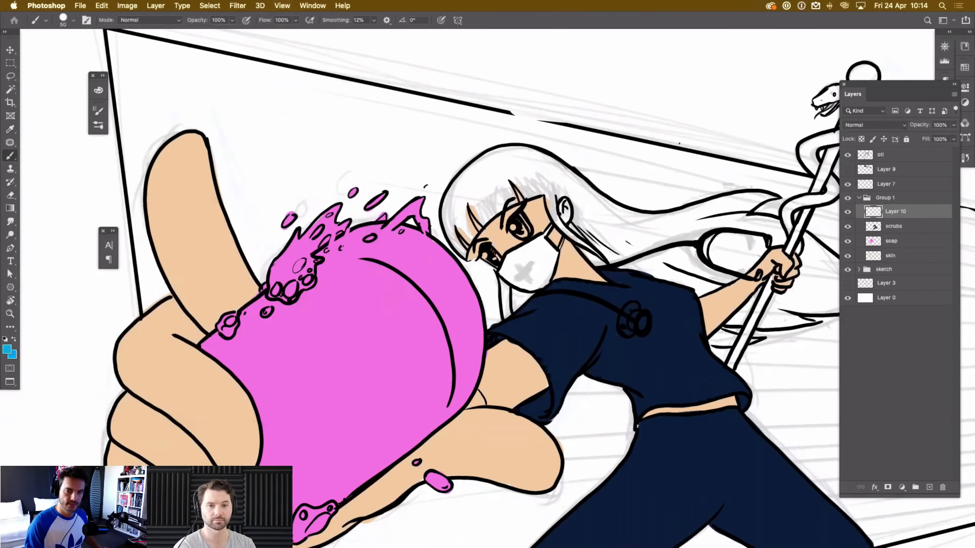
# Lasso the heroine's fringe, excluding the skin gaps between strands, and fill it with blue on the new layer.
pyautogui.press('super+plus')
pyautogui.press('l')
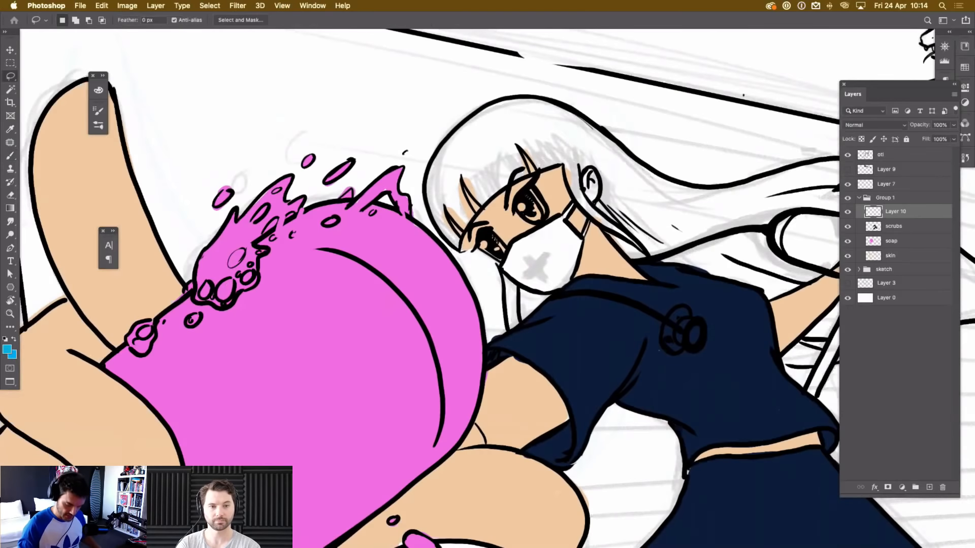
pyautogui.moveTo(660, 350); pyautogui.dragTo(664, 421)
pyautogui.press('super+plus')
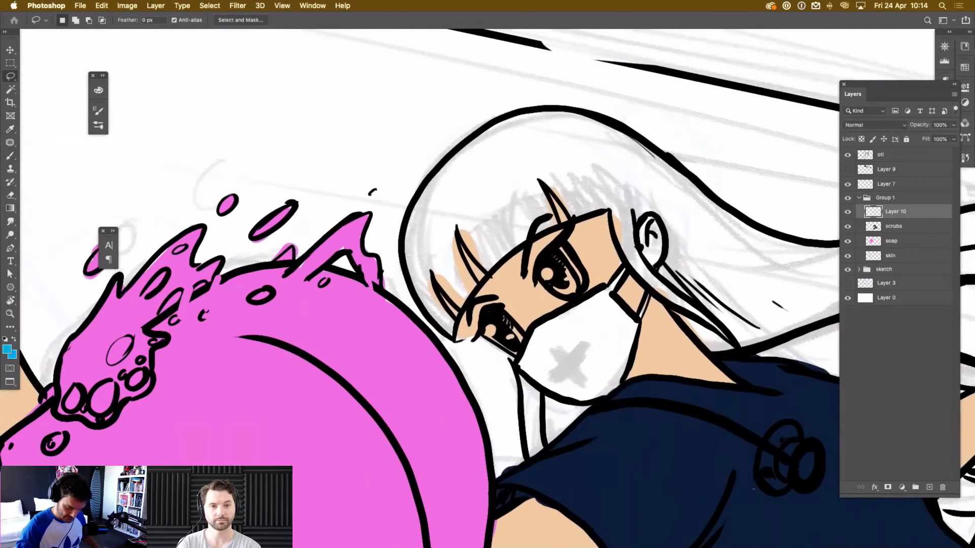
pyautogui.moveTo(558, 315); pyautogui.dragTo(638, 366)
pyautogui.moveTo(535, 386)
pyautogui.mouseDown()
pyautogui.moveTo(547, 354)
pyautogui.moveTo(591, 306)
pyautogui.moveTo(683, 264)
pyautogui.moveTo(589, 177)
pyautogui.moveTo(516, 215)
pyautogui.moveTo(480, 306)
pyautogui.moveTo(515, 375)
pyautogui.moveTo(534, 389)
pyautogui.mouseUp()
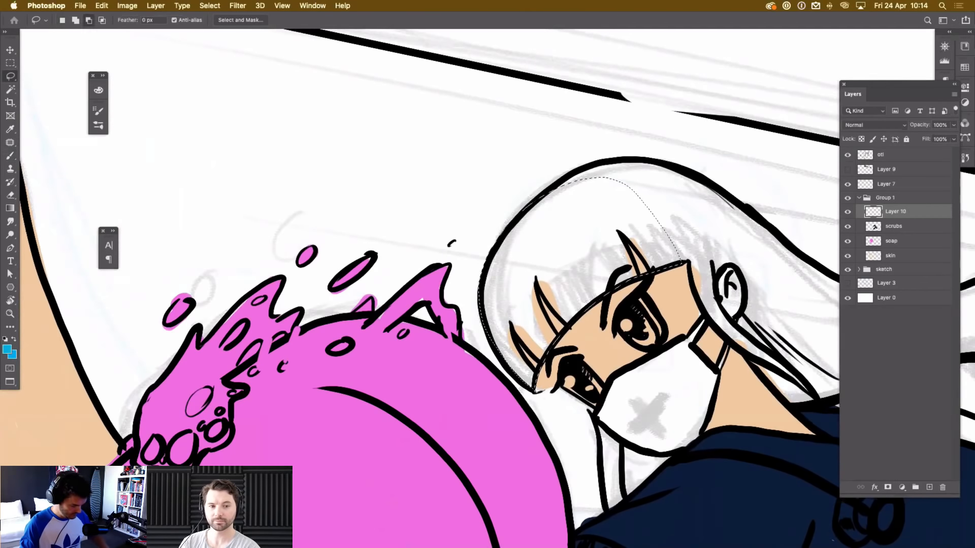
pyautogui.hotkey('alt', 'BackSpace')
pyautogui.press('super+d')
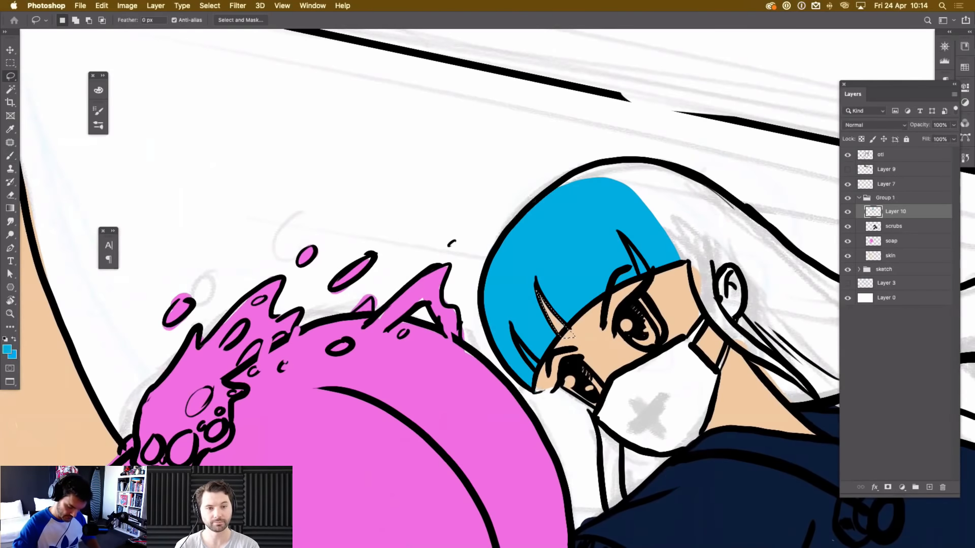
pyautogui.moveTo(628, 241)
pyautogui.mouseDown()
pyautogui.moveTo(654, 289)
pyautogui.moveTo(530, 267)
pyautogui.mouseUp()
pyautogui.press('super+d')
# Lasso the narrow lock of hair between the mask and the pink object, fill it with blue, and deselect.
pyautogui.press('r')
pyautogui.moveTo(634, 214)
pyautogui.mouseDown()
pyautogui.moveTo(642, 348)
pyautogui.moveTo(650, 298)
pyautogui.mouseUp()
pyautogui.press('l')
pyautogui.moveTo(429, 299)
pyautogui.mouseDown()
pyautogui.moveTo(370, 364)
pyautogui.moveTo(432, 320)
pyautogui.moveTo(431, 294)
pyautogui.mouseUp()
pyautogui.hotkey('alt', 'BackSpace')
pyautogui.press('super+d')
# Fill the hair around the ear and behind the neck with blue, covering the small gap beside the fringe.
pyautogui.moveTo(635, 330); pyautogui.dragTo(585, 261)
pyautogui.moveTo(560, 189)
pyautogui.mouseDown()
pyautogui.moveTo(532, 244)
pyautogui.moveTo(528, 378)
pyautogui.moveTo(557, 418)
pyautogui.moveTo(621, 449)
pyautogui.moveTo(652, 348)
pyautogui.moveTo(634, 174)
pyautogui.moveTo(619, 120)
pyautogui.moveTo(573, 62)
pyautogui.moveTo(509, 43)
pyautogui.moveTo(562, 189)
pyautogui.mouseUp()
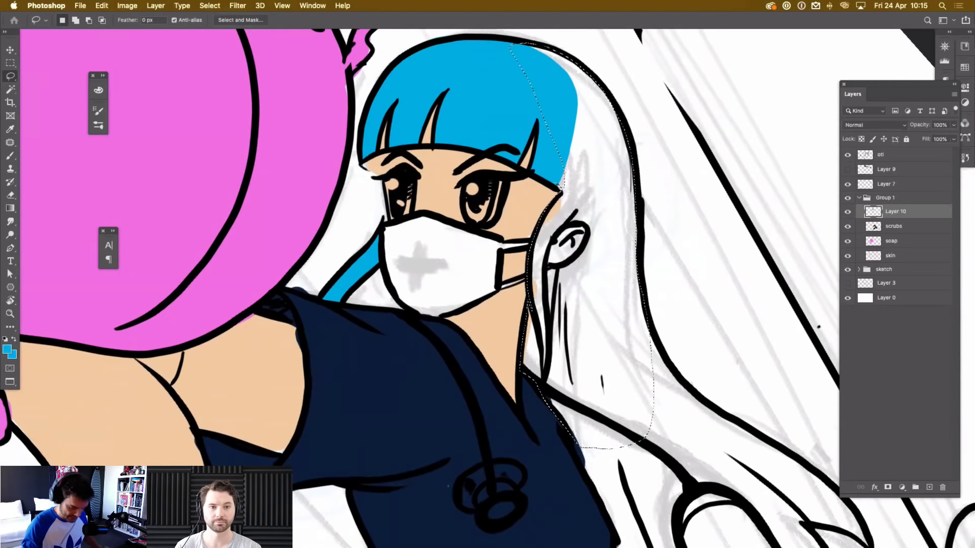
pyautogui.hotkey('alt', 'BackSpace')
pyautogui.press('super+d')
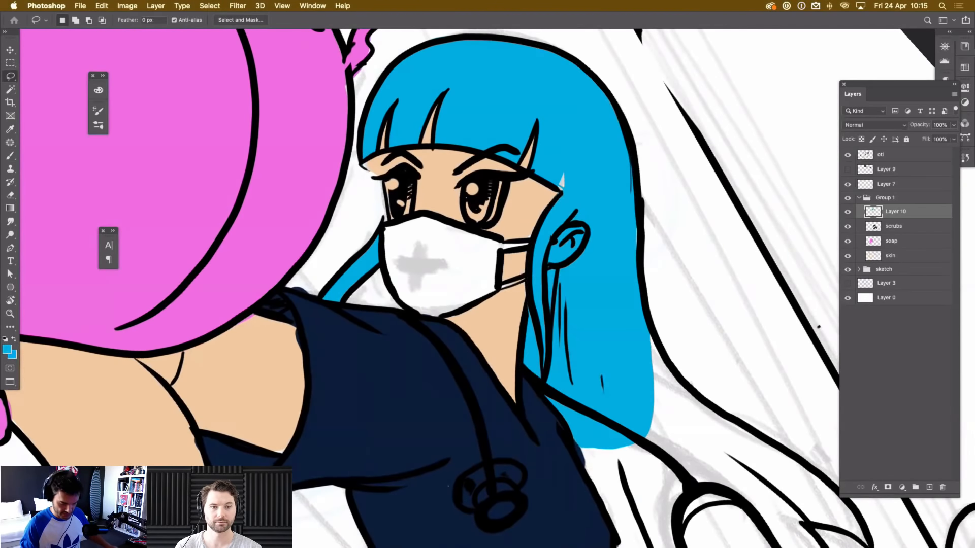
pyautogui.press('b')
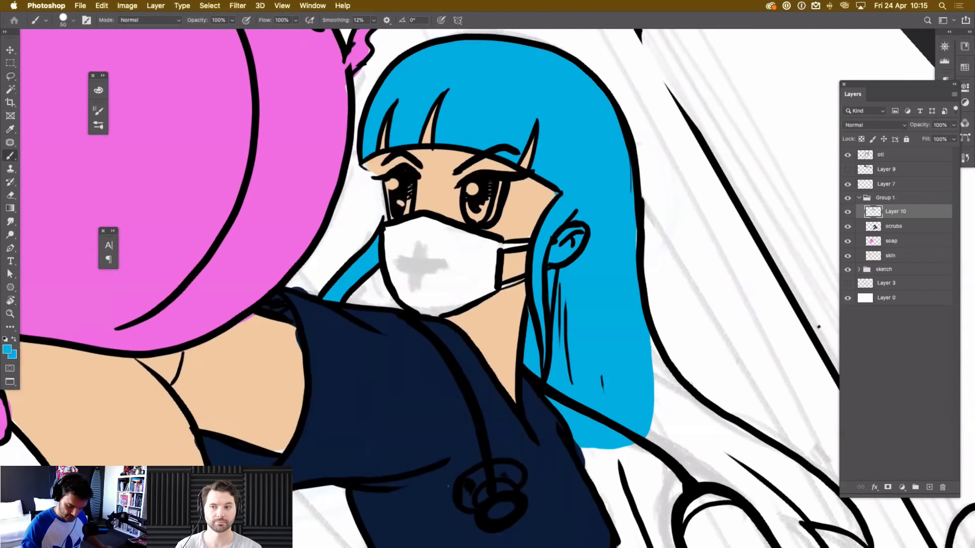
# Erase the blue over the ear and paint the ear on the skin layer with sampled peach.
pyautogui.press('e')
pyautogui.moveTo(553, 260)
pyautogui.mouseDown()
pyautogui.moveTo(573, 233)
pyautogui.moveTo(556, 256)
pyautogui.moveTo(575, 249)
pyautogui.mouseUp()
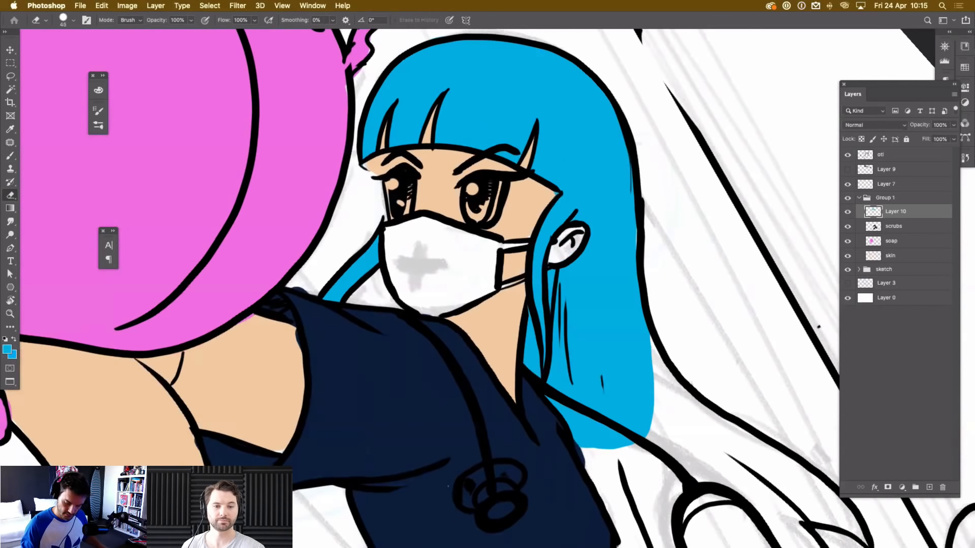
pyautogui.click(891, 256)
pyautogui.press('i')
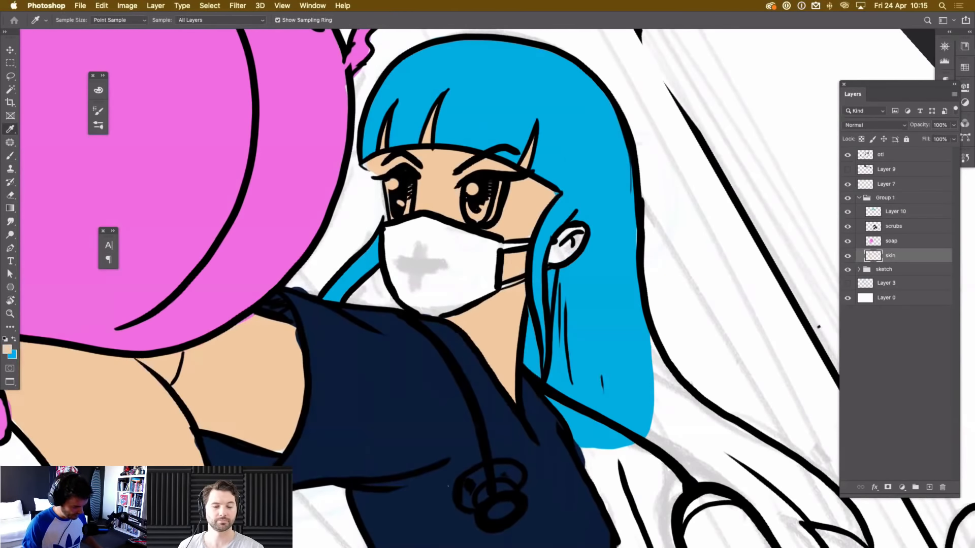
pyautogui.press('b')
pyautogui.moveTo(565, 239)
pyautogui.mouseDown()
pyautogui.moveTo(579, 236)
pyautogui.moveTo(555, 257)
pyautogui.moveTo(564, 244)
pyautogui.mouseUp()
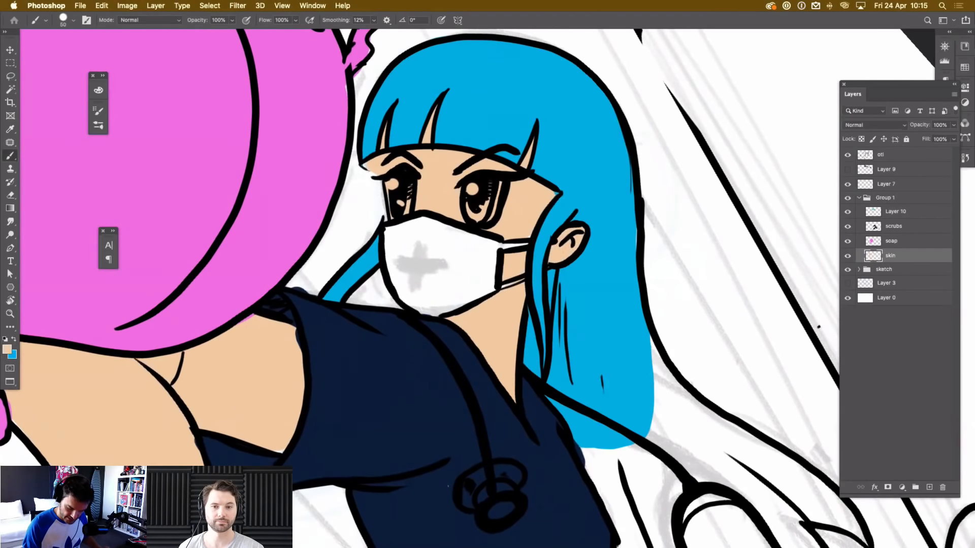
# Return to the hair colour layer and sample the hair's blue as the foreground colour.
pyautogui.press('r')
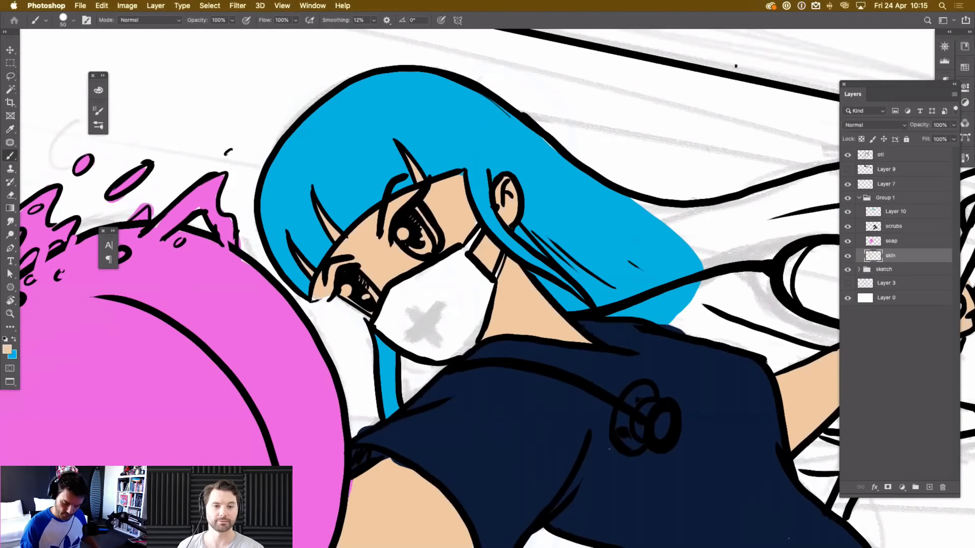
pyautogui.click(895, 212)
pyautogui.press('i')
pyautogui.click(630, 233)
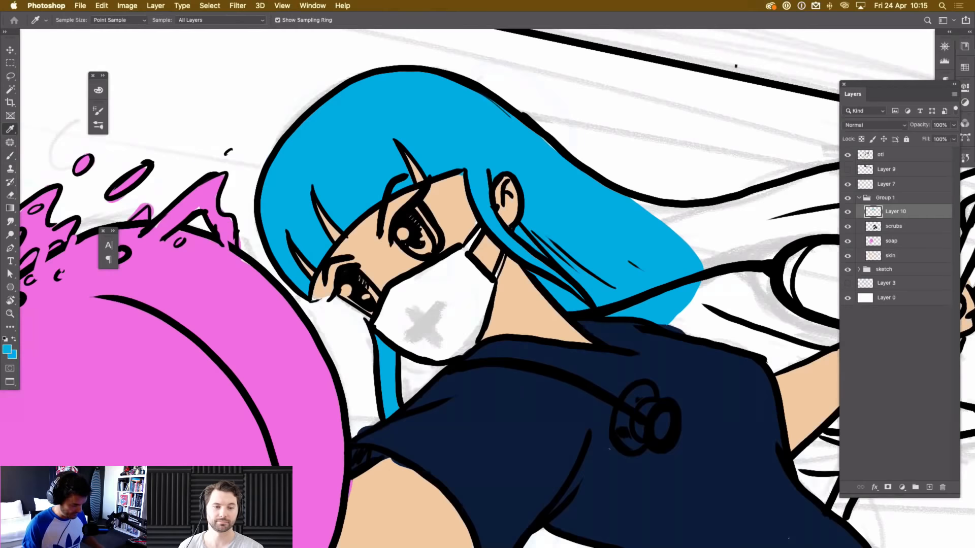
# Lasso the long flowing hair out to its tips behind the staff, fill it with blue, and deselect.
pyautogui.press('super+minus')
pyautogui.press('super+minus')
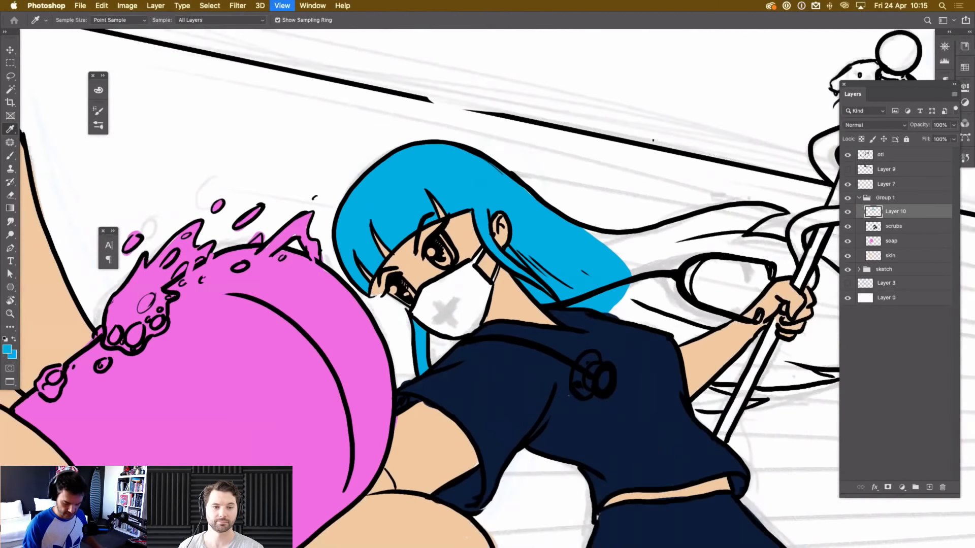
pyautogui.press('l')
pyautogui.press('r')
pyautogui.moveTo(609, 314)
pyautogui.mouseDown()
pyautogui.moveTo(586, 209)
pyautogui.moveTo(497, 156)
pyautogui.mouseUp()
pyautogui.press('super+plus')
pyautogui.press('super+plus')
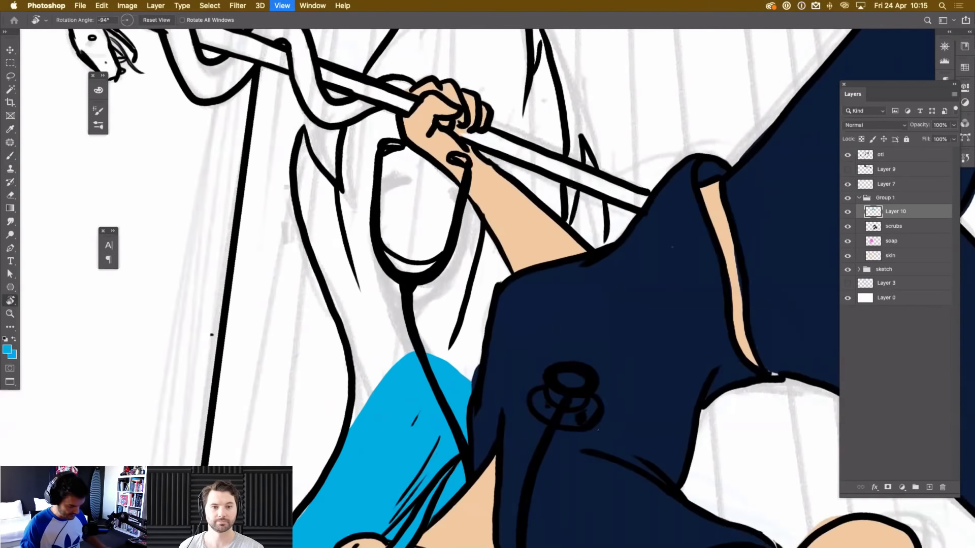
pyautogui.press('l')
pyautogui.press('super+minus')
pyautogui.moveTo(487, 284); pyautogui.dragTo(550, 326)
pyautogui.moveTo(448, 432)
pyautogui.mouseDown()
pyautogui.moveTo(455, 409)
pyautogui.moveTo(420, 225)
pyautogui.moveTo(444, 259)
pyautogui.moveTo(531, 64)
pyautogui.moveTo(530, 109)
pyautogui.moveTo(544, 52)
pyautogui.moveTo(574, 124)
pyautogui.moveTo(577, 191)
pyautogui.moveTo(597, 189)
pyautogui.moveTo(600, 251)
pyautogui.moveTo(612, 224)
pyautogui.moveTo(629, 303)
pyautogui.moveTo(531, 440)
pyautogui.moveTo(452, 477)
pyautogui.mouseUp()
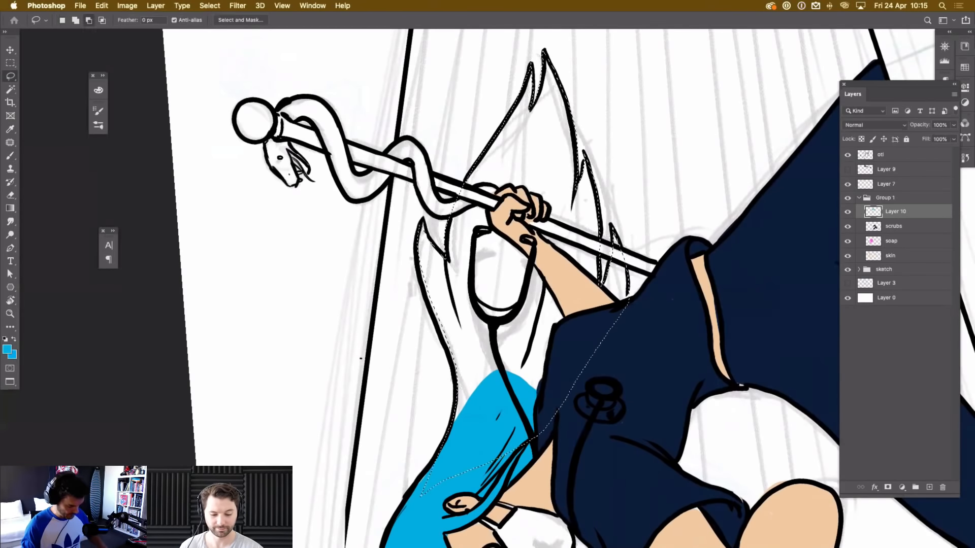
pyautogui.hotkey('alt', 'BackSpace')
pyautogui.press('super+d')
pyautogui.press('Escape')
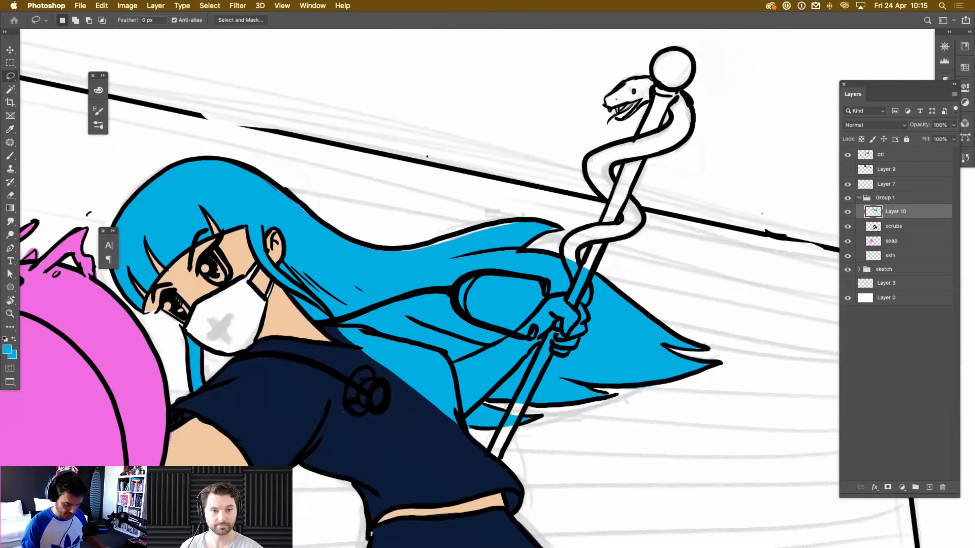
# Erase the blue covering the raised forearm, the hand on the staff and the shoulder of the scrubs.
pyautogui.press('b')
pyautogui.moveTo(483, 235); pyautogui.dragTo(410, 252)
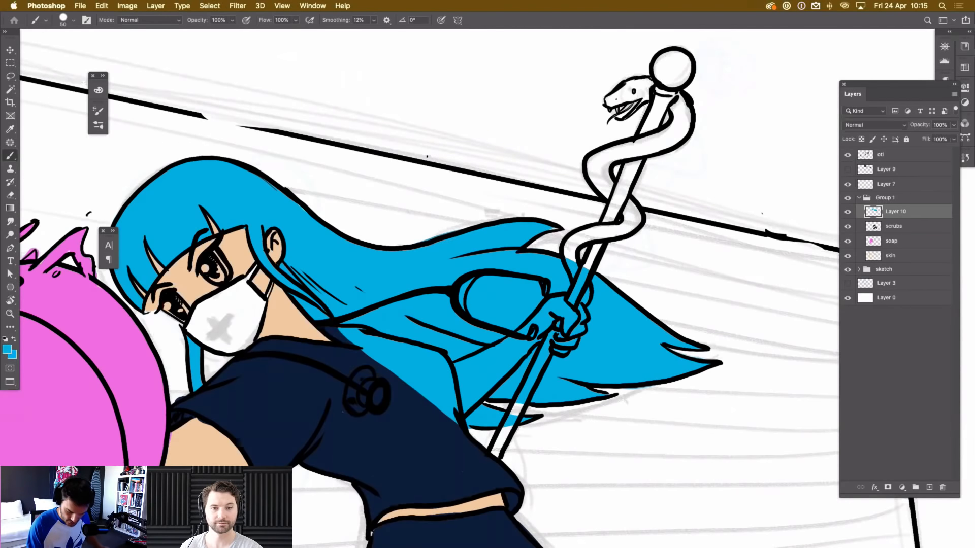
pyautogui.press('e')
pyautogui.moveTo(574, 329)
pyautogui.mouseDown()
pyautogui.moveTo(566, 312)
pyautogui.moveTo(548, 307)
pyautogui.moveTo(459, 371)
pyautogui.moveTo(477, 401)
pyautogui.moveTo(480, 376)
pyautogui.mouseUp()
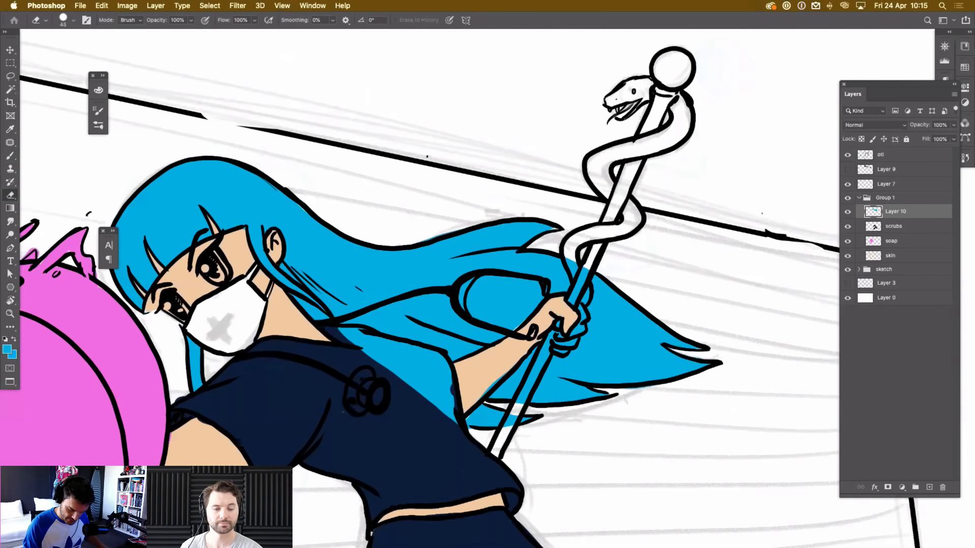
pyautogui.moveTo(577, 328); pyautogui.dragTo(556, 344)
pyautogui.moveTo(509, 371)
pyautogui.mouseDown()
pyautogui.moveTo(481, 398)
pyautogui.moveTo(441, 359)
pyautogui.moveTo(357, 337)
pyautogui.moveTo(431, 405)
pyautogui.moveTo(407, 361)
pyautogui.moveTo(419, 364)
pyautogui.mouseUp()
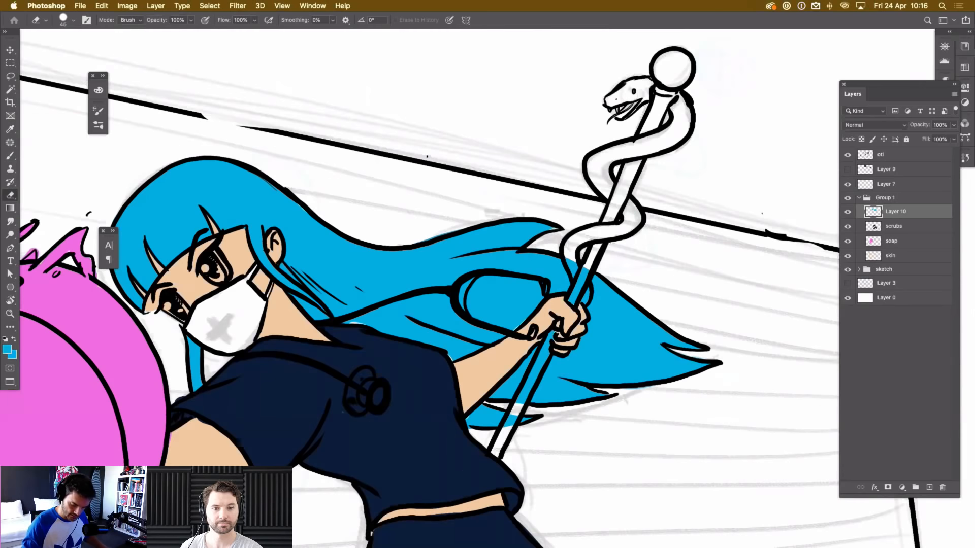
# Rename the hair colour layer as hair.
pyautogui.press('super+0')
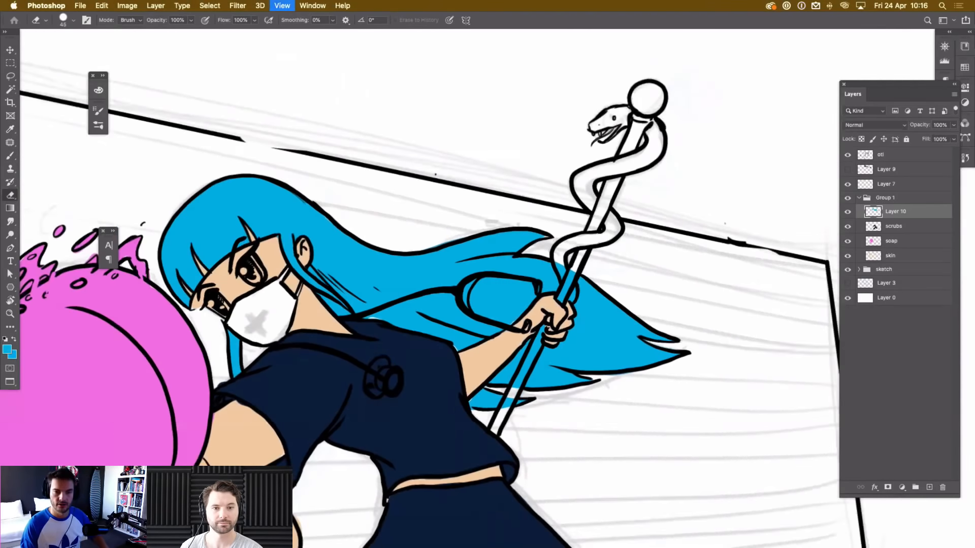
pyautogui.press('super+1')
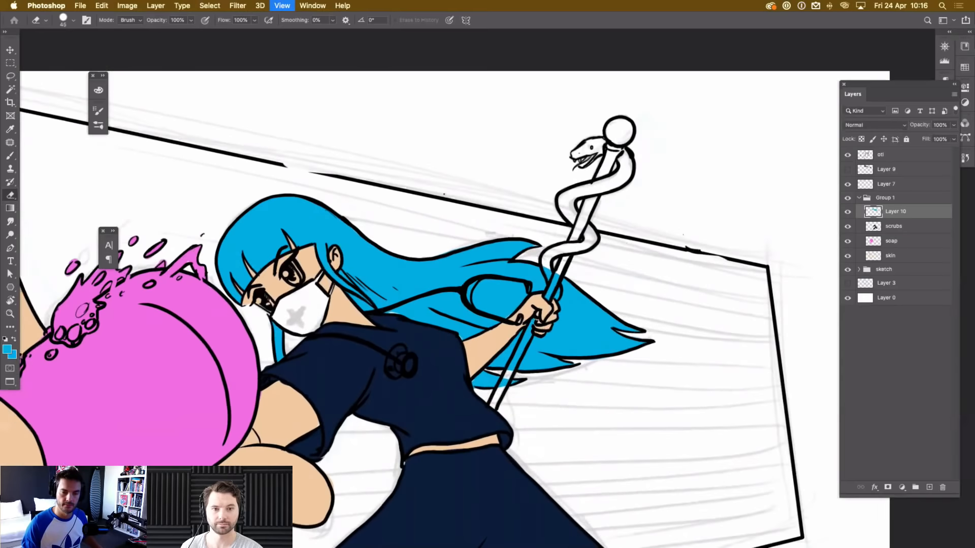
pyautogui.moveTo(457, 314); pyautogui.dragTo(517, 320)
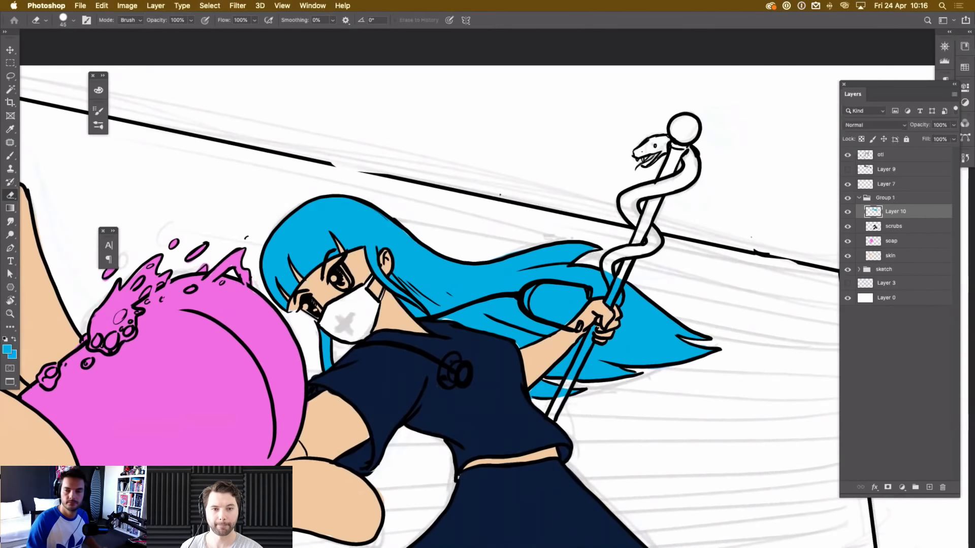
pyautogui.doubleClick(896, 211)
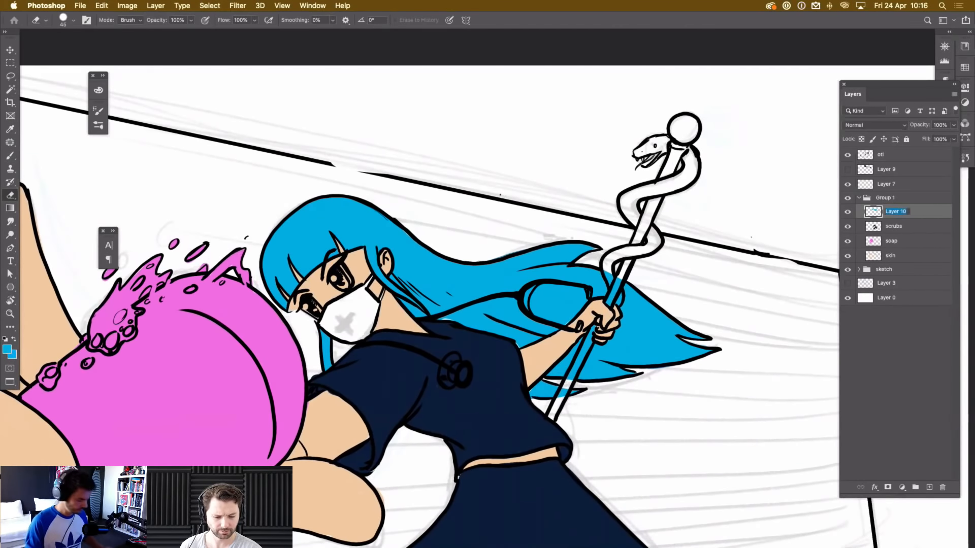
pyautogui.write('hair')
pyautogui.press('Return')
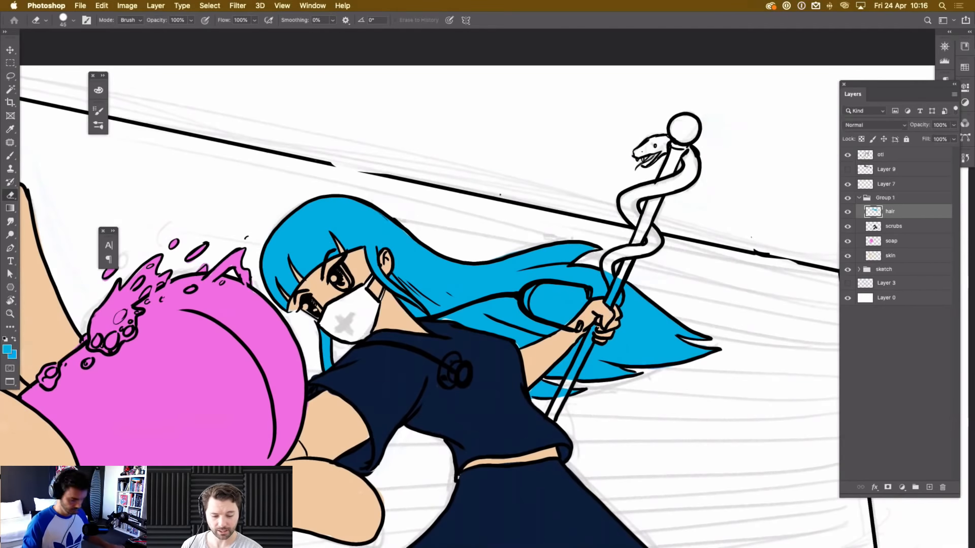
# Recolour the soap layer with Hue/Saturation, using hue +45, saturation +100 and lightness +11.
pyautogui.press('super+minus')
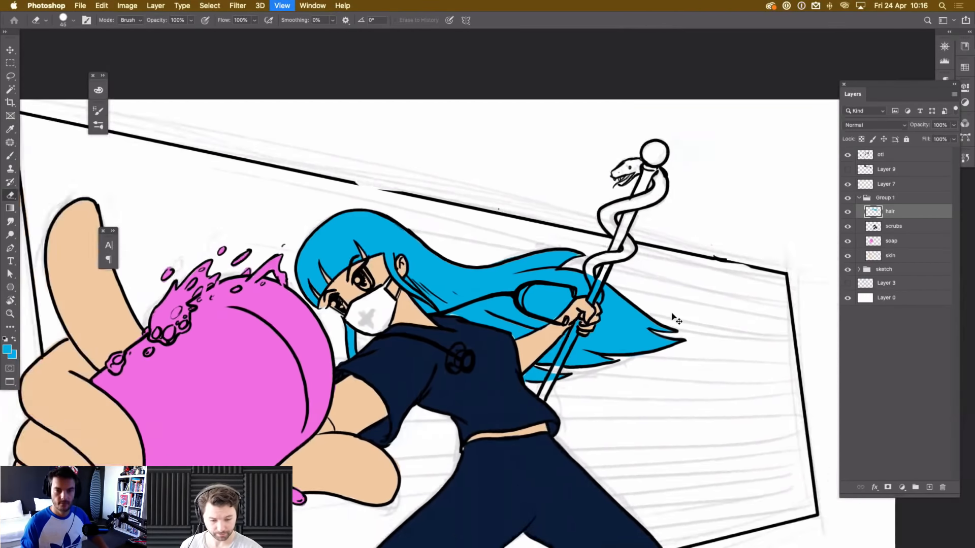
pyautogui.press('super+minus')
pyautogui.press('super+minus')
pyautogui.press('super+plus')
pyautogui.click(903, 241)
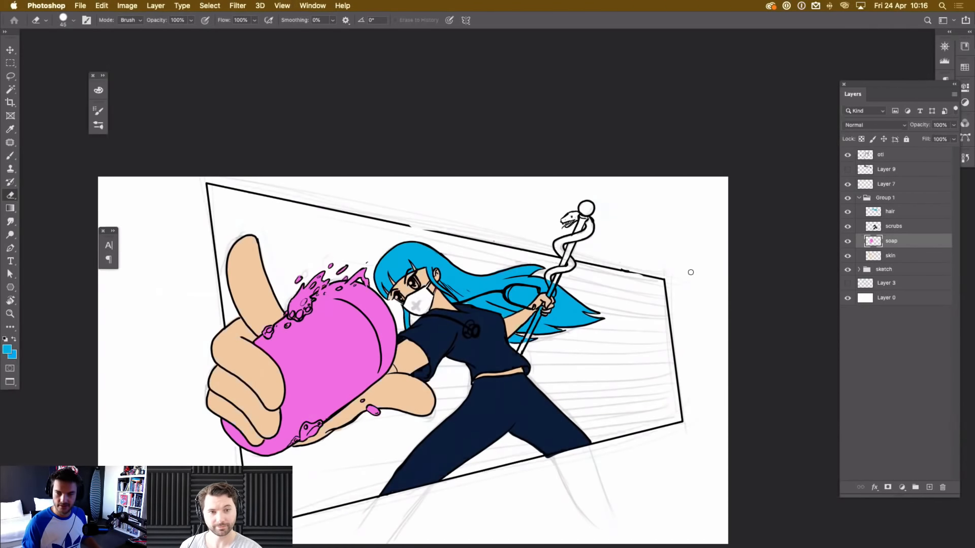
pyautogui.press('super+u')
pyautogui.moveTo(116, 108); pyautogui.dragTo(141, 114)
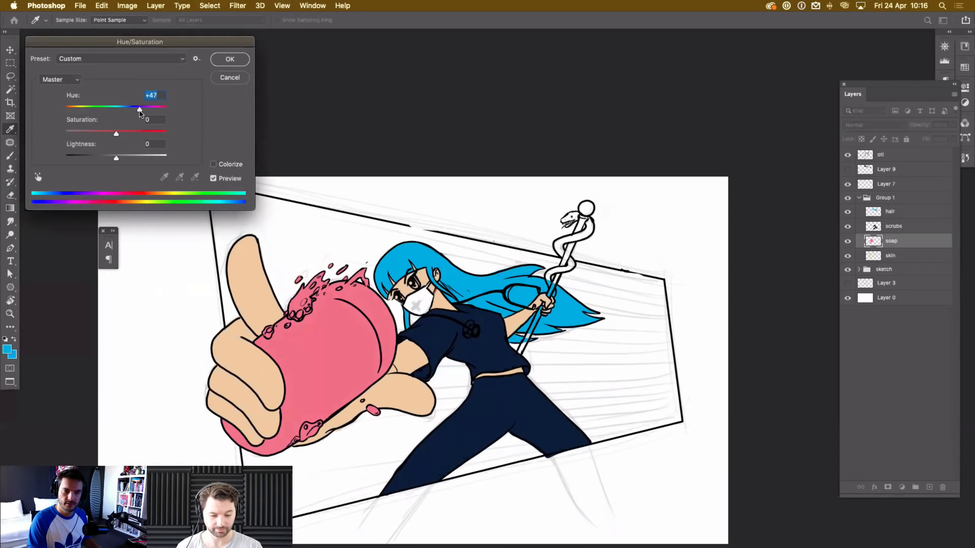
pyautogui.moveTo(141, 114); pyautogui.dragTo(122, 159)
pyautogui.moveTo(102, 110)
pyautogui.mouseDown()
pyautogui.moveTo(147, 109)
pyautogui.moveTo(139, 108)
pyautogui.mouseUp()
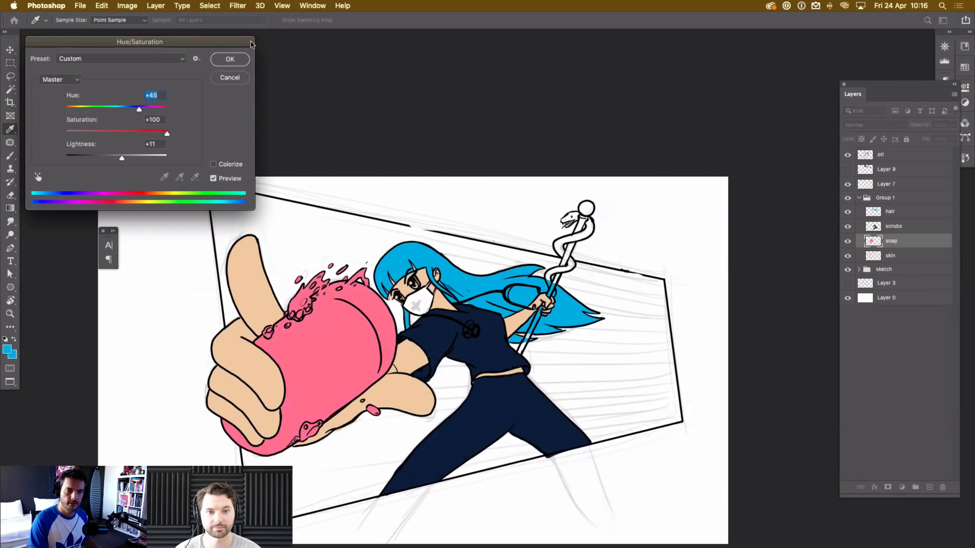
pyautogui.click(230, 59)
pyautogui.press('e')
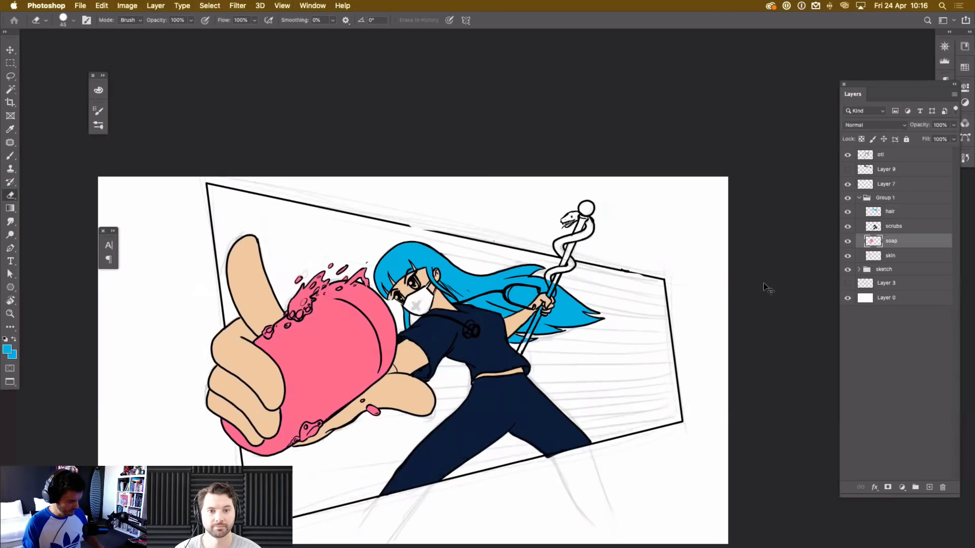
# Add a new layer above the hair layer and set the foreground colour to green 00e2a5.
pyautogui.press('super+equal')
pyautogui.press('super+equal')
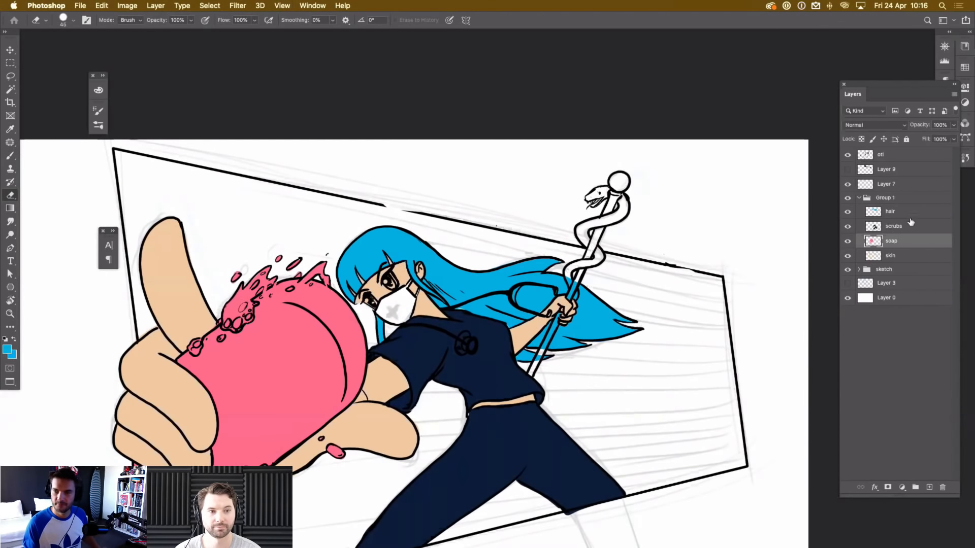
pyautogui.click(908, 212)
pyautogui.click(929, 486)
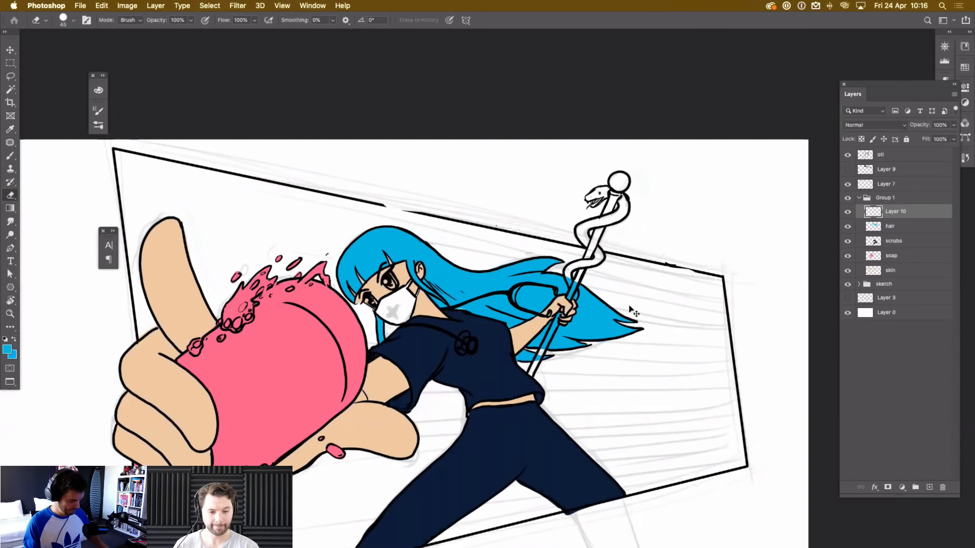
pyautogui.press('super+equal')
pyautogui.press('super+equal')
pyautogui.press('super+equal')
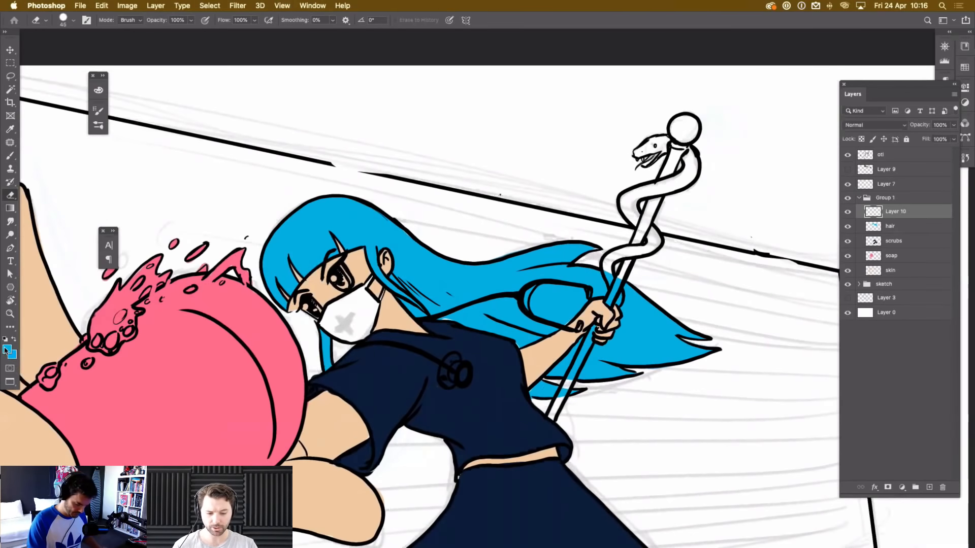
pyautogui.click(7, 349)
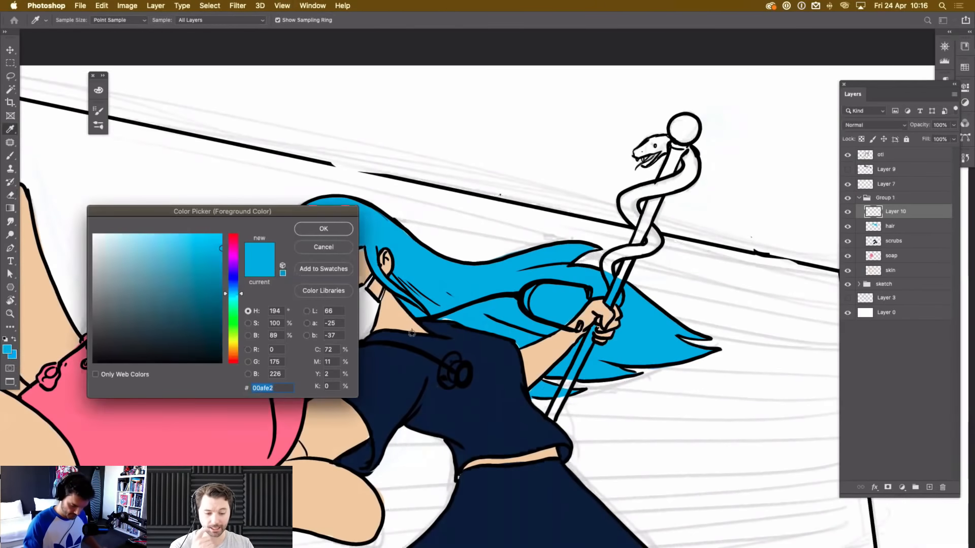
pyautogui.click(233, 304)
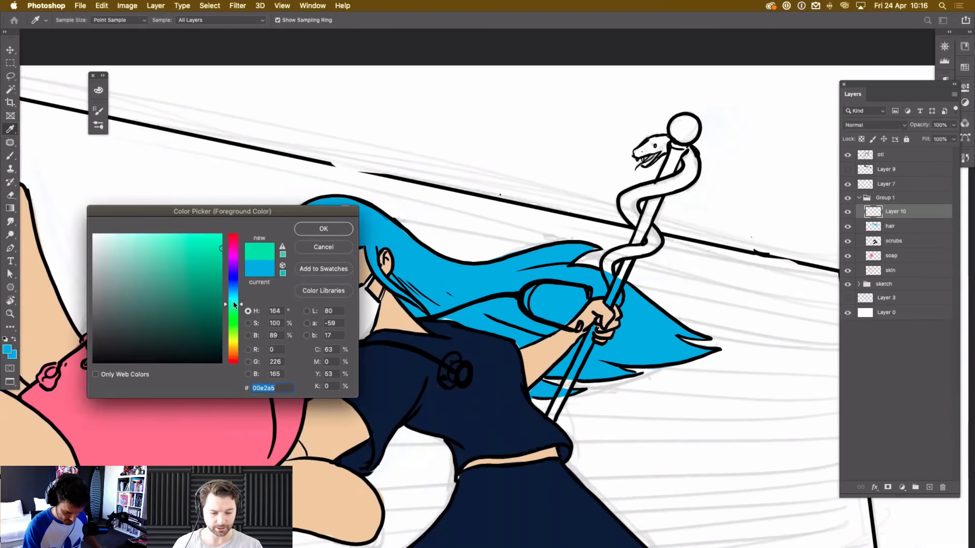
pyautogui.click(339, 232)
# Paint the staff's lower and middle sections and the snake's lower coil green on the new layer.
pyautogui.press('e')
pyautogui.press('super+equal')
pyautogui.press('super+equal')
pyautogui.press('super+equal')
pyautogui.moveTo(585, 316)
pyautogui.mouseDown()
pyautogui.moveTo(560, 278)
pyautogui.moveTo(515, 250)
pyautogui.mouseUp()
pyautogui.press('b')
pyautogui.moveTo(558, 284); pyautogui.dragTo(507, 394)
pyautogui.moveTo(585, 232); pyautogui.dragTo(609, 184)
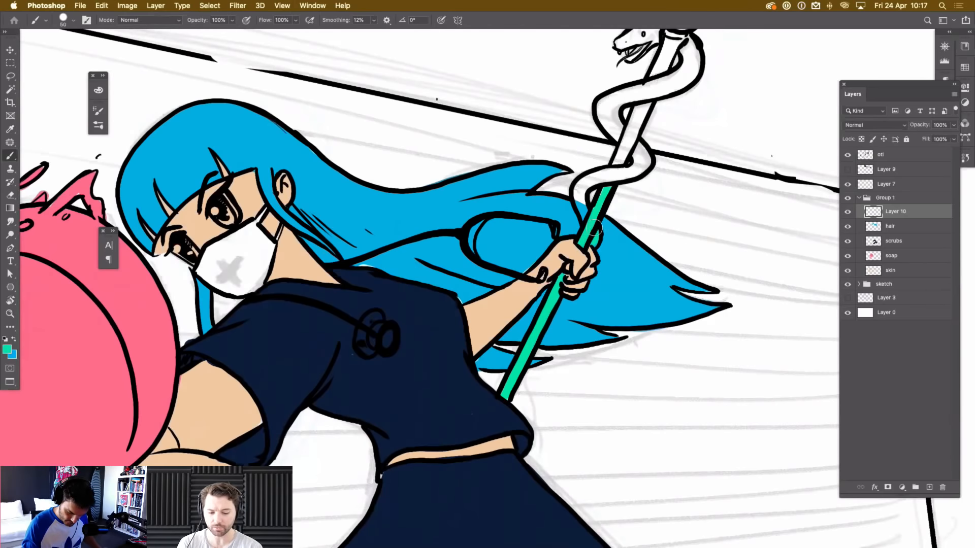
pyautogui.moveTo(581, 195)
pyautogui.mouseDown()
pyautogui.moveTo(643, 166)
pyautogui.moveTo(638, 146)
pyautogui.moveTo(642, 165)
pyautogui.moveTo(620, 179)
pyautogui.moveTo(622, 156)
pyautogui.moveTo(611, 175)
pyautogui.moveTo(645, 104)
pyautogui.mouseUp()
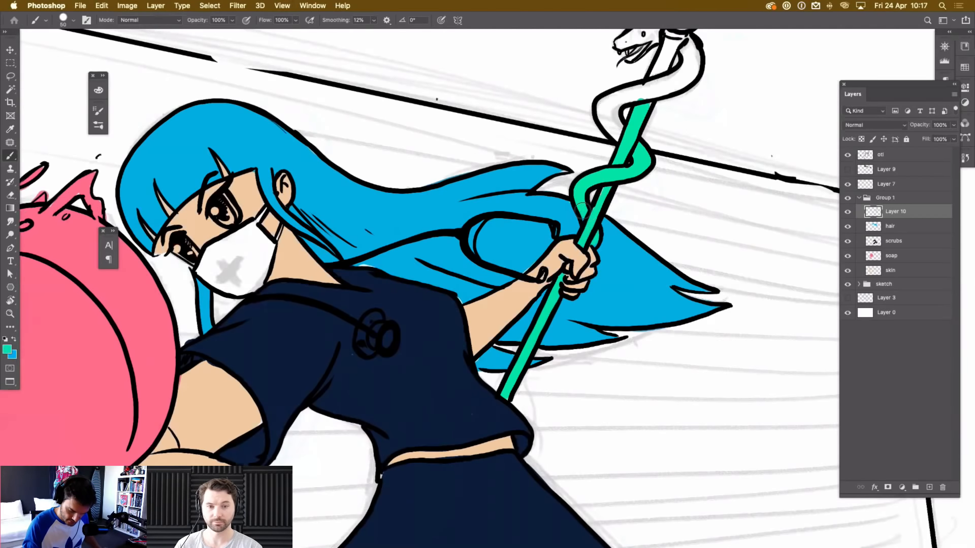
# Paint the upper staff, its round knob and the snake's upper coils and head green, clearing the gap beside the neck.
pyautogui.moveTo(572, 400); pyautogui.dragTo(547, 536)
pyautogui.moveTo(589, 251)
pyautogui.mouseDown()
pyautogui.moveTo(596, 273)
pyautogui.moveTo(580, 239)
pyautogui.moveTo(583, 248)
pyautogui.moveTo(664, 204)
pyautogui.moveTo(658, 180)
pyautogui.moveTo(670, 201)
pyautogui.moveTo(633, 222)
pyautogui.moveTo(651, 169)
pyautogui.moveTo(625, 210)
pyautogui.moveTo(667, 139)
pyautogui.moveTo(647, 152)
pyautogui.mouseUp()
pyautogui.moveTo(659, 187)
pyautogui.mouseDown()
pyautogui.moveTo(615, 164)
pyautogui.moveTo(609, 176)
pyautogui.moveTo(628, 173)
pyautogui.moveTo(612, 190)
pyautogui.moveTo(633, 173)
pyautogui.mouseUp()
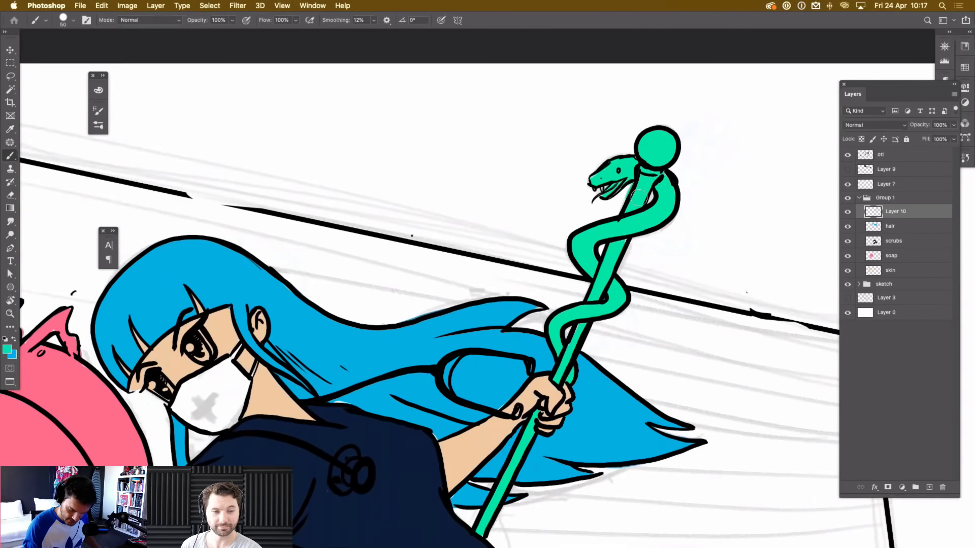
pyautogui.press('e')
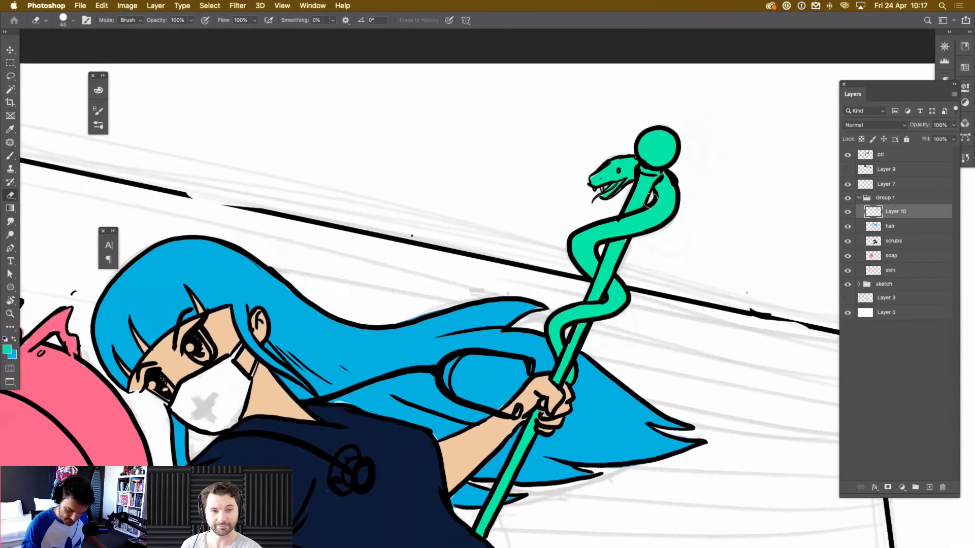
# Examine the green staff against the whole illustration and up close.
pyautogui.press('super+minus')
pyautogui.press('super+minus')
pyautogui.press('super+minus')
pyautogui.press('super+plus')
pyautogui.press('super+minus')
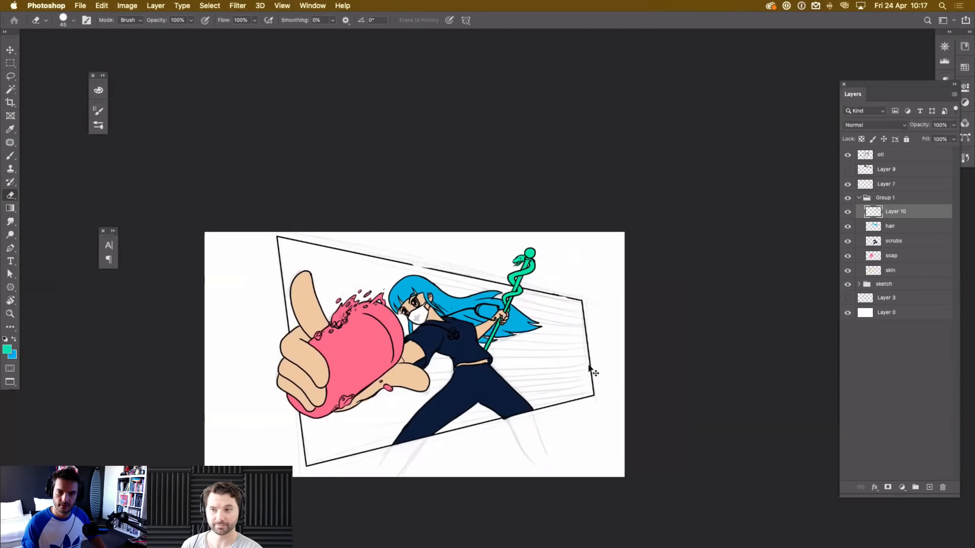
pyautogui.press('super+plus')
pyautogui.press('super+plus')
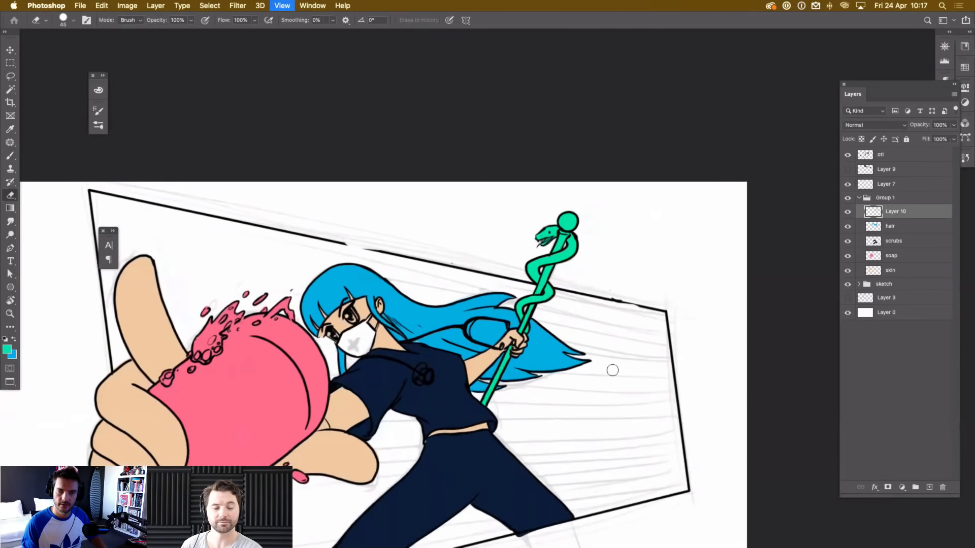
pyautogui.press('super+plus')
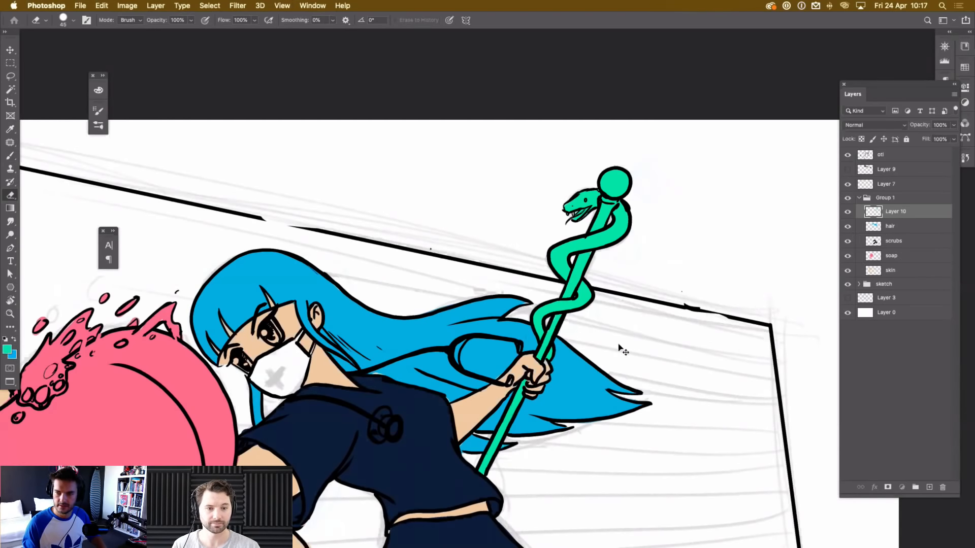
# Sample the hair's blue and, on the hair layer, paint the uncoloured fringe tip beside the eye.
pyautogui.click(893, 241)
pyautogui.press('super+plus')
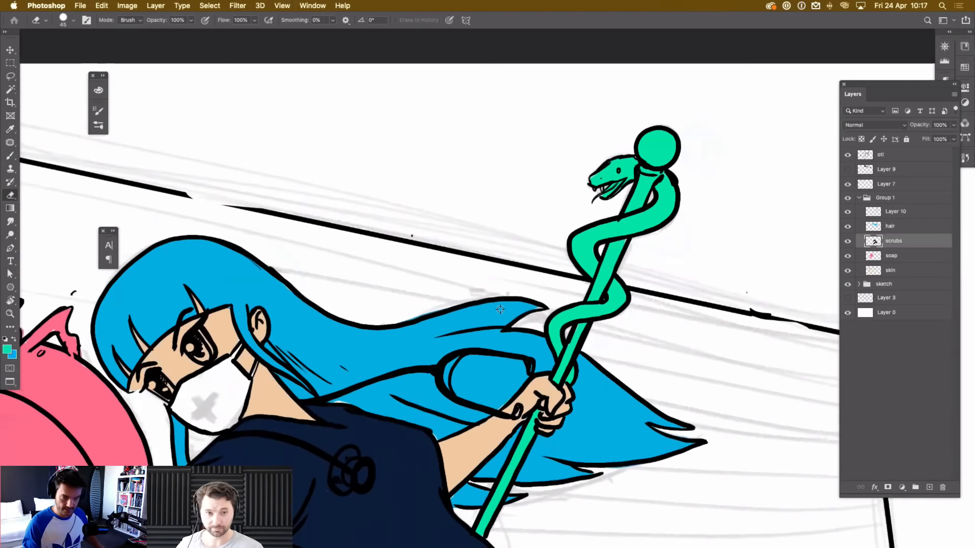
pyautogui.moveTo(350, 352); pyautogui.dragTo(500, 309)
pyautogui.keyDown('alt'); pyautogui.click(500, 309); pyautogui.keyUp('alt')
pyautogui.press('v')
pyautogui.click(502, 318)
pyautogui.press('b')
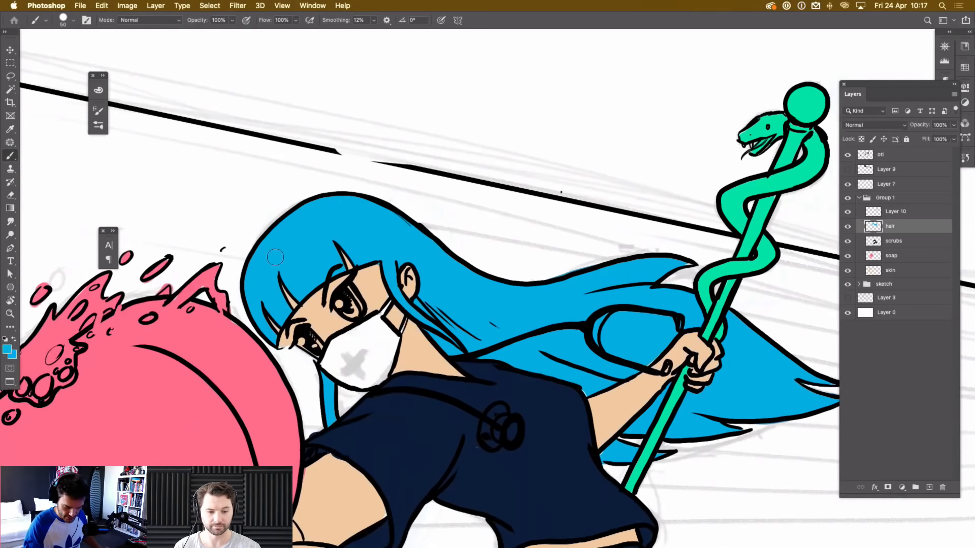
pyautogui.moveTo(285, 339); pyautogui.dragTo(282, 342)
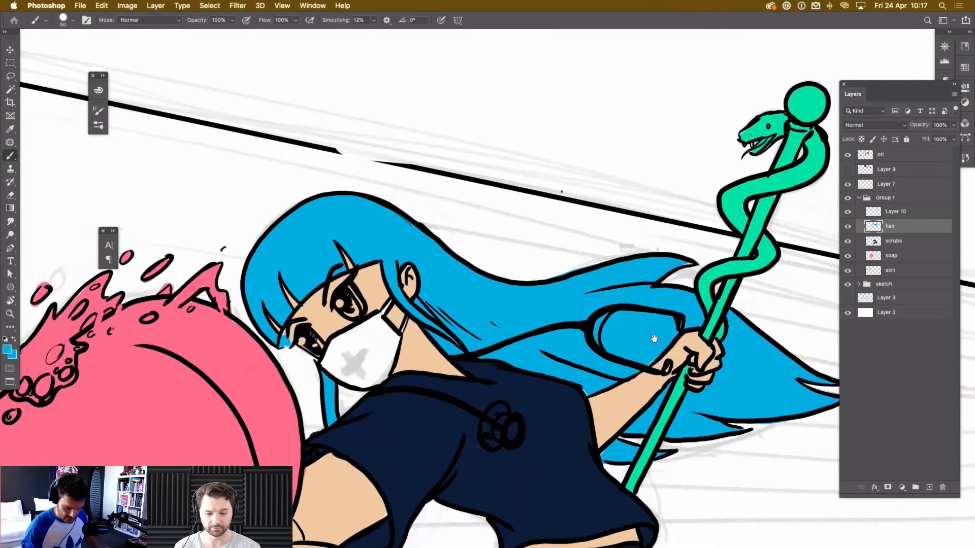
pyautogui.scroll(-5, 653, 338)
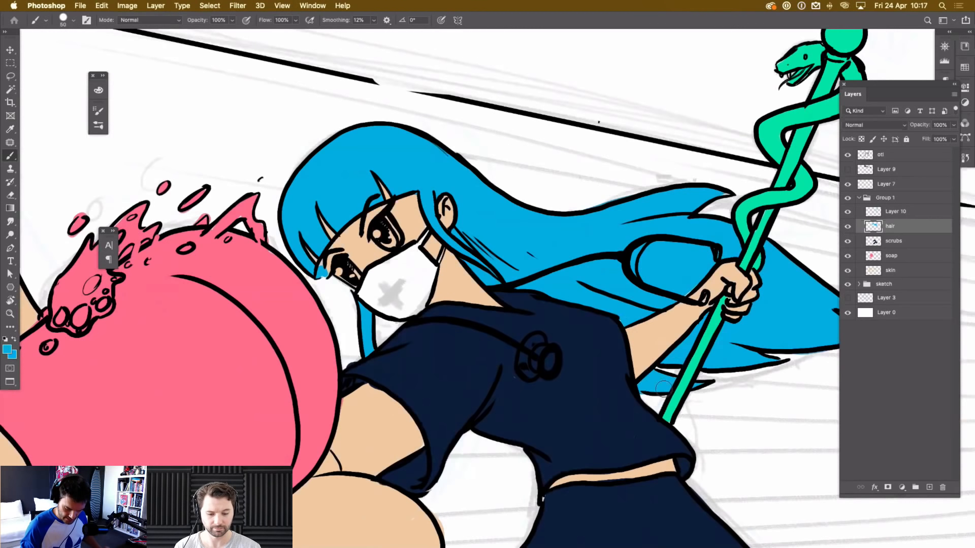
pyautogui.hscroll(4, 742, 347)
pyautogui.scroll(2, 742, 347)
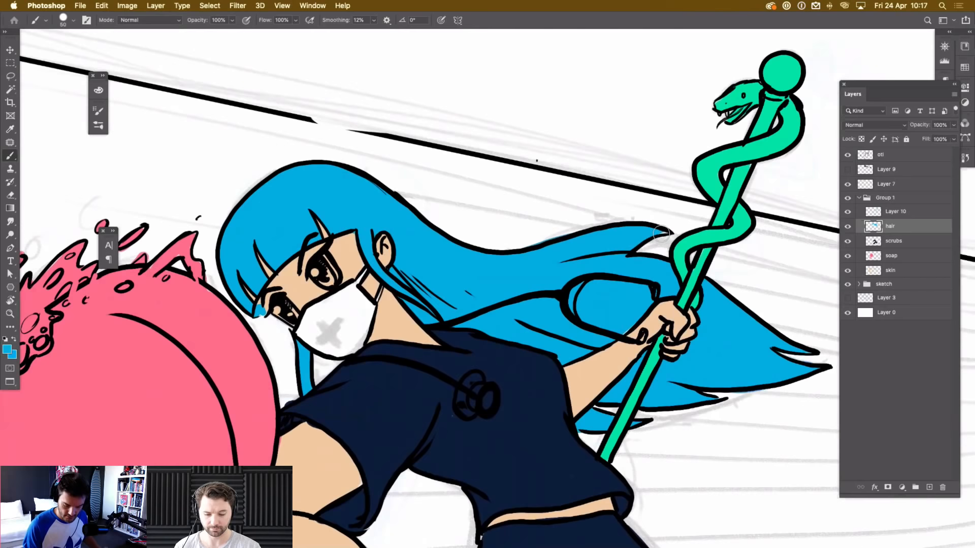
pyautogui.press('e')
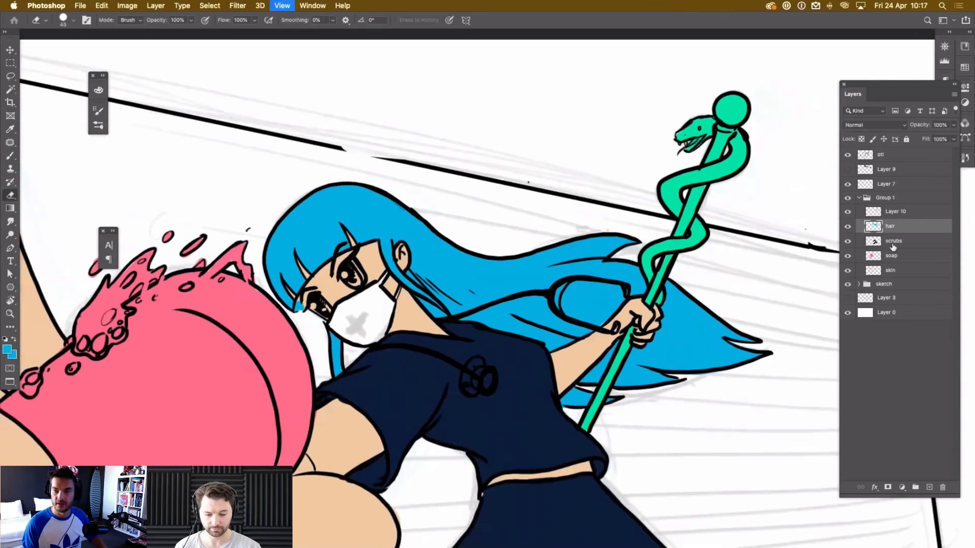
# Make the scrubs layer active and set the foreground colour to pale cream faf4dc.
pyautogui.click(865, 242)
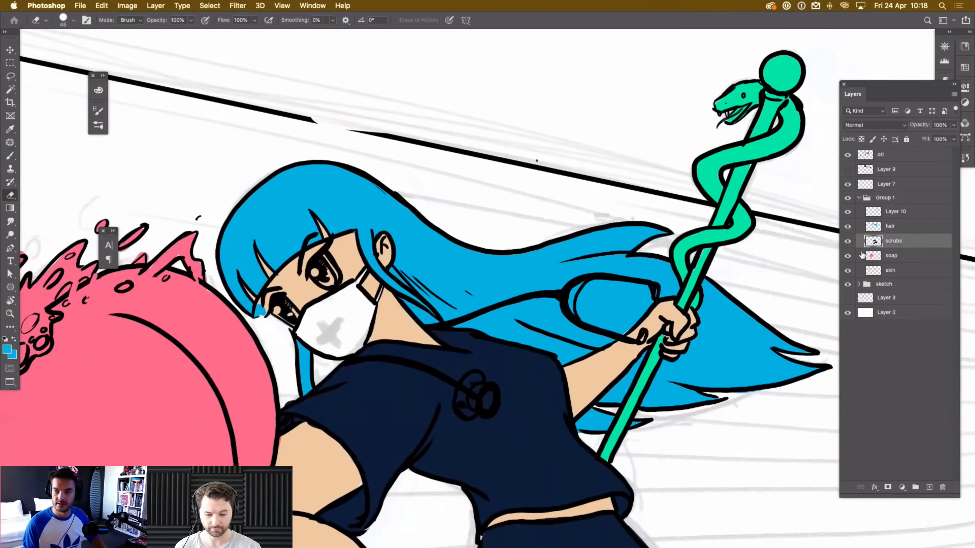
pyautogui.click(8, 350)
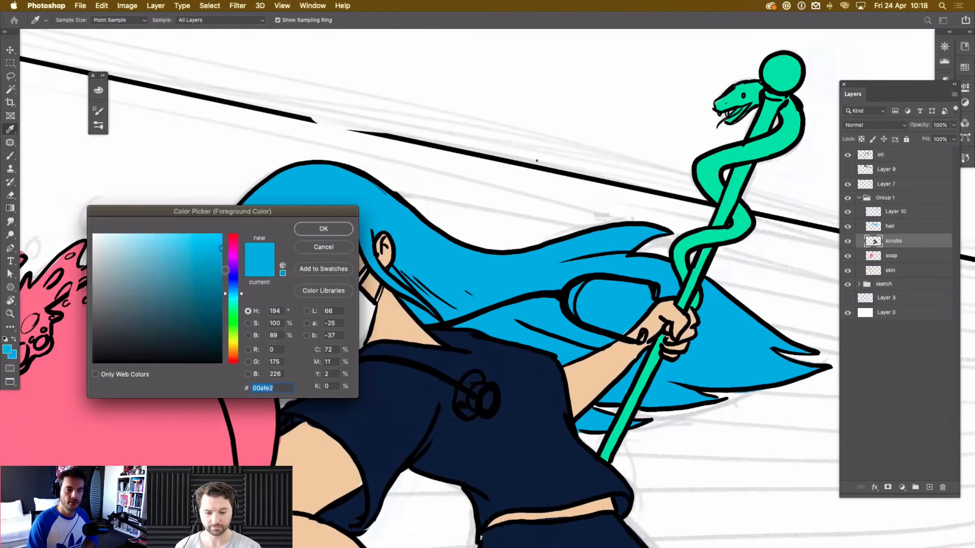
pyautogui.moveTo(277, 214); pyautogui.dragTo(189, 138)
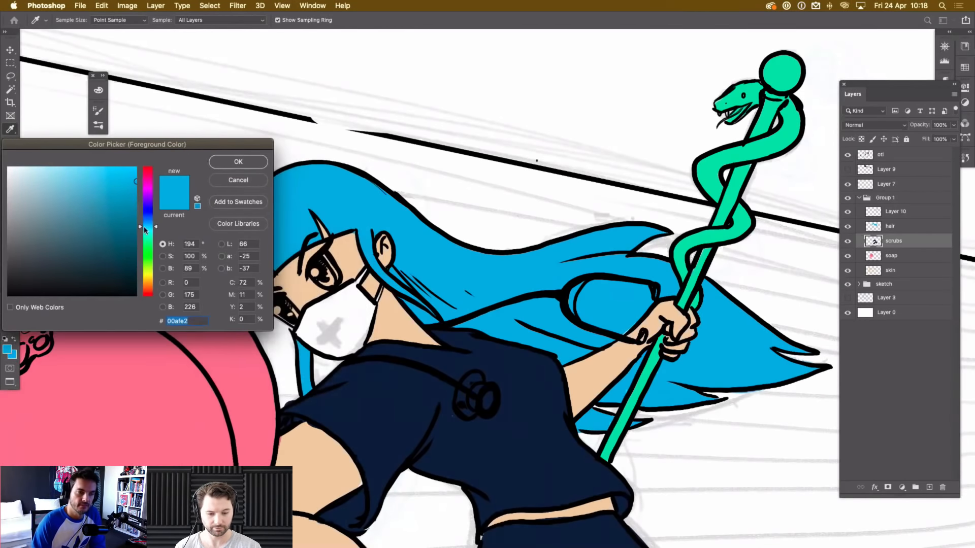
pyautogui.moveTo(152, 231); pyautogui.dragTo(145, 240)
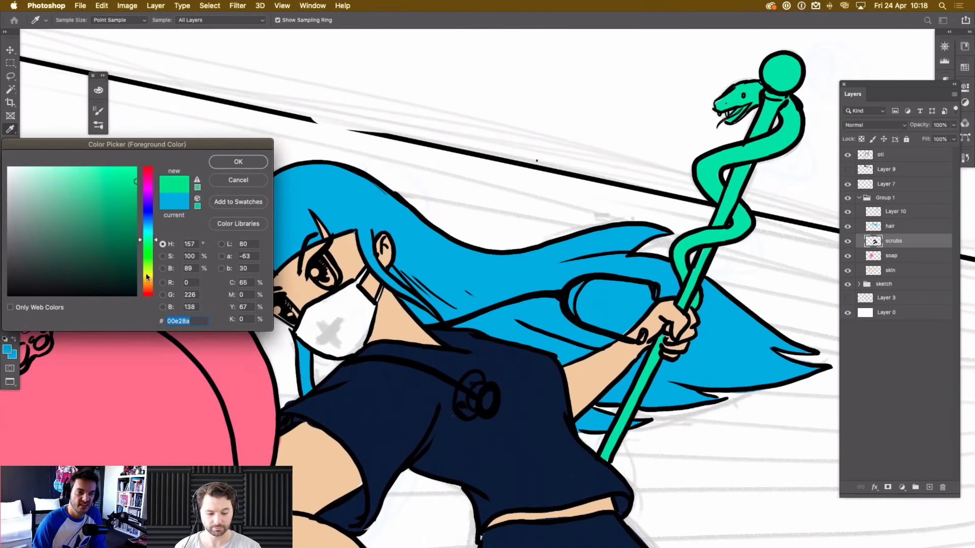
pyautogui.click(146, 279)
pyautogui.moveTo(42, 171); pyautogui.dragTo(24, 170)
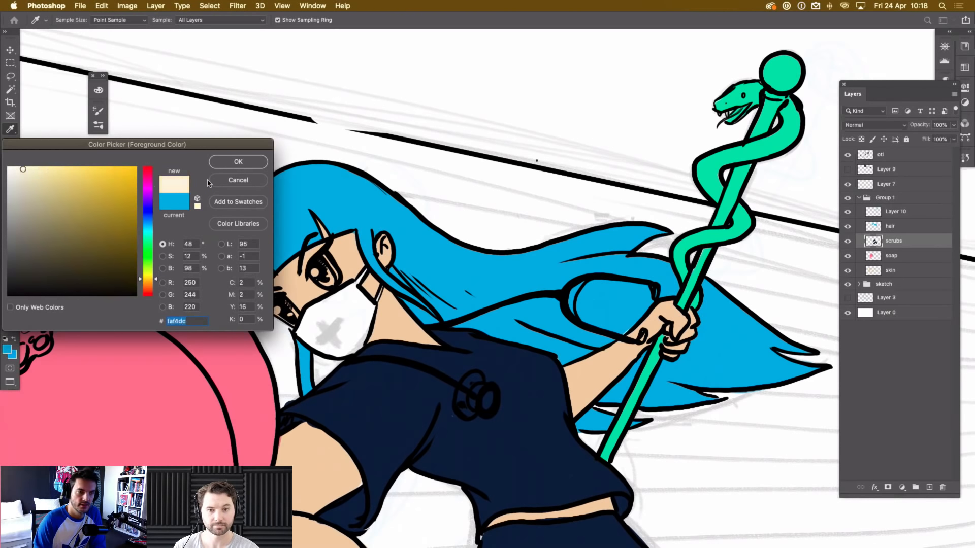
pyautogui.click(226, 164)
# Paint the face mask and its upper ear strap cream on the scrubs layer.
pyautogui.press('e')
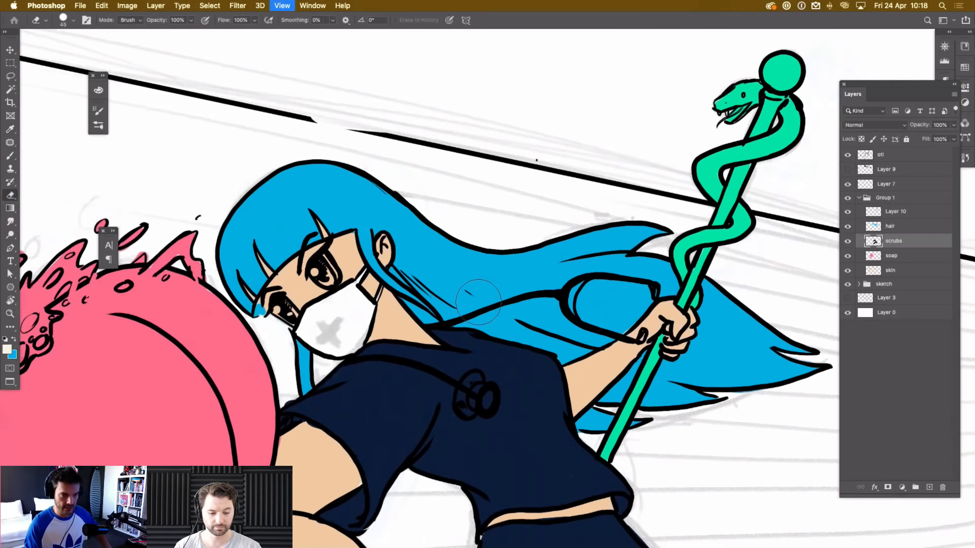
pyautogui.press('super+plus')
pyautogui.press('super+plus')
pyautogui.moveTo(356, 206); pyautogui.dragTo(550, 181)
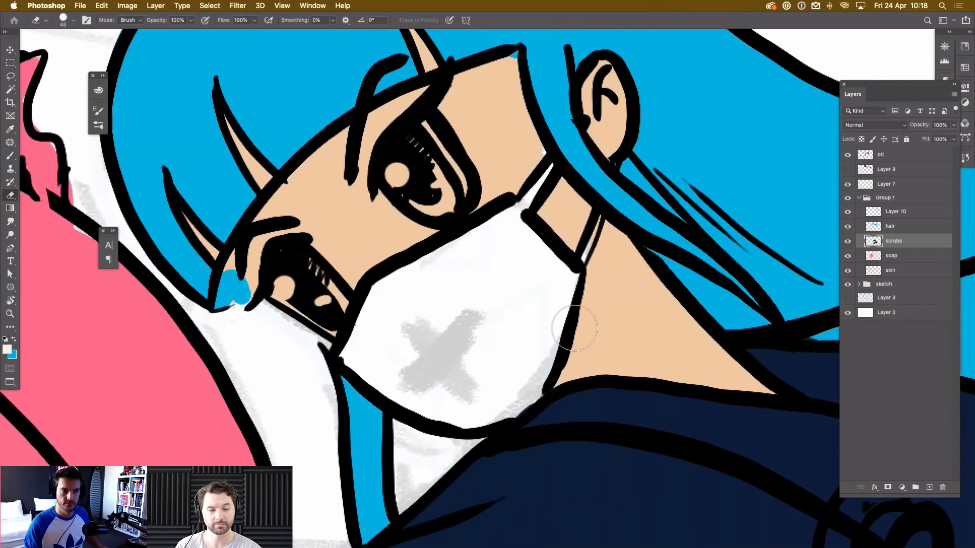
pyautogui.press('b')
pyautogui.moveTo(524, 207)
pyautogui.mouseDown()
pyautogui.moveTo(397, 282)
pyautogui.moveTo(350, 357)
pyautogui.moveTo(450, 406)
pyautogui.moveTo(488, 407)
pyautogui.moveTo(531, 374)
pyautogui.moveTo(567, 281)
pyautogui.moveTo(514, 228)
pyautogui.moveTo(371, 345)
pyautogui.moveTo(527, 257)
pyautogui.moveTo(424, 351)
pyautogui.moveTo(494, 341)
pyautogui.mouseUp()
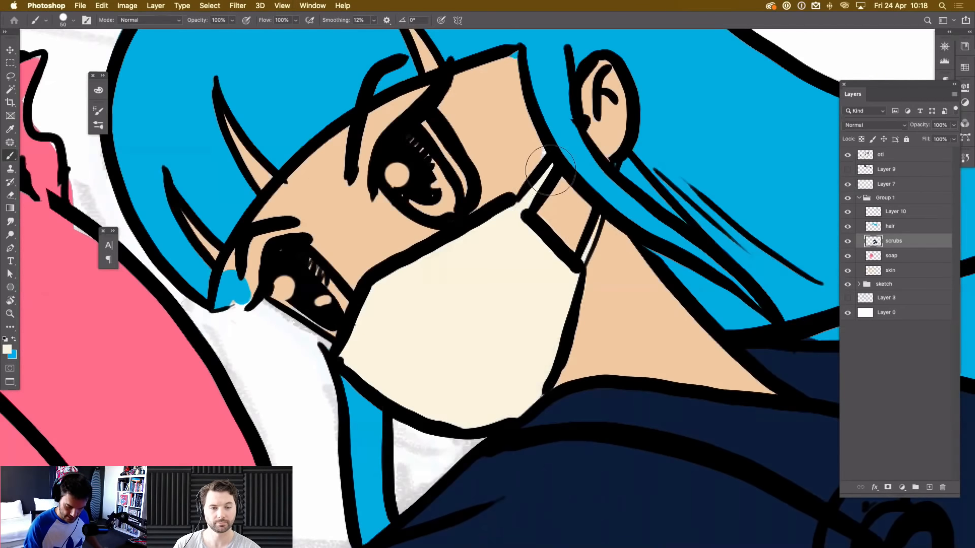
# Lasso around the mask, lighten its cream fill to a near-white with Hue/Saturation, and clear the selection.
pyautogui.press('super+minus')
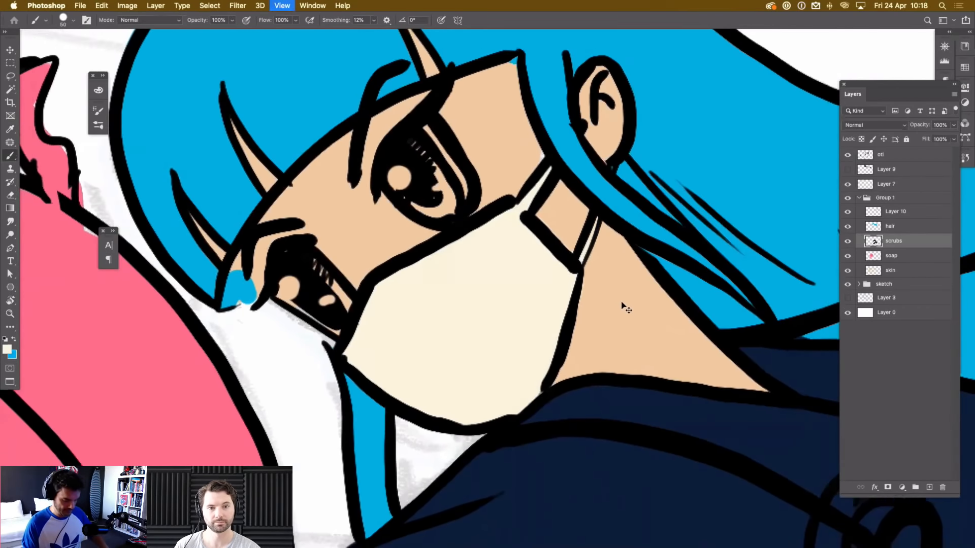
pyautogui.press('super+minus')
pyautogui.press('super+minus')
pyautogui.press('super+minus')
pyautogui.press('super+plus')
pyautogui.press('super+plus')
pyautogui.press('l')
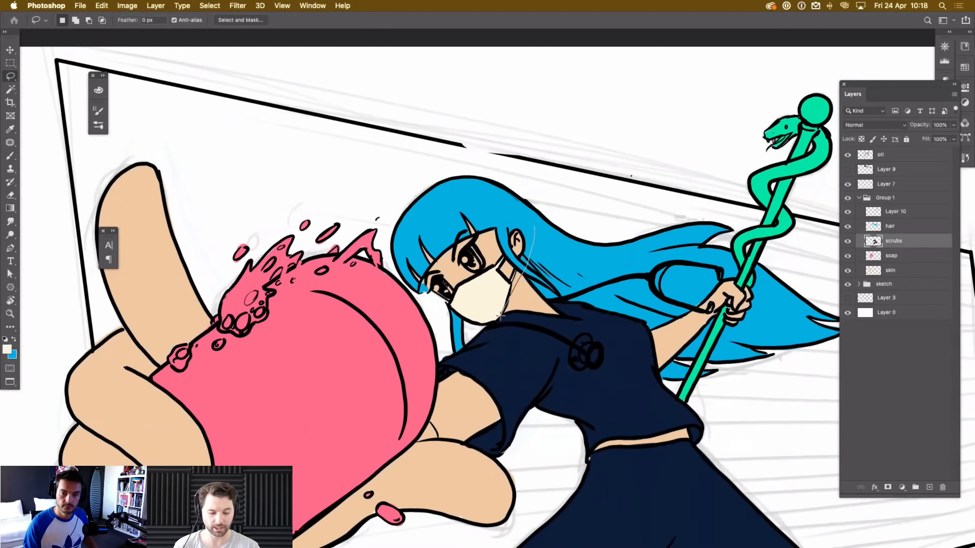
pyautogui.moveTo(470, 322)
pyautogui.mouseDown()
pyautogui.moveTo(439, 287)
pyautogui.moveTo(500, 230)
pyautogui.moveTo(518, 254)
pyautogui.mouseUp()
pyautogui.press('super+u')
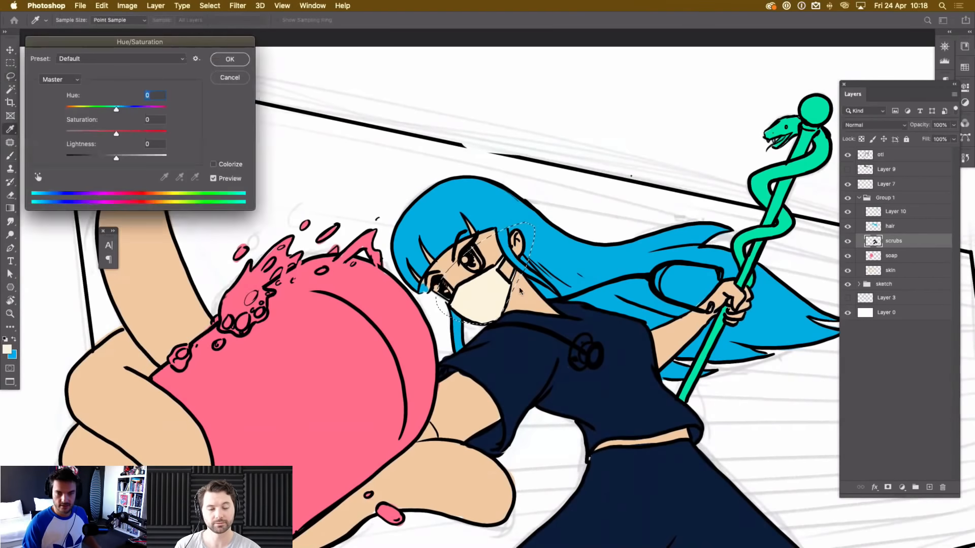
pyautogui.moveTo(116, 158); pyautogui.dragTo(152, 159)
pyautogui.press('Return')
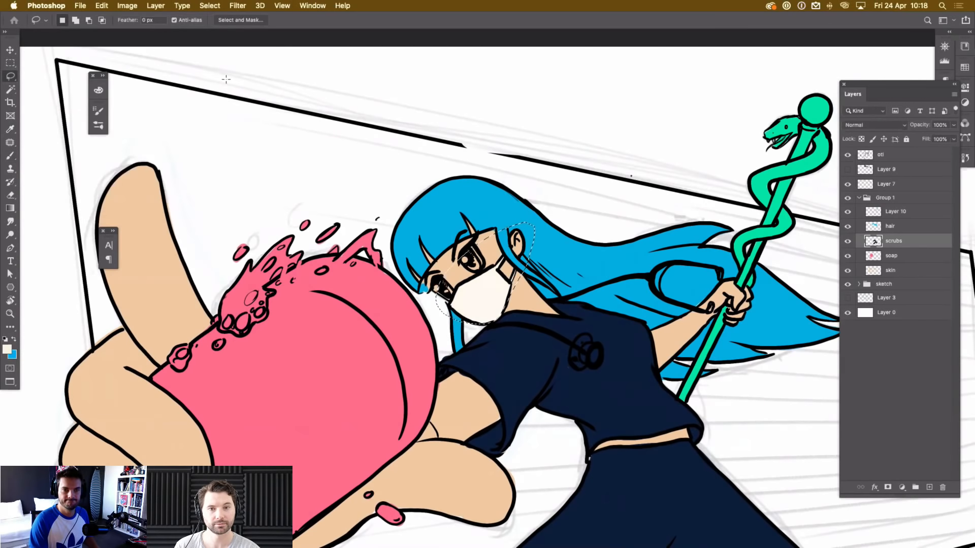
pyautogui.press('super+d')
# On a new layer above scrubs, paint the stethoscope's chest piece in the mask's off-white.
pyautogui.press('super+minus')
pyautogui.press('super+minus')
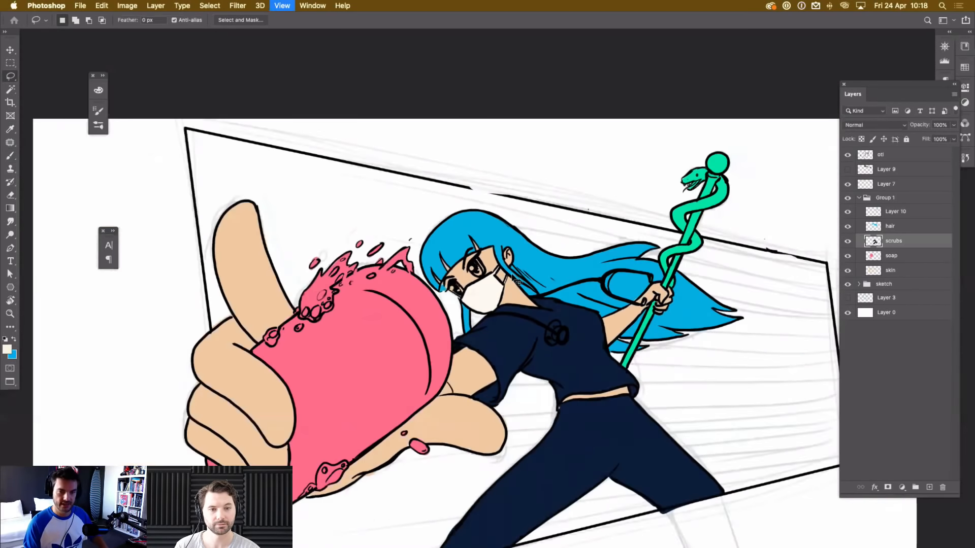
pyautogui.press('super+equal')
pyautogui.press('super+equal')
pyautogui.press('super+equal')
pyautogui.press('super+equal')
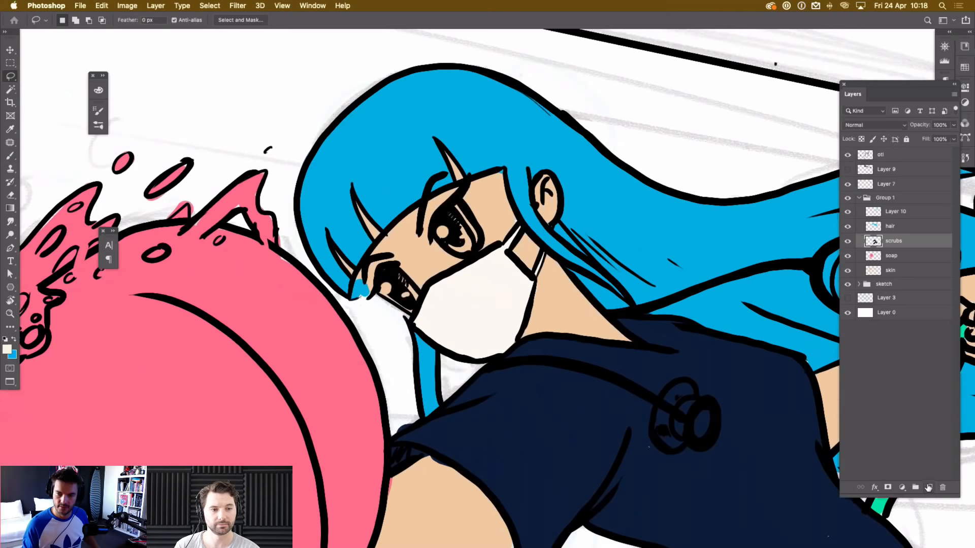
pyautogui.click(928, 489)
pyautogui.press('super+equal')
pyautogui.press('super+equal')
pyautogui.press('b')
pyautogui.moveTo(483, 313); pyautogui.dragTo(381, 263)
pyautogui.moveTo(572, 340); pyautogui.dragTo(440, 277)
pyautogui.press('super+minus')
pyautogui.press('super+minus')
pyautogui.press('i')
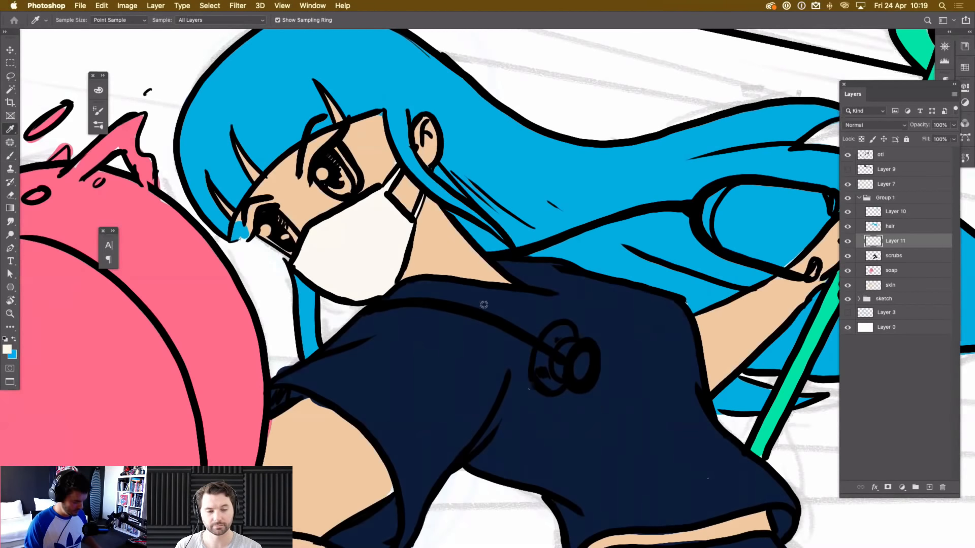
pyautogui.press('b')
pyautogui.moveTo(564, 348)
pyautogui.mouseDown()
pyautogui.moveTo(555, 329)
pyautogui.moveTo(544, 377)
pyautogui.moveTo(546, 364)
pyautogui.moveTo(581, 366)
pyautogui.moveTo(563, 345)
pyautogui.moveTo(544, 365)
pyautogui.moveTo(580, 365)
pyautogui.moveTo(555, 382)
pyautogui.moveTo(578, 370)
pyautogui.mouseUp()
pyautogui.moveTo(715, 343); pyautogui.dragTo(537, 450)
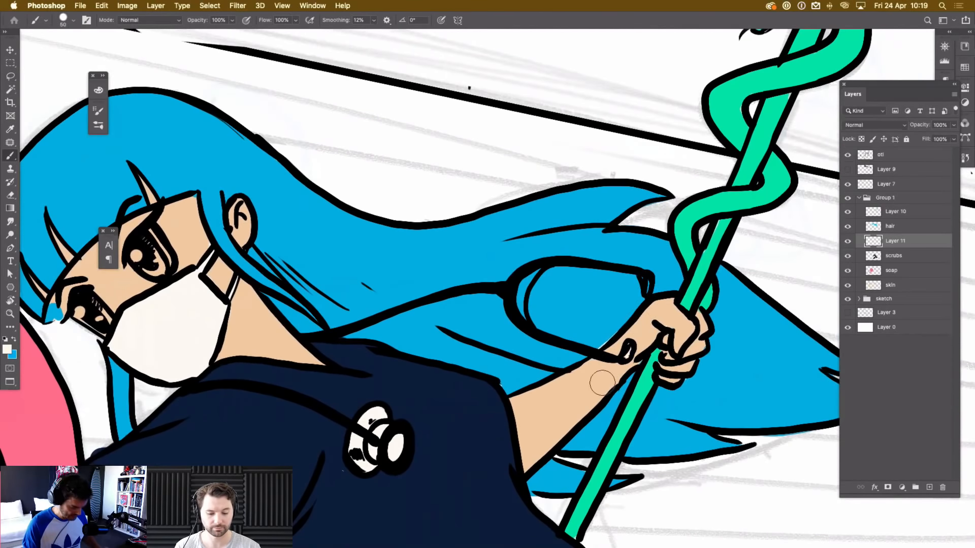
# Examine the off-white mask and stethoscope up close and against the whole illustration.
pyautogui.press('super+minus')
pyautogui.press('super+minus')
pyautogui.press('super+minus')
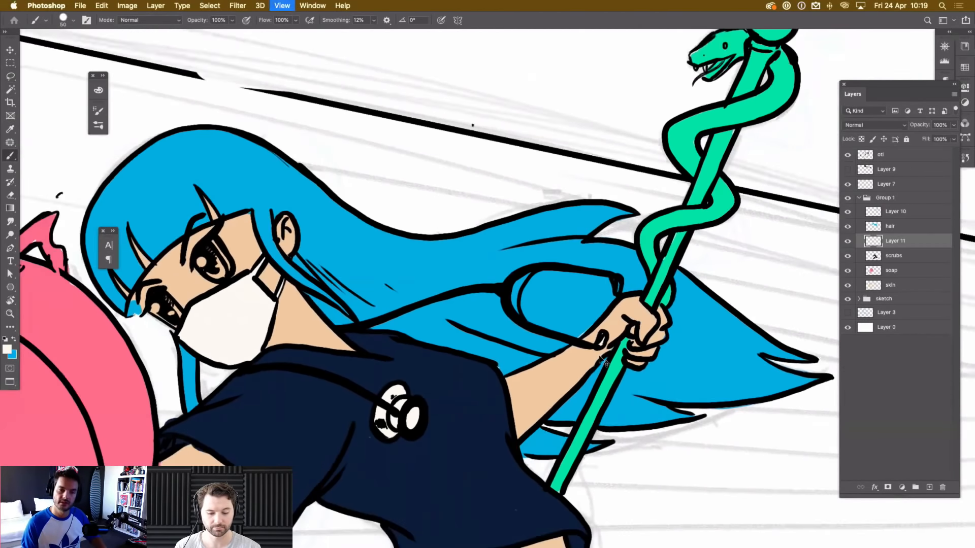
pyautogui.press('super+plus')
pyautogui.press('super+plus')
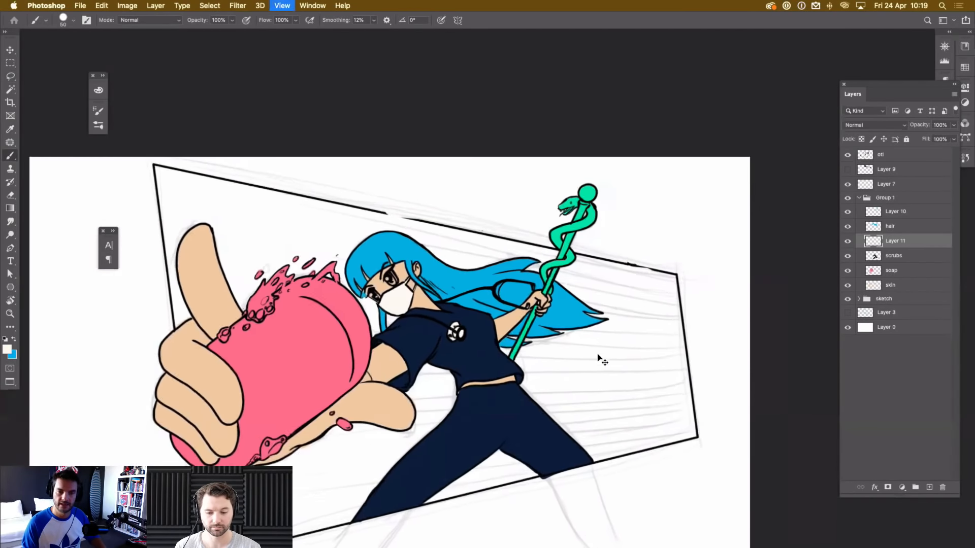
pyautogui.press('super+plus')
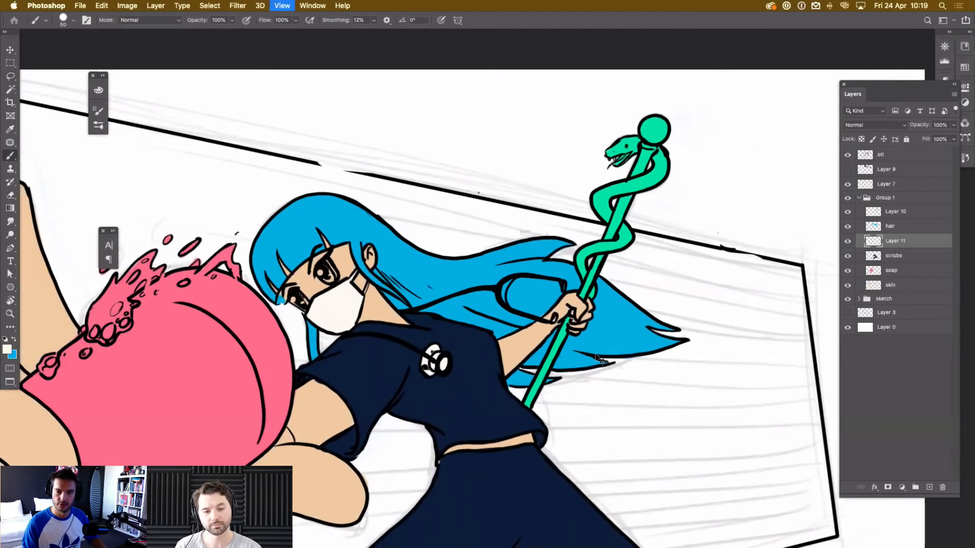
pyautogui.press('super+minus')
pyautogui.press('super+minus')
pyautogui.press('super+minus')
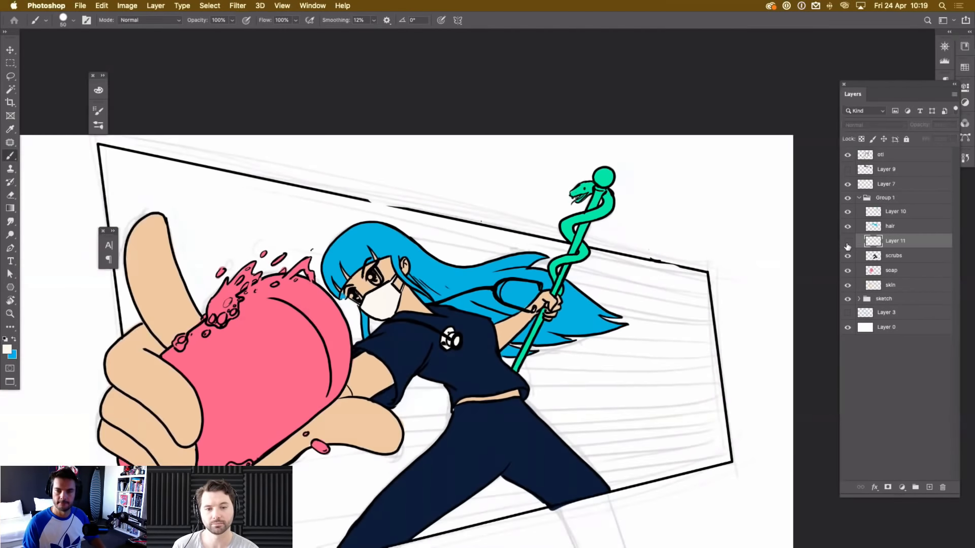
# Merge the stethoscope colour layer with the scrubs layer and name the merged layer scrubs.
pyautogui.click(848, 240)
pyautogui.click(847, 241)
pyautogui.moveTo(915, 240)
pyautogui.mouseDown()
pyautogui.moveTo(913, 262)
pyautogui.moveTo(910, 239)
pyautogui.mouseUp()
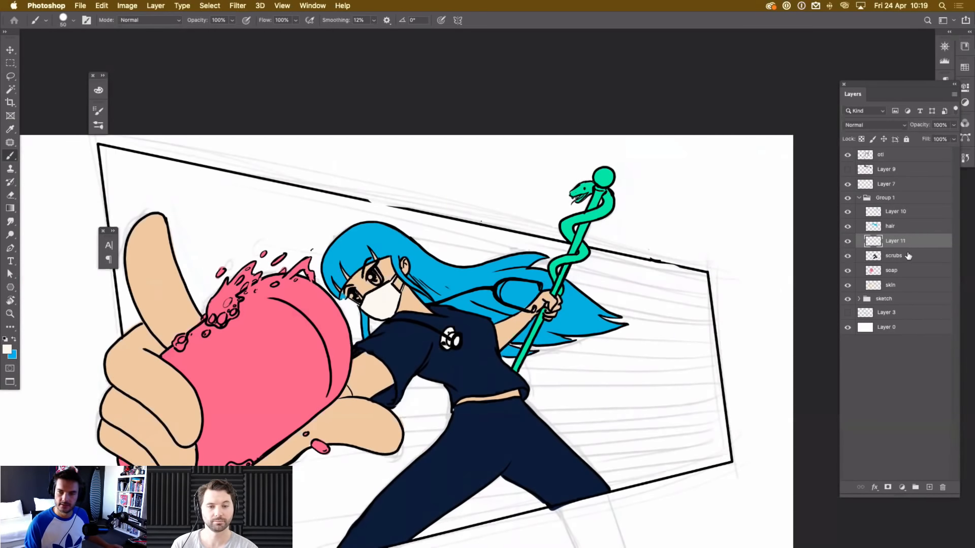
pyautogui.keyDown('shift'); pyautogui.click(912, 257); pyautogui.keyUp('shift')
pyautogui.press('super+e')
pyautogui.doubleClick(893, 242)
pyautogui.write('scru')
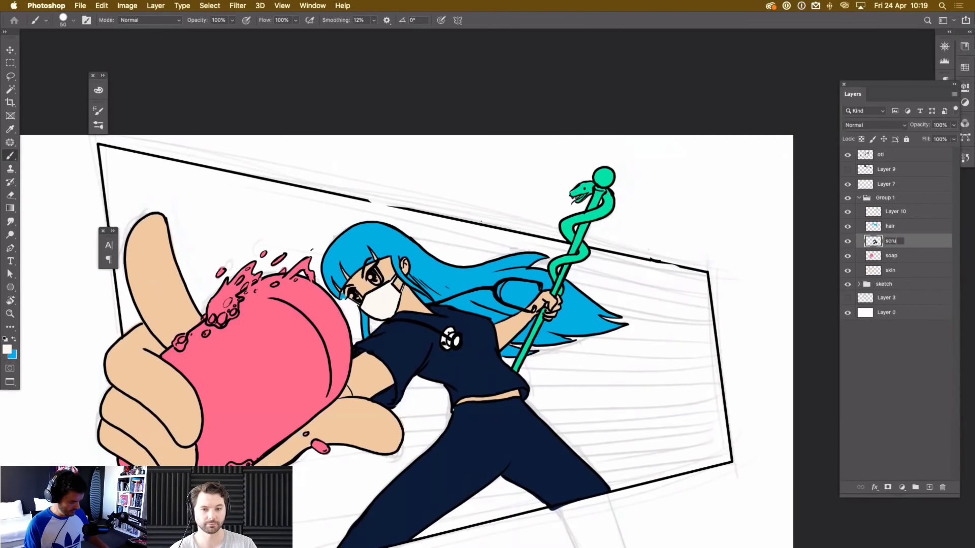
pyautogui.press('Return')
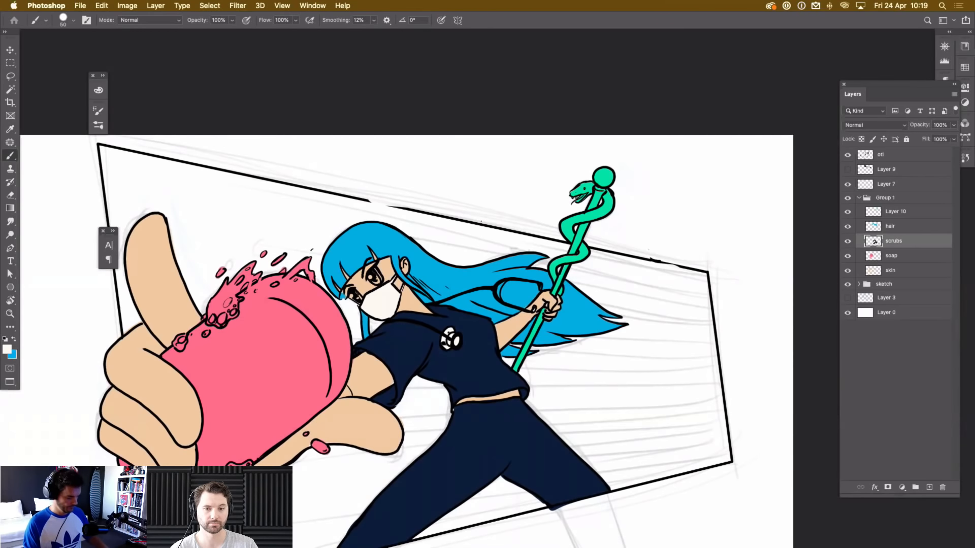
# Add a new empty layer directly above the scrubs layer.
pyautogui.press('super+minus')
pyautogui.press('super+minus')
pyautogui.press('super+minus')
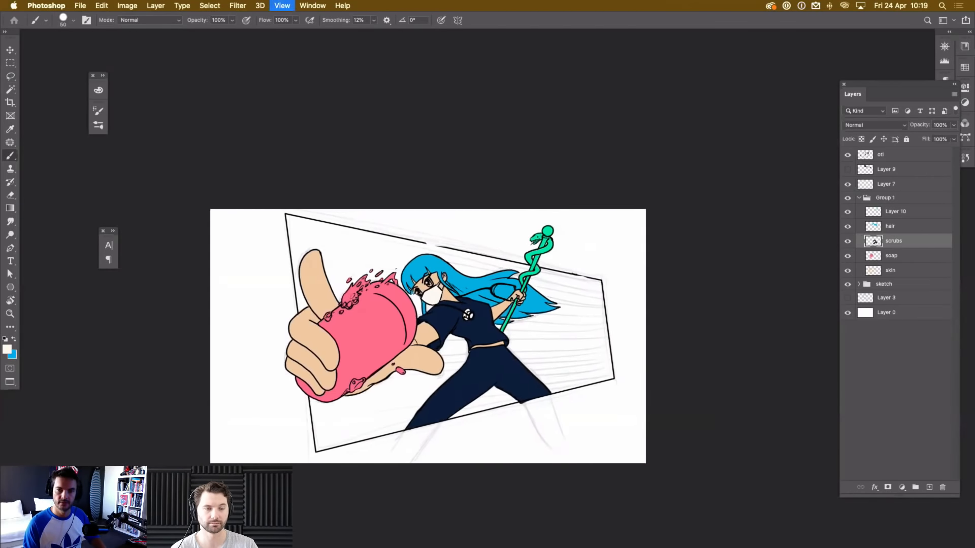
pyautogui.press('super+plus')
pyautogui.press('super+plus')
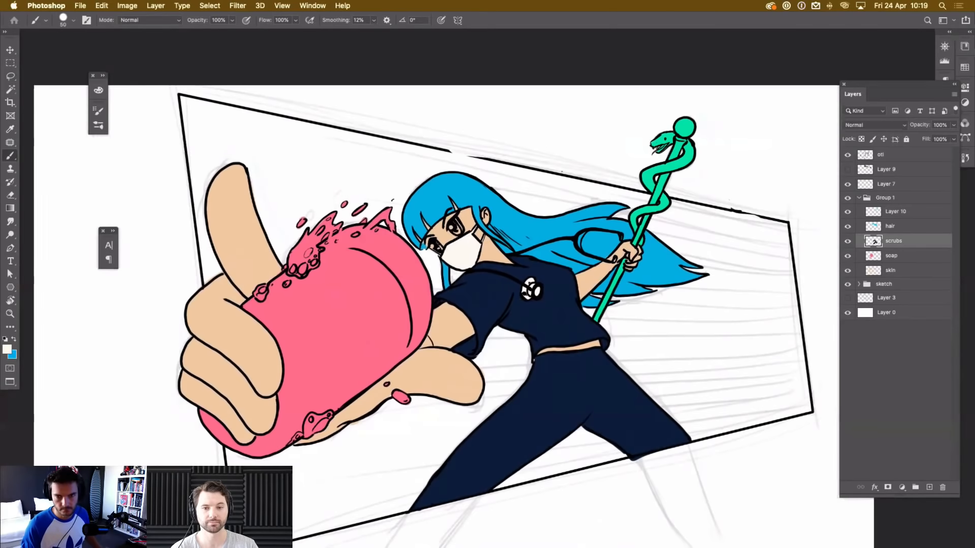
pyautogui.hscroll(2, 446, 314)
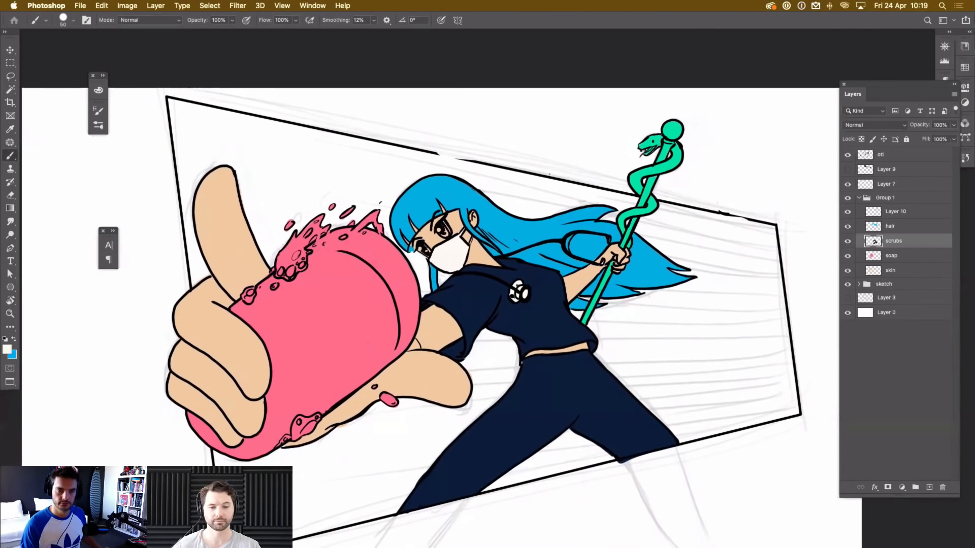
pyautogui.press('super+shift+alt+n')
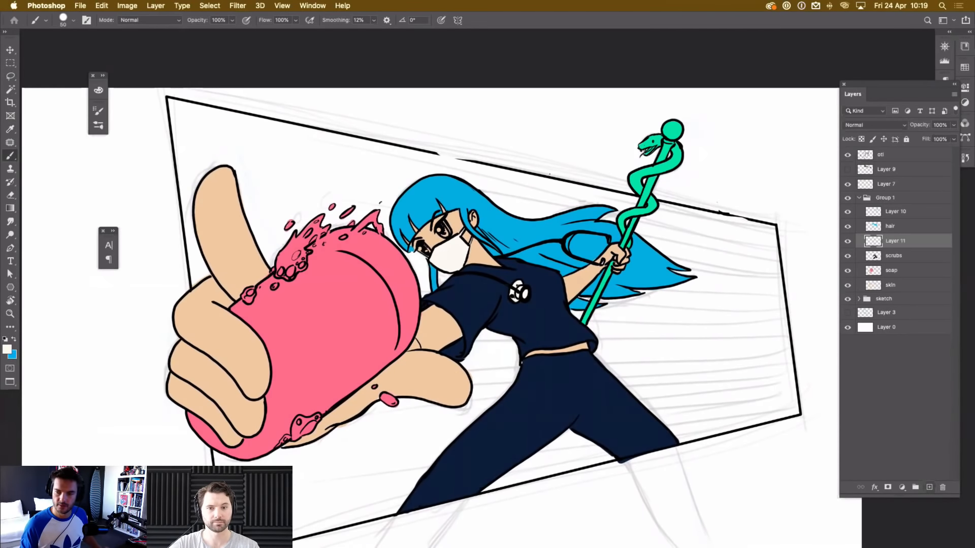
# Shift the foreground colour's hue from the hair's blue to a vivid purple for the eyes.
pyautogui.press('super+plus')
pyautogui.press('super+plus')
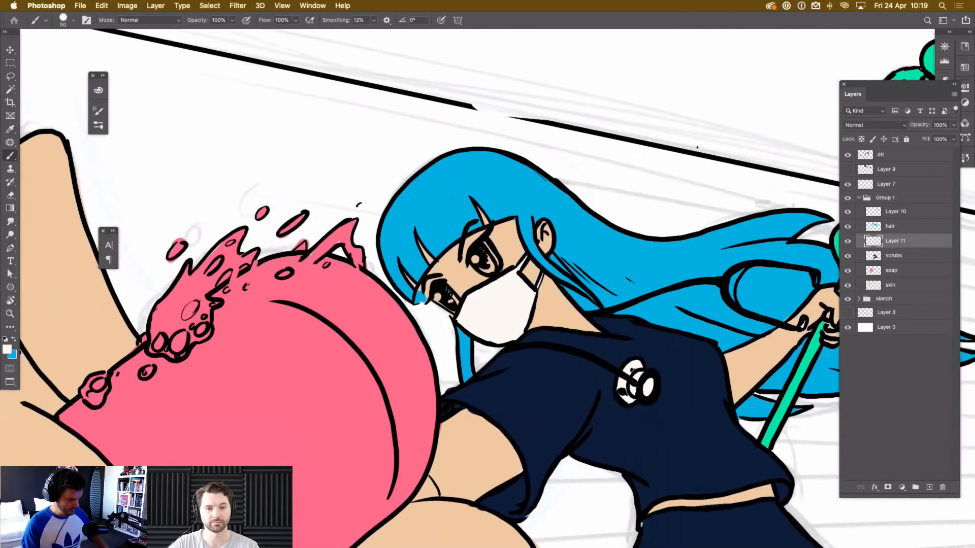
pyautogui.moveTo(488, 284); pyautogui.dragTo(506, 309)
pyautogui.press('super+plus')
pyautogui.press('r')
pyautogui.moveTo(538, 203); pyautogui.dragTo(584, 271)
pyautogui.press('super+plus')
pyautogui.moveTo(457, 305); pyautogui.dragTo(539, 286)
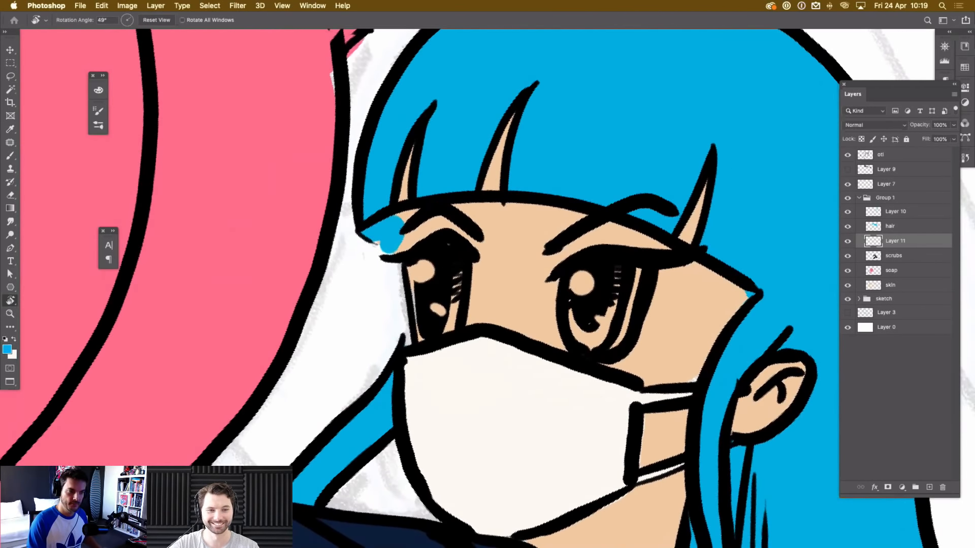
pyautogui.click(7, 350)
pyautogui.moveTo(148, 224); pyautogui.dragTo(148, 194)
pyautogui.press('Return')
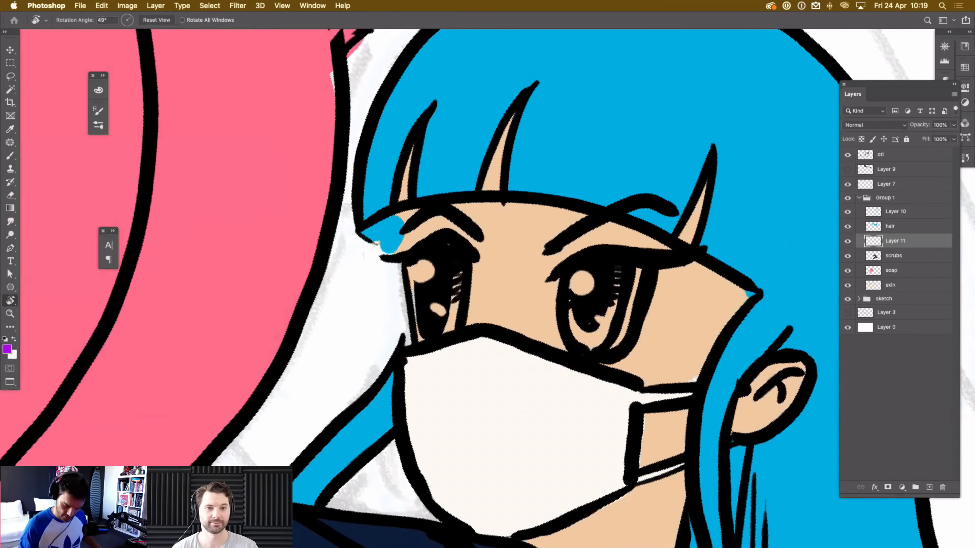
# Paint the irises and the round highlights of both eyes purple on the new layer.
pyautogui.press('b')
pyautogui.moveTo(573, 283)
pyautogui.mouseDown()
pyautogui.moveTo(577, 335)
pyautogui.moveTo(609, 319)
pyautogui.mouseUp()
pyautogui.moveTo(578, 287); pyautogui.dragTo(584, 281)
pyautogui.moveTo(457, 287)
pyautogui.mouseDown()
pyautogui.moveTo(436, 320)
pyautogui.moveTo(452, 332)
pyautogui.mouseUp()
pyautogui.moveTo(429, 264); pyautogui.dragTo(420, 337)
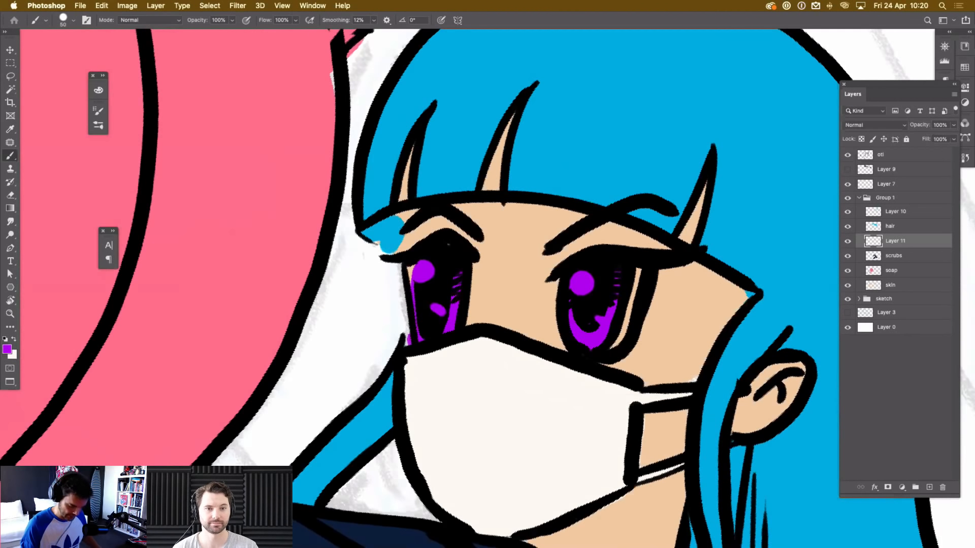
# Sample the mask's off-white and paint the eye whites and highlights with a smaller brush.
pyautogui.press('Escape')
pyautogui.keyDown('alt'); pyautogui.click(638, 337); pyautogui.keyUp('alt')
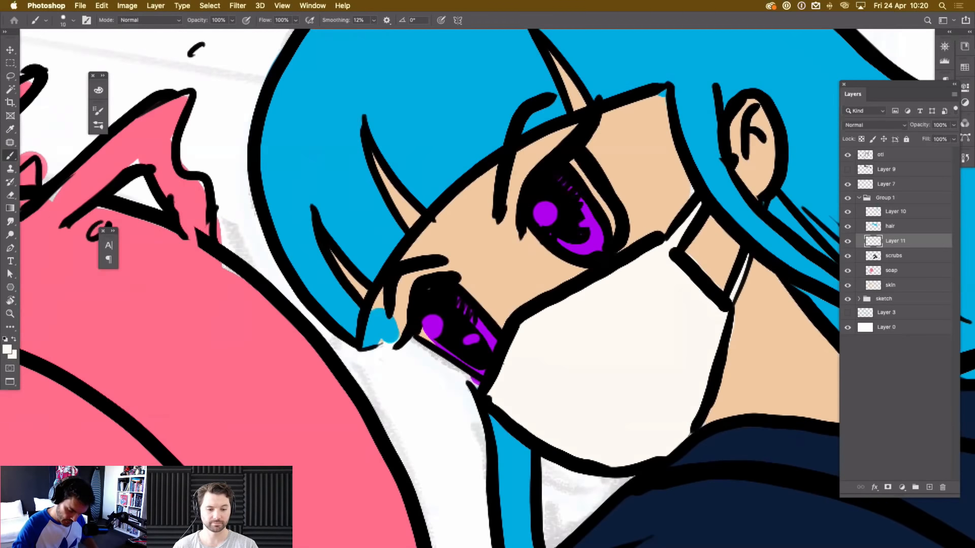
pyautogui.moveTo(576, 167); pyautogui.dragTo(609, 213)
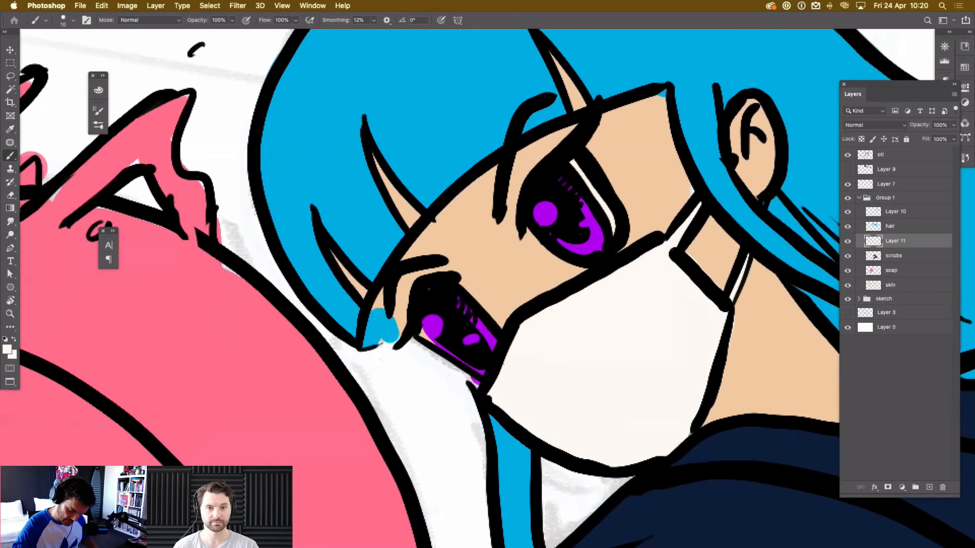
pyautogui.moveTo(539, 208); pyautogui.dragTo(594, 220)
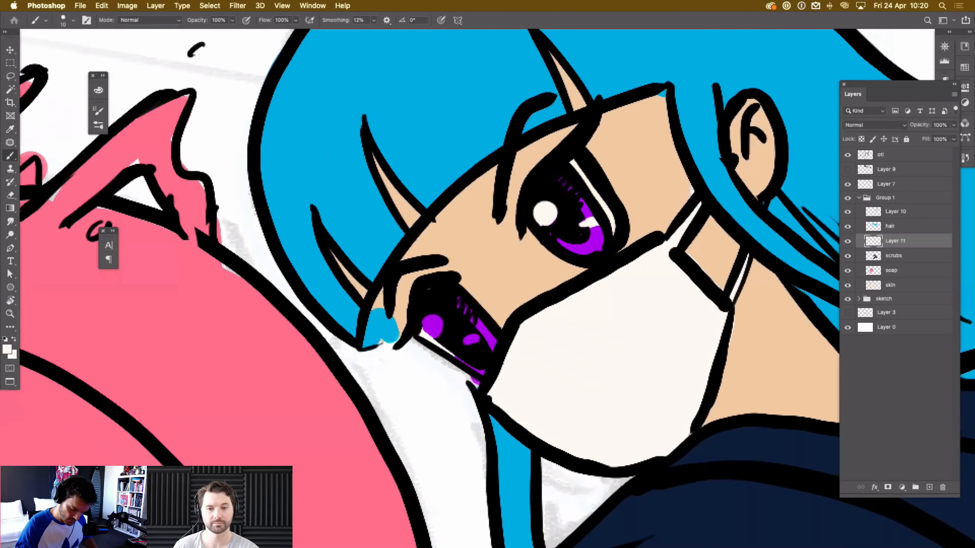
pyautogui.moveTo(464, 341); pyautogui.dragTo(477, 336)
pyautogui.moveTo(427, 319); pyautogui.dragTo(428, 331)
pyautogui.press('super+minus')
pyautogui.press('super+minus')
pyautogui.press('super+minus')
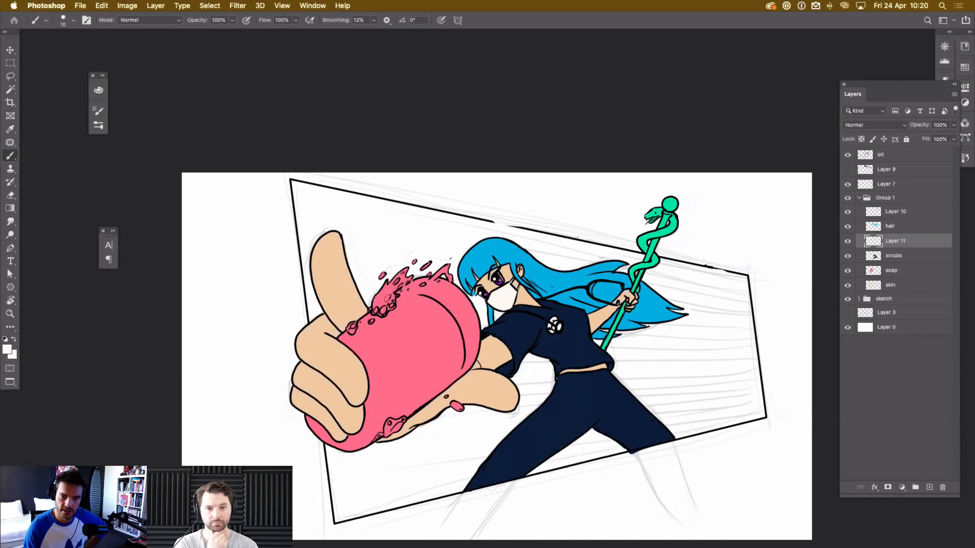
# Collapse Group 1, duplicate it and merge the copy into a single layer.
pyautogui.click(885, 198)
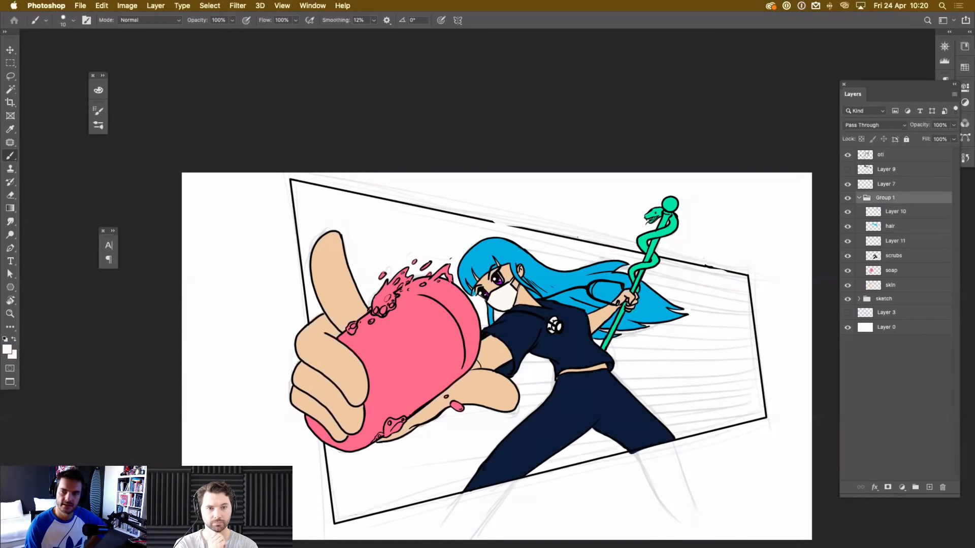
pyautogui.click(859, 198)
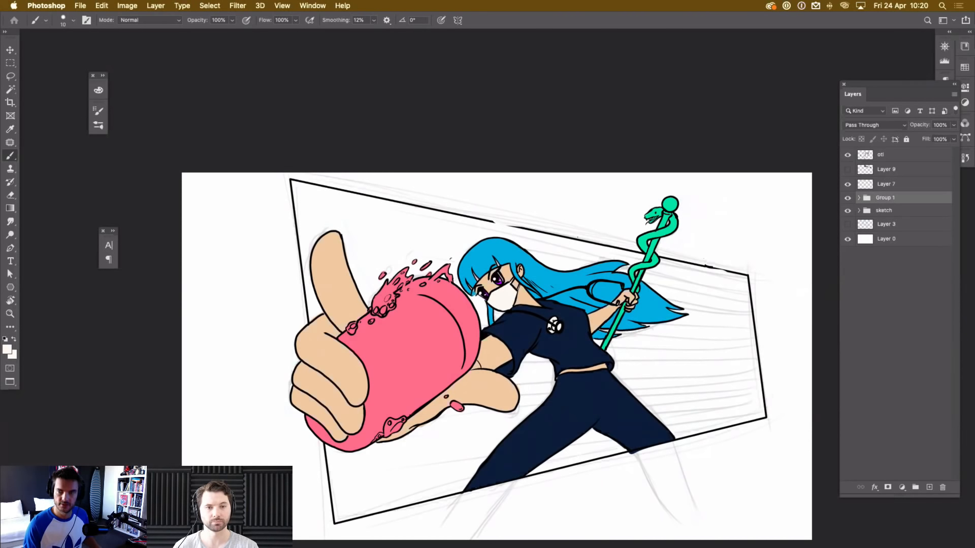
pyautogui.press('super+j')
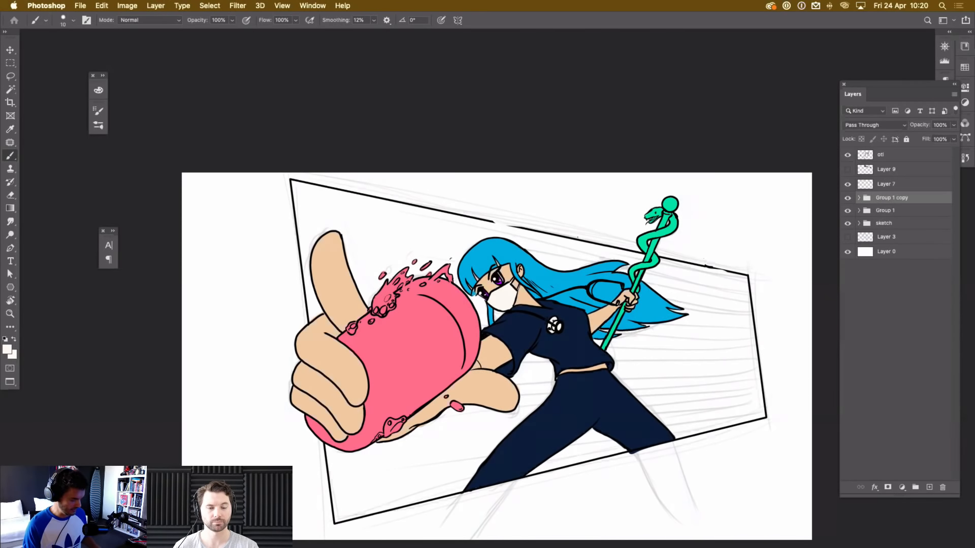
pyautogui.press('super+e')
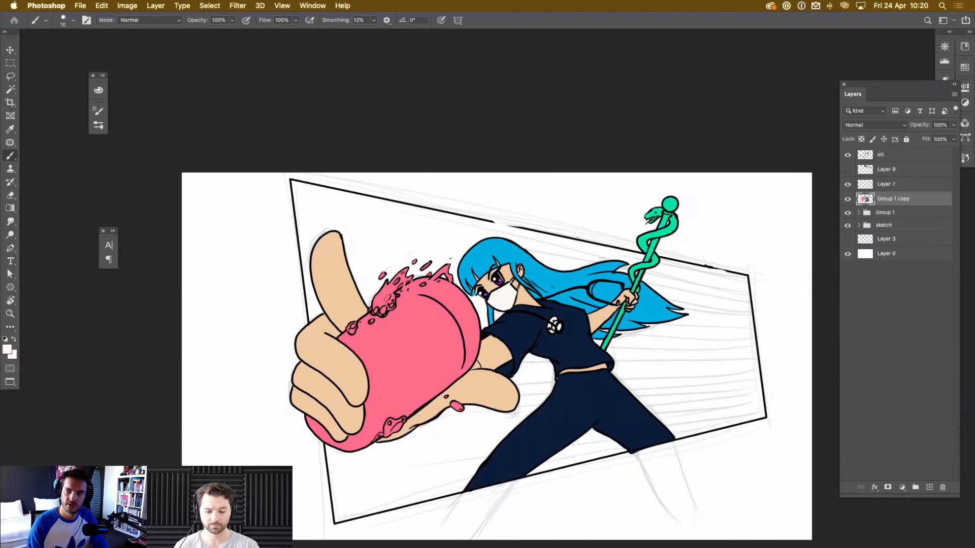
# Set the merged copy to Multiply at 45% opacity, lock its transparent pixels and fill it with black.
pyautogui.click(873, 124)
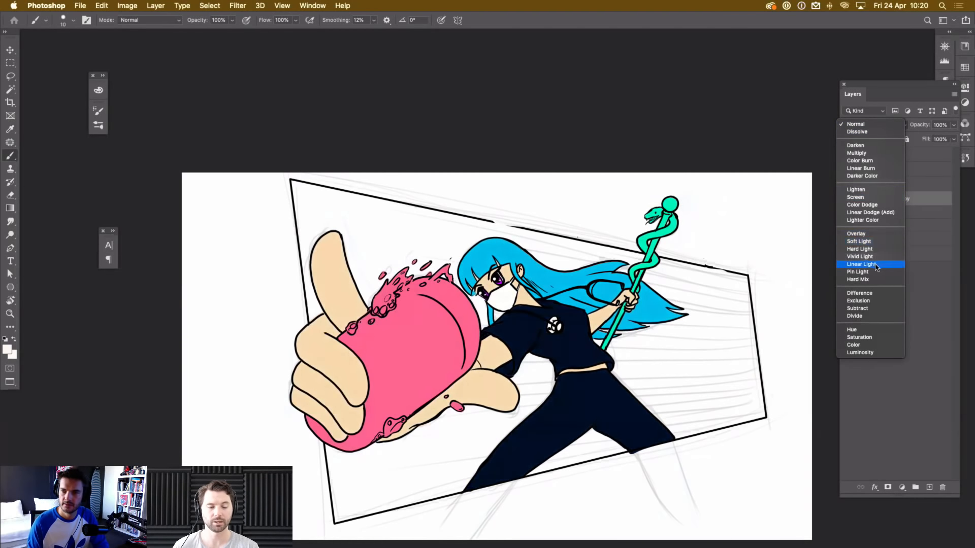
pyautogui.click(863, 153)
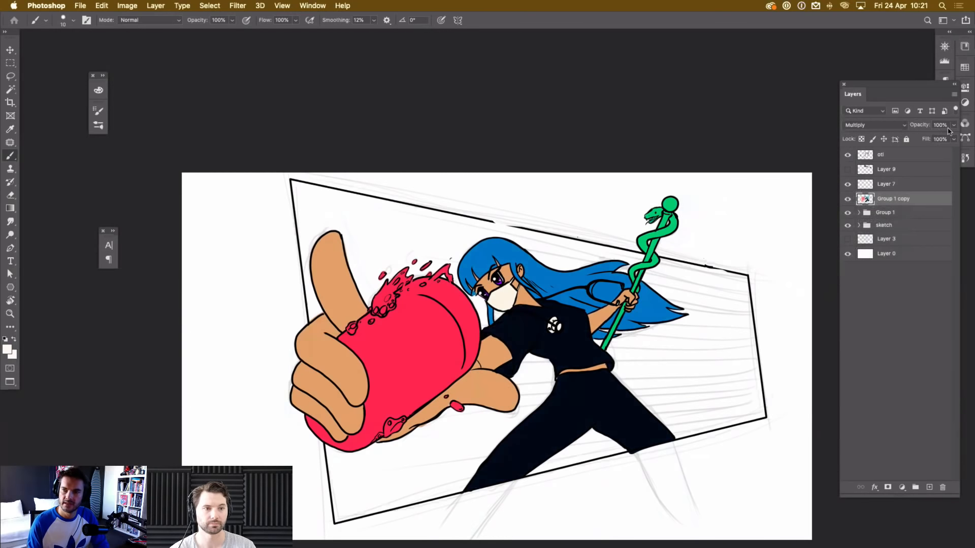
pyautogui.click(861, 139)
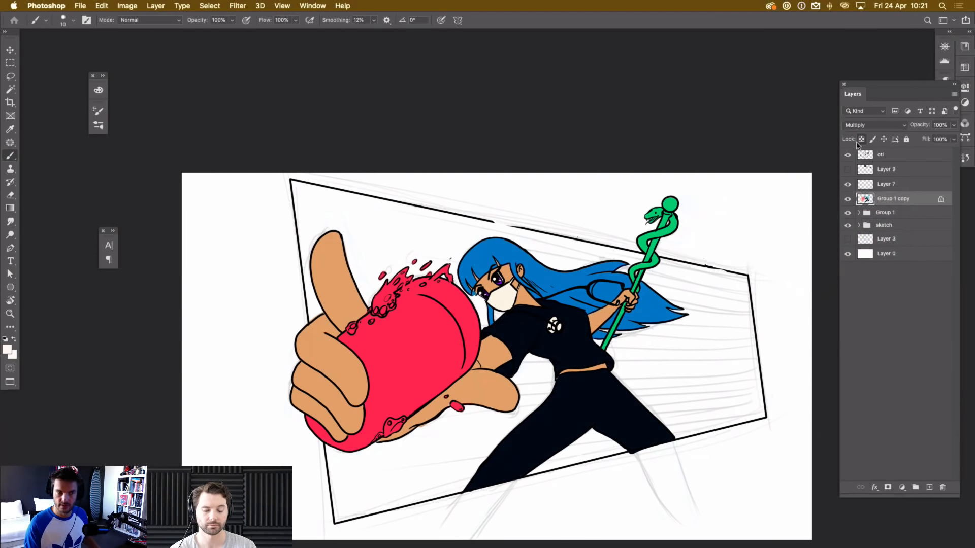
pyautogui.press('d')
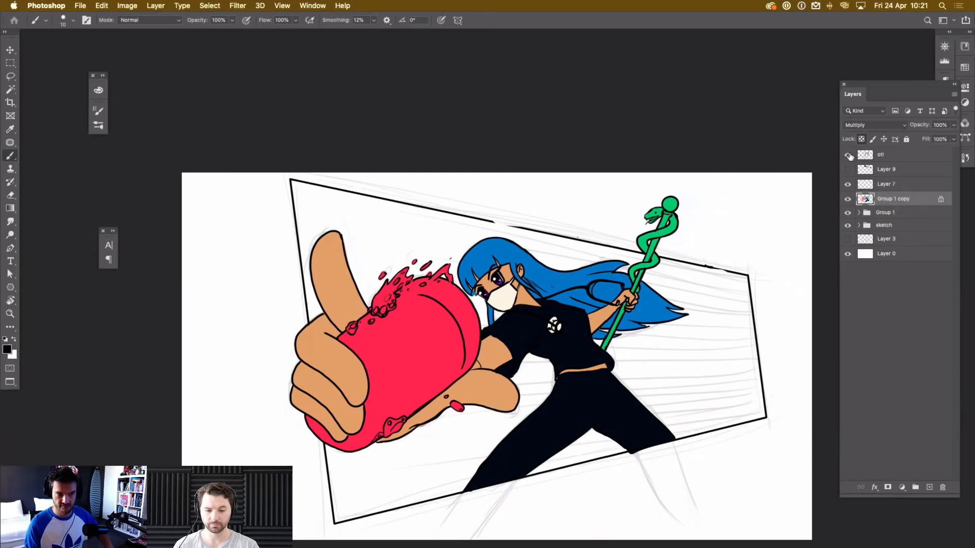
pyautogui.hotkey('alt', 'BackSpace')
pyautogui.moveTo(954, 125); pyautogui.dragTo(926, 139)
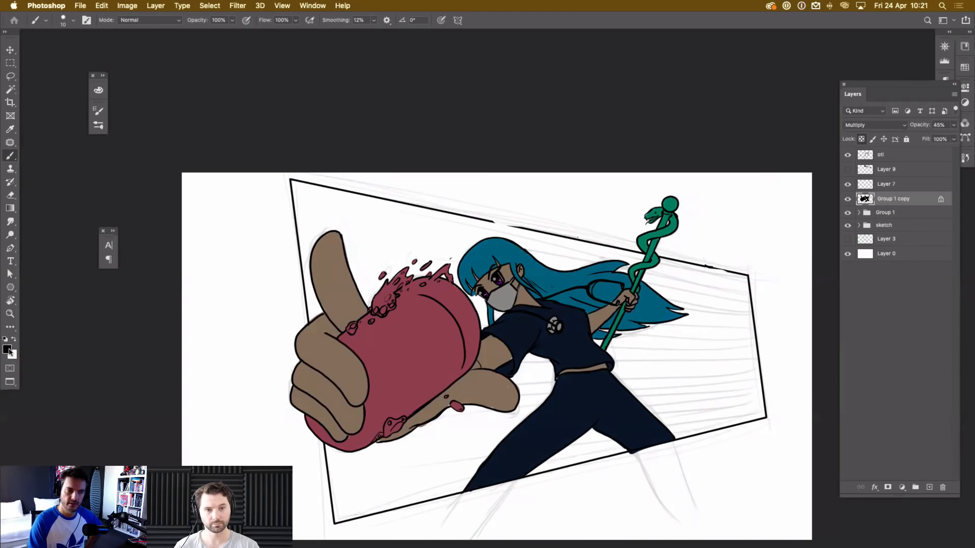
# Choose a dark navy blue foreground colour and refill the merged shadow layer with it.
pyautogui.click(7, 349)
pyautogui.click(147, 219)
pyautogui.moveTo(131, 231)
pyautogui.mouseDown()
pyautogui.moveTo(121, 259)
pyautogui.moveTo(149, 217)
pyautogui.mouseUp()
pyautogui.click(238, 161)
pyautogui.press('b')
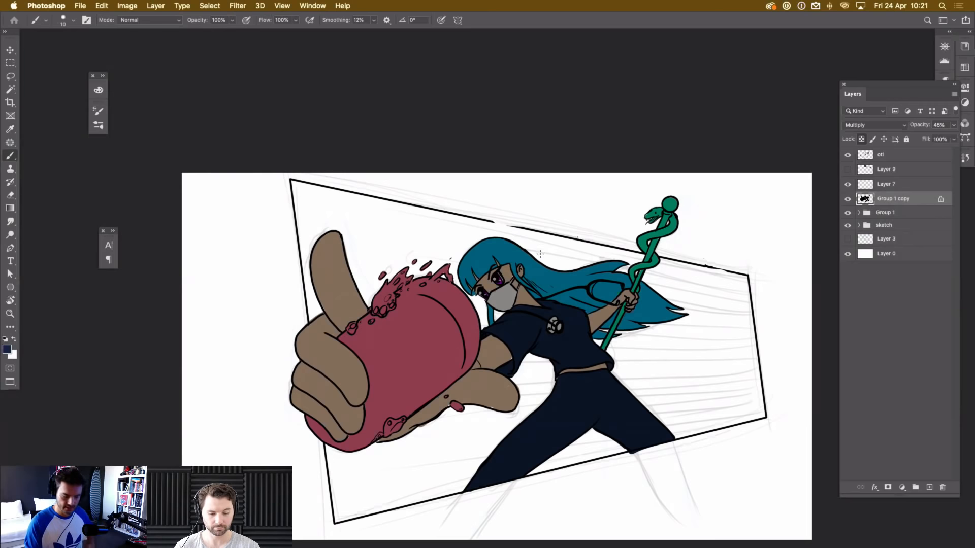
pyautogui.hotkey('alt', 'BackSpace')
# Compare the artwork with and without the shadow layer, and set that layer's opacity to 72%.
pyautogui.click(847, 199)
pyautogui.click(848, 199)
pyautogui.click(952, 125)
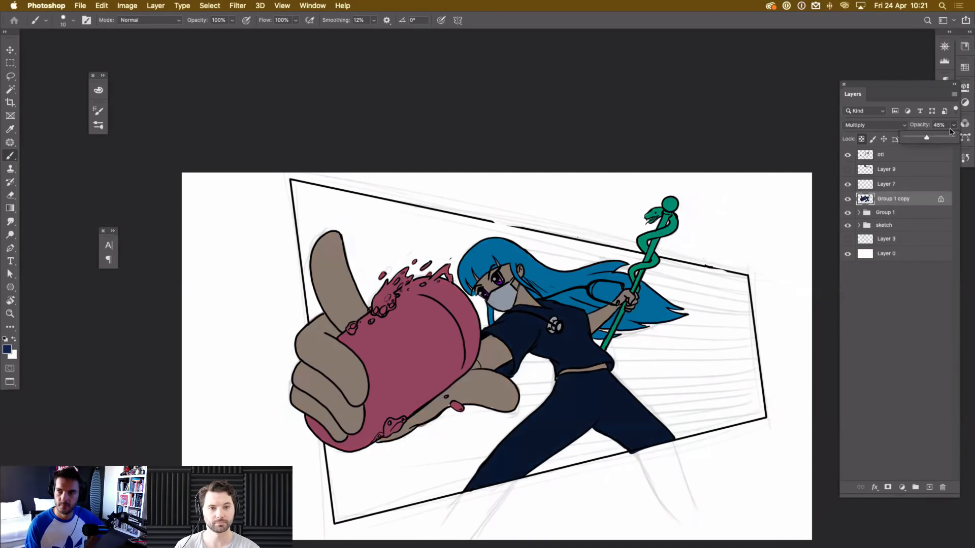
pyautogui.moveTo(939, 137); pyautogui.dragTo(939, 140)
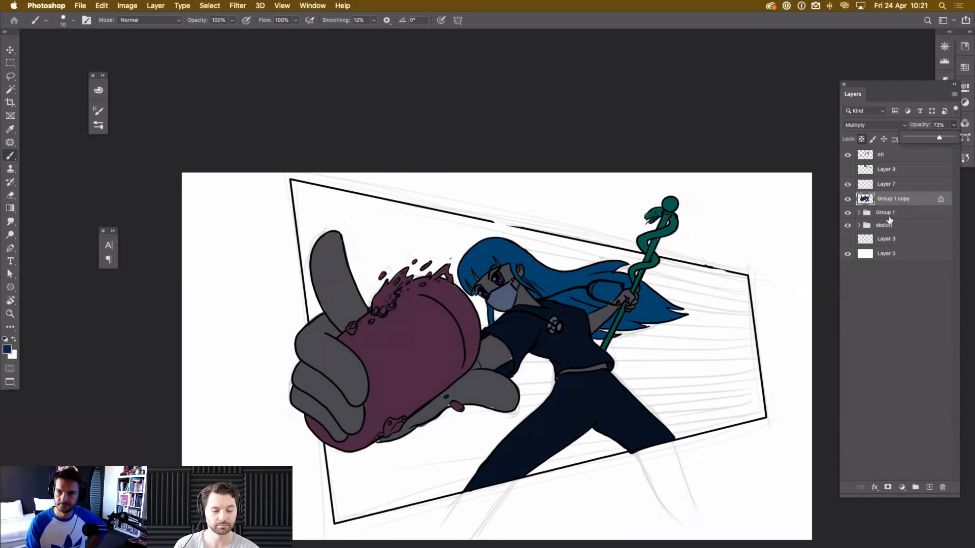
# Add a layer mask to the shadow layer and invert it to solid black.
pyautogui.click(914, 205)
pyautogui.click(888, 487)
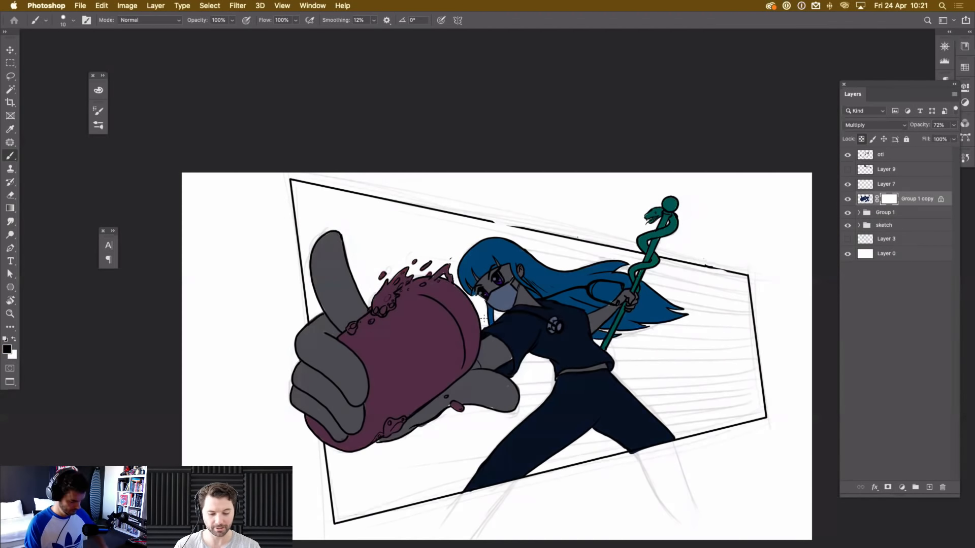
pyautogui.press('super+i')
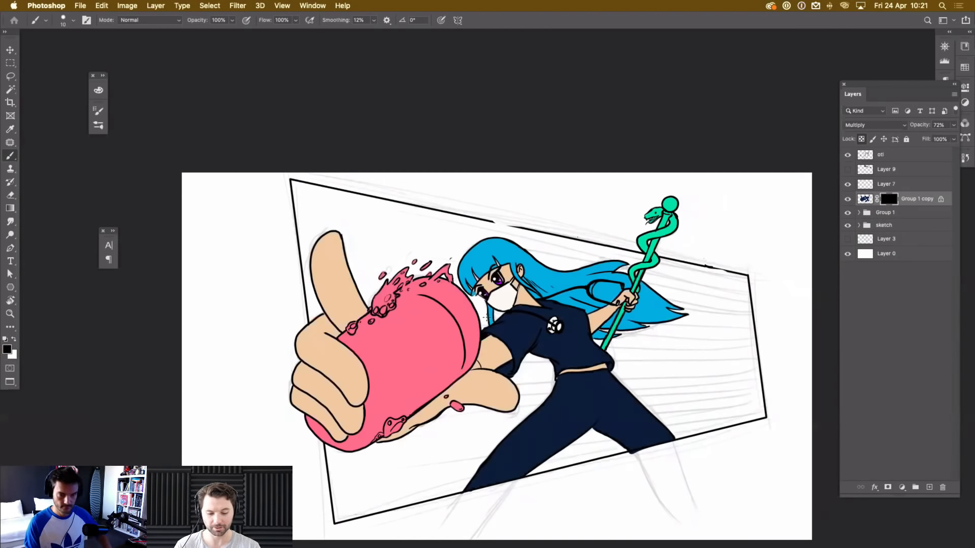
# Expand Group 1, add an empty layer above the skin layer and merge it back down into skin.
pyautogui.click(858, 213)
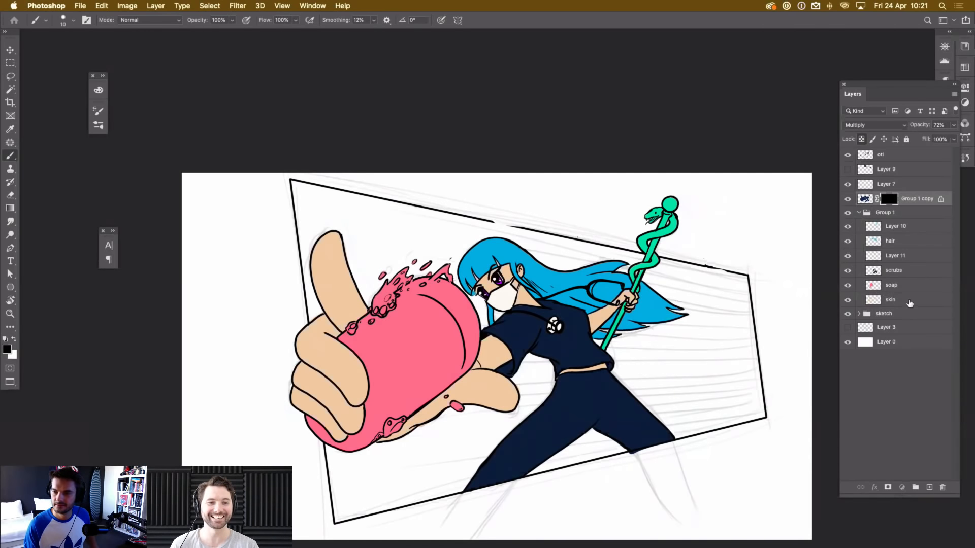
pyautogui.click(903, 304)
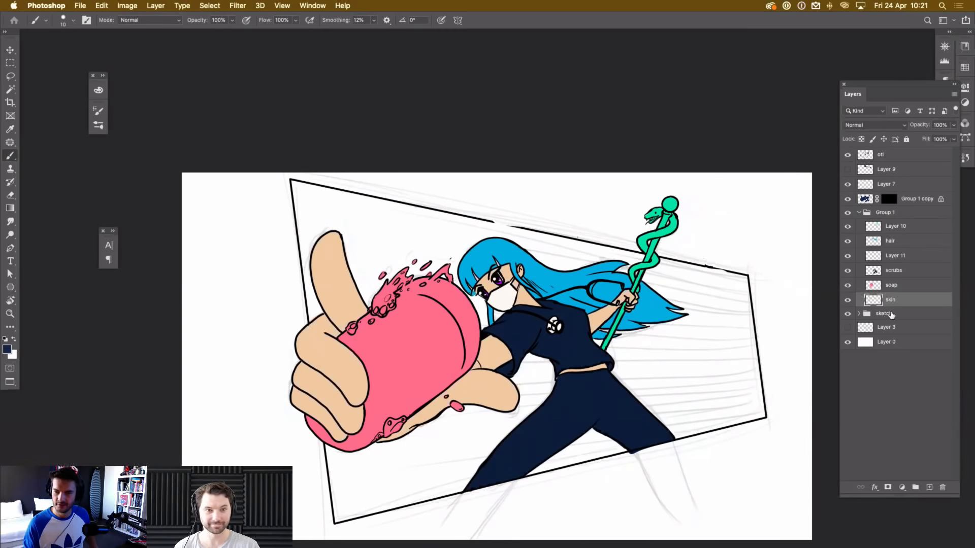
pyautogui.click(929, 487)
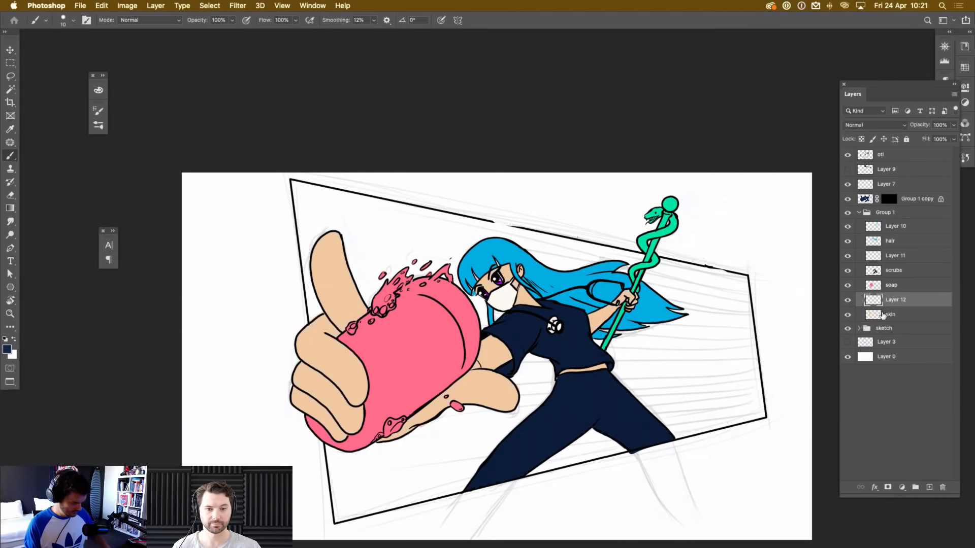
pyautogui.press('super+plus')
pyautogui.press('l')
pyautogui.scroll(-2, 773, 311)
pyautogui.scroll(-2, 773, 311)
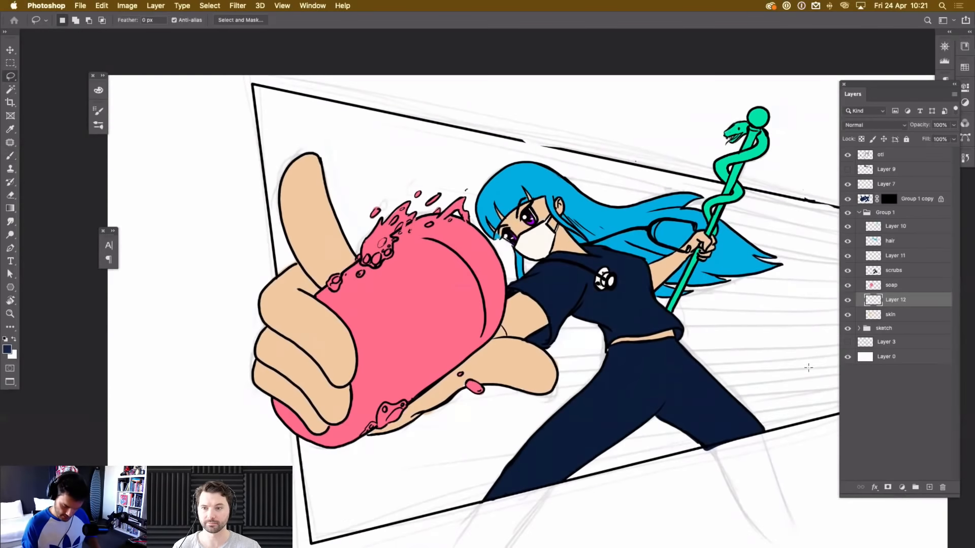
pyautogui.press('super+e')
# Lasso the large front hand and the hand gripping the staff, and move both from the skin layer onto a new layer.
pyautogui.moveTo(521, 417)
pyautogui.mouseDown()
pyautogui.moveTo(559, 399)
pyautogui.moveTo(568, 362)
pyautogui.moveTo(556, 350)
pyautogui.moveTo(432, 325)
pyautogui.moveTo(365, 218)
pyautogui.moveTo(194, 168)
pyautogui.moveTo(130, 421)
pyautogui.moveTo(353, 496)
pyautogui.moveTo(521, 417)
pyautogui.mouseUp()
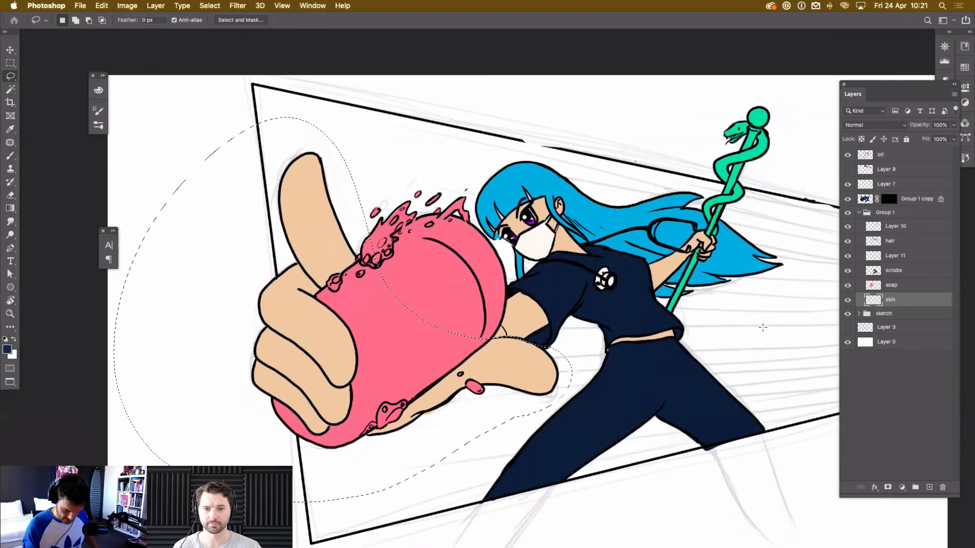
pyautogui.press('super+equal')
pyautogui.press('super+equal')
pyautogui.press('super+equal')
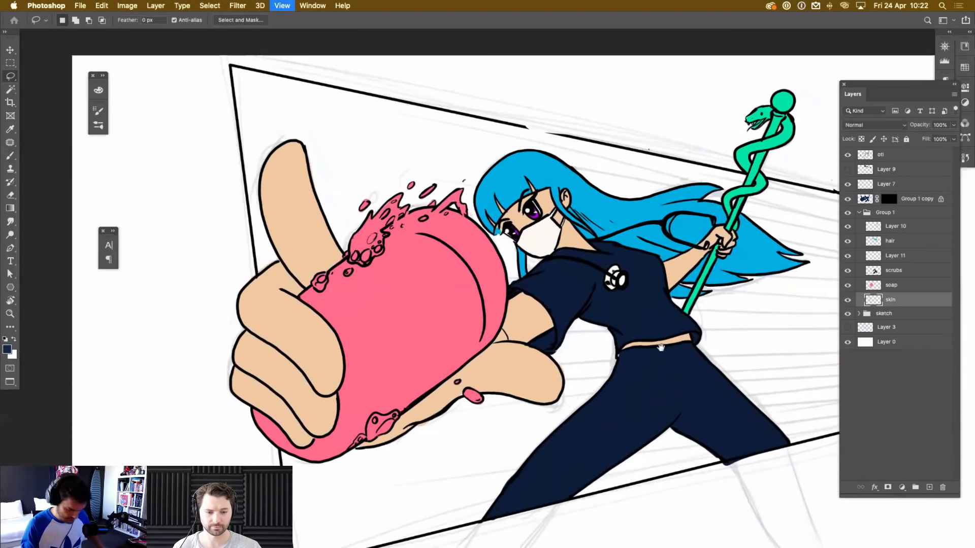
pyautogui.hscroll(8, 664, 328)
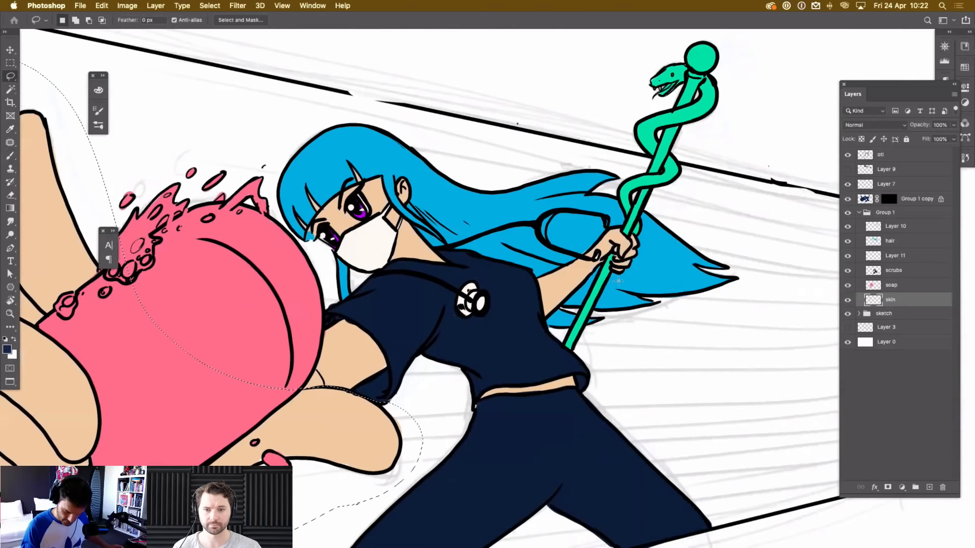
pyautogui.moveTo(648, 252)
pyautogui.mouseDown()
pyautogui.moveTo(644, 233)
pyautogui.moveTo(617, 219)
pyautogui.moveTo(566, 259)
pyautogui.mouseUp()
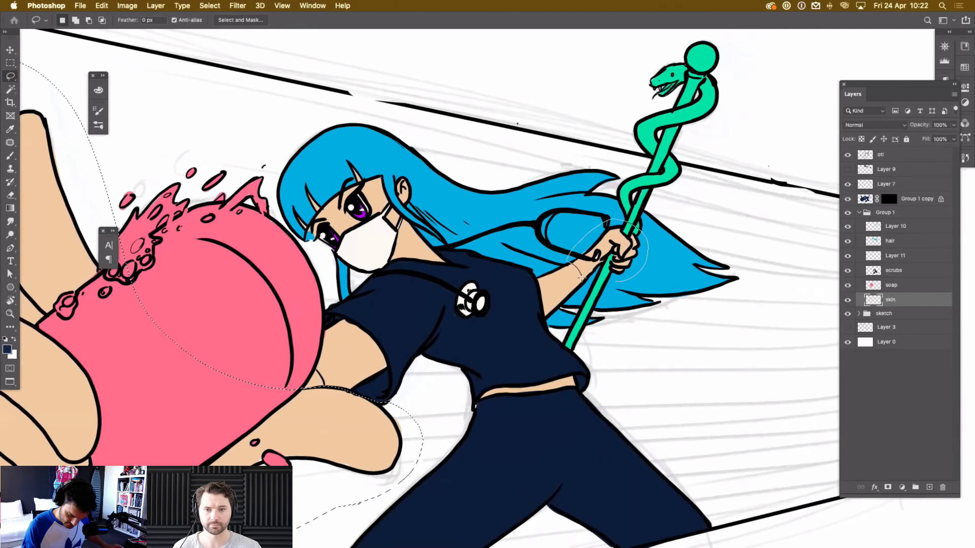
pyautogui.moveTo(594, 290); pyautogui.dragTo(595, 290)
pyautogui.press('super+x')
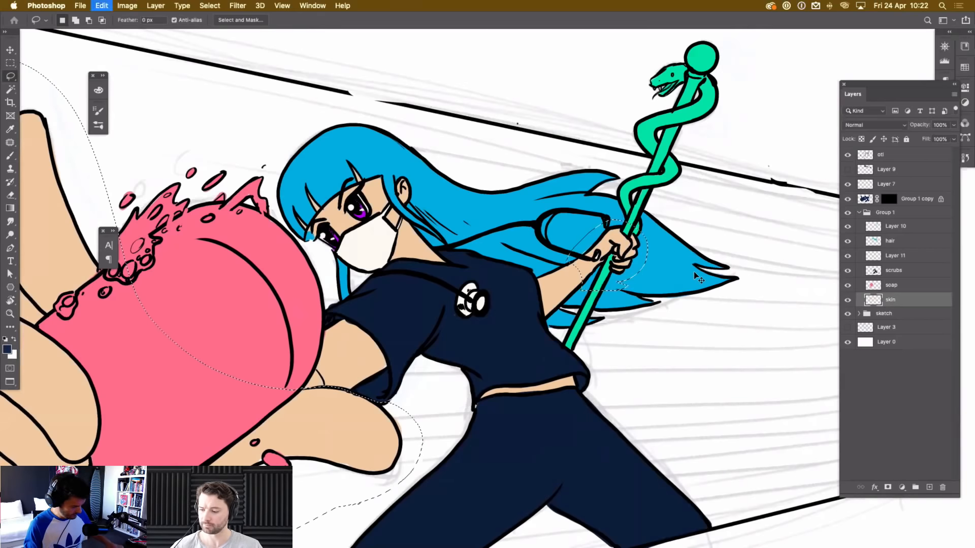
pyautogui.press('super+v')
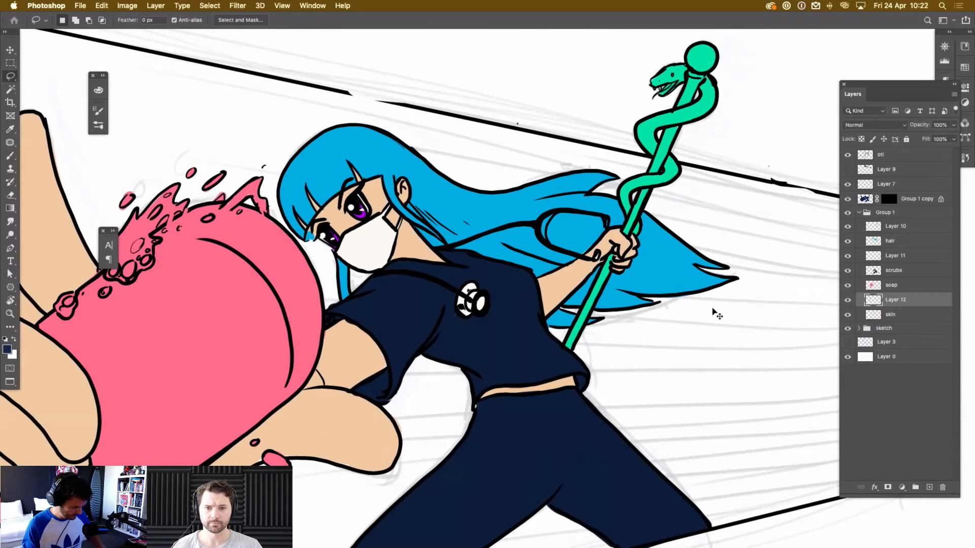
# Recolour the separated hands as mint-green gloves using Hue/Saturation with hue +89, saturation +75 and lightness +32.
pyautogui.press('super+0')
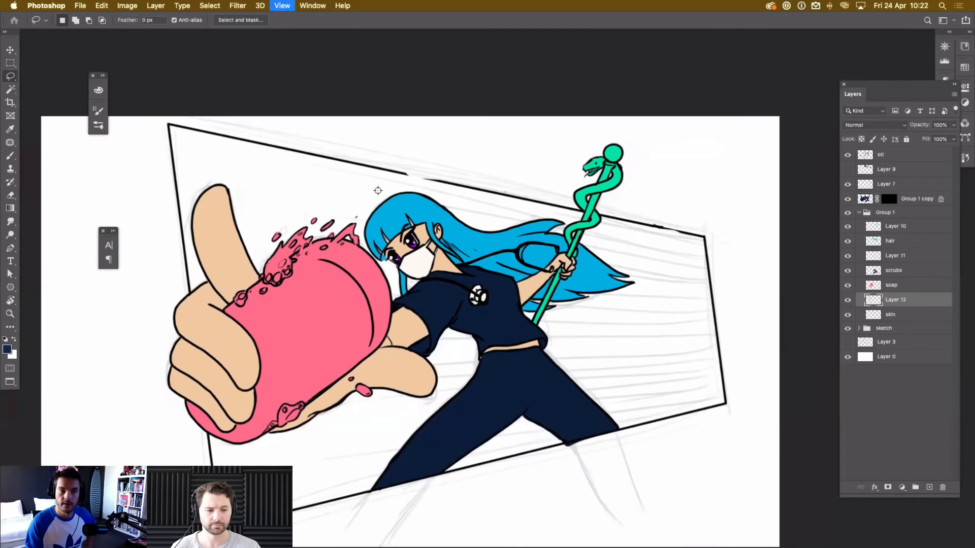
pyautogui.press('super+u')
pyautogui.moveTo(120, 110); pyautogui.dragTo(136, 112)
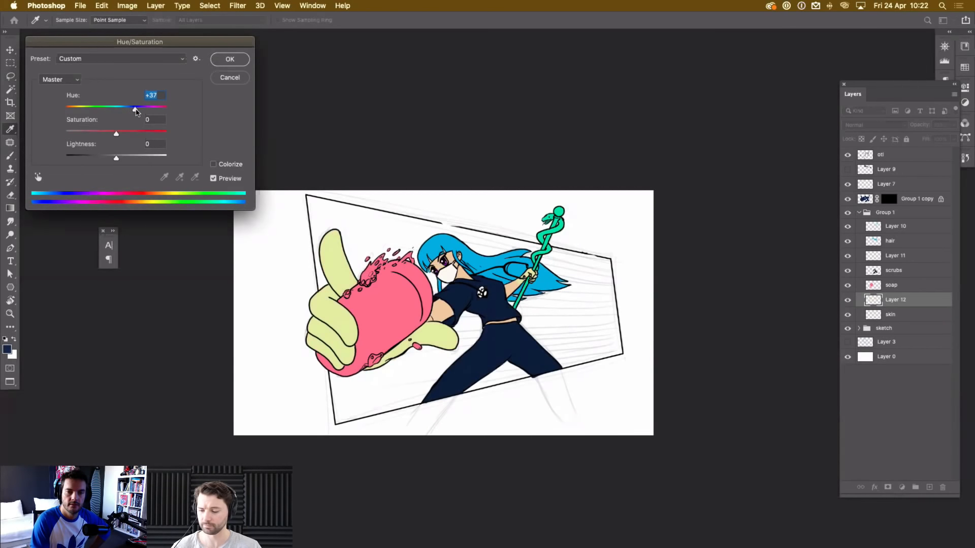
pyautogui.moveTo(116, 158); pyautogui.dragTo(148, 110)
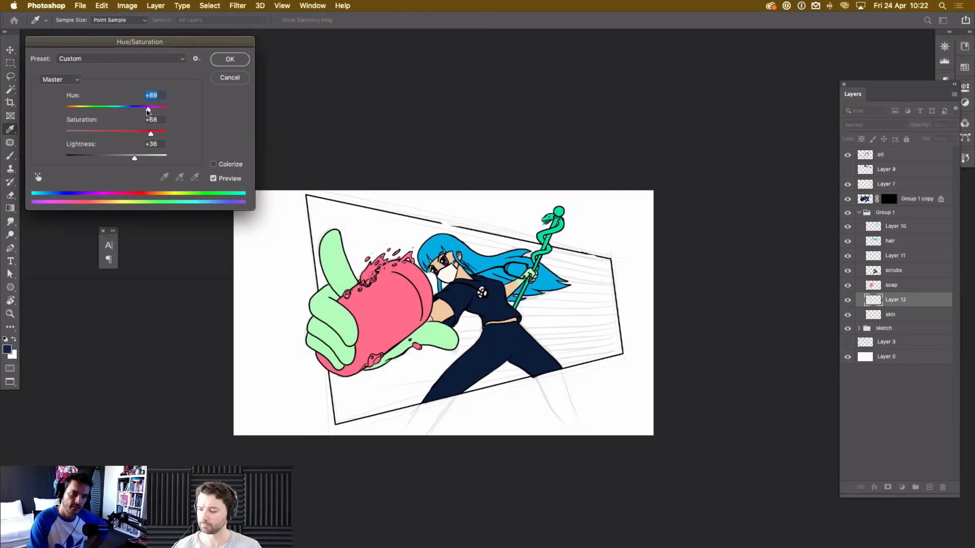
pyautogui.moveTo(151, 136); pyautogui.dragTo(132, 160)
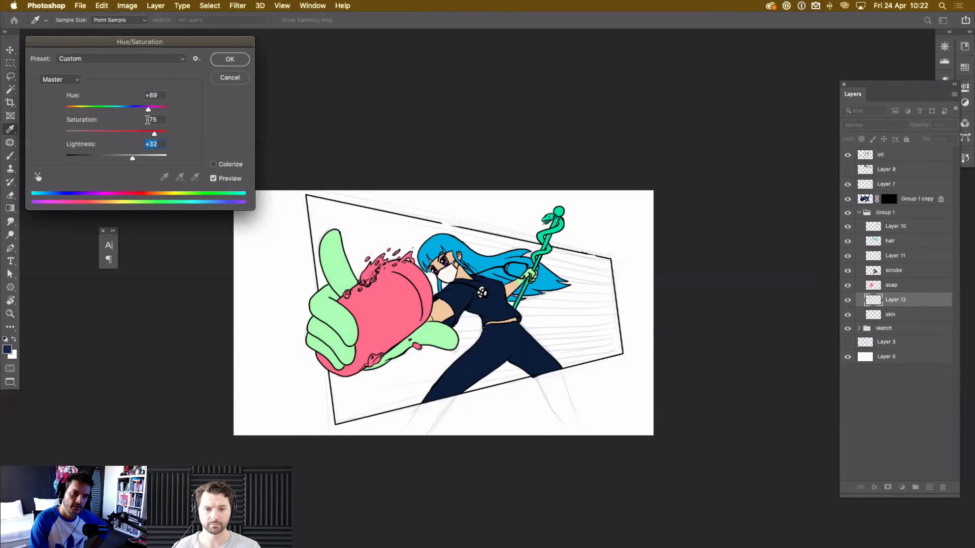
pyautogui.click(230, 60)
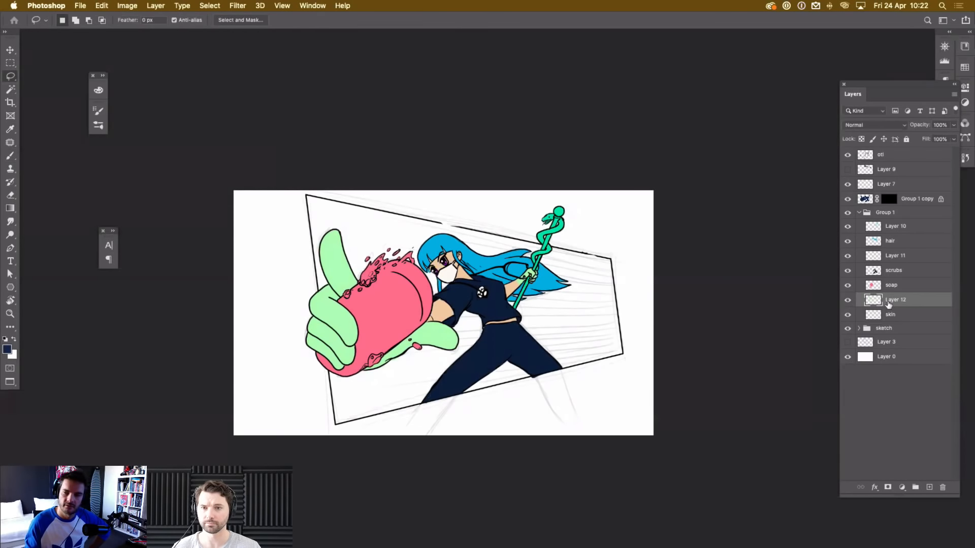
# Identify the staff's colour layer, Layer 10, and shift its hue by -101 to turn the snake staff yellow.
pyautogui.click(848, 226)
pyautogui.click(847, 227)
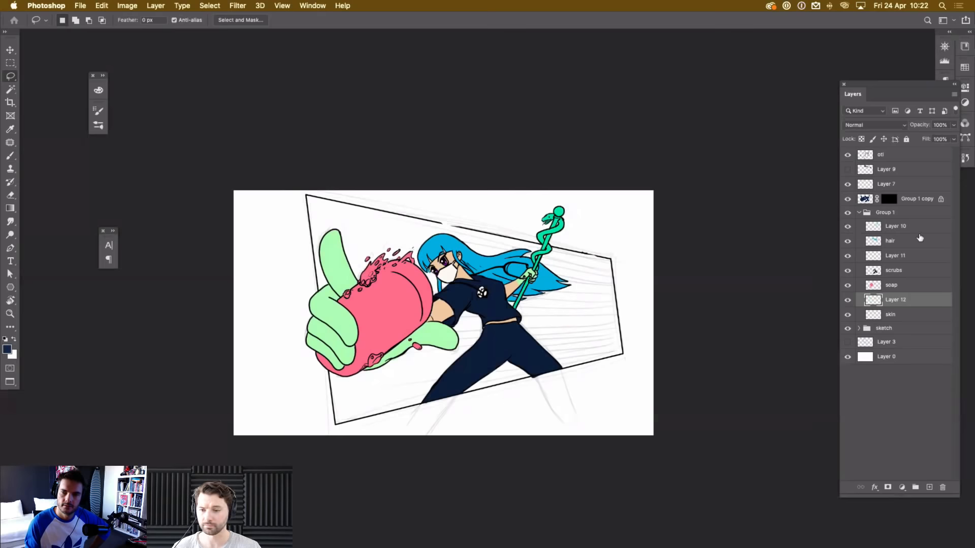
pyautogui.click(908, 228)
pyautogui.press('super+u')
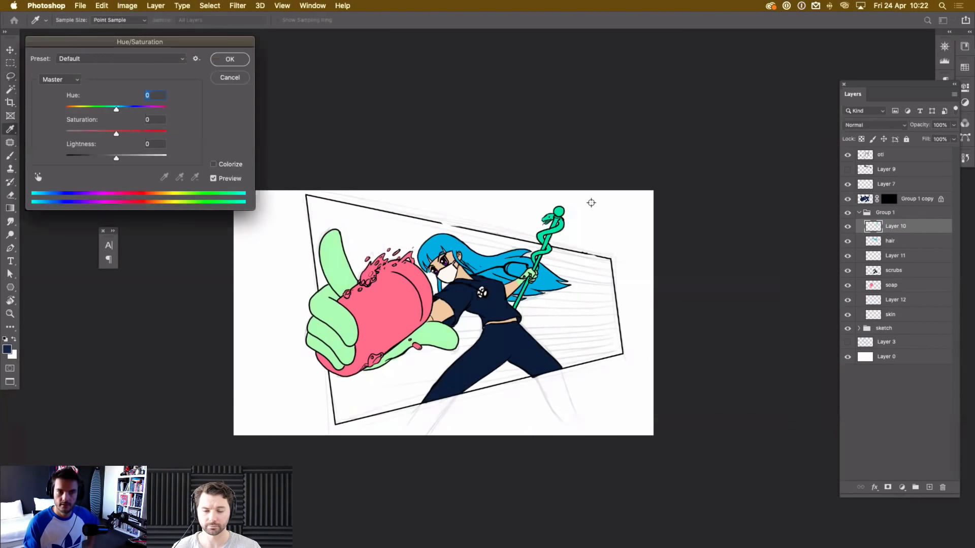
pyautogui.moveTo(116, 109); pyautogui.dragTo(82, 111)
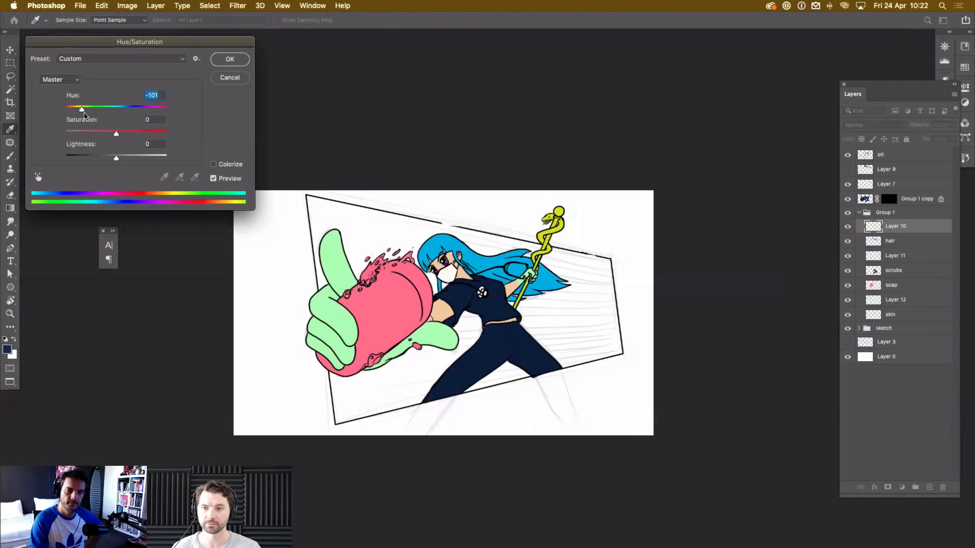
pyautogui.click(228, 59)
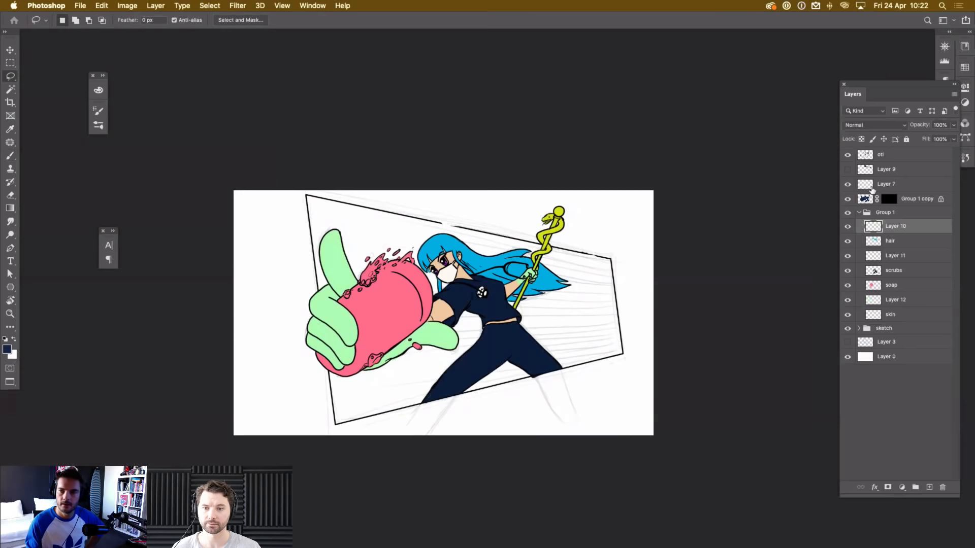
# Inspect the otl line art around the rear arm, stethoscope and staff hand with the Brush tool ready.
pyautogui.click(891, 158)
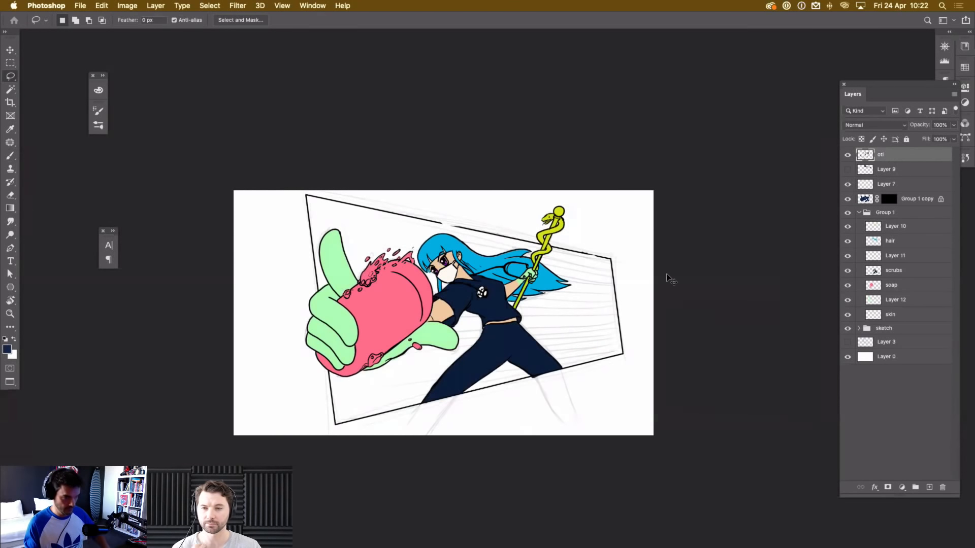
pyautogui.press('super+equal')
pyautogui.press('super+equal')
pyautogui.press('super+equal')
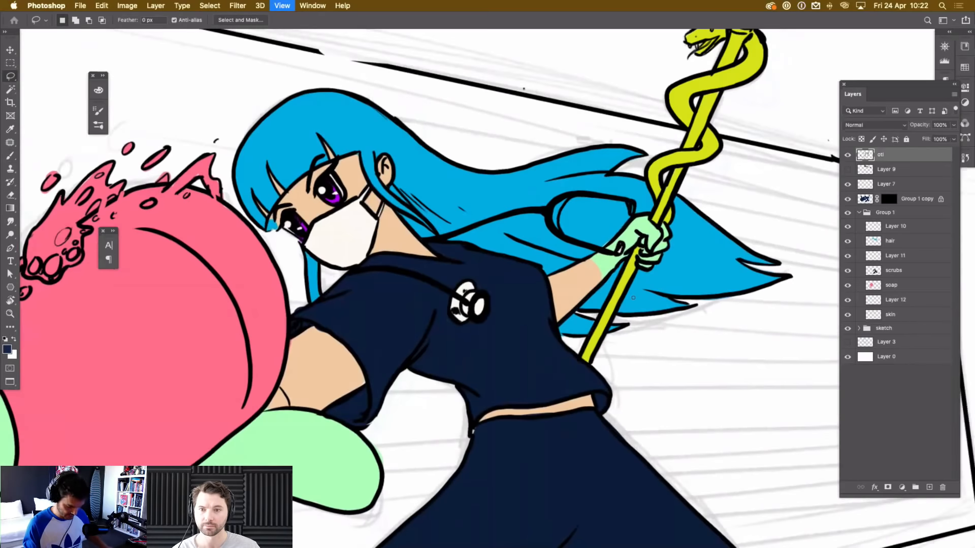
pyautogui.press('super+equal')
pyautogui.press('b')
pyautogui.press('super+equal')
pyautogui.press('super+equal')
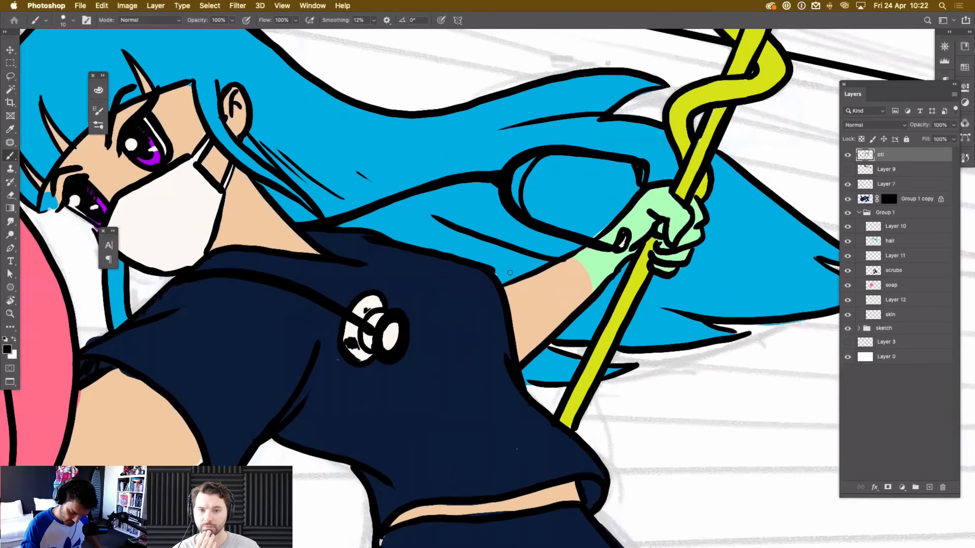
pyautogui.hscroll(3, 510, 273)
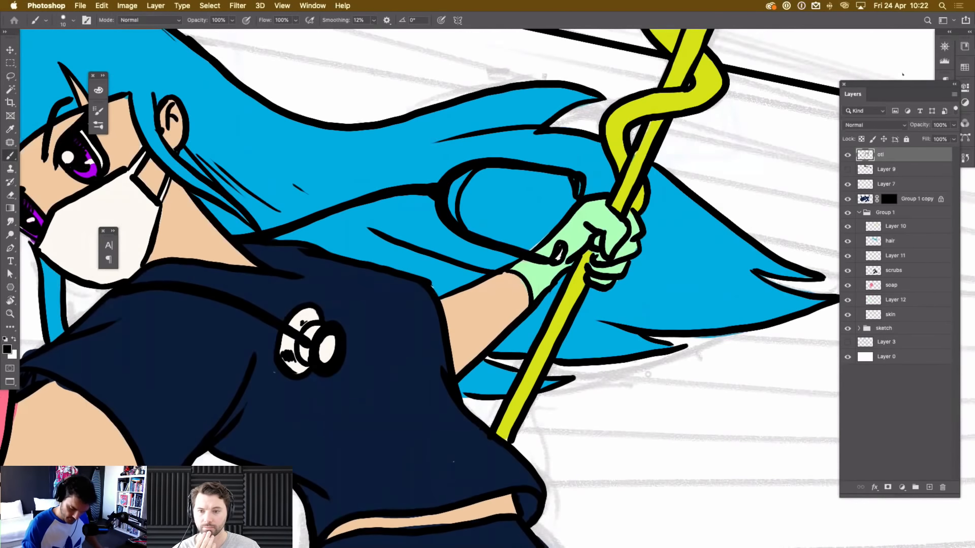
pyautogui.press('super+minus')
pyautogui.press('super+minus')
pyautogui.press('super+minus')
pyautogui.press('super+minus')
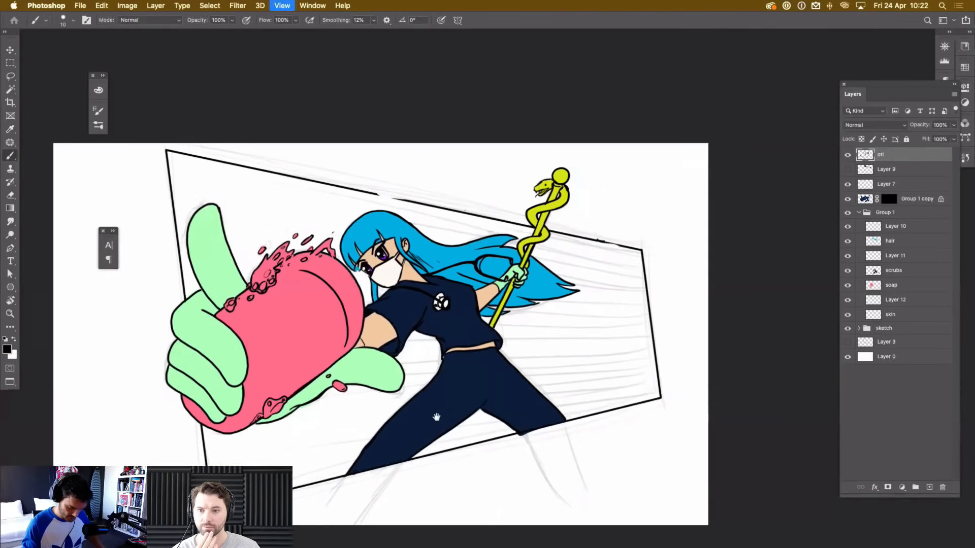
# Sample the gloves' mint green and paint the skin-coloured patch at the front wrist with it on Layer 12.
pyautogui.press('super+equal')
pyautogui.press('super+equal')
pyautogui.moveTo(437, 417); pyautogui.dragTo(580, 337)
pyautogui.keyDown('alt'); pyautogui.click(426, 399); pyautogui.keyUp('alt')
pyautogui.press('super+z')
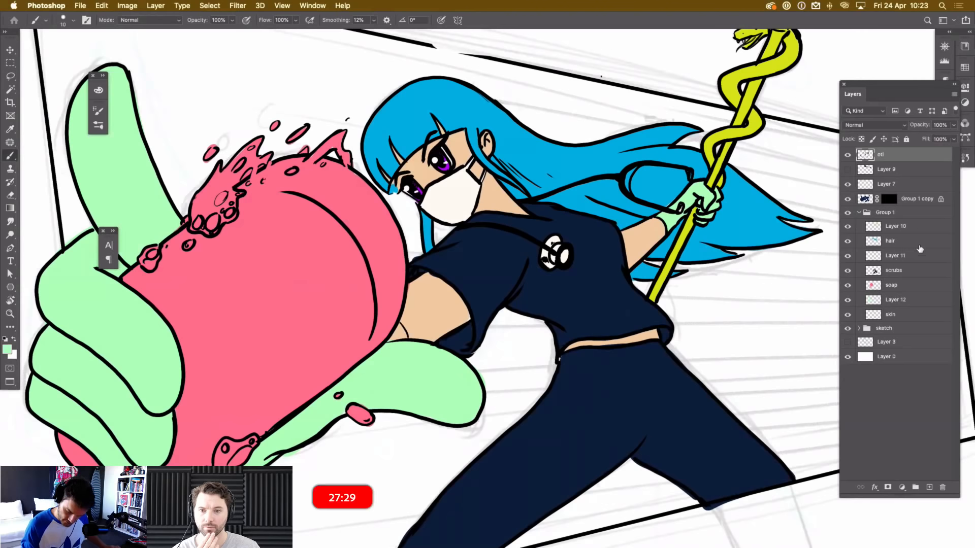
pyautogui.click(847, 256)
pyautogui.click(848, 256)
pyautogui.click(848, 255)
pyautogui.click(848, 256)
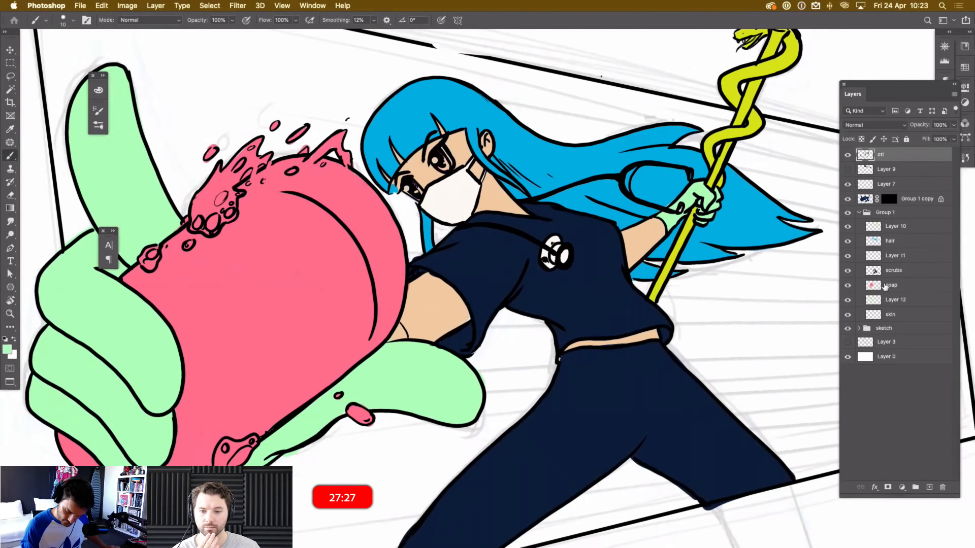
pyautogui.click(906, 300)
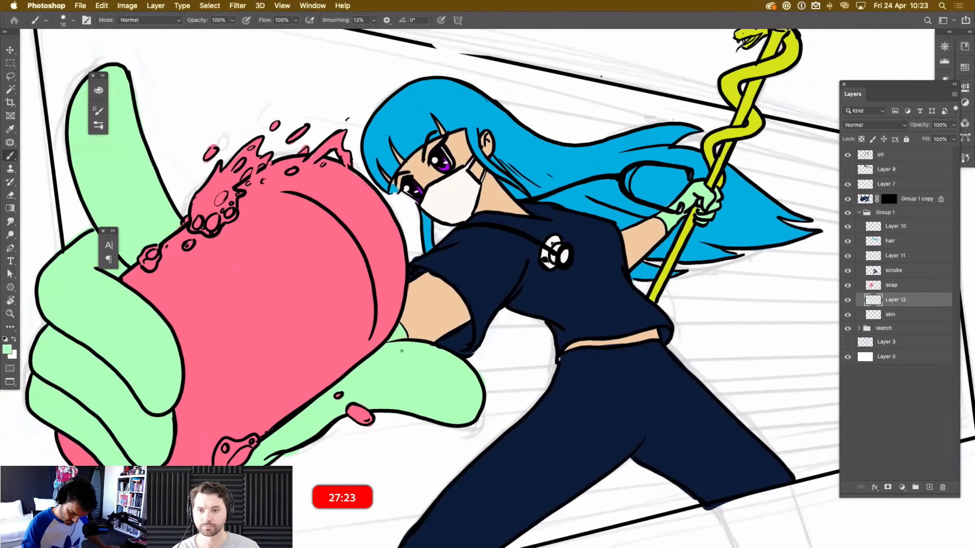
pyautogui.press('super+minus')
pyautogui.press('super+minus')
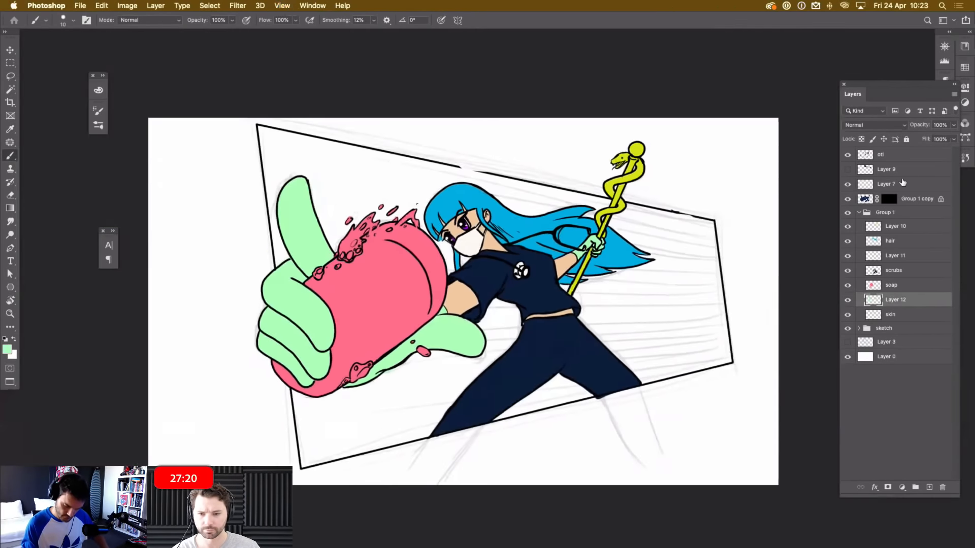
# Make the otl line-art layer active and reset the brush colours to default black and white.
pyautogui.press('super+plus')
pyautogui.click(891, 157)
pyautogui.press('super+plus')
pyautogui.press('super+plus')
pyautogui.press('super+plus')
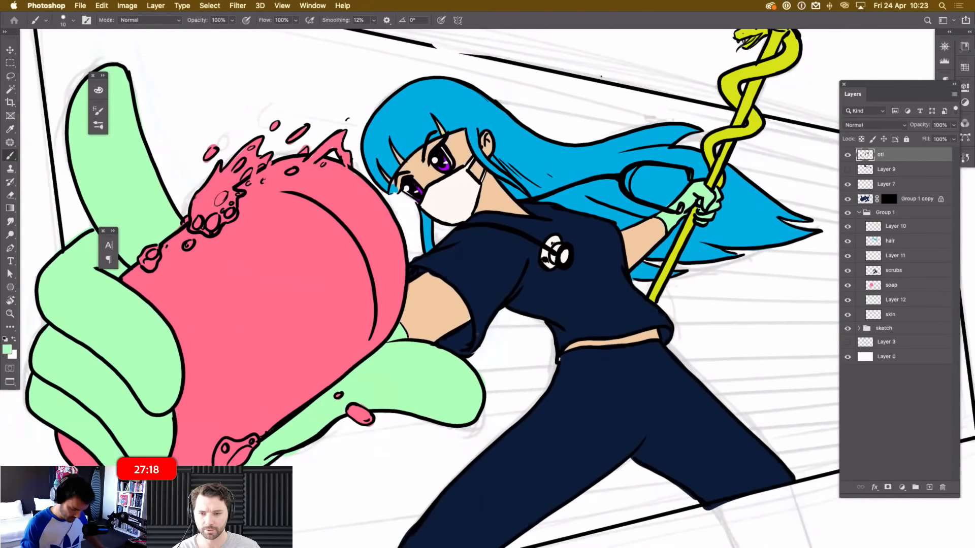
pyautogui.press('d')
pyautogui.moveTo(478, 333); pyautogui.dragTo(675, 358)
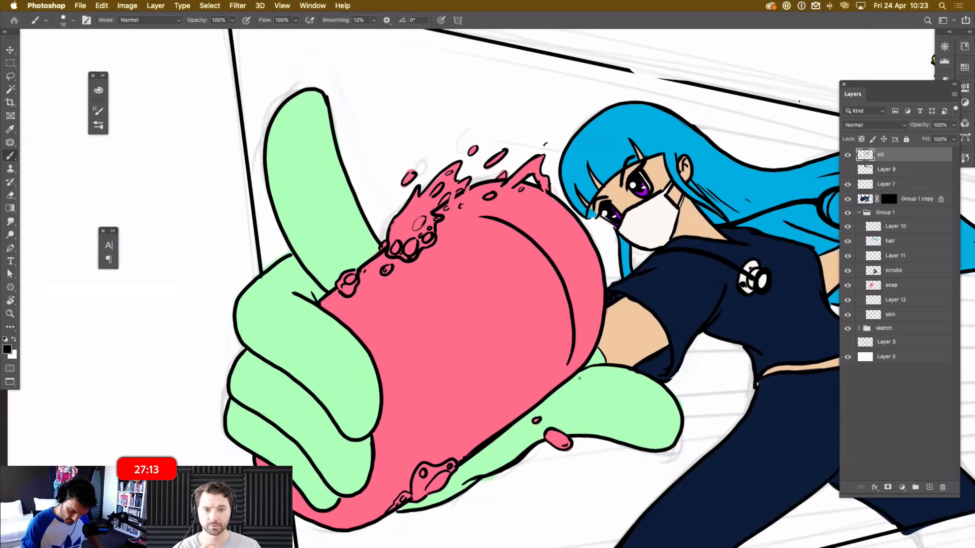
# Try a short black crease line at the base of the raised thumb.
pyautogui.moveTo(362, 266); pyautogui.dragTo(356, 228)
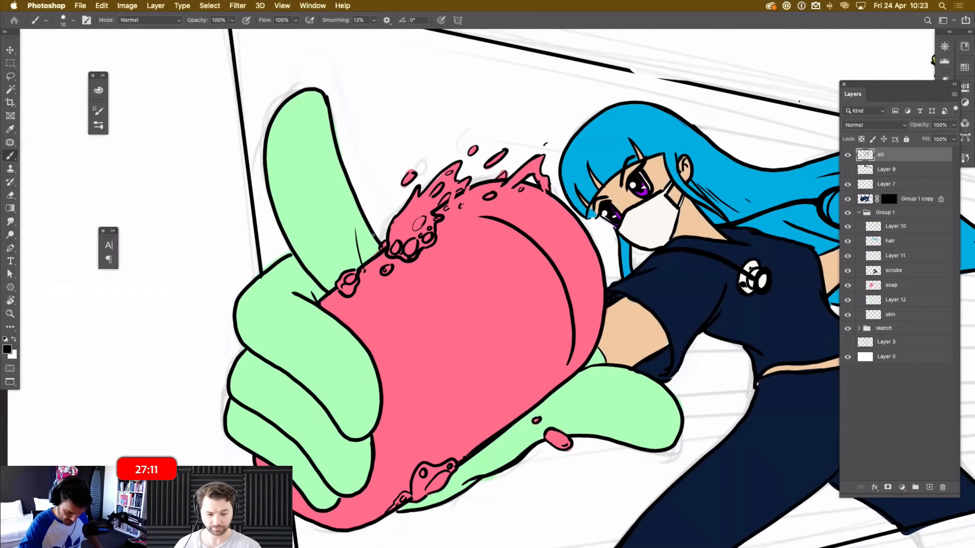
pyautogui.press('super+z')
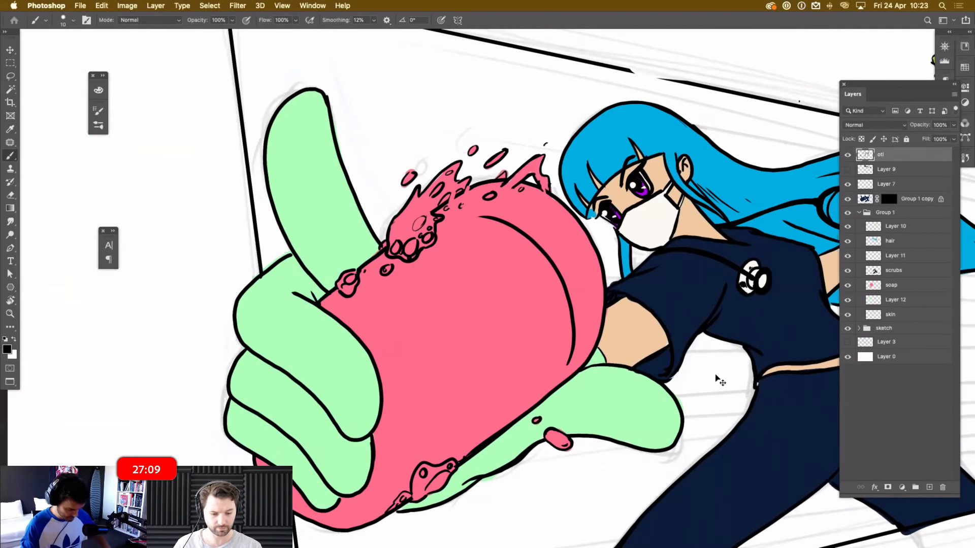
pyautogui.press('super+minus')
pyautogui.press('super+minus')
pyautogui.press('super+minus')
pyautogui.press('super+plus')
pyautogui.press('super+plus')
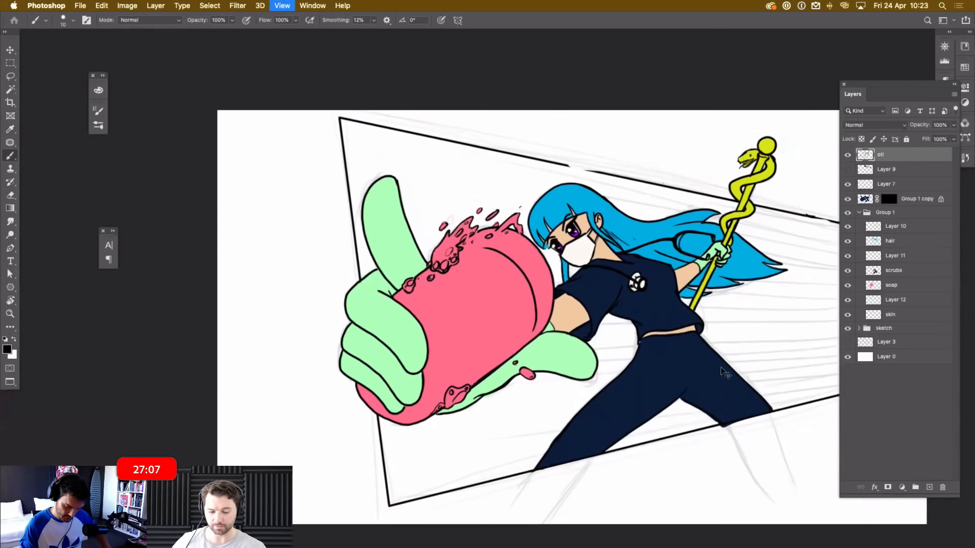
# Ink a black cuff line across the wrist of the staff-holding glove on the otl layer.
pyautogui.press('super+plus')
pyautogui.moveTo(668, 353); pyautogui.dragTo(240, 423)
pyautogui.moveTo(536, 298); pyautogui.dragTo(553, 321)
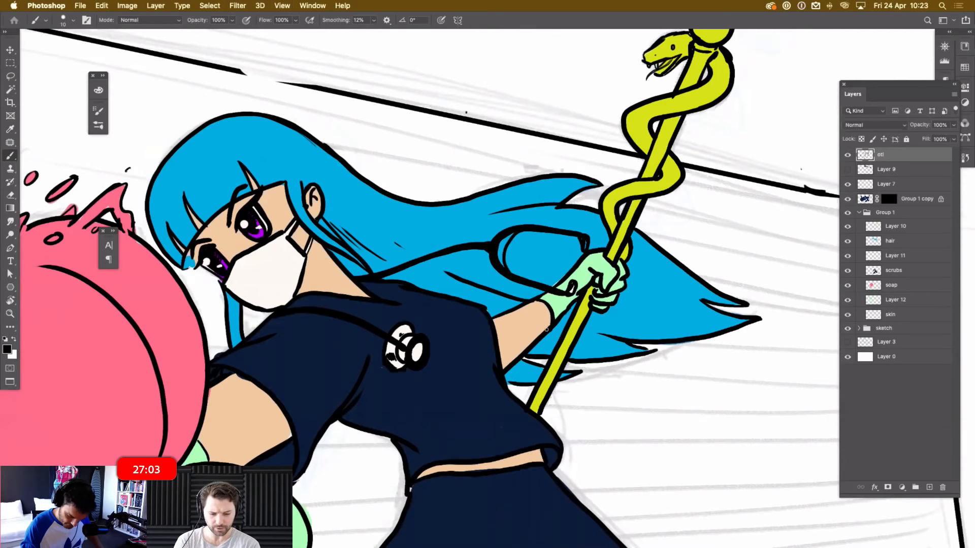
pyautogui.press('super+minus')
pyautogui.press('super+minus')
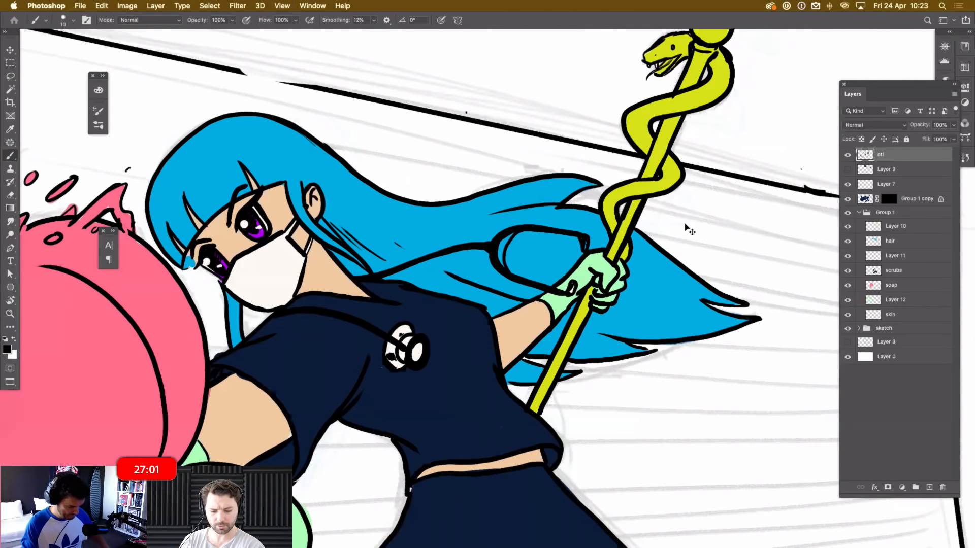
pyautogui.press('super+minus')
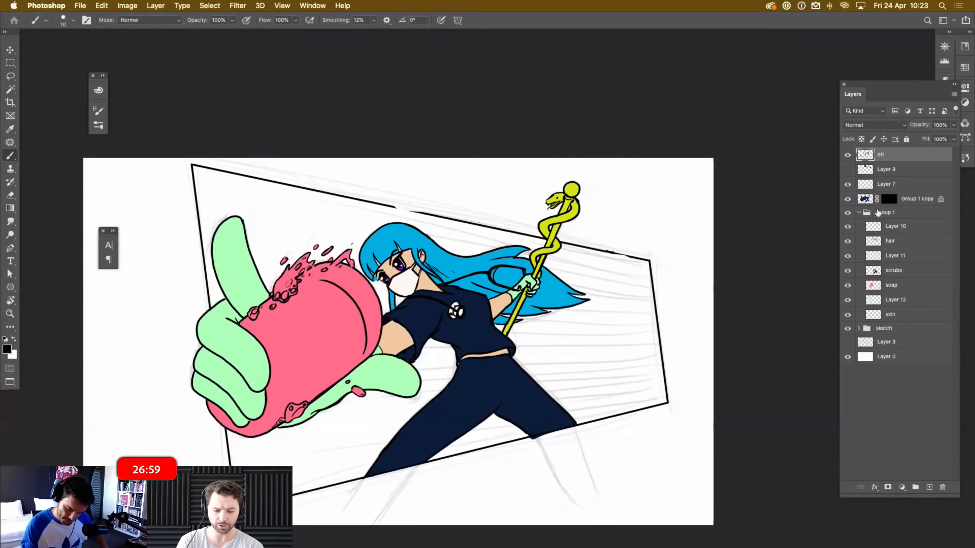
# Collapse Group 1, then save the document with the Group 1 copy shadow layer selected.
pyautogui.click(859, 212)
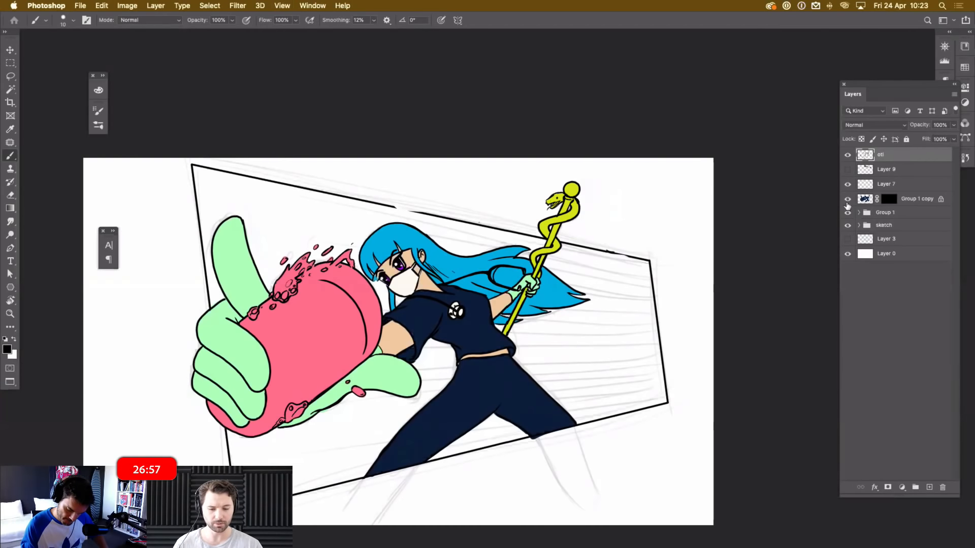
pyautogui.click(919, 201)
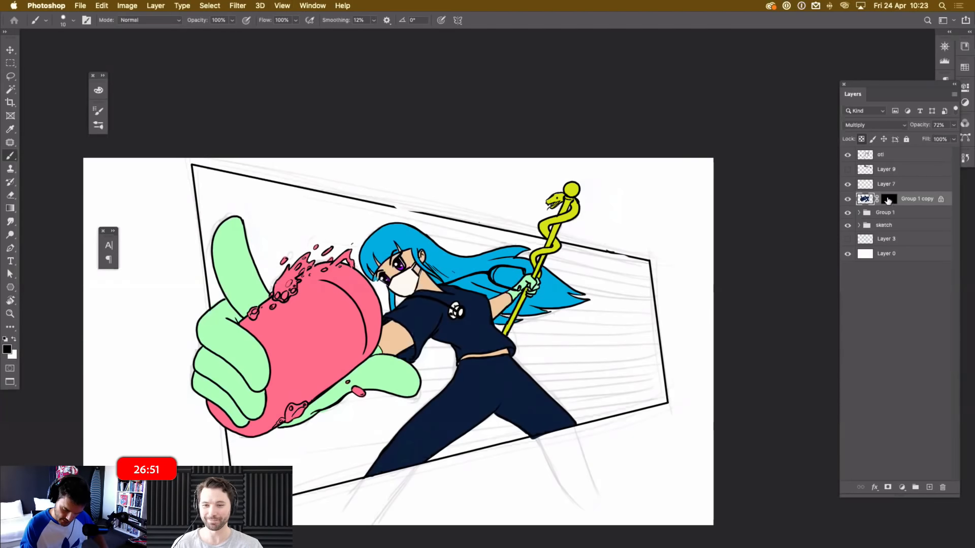
pyautogui.press('super+s')
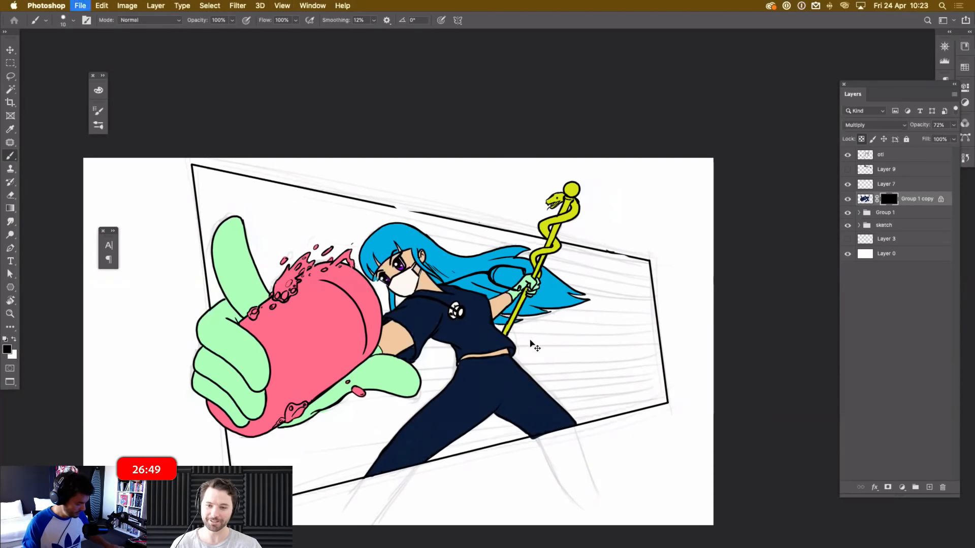
# Add an empty layer directly above Layer 0 and briefly show Layer 9 to check the katakana lettering.
pyautogui.press('super+minus')
pyautogui.click(902, 246)
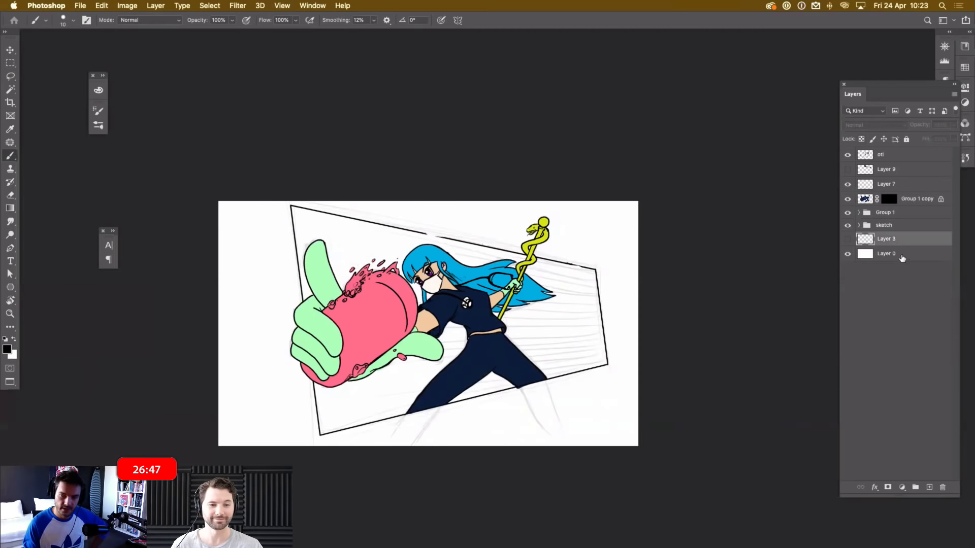
pyautogui.click(896, 255)
pyautogui.click(929, 487)
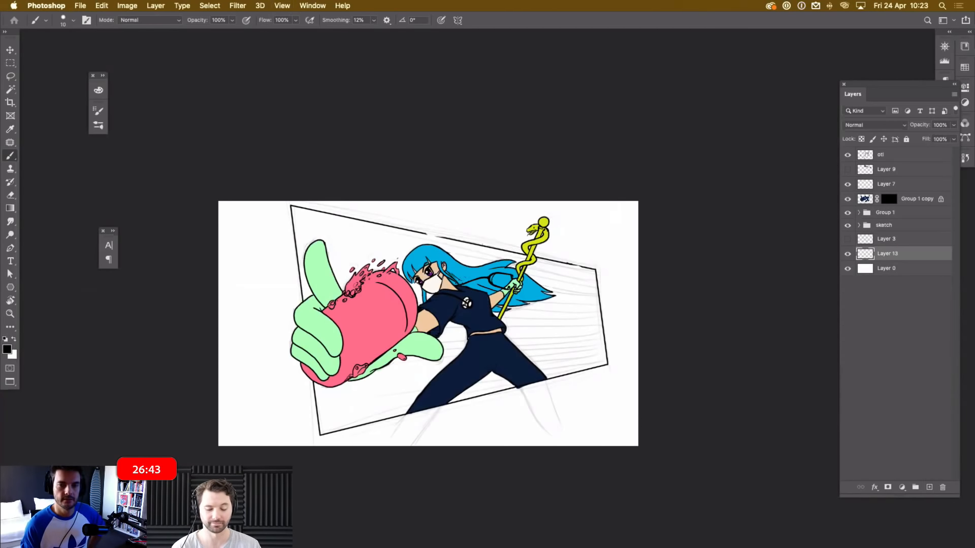
pyautogui.moveTo(848, 183); pyautogui.dragTo(849, 175)
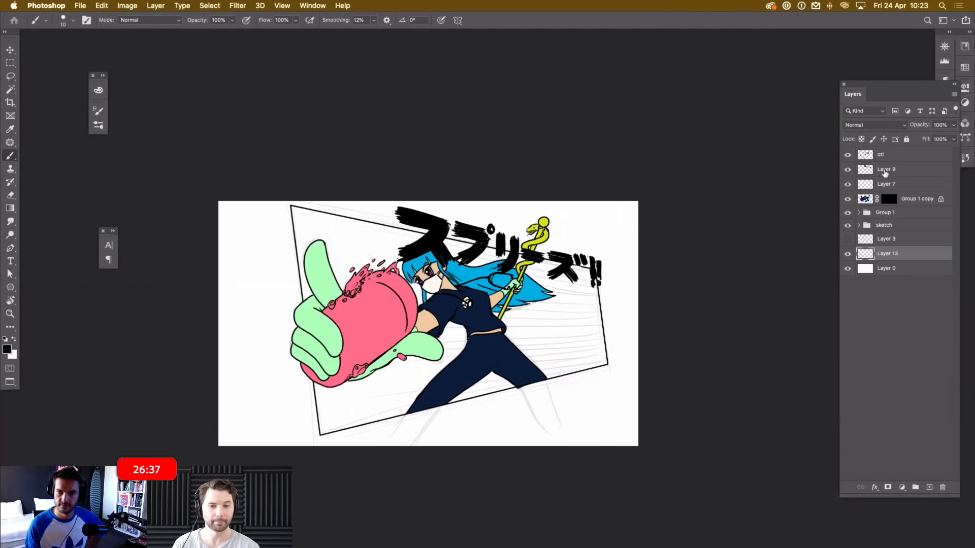
pyautogui.click(847, 169)
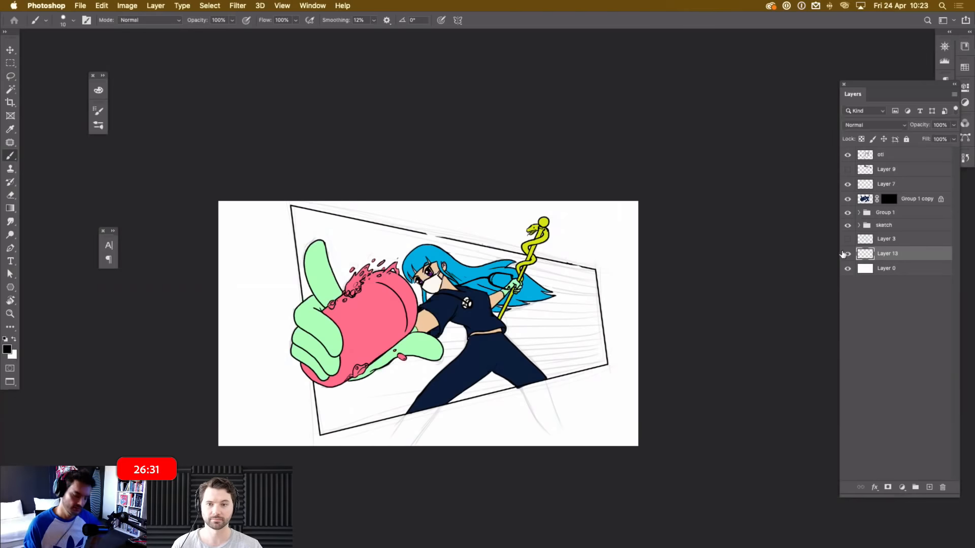
# Choose a medium blue foreground colour and fill Layer 13 with it as the background.
pyautogui.press('super+plus')
pyautogui.moveTo(590, 332)
pyautogui.mouseDown()
pyautogui.moveTo(674, 279)
pyautogui.moveTo(670, 288)
pyautogui.mouseUp()
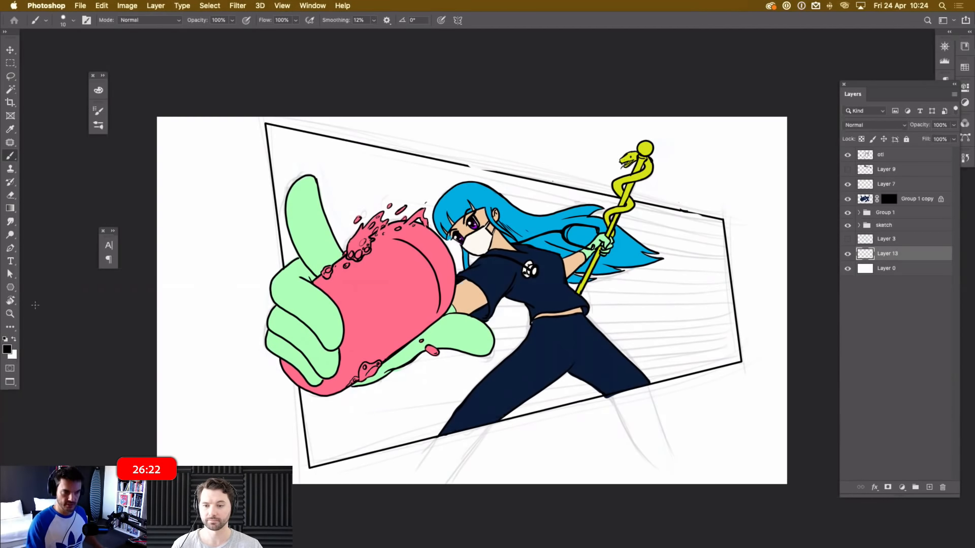
pyautogui.click(7, 349)
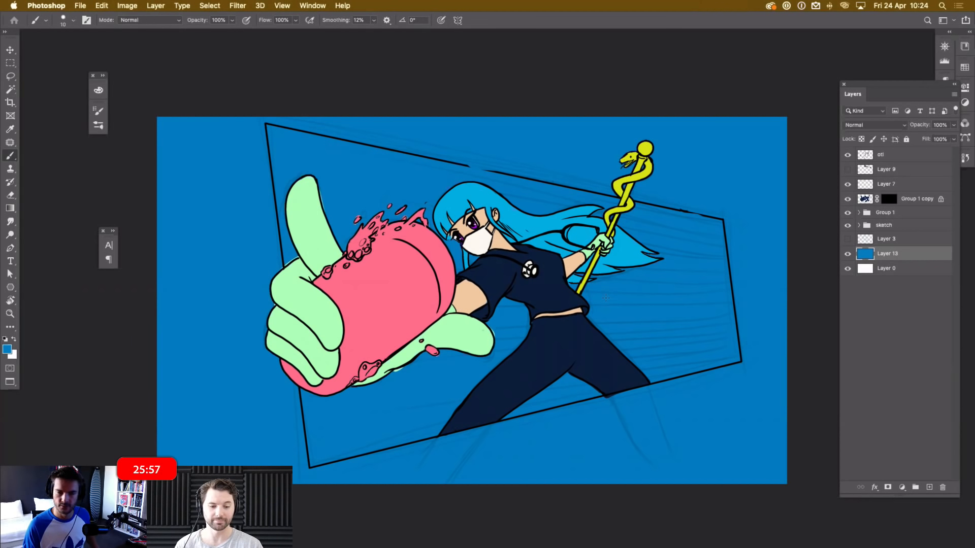
# Check the hair layer in Group 1 against the blue background by toggling its visibility.
pyautogui.click(857, 214)
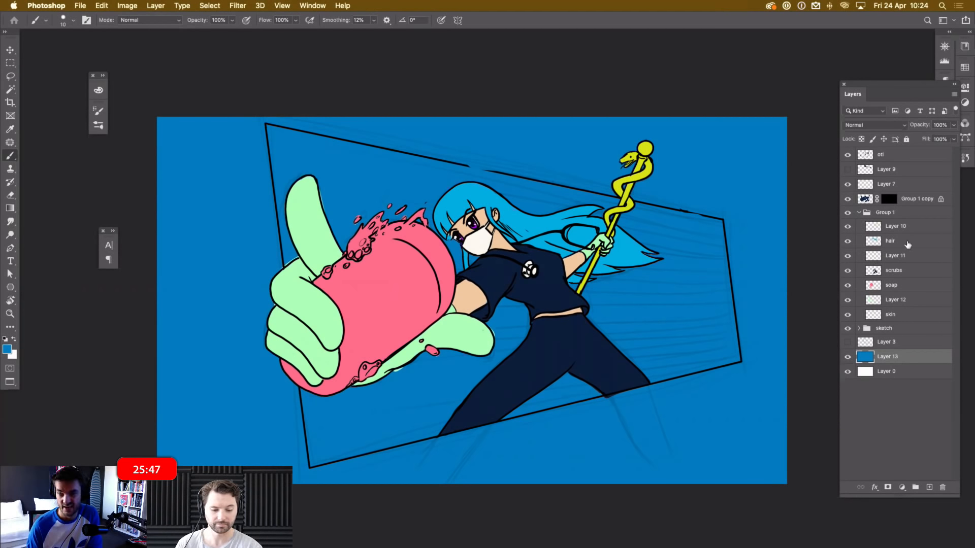
pyautogui.click(890, 243)
pyautogui.click(848, 242)
pyautogui.click(848, 242)
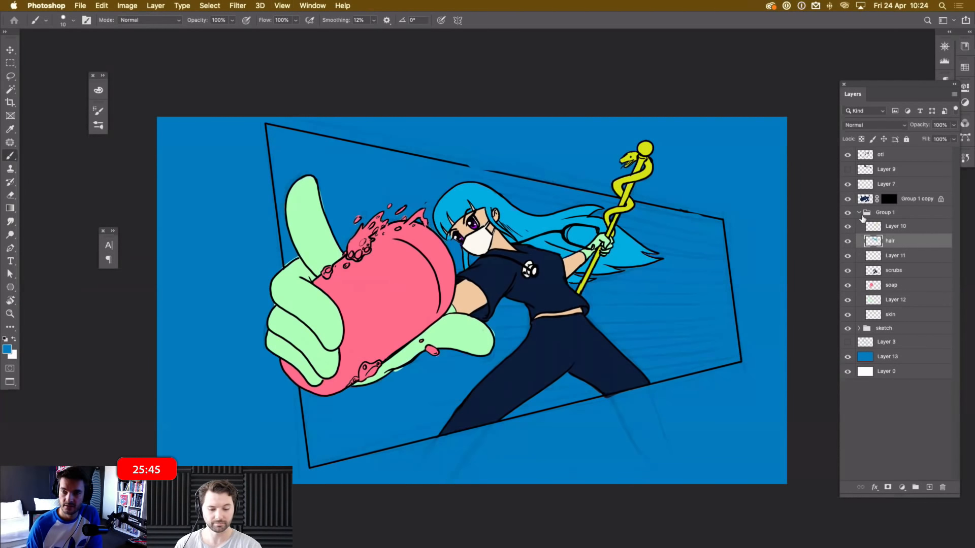
pyautogui.click(859, 214)
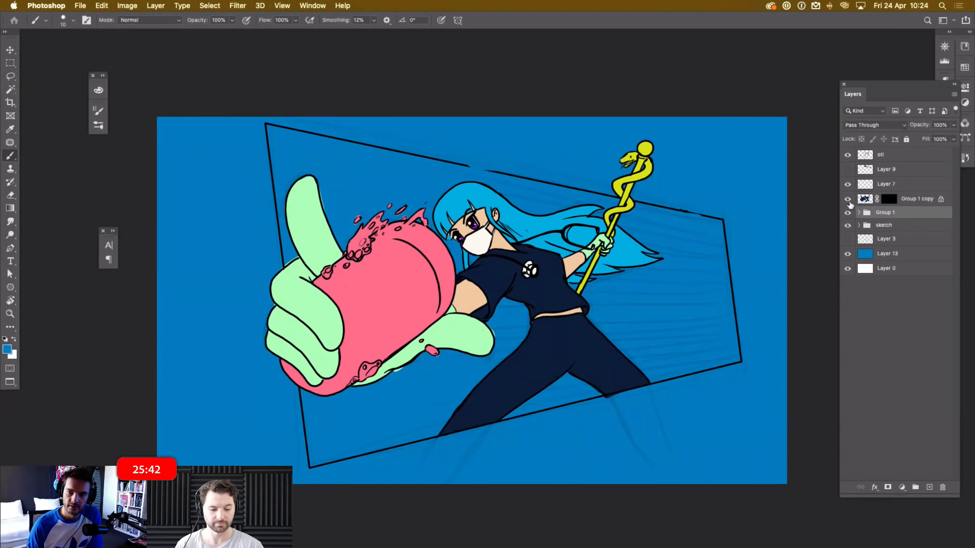
# Paint white on the Group 1 copy mask with a 70 px brush to reveal shadows along the front glove's thumb and fingers.
pyautogui.click(889, 199)
pyautogui.press('super+equal')
pyautogui.press('super+equal')
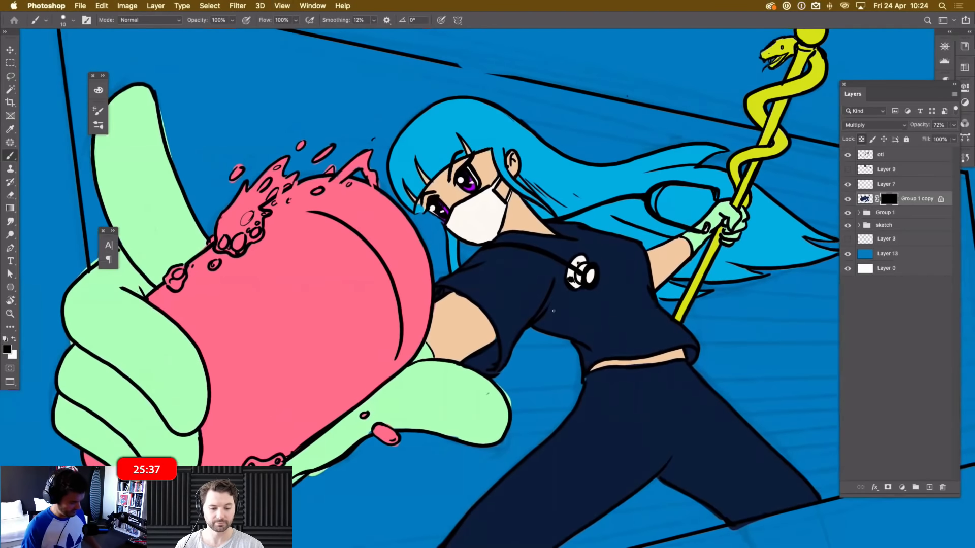
pyautogui.press('super+minus')
pyautogui.press('super+minus')
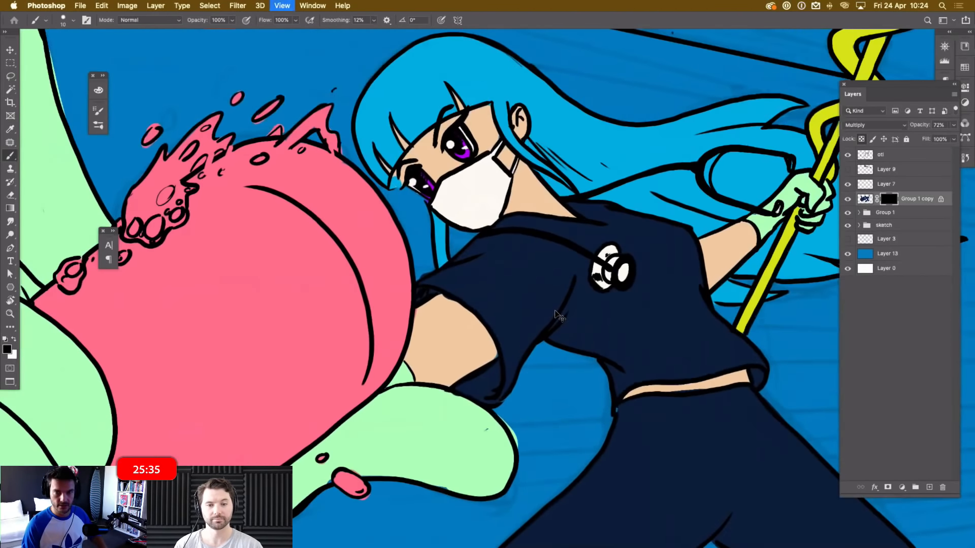
pyautogui.press(']')
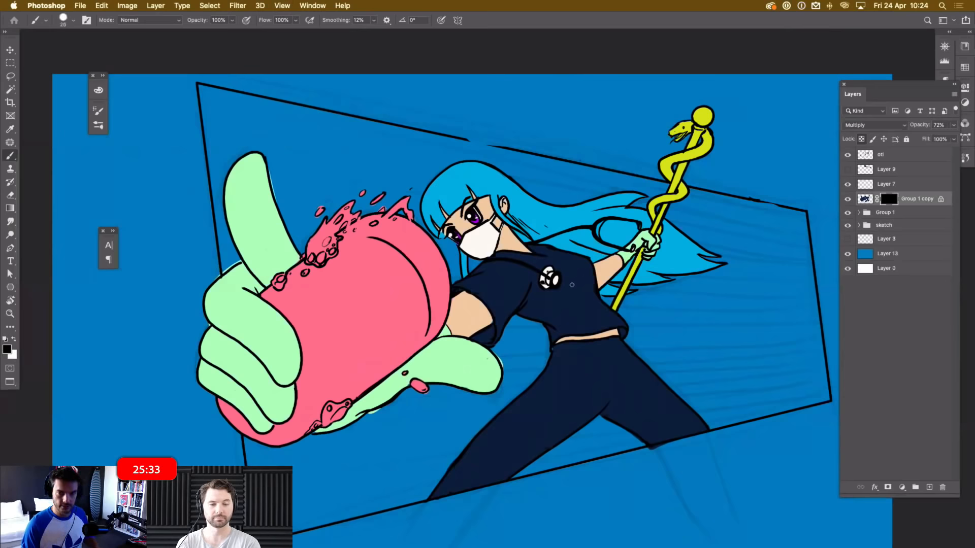
pyautogui.press('x')
pyautogui.scroll(-1, 445, 303)
pyautogui.hscroll(-1, 446, 303)
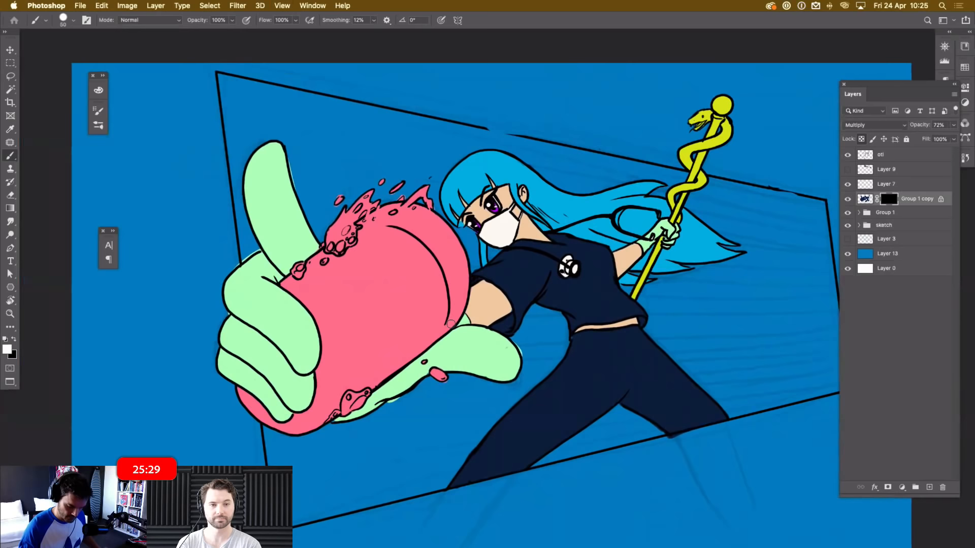
pyautogui.moveTo(281, 144)
pyautogui.mouseDown()
pyautogui.moveTo(319, 248)
pyautogui.moveTo(294, 215)
pyautogui.moveTo(275, 130)
pyautogui.moveTo(280, 192)
pyautogui.moveTo(310, 254)
pyautogui.mouseUp()
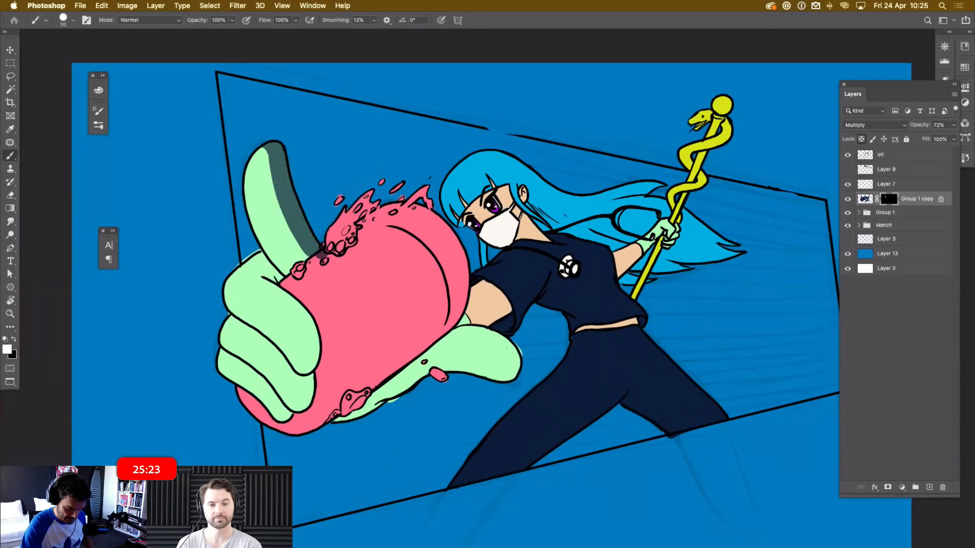
pyautogui.moveTo(270, 274)
pyautogui.mouseDown()
pyautogui.moveTo(269, 289)
pyautogui.moveTo(312, 348)
pyautogui.moveTo(314, 375)
pyautogui.mouseUp()
pyautogui.moveTo(280, 278)
pyautogui.mouseDown()
pyautogui.moveTo(322, 329)
pyautogui.moveTo(319, 364)
pyautogui.moveTo(300, 376)
pyautogui.moveTo(324, 378)
pyautogui.moveTo(316, 372)
pyautogui.moveTo(321, 388)
pyautogui.moveTo(305, 406)
pyautogui.moveTo(309, 376)
pyautogui.moveTo(288, 419)
pyautogui.moveTo(274, 392)
pyautogui.moveTo(288, 408)
pyautogui.mouseUp()
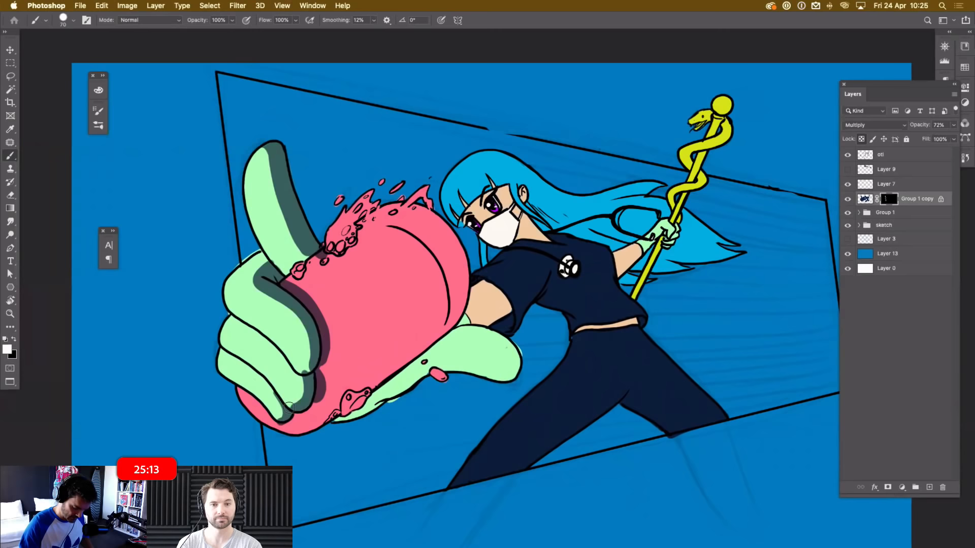
# Reveal mask shadows on the pink soap's rear rim and lower edge, the front forearm, and the glove part beneath the soap.
pyautogui.moveTo(447, 327)
pyautogui.mouseDown()
pyautogui.moveTo(449, 269)
pyautogui.moveTo(427, 246)
pyautogui.moveTo(358, 223)
pyautogui.moveTo(391, 204)
pyautogui.moveTo(425, 215)
pyautogui.moveTo(454, 248)
pyautogui.moveTo(456, 316)
pyautogui.moveTo(463, 280)
pyautogui.moveTo(450, 235)
pyautogui.moveTo(439, 248)
pyautogui.moveTo(412, 215)
pyautogui.moveTo(435, 240)
pyautogui.moveTo(424, 221)
pyautogui.moveTo(449, 229)
pyautogui.mouseUp()
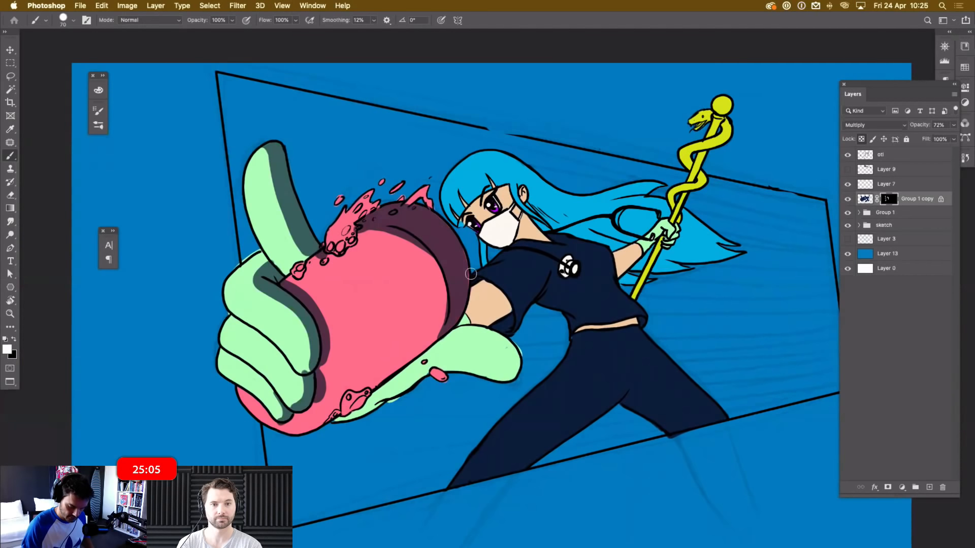
pyautogui.moveTo(462, 289)
pyautogui.mouseDown()
pyautogui.moveTo(450, 318)
pyautogui.moveTo(375, 385)
pyautogui.mouseUp()
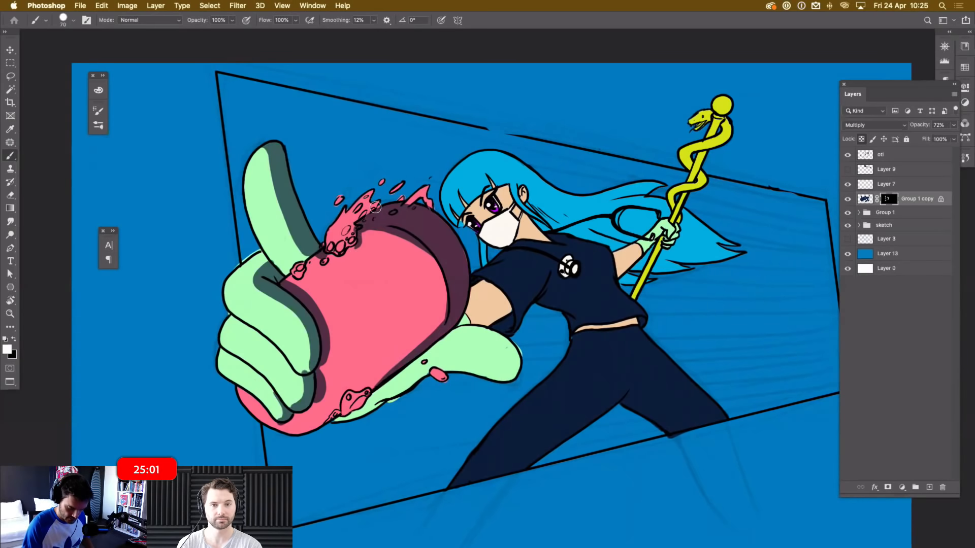
pyautogui.moveTo(493, 323)
pyautogui.mouseDown()
pyautogui.moveTo(467, 320)
pyautogui.moveTo(506, 302)
pyautogui.mouseUp()
pyautogui.moveTo(440, 339)
pyautogui.mouseDown()
pyautogui.moveTo(505, 343)
pyautogui.moveTo(518, 365)
pyautogui.moveTo(466, 332)
pyautogui.moveTo(482, 333)
pyautogui.moveTo(468, 333)
pyautogui.moveTo(514, 361)
pyautogui.moveTo(512, 376)
pyautogui.moveTo(476, 337)
pyautogui.moveTo(438, 341)
pyautogui.mouseUp()
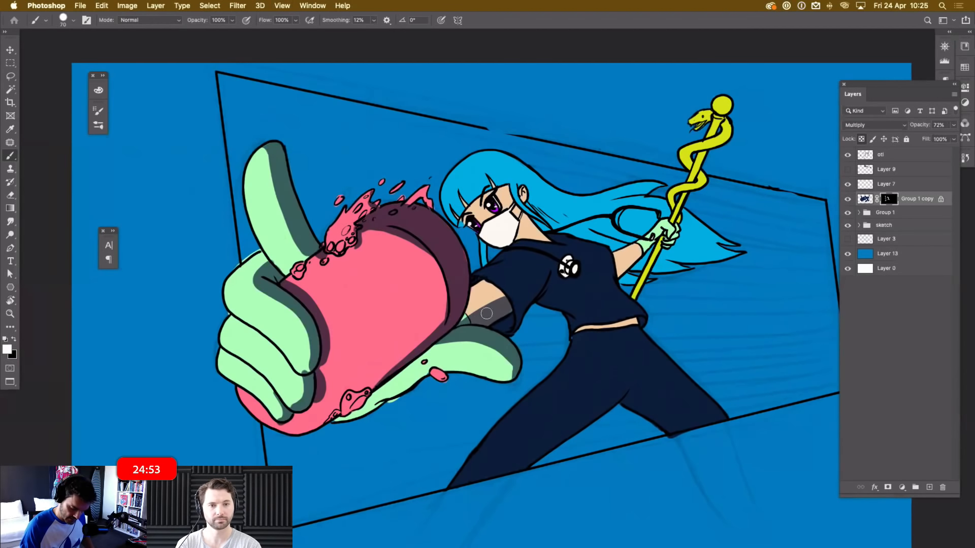
pyautogui.moveTo(480, 281); pyautogui.dragTo(521, 318)
# Reveal mask shadows over the hair, face, neck, face mask and rear arm, leaving the front fringe and hair beyond the staff lit.
pyautogui.press('super+equal')
pyautogui.press('super+equal')
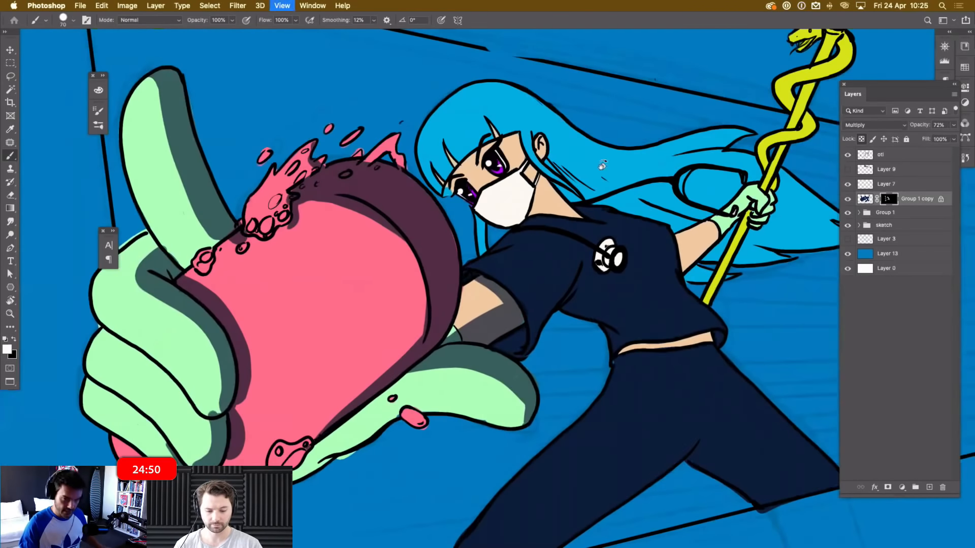
pyautogui.press('r')
pyautogui.moveTo(575, 308); pyautogui.dragTo(539, 357)
pyautogui.moveTo(565, 233)
pyautogui.mouseDown()
pyautogui.moveTo(531, 306)
pyautogui.moveTo(520, 265)
pyautogui.moveTo(528, 183)
pyautogui.moveTo(568, 176)
pyautogui.moveTo(583, 244)
pyautogui.moveTo(553, 203)
pyautogui.moveTo(533, 214)
pyautogui.moveTo(549, 268)
pyautogui.moveTo(531, 287)
pyautogui.moveTo(533, 315)
pyautogui.moveTo(562, 342)
pyautogui.moveTo(561, 262)
pyautogui.moveTo(552, 312)
pyautogui.moveTo(575, 211)
pyautogui.moveTo(634, 335)
pyautogui.moveTo(574, 296)
pyautogui.moveTo(617, 379)
pyautogui.moveTo(558, 259)
pyautogui.moveTo(621, 270)
pyautogui.mouseUp()
pyautogui.press('Escape')
pyautogui.moveTo(618, 223)
pyautogui.mouseDown()
pyautogui.moveTo(748, 193)
pyautogui.moveTo(633, 248)
pyautogui.moveTo(739, 217)
pyautogui.moveTo(656, 270)
pyautogui.moveTo(703, 269)
pyautogui.moveTo(655, 283)
pyautogui.moveTo(701, 274)
pyautogui.moveTo(673, 291)
pyautogui.moveTo(760, 236)
pyautogui.moveTo(749, 229)
pyautogui.moveTo(684, 273)
pyautogui.moveTo(696, 252)
pyautogui.mouseUp()
pyautogui.moveTo(780, 338); pyautogui.dragTo(705, 317)
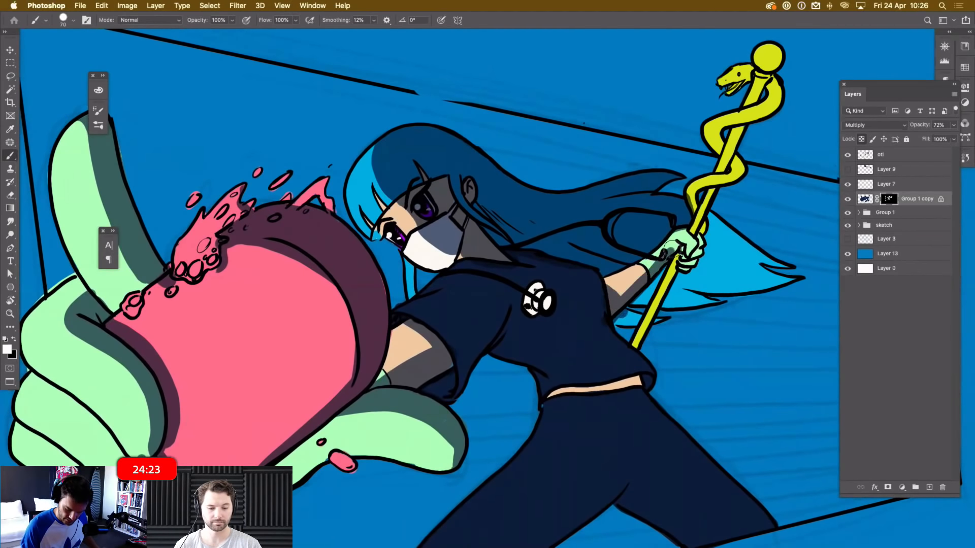